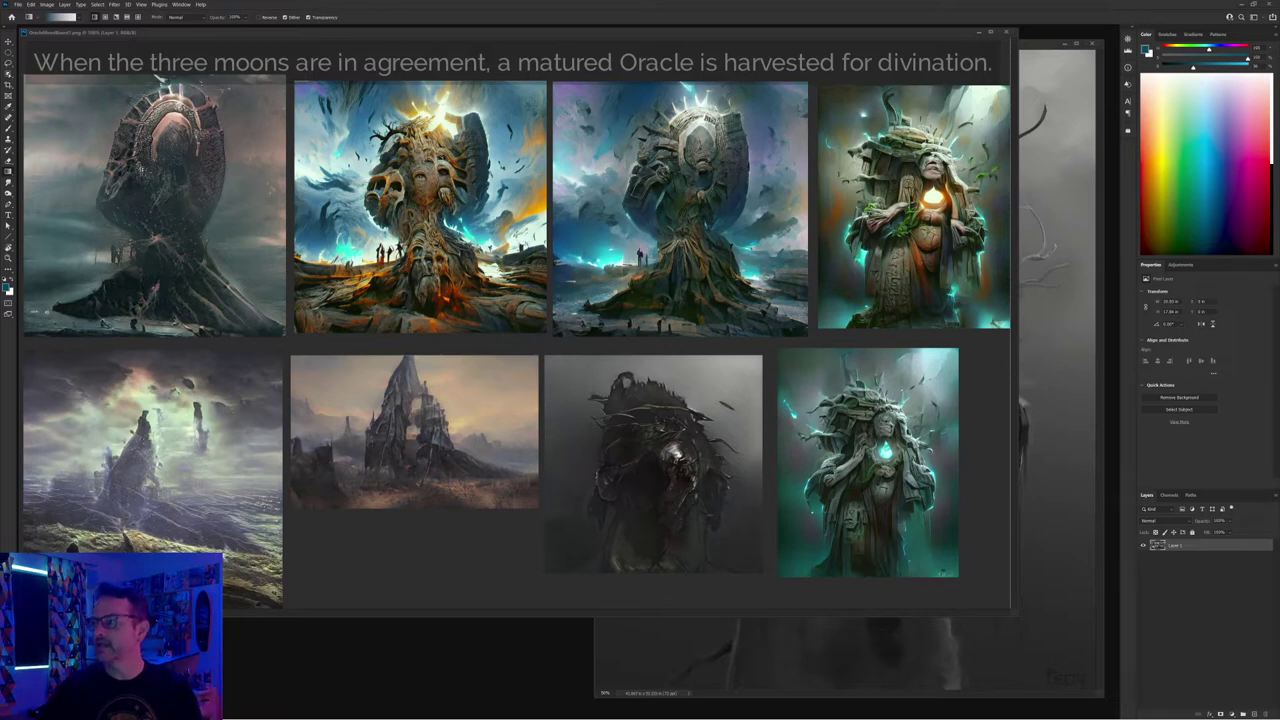
Bring the grayscale horned creature document forward, shift its window over the mood board and widen it slightly
{"action": "key", "text": "ctrl+Tab"}
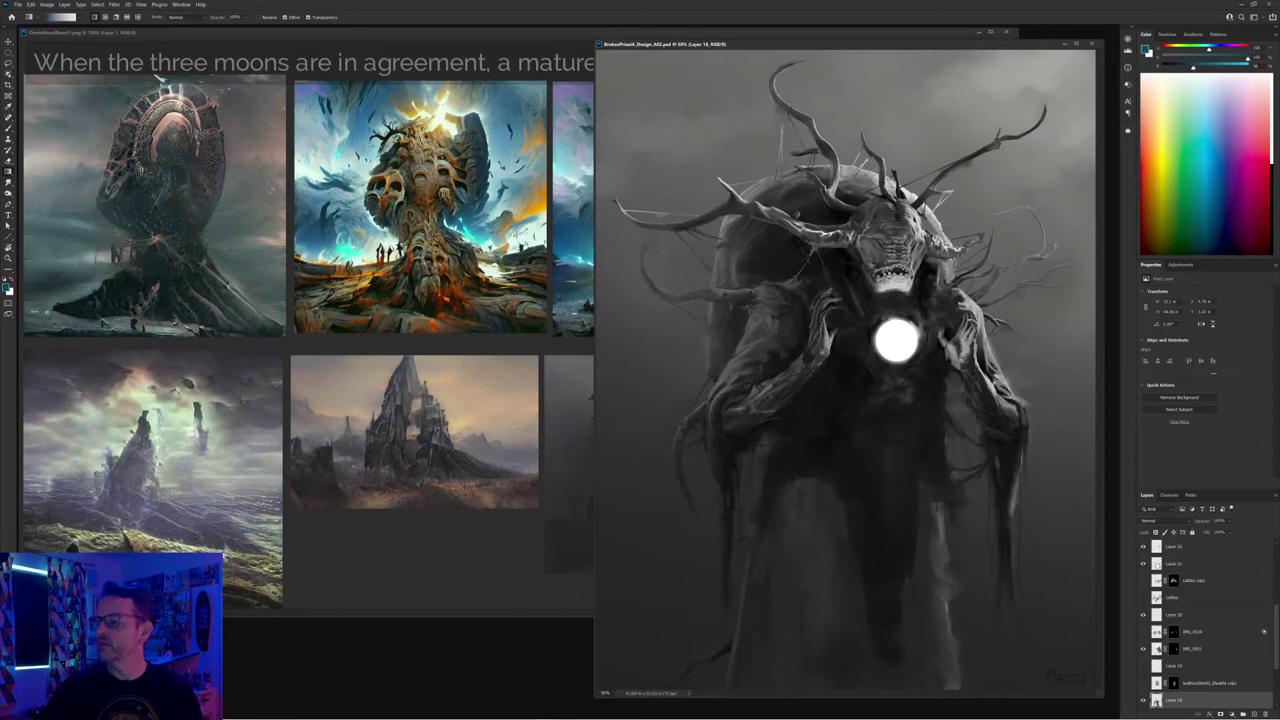
{"action": "left_click_drag", "start_coordinate": [822, 44], "coordinate": [748, 41]}
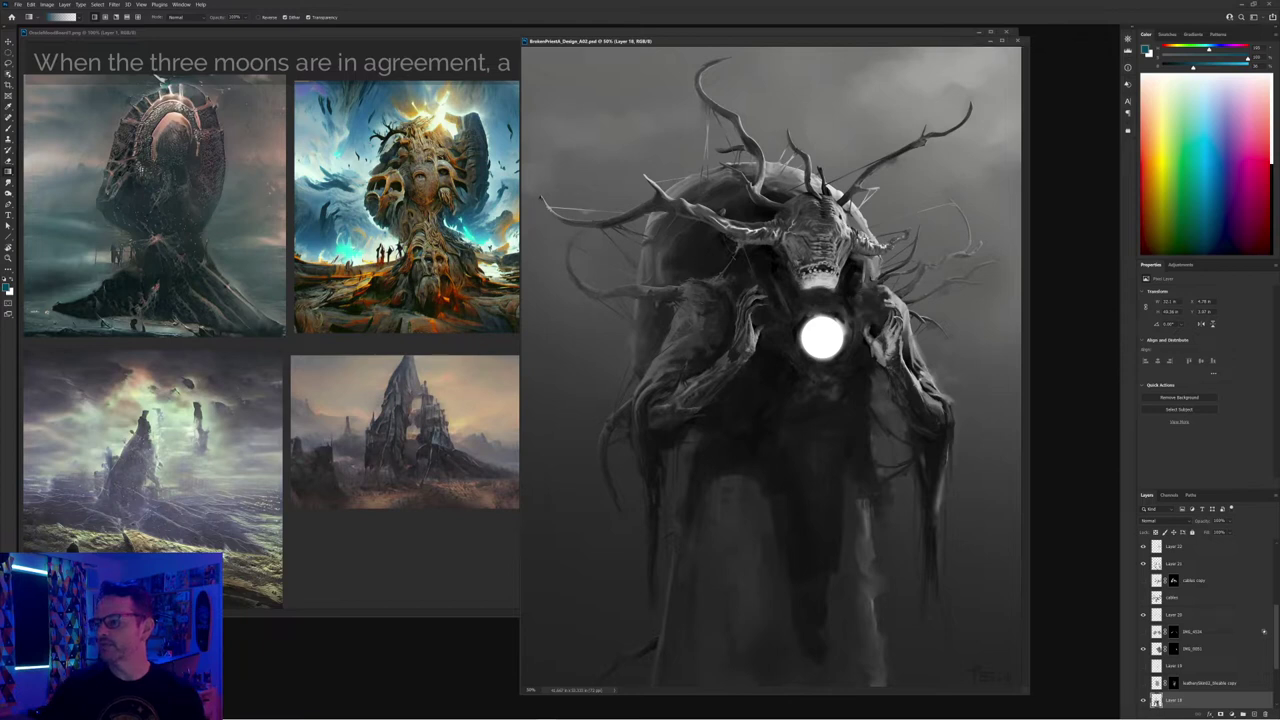
{"action": "left_click_drag", "start_coordinate": [1028, 250], "coordinate": [1048, 250]}
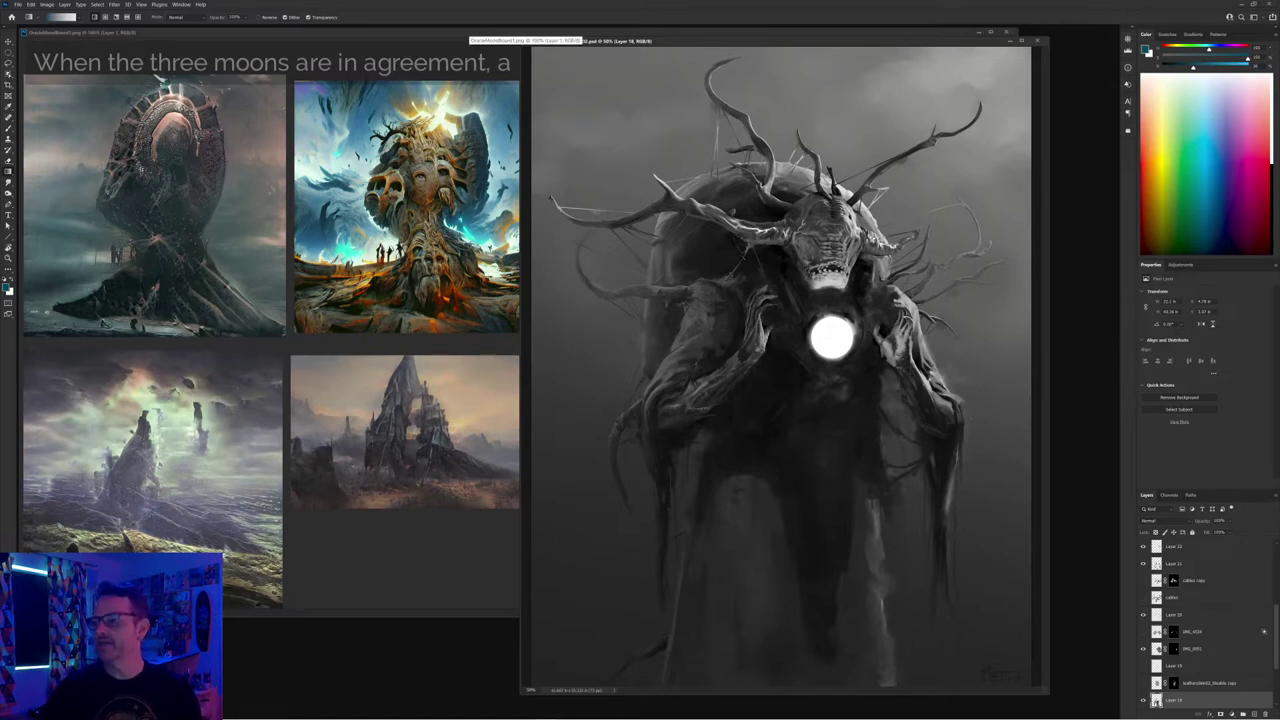
Mark the heads of the robed stone figures and the dark creature on the mood board with the Brush, undoing each mark
{"action": "left_click", "coordinate": [466, 32]}
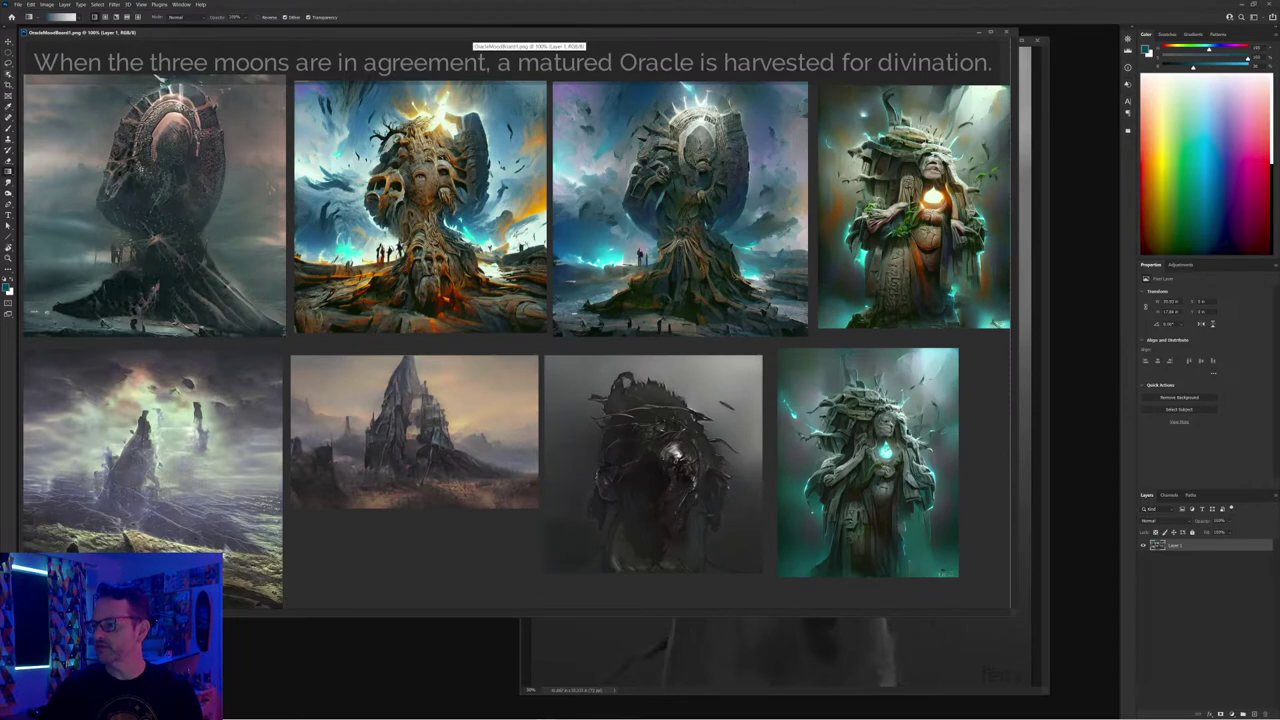
{"action": "left_click_drag", "start_coordinate": [850, 200], "coordinate": [500, 338]}
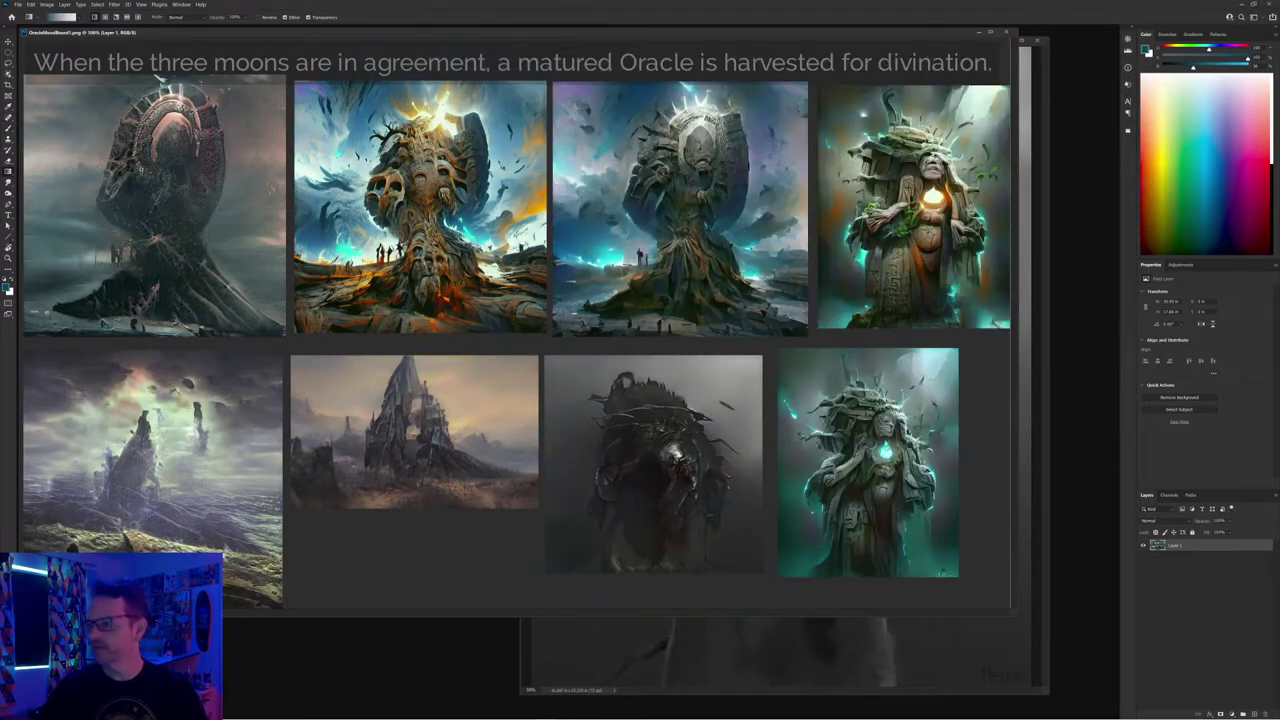
{"action": "key", "text": "b"}
{"action": "left_click_drag", "start_coordinate": [888, 162], "coordinate": [946, 208]}
{"action": "key", "text": "ctrl+z"}
{"action": "mouse_move", "coordinate": [871, 378]}
{"action": "left_mouse_down"}
{"action": "mouse_move", "coordinate": [874, 464]}
{"action": "mouse_move", "coordinate": [867, 392]}
{"action": "left_mouse_up"}
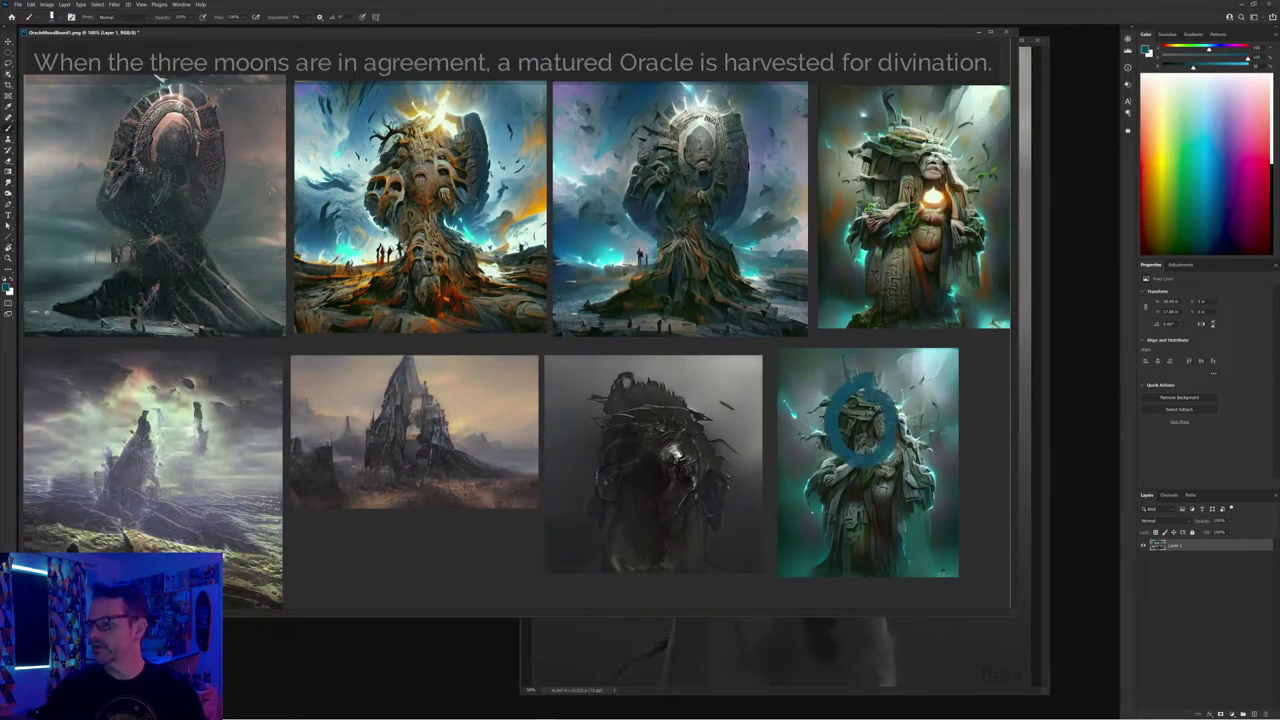
{"action": "key", "text": "ctrl+z"}
{"action": "left_click_drag", "start_coordinate": [645, 389], "coordinate": [640, 396]}
{"action": "key", "text": "ctrl+z"}
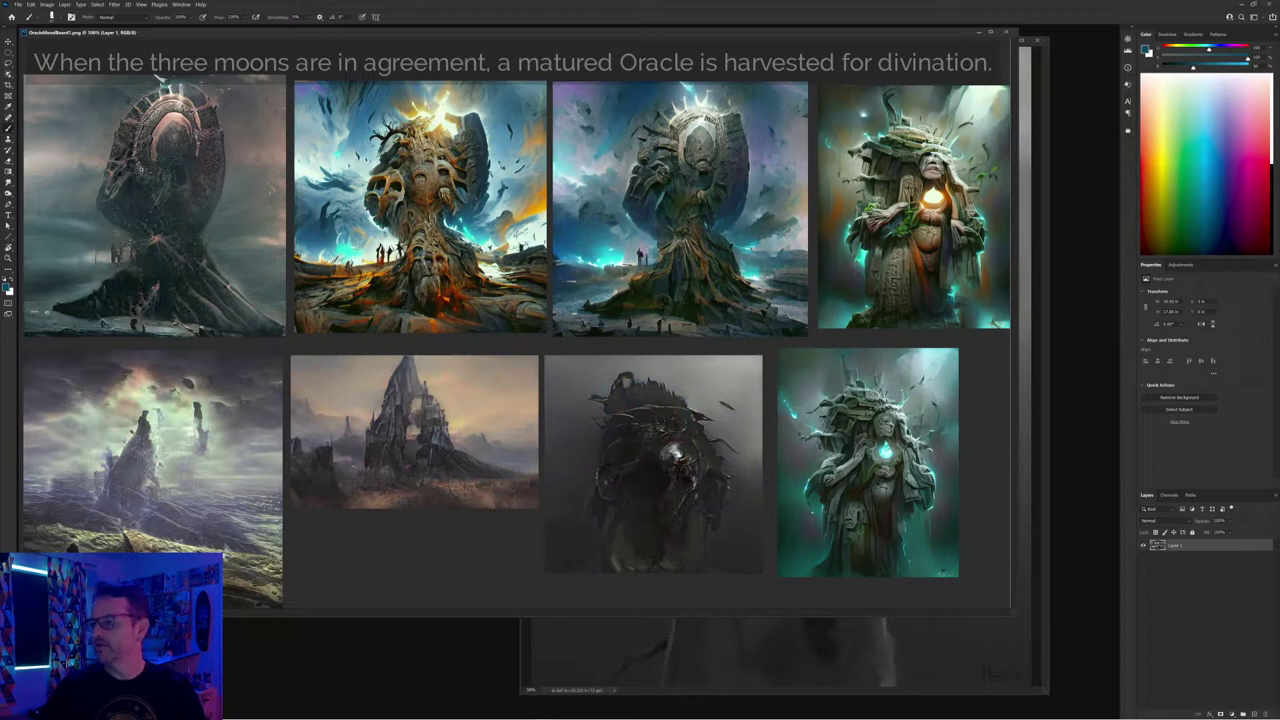
{"action": "left_click_drag", "start_coordinate": [880, 158], "coordinate": [948, 160]}
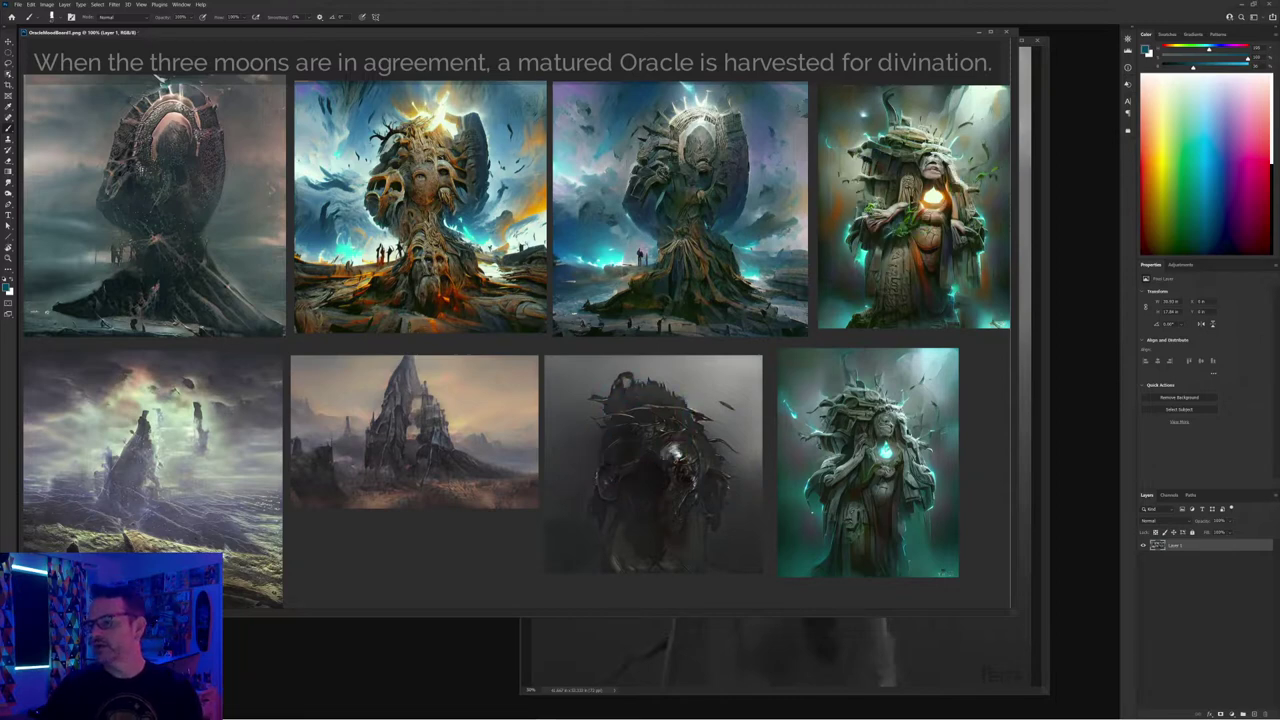
Compare the creature painting with the mood board, choose a hard round brush and reduce its size for thin annotation lines
{"action": "key", "text": "ctrl+Tab"}
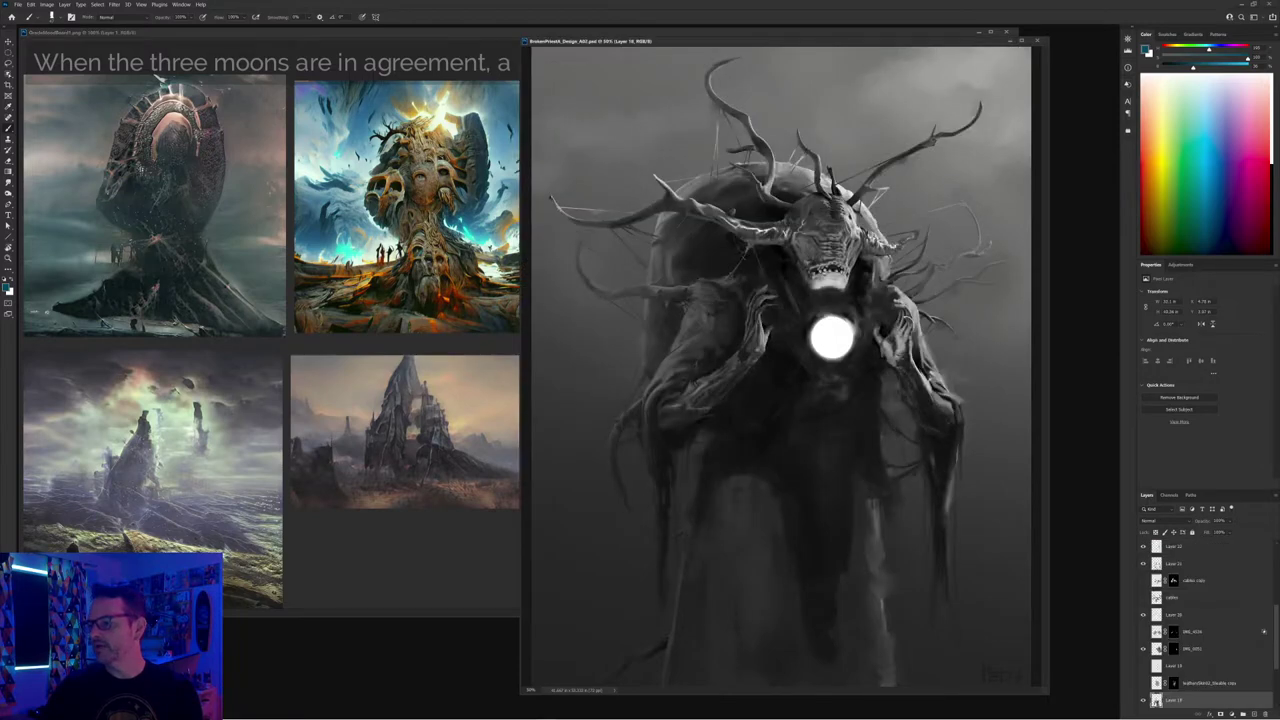
{"action": "key", "text": "ctrl+Tab"}
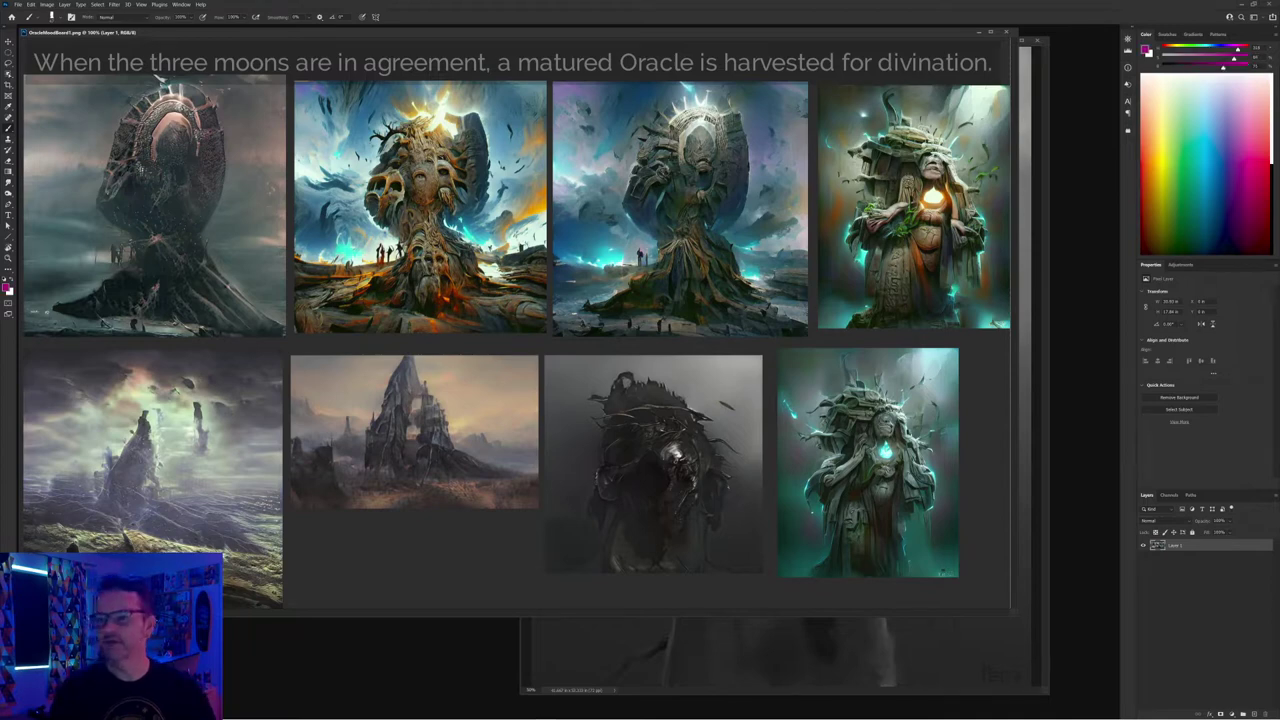
{"action": "right_click", "coordinate": [141, 170]}
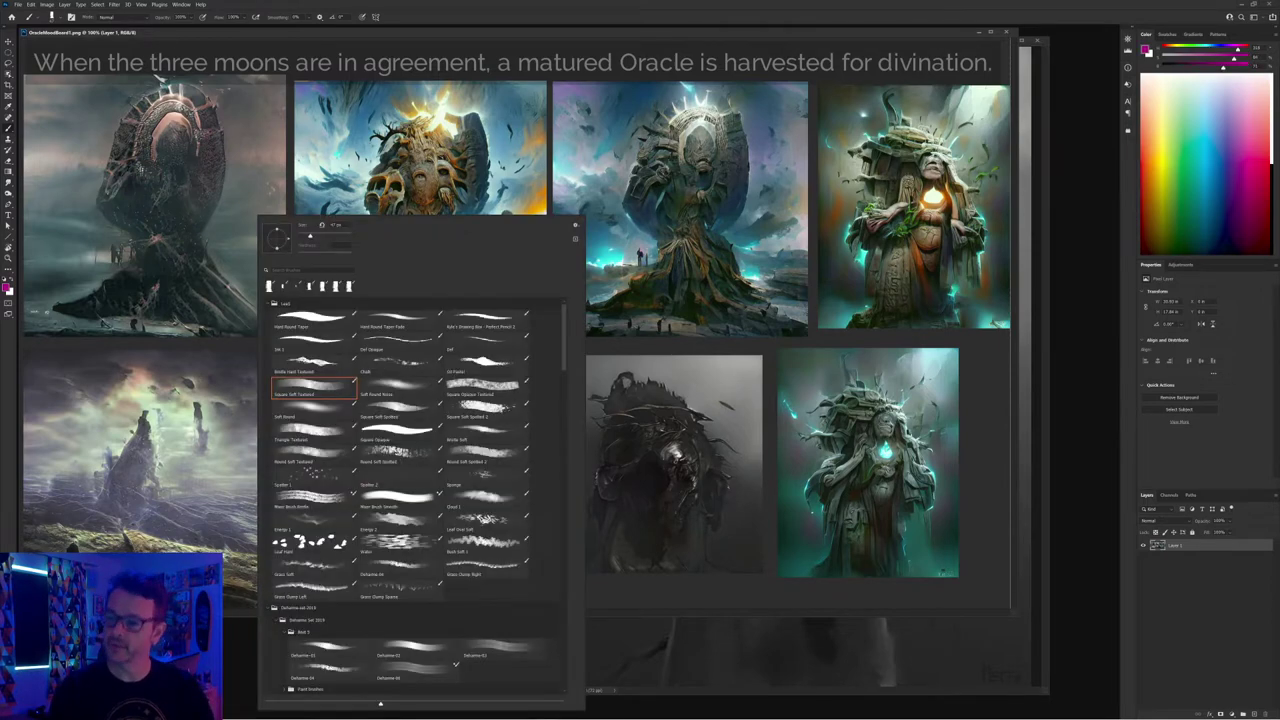
{"action": "left_click", "coordinate": [314, 319]}
{"action": "mouse_move", "coordinate": [197, 192]}
{"action": "left_mouse_down"}
{"action": "mouse_move", "coordinate": [180, 163]}
{"action": "mouse_move", "coordinate": [207, 157]}
{"action": "left_mouse_up"}
{"action": "key", "text": "ctrl+z"}
{"action": "mouse_move", "coordinate": [222, 211]}
{"action": "right_mouse_down", "text": "alt"}
{"action": "mouse_move", "coordinate": [208, 209]}
{"action": "mouse_move", "coordinate": [219, 213]}
{"action": "right_mouse_up", "text": "alt"}
Outline the first monument's head in magenta and add short strokes along its base, undoing all the marks
{"action": "mouse_move", "coordinate": [110, 230]}
{"action": "left_mouse_down"}
{"action": "mouse_move", "coordinate": [86, 156]}
{"action": "mouse_move", "coordinate": [130, 84]}
{"action": "mouse_move", "coordinate": [219, 181]}
{"action": "left_mouse_up"}
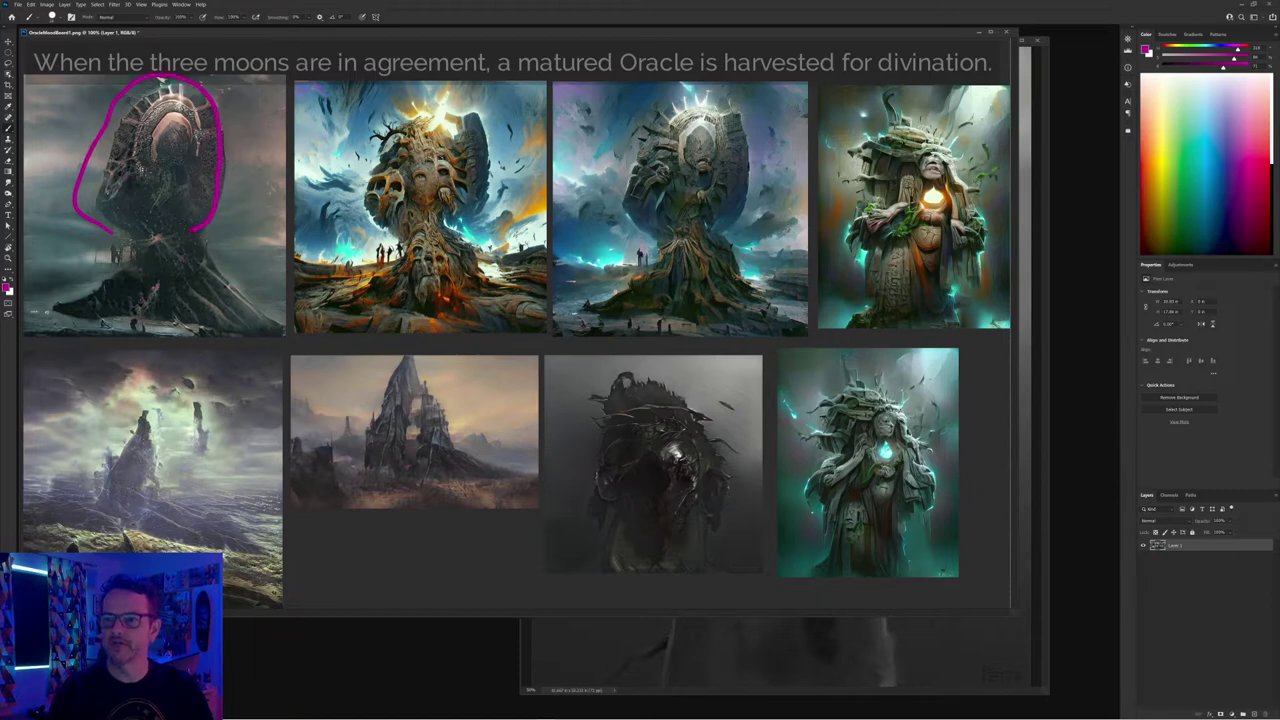
{"action": "key", "text": "ctrl+z"}
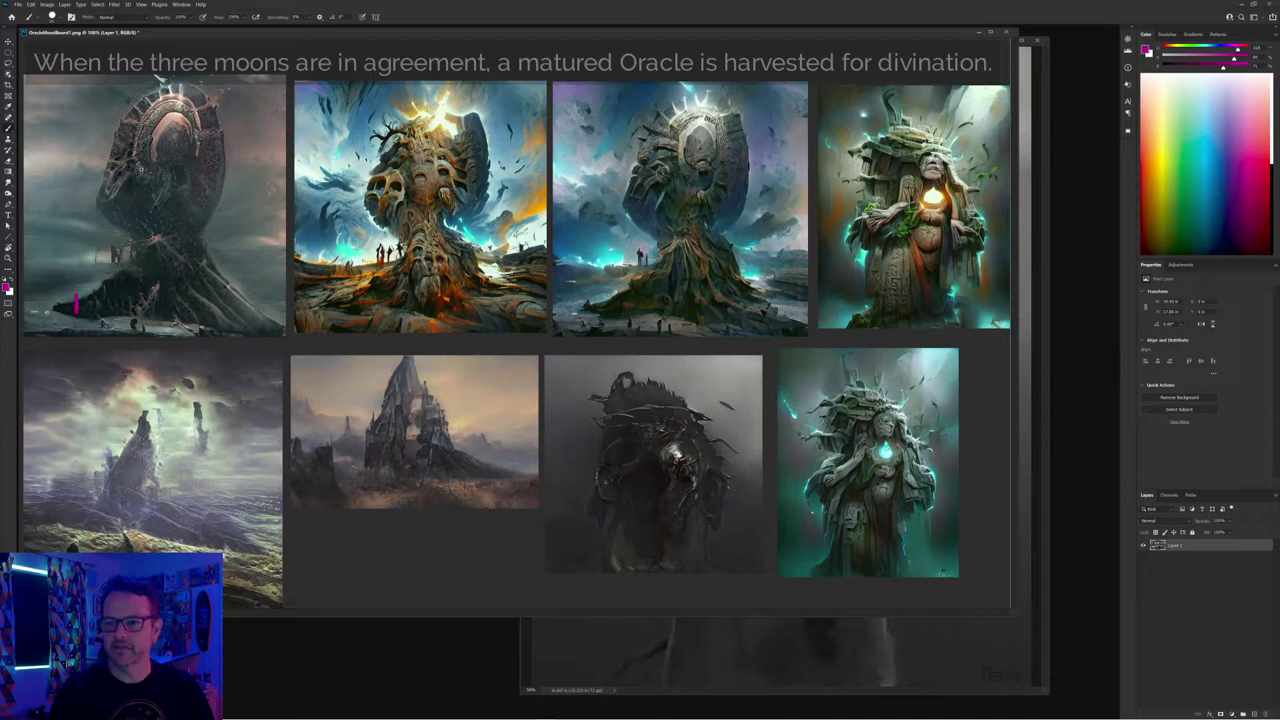
{"action": "left_click_drag", "start_coordinate": [103, 308], "coordinate": [105, 328]}
{"action": "mouse_move", "coordinate": [210, 310]}
{"action": "left_mouse_down"}
{"action": "mouse_move", "coordinate": [212, 327]}
{"action": "mouse_move", "coordinate": [249, 304]}
{"action": "mouse_move", "coordinate": [250, 329]}
{"action": "left_mouse_up"}
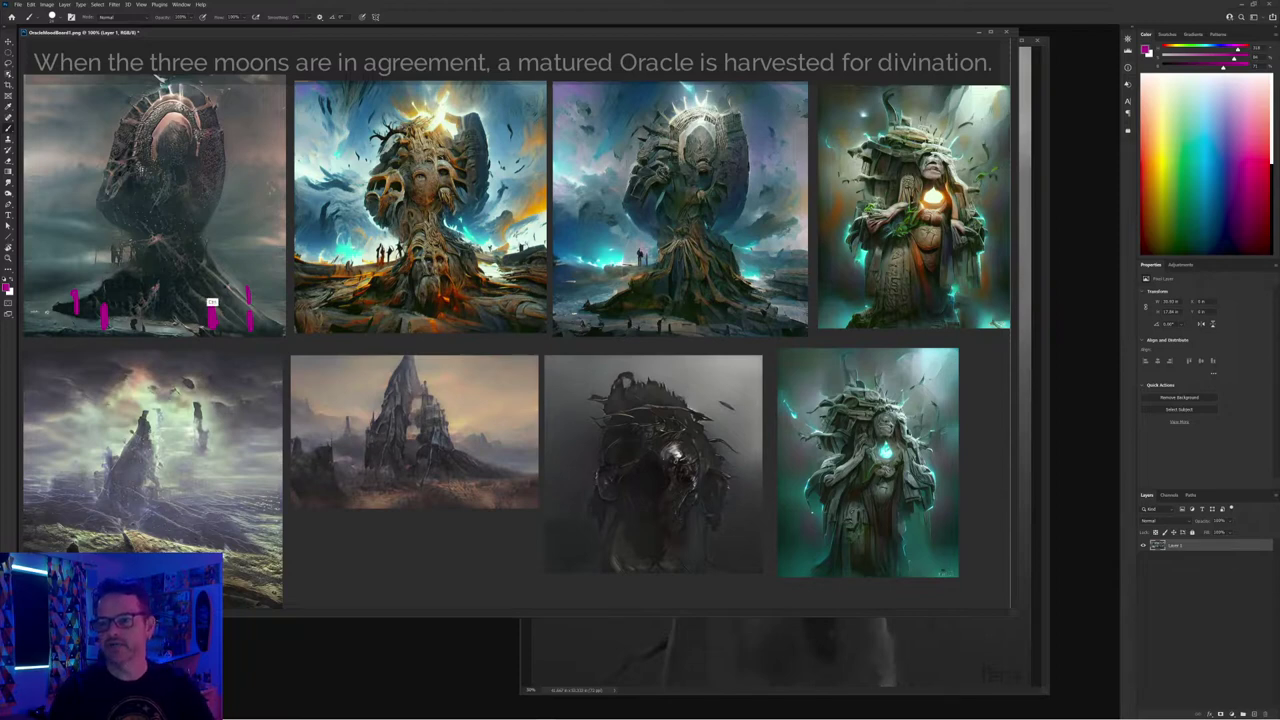
{"action": "key", "text": "ctrl+z"}
{"action": "key", "text": "ctrl+z"}
{"action": "key", "text": "ctrl+z"}
{"action": "key", "text": "ctrl+z"}
{"action": "key", "text": "ctrl+z"}
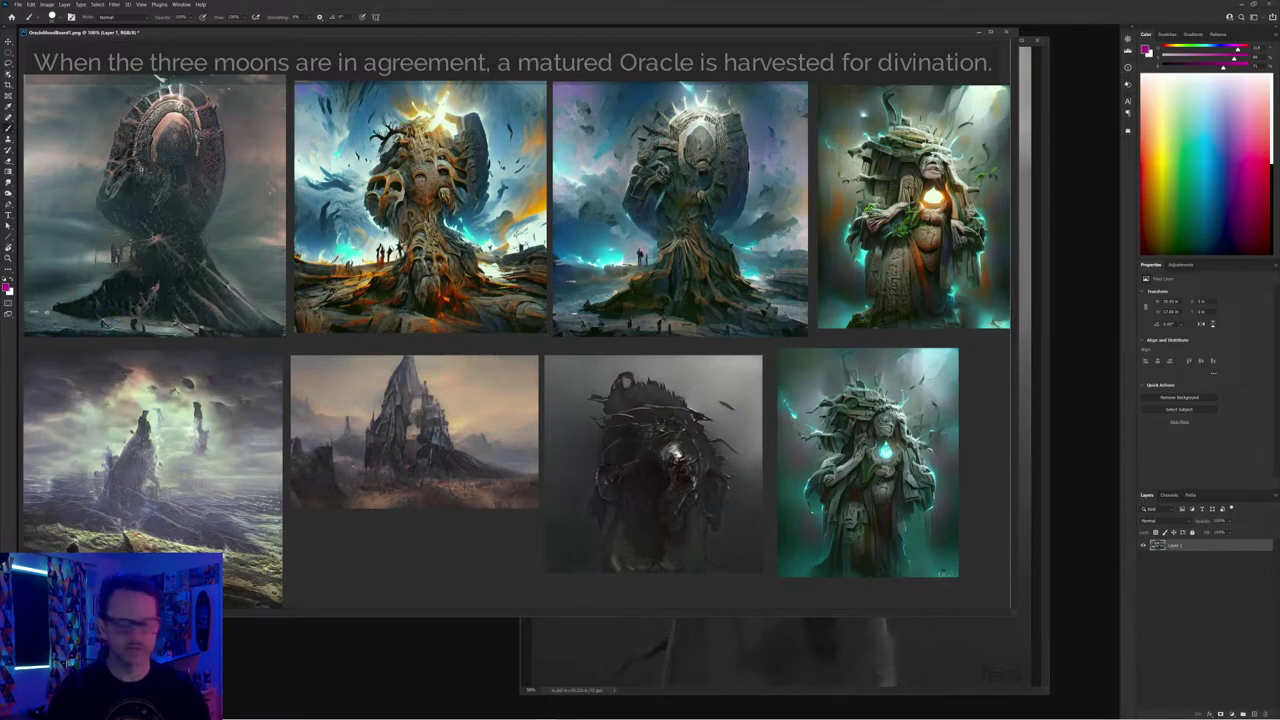
Examine the two colorful tree-like monument images in the mood board's upper row up close, including their faces, roots and tiny figures
{"action": "key", "text": "ctrl+plus"}
{"action": "key", "text": "ctrl+plus"}
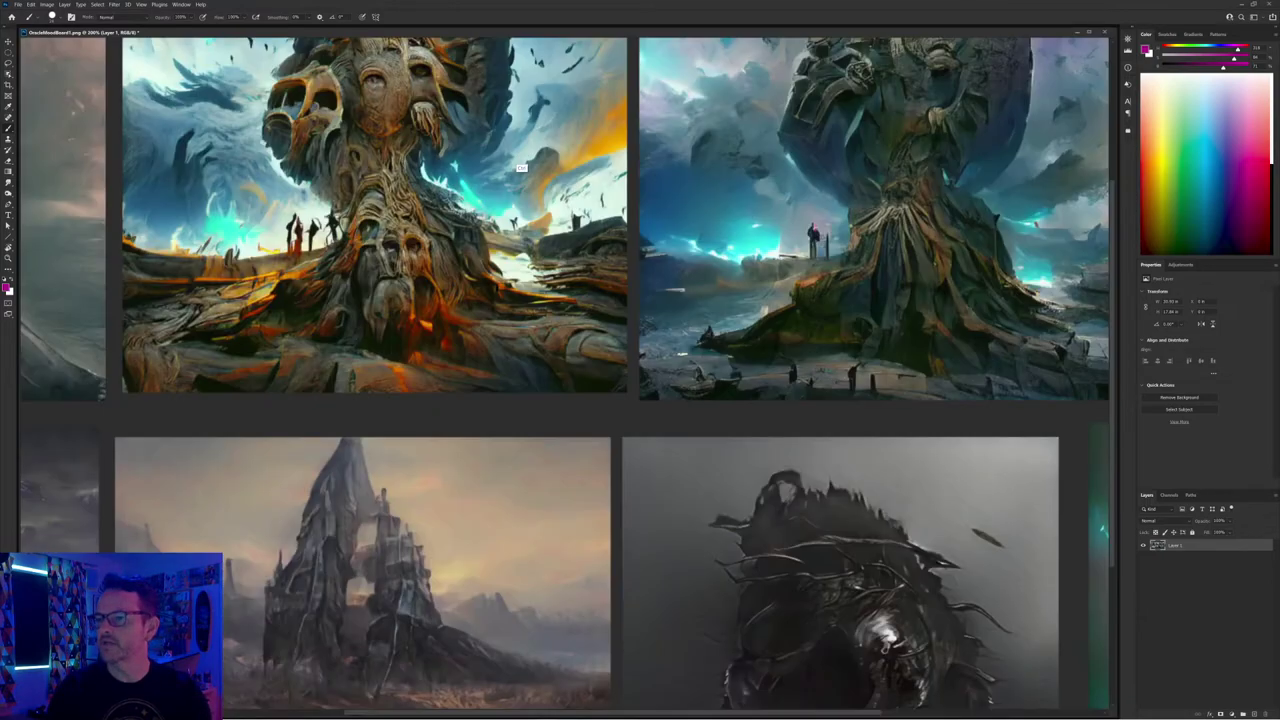
{"action": "left_click_drag", "start_coordinate": [720, 240], "coordinate": [337, 546]}
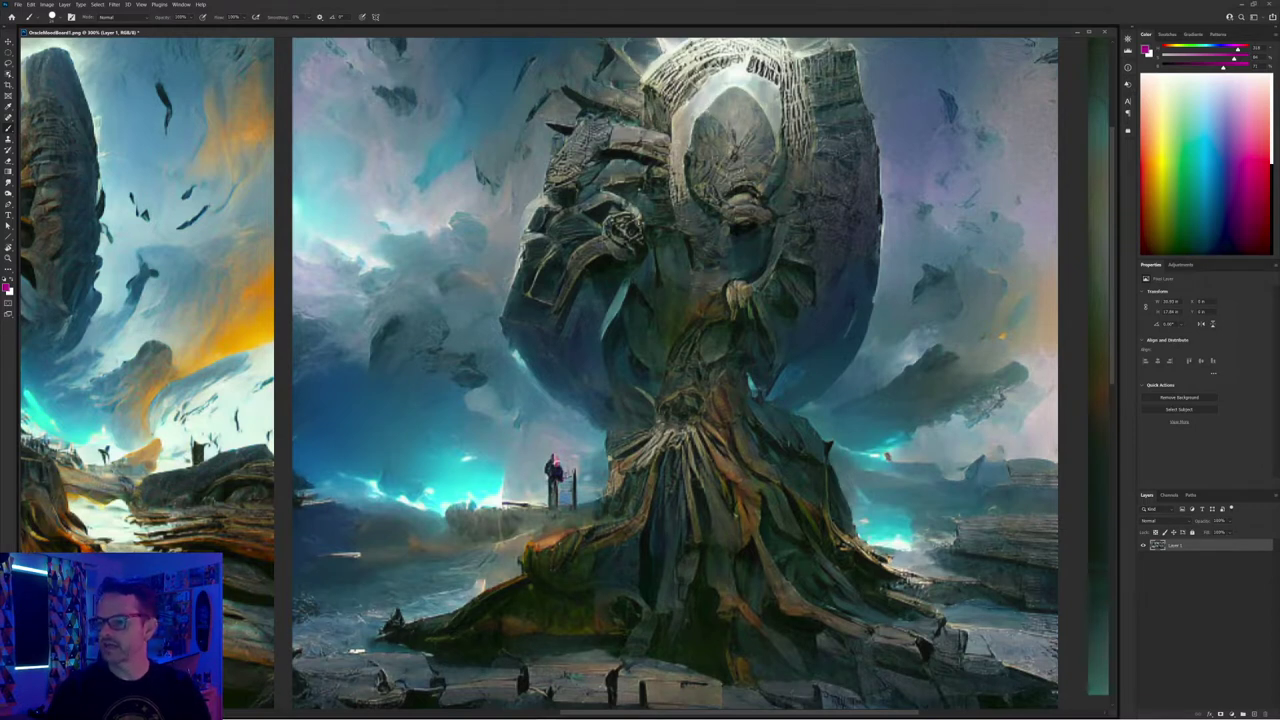
{"action": "mouse_move", "coordinate": [600, 380]}
{"action": "left_mouse_down"}
{"action": "mouse_move", "coordinate": [665, 334]}
{"action": "mouse_move", "coordinate": [982, 298]}
{"action": "mouse_move", "coordinate": [1026, 315]}
{"action": "mouse_move", "coordinate": [1063, 366]}
{"action": "mouse_move", "coordinate": [1115, 378]}
{"action": "left_mouse_up"}
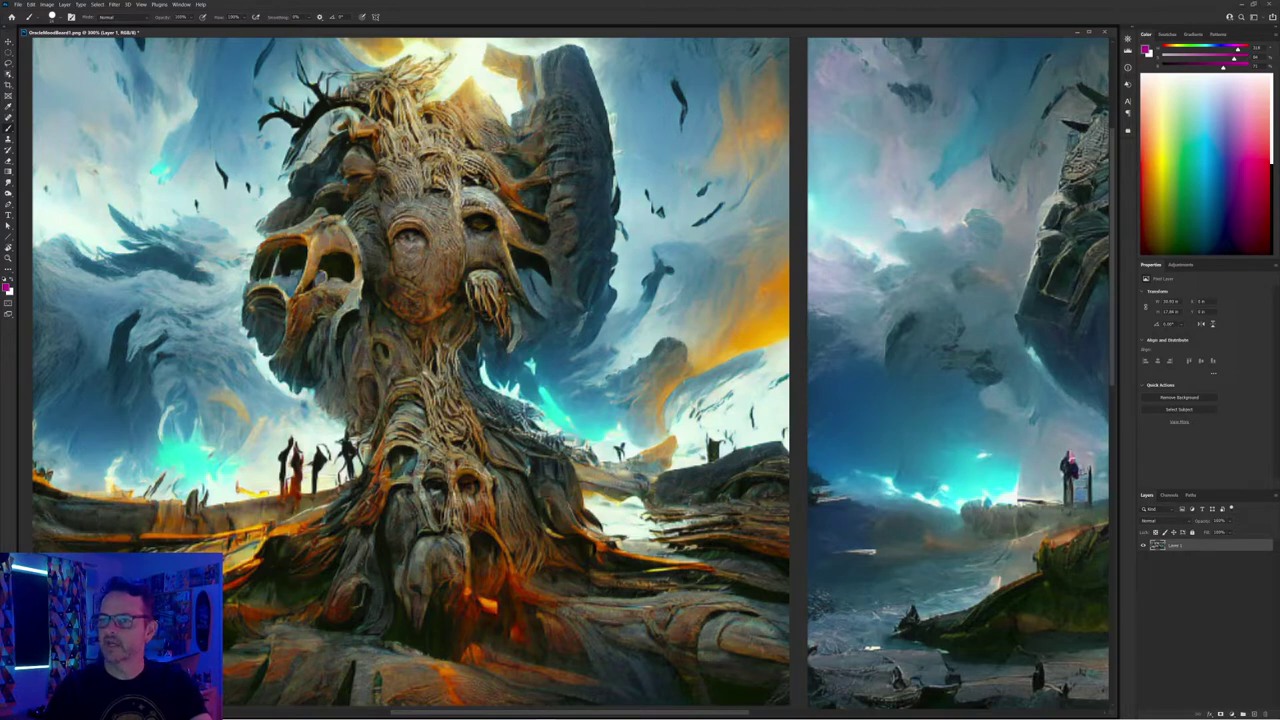
{"action": "left_click_drag", "start_coordinate": [480, 350], "coordinate": [511, 332]}
{"action": "left_click_drag", "start_coordinate": [711, 451], "coordinate": [699, 453]}
{"action": "key", "text": "ctrl+minus"}
{"action": "key", "text": "ctrl+minus"}
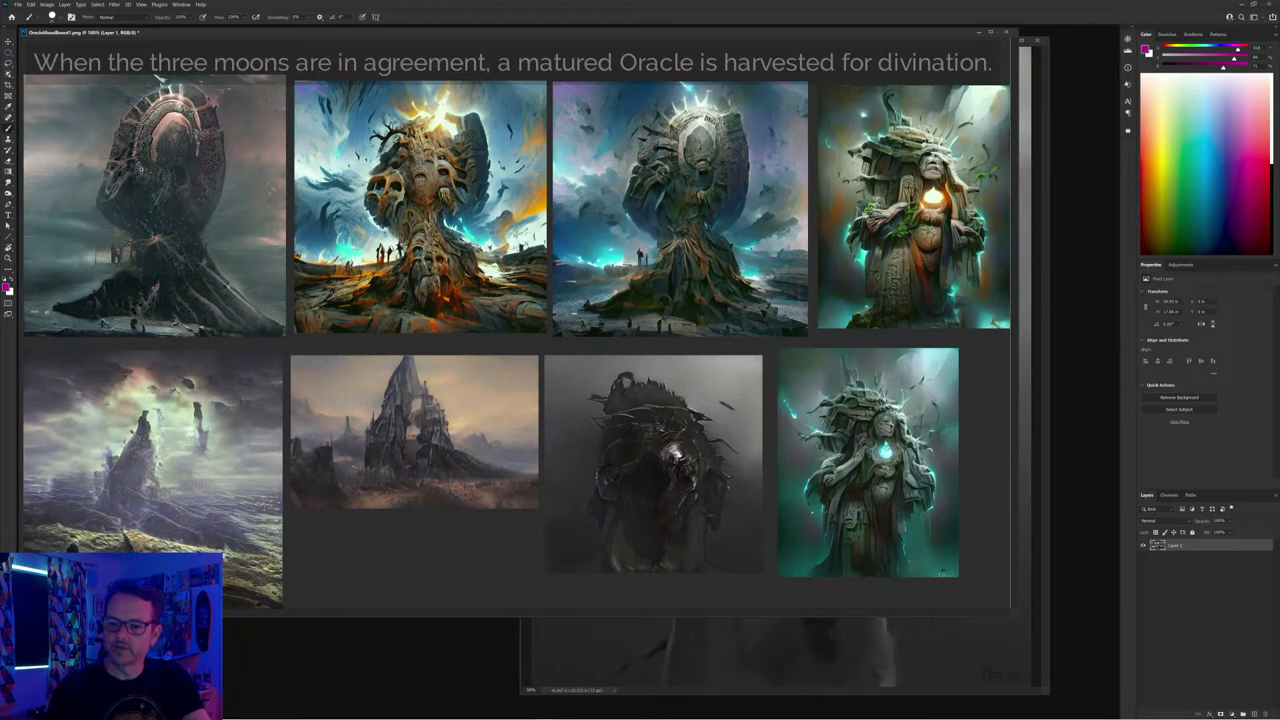
Trace the landscape towers in the lower row and the first monument's full silhouette in magenta, undoing each trace
{"action": "mouse_move", "coordinate": [101, 480]}
{"action": "left_mouse_down"}
{"action": "mouse_move", "coordinate": [141, 401]}
{"action": "mouse_move", "coordinate": [172, 469]}
{"action": "mouse_move", "coordinate": [170, 503]}
{"action": "left_mouse_up"}
{"action": "key", "text": "ctrl+z"}
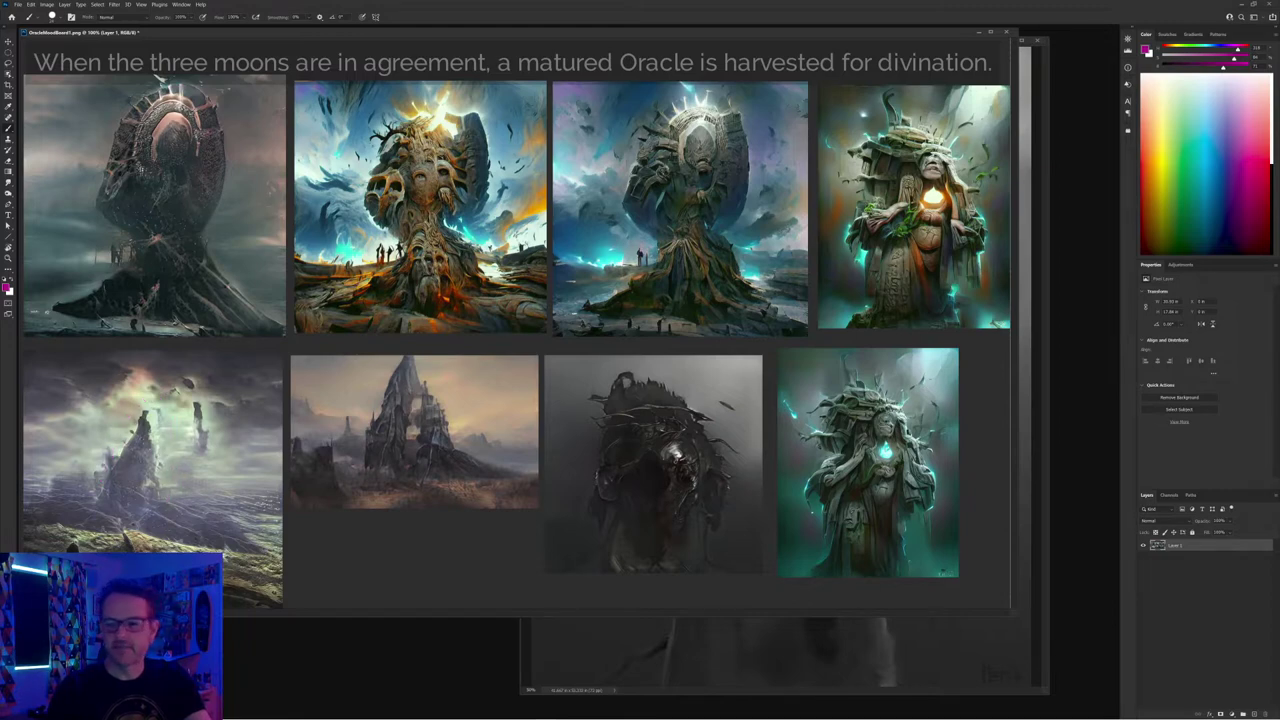
{"action": "mouse_move", "coordinate": [172, 515]}
{"action": "left_mouse_down"}
{"action": "mouse_move", "coordinate": [190, 532]}
{"action": "mouse_move", "coordinate": [189, 514]}
{"action": "mouse_move", "coordinate": [163, 507]}
{"action": "left_mouse_up"}
{"action": "key", "text": "ctrl+z"}
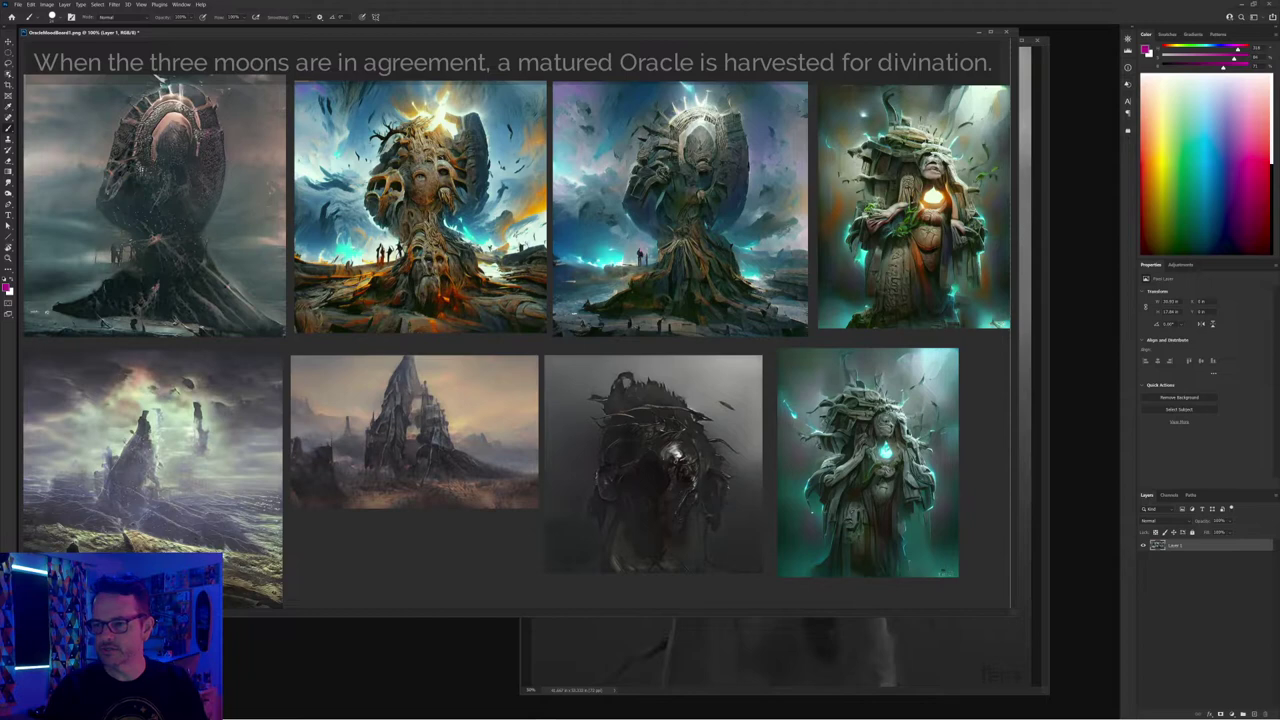
{"action": "mouse_move", "coordinate": [378, 420]}
{"action": "left_mouse_down"}
{"action": "mouse_move", "coordinate": [446, 402]}
{"action": "mouse_move", "coordinate": [458, 447]}
{"action": "left_mouse_up"}
{"action": "key", "text": "ctrl+z"}
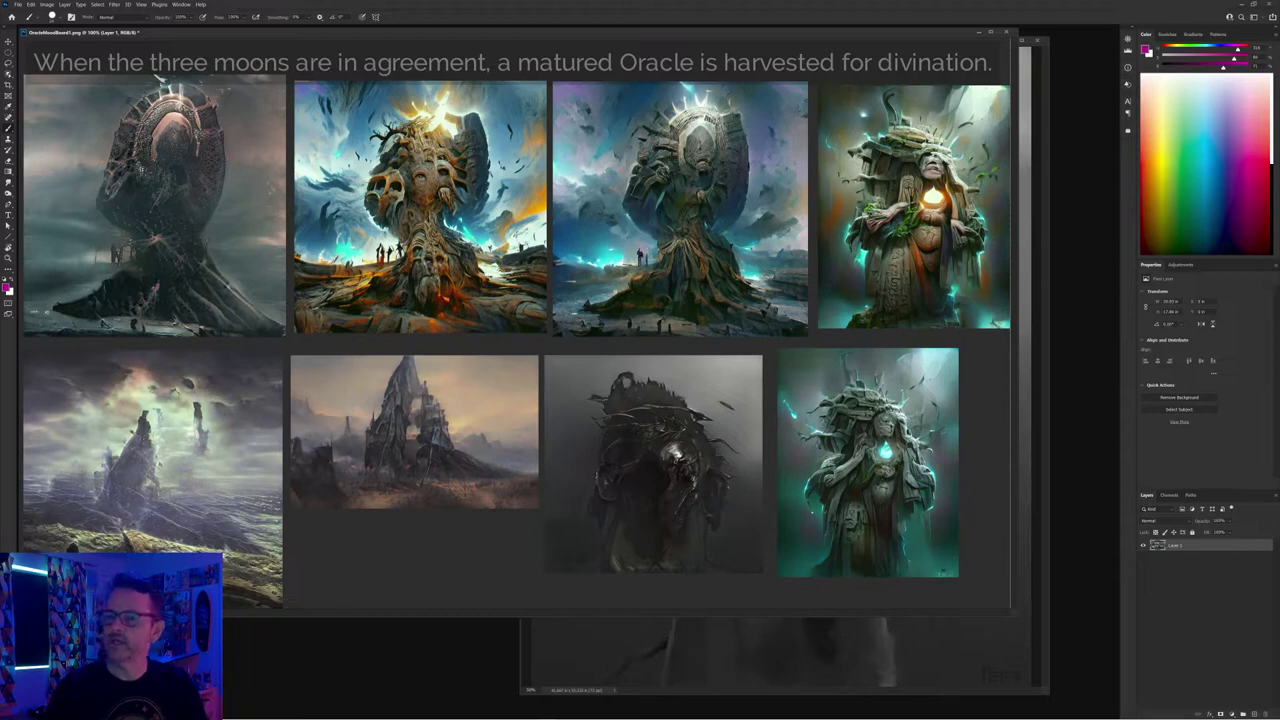
{"action": "mouse_move", "coordinate": [205, 200]}
{"action": "left_mouse_down"}
{"action": "mouse_move", "coordinate": [178, 92]}
{"action": "mouse_move", "coordinate": [96, 205]}
{"action": "mouse_move", "coordinate": [98, 305]}
{"action": "mouse_move", "coordinate": [155, 302]}
{"action": "mouse_move", "coordinate": [207, 248]}
{"action": "left_mouse_up"}
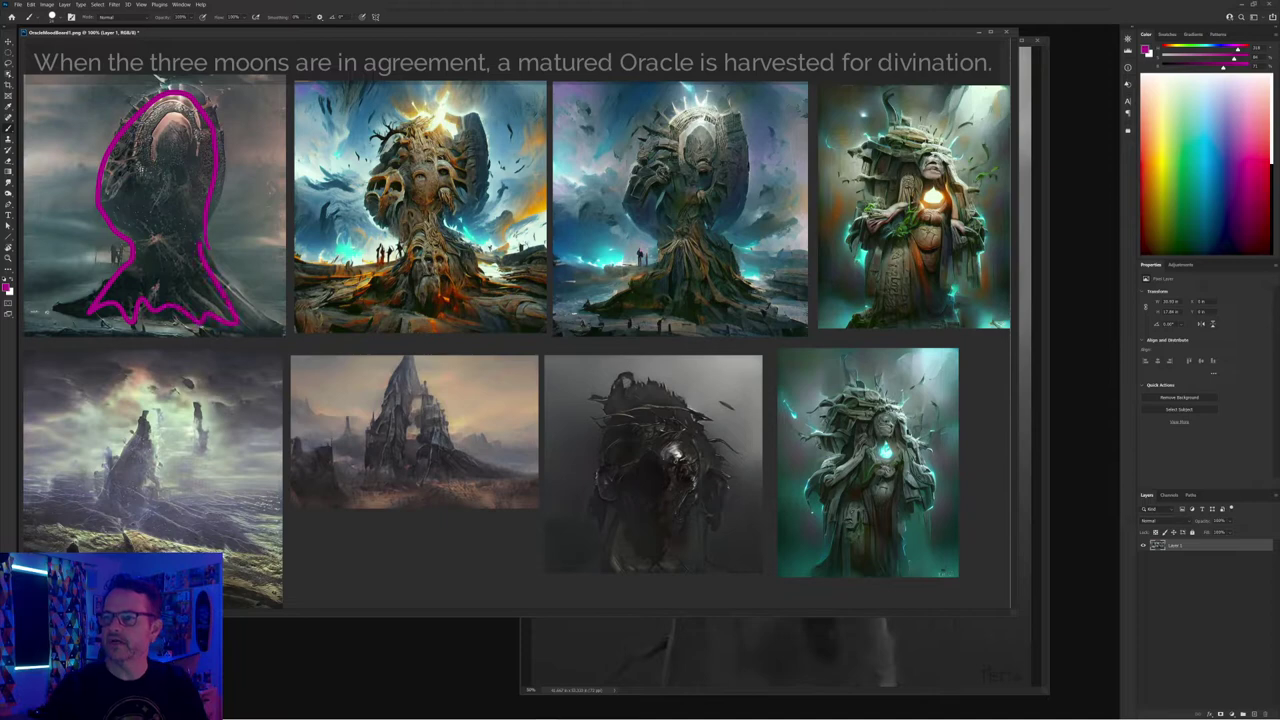
{"action": "key", "text": "ctrl+z"}
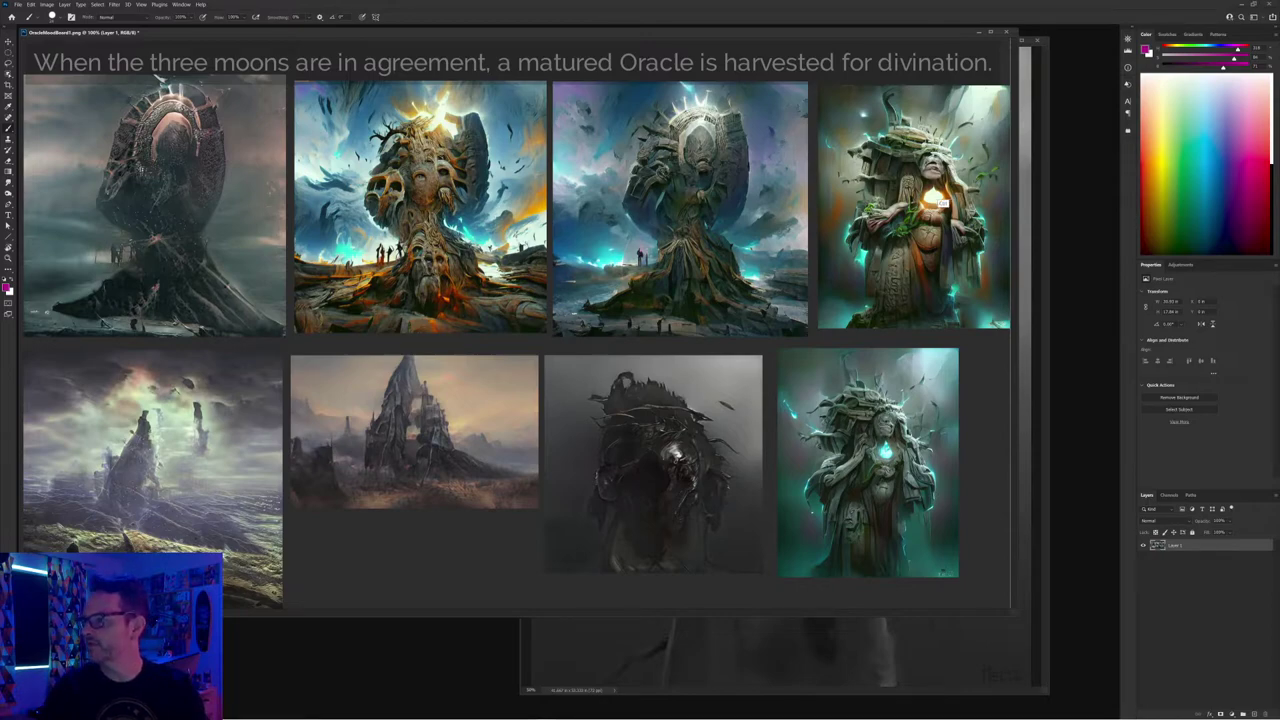
Examine the robed stone figure with the orange glow and the teal-lit figure below it up close
{"action": "key", "text": "ctrl+plus"}
{"action": "key", "text": "ctrl+plus"}
{"action": "left_click_drag", "start_coordinate": [943, 211], "coordinate": [30, 652]}
{"action": "left_click_drag", "start_coordinate": [600, 560], "coordinate": [600, 381]}
{"action": "scroll", "coordinate": [565, 370], "scroll_direction": "down", "scroll_amount": 2}
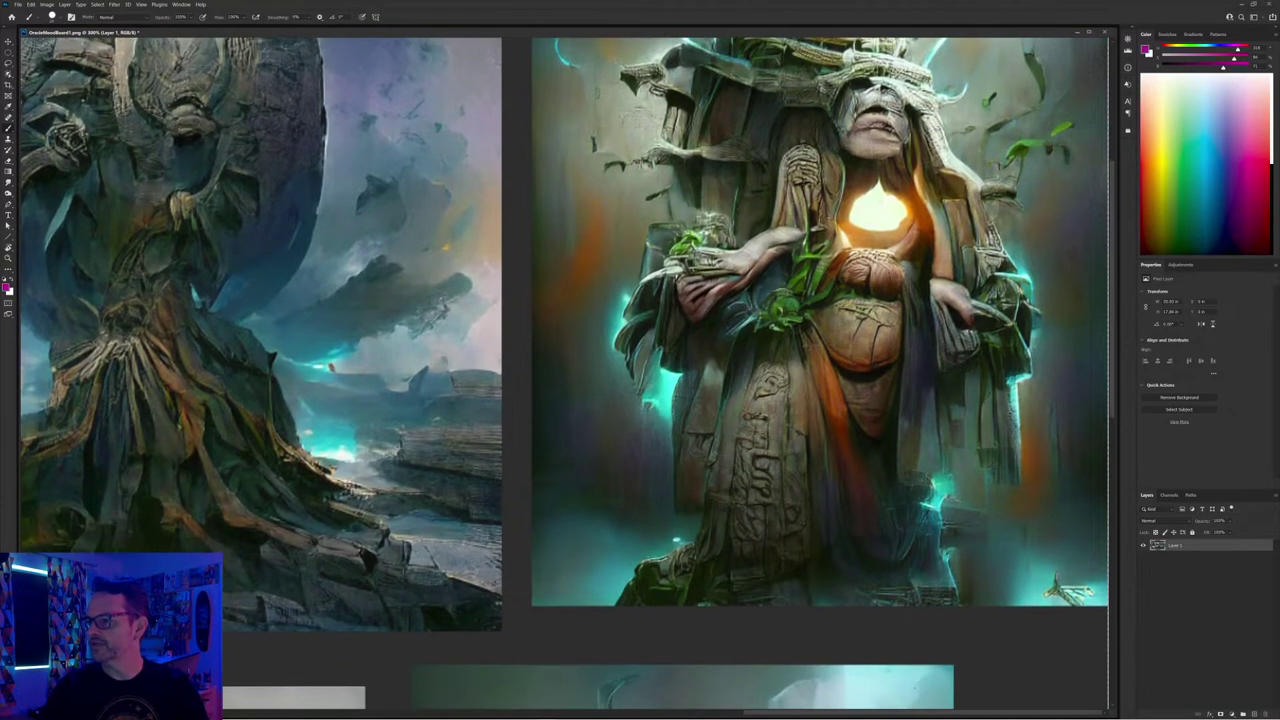
{"action": "left_click_drag", "start_coordinate": [600, 560], "coordinate": [654, 117]}
{"action": "scroll", "coordinate": [565, 375], "scroll_direction": "down", "scroll_amount": 5}
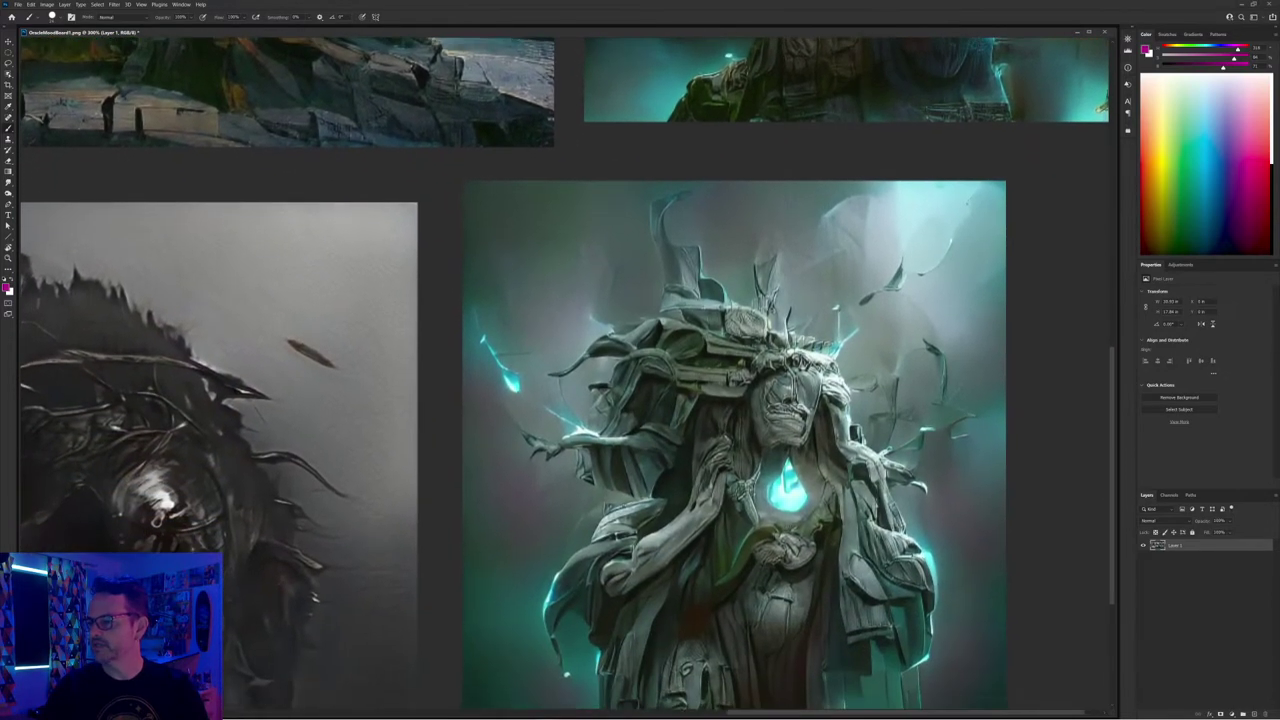
{"action": "left_click_drag", "start_coordinate": [600, 400], "coordinate": [722, 368]}
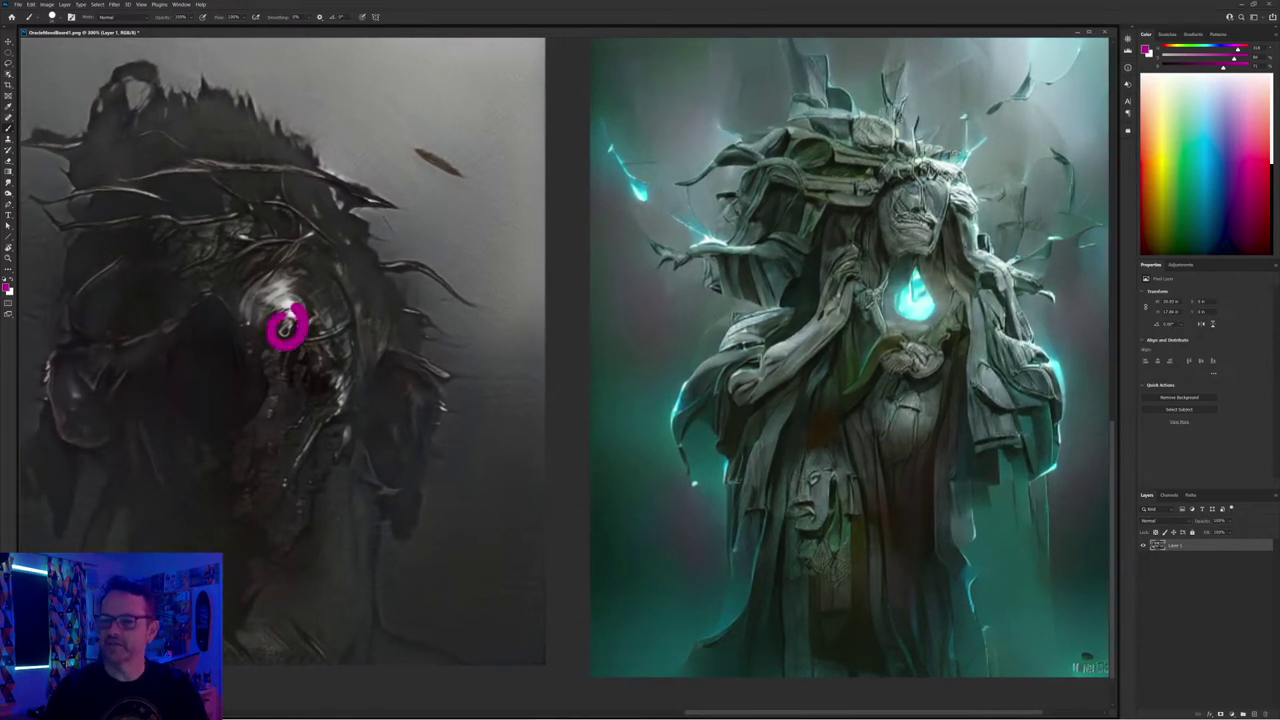
Mark the dark creature's bright face and spots on the teal-lit figure's robe and torso in magenta, undoing each mark
{"action": "mouse_move", "coordinate": [374, 240]}
{"action": "left_mouse_down"}
{"action": "mouse_move", "coordinate": [254, 96]}
{"action": "mouse_move", "coordinate": [144, 95]}
{"action": "mouse_move", "coordinate": [121, 120]}
{"action": "left_mouse_up"}
{"action": "key", "text": "ctrl+z"}
{"action": "left_click_drag", "start_coordinate": [666, 346], "coordinate": [486, 383]}
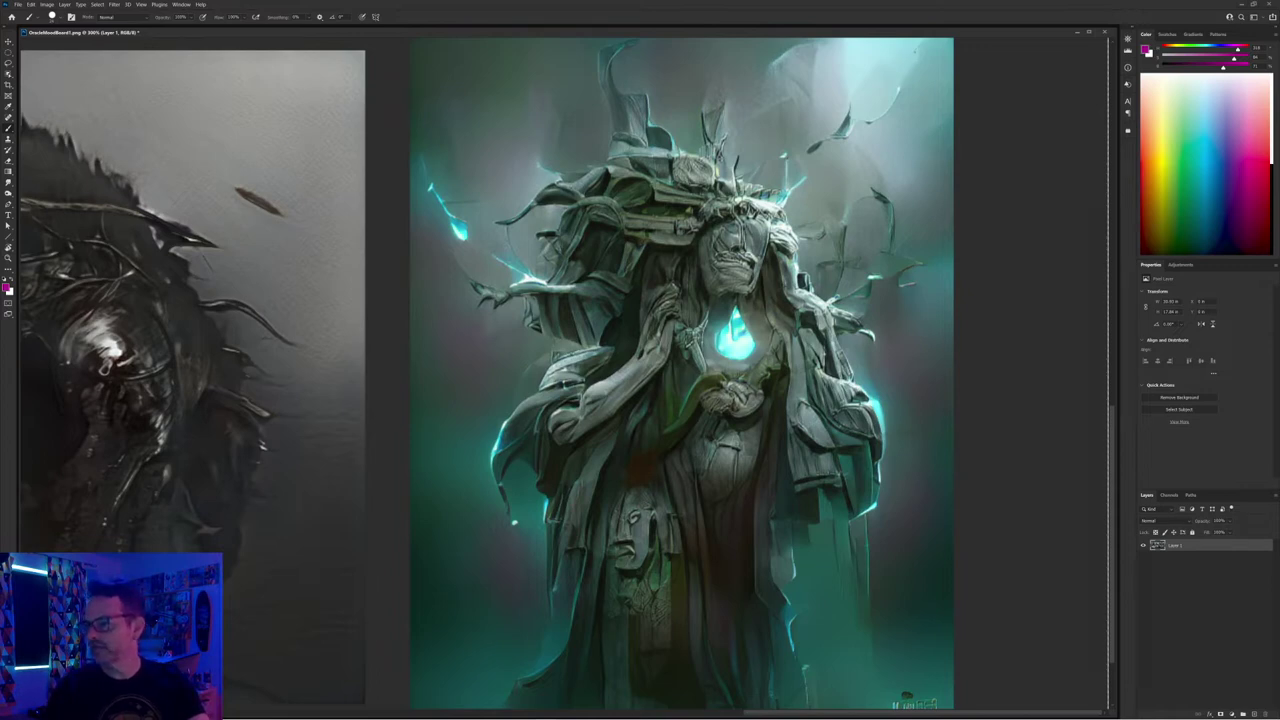
{"action": "mouse_move", "coordinate": [654, 514]}
{"action": "left_mouse_down"}
{"action": "mouse_move", "coordinate": [655, 548]}
{"action": "mouse_move", "coordinate": [620, 580]}
{"action": "mouse_move", "coordinate": [610, 498]}
{"action": "mouse_move", "coordinate": [652, 490]}
{"action": "left_mouse_up"}
{"action": "key", "text": "ctrl+z"}
{"action": "left_click_drag", "start_coordinate": [723, 448], "coordinate": [739, 448]}
{"action": "key", "text": "ctrl+z"}
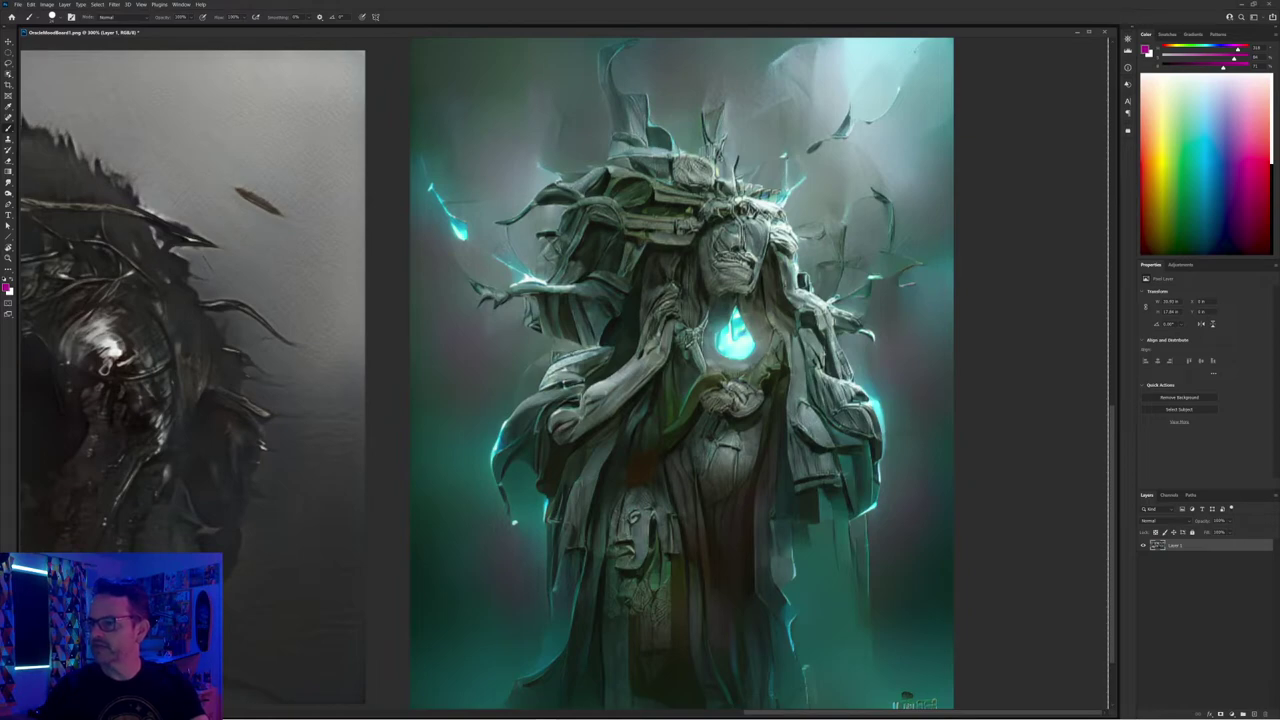
Outline the headdress and side structure of the robed figure with the orange glow in magenta, and undo the outline
{"action": "scroll", "coordinate": [566, 374], "scroll_direction": "up", "scroll_amount": 10}
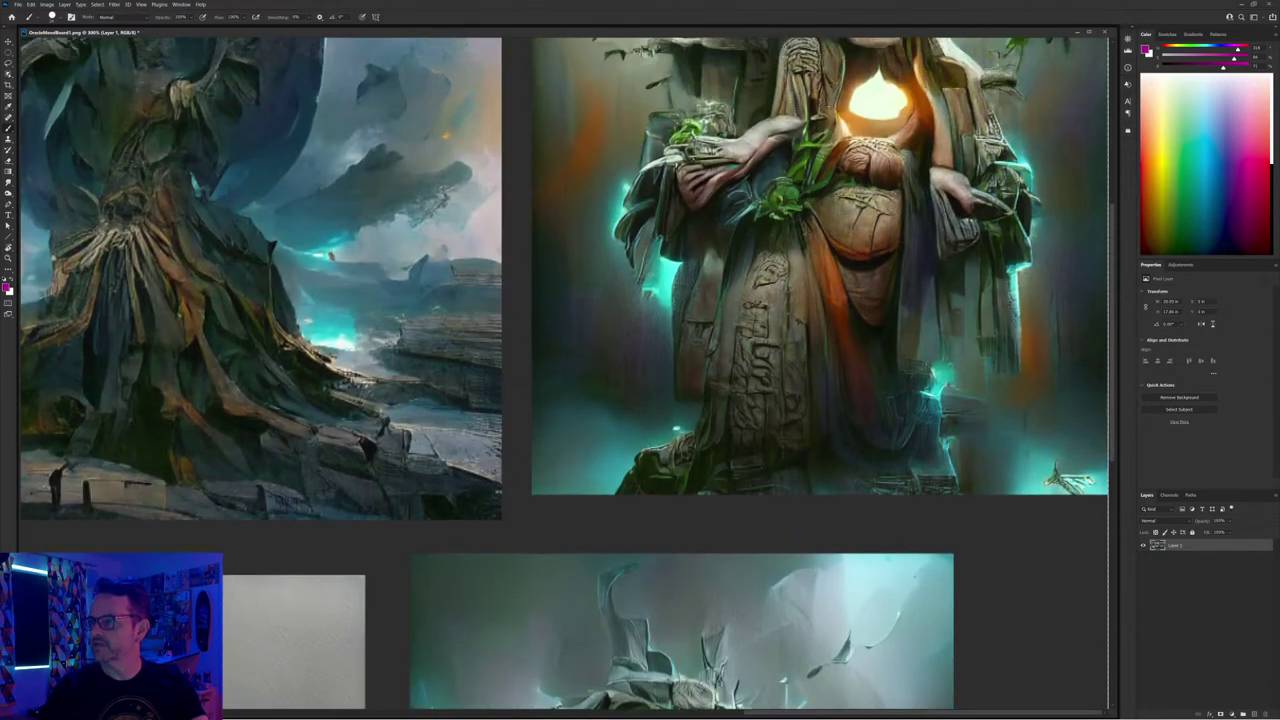
{"action": "scroll", "coordinate": [566, 374], "scroll_direction": "up", "scroll_amount": 2}
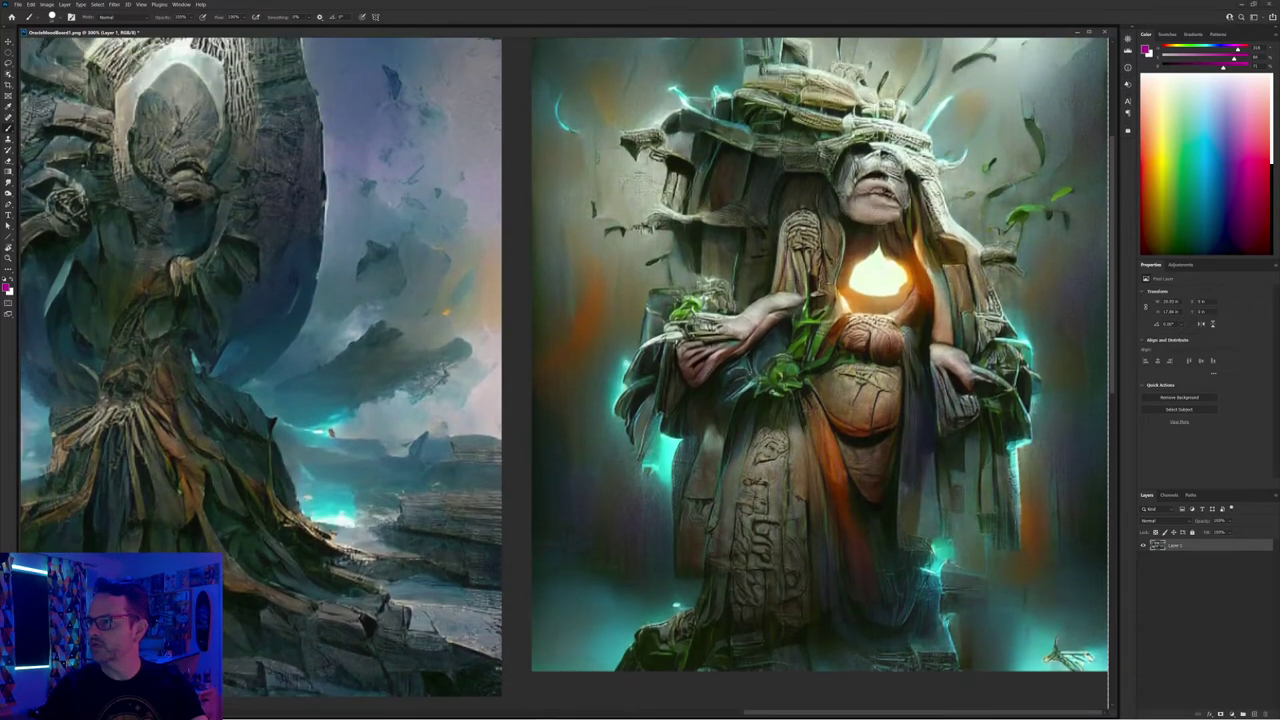
{"action": "scroll", "coordinate": [566, 374], "scroll_direction": "up", "scroll_amount": 2}
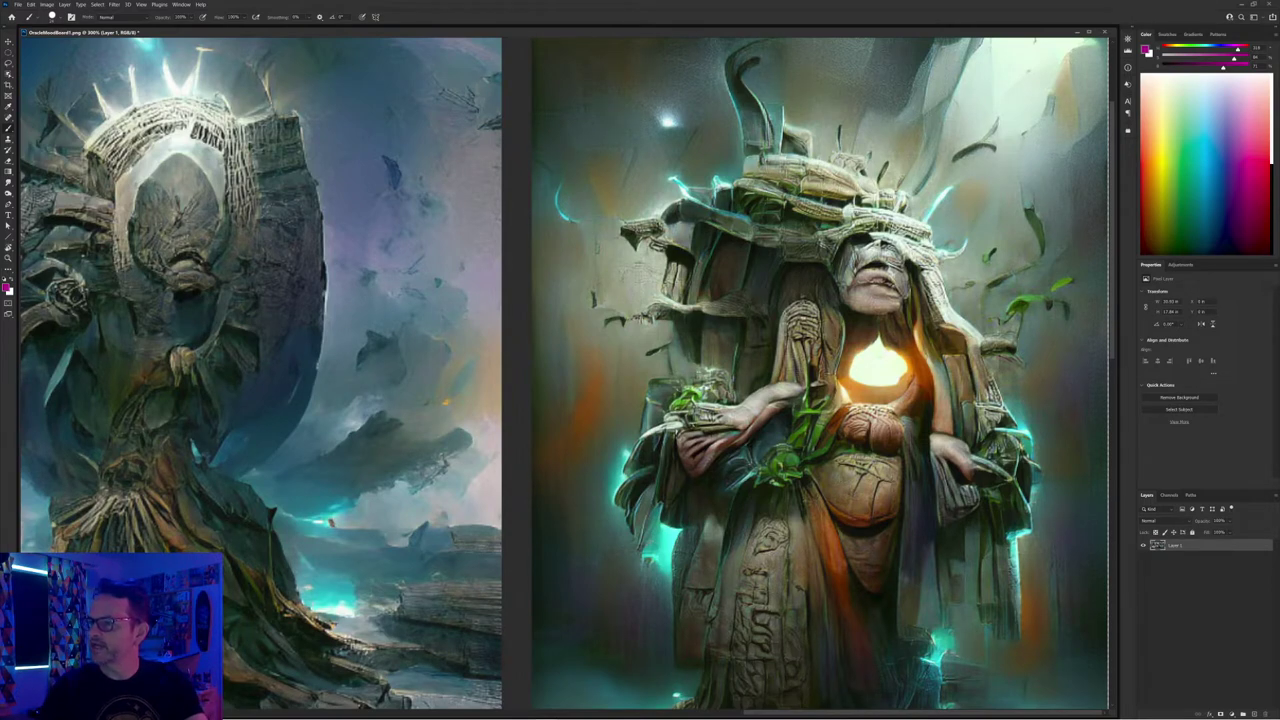
{"action": "mouse_move", "coordinate": [780, 268]}
{"action": "left_mouse_down"}
{"action": "mouse_move", "coordinate": [918, 232]}
{"action": "mouse_move", "coordinate": [812, 224]}
{"action": "mouse_move", "coordinate": [775, 199]}
{"action": "mouse_move", "coordinate": [850, 168]}
{"action": "mouse_move", "coordinate": [700, 200]}
{"action": "mouse_move", "coordinate": [770, 240]}
{"action": "mouse_move", "coordinate": [682, 255]}
{"action": "mouse_move", "coordinate": [668, 345]}
{"action": "mouse_move", "coordinate": [772, 362]}
{"action": "mouse_move", "coordinate": [806, 262]}
{"action": "left_mouse_up"}
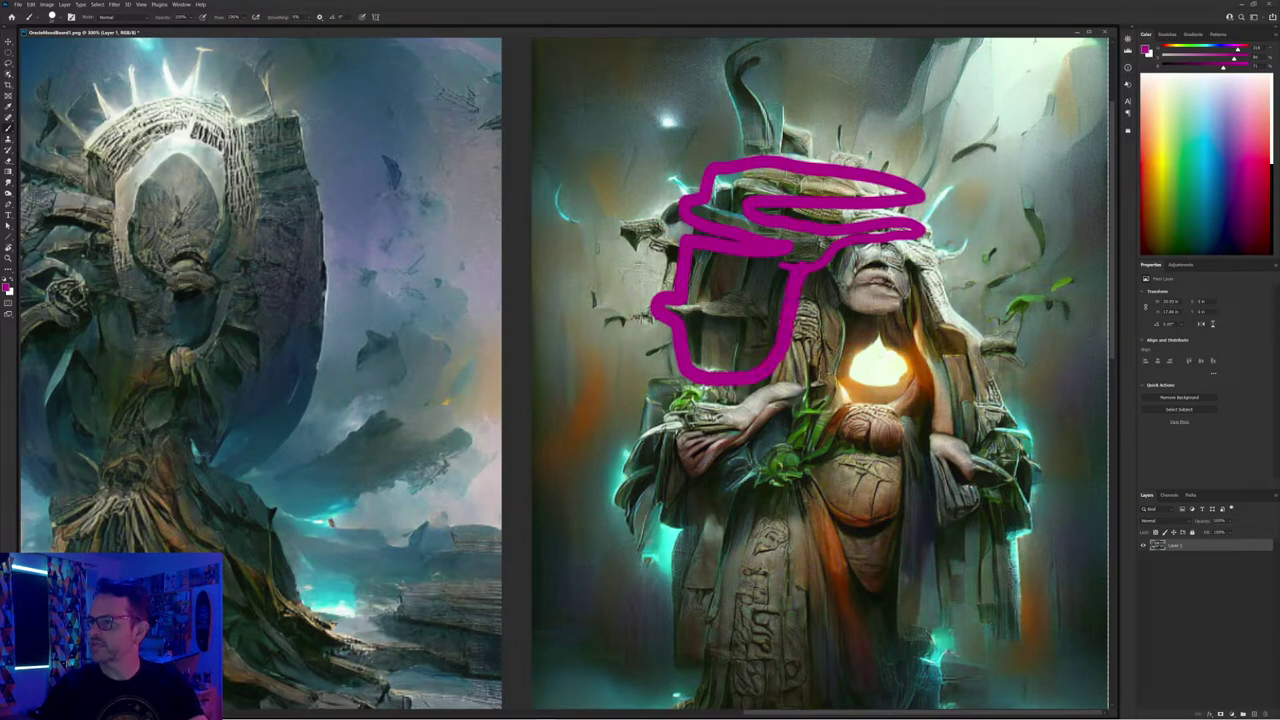
{"action": "key", "text": "ctrl+z"}
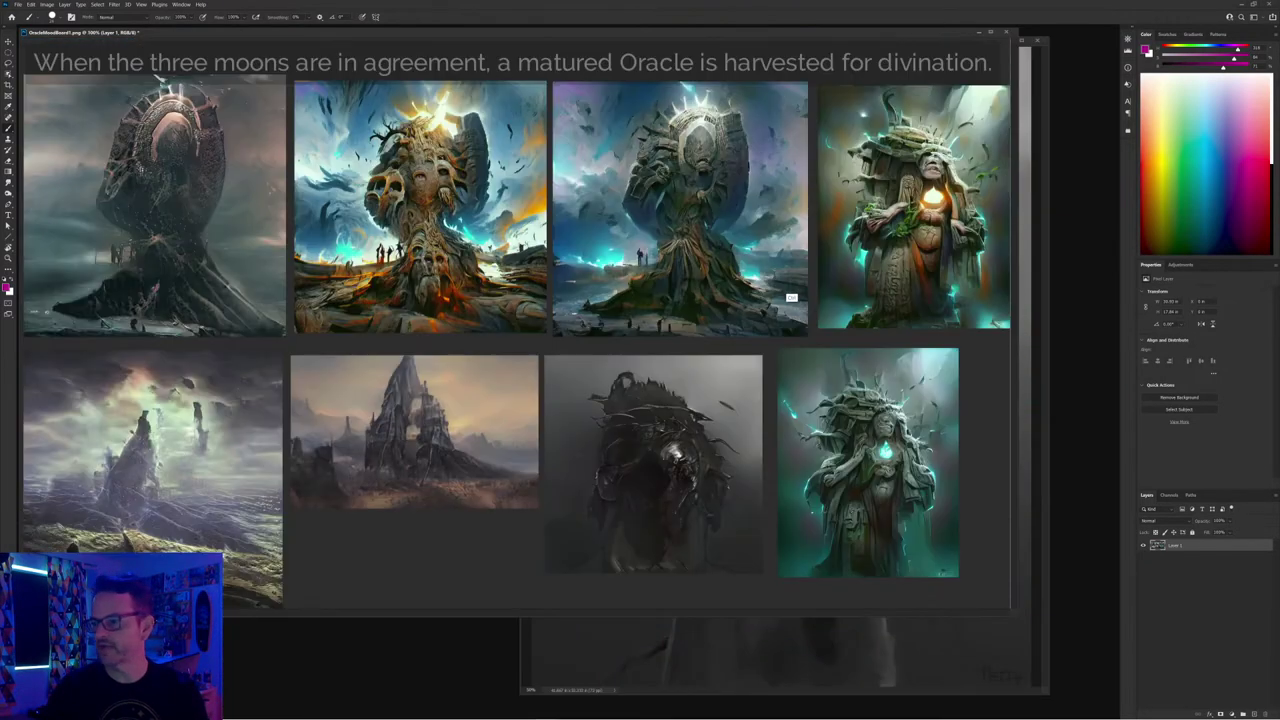
Shift the mood board window slightly lower and bring the horned creature painting to the front
{"action": "left_click_drag", "start_coordinate": [520, 32], "coordinate": [524, 56]}
{"action": "left_click", "coordinate": [875, 41]}
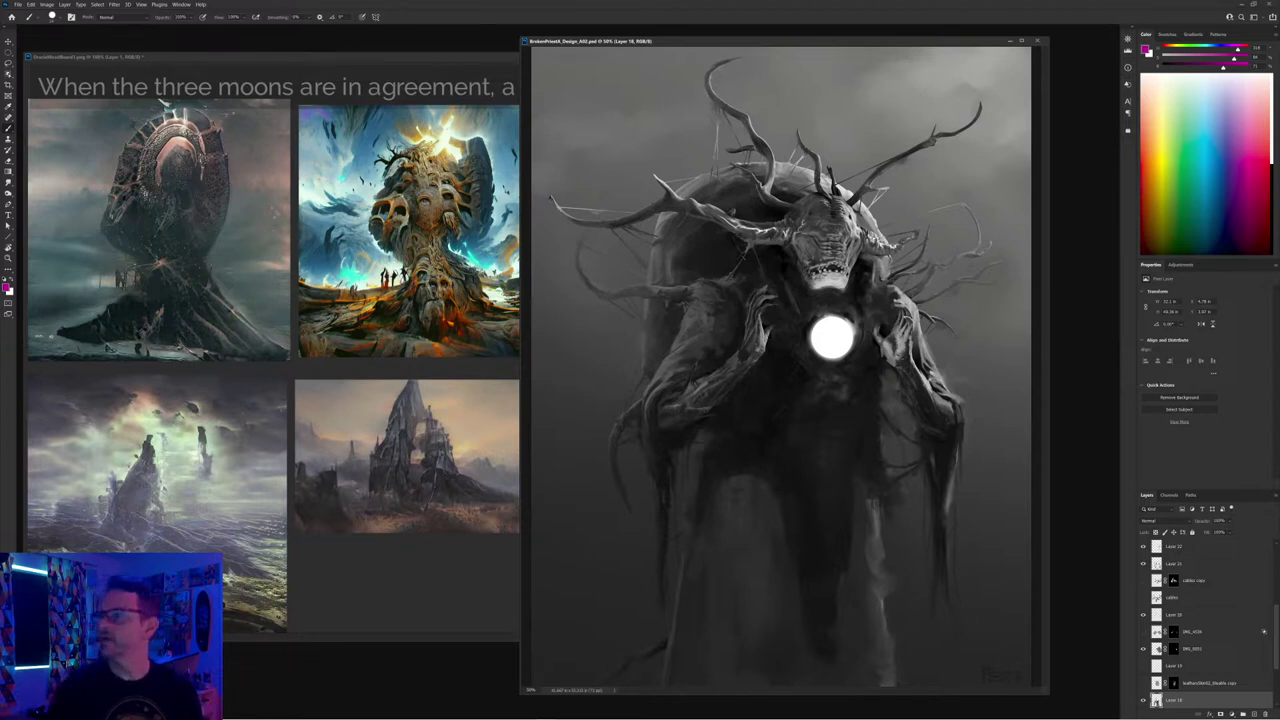
Switch to Blender and examine the OracleTerrain scene, selecting the two small cubes, the floating sphere and the mountain terrain in turn
{"action": "left_click", "coordinate": [145, 193]}
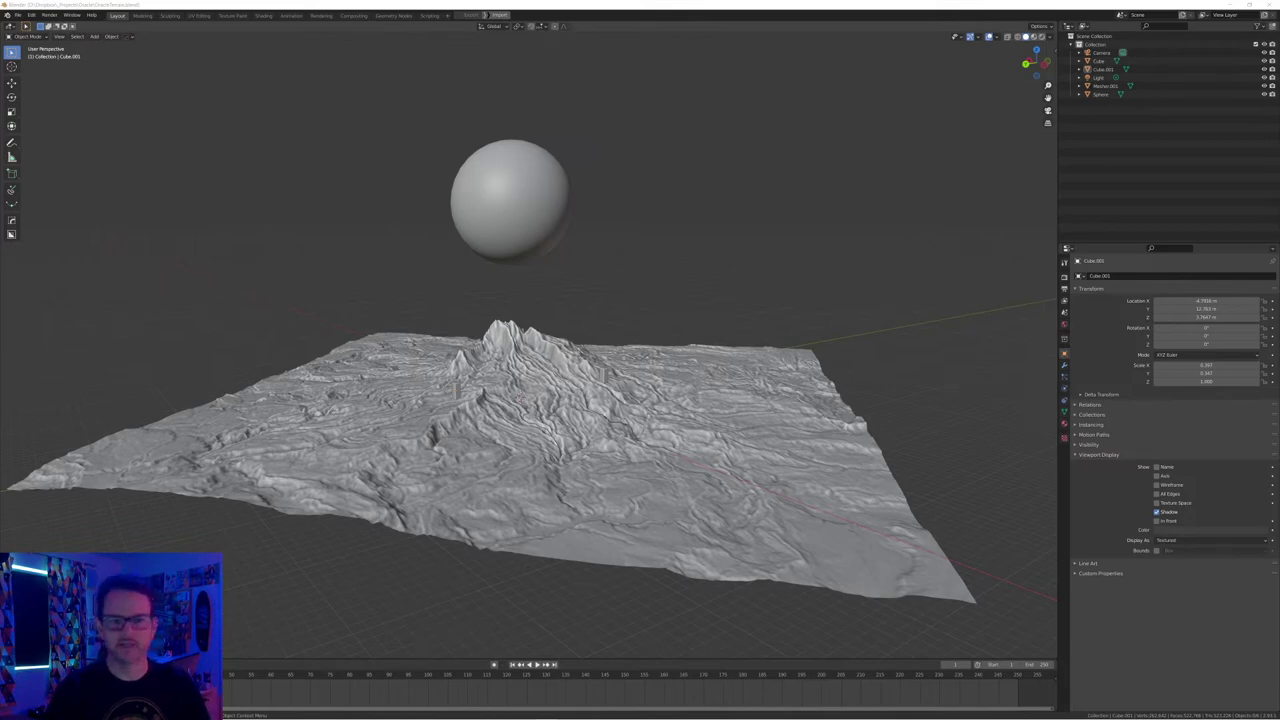
{"action": "mouse_move", "coordinate": [521, 398]}
{"action": "middle_mouse_down"}
{"action": "mouse_move", "coordinate": [545, 384]}
{"action": "mouse_move", "coordinate": [518, 422]}
{"action": "mouse_move", "coordinate": [504, 397]}
{"action": "mouse_move", "coordinate": [530, 385]}
{"action": "mouse_move", "coordinate": [510, 400]}
{"action": "mouse_move", "coordinate": [516, 384]}
{"action": "middle_mouse_up"}
{"action": "left_click", "coordinate": [605, 377]}
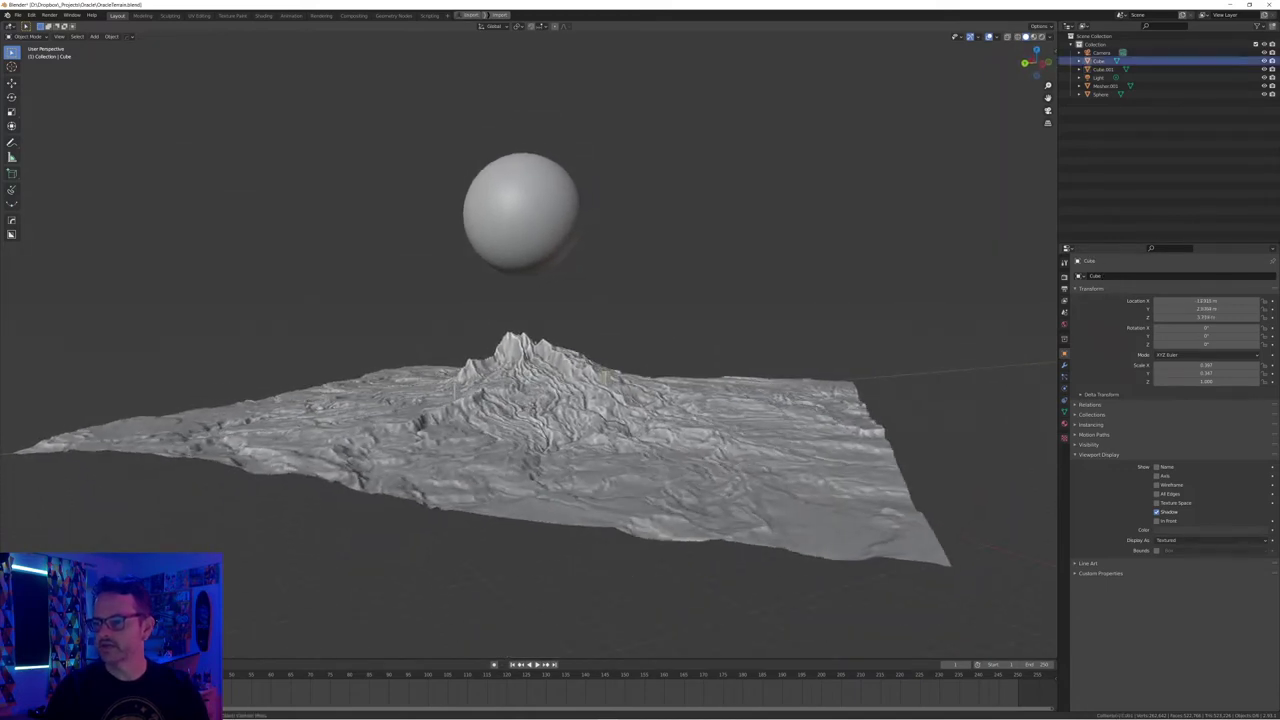
{"action": "left_click", "coordinate": [457, 392]}
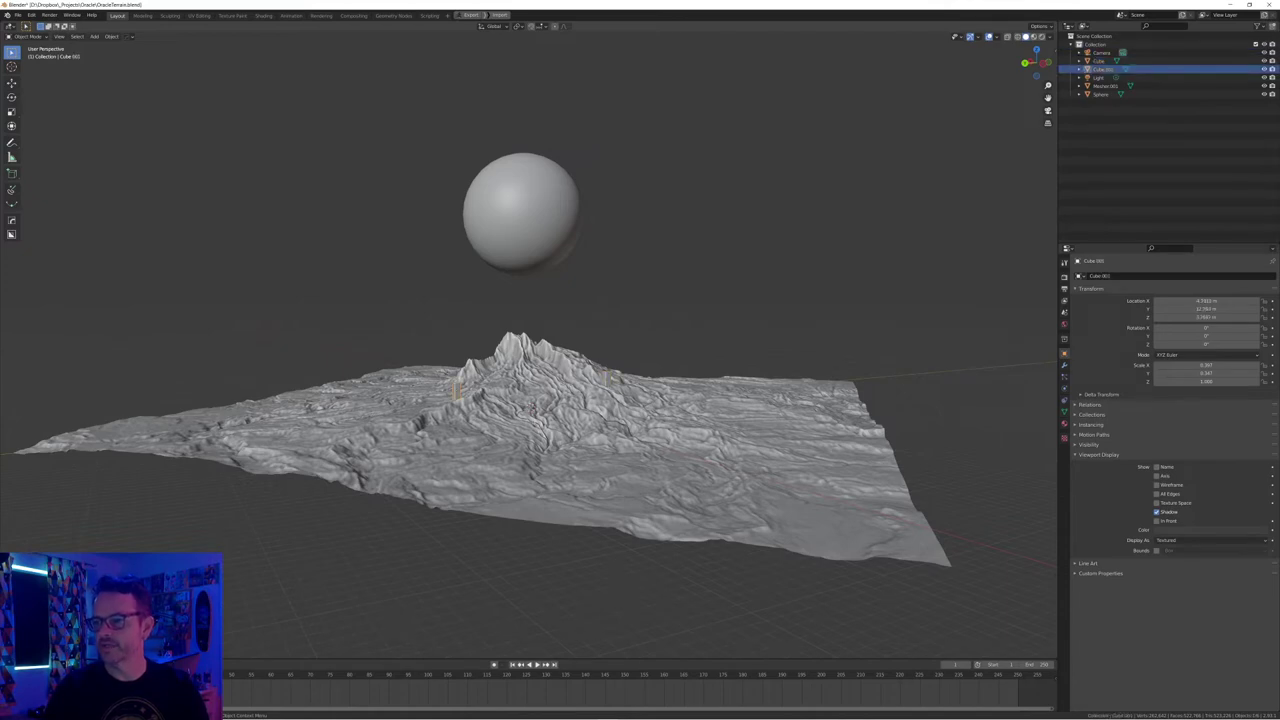
{"action": "middle_click_drag", "start_coordinate": [457, 392], "coordinate": [466, 347], "text": "ctrl"}
{"action": "left_click", "coordinate": [497, 160]}
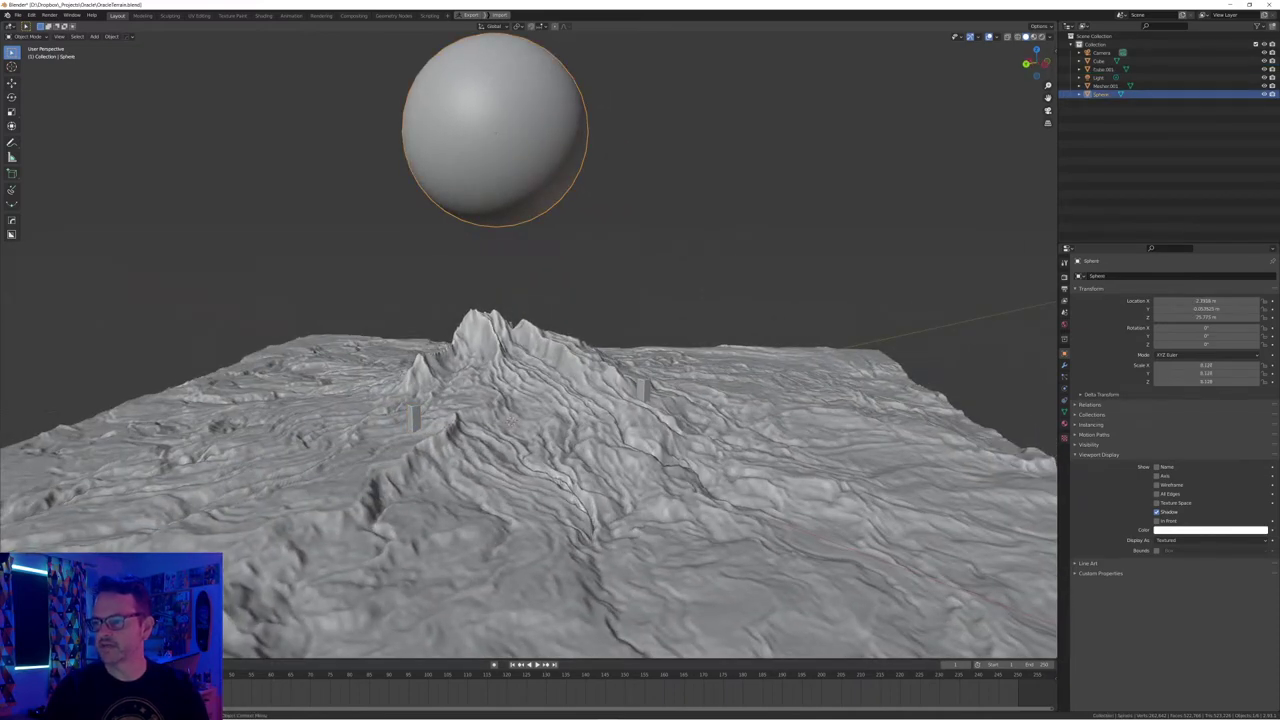
{"action": "mouse_move", "coordinate": [497, 160]}
{"action": "middle_mouse_down"}
{"action": "mouse_move", "coordinate": [448, 160]}
{"action": "mouse_move", "coordinate": [494, 160]}
{"action": "mouse_move", "coordinate": [486, 175]}
{"action": "middle_mouse_up"}
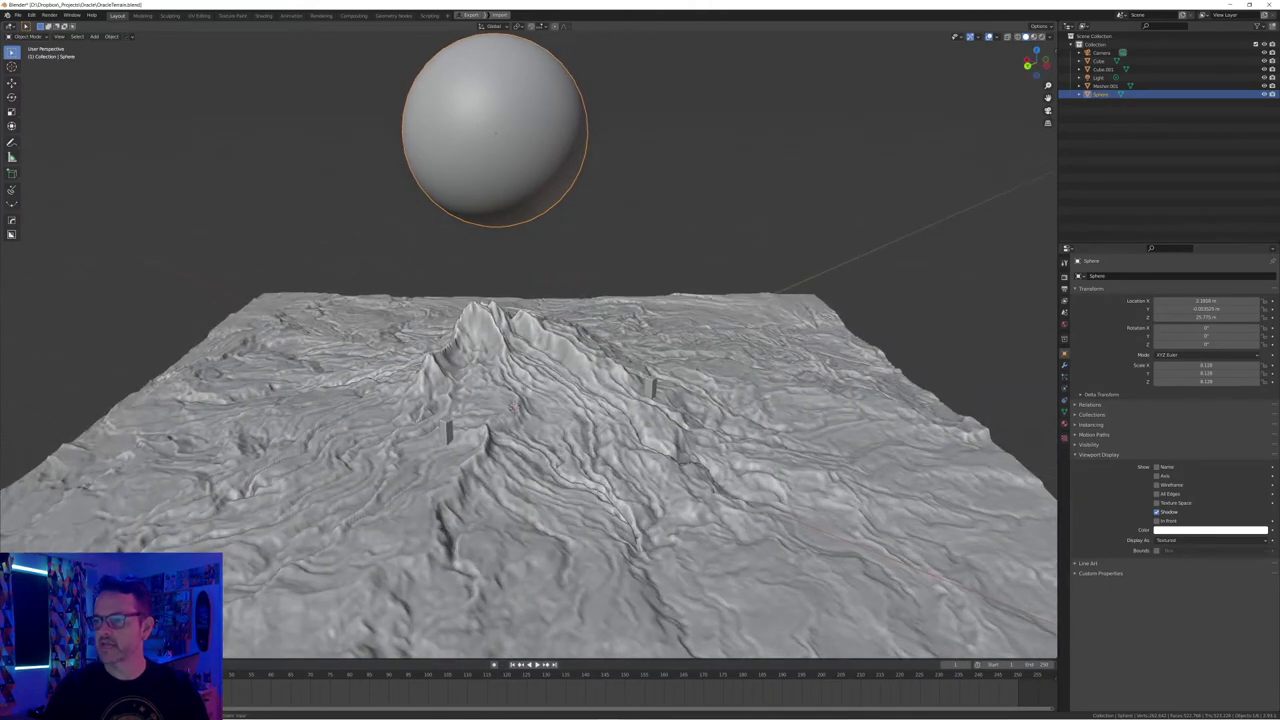
{"action": "left_click", "coordinate": [510, 440]}
{"action": "middle_click_drag", "start_coordinate": [510, 440], "coordinate": [510, 510], "text": "ctrl"}
{"action": "middle_click_drag", "start_coordinate": [510, 400], "coordinate": [482, 385]}
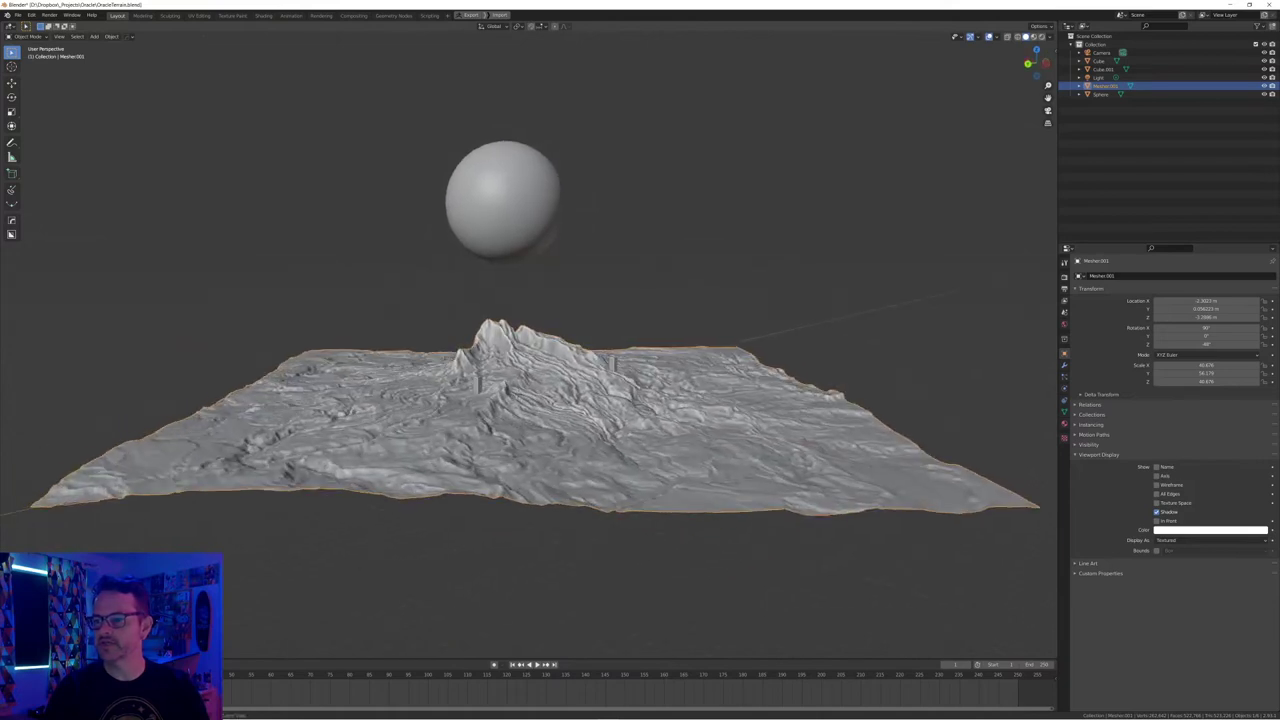
Select the floating sphere and inspect its placement above the mountain peak from low and high angles
{"action": "key", "text": "alt+a"}
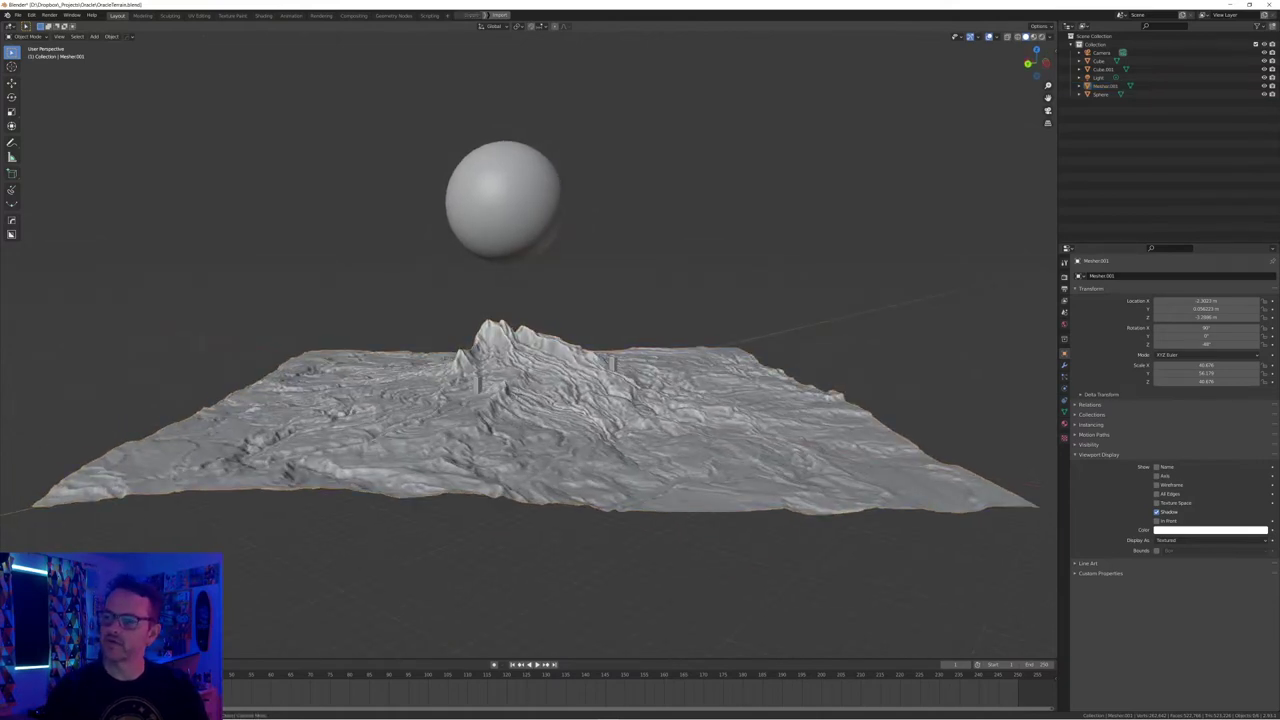
{"action": "left_click", "coordinate": [506, 202]}
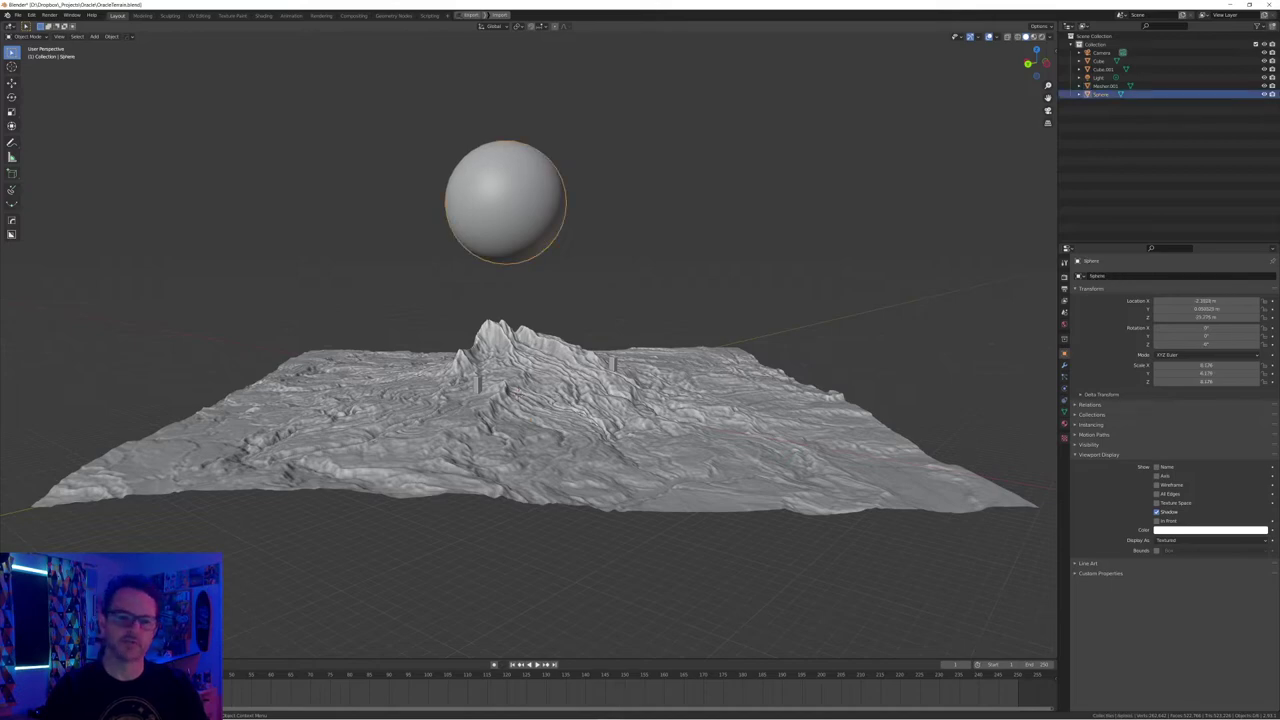
{"action": "mouse_move", "coordinate": [506, 202]}
{"action": "middle_mouse_down"}
{"action": "mouse_move", "coordinate": [478, 222]}
{"action": "mouse_move", "coordinate": [460, 203]}
{"action": "mouse_move", "coordinate": [494, 200]}
{"action": "mouse_move", "coordinate": [530, 223]}
{"action": "mouse_move", "coordinate": [492, 211]}
{"action": "middle_mouse_up"}
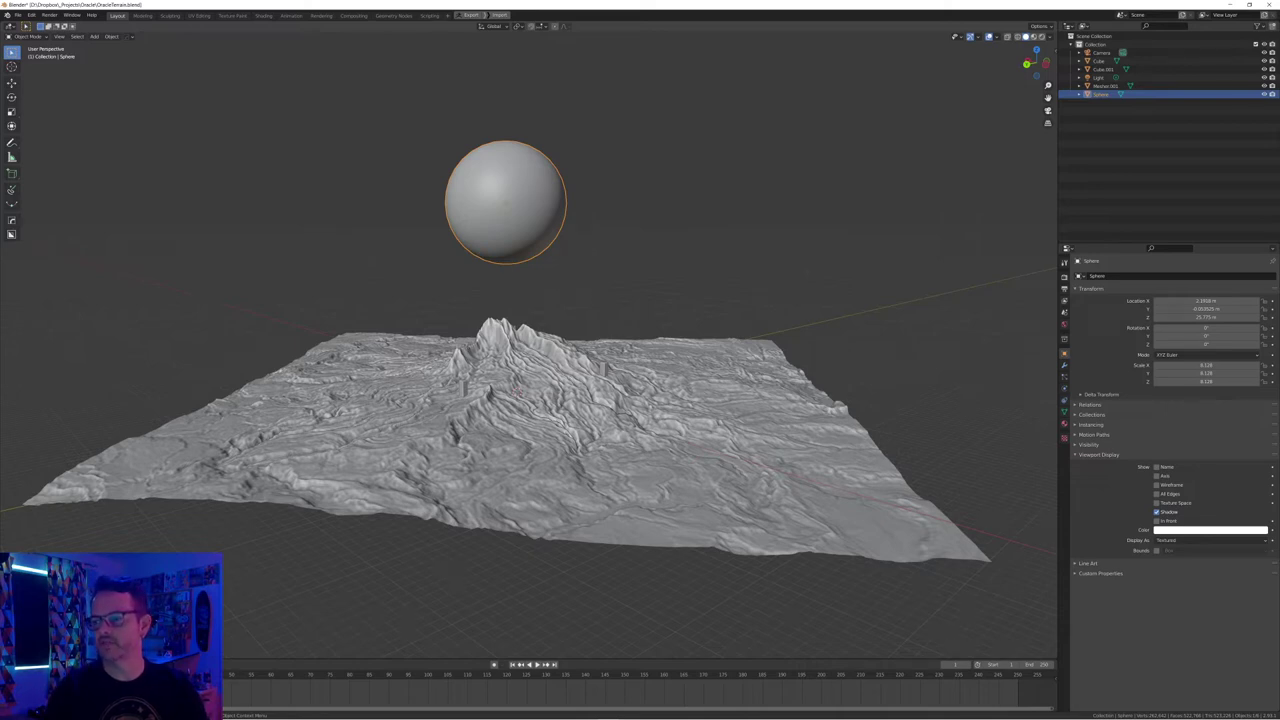
{"action": "mouse_move", "coordinate": [528, 350]}
{"action": "middle_mouse_down"}
{"action": "mouse_move", "coordinate": [489, 336]}
{"action": "mouse_move", "coordinate": [484, 356]}
{"action": "mouse_move", "coordinate": [502, 378]}
{"action": "mouse_move", "coordinate": [522, 370]}
{"action": "mouse_move", "coordinate": [509, 359]}
{"action": "middle_mouse_up"}
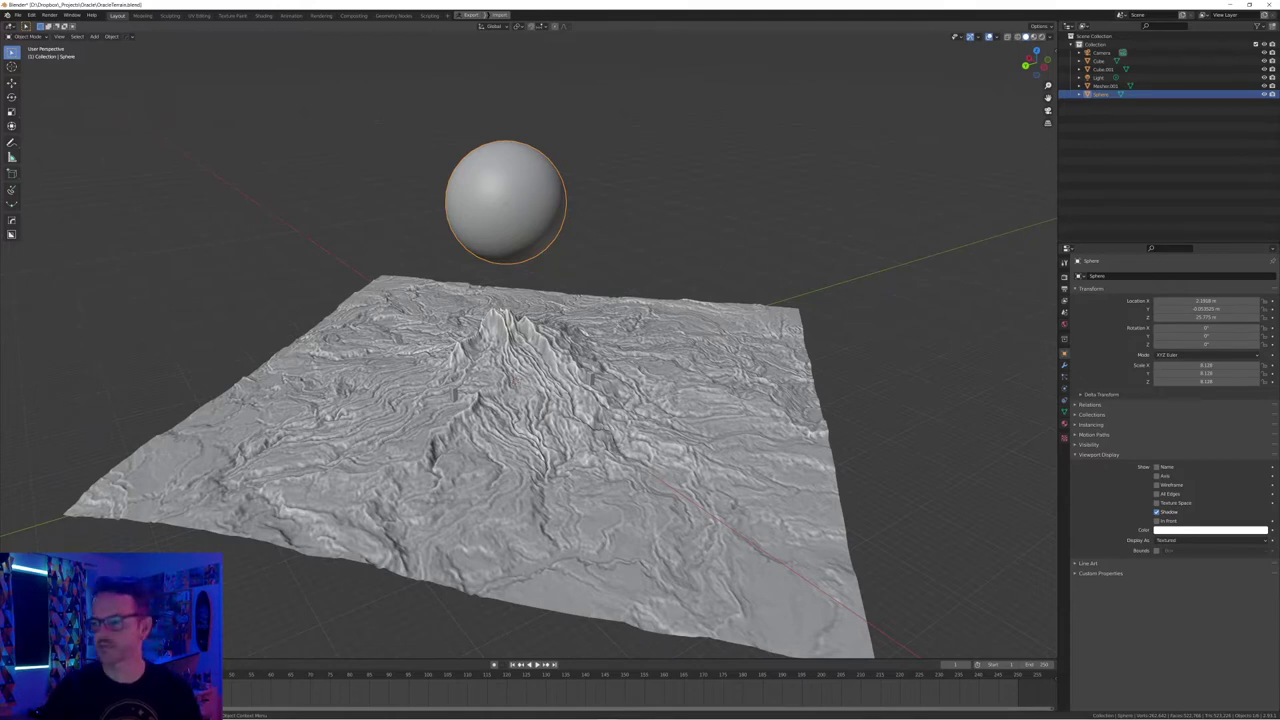
{"action": "middle_click_drag", "start_coordinate": [509, 362], "coordinate": [515, 346]}
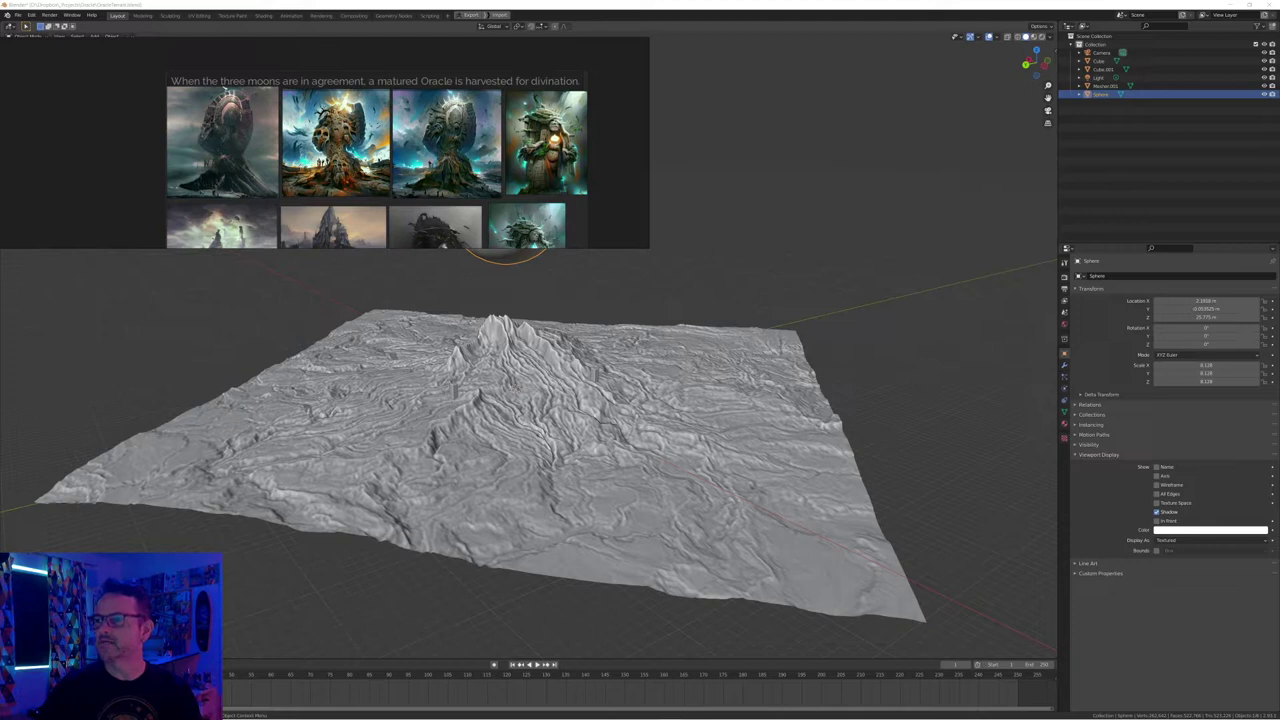
Shrink the floating reference board to a small strip showing three Oracle paintings, and reselect the sphere above the terrain
{"action": "left_click_drag", "start_coordinate": [649, 248], "coordinate": [558, 225]}
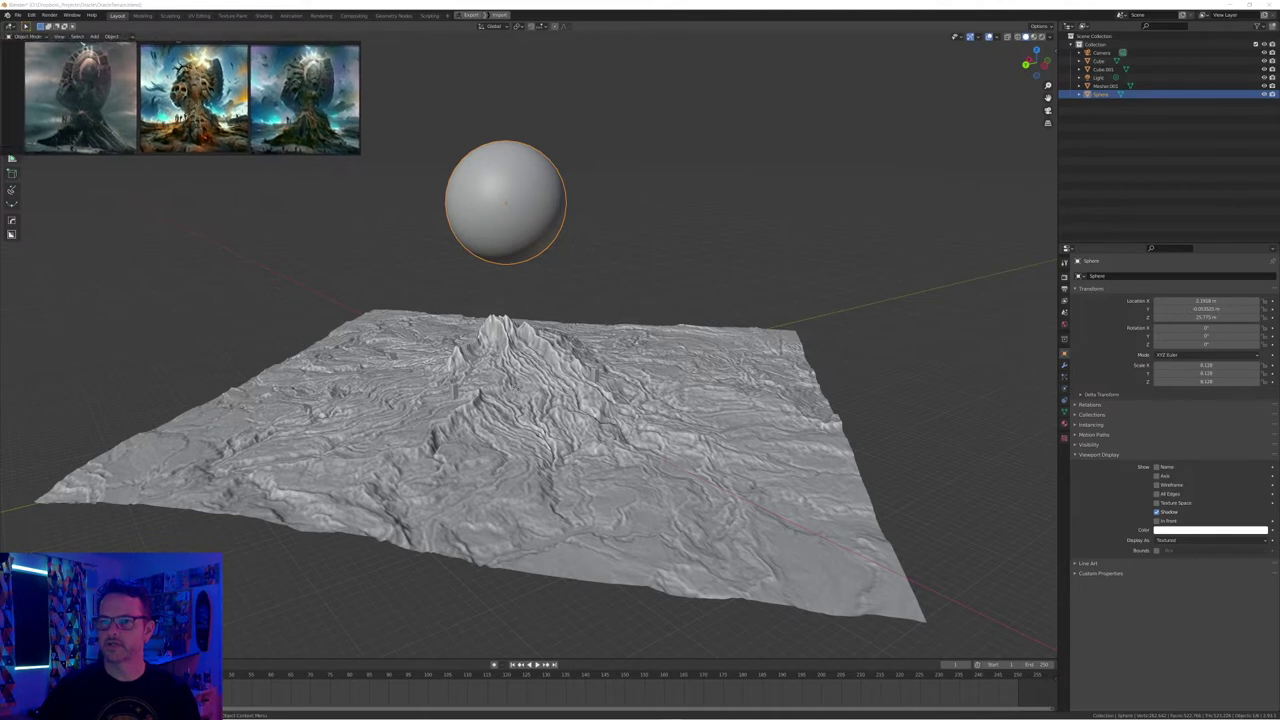
{"action": "key", "text": "alt+a"}
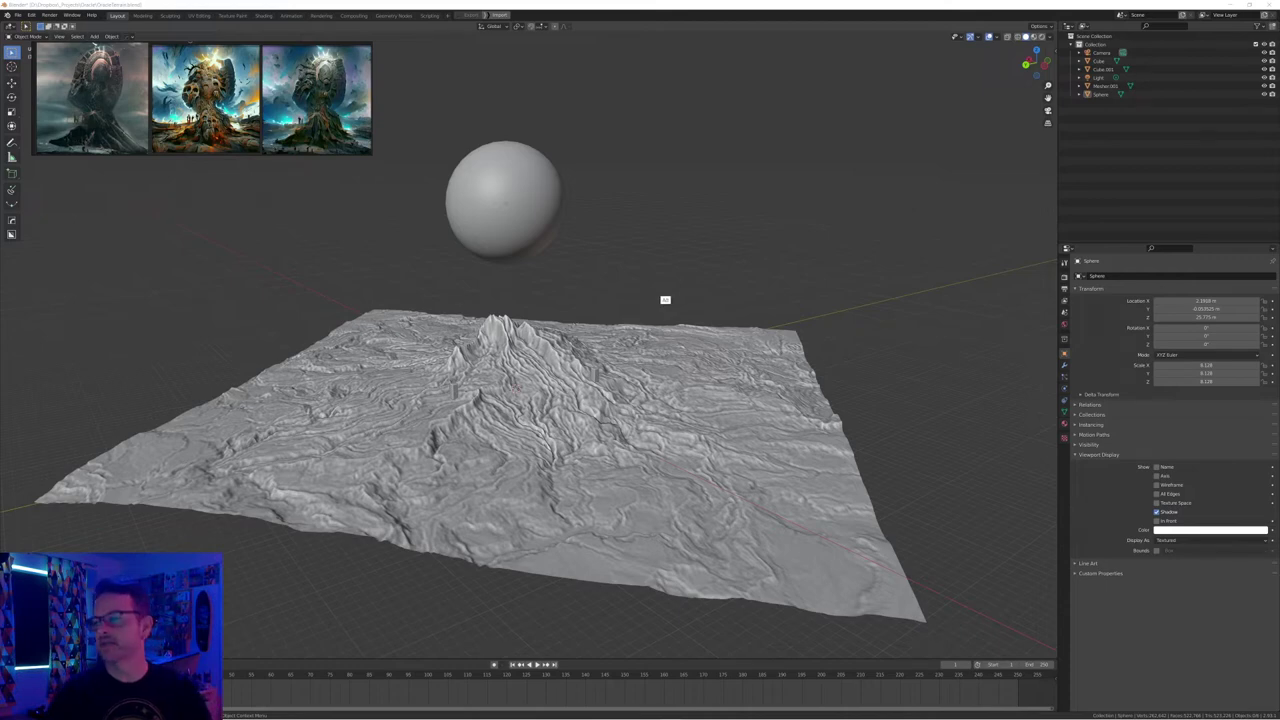
{"action": "mouse_move", "coordinate": [663, 297]}
{"action": "middle_mouse_down"}
{"action": "mouse_move", "coordinate": [570, 350]}
{"action": "mouse_move", "coordinate": [655, 297]}
{"action": "mouse_move", "coordinate": [630, 303]}
{"action": "mouse_move", "coordinate": [680, 280]}
{"action": "mouse_move", "coordinate": [702, 288]}
{"action": "mouse_move", "coordinate": [680, 289]}
{"action": "middle_mouse_up"}
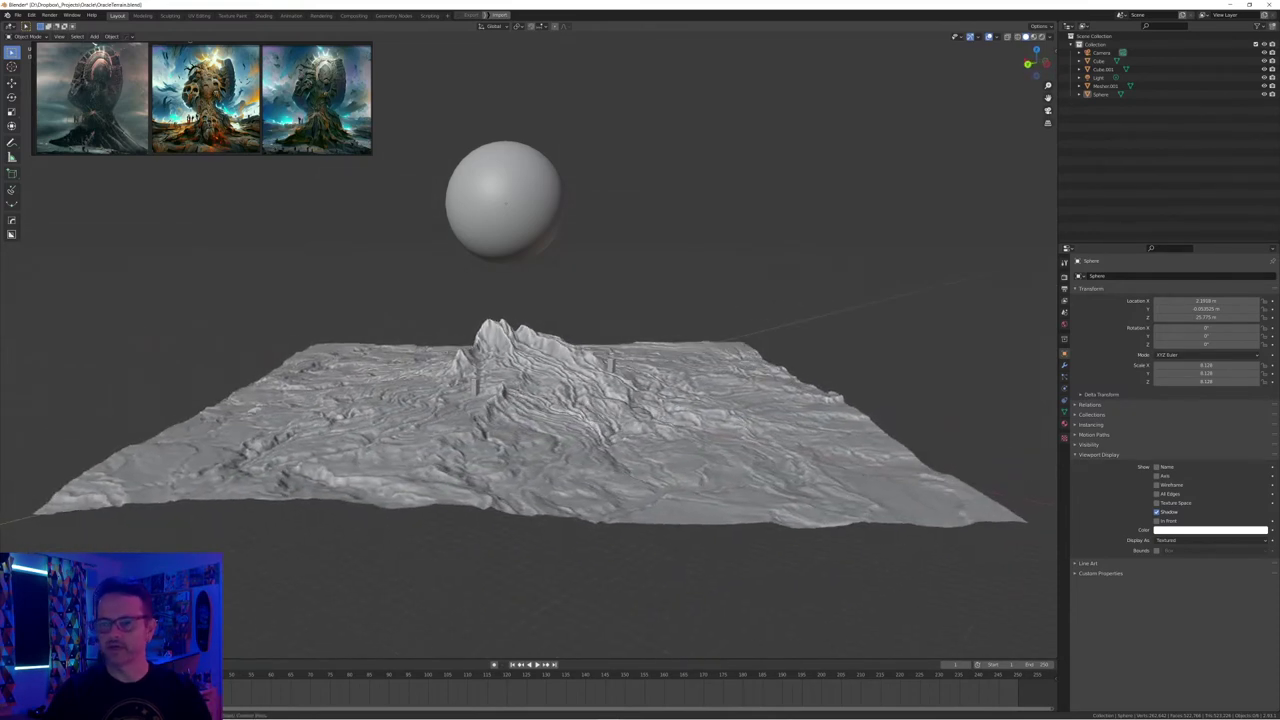
{"action": "left_click", "coordinate": [505, 203]}
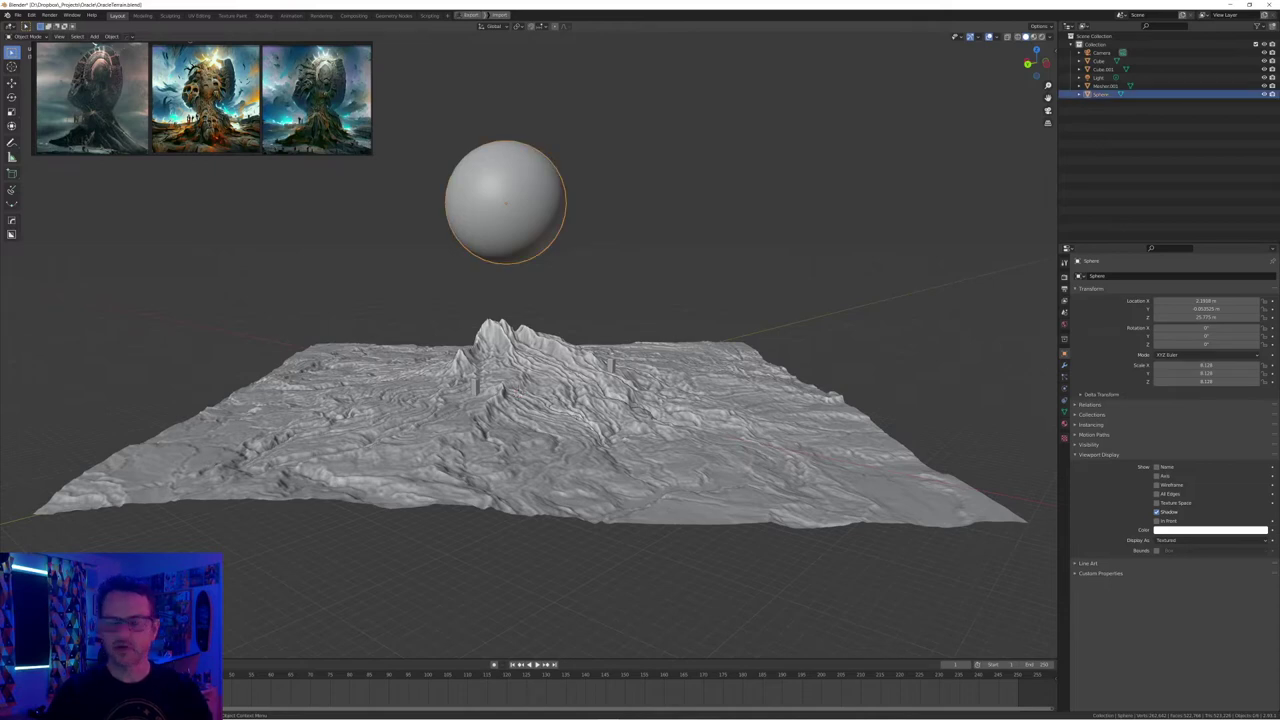
{"action": "middle_click_drag", "start_coordinate": [505, 203], "coordinate": [506, 207]}
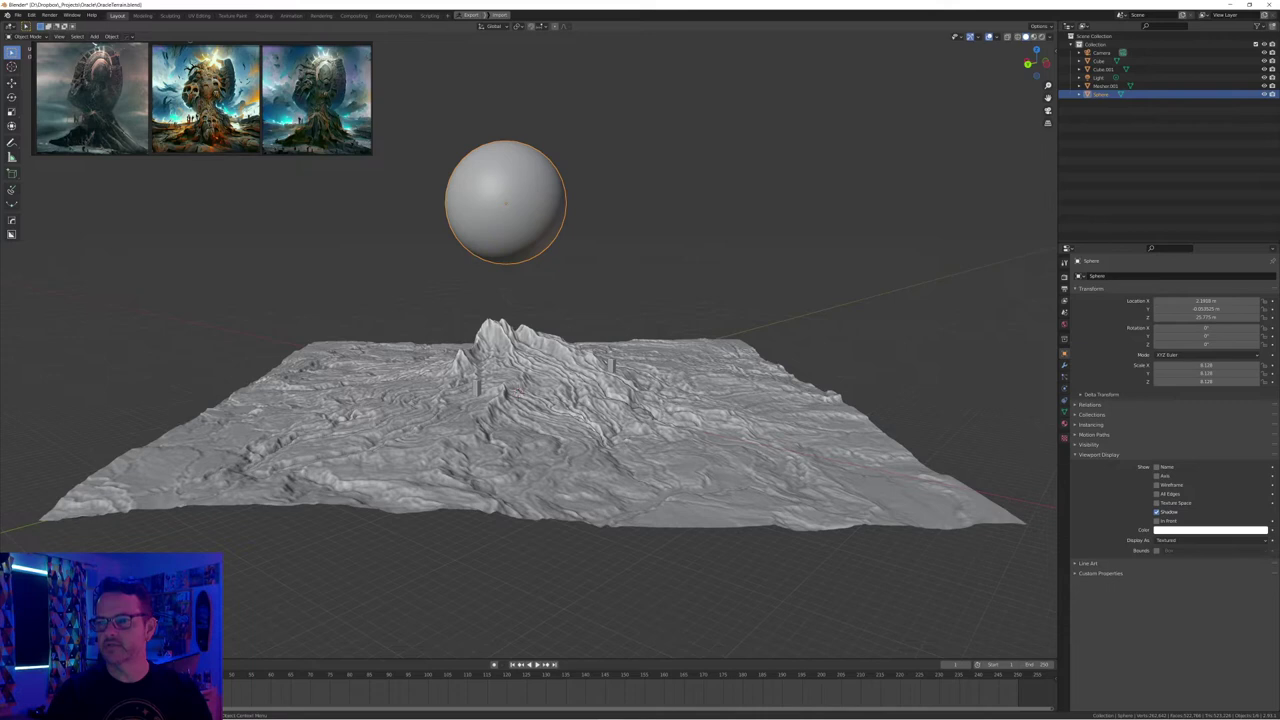
Show the QuickDeform, QuickCurve and QuickShape tools beside the viewport and save the file
{"action": "key", "text": "n"}
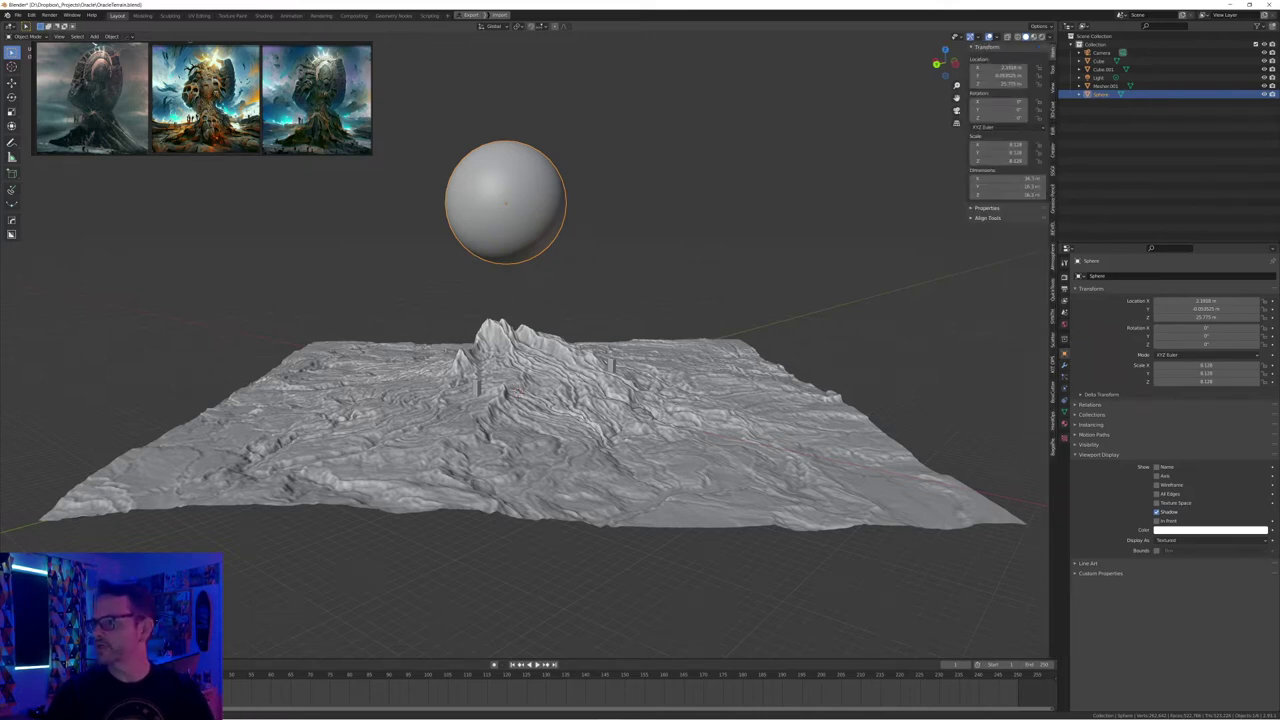
{"action": "left_click", "coordinate": [1053, 290]}
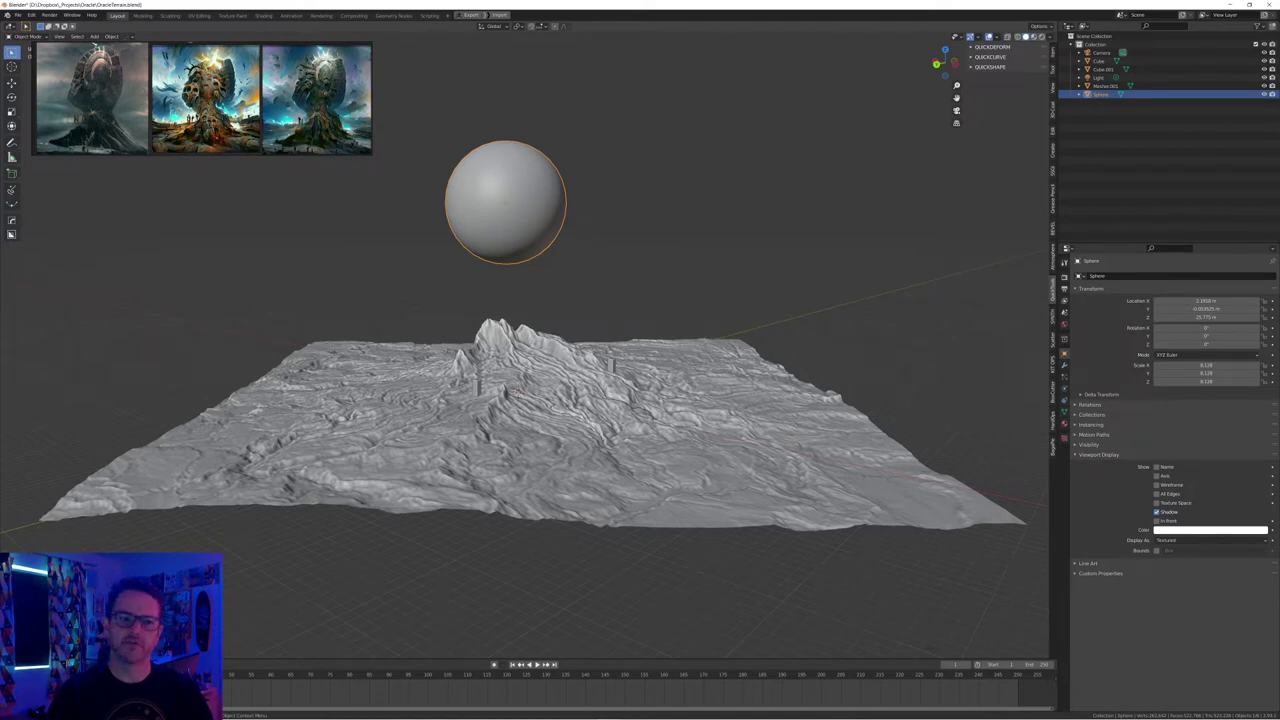
{"action": "middle_click_drag", "start_coordinate": [540, 420], "coordinate": [525, 345]}
{"action": "middle_click_drag", "start_coordinate": [560, 400], "coordinate": [552, 477]}
{"action": "key", "text": "ctrl+s"}
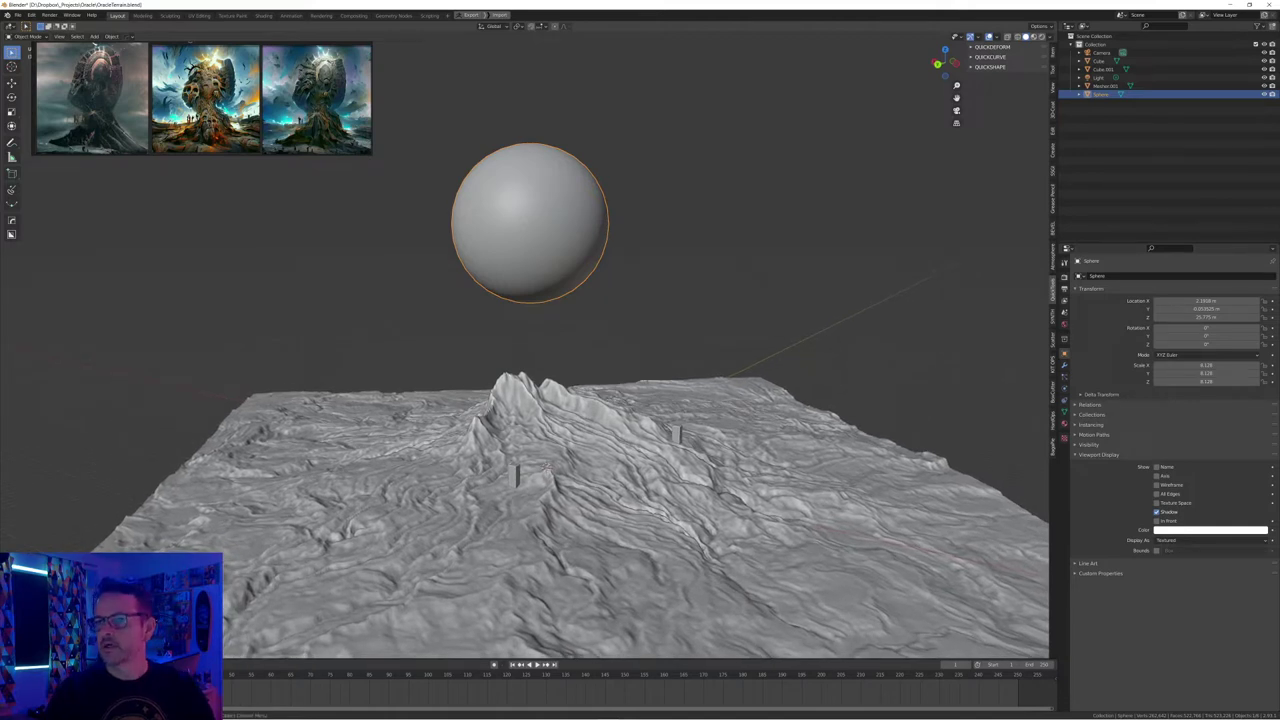
Stretch the sphere vertically into an egg shape with a Z scale of about 10.9, and save the file
{"action": "key", "text": "s"}
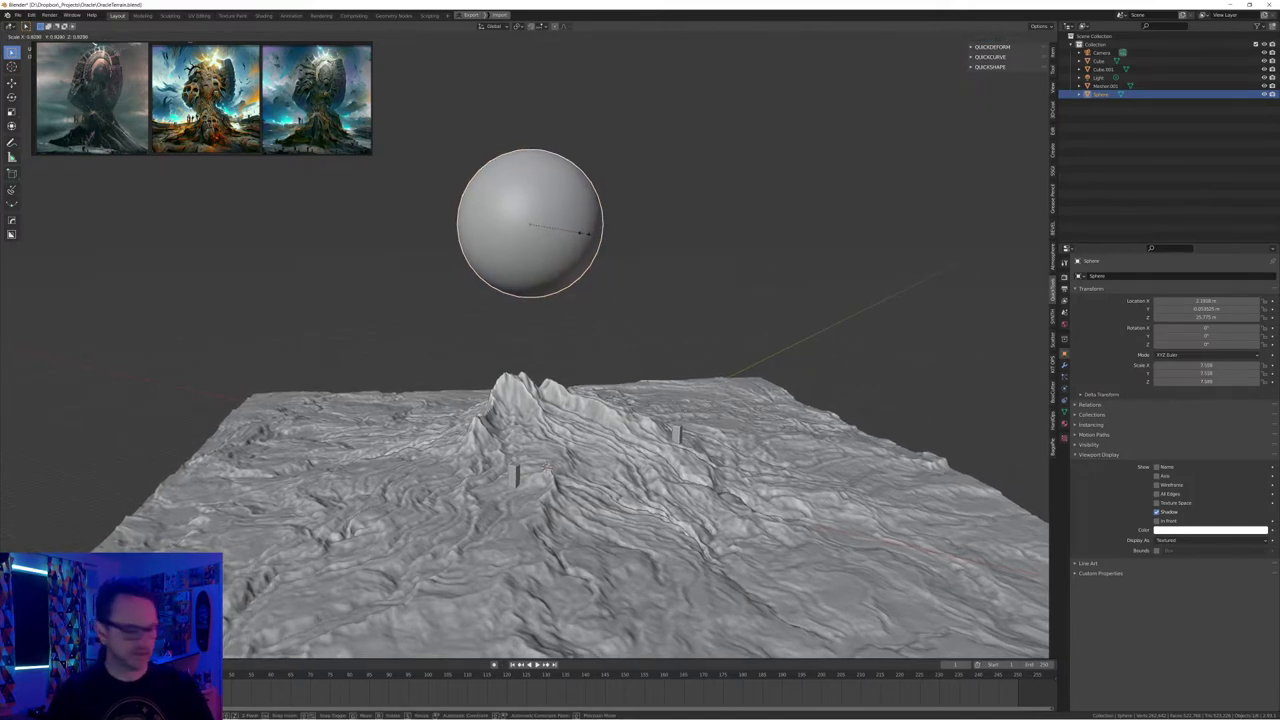
{"action": "key", "text": "z"}
{"action": "left_click", "coordinate": [582, 284]}
{"action": "key", "text": "ctrl+s"}
{"action": "mouse_move", "coordinate": [547, 468]}
{"action": "middle_mouse_down"}
{"action": "mouse_move", "coordinate": [558, 449]}
{"action": "mouse_move", "coordinate": [562, 499]}
{"action": "mouse_move", "coordinate": [554, 447]}
{"action": "mouse_move", "coordinate": [545, 467]}
{"action": "middle_mouse_up"}
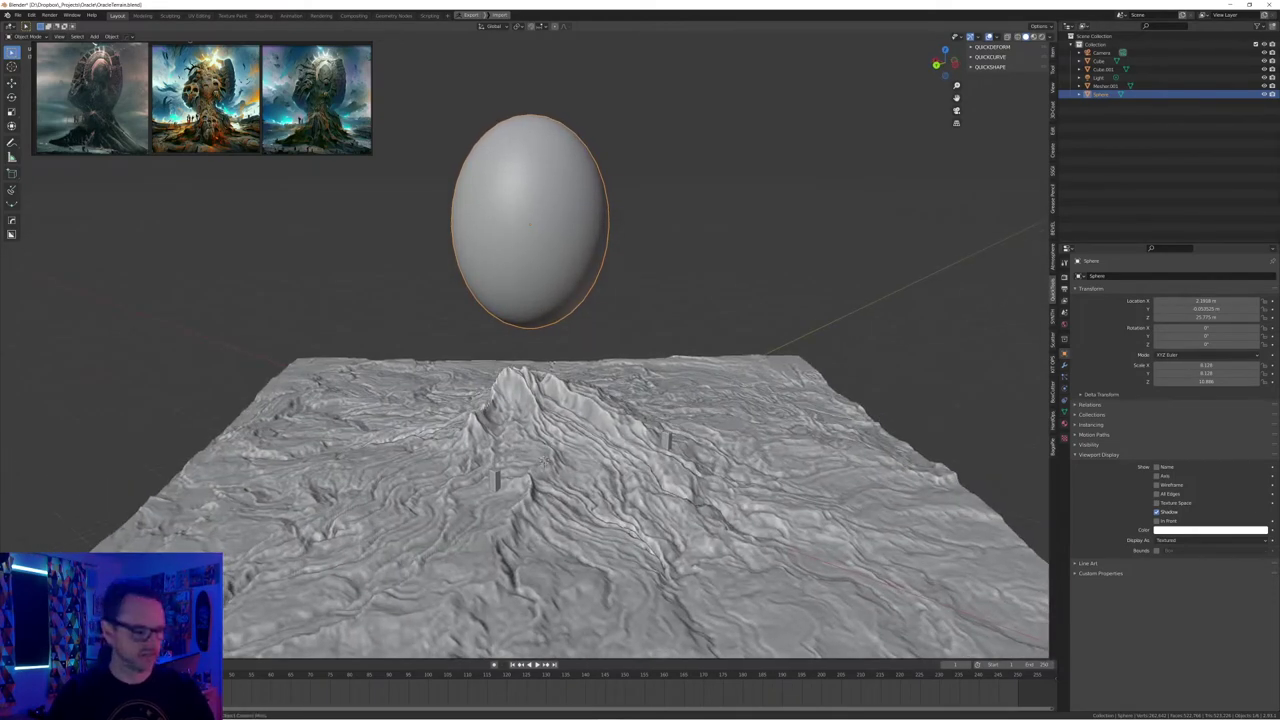
In Edit Mode, pull vertices on the egg's lower front outward into a chin-like bulge, using a proportional size of about 5
{"action": "key", "text": "Tab"}
{"action": "left_click_drag", "start_coordinate": [478, 284], "coordinate": [482, 285]}
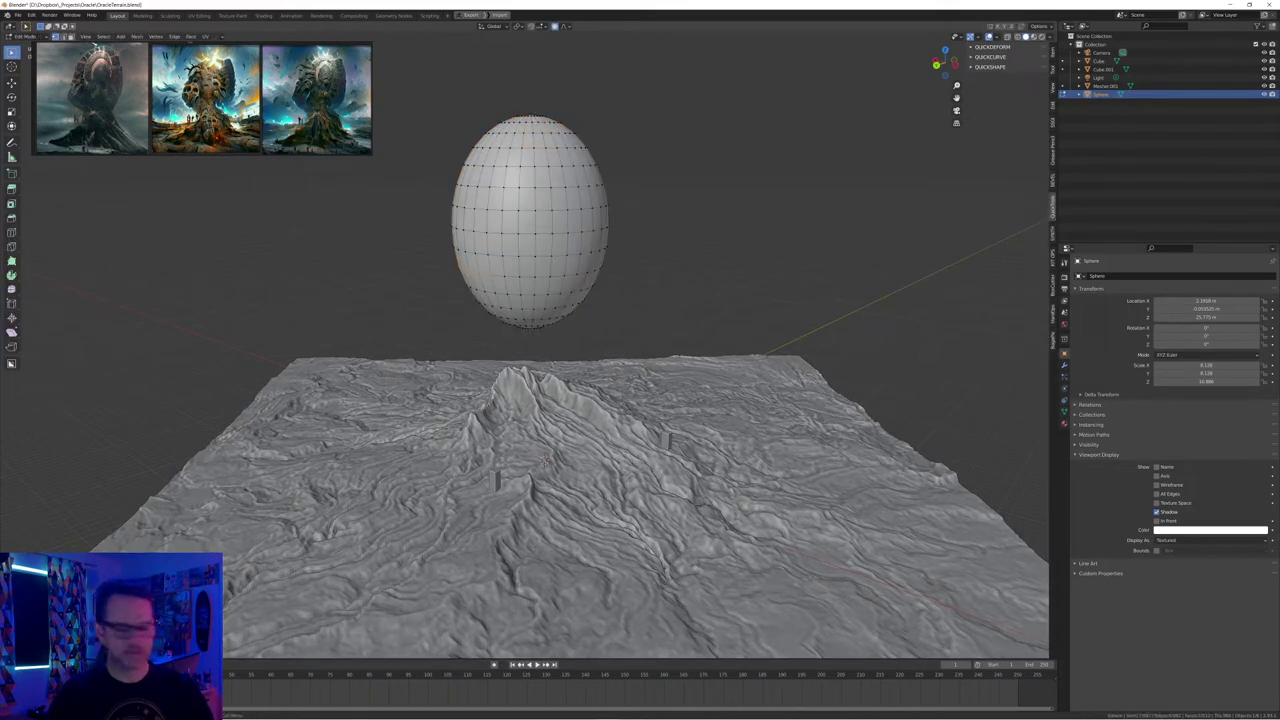
{"action": "key", "text": "g"}
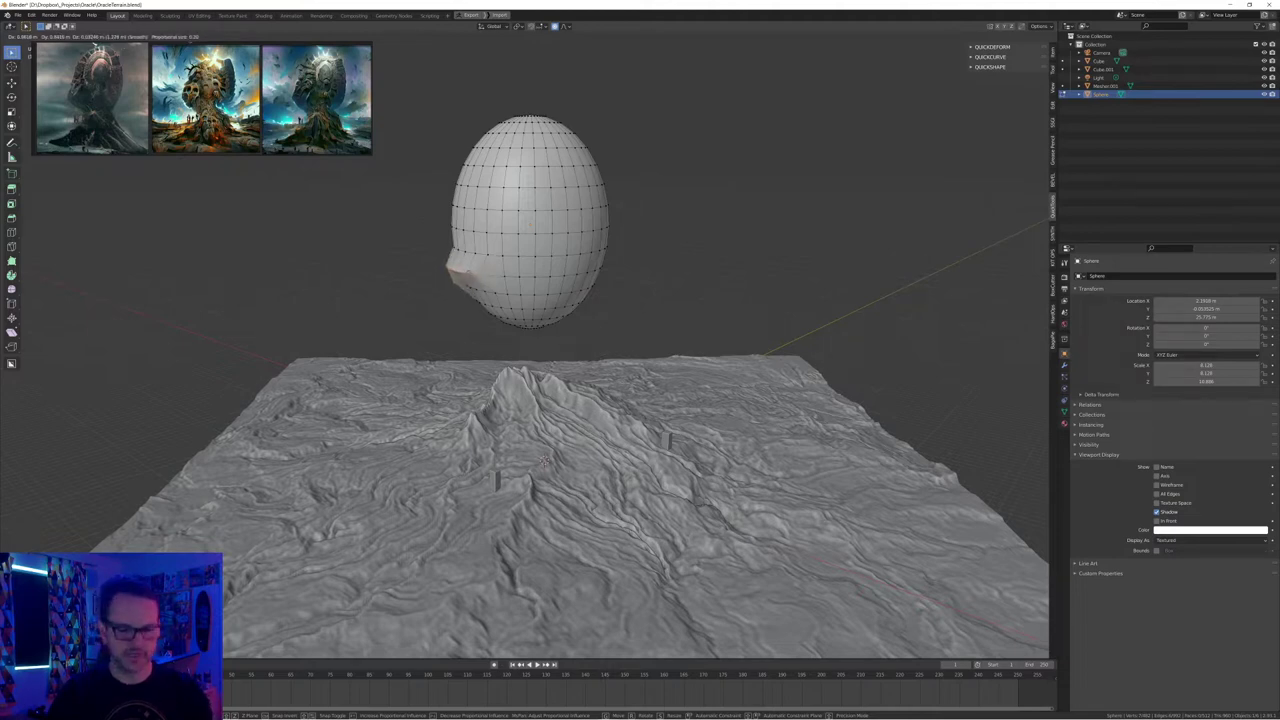
{"action": "scroll", "coordinate": [469, 272], "scroll_direction": "down", "scroll_amount": 9}
{"action": "scroll", "coordinate": [469, 271], "scroll_direction": "down", "scroll_amount": 20}
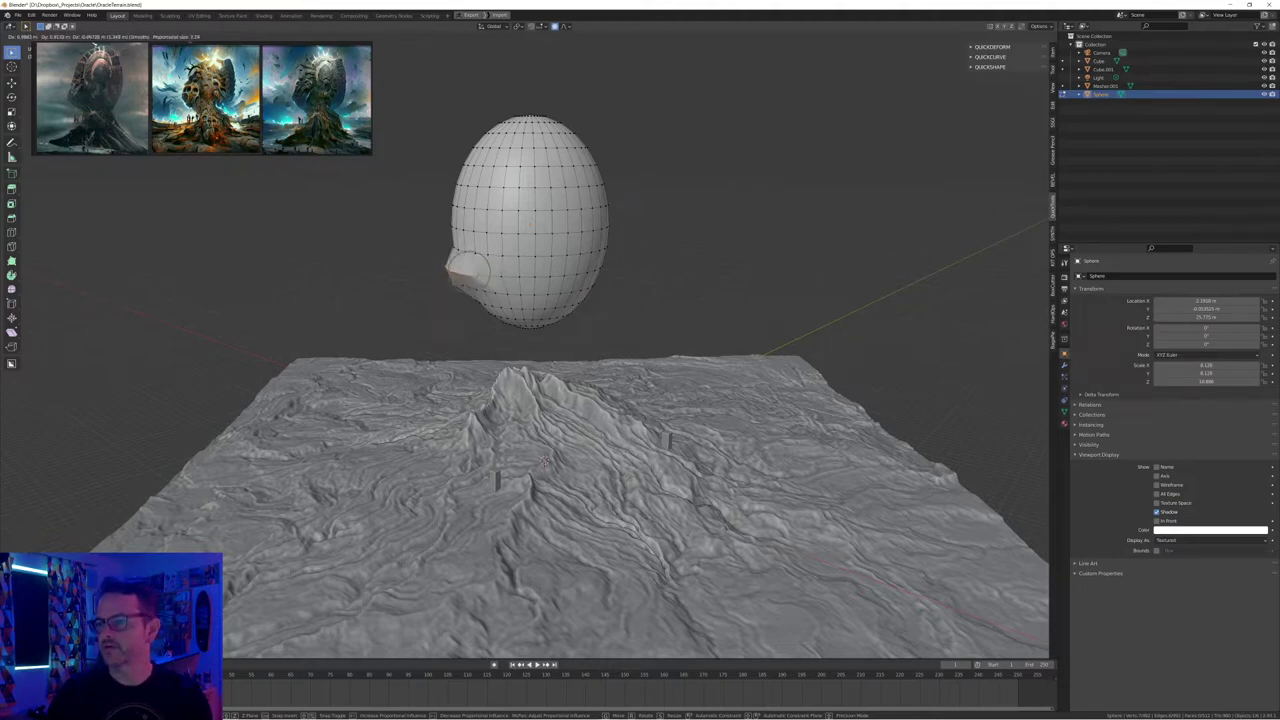
{"action": "scroll", "coordinate": [469, 271], "scroll_direction": "up", "scroll_amount": 1}
{"action": "scroll", "coordinate": [469, 272], "scroll_direction": "up", "scroll_amount": 6}
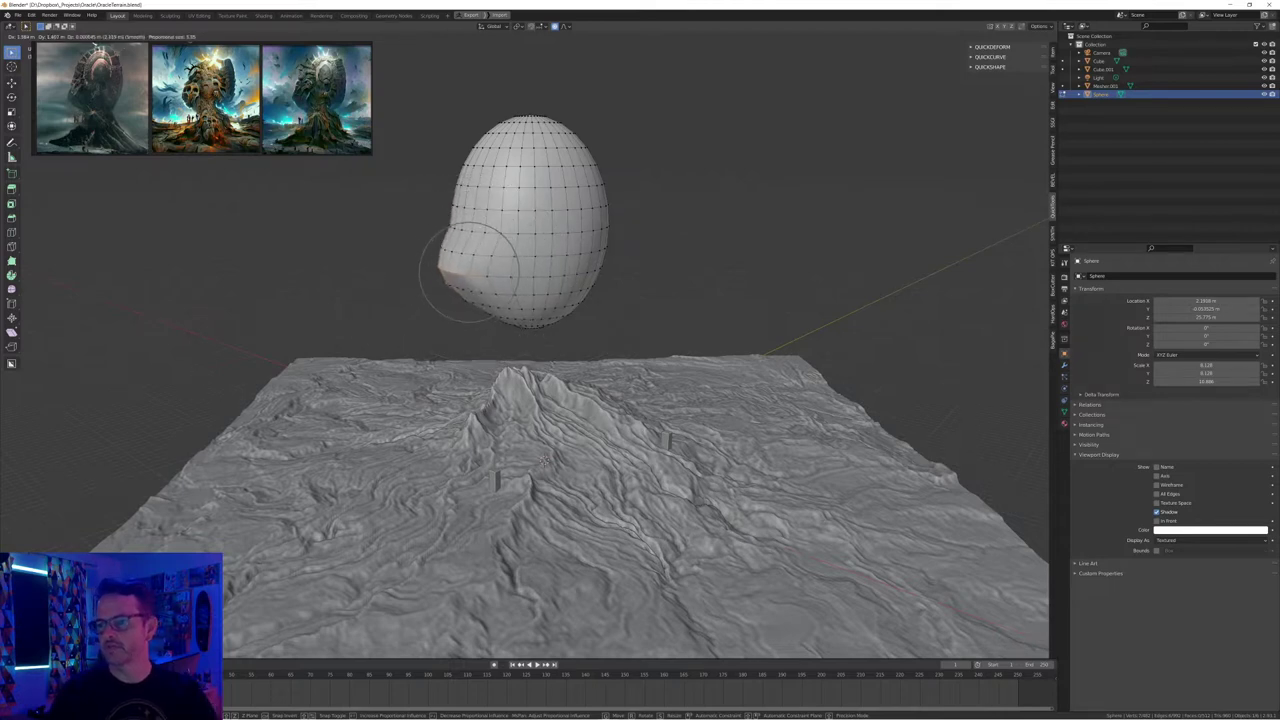
{"action": "left_click", "coordinate": [437, 270]}
{"action": "middle_click_drag", "start_coordinate": [440, 271], "coordinate": [444, 267]}
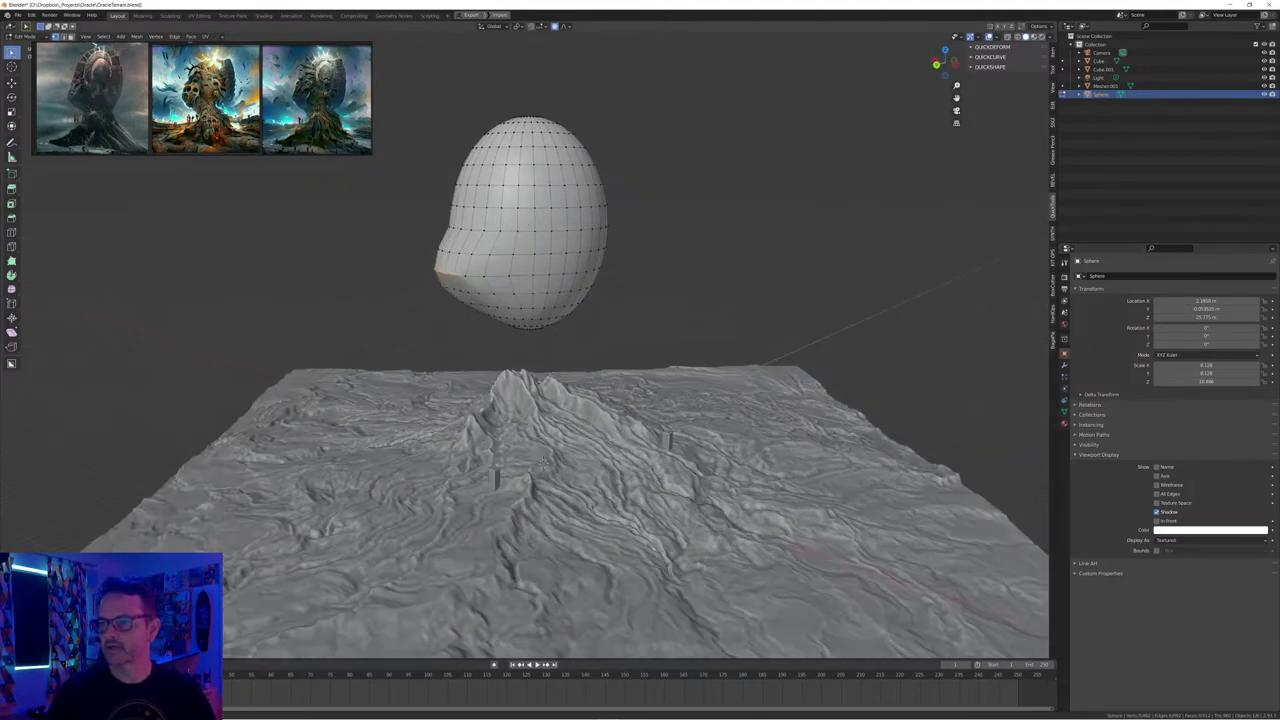
Nudge the tip of the front bulge further out with the proportional size increased to about 6.7
{"action": "middle_click_drag", "start_coordinate": [543, 400], "coordinate": [550, 404]}
{"action": "key", "text": "g"}
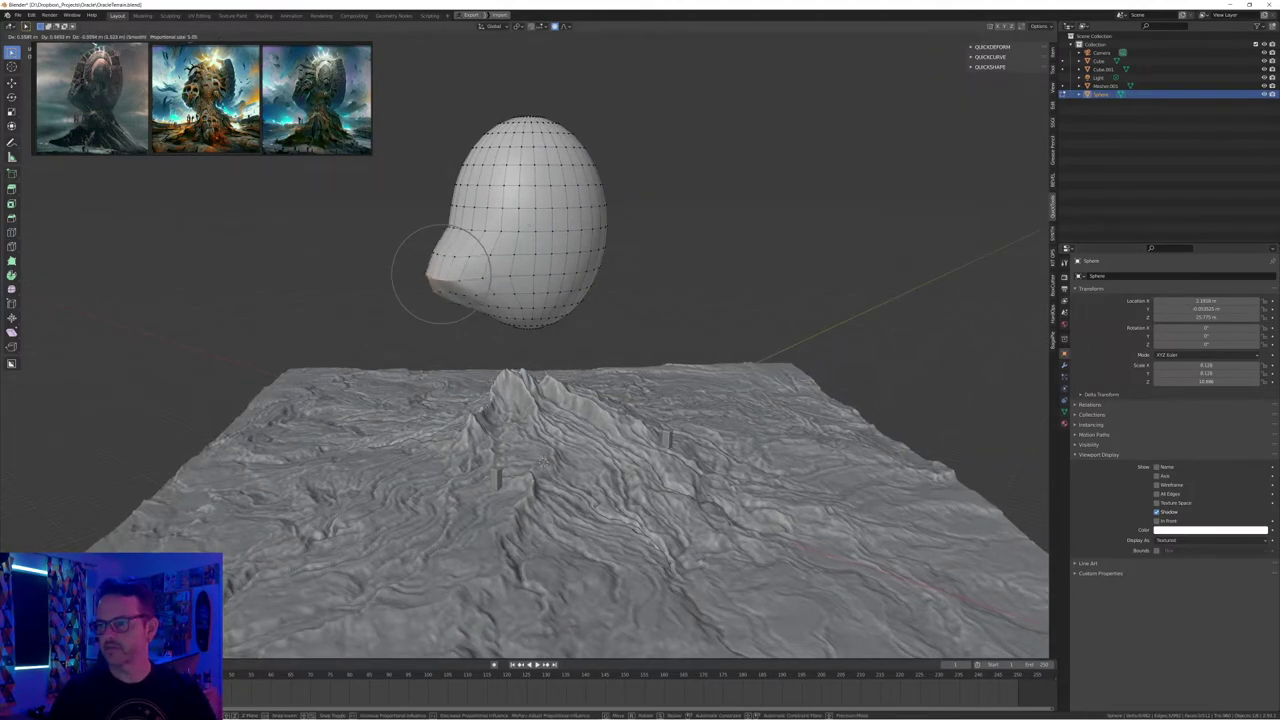
{"action": "scroll", "coordinate": [441, 274], "scroll_direction": "down", "scroll_amount": 3}
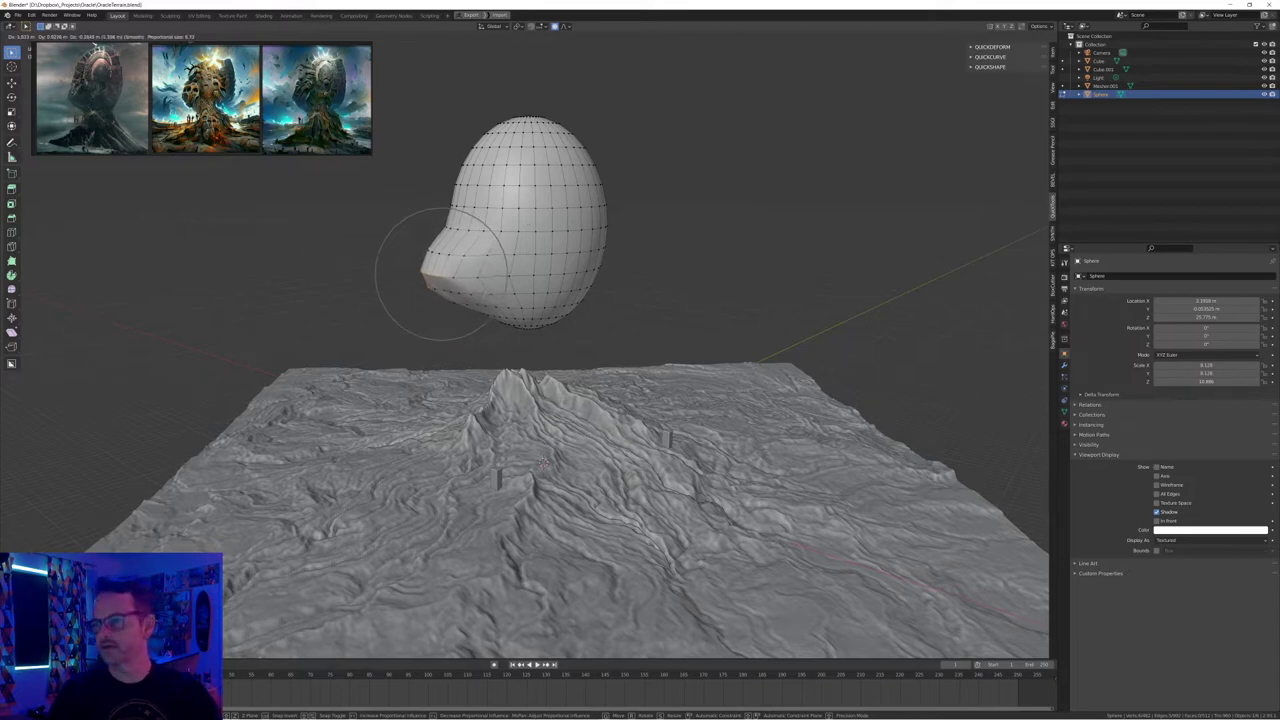
{"action": "left_click", "coordinate": [440, 272]}
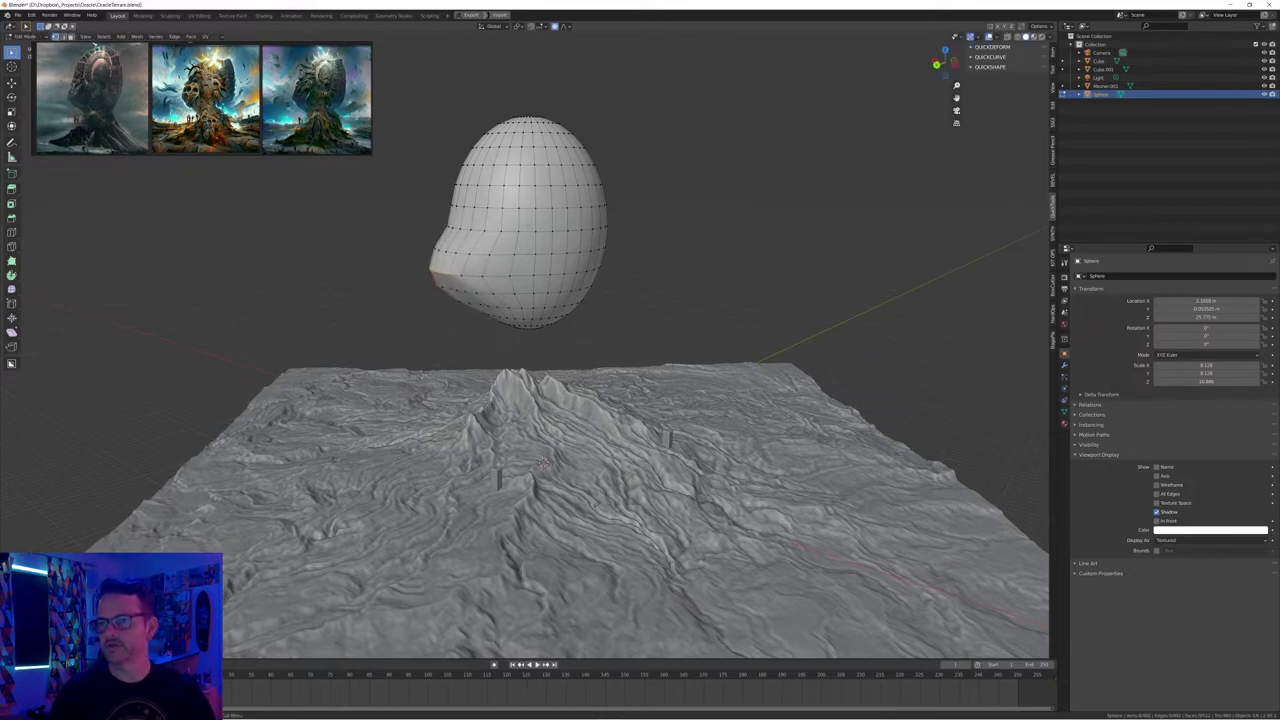
{"action": "mouse_move", "coordinate": [445, 278]}
{"action": "middle_mouse_down"}
{"action": "mouse_move", "coordinate": [448, 300]}
{"action": "mouse_move", "coordinate": [452, 264]}
{"action": "middle_mouse_up"}
Shift the vertices on the mesh's underside along the Z axis with proportional falloff
{"action": "left_click_drag", "start_coordinate": [523, 333], "coordinate": [553, 343]}
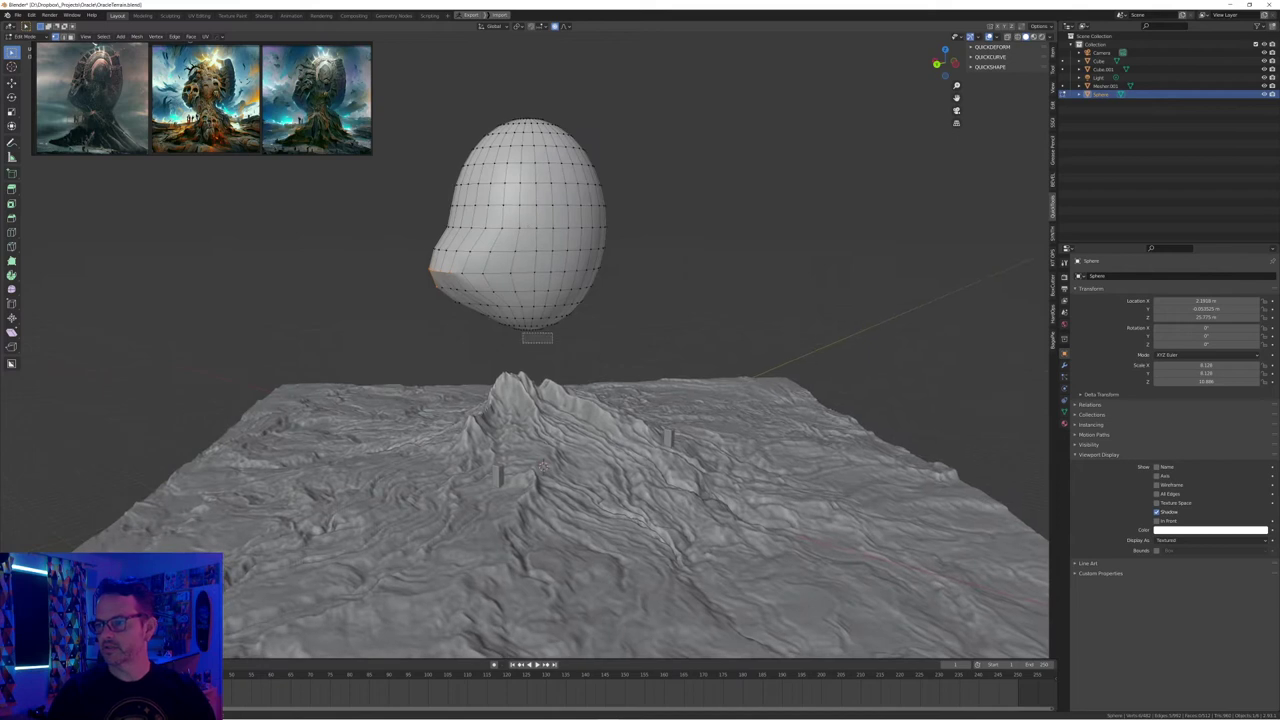
{"action": "key", "text": "g"}
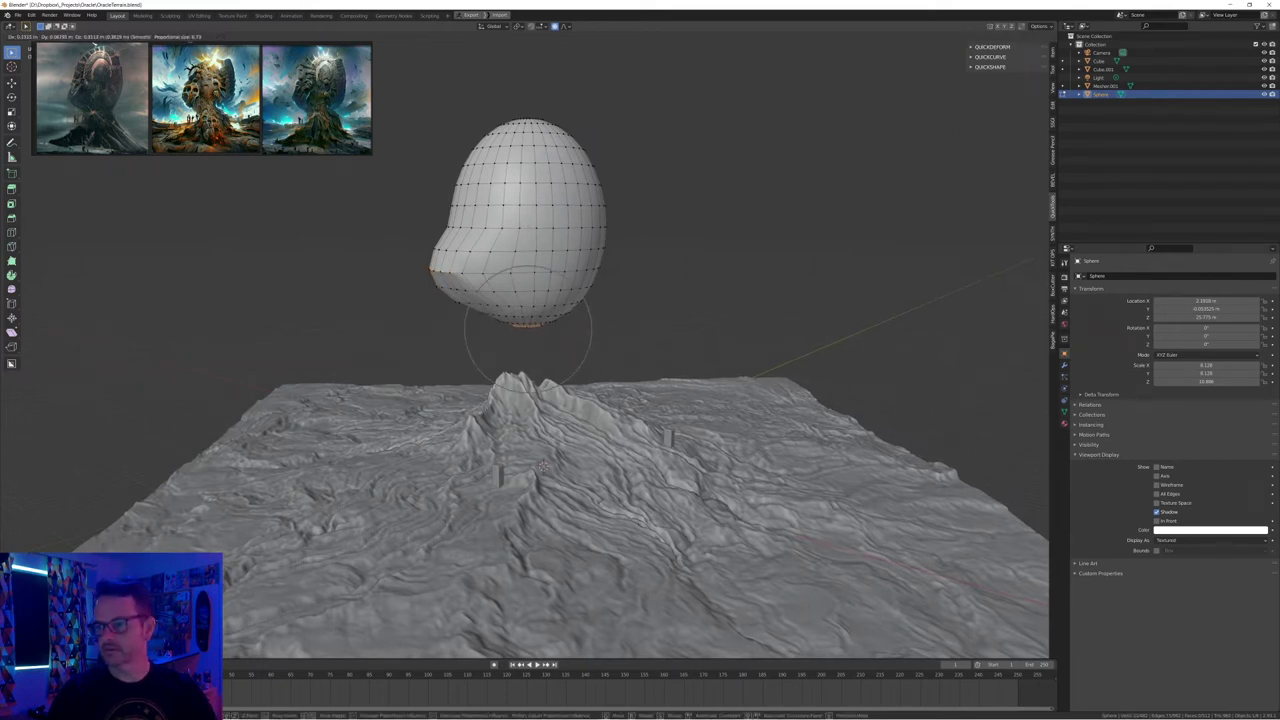
{"action": "key", "text": "z"}
{"action": "left_click", "coordinate": [551, 343]}
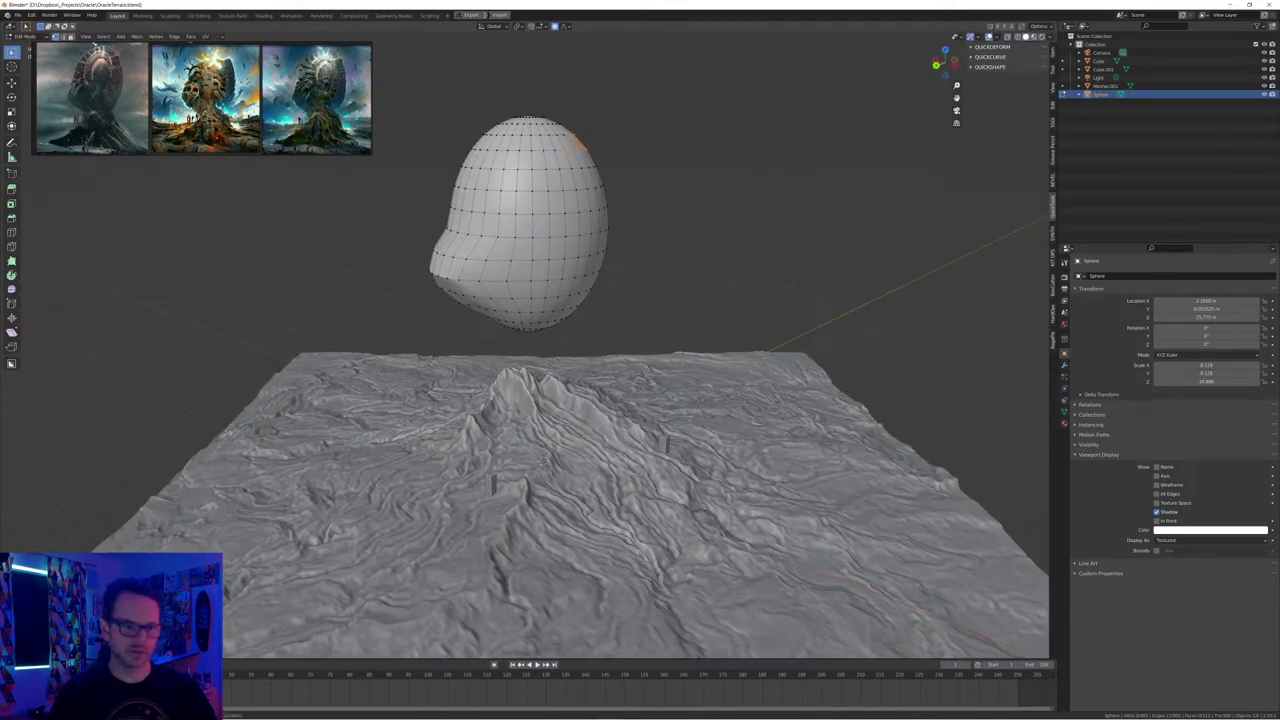
Pull the vertices at the upper back of the mesh outward and upward with two proportional moves
{"action": "key", "text": "g"}
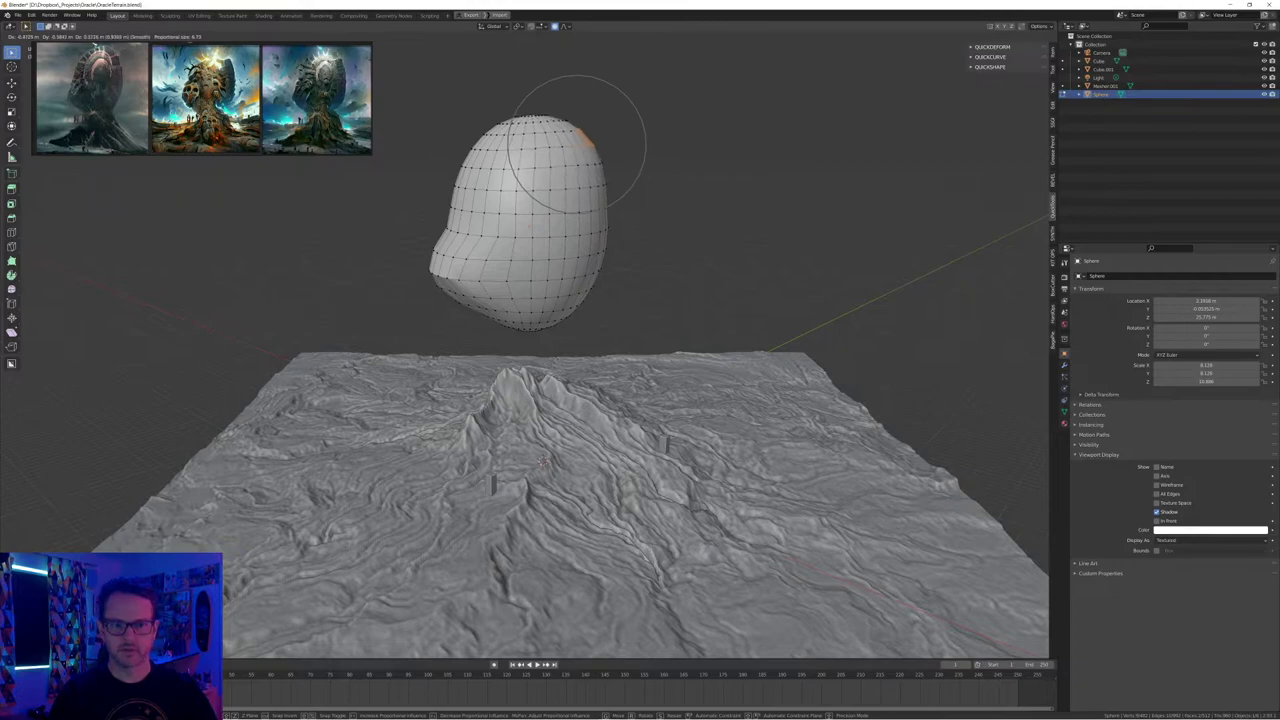
{"action": "left_click", "coordinate": [585, 146]}
{"action": "middle_click_drag", "start_coordinate": [585, 146], "coordinate": [592, 188]}
{"action": "left_click", "coordinate": [614, 143]}
{"action": "middle_click_drag", "start_coordinate": [614, 143], "coordinate": [609, 146]}
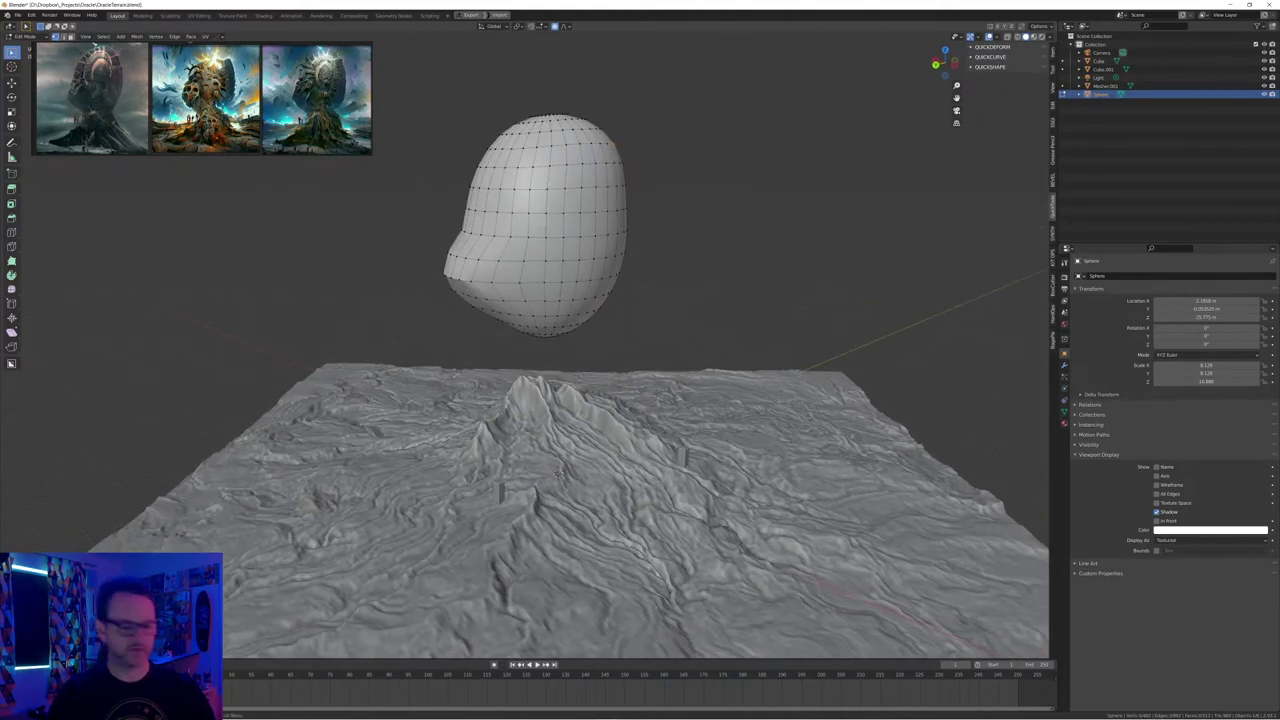
{"action": "key", "text": "g"}
{"action": "left_click", "coordinate": [611, 138]}
{"action": "middle_click_drag", "start_coordinate": [613, 139], "coordinate": [613, 136]}
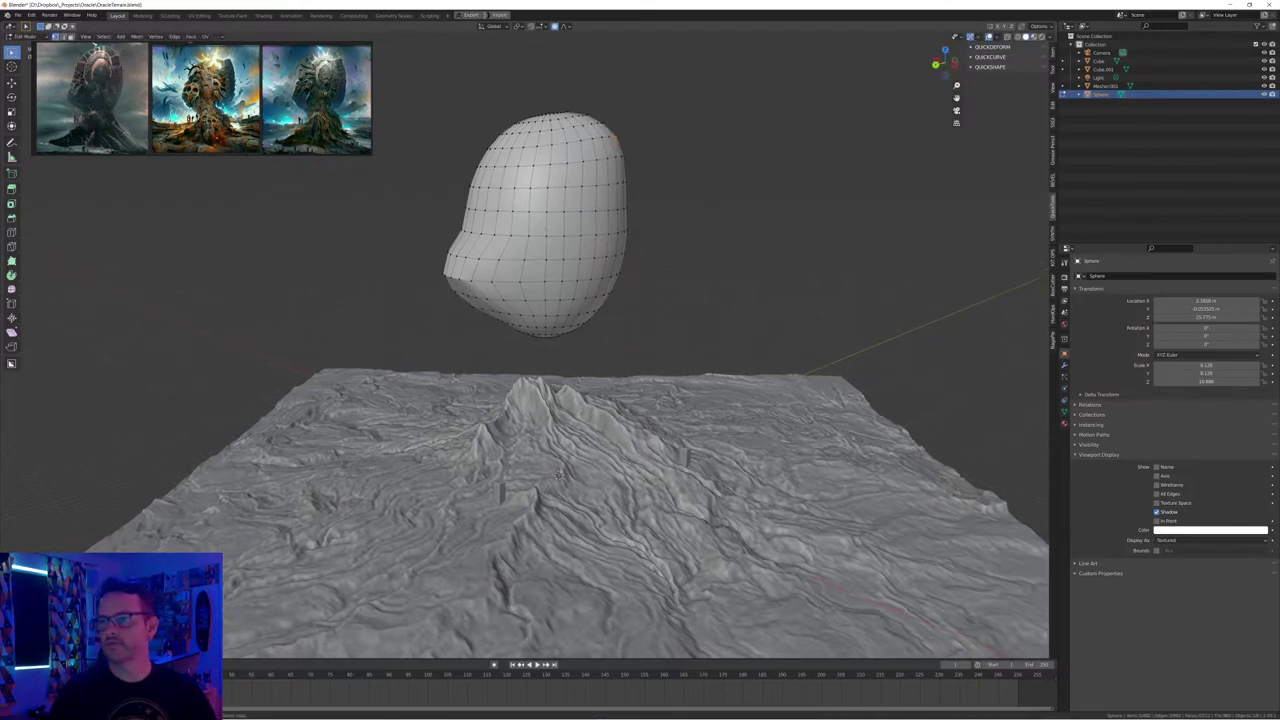
Push the front vertices above the chin bulge inward and shift the front of the underside slightly, using proportional moves
{"action": "key", "text": "g"}
{"action": "left_click", "coordinate": [474, 206]}
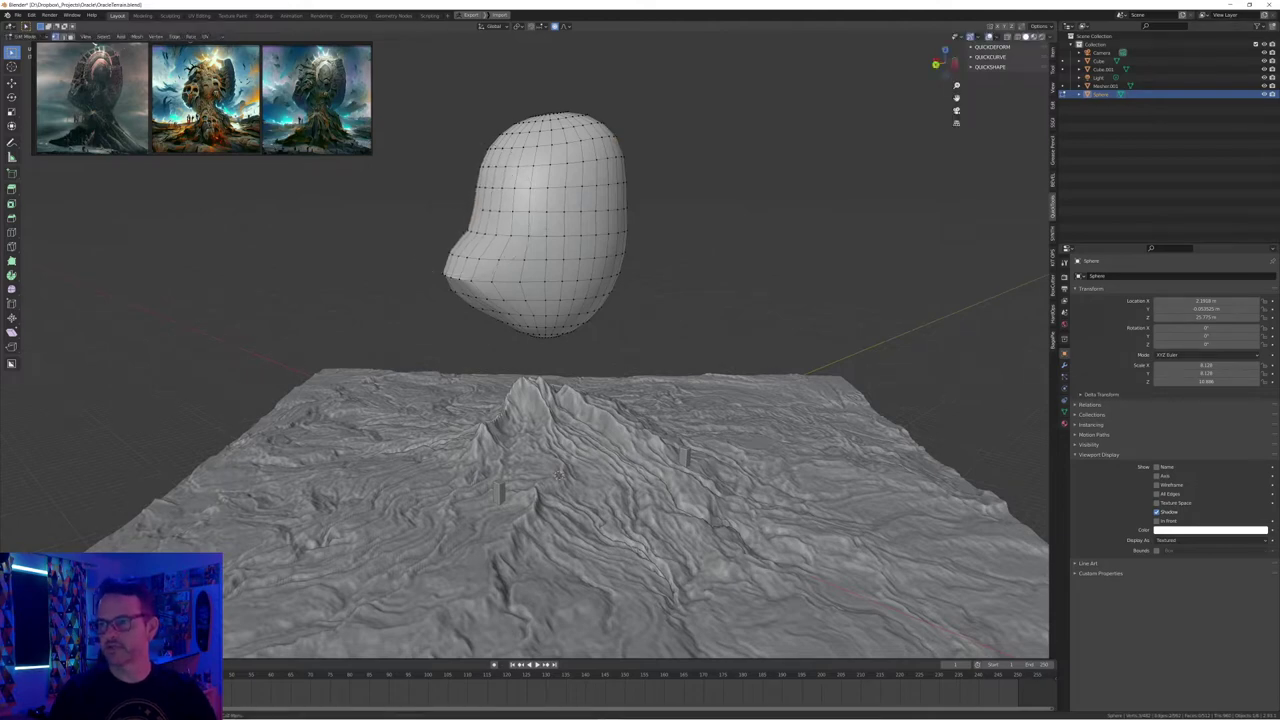
{"action": "middle_click_drag", "start_coordinate": [476, 207], "coordinate": [472, 197]}
{"action": "left_click_drag", "start_coordinate": [523, 338], "coordinate": [524, 339]}
{"action": "key", "text": "g"}
{"action": "left_click", "coordinate": [521, 334]}
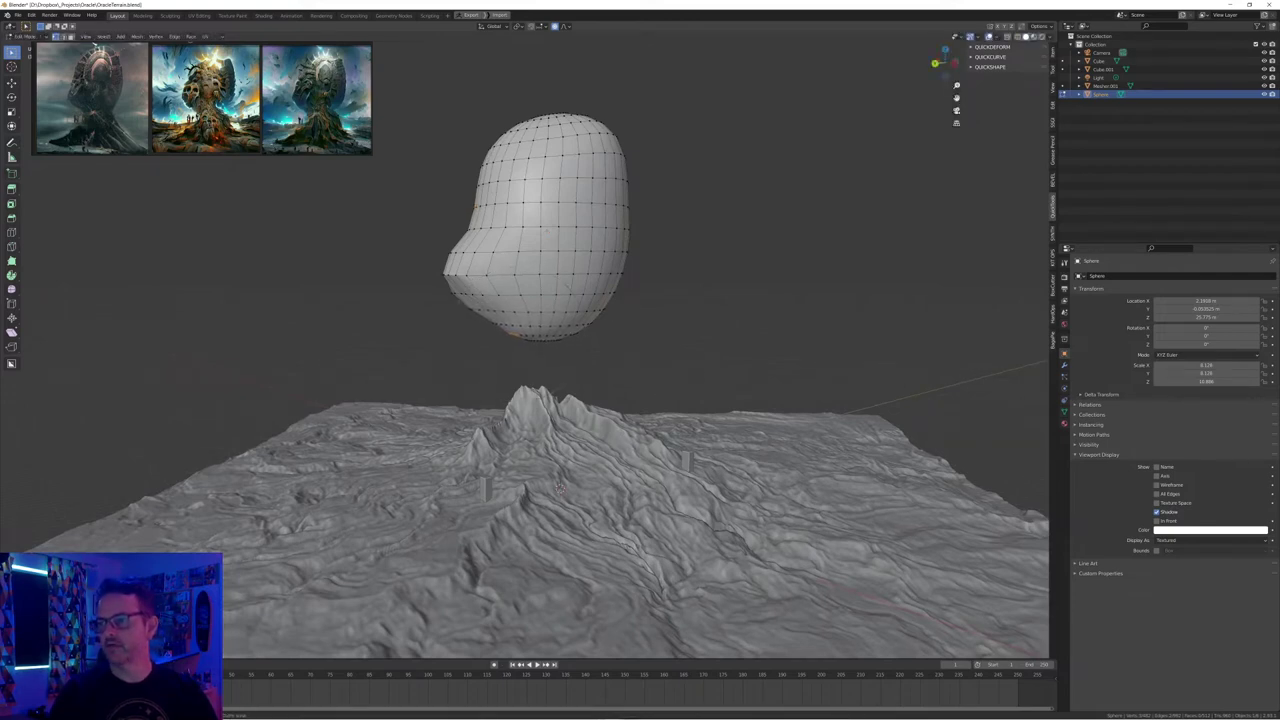
{"action": "middle_click_drag", "start_coordinate": [521, 334], "coordinate": [598, 340]}
{"action": "middle_click_drag", "start_coordinate": [519, 466], "coordinate": [443, 467]}
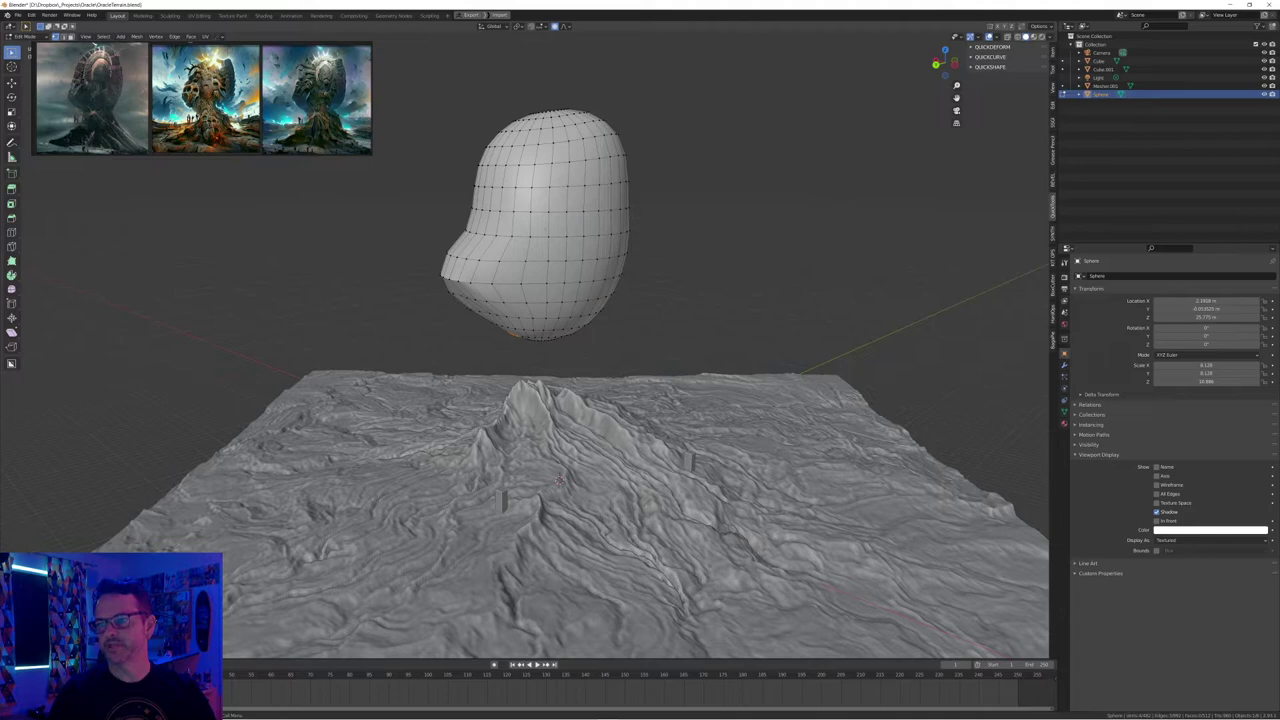
{"action": "middle_click_drag", "start_coordinate": [559, 478], "coordinate": [561, 487]}
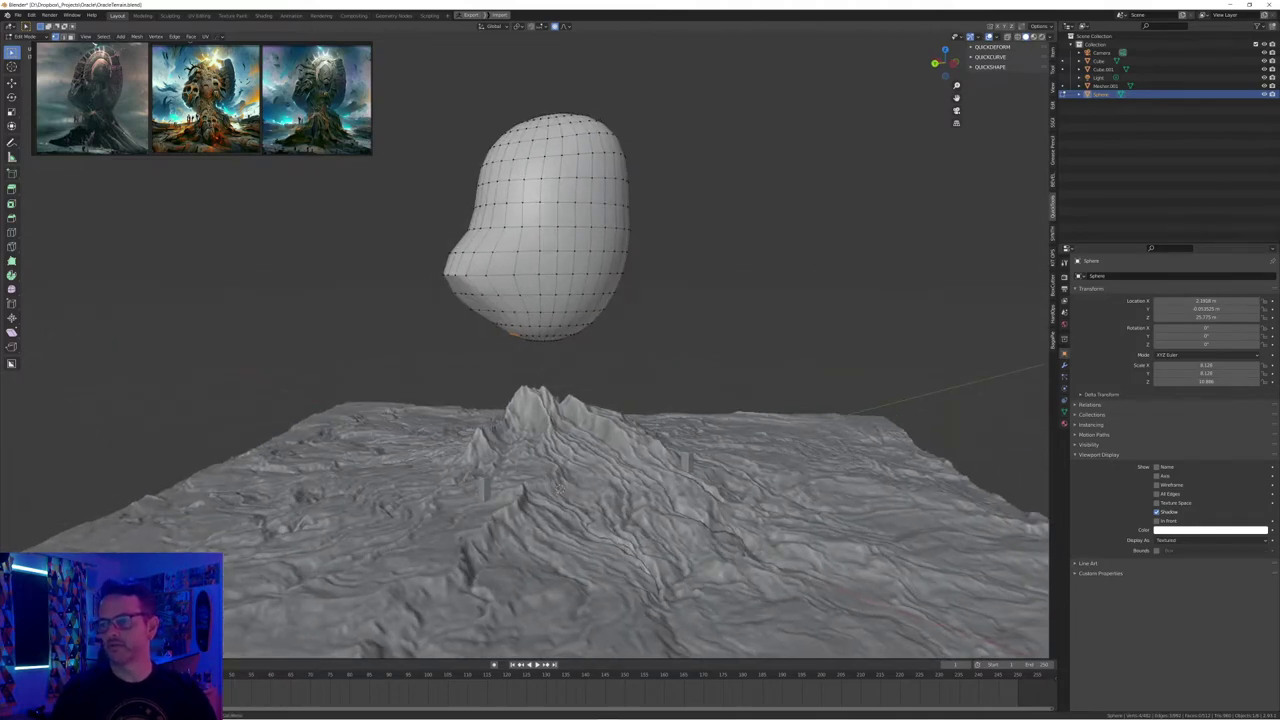
Leave Edit Mode and reselect the head mesh in Object Mode
{"action": "left_click_drag", "start_coordinate": [549, 333], "coordinate": [574, 350]}
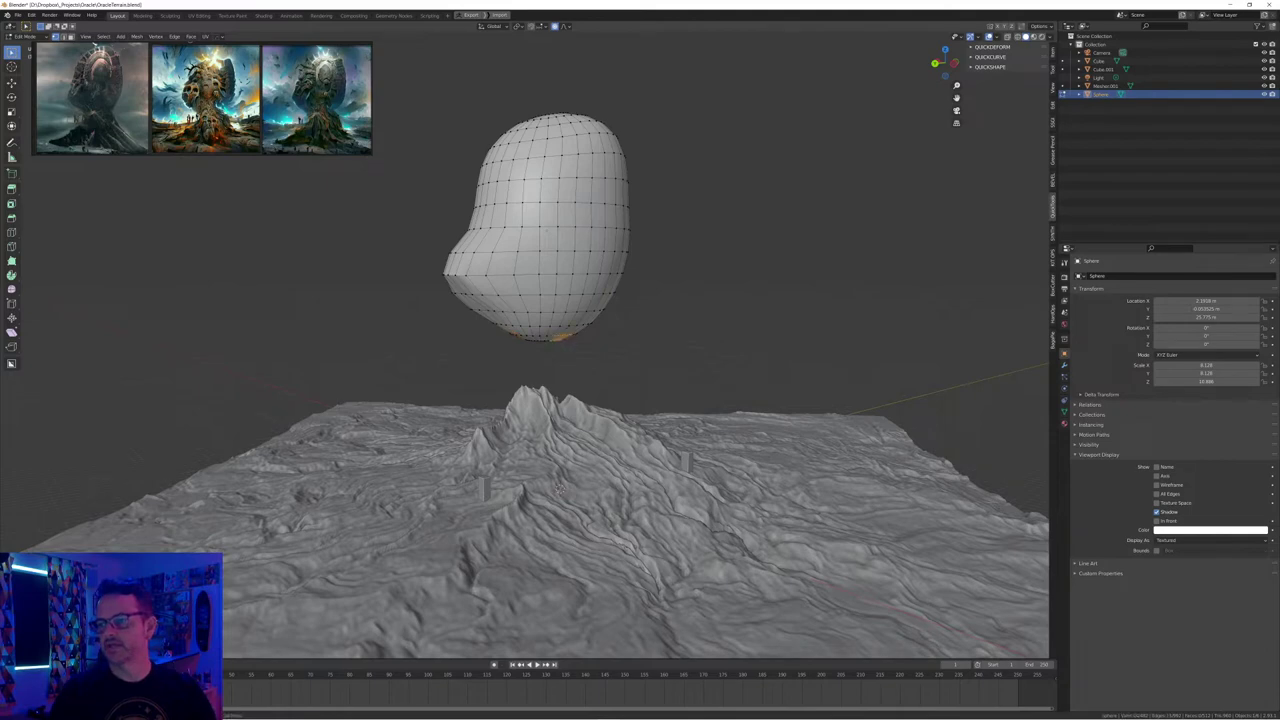
{"action": "middle_click_drag", "start_coordinate": [574, 350], "coordinate": [584, 361]}
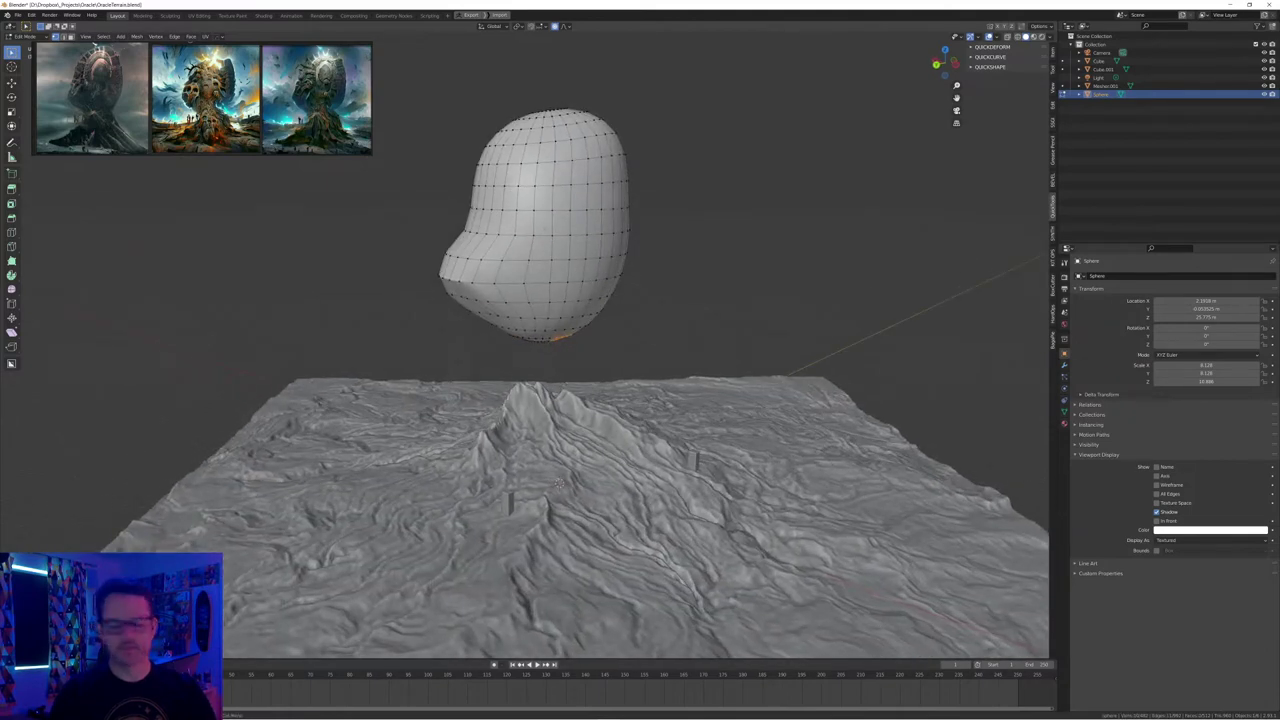
{"action": "key", "text": "Tab"}
{"action": "key", "text": "alt+a"}
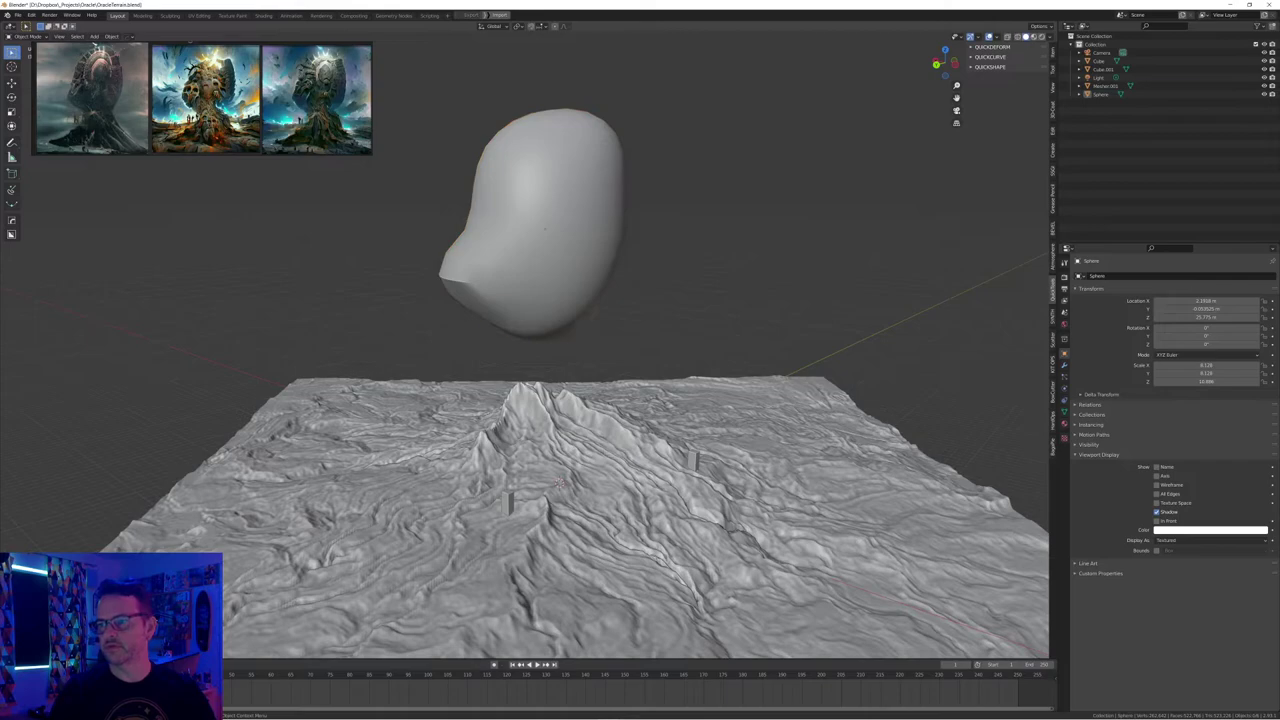
{"action": "left_click", "coordinate": [557, 250]}
{"action": "mouse_move", "coordinate": [560, 330]}
{"action": "middle_mouse_down"}
{"action": "mouse_move", "coordinate": [564, 318]}
{"action": "mouse_move", "coordinate": [566, 342]}
{"action": "mouse_move", "coordinate": [522, 344]}
{"action": "mouse_move", "coordinate": [543, 337]}
{"action": "middle_mouse_up"}
{"action": "mouse_move", "coordinate": [540, 493]}
{"action": "middle_mouse_down"}
{"action": "mouse_move", "coordinate": [610, 467]}
{"action": "mouse_move", "coordinate": [543, 499]}
{"action": "mouse_move", "coordinate": [557, 486]}
{"action": "middle_mouse_up"}
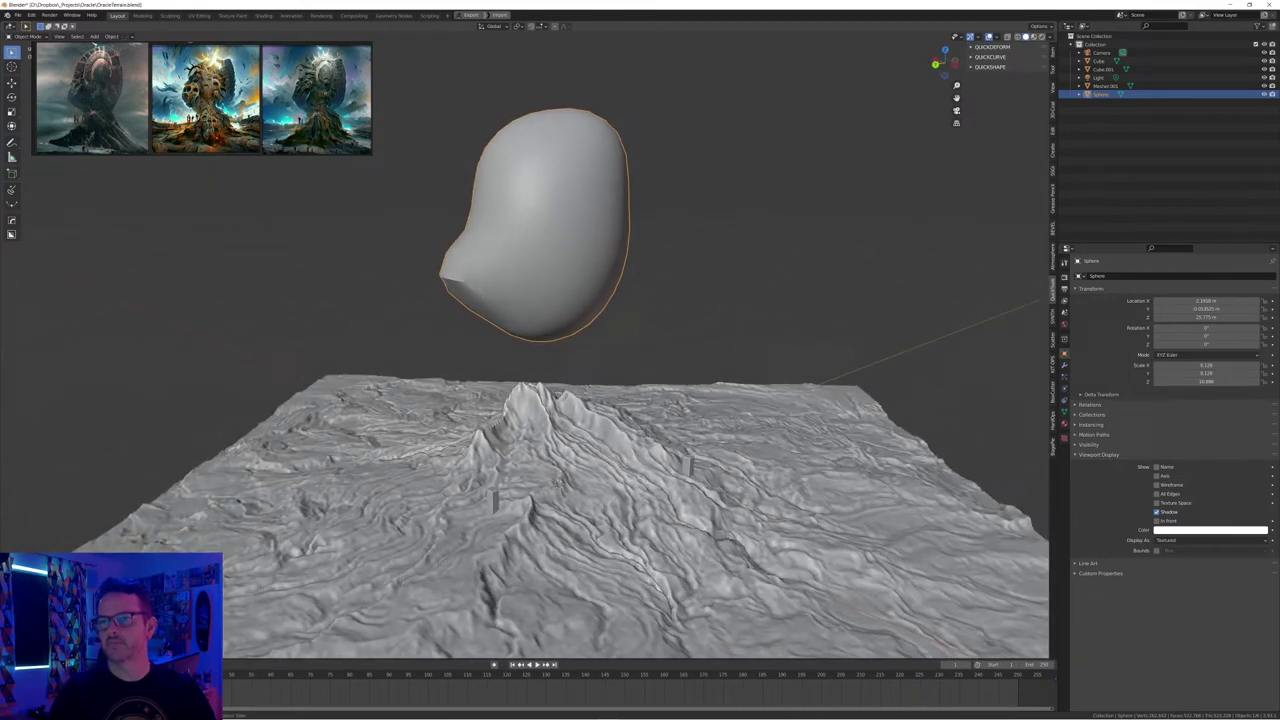
{"action": "mouse_move", "coordinate": [559, 484]}
{"action": "middle_mouse_down"}
{"action": "mouse_move", "coordinate": [557, 438]}
{"action": "mouse_move", "coordinate": [554, 476]}
{"action": "middle_mouse_up"}
{"action": "middle_click_drag", "start_coordinate": [560, 538], "coordinate": [552, 604]}
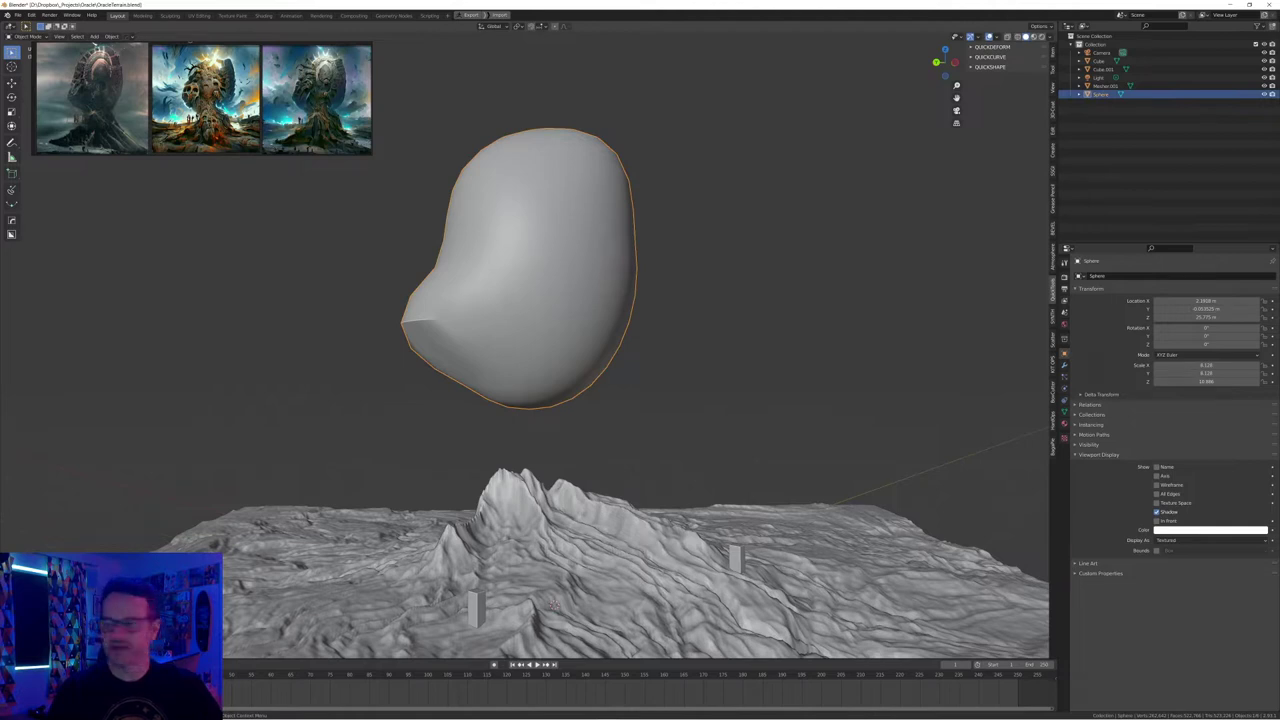
Stretch the head along the global Z axis to a Z scale of about 11.8
{"action": "key", "text": "x"}
{"action": "key", "text": "alt+a"}
{"action": "left_click", "coordinate": [597, 292]}
{"action": "key", "text": "s"}
{"action": "key", "text": "z"}
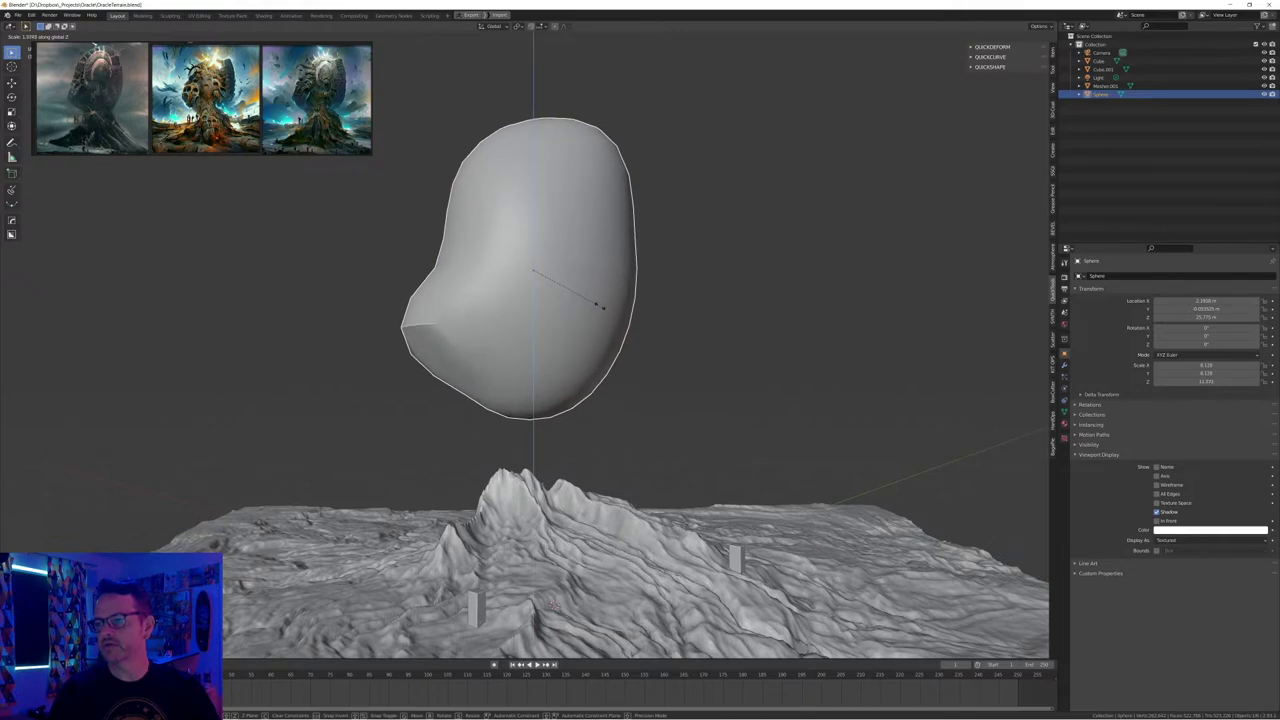
{"action": "left_click", "coordinate": [601, 298]}
{"action": "mouse_move", "coordinate": [601, 298]}
{"action": "middle_mouse_down"}
{"action": "mouse_move", "coordinate": [617, 312]}
{"action": "mouse_move", "coordinate": [695, 311]}
{"action": "mouse_move", "coordinate": [650, 338]}
{"action": "mouse_move", "coordinate": [585, 309]}
{"action": "middle_mouse_up"}
{"action": "middle_click_drag", "start_coordinate": [547, 595], "coordinate": [544, 530], "text": "ctrl"}
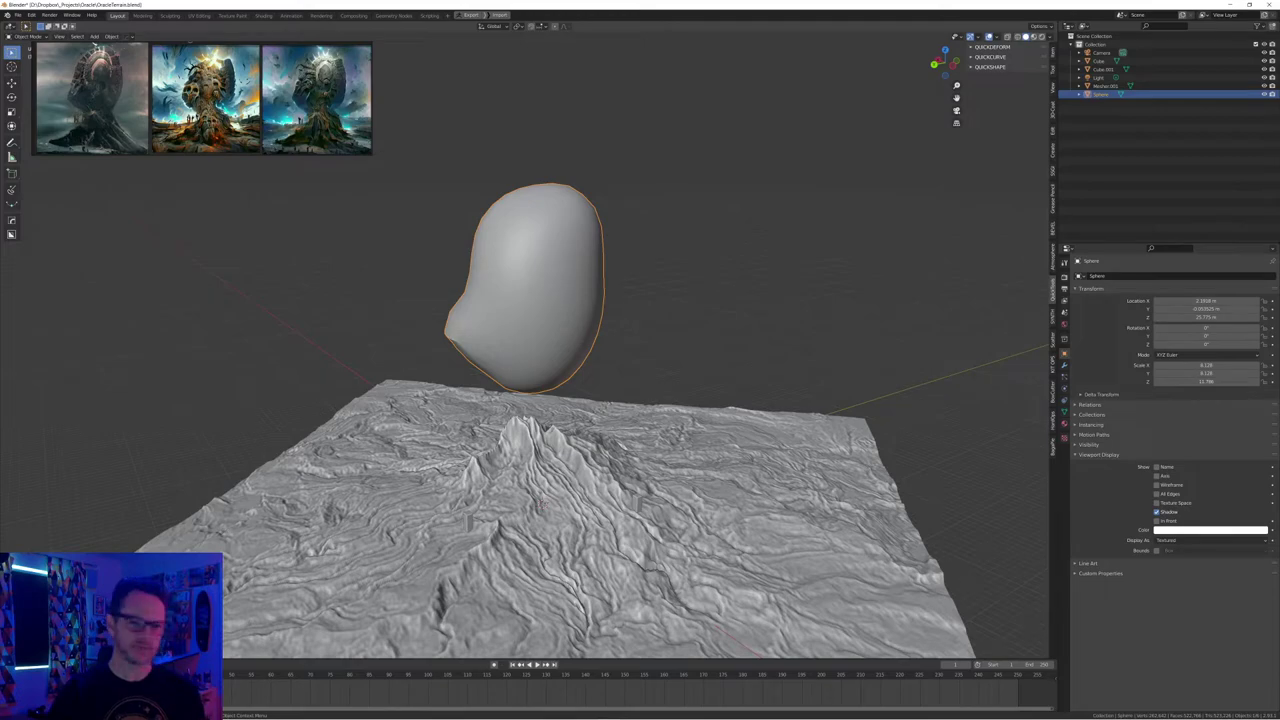
Start the Quick Shape tool with the Lasso shape
{"action": "mouse_move", "coordinate": [543, 504]}
{"action": "middle_mouse_down"}
{"action": "mouse_move", "coordinate": [540, 490]}
{"action": "mouse_move", "coordinate": [580, 497]}
{"action": "mouse_move", "coordinate": [551, 508]}
{"action": "mouse_move", "coordinate": [551, 490]}
{"action": "mouse_move", "coordinate": [581, 491]}
{"action": "mouse_move", "coordinate": [537, 495]}
{"action": "middle_mouse_up"}
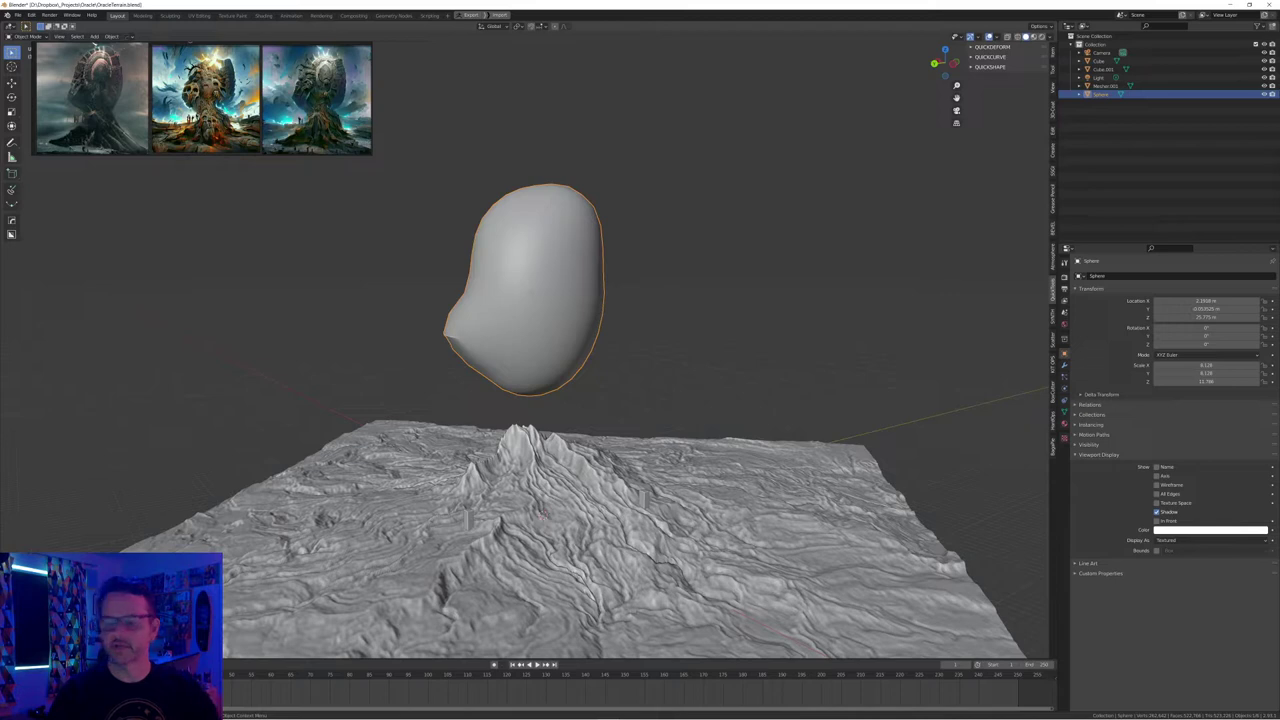
{"action": "key", "text": "ctrl+shift+q"}
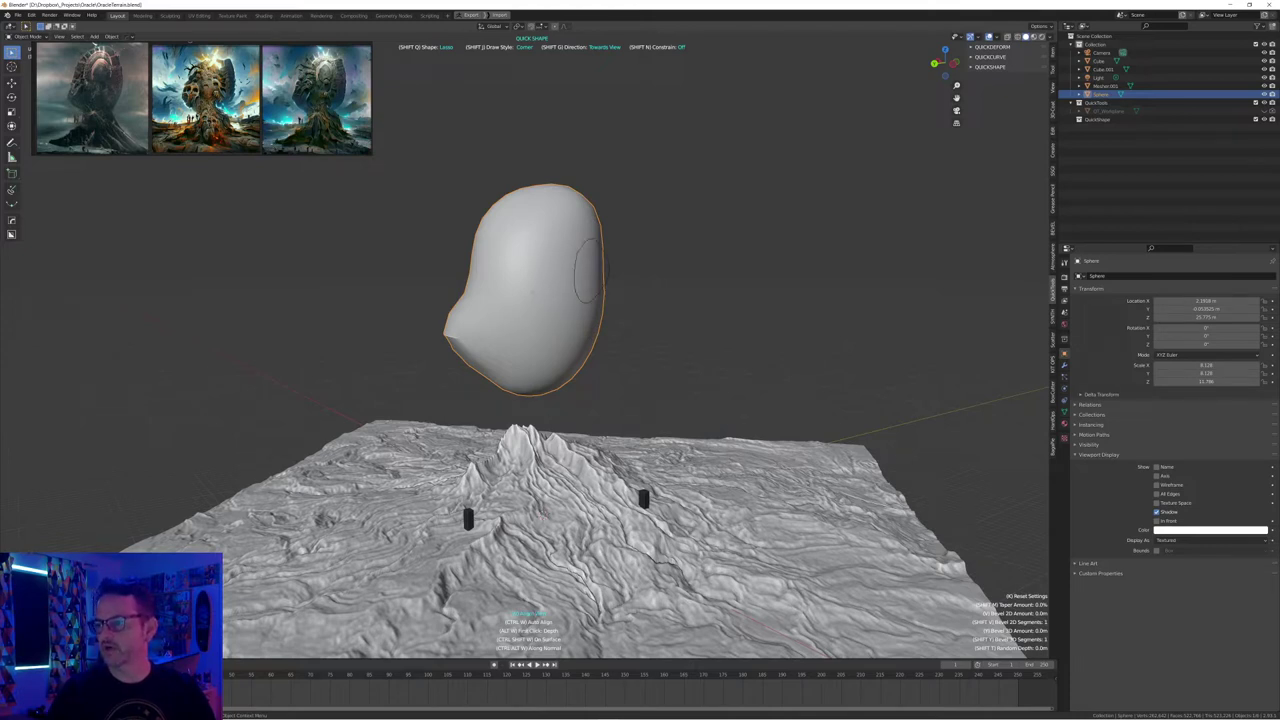
Try drawing view-aligned lasso shapes at the back edge of the head and in the empty space behind it
{"action": "left_click_drag", "start_coordinate": [606, 281], "coordinate": [597, 240]}
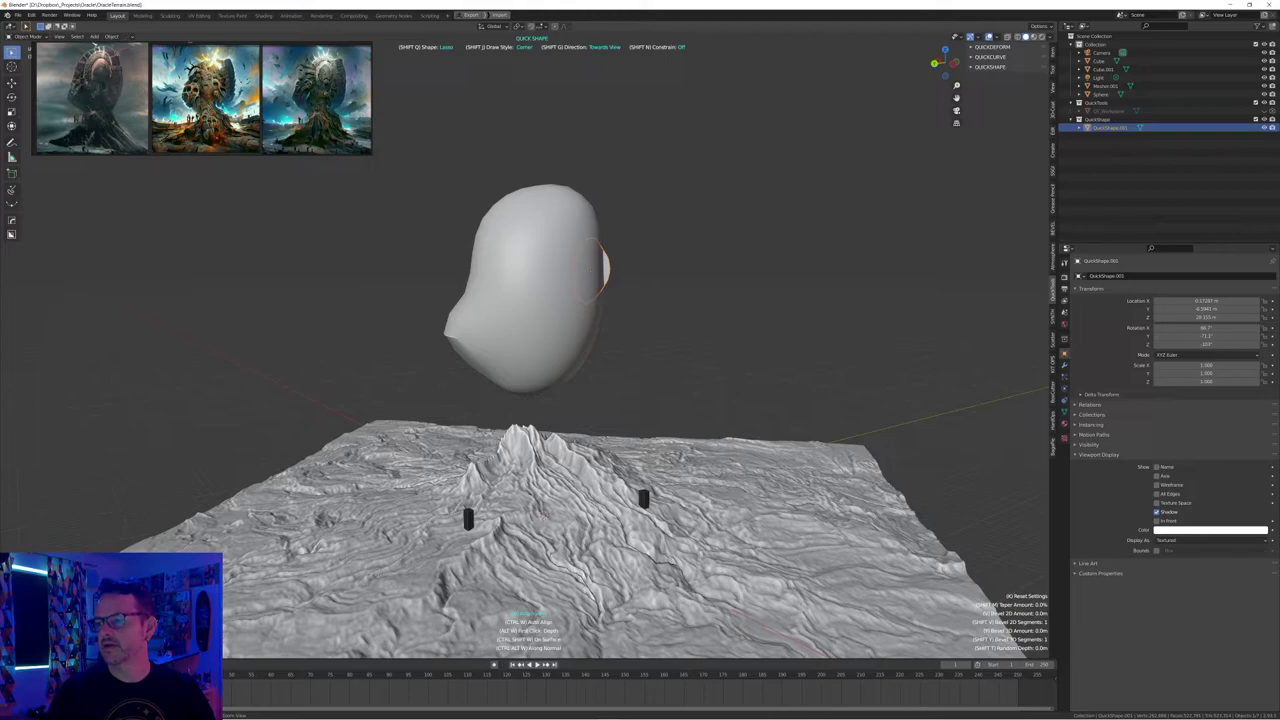
{"action": "mouse_move", "coordinate": [606, 300]}
{"action": "middle_mouse_down"}
{"action": "mouse_move", "coordinate": [562, 335]}
{"action": "mouse_move", "coordinate": [525, 336]}
{"action": "mouse_move", "coordinate": [615, 306]}
{"action": "middle_mouse_up"}
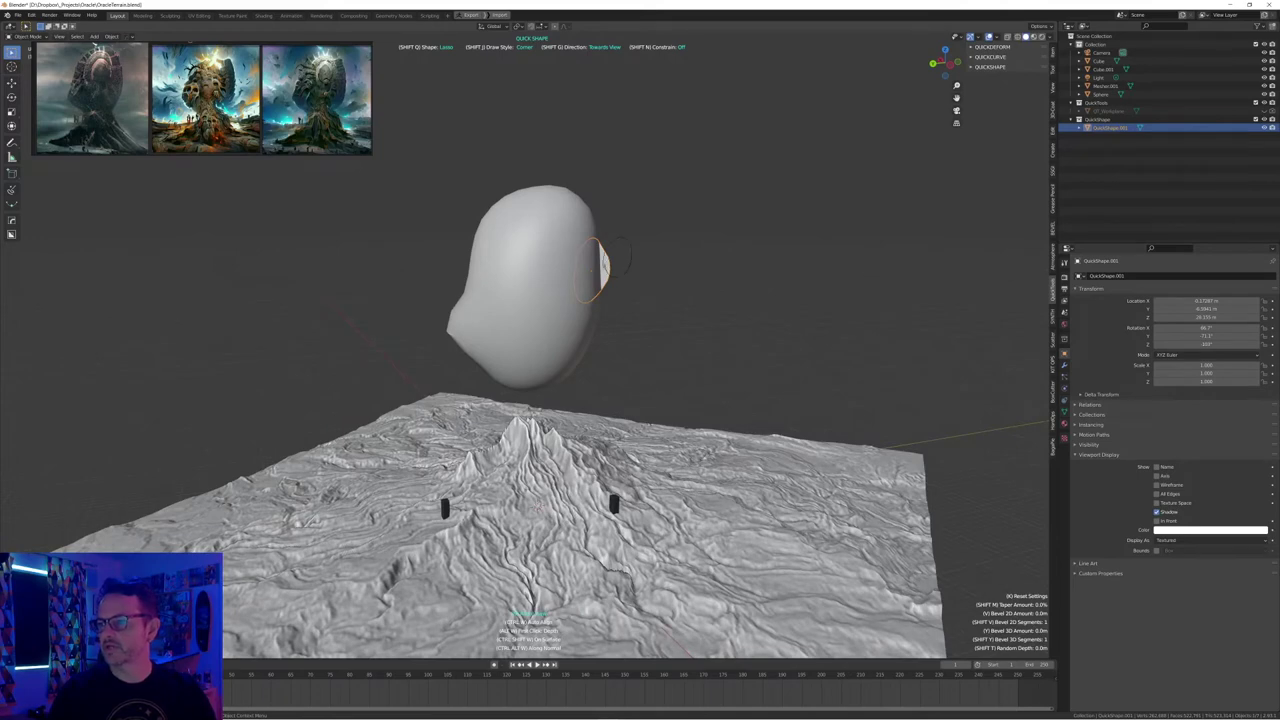
{"action": "left_click_drag", "start_coordinate": [618, 276], "coordinate": [608, 266]}
{"action": "middle_click_drag", "start_coordinate": [610, 268], "coordinate": [608, 278]}
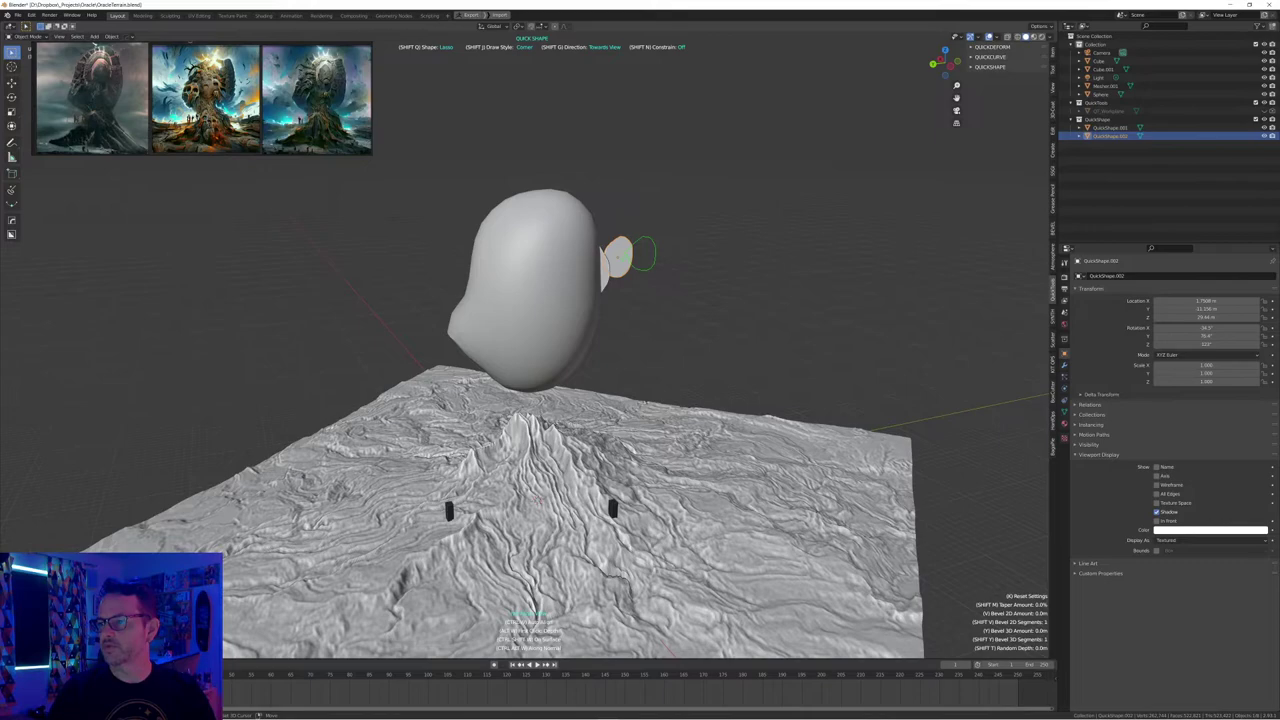
{"action": "left_click_drag", "start_coordinate": [640, 269], "coordinate": [634, 263]}
{"action": "mouse_move", "coordinate": [634, 264]}
{"action": "middle_mouse_down"}
{"action": "mouse_move", "coordinate": [552, 298]}
{"action": "mouse_move", "coordinate": [610, 270]}
{"action": "middle_mouse_up"}
Undo the last lasso and try cutting a notch out of the free-floating shape behind the head
{"action": "key", "text": "ctrl+z"}
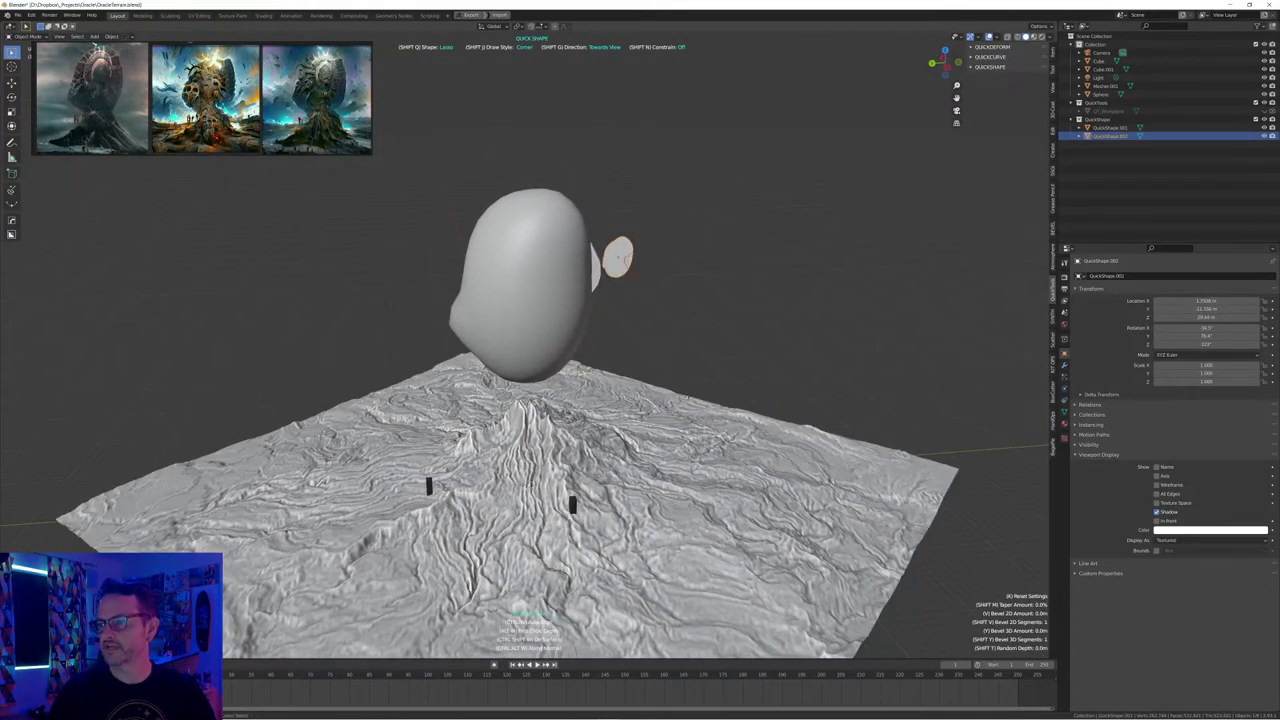
{"action": "left_click_drag", "start_coordinate": [633, 247], "coordinate": [630, 250], "text": "ctrl"}
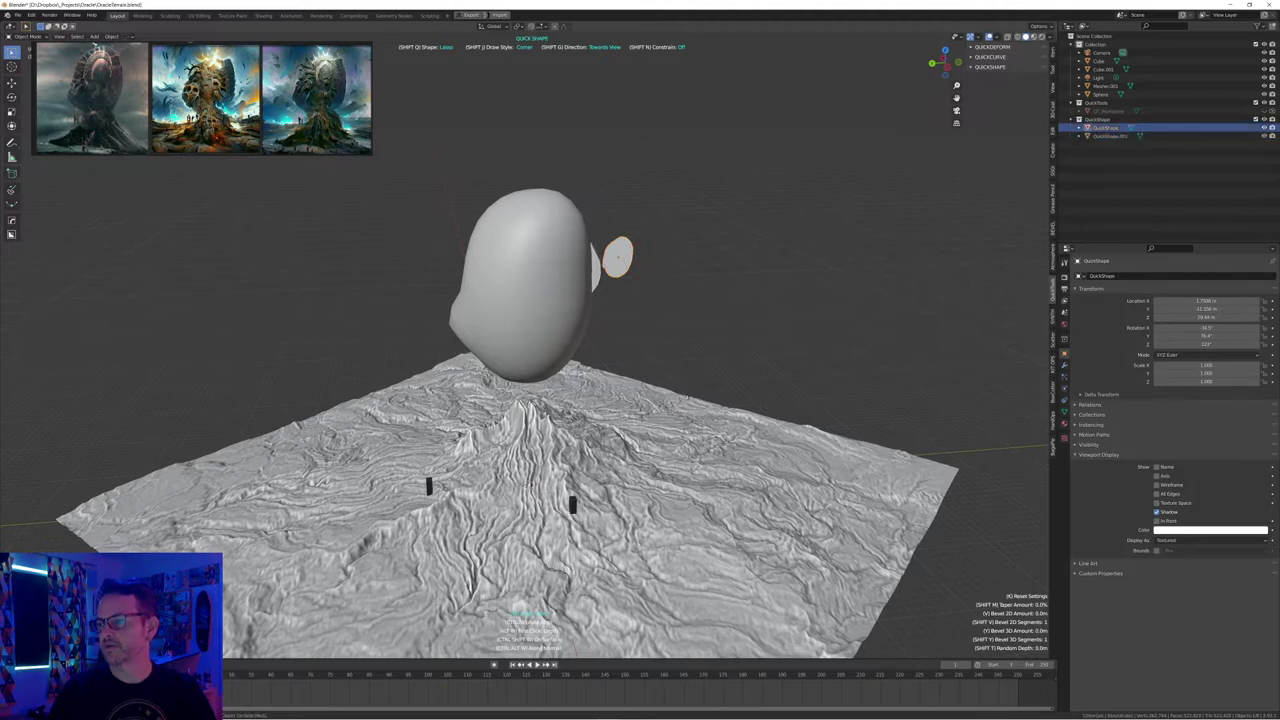
{"action": "middle_click_drag", "start_coordinate": [622, 268], "coordinate": [645, 255]}
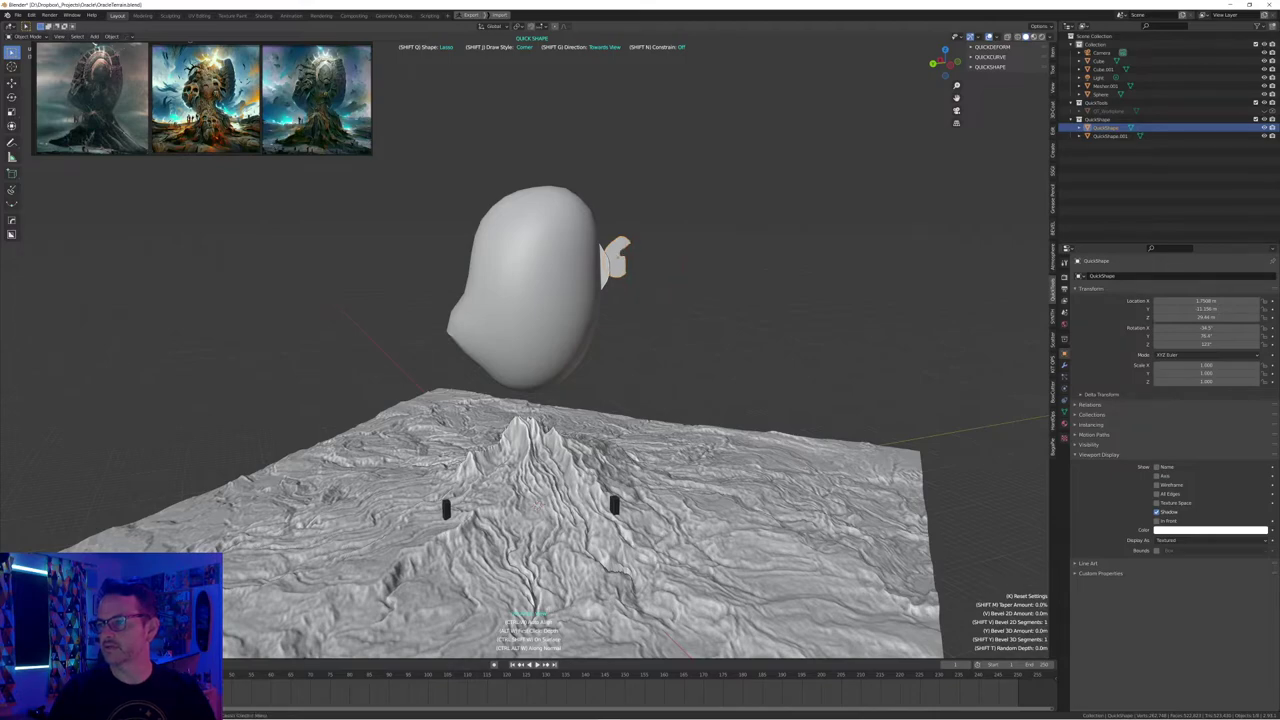
{"action": "mouse_move", "coordinate": [622, 258]}
{"action": "middle_mouse_down"}
{"action": "mouse_move", "coordinate": [555, 284]}
{"action": "mouse_move", "coordinate": [632, 258]}
{"action": "mouse_move", "coordinate": [616, 260]}
{"action": "middle_mouse_up"}
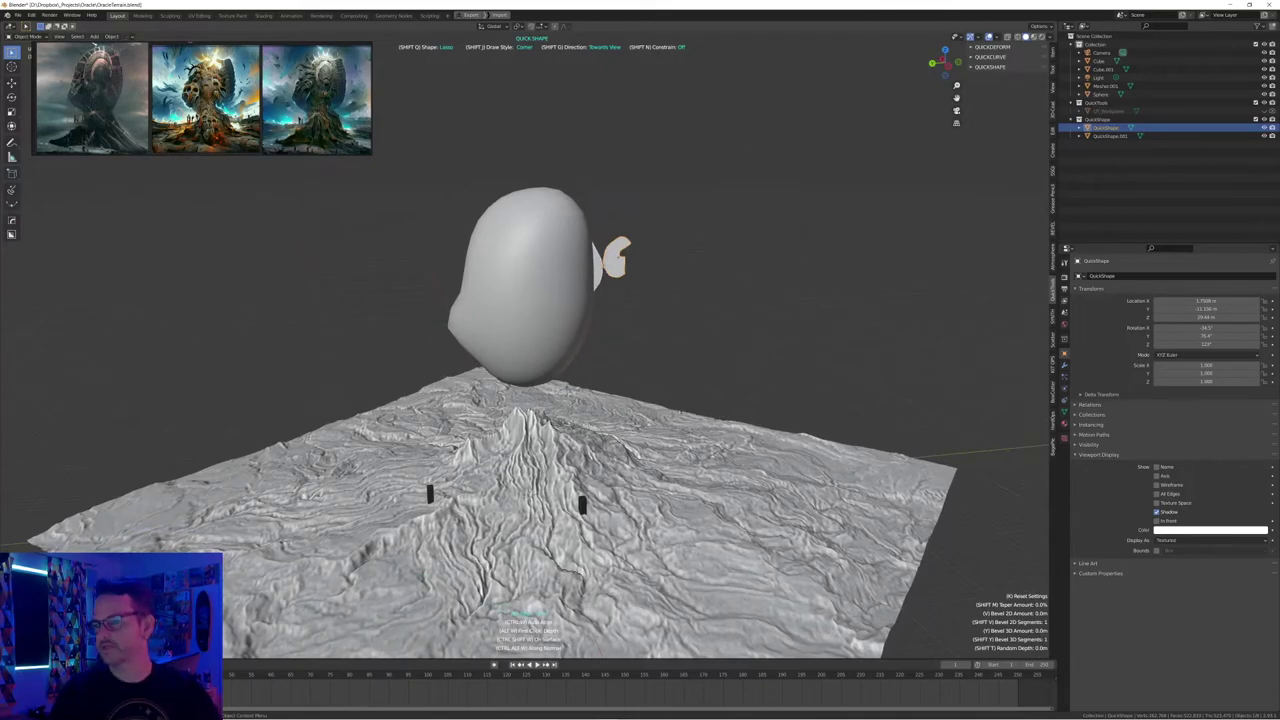
{"action": "mouse_move", "coordinate": [616, 260]}
{"action": "middle_mouse_down"}
{"action": "mouse_move", "coordinate": [566, 284]}
{"action": "mouse_move", "coordinate": [624, 250]}
{"action": "mouse_move", "coordinate": [600, 268]}
{"action": "middle_mouse_up"}
Undo the lasso test shapes behind the head
{"action": "middle_click_drag", "start_coordinate": [527, 612], "coordinate": [527, 612]}
{"action": "key", "text": "ctrl+z"}
{"action": "key", "text": "ctrl+z"}
{"action": "key", "text": "ctrl+z"}
Switch Quick Shape to On Surface placement and draw an oval lasso plate on the side of the head
{"action": "middle_click_drag", "start_coordinate": [600, 400], "coordinate": [638, 385]}
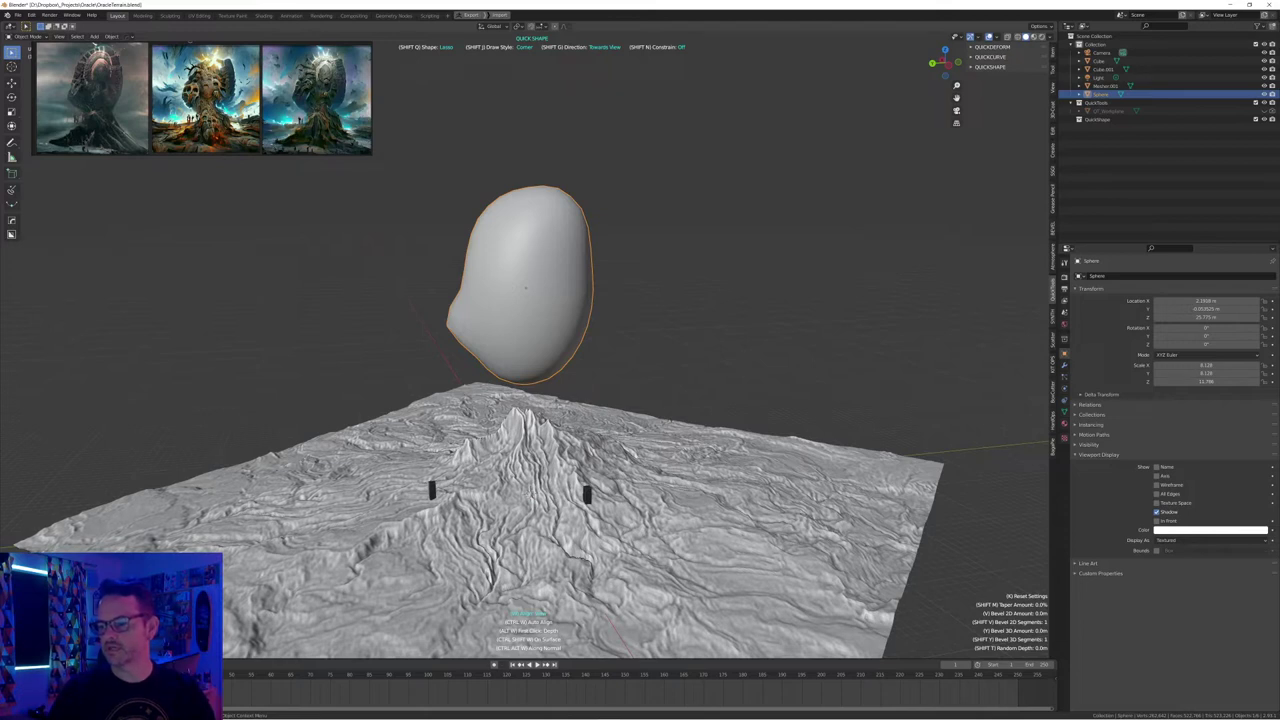
{"action": "middle_click_drag", "start_coordinate": [600, 430], "coordinate": [624, 428]}
{"action": "left_click_drag", "start_coordinate": [529, 251], "coordinate": [529, 283]}
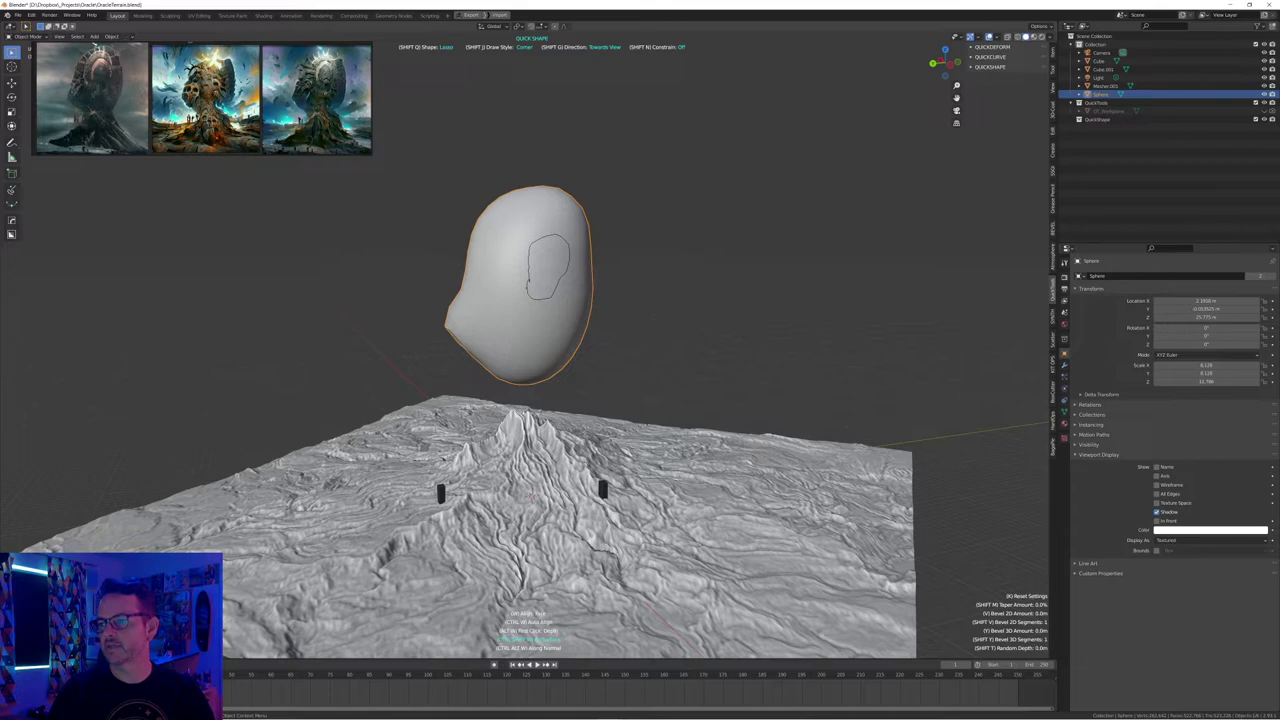
{"action": "left_click", "coordinate": [528, 285]}
{"action": "mouse_move", "coordinate": [530, 287]}
{"action": "middle_mouse_down"}
{"action": "mouse_move", "coordinate": [572, 294]}
{"action": "mouse_move", "coordinate": [534, 299]}
{"action": "middle_mouse_up"}
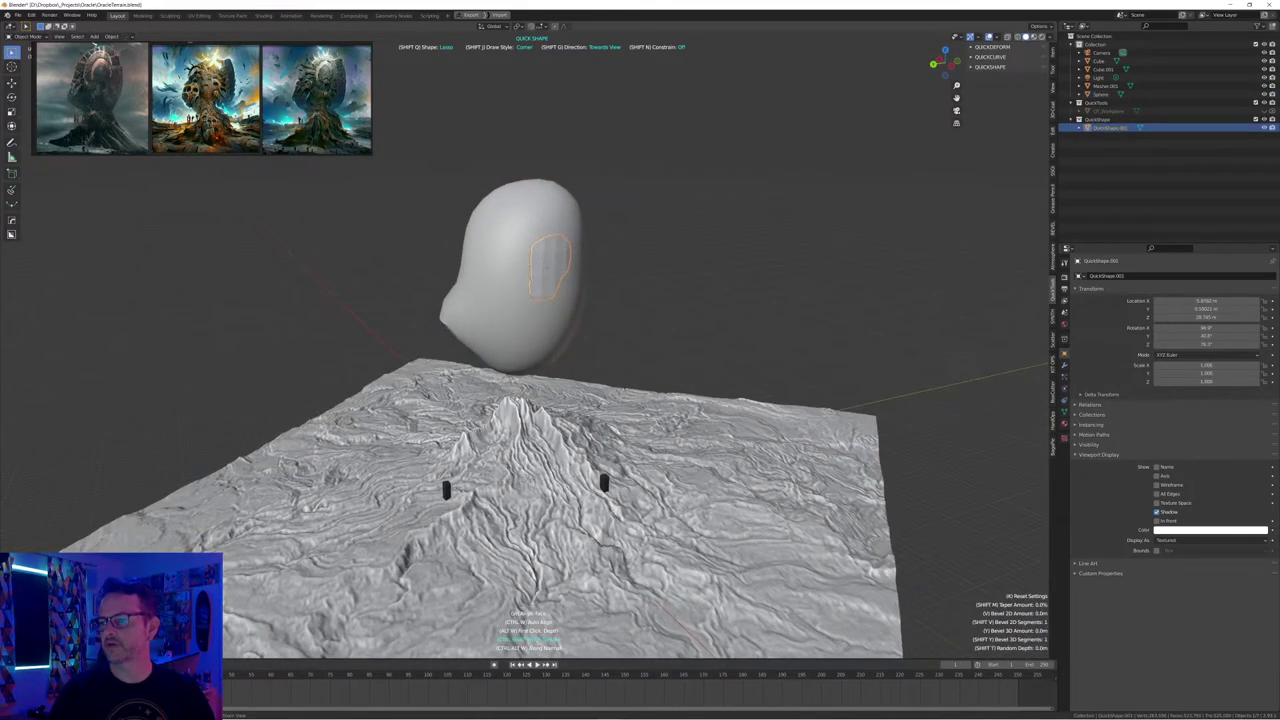
{"action": "key", "text": "alt+a"}
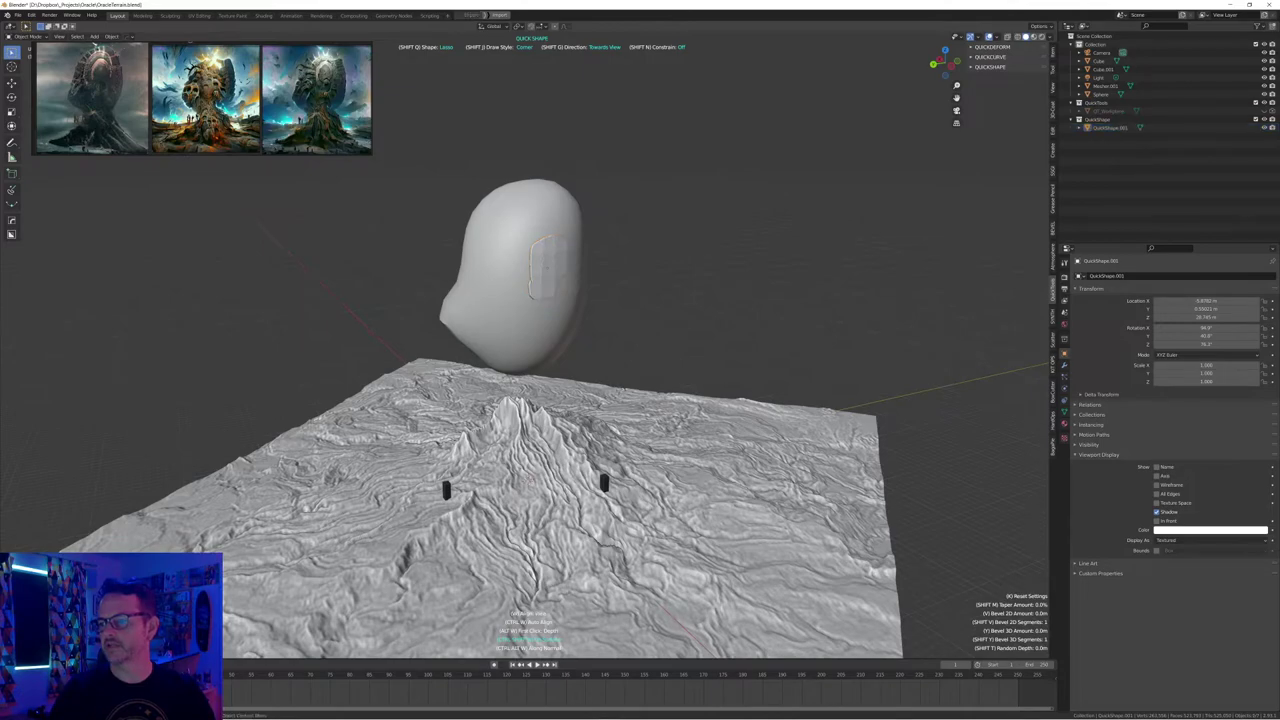
Draw a curved lasso band on the head that arcs over the top and front of the oval plate
{"action": "scroll", "coordinate": [534, 299], "scroll_direction": "up", "scroll_amount": 4}
{"action": "middle_click_drag", "start_coordinate": [534, 299], "coordinate": [594, 272]}
{"action": "middle_click_drag", "start_coordinate": [570, 545], "coordinate": [512, 647]}
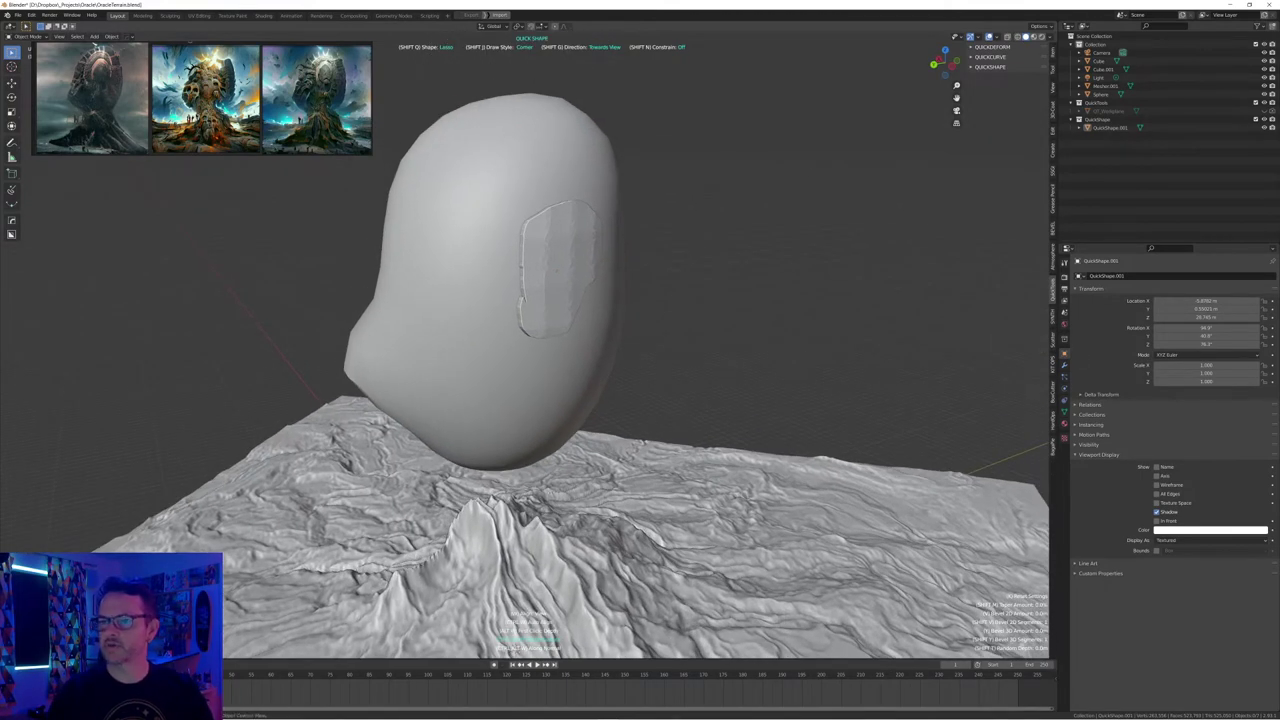
{"action": "mouse_move", "coordinate": [497, 316]}
{"action": "left_mouse_down"}
{"action": "mouse_move", "coordinate": [500, 240]}
{"action": "mouse_move", "coordinate": [525, 195]}
{"action": "mouse_move", "coordinate": [592, 172]}
{"action": "mouse_move", "coordinate": [494, 316]}
{"action": "left_mouse_up"}
{"action": "left_click_drag", "start_coordinate": [486, 200], "coordinate": [492, 315]}
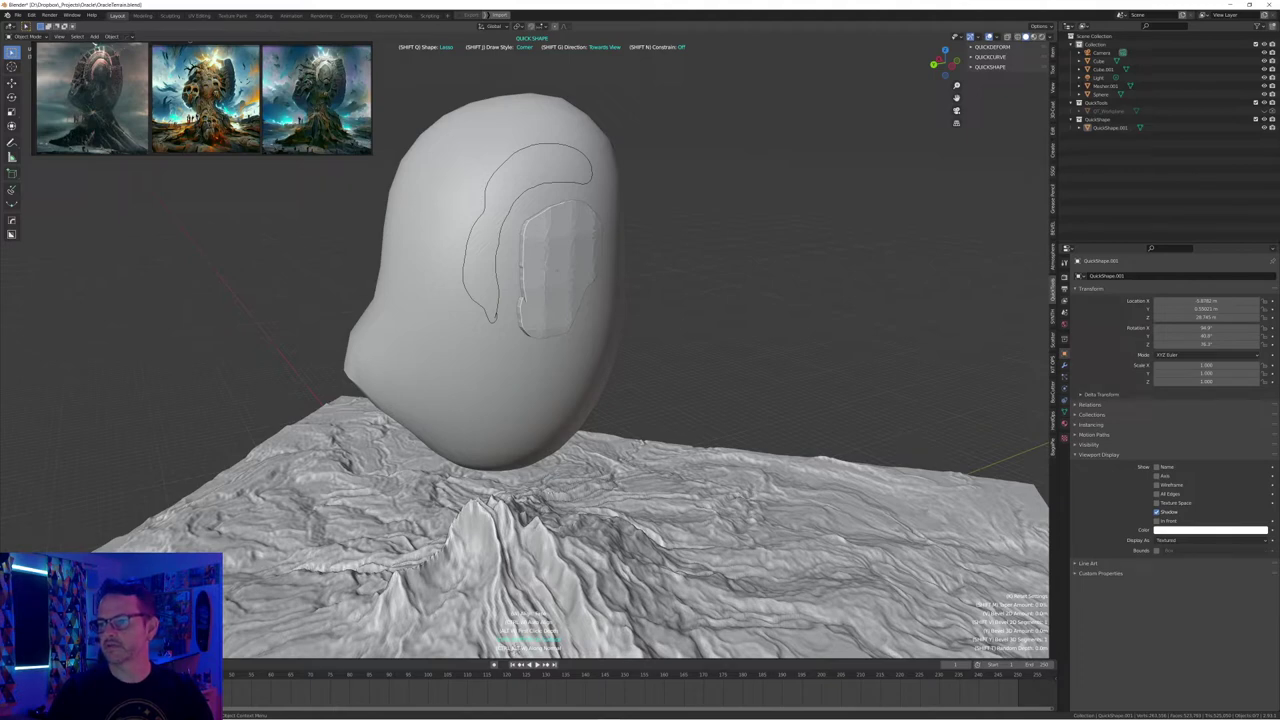
{"action": "left_click", "coordinate": [492, 318]}
{"action": "mouse_move", "coordinate": [492, 318]}
{"action": "middle_mouse_down"}
{"action": "mouse_move", "coordinate": [545, 300]}
{"action": "mouse_move", "coordinate": [520, 240]}
{"action": "mouse_move", "coordinate": [502, 295]}
{"action": "middle_mouse_up"}
{"action": "middle_click_drag", "start_coordinate": [568, 395], "coordinate": [583, 429]}
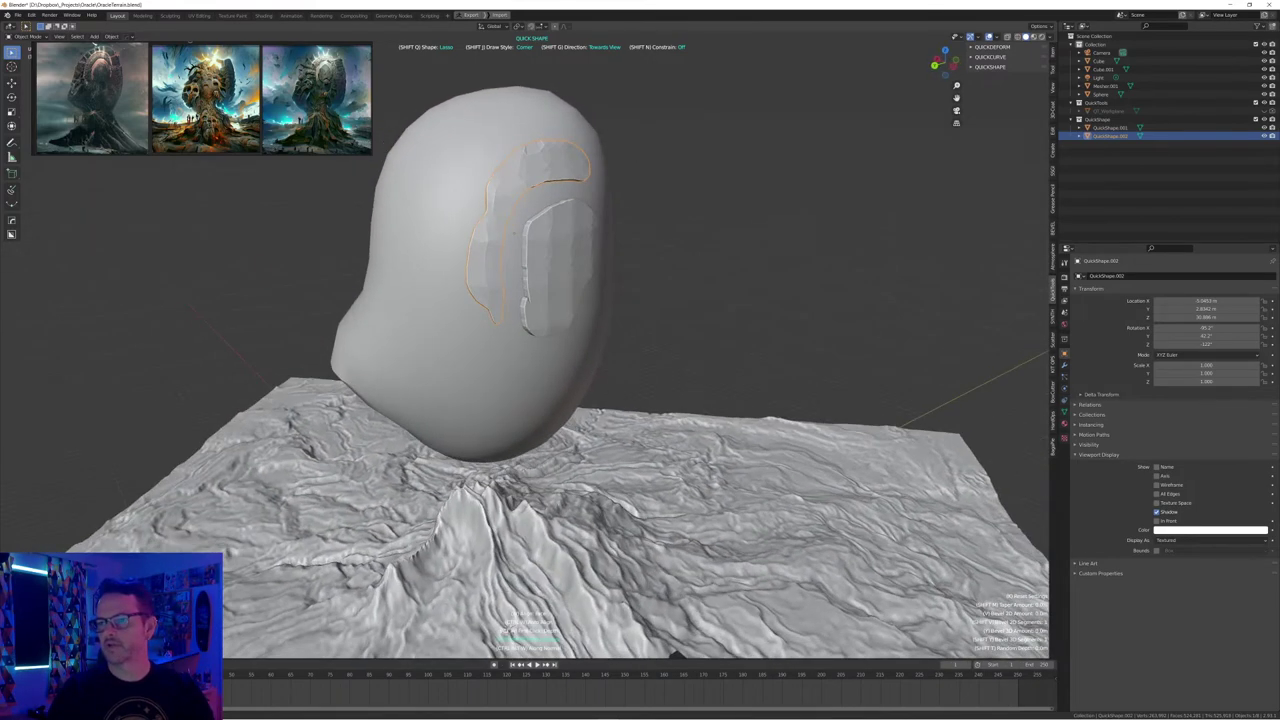
Draw a small teardrop-shaped lasso plate on the head just below the oval plate
{"action": "left_click_drag", "start_coordinate": [507, 350], "coordinate": [529, 358]}
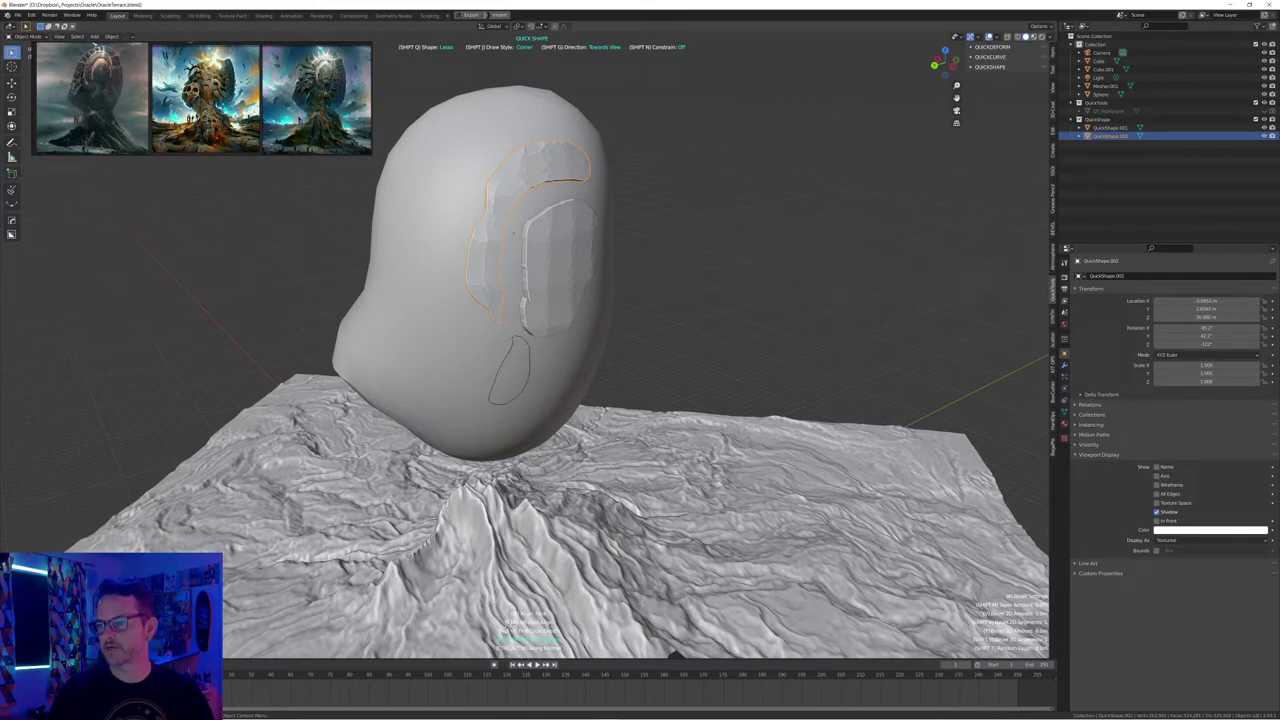
{"action": "mouse_move", "coordinate": [540, 400]}
{"action": "middle_mouse_down"}
{"action": "mouse_move", "coordinate": [492, 368]}
{"action": "mouse_move", "coordinate": [532, 382]}
{"action": "mouse_move", "coordinate": [540, 410]}
{"action": "mouse_move", "coordinate": [580, 390]}
{"action": "mouse_move", "coordinate": [552, 408]}
{"action": "middle_mouse_up"}
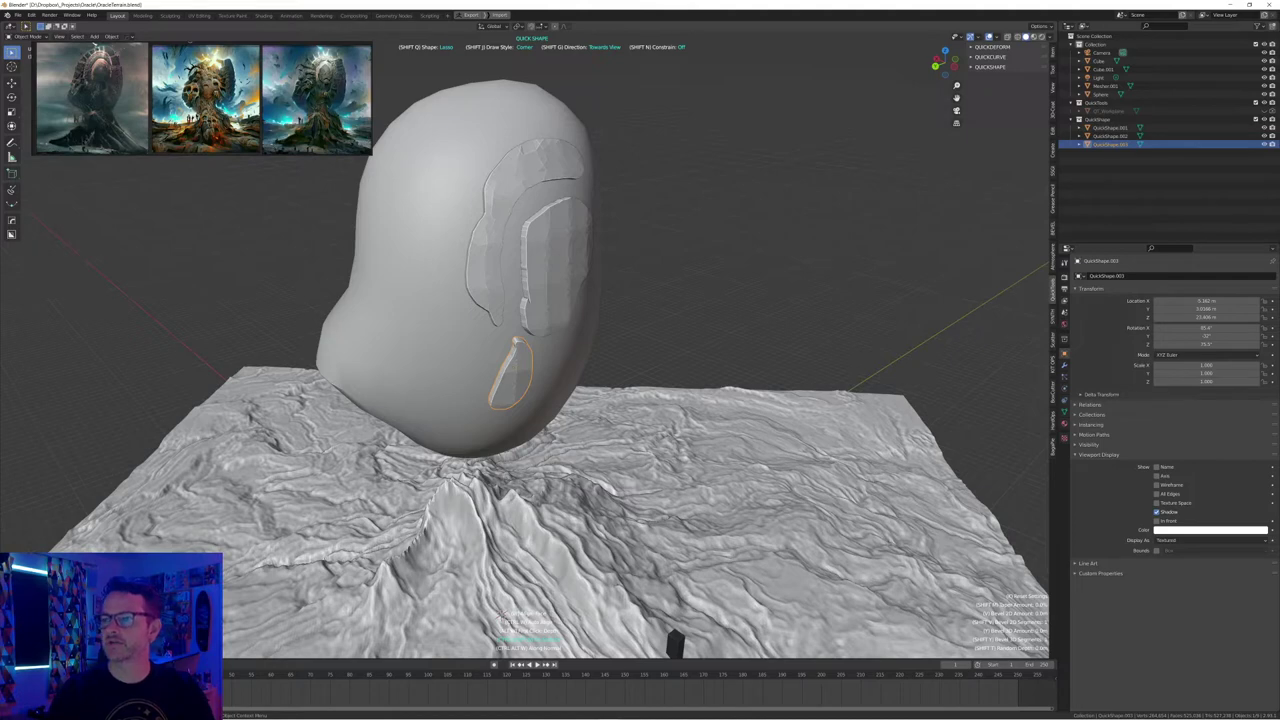
{"action": "middle_click_drag", "start_coordinate": [610, 285], "coordinate": [568, 290]}
Cut a lasso-shaped notch out of the oval plate's rear edge
{"action": "left_click", "coordinate": [563, 275]}
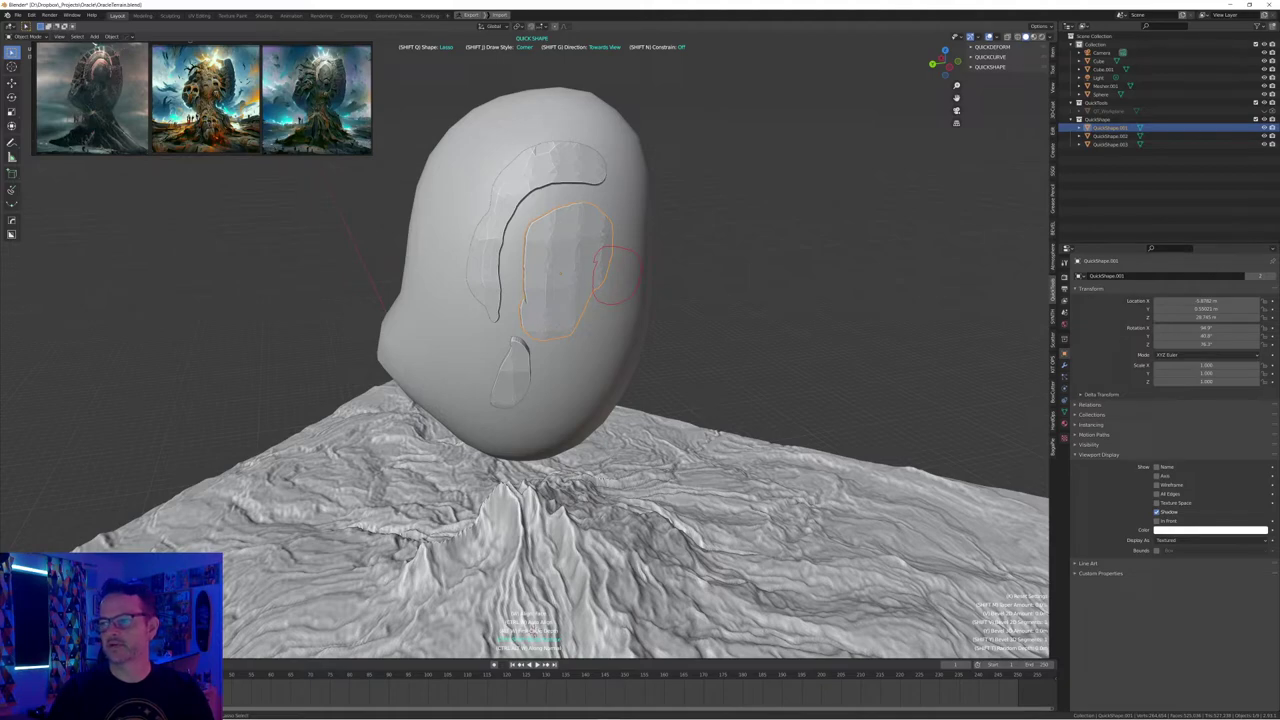
{"action": "left_click_drag", "start_coordinate": [596, 262], "coordinate": [598, 260]}
{"action": "mouse_move", "coordinate": [598, 260]}
{"action": "middle_mouse_down"}
{"action": "mouse_move", "coordinate": [502, 256]}
{"action": "mouse_move", "coordinate": [596, 280]}
{"action": "mouse_move", "coordinate": [580, 266]}
{"action": "mouse_move", "coordinate": [551, 290]}
{"action": "middle_mouse_up"}
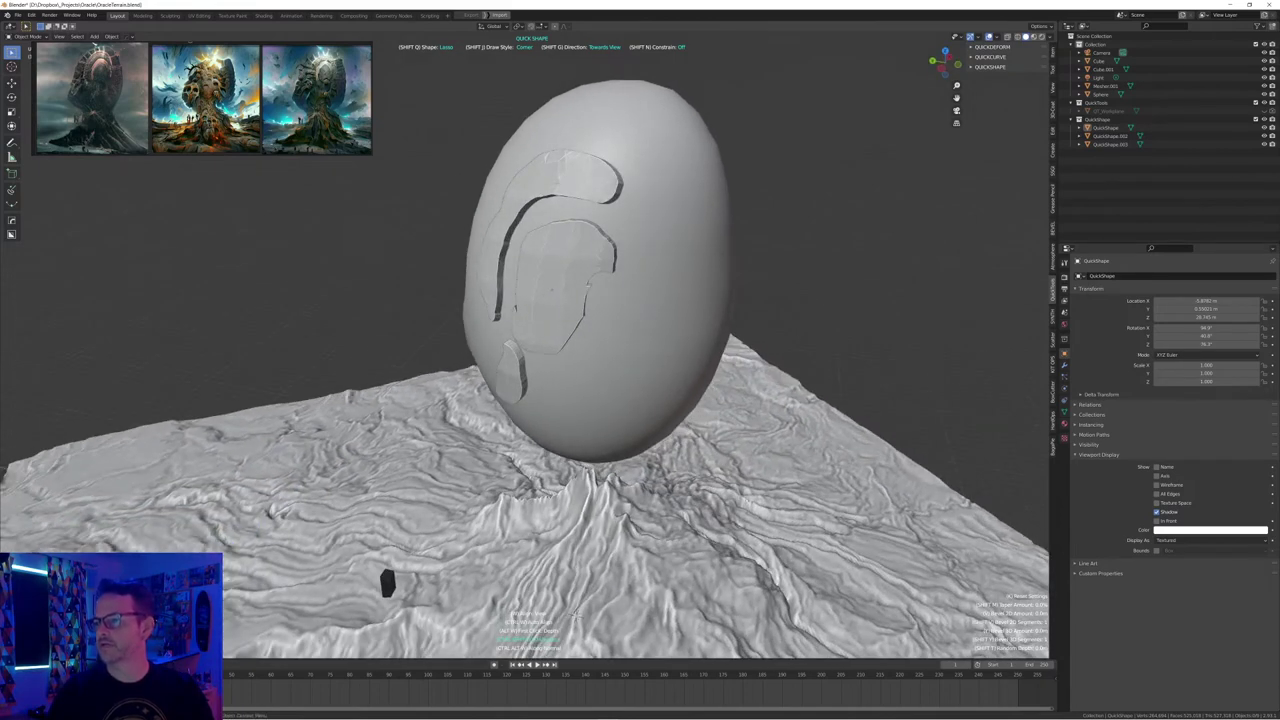
Draw a wavy horizontal lasso strip running from the oval plate's rear edge around the back of the head
{"action": "mouse_move", "coordinate": [694, 273]}
{"action": "left_mouse_down"}
{"action": "mouse_move", "coordinate": [736, 238]}
{"action": "mouse_move", "coordinate": [708, 240]}
{"action": "left_mouse_up"}
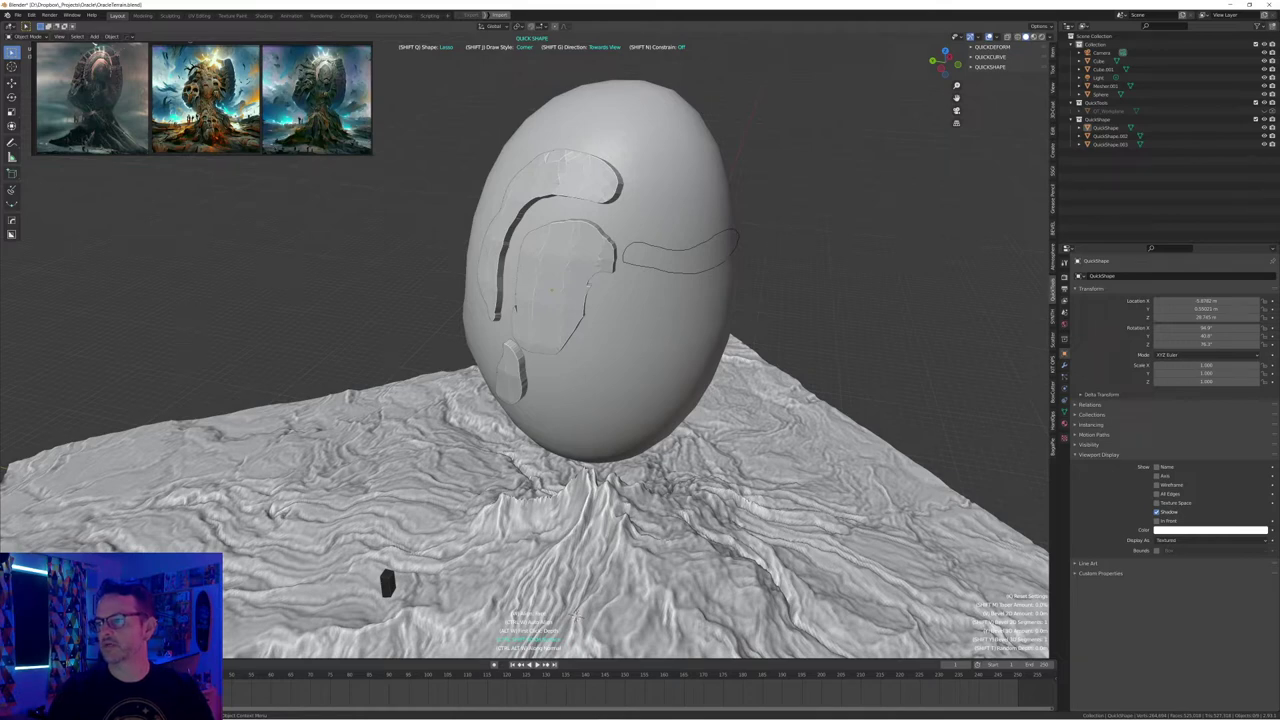
{"action": "mouse_move", "coordinate": [596, 264]}
{"action": "middle_mouse_down"}
{"action": "mouse_move", "coordinate": [640, 236]}
{"action": "mouse_move", "coordinate": [594, 230]}
{"action": "mouse_move", "coordinate": [597, 251]}
{"action": "mouse_move", "coordinate": [622, 230]}
{"action": "mouse_move", "coordinate": [597, 233]}
{"action": "mouse_move", "coordinate": [598, 267]}
{"action": "mouse_move", "coordinate": [584, 248]}
{"action": "mouse_move", "coordinate": [600, 271]}
{"action": "middle_mouse_up"}
{"action": "mouse_move", "coordinate": [584, 621]}
{"action": "middle_mouse_down"}
{"action": "mouse_move", "coordinate": [577, 639]}
{"action": "mouse_move", "coordinate": [583, 622]}
{"action": "mouse_move", "coordinate": [577, 638]}
{"action": "mouse_move", "coordinate": [612, 622]}
{"action": "mouse_move", "coordinate": [582, 643]}
{"action": "mouse_move", "coordinate": [615, 638]}
{"action": "mouse_move", "coordinate": [587, 630]}
{"action": "middle_mouse_up"}
Join the four Quick Shape lasso plates into the head's ellipsoid mesh as a single object
{"action": "key", "text": "alt+a"}
{"action": "left_click", "coordinate": [686, 257]}
{"action": "left_click", "coordinate": [572, 295], "text": "shift"}
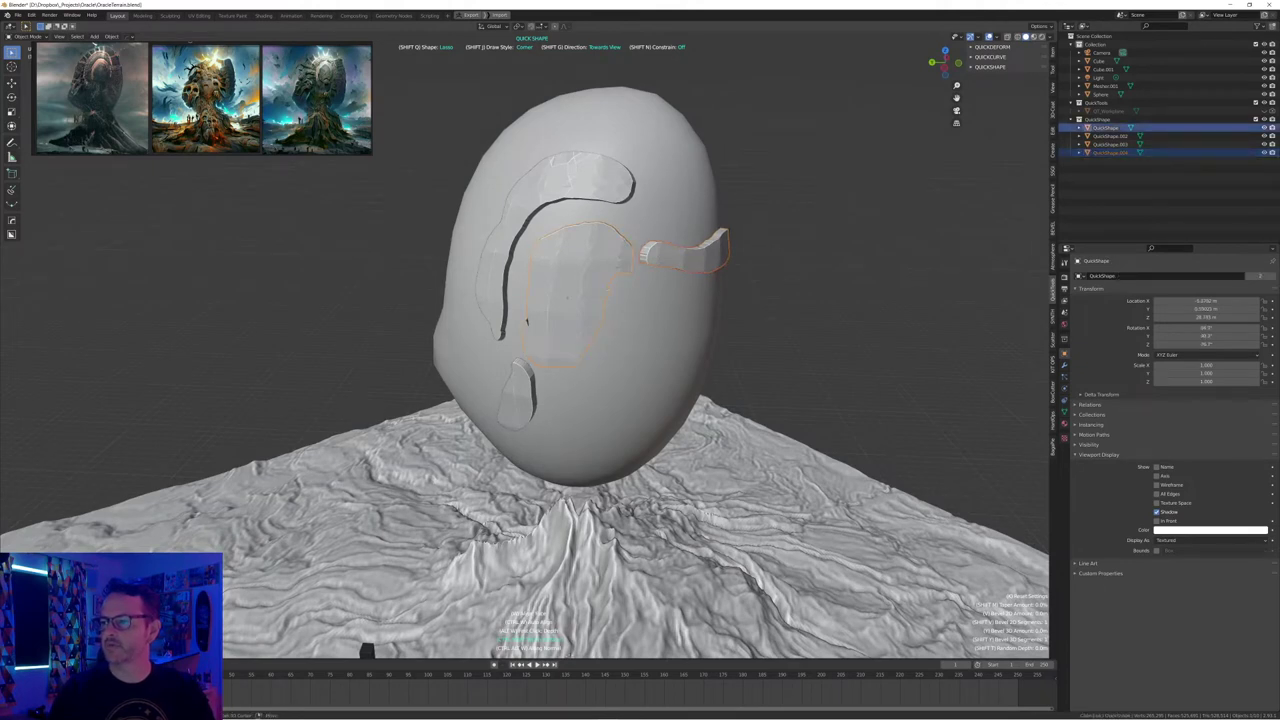
{"action": "left_click", "coordinate": [521, 209], "text": "shift"}
{"action": "left_click", "coordinate": [517, 399], "text": "shift"}
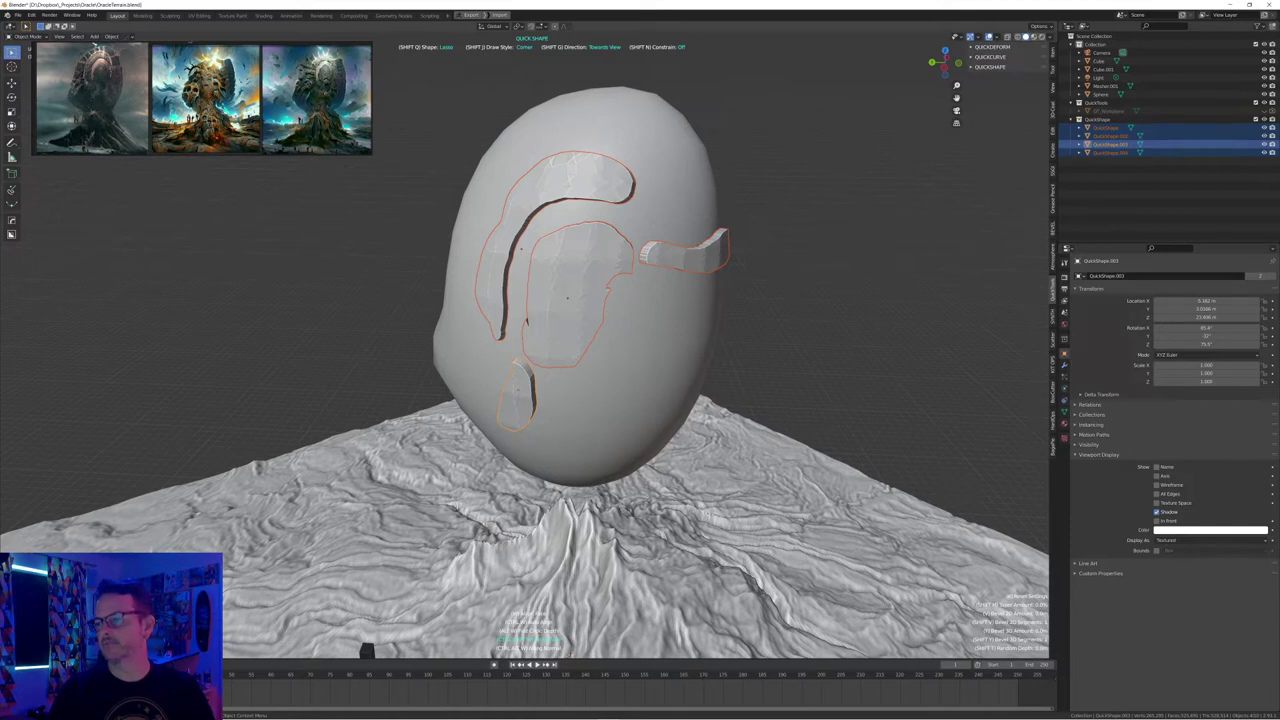
{"action": "left_click", "coordinate": [622, 378], "text": "shift"}
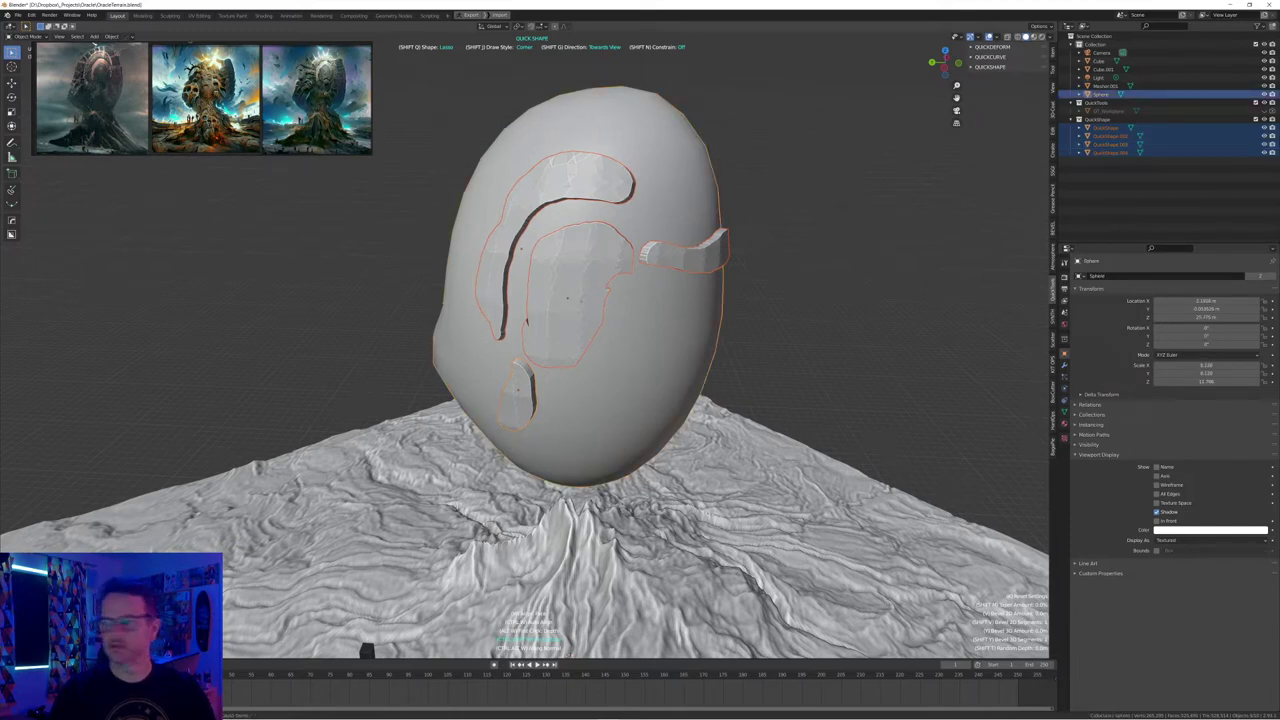
{"action": "key", "text": "ctrl+j"}
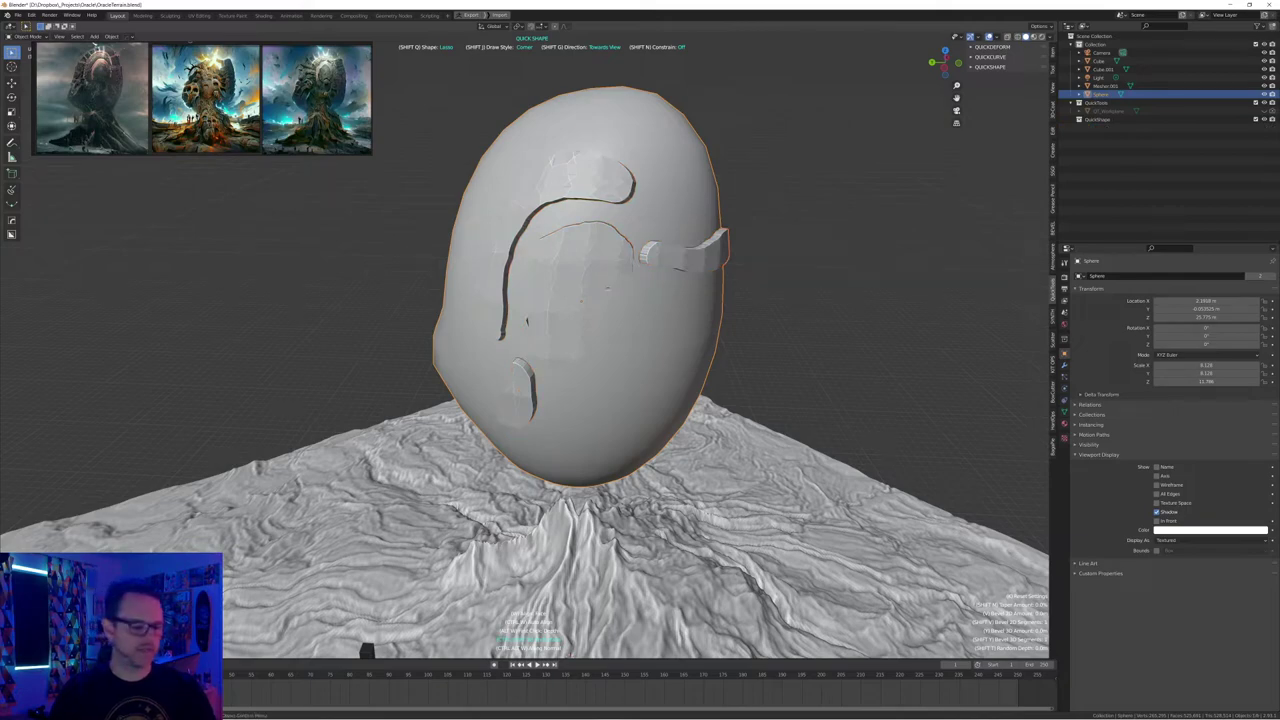
Voxel-remesh and smooth the joined head so the plates blend into its surface
{"action": "key", "text": "shift+r"}
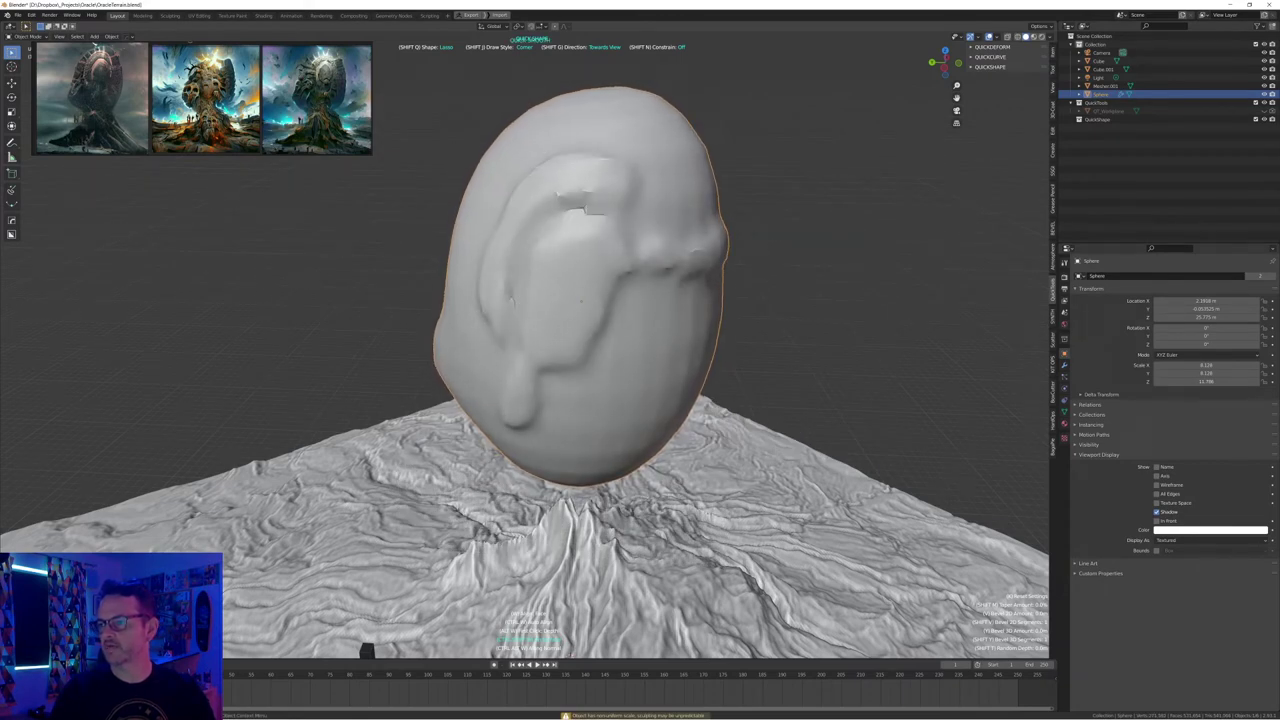
{"action": "left_click", "coordinate": [580, 300]}
{"action": "mouse_move", "coordinate": [580, 300]}
{"action": "middle_mouse_down"}
{"action": "mouse_move", "coordinate": [685, 292]}
{"action": "mouse_move", "coordinate": [430, 303]}
{"action": "mouse_move", "coordinate": [400, 318]}
{"action": "mouse_move", "coordinate": [640, 300]}
{"action": "mouse_move", "coordinate": [545, 303]}
{"action": "mouse_move", "coordinate": [578, 300]}
{"action": "middle_mouse_up"}
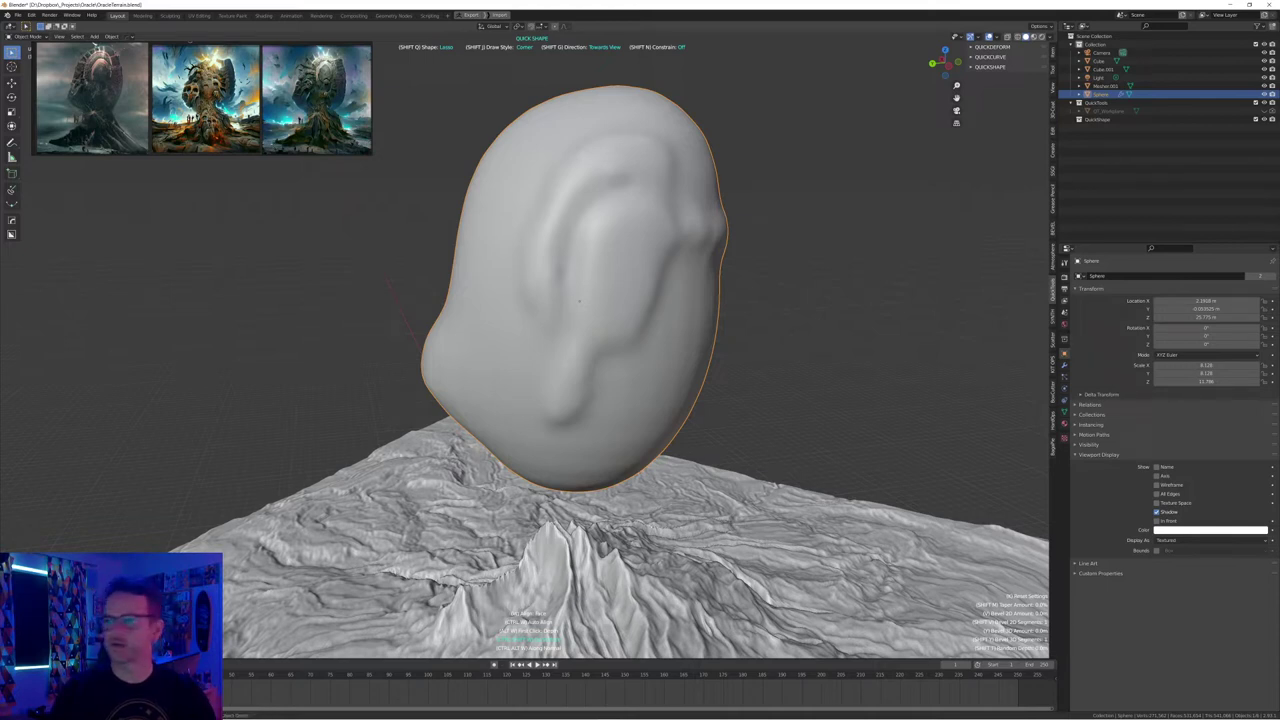
Start Quick Curve and try a round freehand curve running outward from the rear of the head
{"action": "key", "text": "ctrl+shift+q"}
{"action": "mouse_move", "coordinate": [684, 299]}
{"action": "left_mouse_down"}
{"action": "mouse_move", "coordinate": [722, 341]}
{"action": "mouse_move", "coordinate": [914, 268]}
{"action": "left_mouse_up"}
{"action": "mouse_move", "coordinate": [857, 371]}
{"action": "middle_mouse_down"}
{"action": "mouse_move", "coordinate": [881, 391]}
{"action": "mouse_move", "coordinate": [845, 448]}
{"action": "mouse_move", "coordinate": [842, 425]}
{"action": "middle_mouse_up"}
{"action": "key", "text": "ctrl+z"}
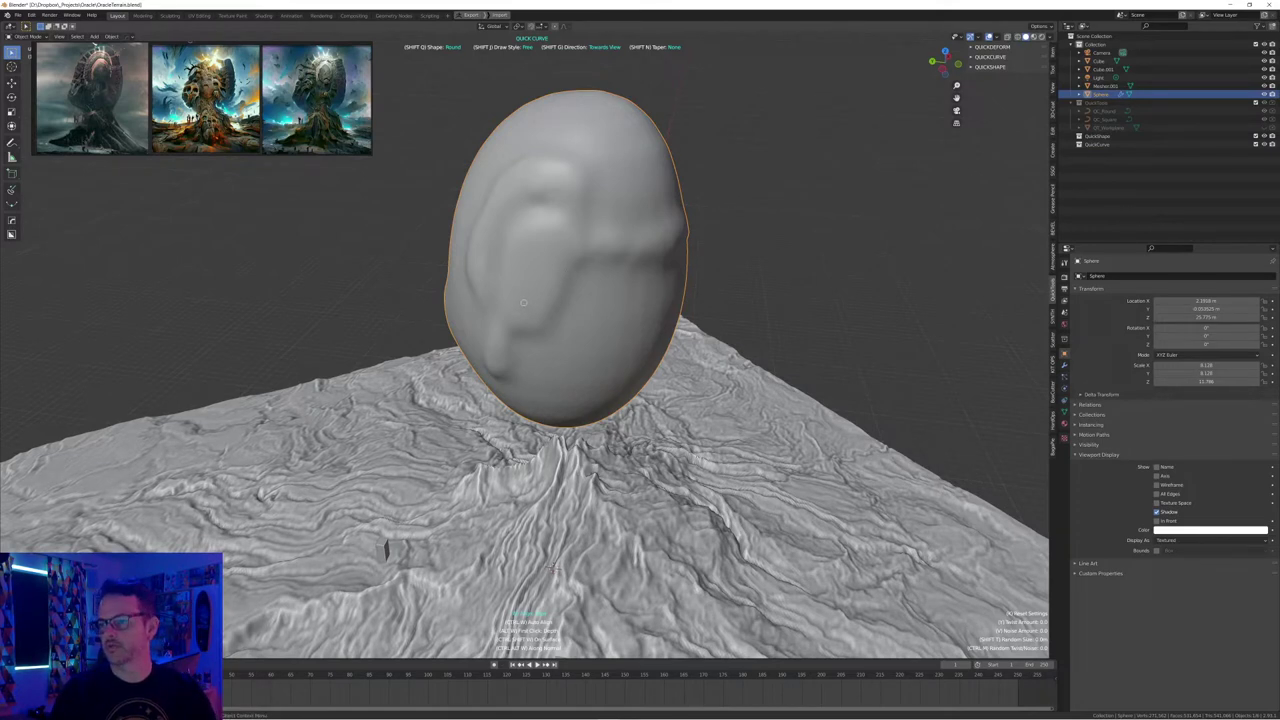
Try several round freehand curves running from the head's lower edge down toward the terrain
{"action": "left_click_drag", "start_coordinate": [497, 393], "coordinate": [528, 485]}
{"action": "mouse_move", "coordinate": [831, 283]}
{"action": "middle_mouse_down"}
{"action": "mouse_move", "coordinate": [868, 266]}
{"action": "mouse_move", "coordinate": [810, 274]}
{"action": "middle_mouse_up"}
{"action": "key", "text": "ctrl+z"}
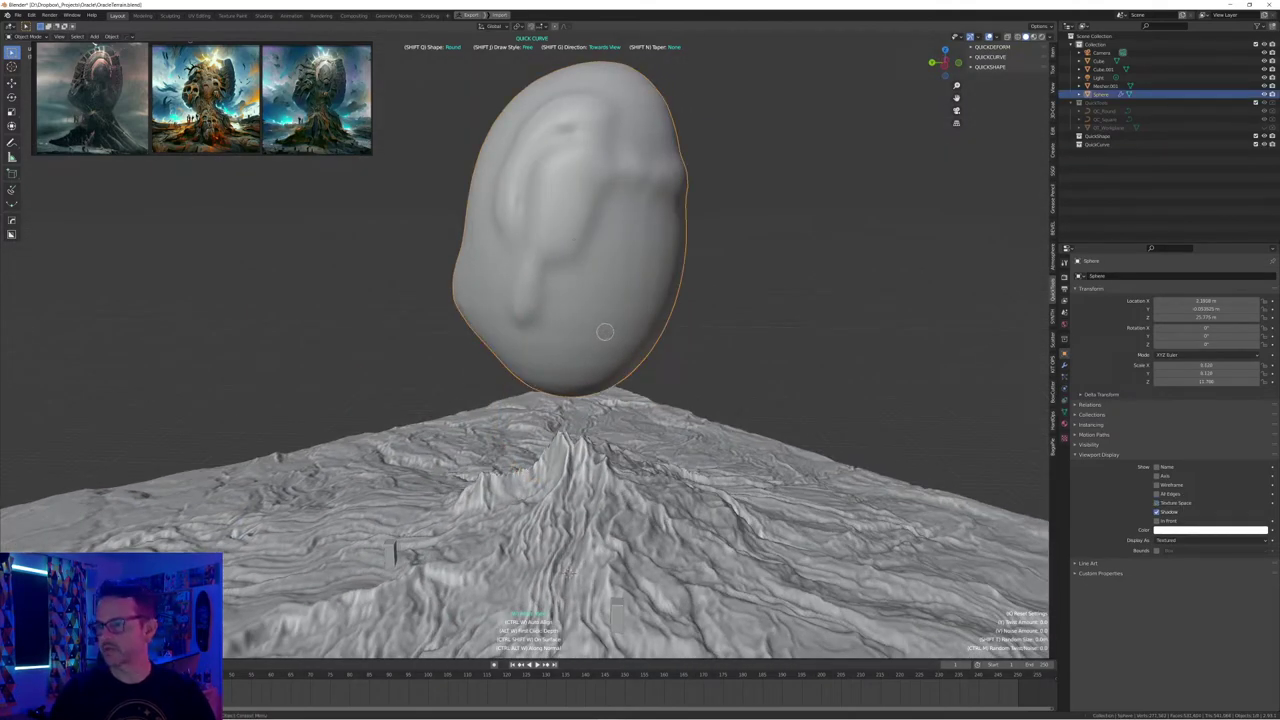
{"action": "mouse_move", "coordinate": [586, 352]}
{"action": "left_mouse_down"}
{"action": "mouse_move", "coordinate": [540, 385]}
{"action": "mouse_move", "coordinate": [508, 472]}
{"action": "left_mouse_up"}
{"action": "left_click_drag", "start_coordinate": [545, 378], "coordinate": [456, 466]}
{"action": "left_click_drag", "start_coordinate": [532, 384], "coordinate": [326, 436]}
{"action": "middle_click_drag", "start_coordinate": [760, 338], "coordinate": [797, 331]}
{"action": "key", "text": "ctrl+z"}
{"action": "key", "text": "ctrl+z"}
{"action": "key", "text": "ctrl+z"}
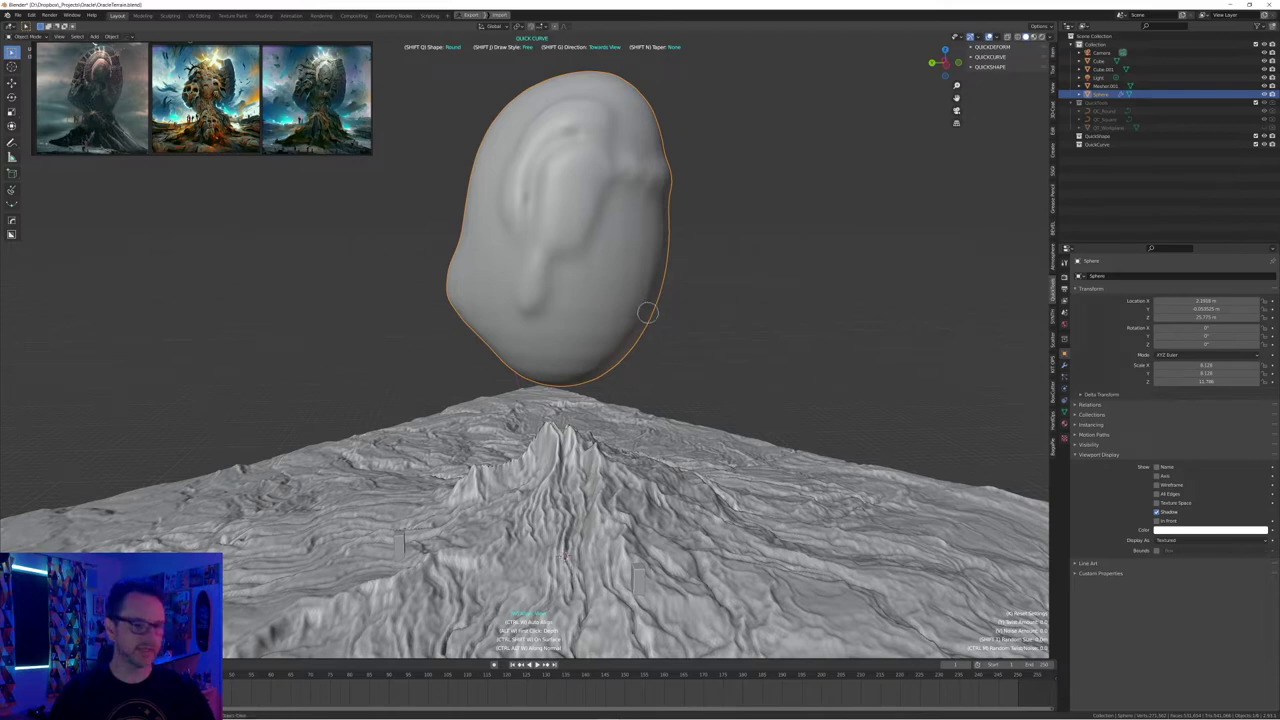
Try a single tentacle-like curve from the teardrop bump on the head out to the terrain's edge
{"action": "mouse_move", "coordinate": [532, 284]}
{"action": "left_mouse_down"}
{"action": "mouse_move", "coordinate": [497, 333]}
{"action": "mouse_move", "coordinate": [395, 407]}
{"action": "left_mouse_up"}
{"action": "mouse_move", "coordinate": [693, 317]}
{"action": "middle_mouse_down"}
{"action": "mouse_move", "coordinate": [810, 360]}
{"action": "mouse_move", "coordinate": [825, 315]}
{"action": "mouse_move", "coordinate": [696, 308]}
{"action": "middle_mouse_up"}
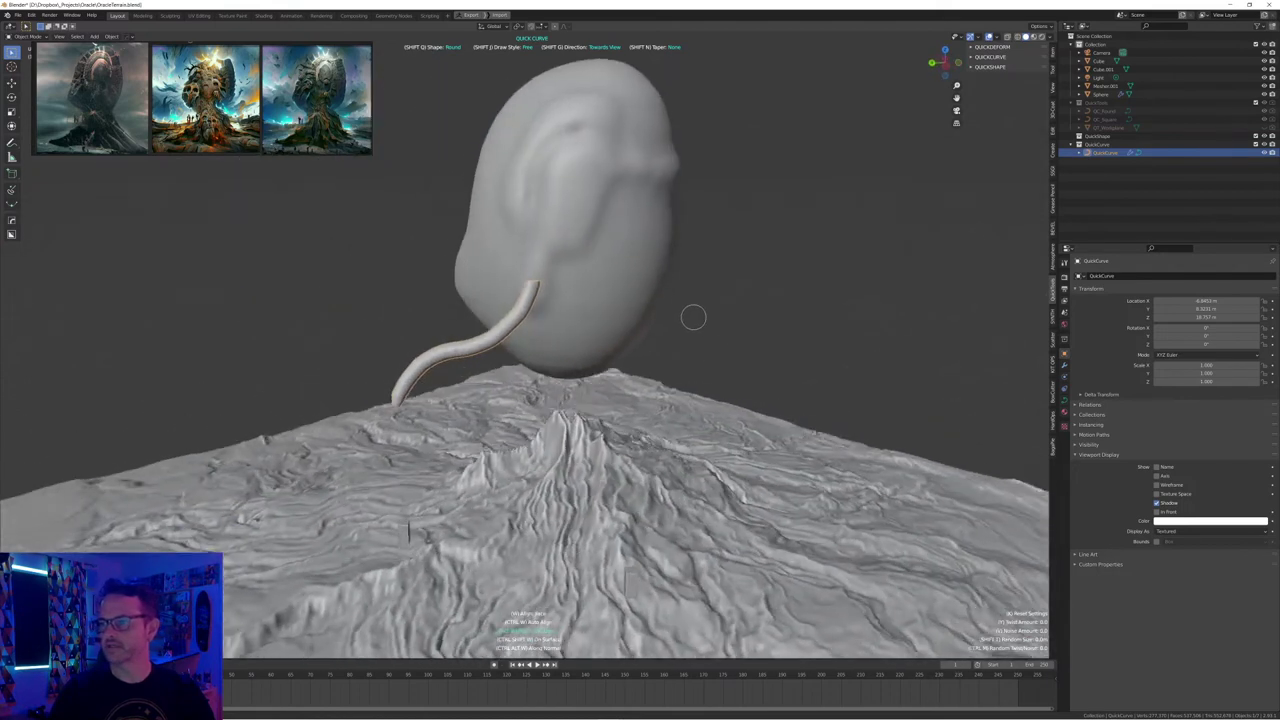
{"action": "key", "text": "ctrl+z"}
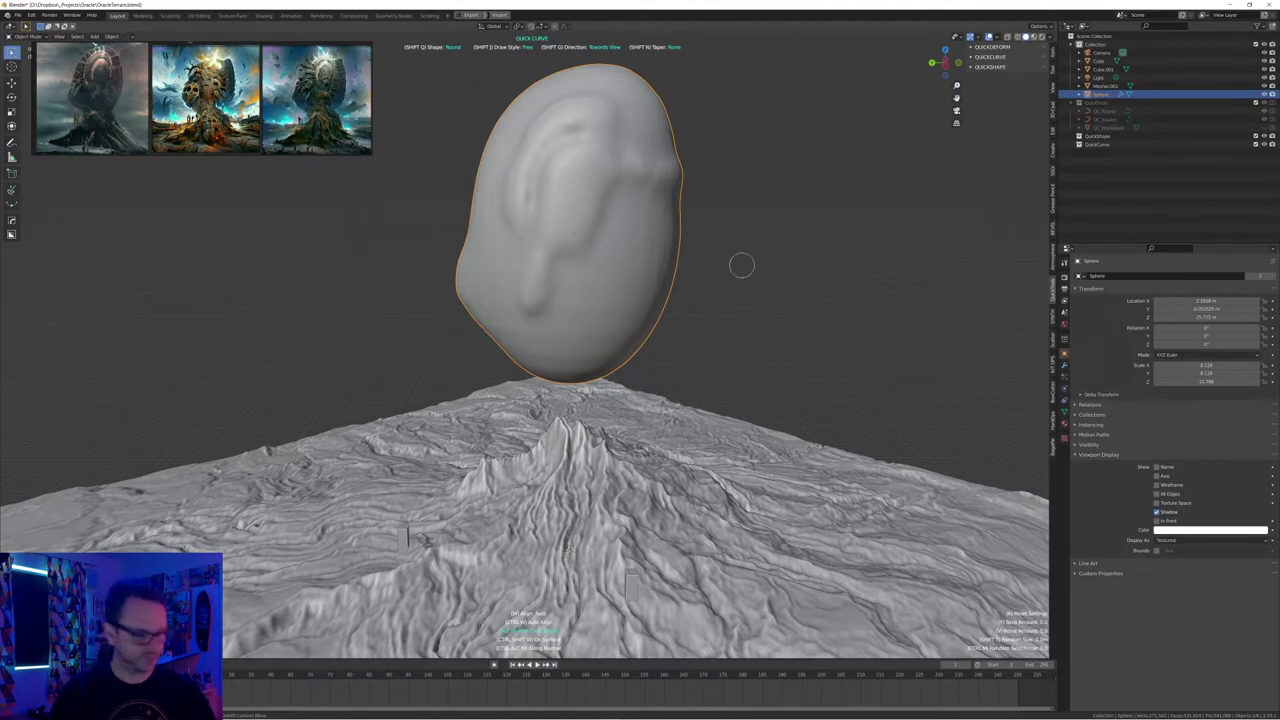
Set the Quick Curve direction to Neutral and try a curve from the teardrop bump down to the terrain
{"action": "key", "text": "shift+g"}
{"action": "key", "text": "shift+g"}
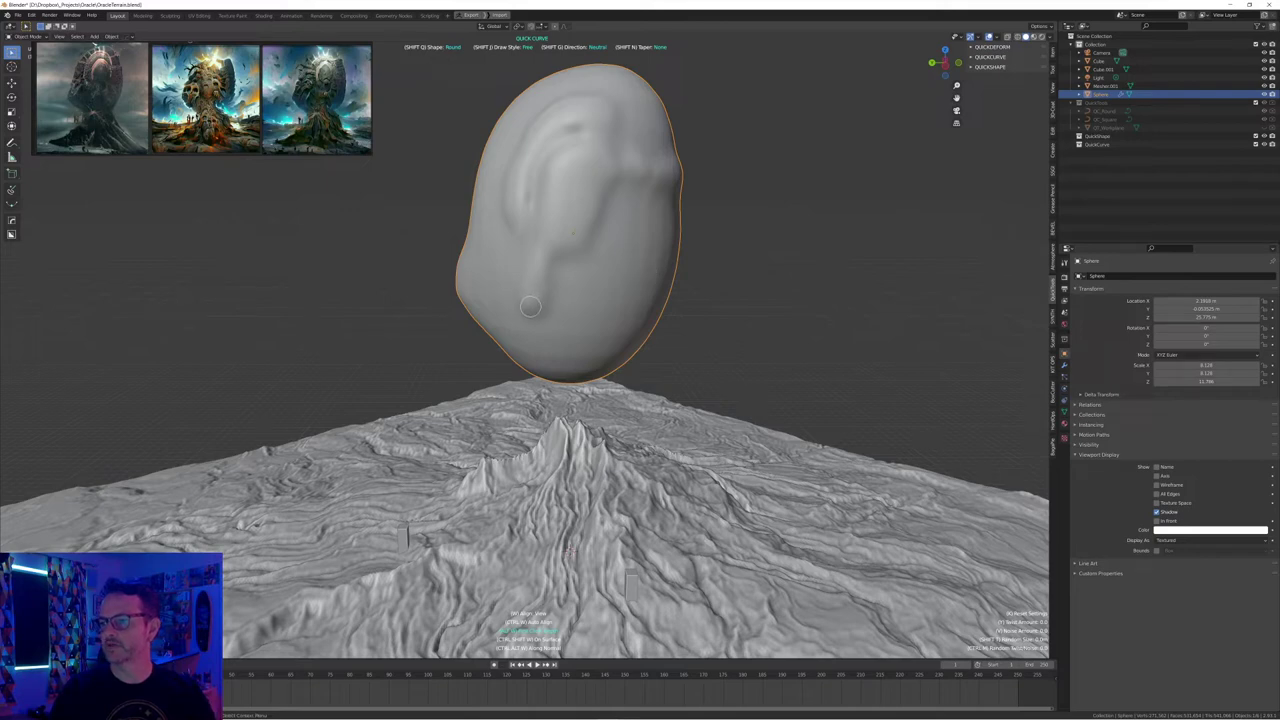
{"action": "mouse_move", "coordinate": [530, 302]}
{"action": "left_mouse_down"}
{"action": "mouse_move", "coordinate": [522, 320]}
{"action": "mouse_move", "coordinate": [456, 350]}
{"action": "mouse_move", "coordinate": [420, 410]}
{"action": "left_mouse_up"}
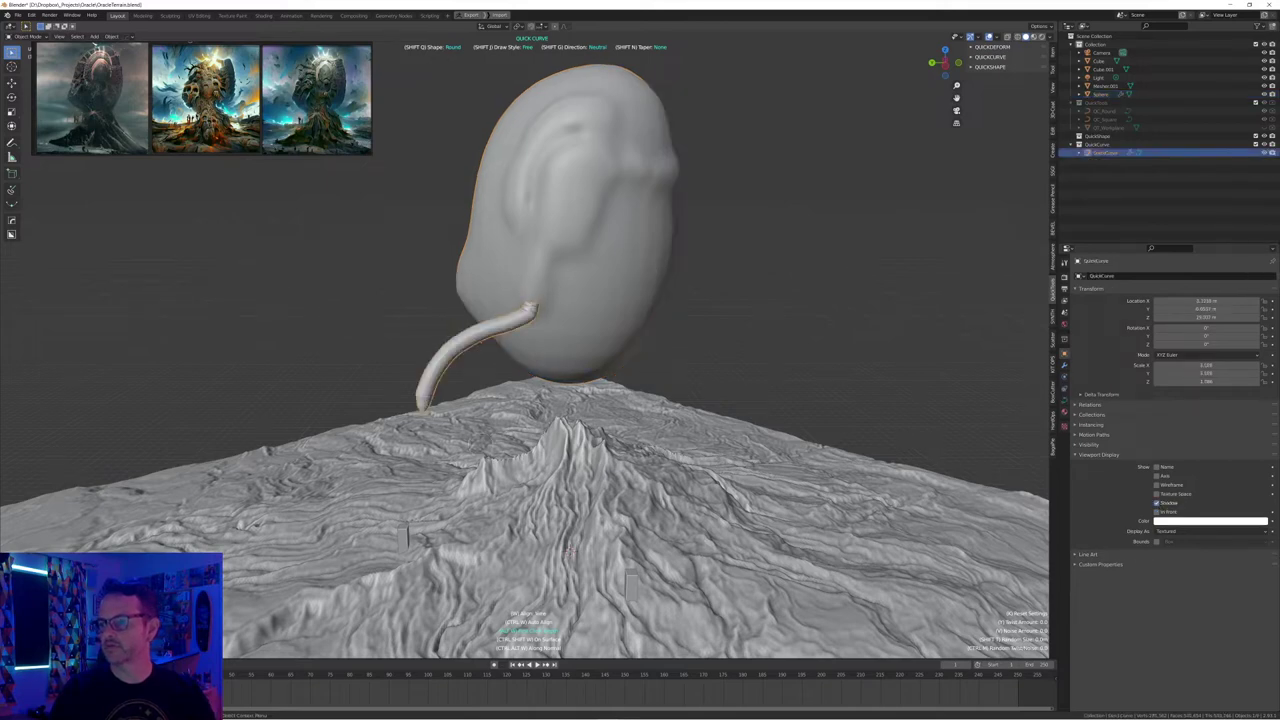
{"action": "mouse_move", "coordinate": [743, 292]}
{"action": "middle_mouse_down"}
{"action": "mouse_move", "coordinate": [815, 318]}
{"action": "mouse_move", "coordinate": [841, 280]}
{"action": "mouse_move", "coordinate": [744, 290]}
{"action": "mouse_move", "coordinate": [703, 312]}
{"action": "mouse_move", "coordinate": [738, 308]}
{"action": "mouse_move", "coordinate": [708, 304]}
{"action": "mouse_move", "coordinate": [734, 297]}
{"action": "middle_mouse_up"}
{"action": "key", "text": "ctrl+z"}
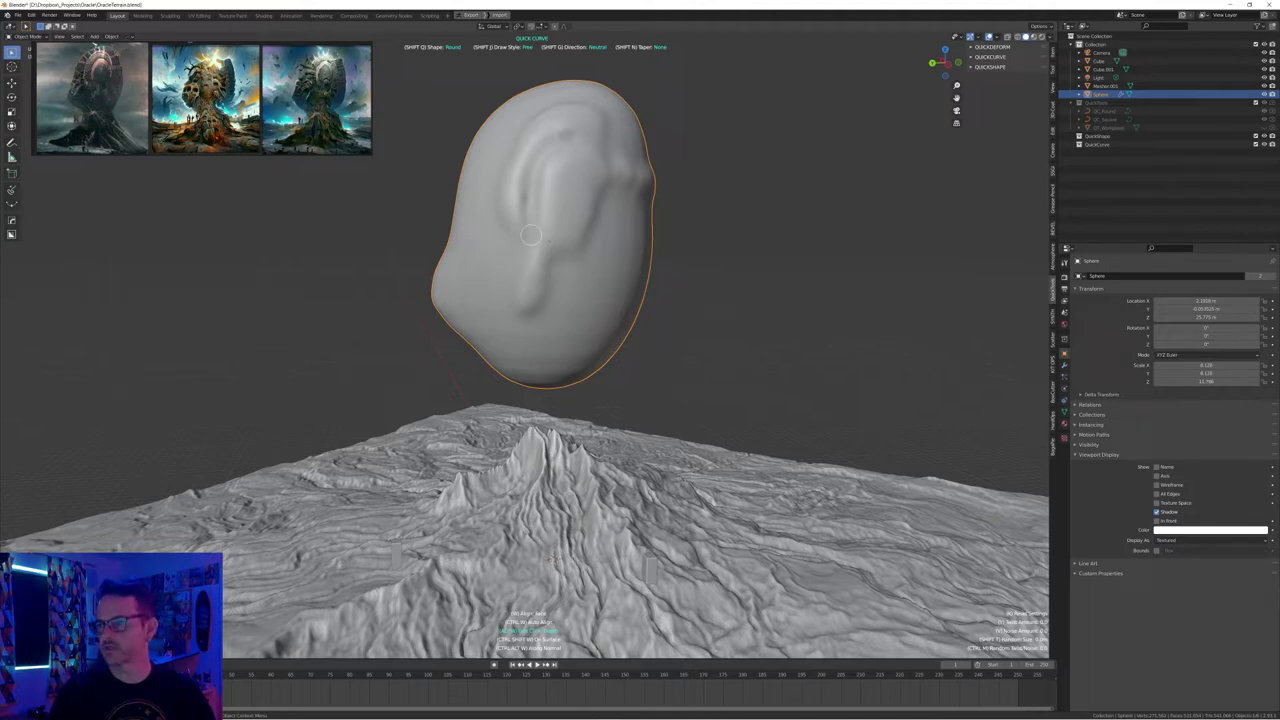
Try a short curve across the front of the head, ending at the oval plate
{"action": "mouse_move", "coordinate": [453, 245]}
{"action": "left_mouse_down"}
{"action": "mouse_move", "coordinate": [542, 226]}
{"action": "mouse_move", "coordinate": [543, 240]}
{"action": "left_mouse_up"}
{"action": "middle_click_drag", "start_coordinate": [721, 244], "coordinate": [760, 274]}
{"action": "key", "text": "ctrl+z"}
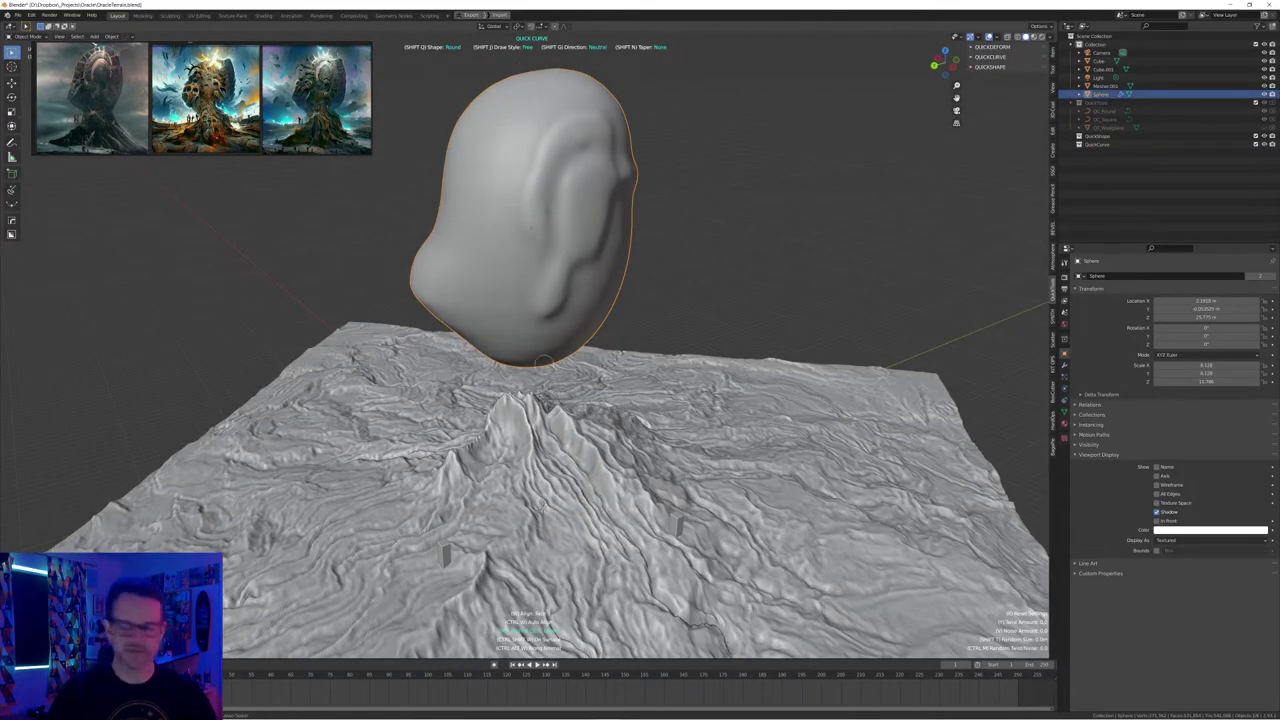
Draw three stacked, roughly horizontal round curves across the head, from its front edge to the arched band
{"action": "left_click_drag", "start_coordinate": [559, 204], "coordinate": [557, 205]}
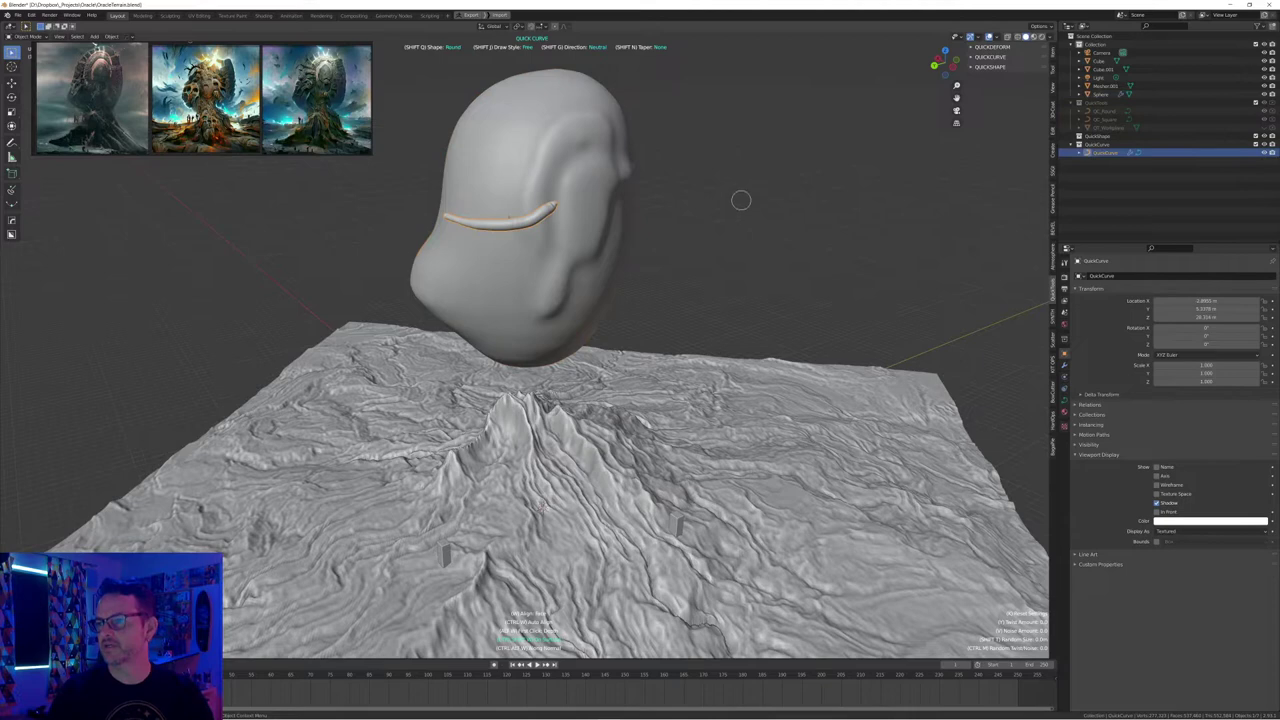
{"action": "mouse_move", "coordinate": [731, 209]}
{"action": "middle_mouse_down"}
{"action": "mouse_move", "coordinate": [702, 232]}
{"action": "mouse_move", "coordinate": [716, 221]}
{"action": "middle_mouse_up"}
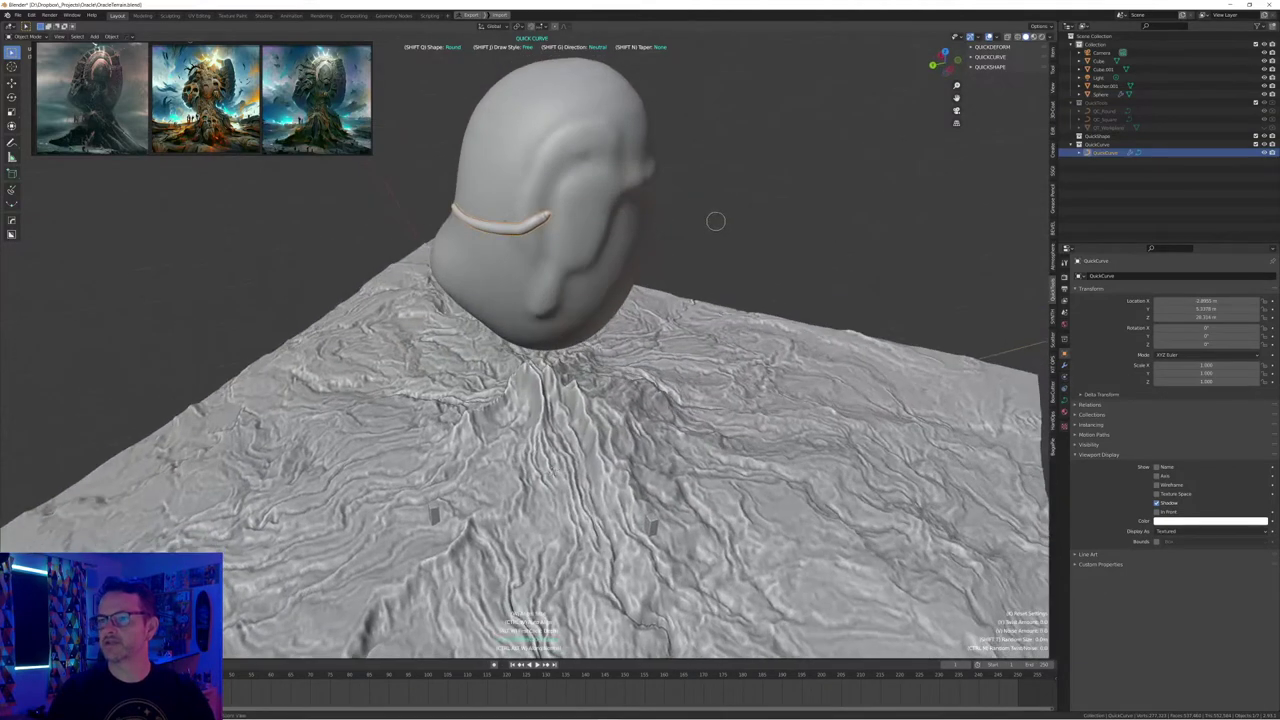
{"action": "left_click_drag", "start_coordinate": [473, 187], "coordinate": [557, 185]}
{"action": "left_click_drag", "start_coordinate": [475, 154], "coordinate": [570, 156]}
{"action": "middle_click_drag", "start_coordinate": [764, 187], "coordinate": [746, 191]}
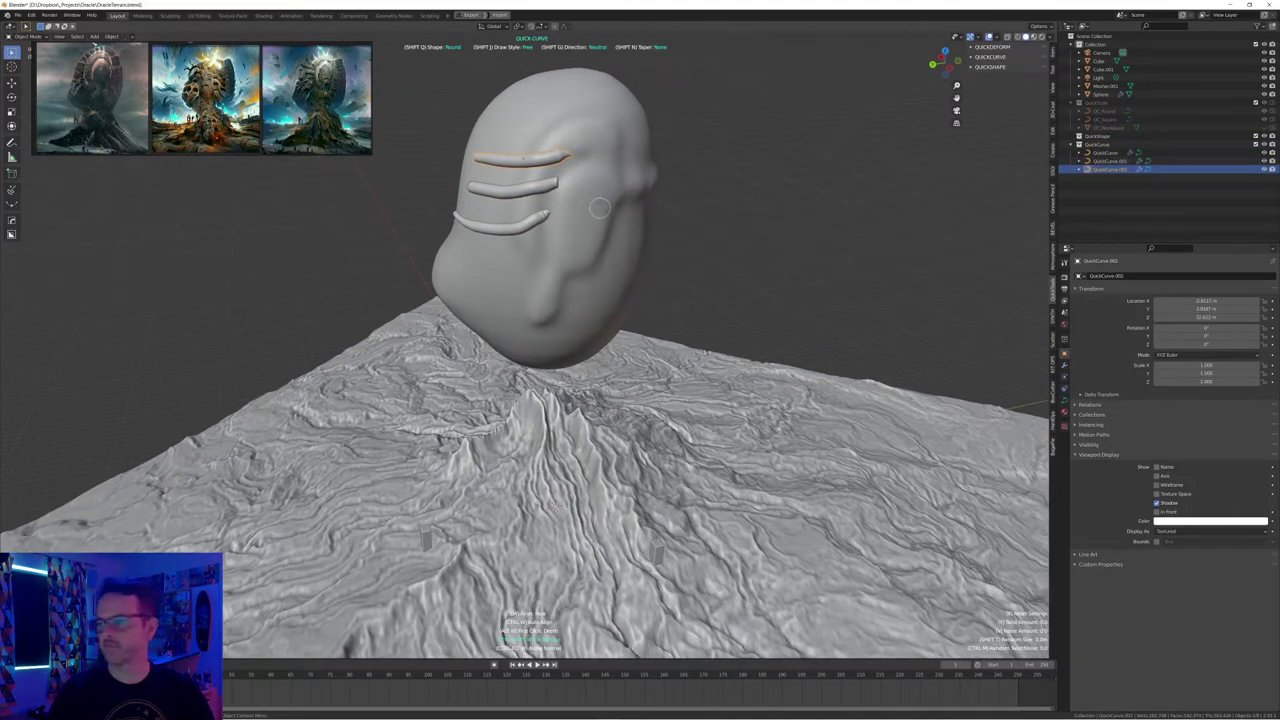
Leave Quick Curve and move the end of the lowest curve slightly upward by editing its control points
{"action": "key", "text": "Escape"}
{"action": "left_click", "coordinate": [523, 225]}
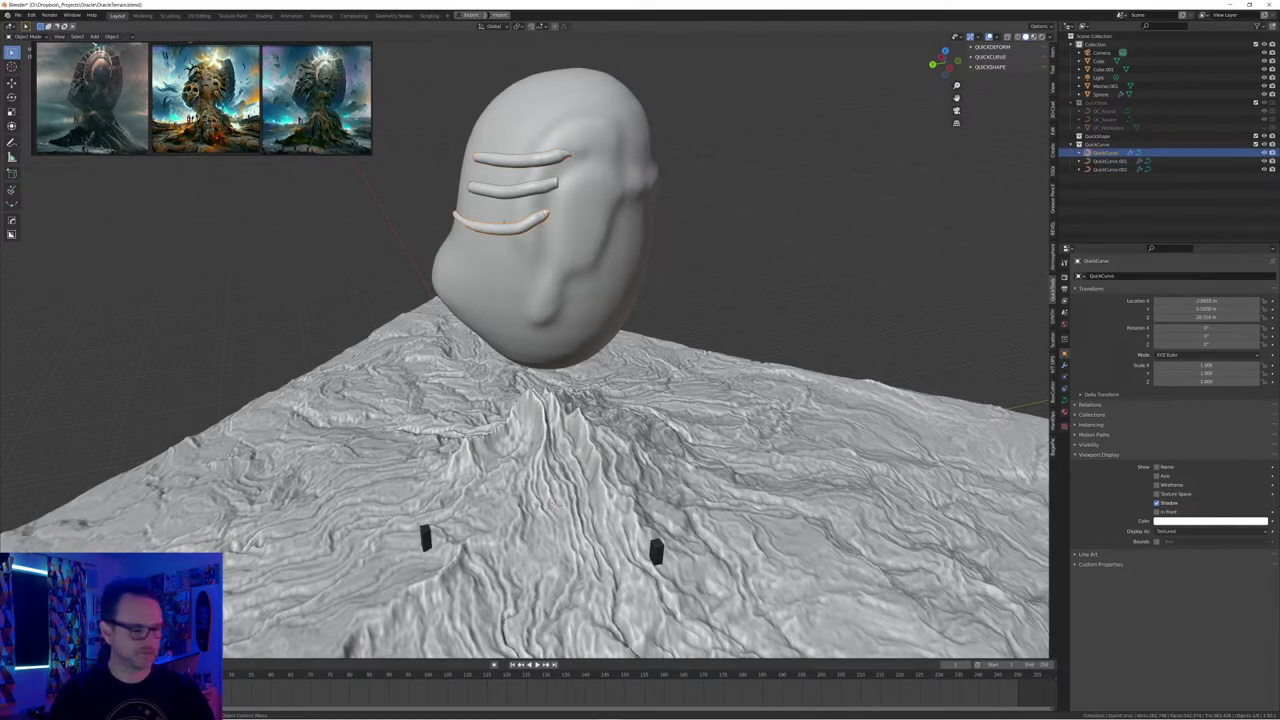
{"action": "key", "text": "Tab"}
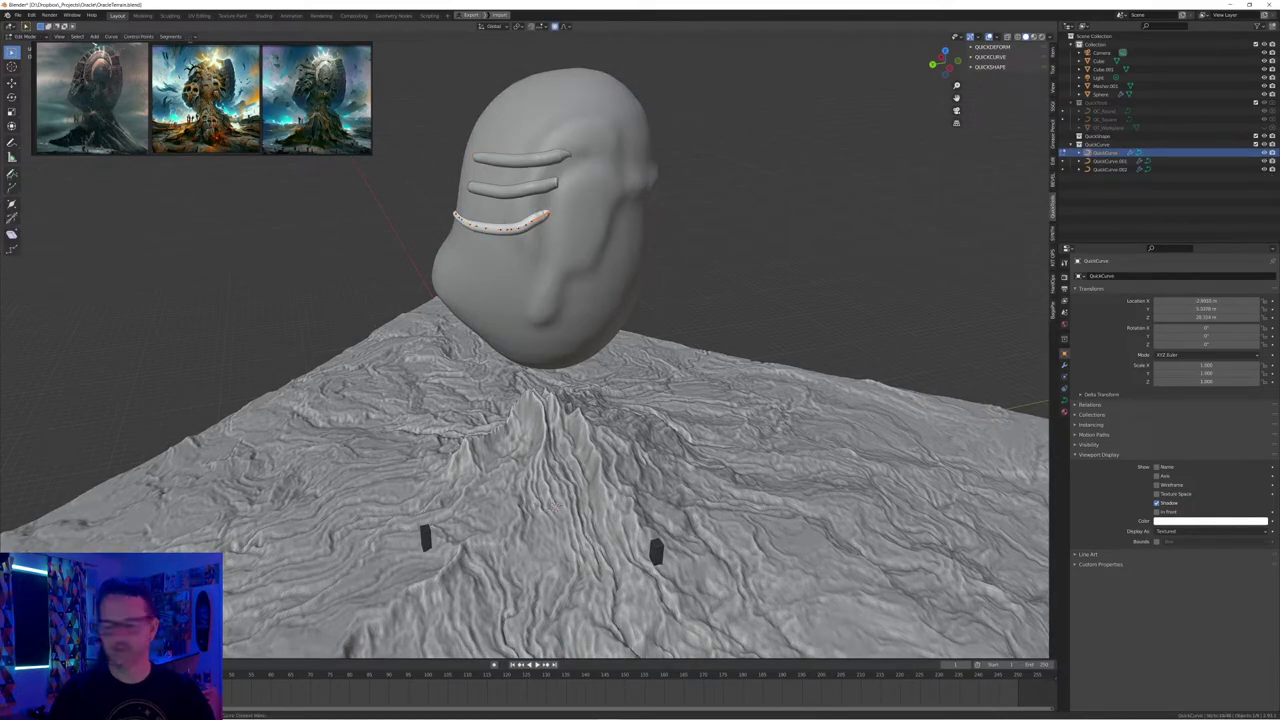
{"action": "key", "text": "g"}
{"action": "left_click", "coordinate": [547, 211]}
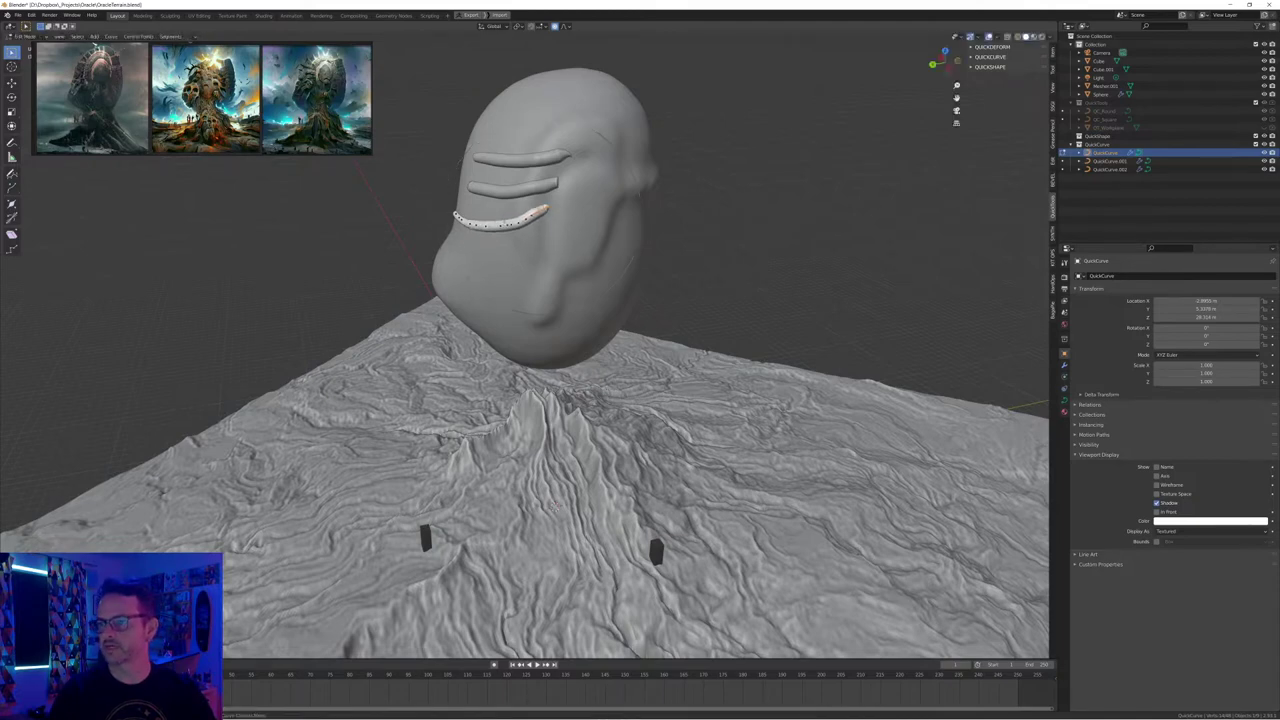
{"action": "mouse_move", "coordinate": [547, 211]}
{"action": "middle_mouse_down"}
{"action": "mouse_move", "coordinate": [532, 256]}
{"action": "mouse_move", "coordinate": [540, 206]}
{"action": "middle_mouse_up"}
{"action": "key", "text": "Tab"}
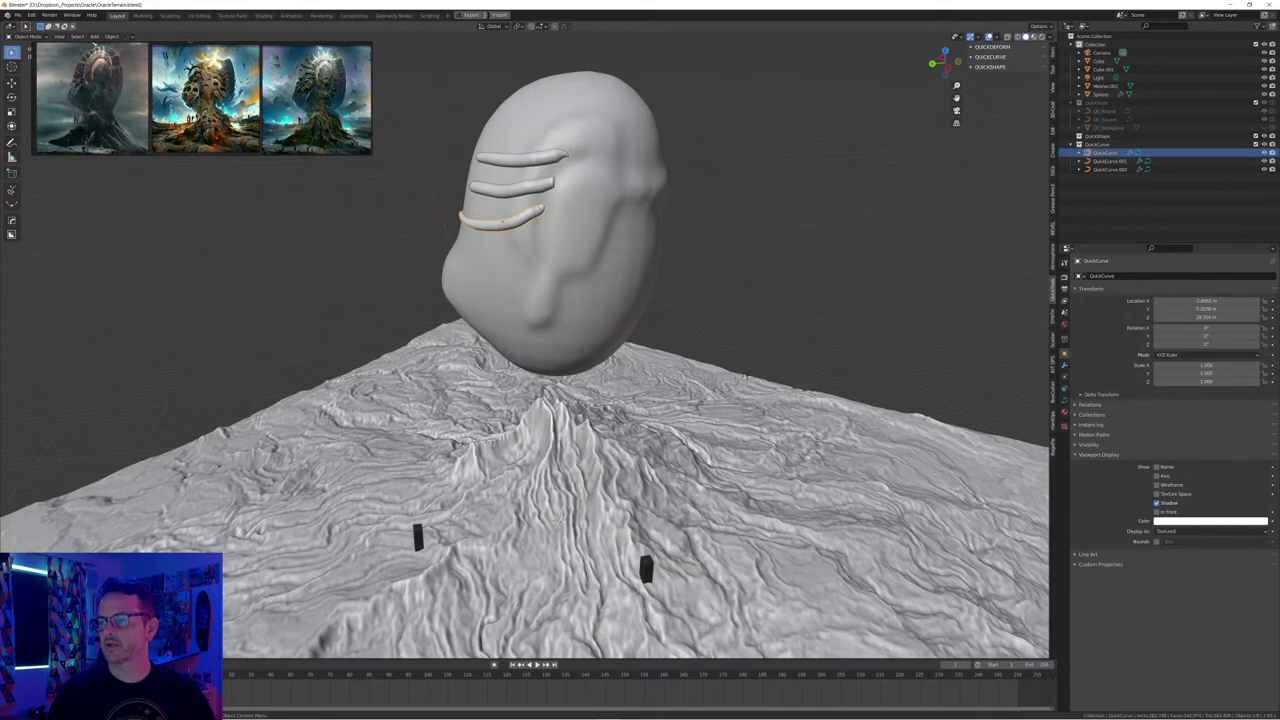
Convert the three curves to mesh with Visual Geometry to Mesh and join them into the head
{"action": "left_click", "coordinate": [530, 187], "text": "shift"}
{"action": "left_click", "coordinate": [530, 159], "text": "shift"}
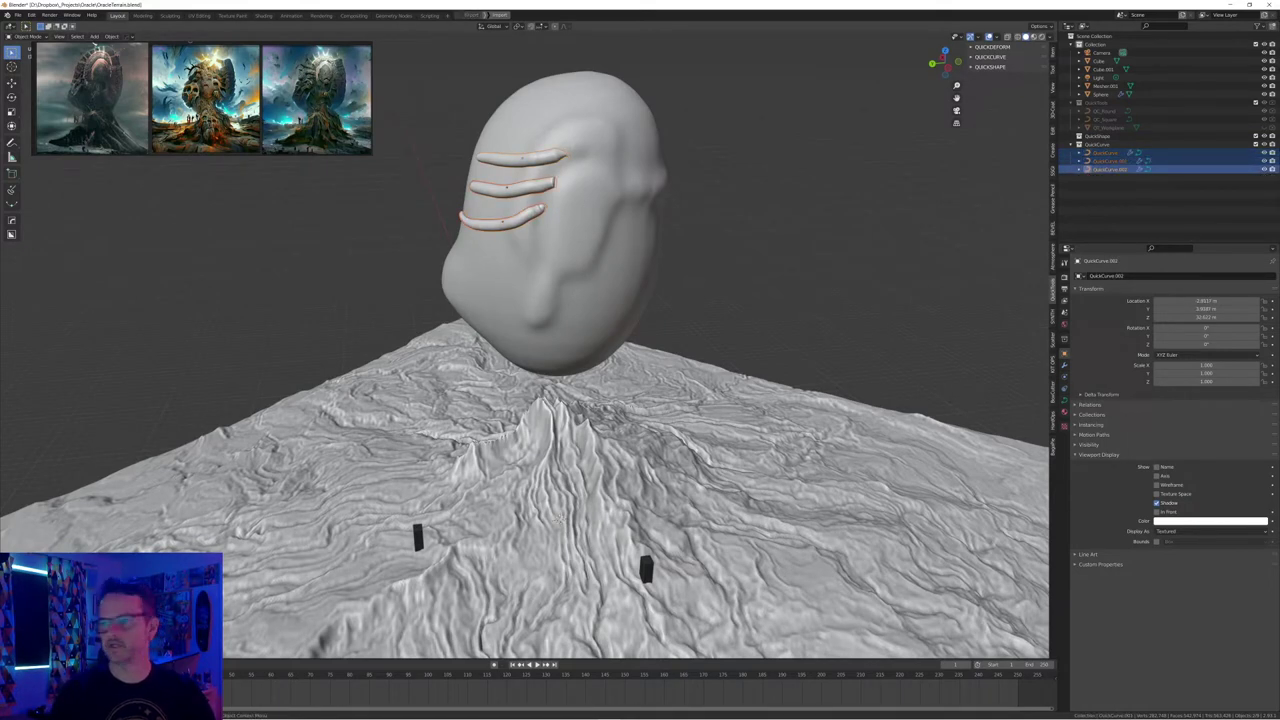
{"action": "key", "text": "ctrl+a"}
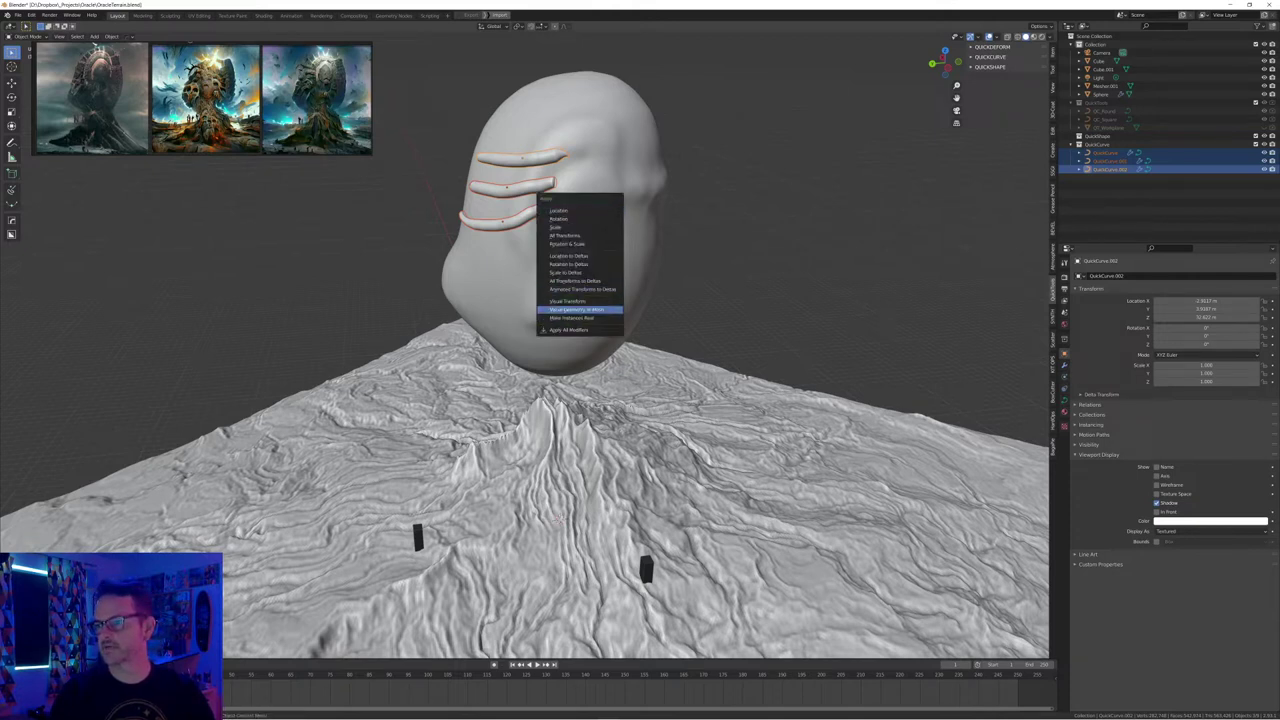
{"action": "left_click", "coordinate": [578, 309]}
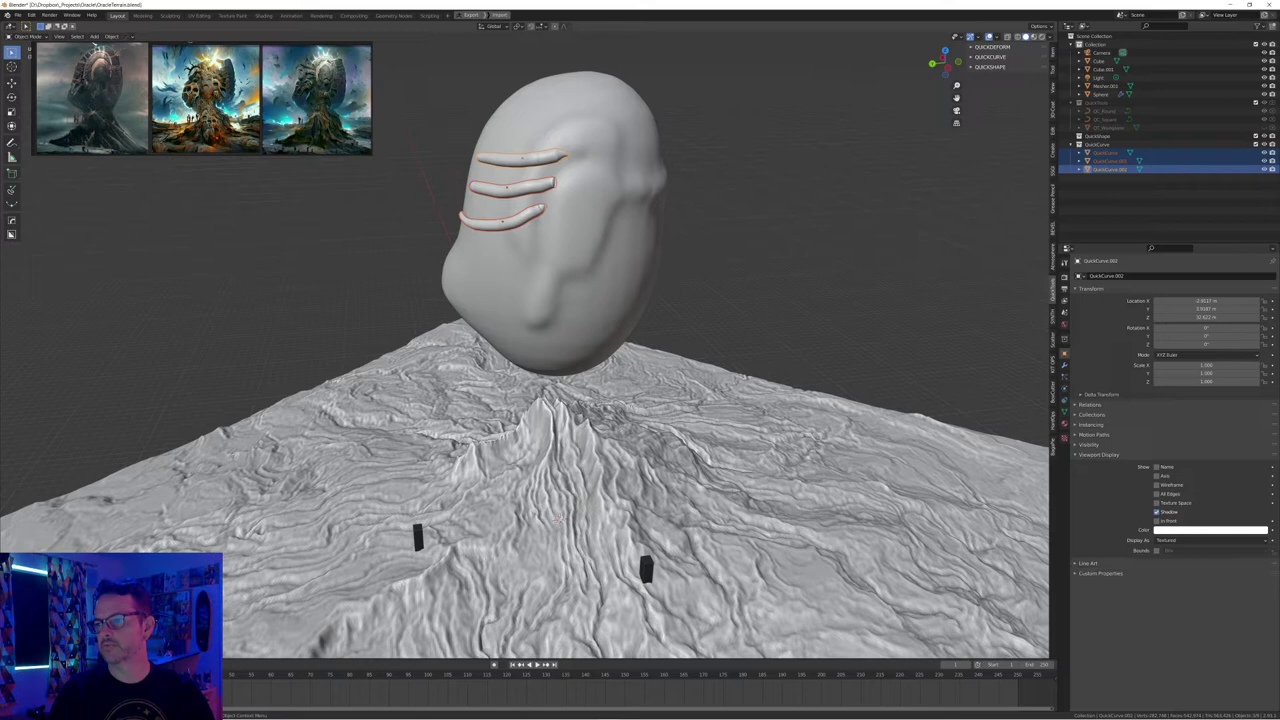
{"action": "left_click", "coordinate": [580, 270], "text": "shift"}
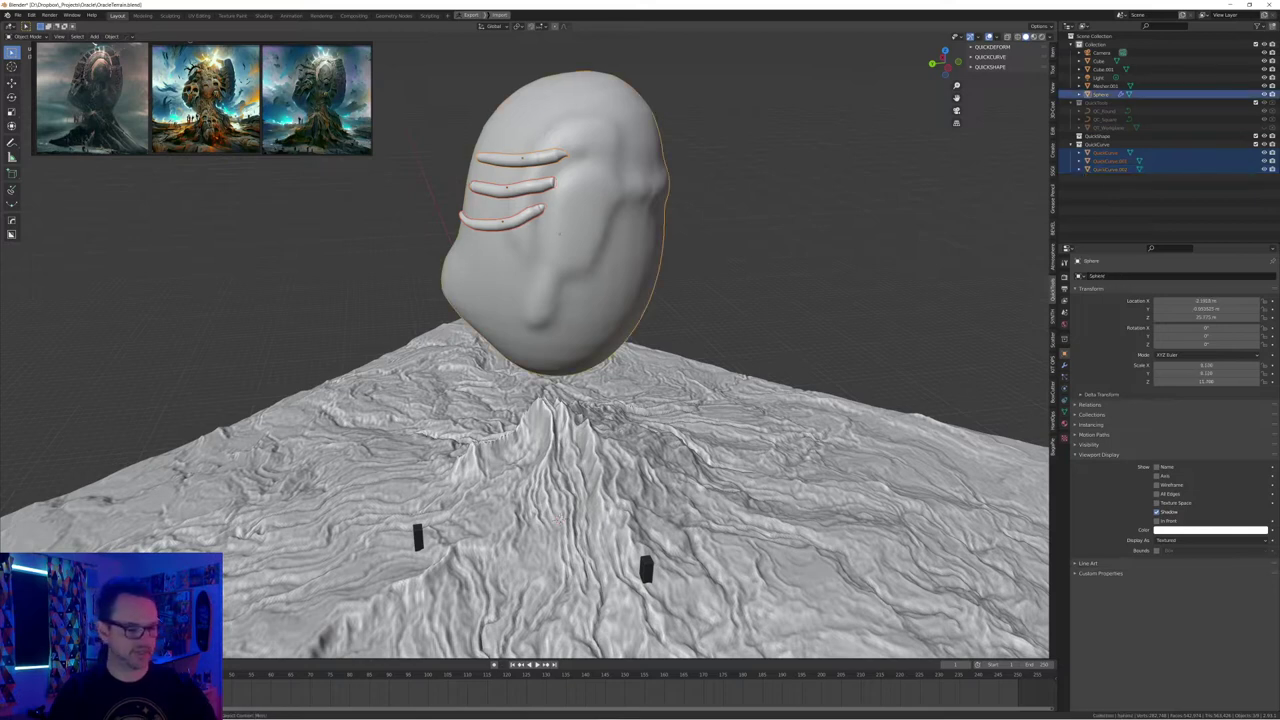
{"action": "key", "text": "ctrl+j"}
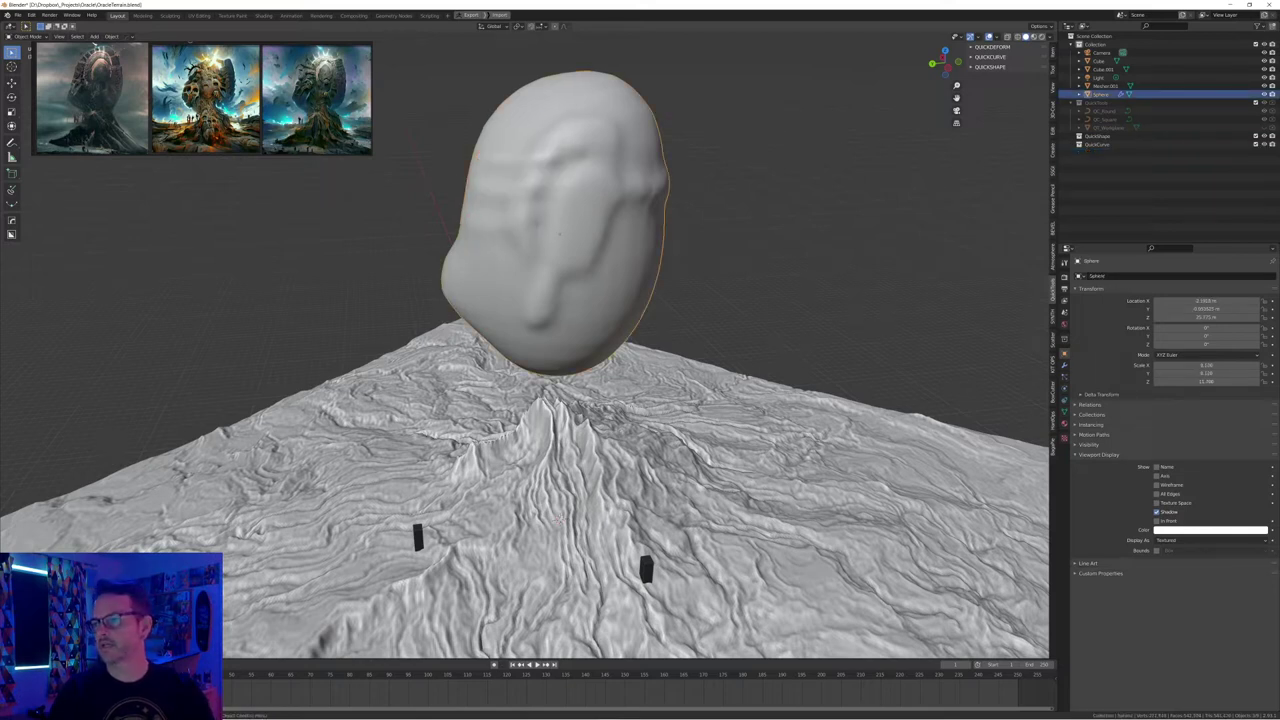
Lower the Factor of the head's quickSmooth modifier to about 0.2
{"action": "left_click", "coordinate": [1064, 365]}
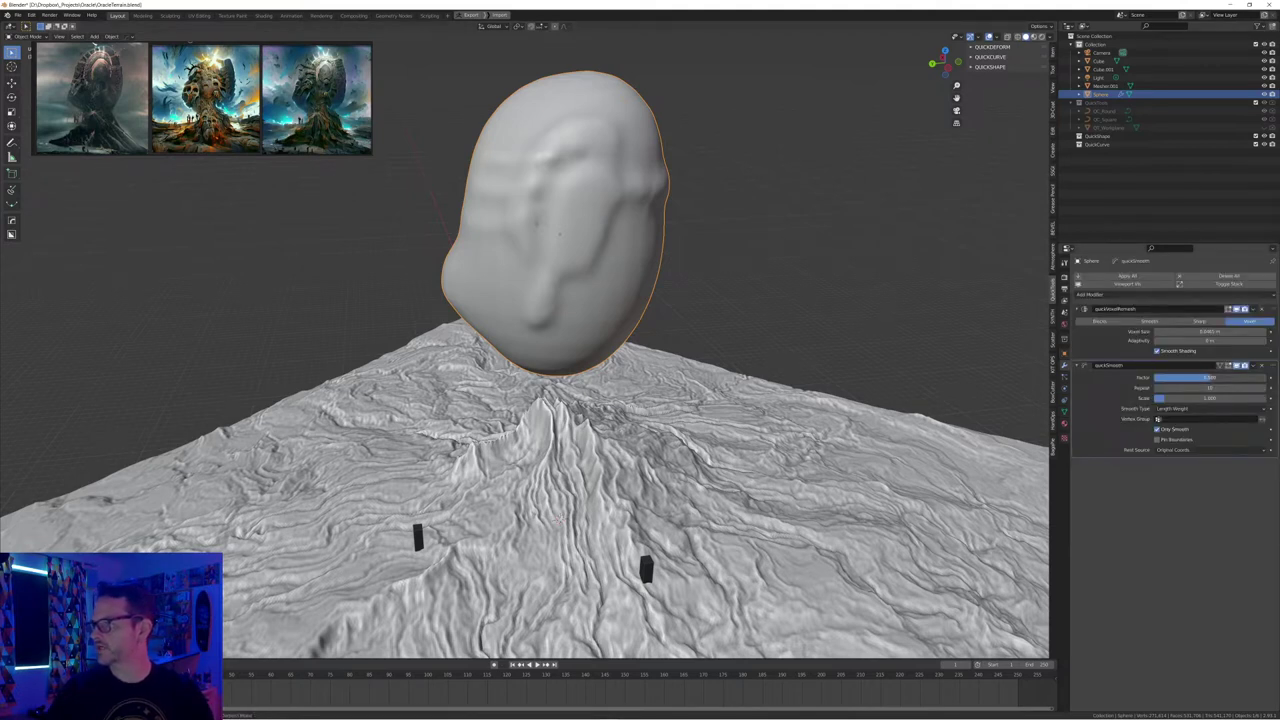
{"action": "left_click_drag", "start_coordinate": [1198, 378], "coordinate": [1183, 378]}
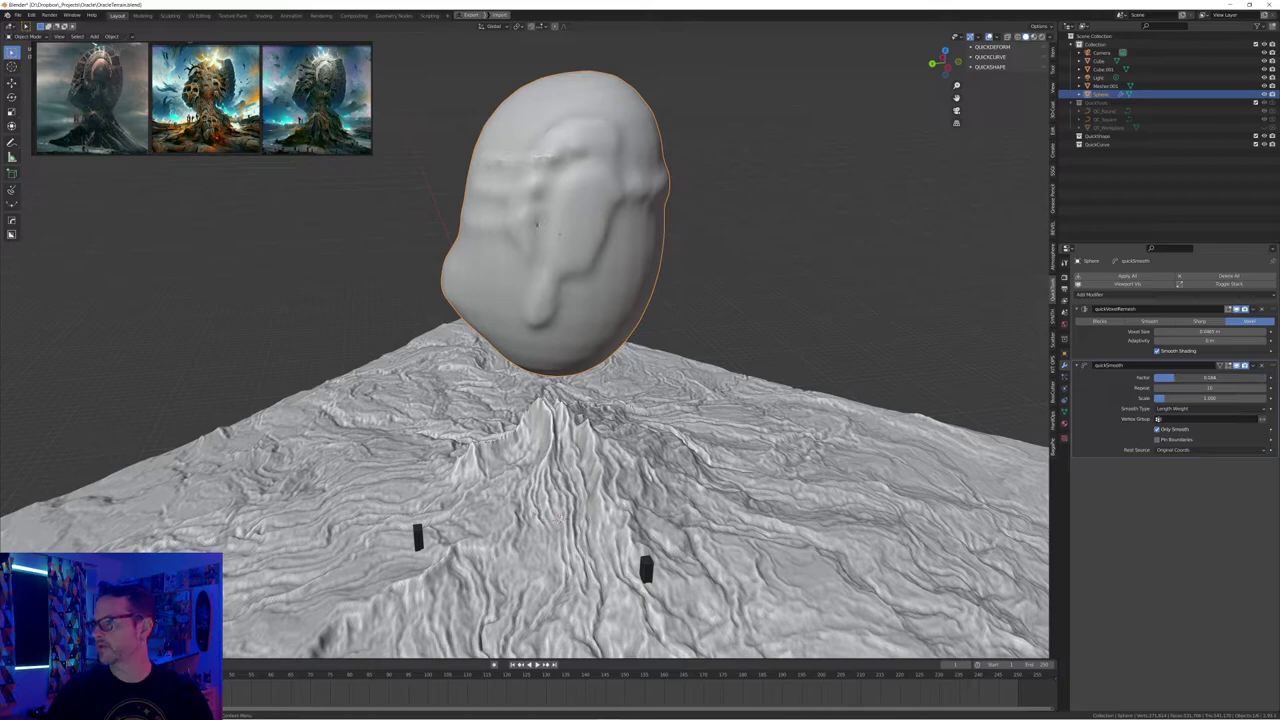
{"action": "middle_click_drag", "start_coordinate": [700, 380], "coordinate": [728, 402]}
{"action": "left_click_drag", "start_coordinate": [1200, 378], "coordinate": [1199, 378]}
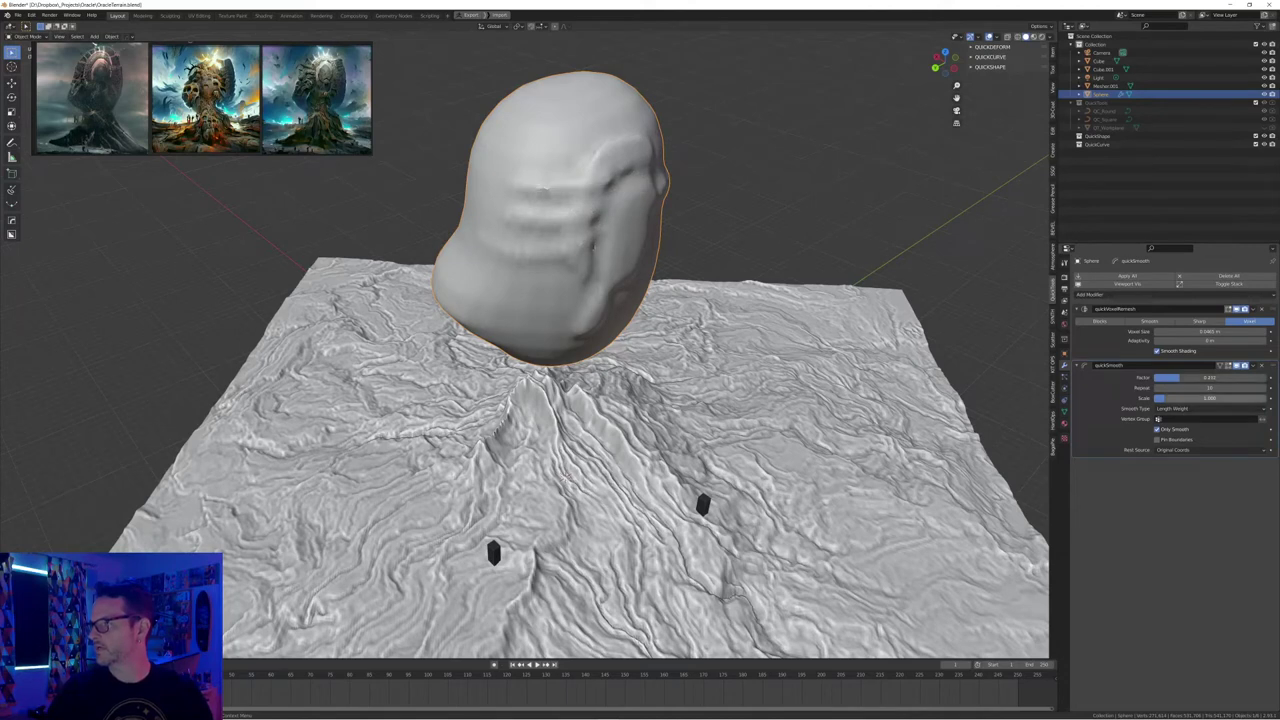
Remove the quickSmooth and quickVoxelRemesh modifiers from the head
{"action": "left_click", "coordinate": [1262, 366]}
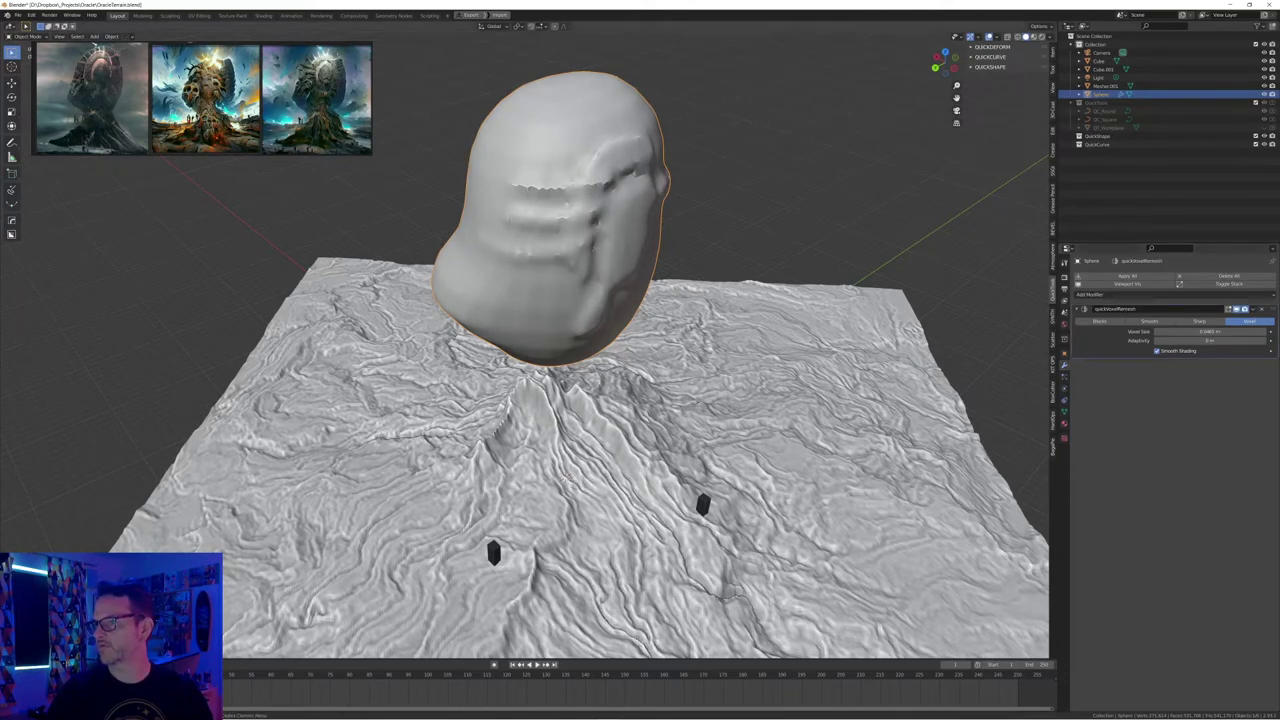
{"action": "left_click", "coordinate": [1200, 331]}
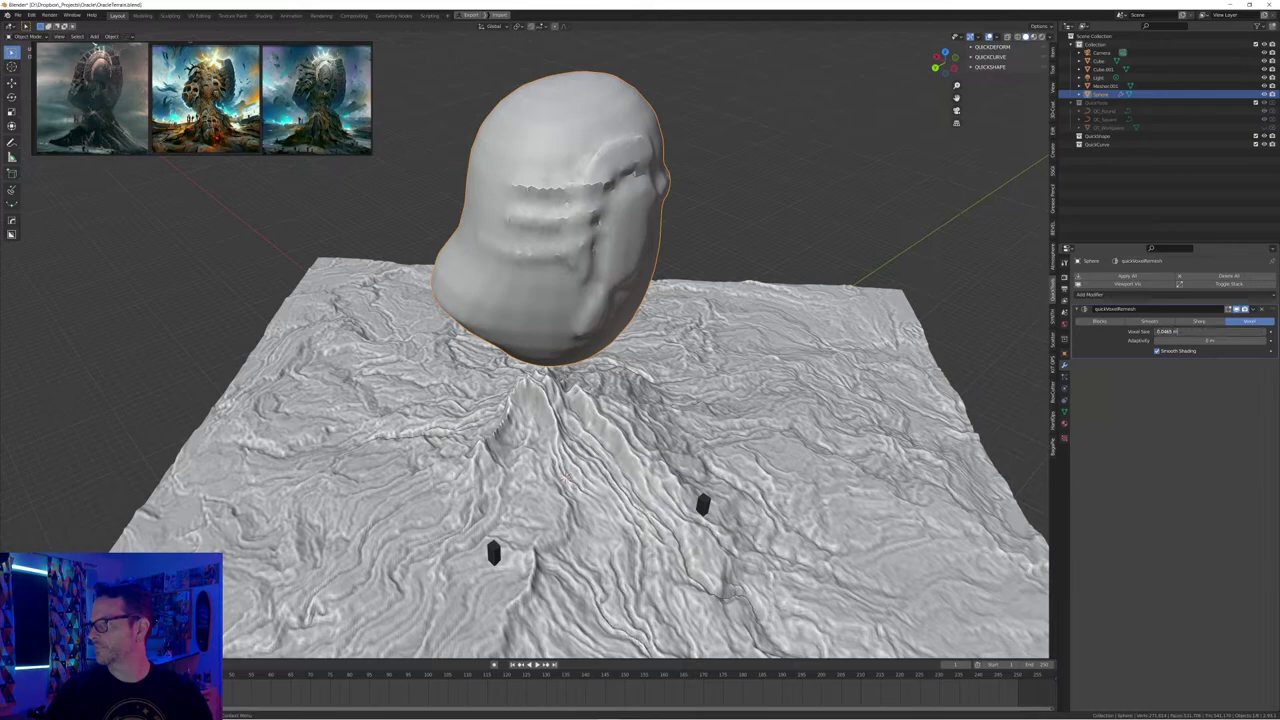
{"action": "key", "text": "Escape"}
{"action": "middle_click_drag", "start_coordinate": [700, 380], "coordinate": [644, 369]}
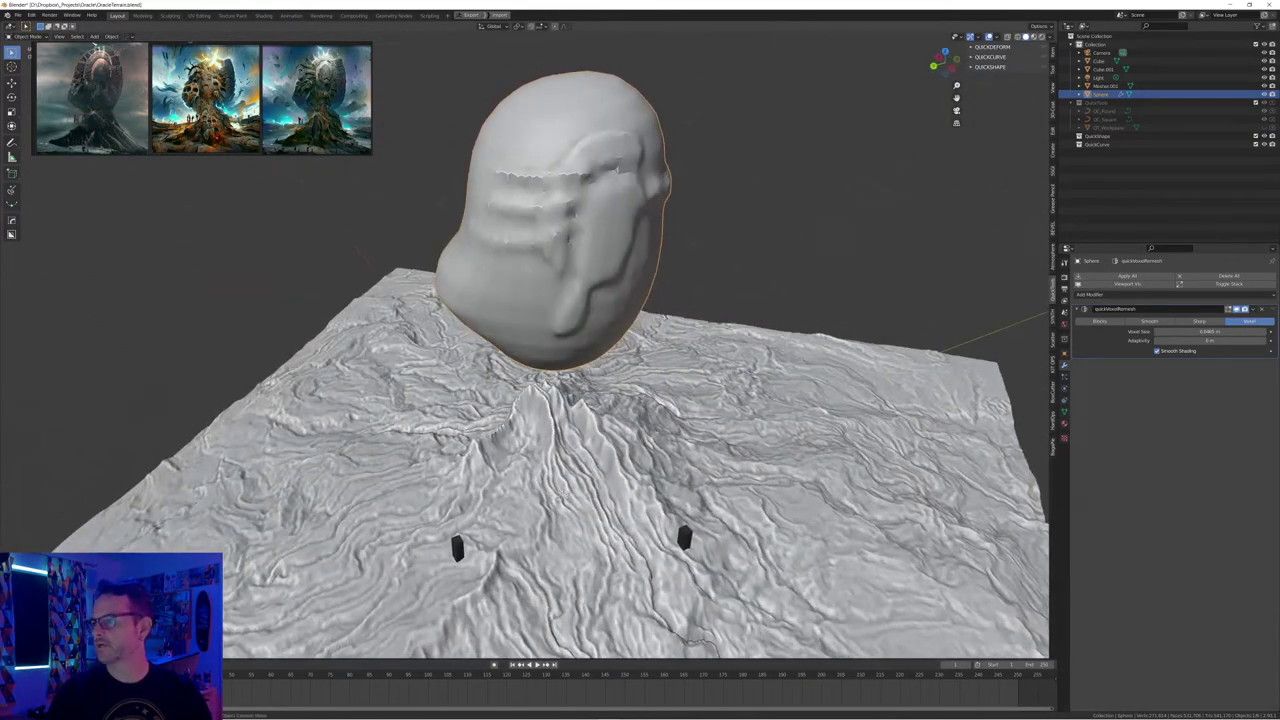
{"action": "left_click", "coordinate": [1262, 309]}
Voxel-remesh the head again with a voxel size of about 0.0175 m
{"action": "middle_click_drag", "start_coordinate": [760, 350], "coordinate": [698, 327]}
{"action": "left_click_drag", "start_coordinate": [748, 394], "coordinate": [767, 376], "text": "alt"}
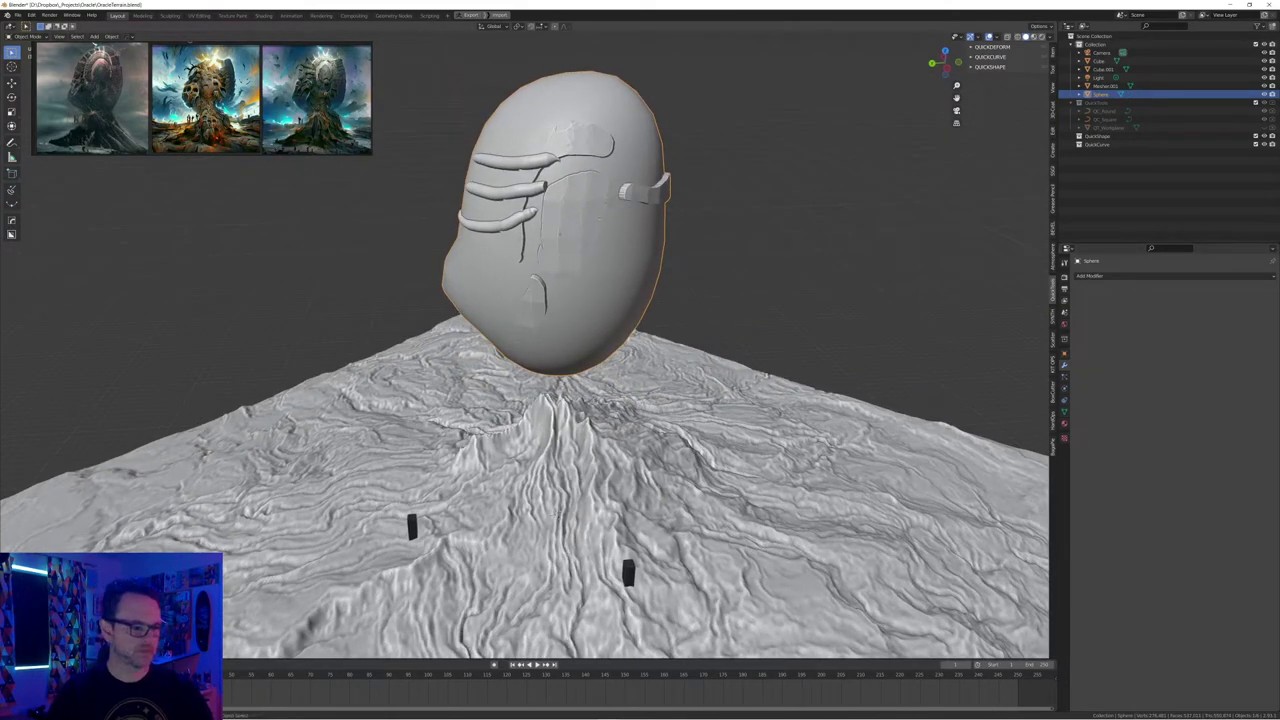
{"action": "key", "text": "shift+r"}
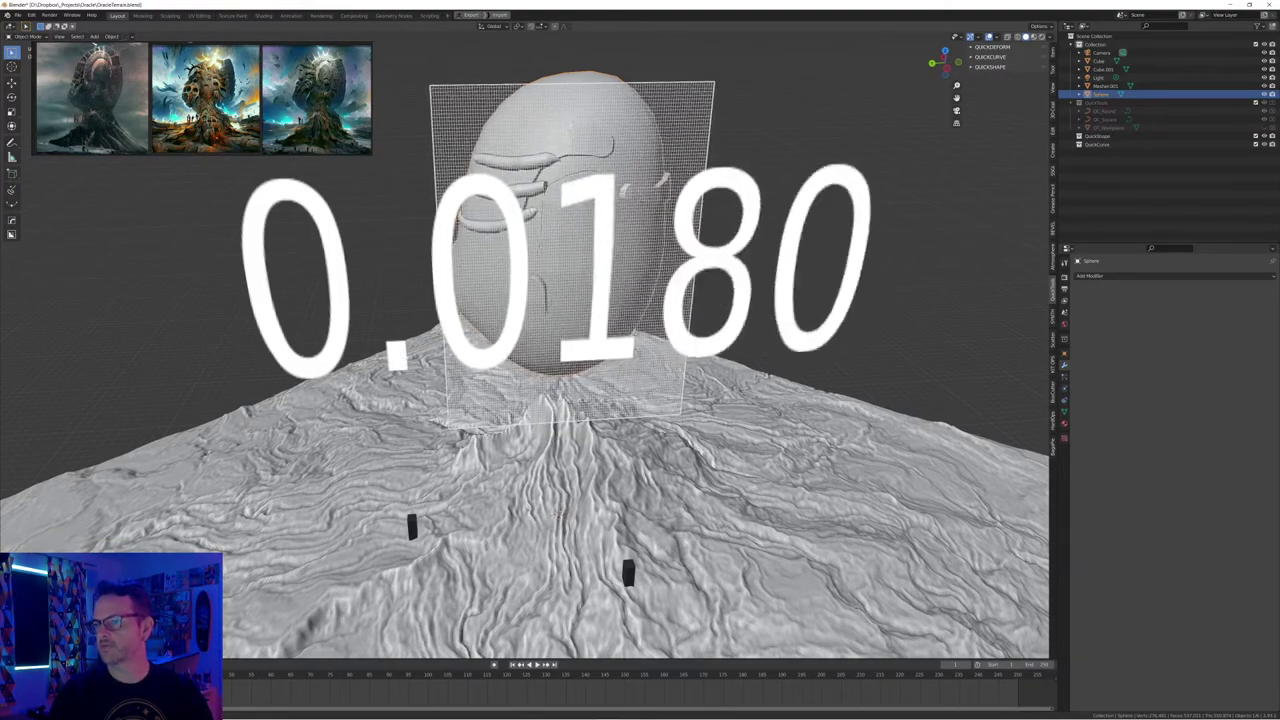
{"action": "left_click", "coordinate": [767, 376]}
Smooth the remeshed head with Quick Smooth and save the file
{"action": "scroll", "coordinate": [767, 376], "scroll_direction": "up", "scroll_amount": 3}
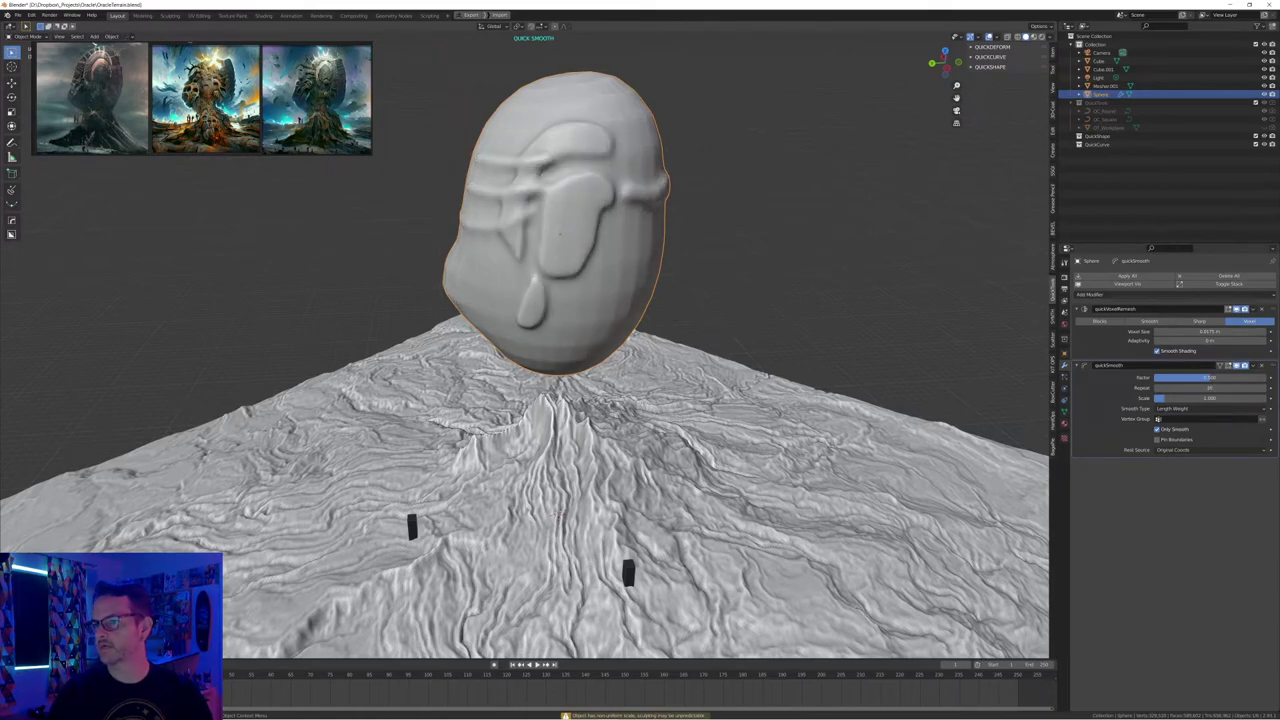
{"action": "middle_click_drag", "start_coordinate": [752, 415], "coordinate": [795, 428]}
{"action": "key", "text": "ctrl+s"}
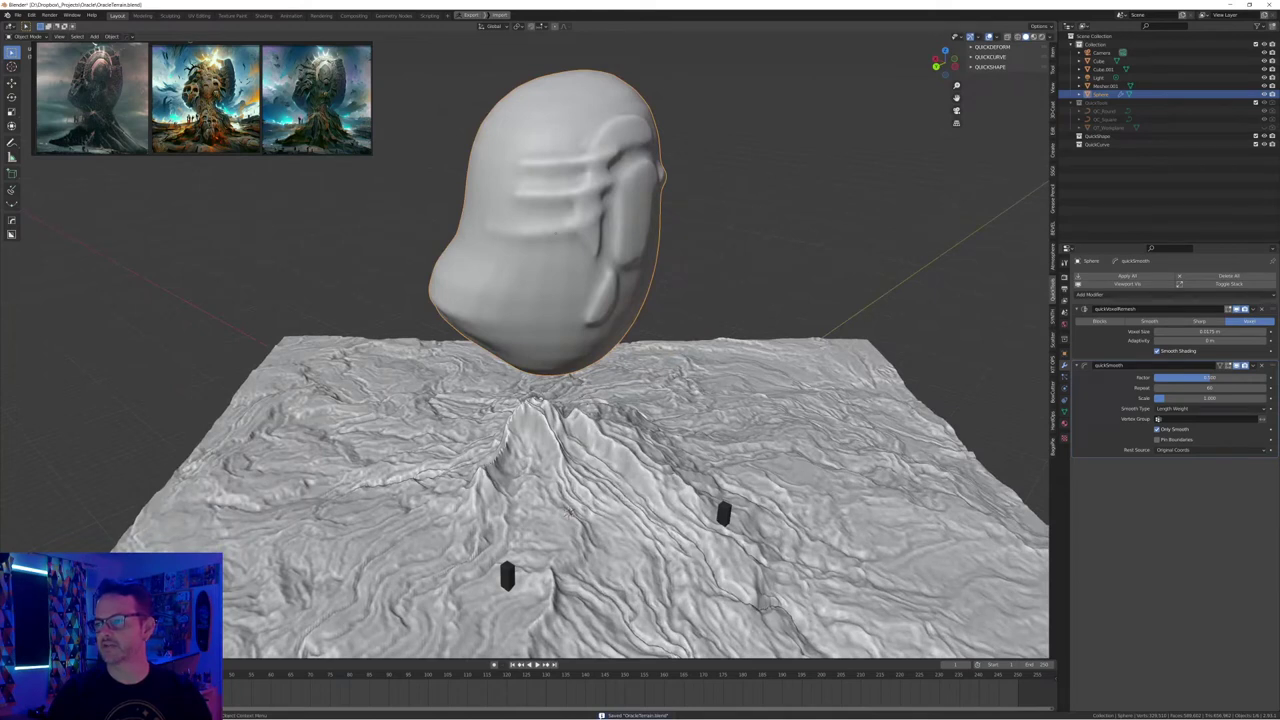
Start Quick Curve and draw three short upright tubes side by side on the bulging lower side of the head
{"action": "key", "text": "ctrl+shift+c"}
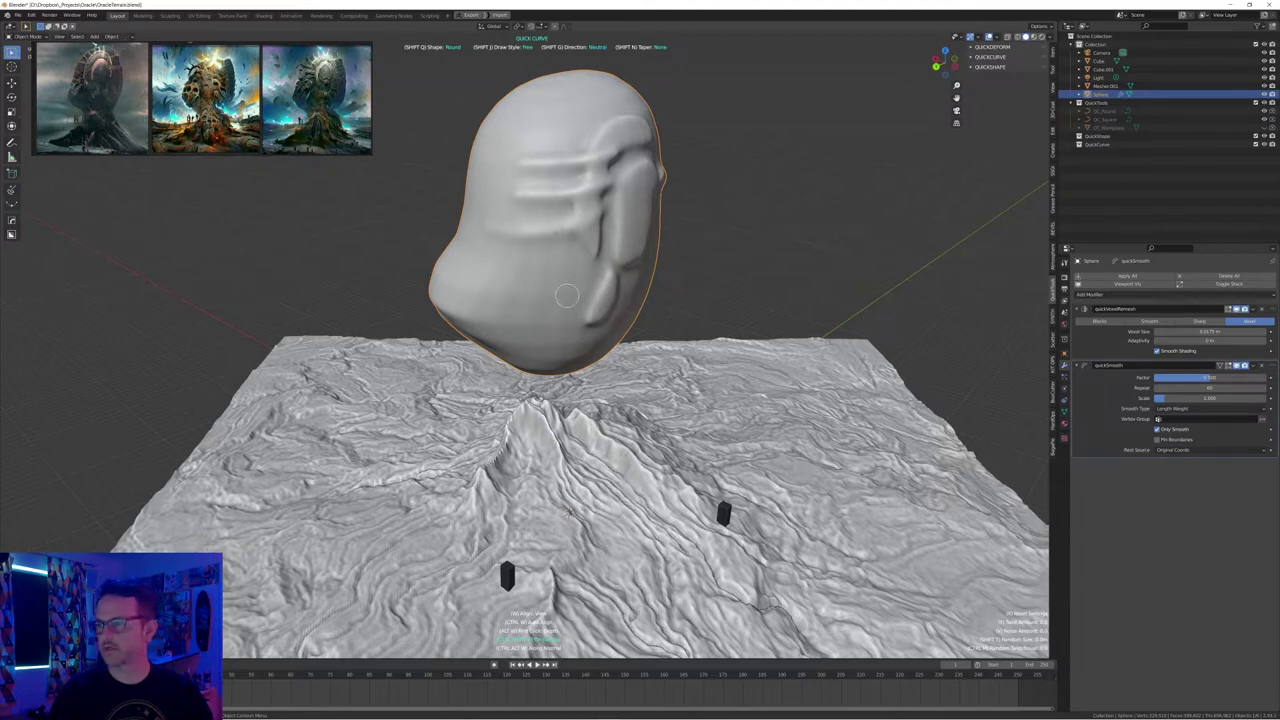
{"action": "middle_click_drag", "start_coordinate": [720, 259], "coordinate": [708, 247]}
{"action": "key", "text": "w"}
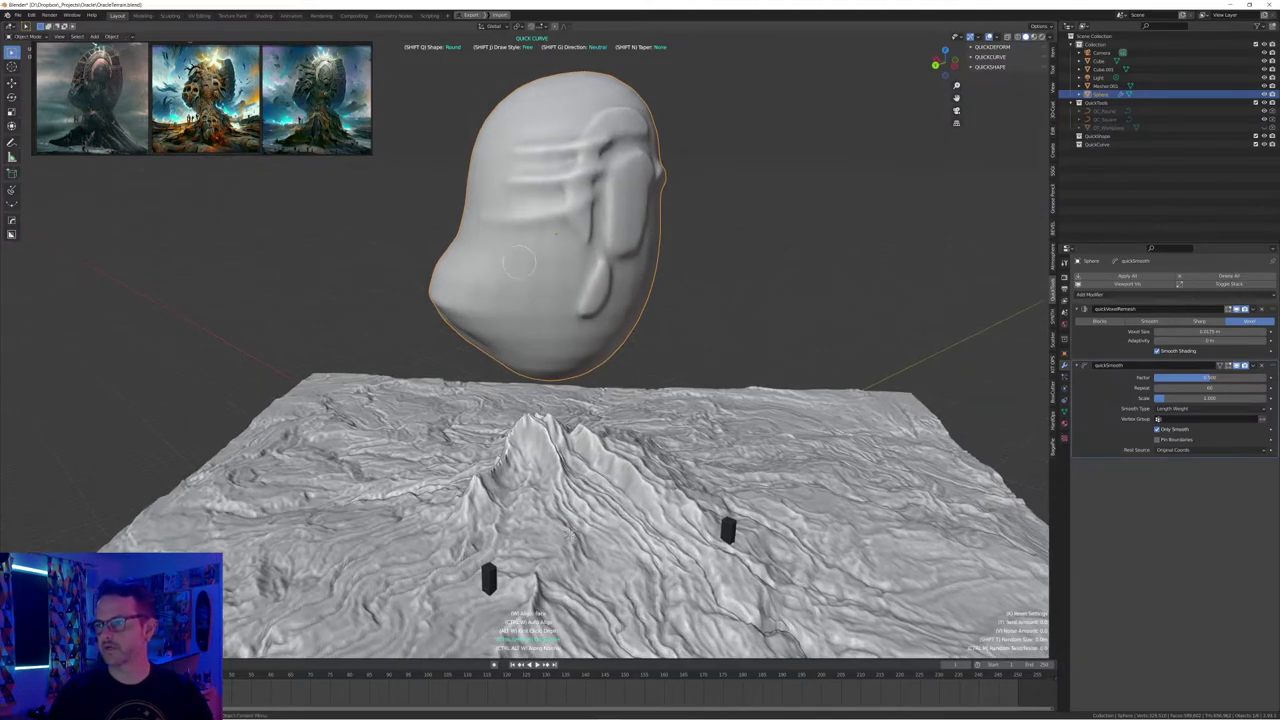
{"action": "left_click_drag", "start_coordinate": [467, 341], "coordinate": [557, 255]}
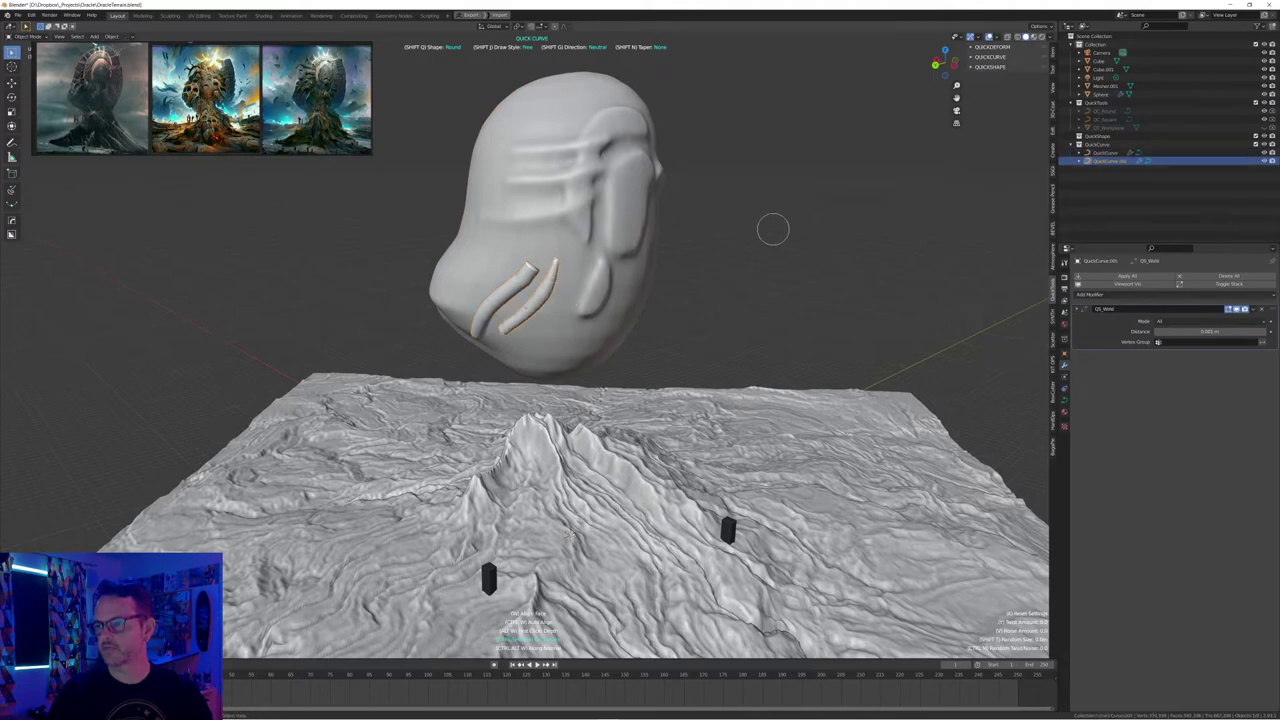
{"action": "middle_click_drag", "start_coordinate": [769, 232], "coordinate": [789, 235]}
{"action": "left_click_drag", "start_coordinate": [478, 282], "coordinate": [470, 350]}
{"action": "middle_click_drag", "start_coordinate": [518, 268], "coordinate": [726, 283]}
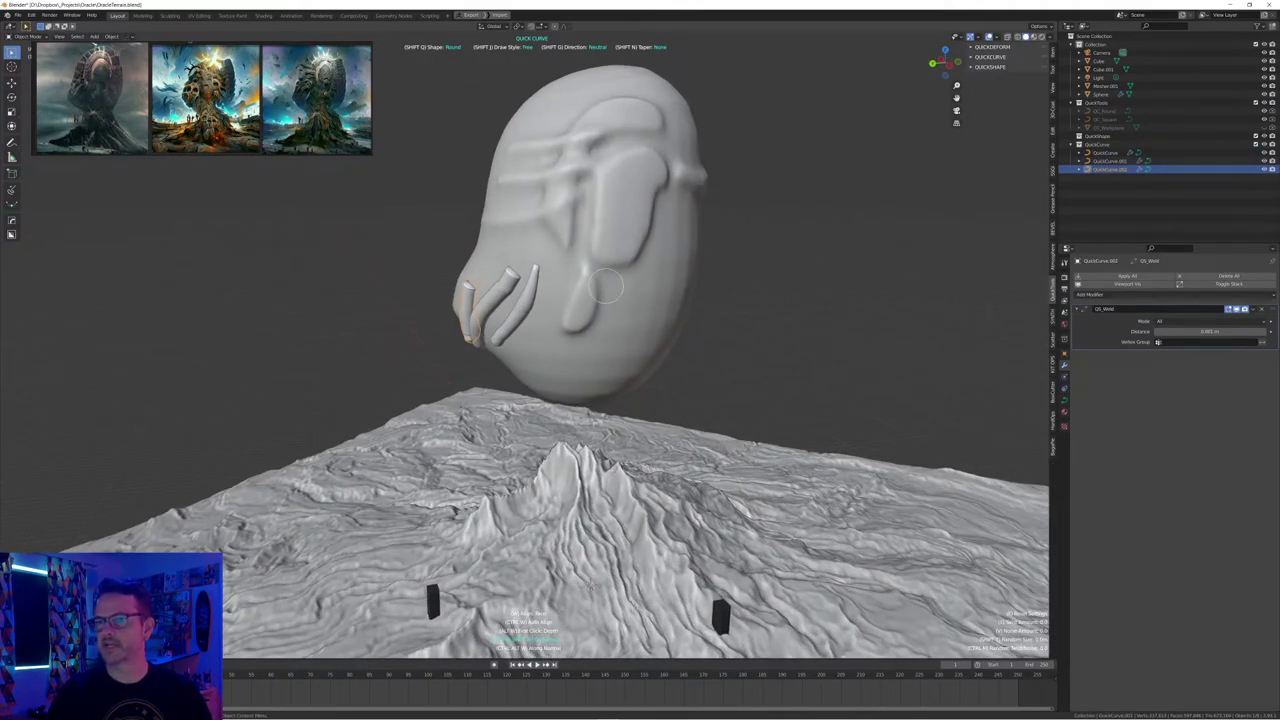
Draw curved tubes radiating outward from the lower edge of the face plate across the opposite cheek
{"action": "mouse_move", "coordinate": [602, 294]}
{"action": "left_mouse_down"}
{"action": "mouse_move", "coordinate": [648, 373]}
{"action": "mouse_move", "coordinate": [621, 288]}
{"action": "mouse_move", "coordinate": [658, 311]}
{"action": "left_mouse_up"}
{"action": "middle_click_drag", "start_coordinate": [762, 290], "coordinate": [705, 278]}
{"action": "left_click_drag", "start_coordinate": [621, 257], "coordinate": [725, 267]}
{"action": "left_click_drag", "start_coordinate": [738, 224], "coordinate": [741, 222]}
{"action": "middle_click_drag", "start_coordinate": [786, 285], "coordinate": [806, 283]}
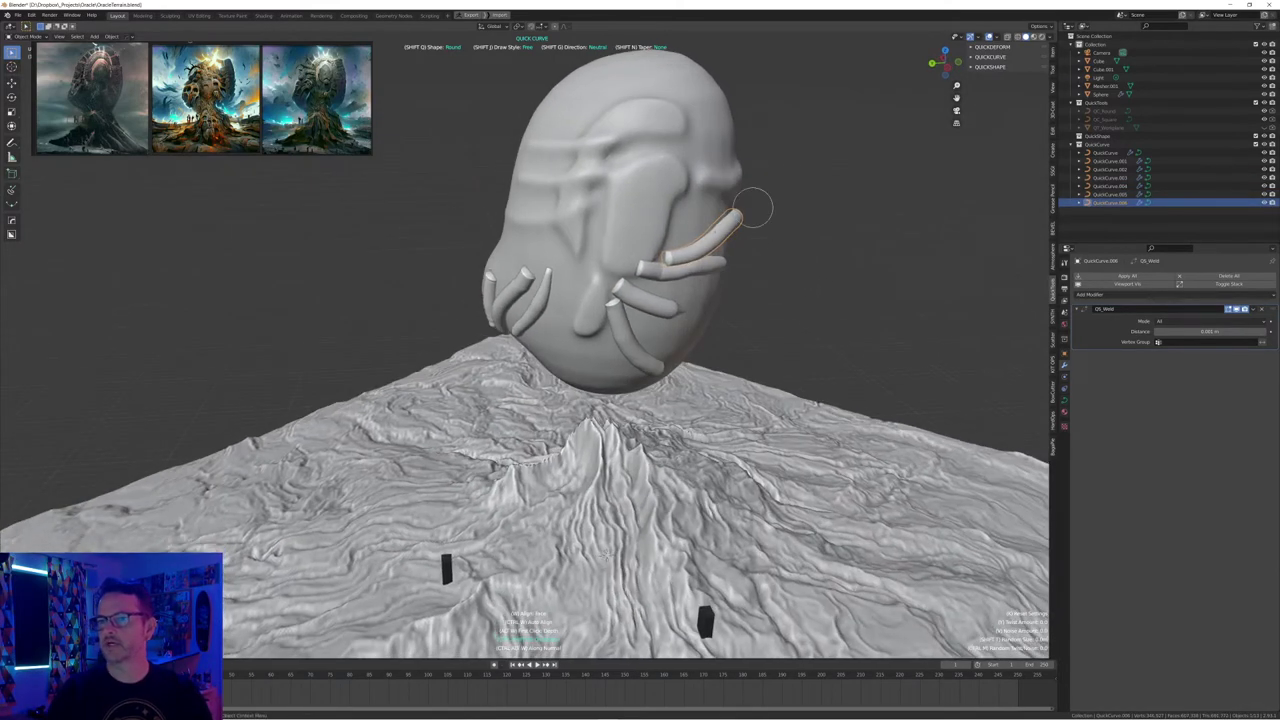
Draw more tubes beside the face plate's upper edge and extend the cheek tubes around the side of the head
{"action": "left_click_drag", "start_coordinate": [697, 156], "coordinate": [734, 119]}
{"action": "mouse_move", "coordinate": [713, 181]}
{"action": "left_mouse_down"}
{"action": "mouse_move", "coordinate": [733, 140]}
{"action": "mouse_move", "coordinate": [672, 239]}
{"action": "left_mouse_up"}
{"action": "middle_click_drag", "start_coordinate": [790, 274], "coordinate": [706, 270]}
{"action": "left_click_drag", "start_coordinate": [690, 319], "coordinate": [816, 298]}
{"action": "left_click_drag", "start_coordinate": [742, 280], "coordinate": [841, 281]}
{"action": "middle_click_drag", "start_coordinate": [862, 305], "coordinate": [900, 314]}
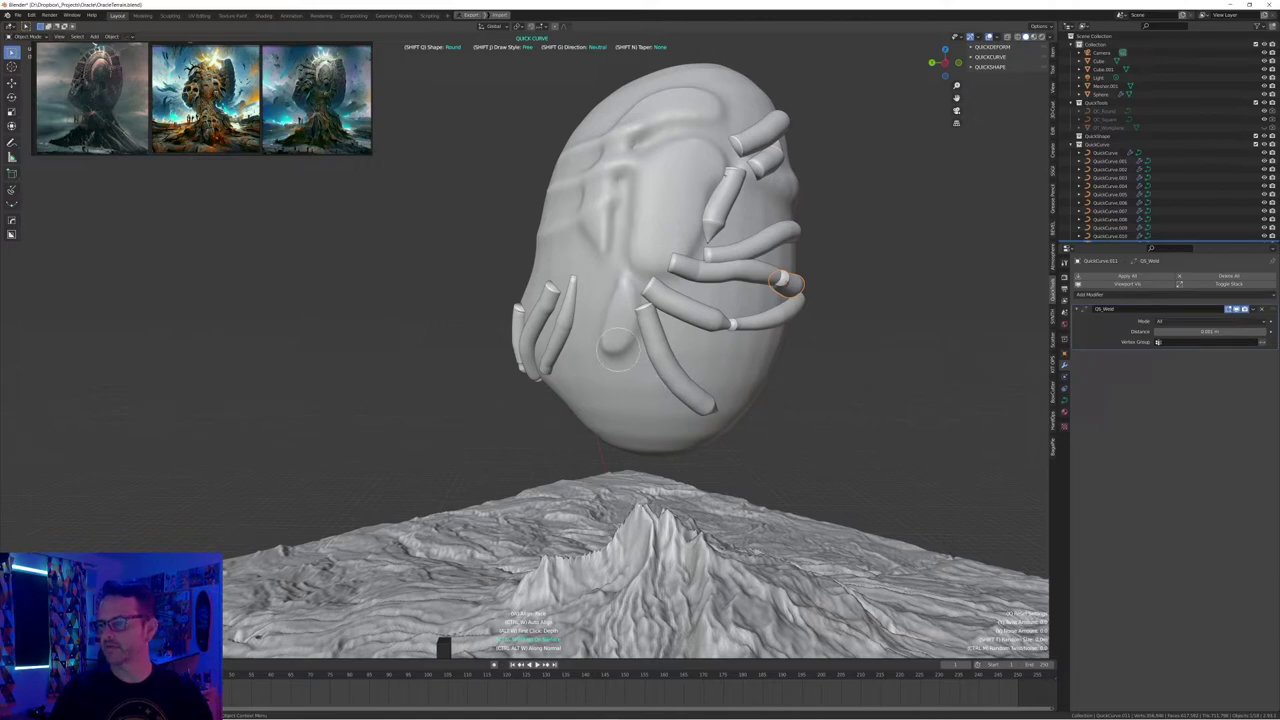
Draw four tubes fanning from the brow plate over the top of the head, and leave Quick Curve
{"action": "middle_click_drag", "start_coordinate": [802, 345], "coordinate": [803, 351]}
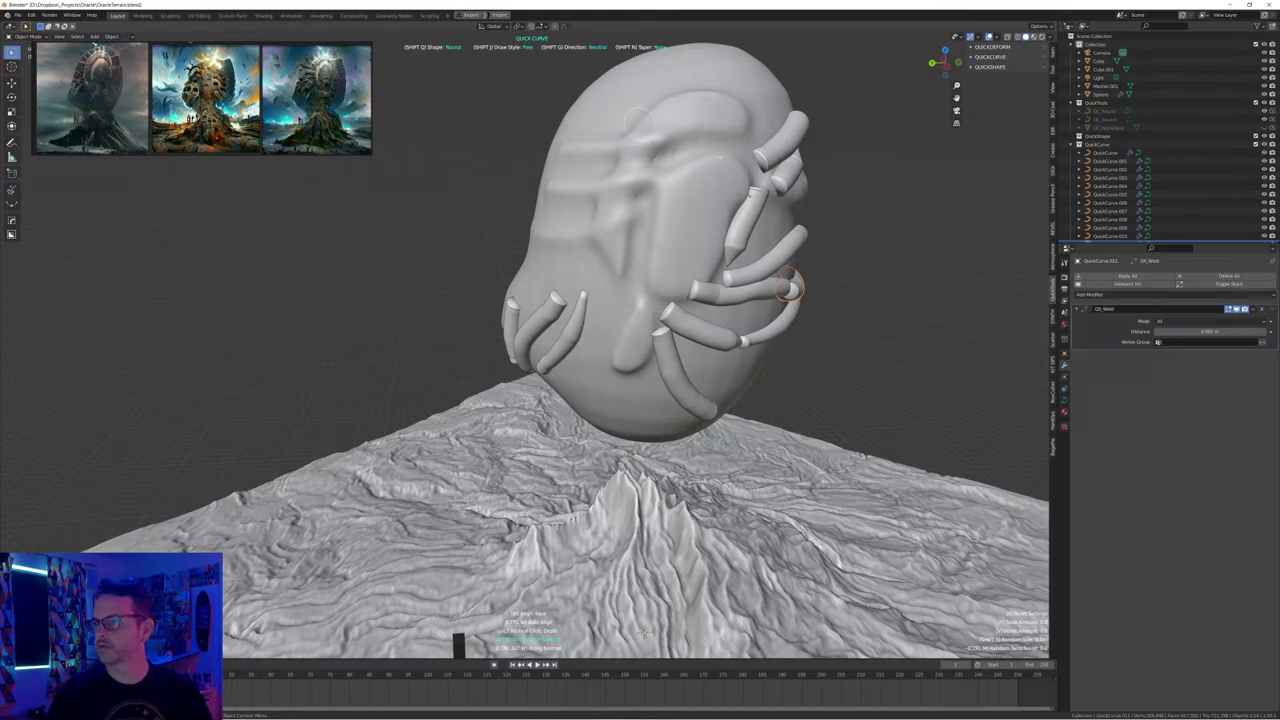
{"action": "left_click_drag", "start_coordinate": [579, 96], "coordinate": [649, 131]}
{"action": "left_click_drag", "start_coordinate": [608, 66], "coordinate": [672, 108]}
{"action": "left_click_drag", "start_coordinate": [652, 45], "coordinate": [679, 110]}
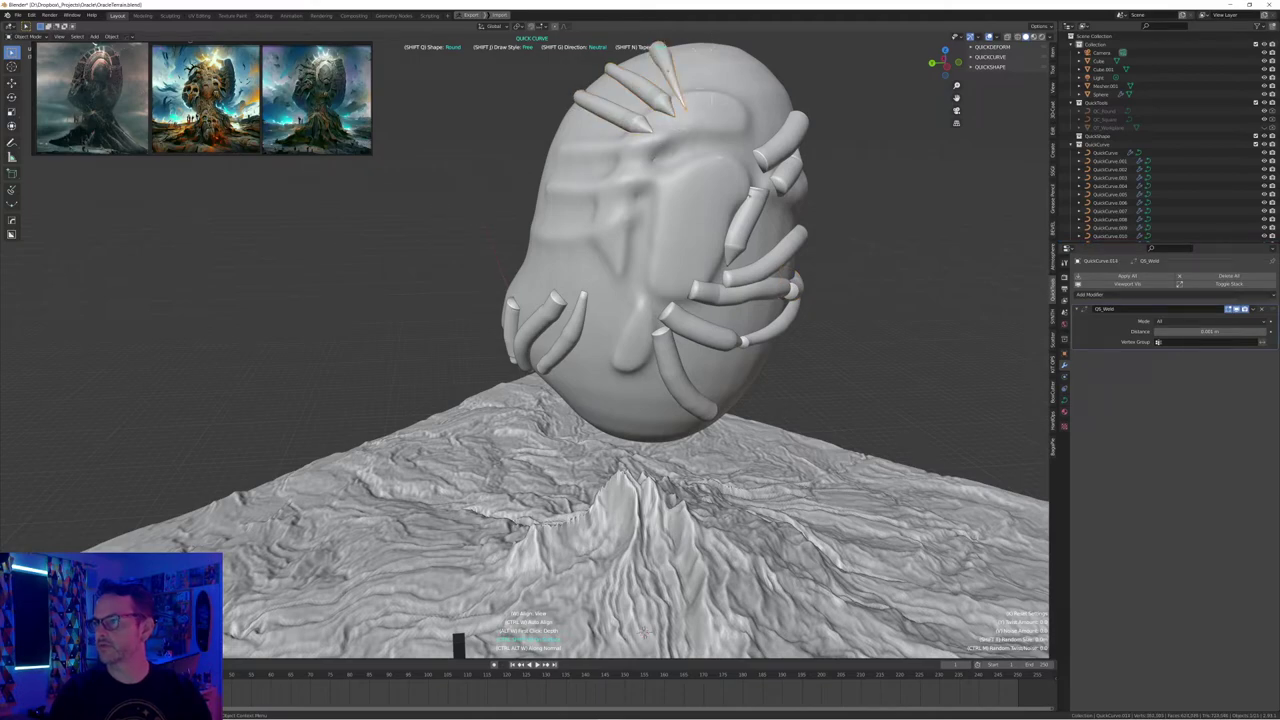
{"action": "left_click_drag", "start_coordinate": [719, 53], "coordinate": [692, 102]}
{"action": "mouse_move", "coordinate": [866, 118]}
{"action": "middle_mouse_down"}
{"action": "mouse_move", "coordinate": [858, 195]}
{"action": "mouse_move", "coordinate": [863, 115]}
{"action": "middle_mouse_up"}
{"action": "right_click", "coordinate": [863, 186]}
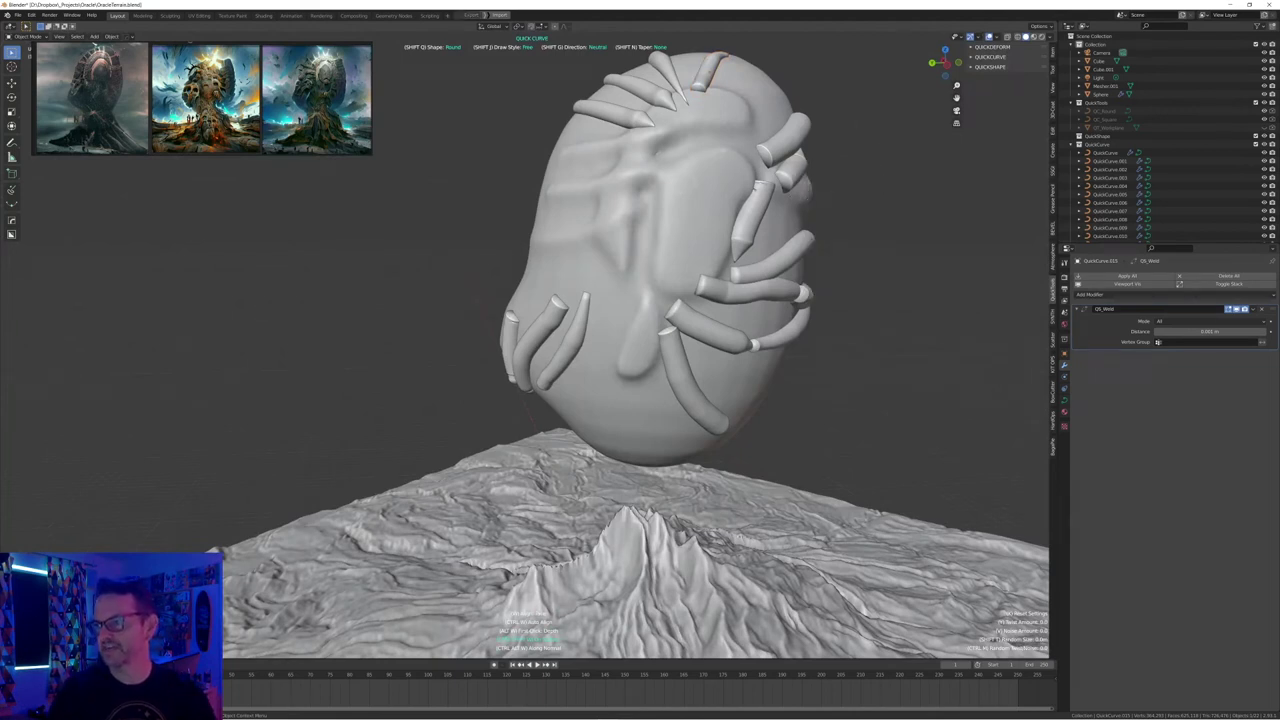
{"action": "key", "text": "Escape"}
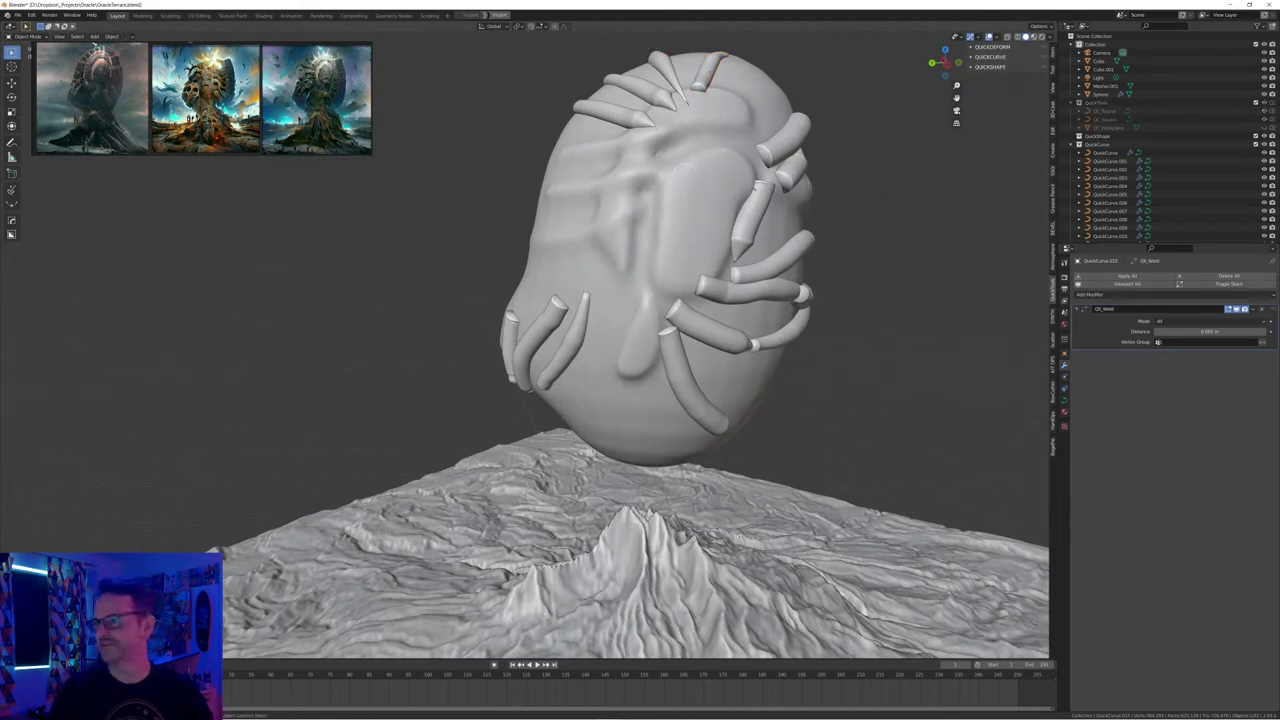
Try to convert all the new curves together with the head using Visual Geometry to Mesh
{"action": "left_click", "coordinate": [787, 139]}
{"action": "key", "text": "alt+a"}
{"action": "left_click_drag", "start_coordinate": [469, 50], "coordinate": [915, 406]}
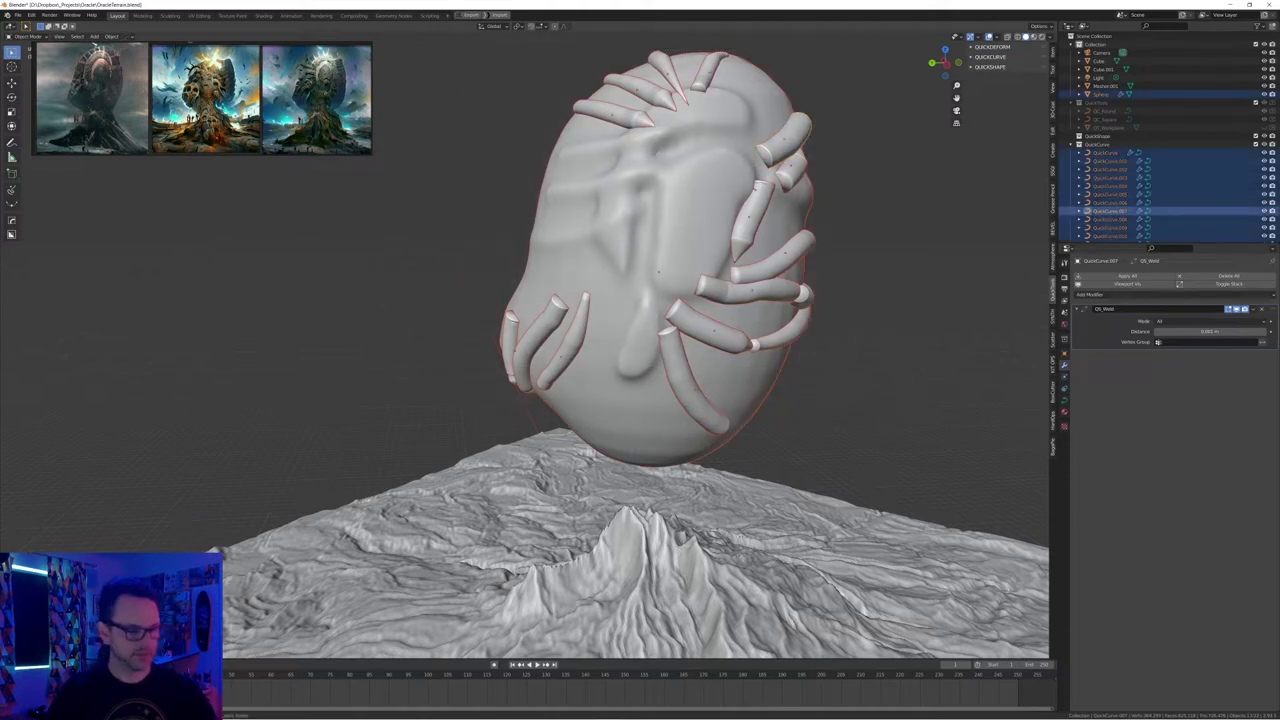
{"action": "left_click", "coordinate": [640, 270], "text": "shift"}
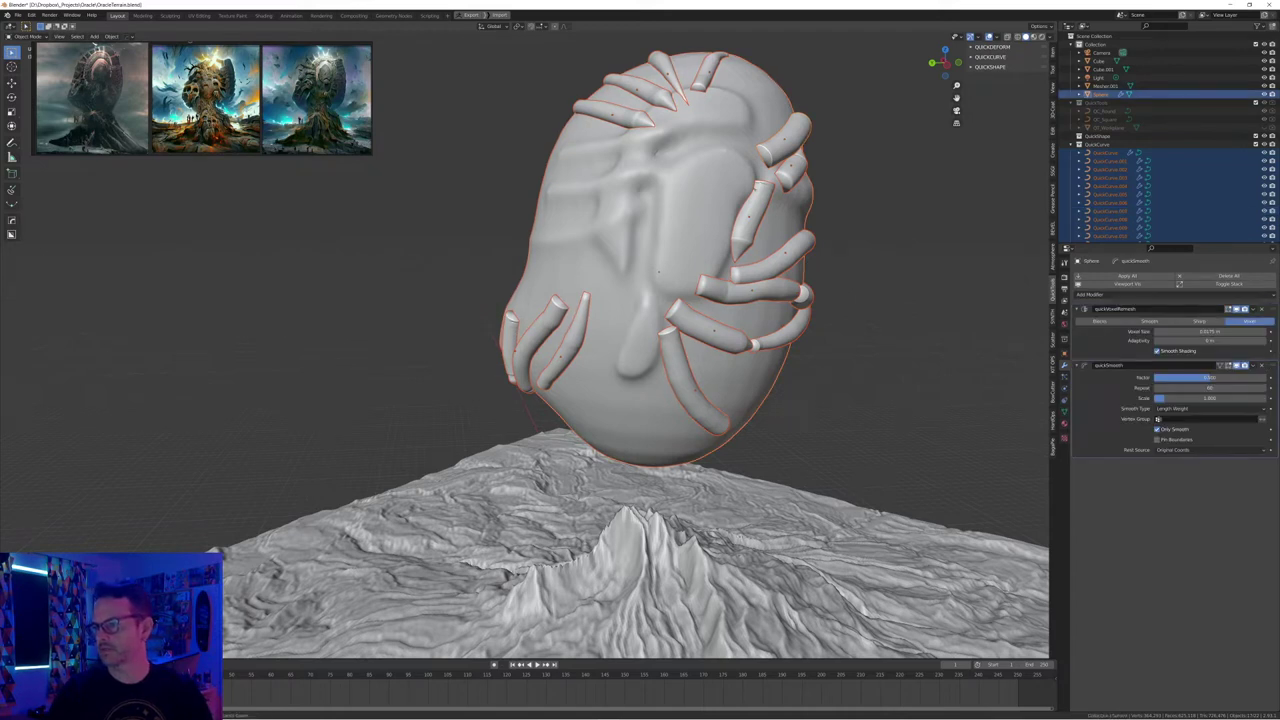
{"action": "key", "text": "ctrl+a"}
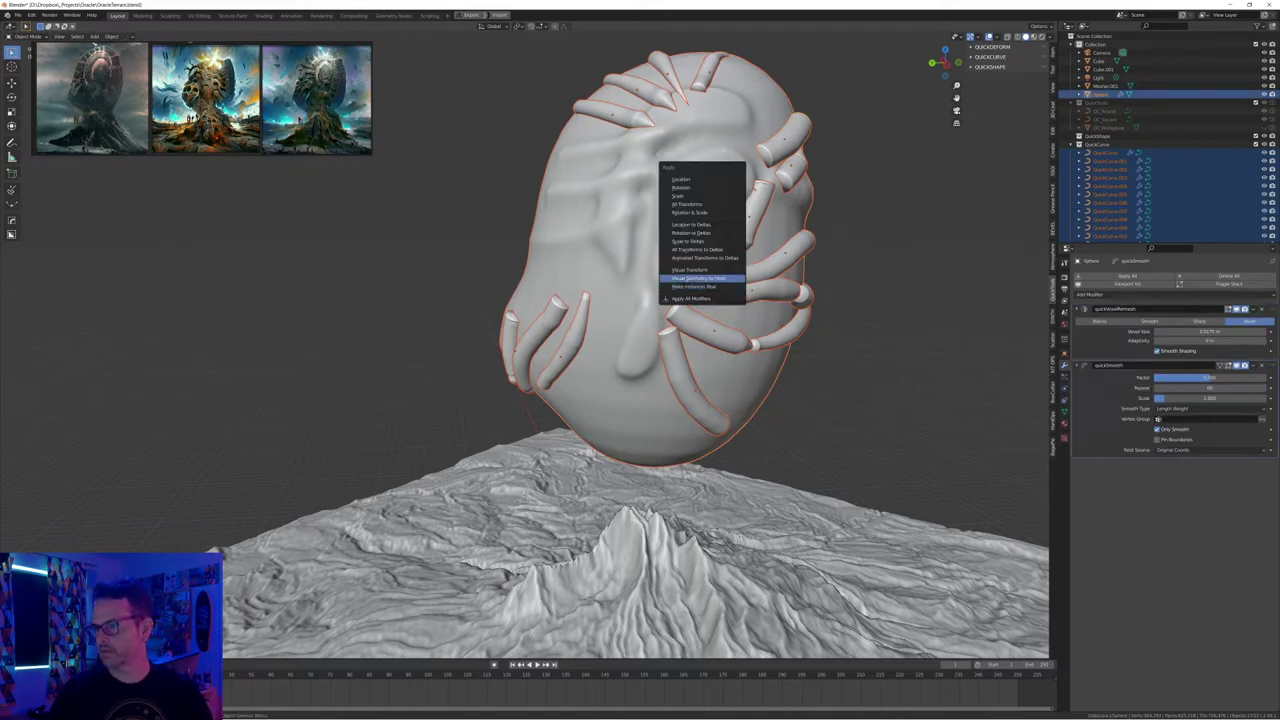
{"action": "left_click", "coordinate": [698, 277]}
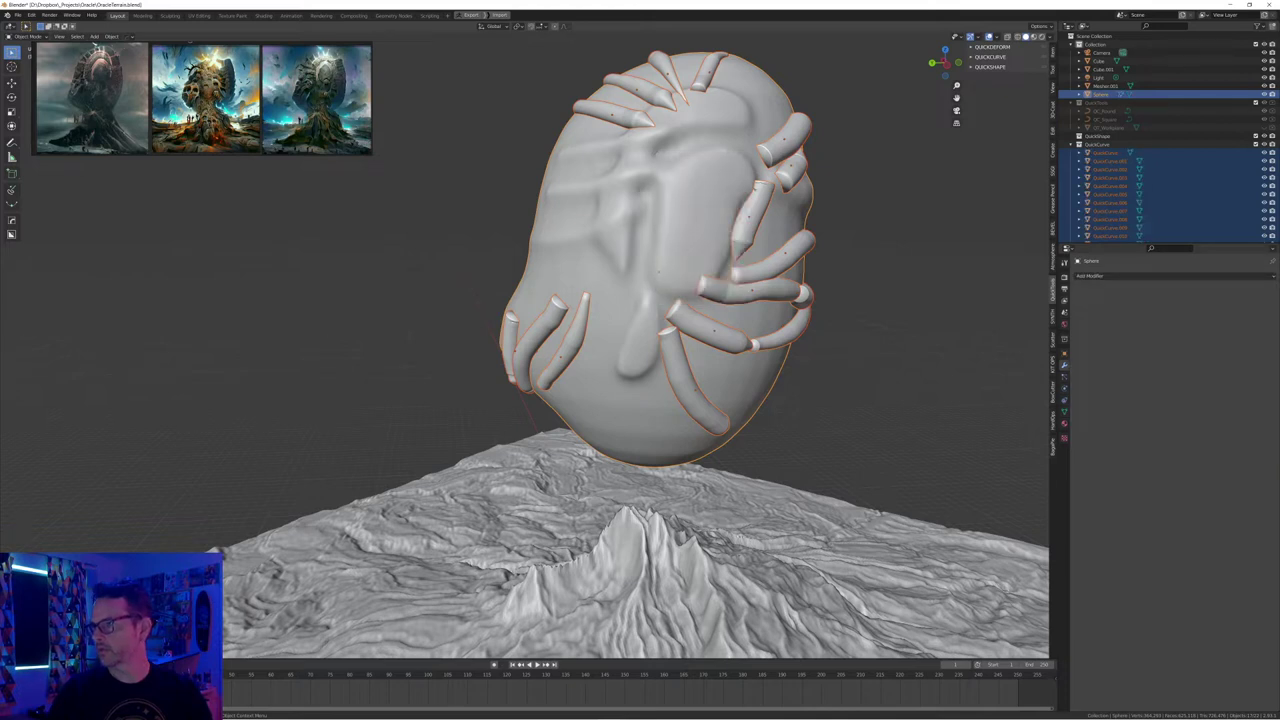
Undo the mesh conversion of the curves and the head, including the selection changes made after it
{"action": "key", "text": "alt+a"}
{"action": "left_click", "coordinate": [640, 270]}
{"action": "left_click", "coordinate": [752, 291]}
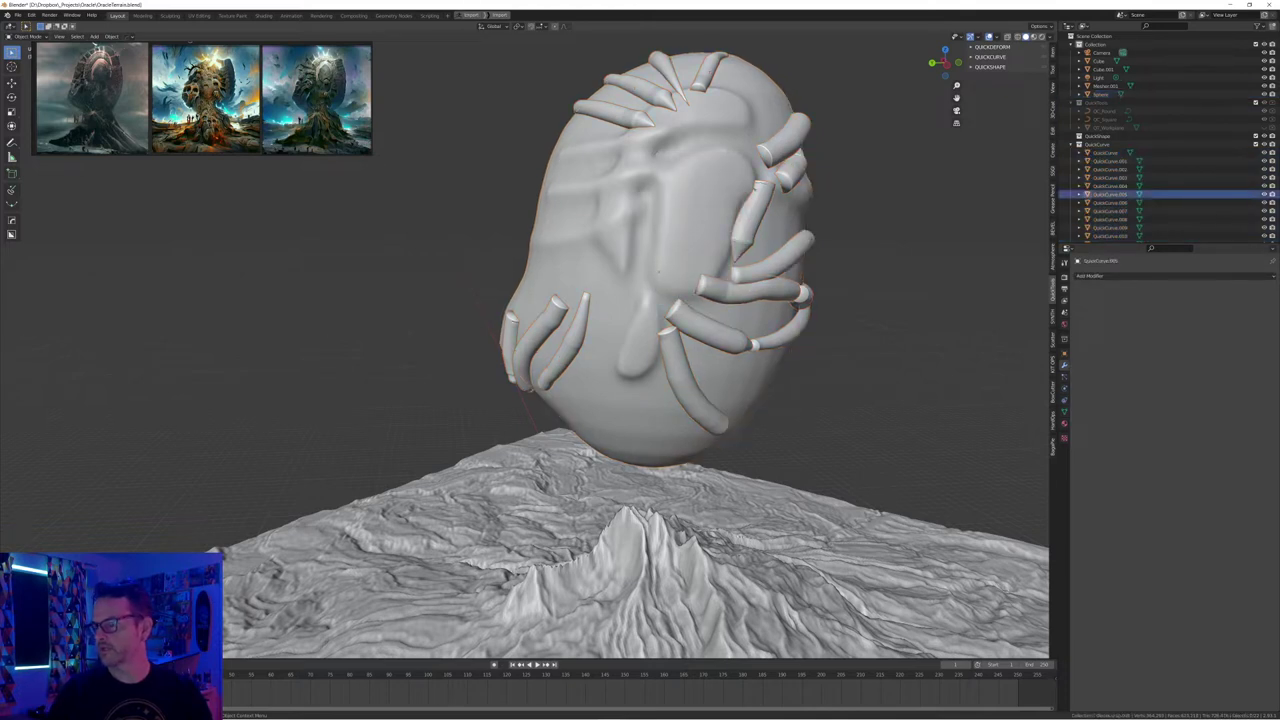
{"action": "key", "text": "ctrl+z"}
{"action": "key", "text": "ctrl+z"}
{"action": "key", "text": "ctrl+z"}
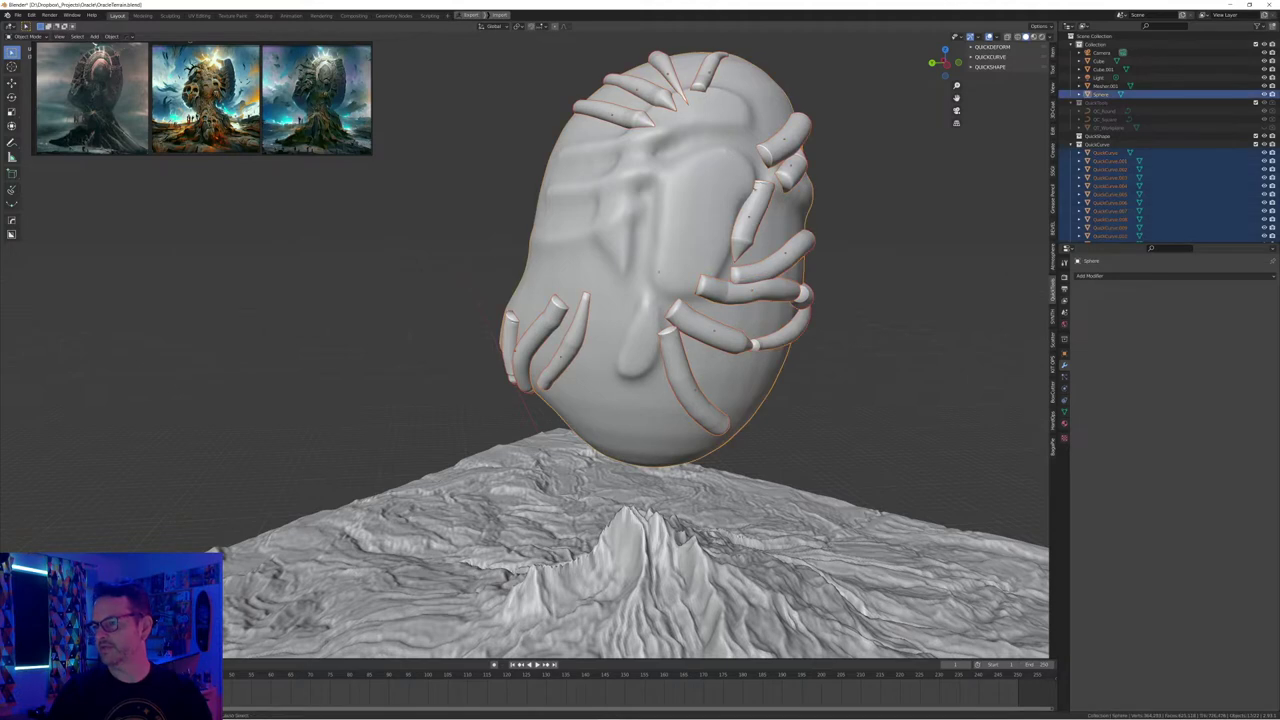
{"action": "key", "text": "ctrl+z"}
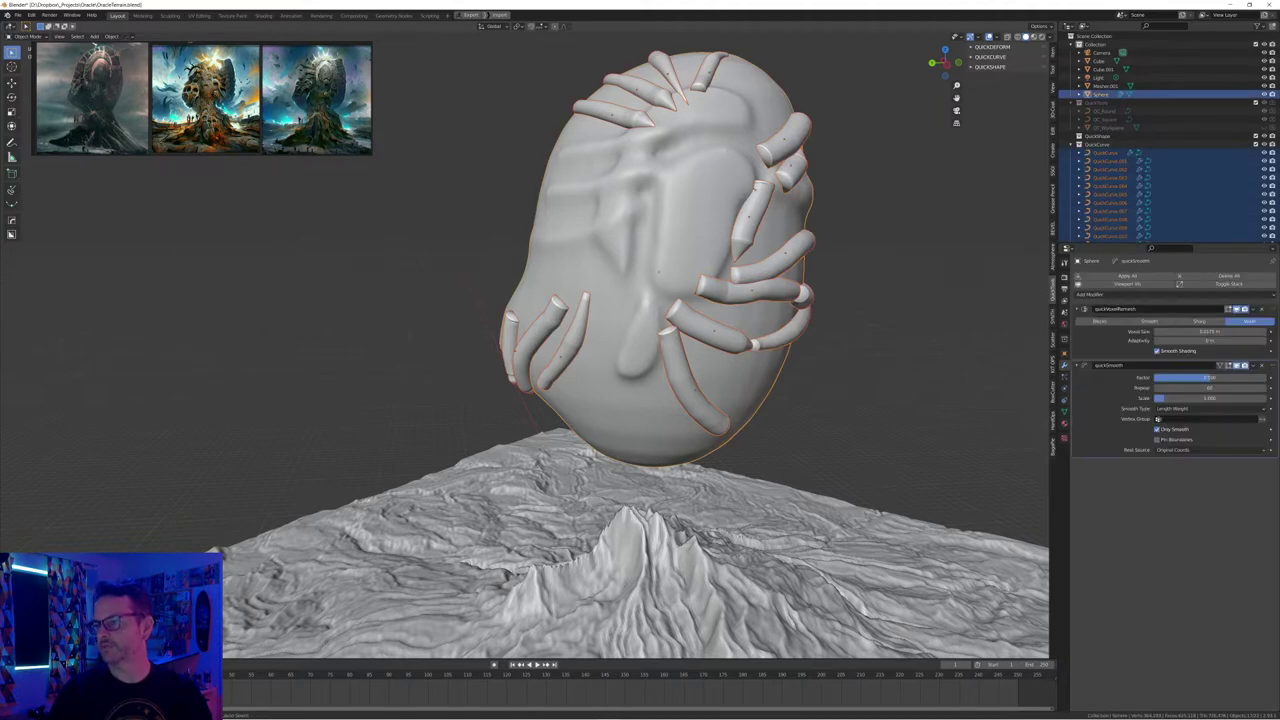
Select all the new curves without the head and join them into a single curve object
{"action": "left_click", "coordinate": [1108, 211]}
{"action": "left_click", "coordinate": [712, 328]}
{"action": "left_click", "coordinate": [692, 388], "text": "shift"}
{"action": "left_click", "coordinate": [788, 332], "text": "shift"}
{"action": "left_click", "coordinate": [748, 291], "text": "shift"}
{"action": "left_click", "coordinate": [783, 257], "text": "shift"}
{"action": "left_click", "coordinate": [805, 295], "text": "shift"}
{"action": "left_click", "coordinate": [1108, 219], "text": "ctrl"}
{"action": "left_click", "coordinate": [1108, 211], "text": "ctrl"}
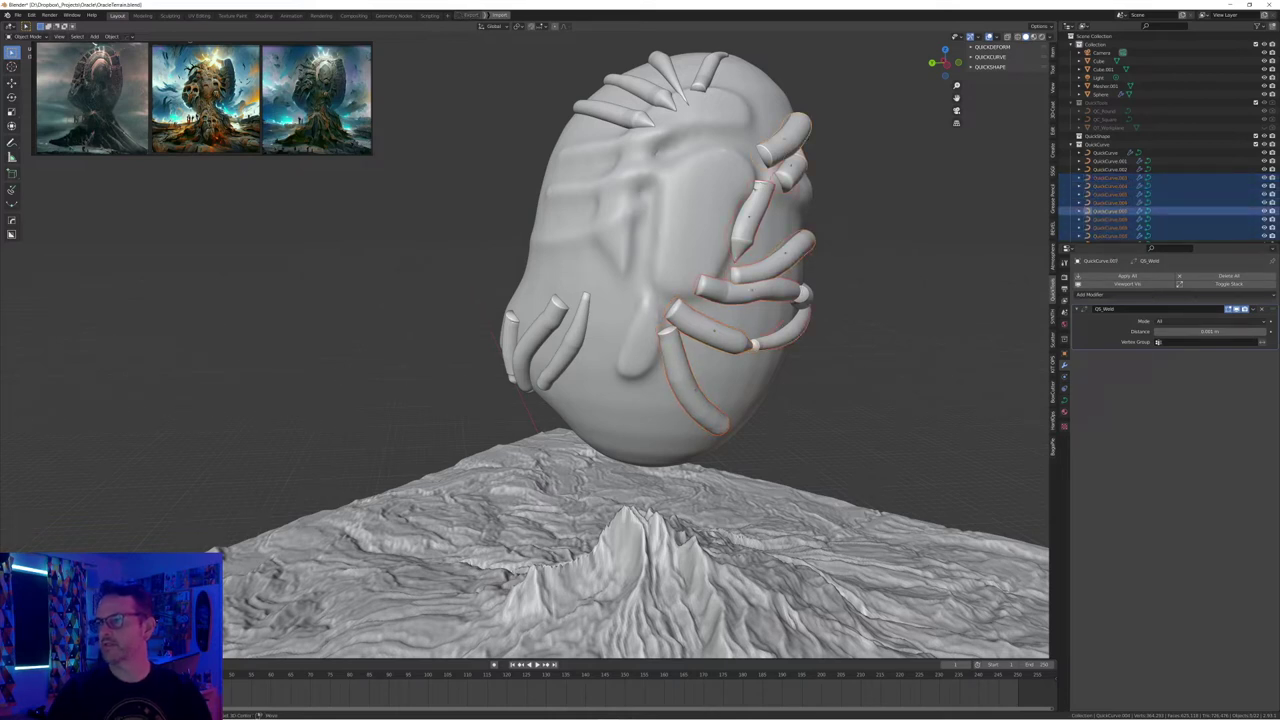
{"action": "left_click_drag", "start_coordinate": [466, 56], "coordinate": [886, 420]}
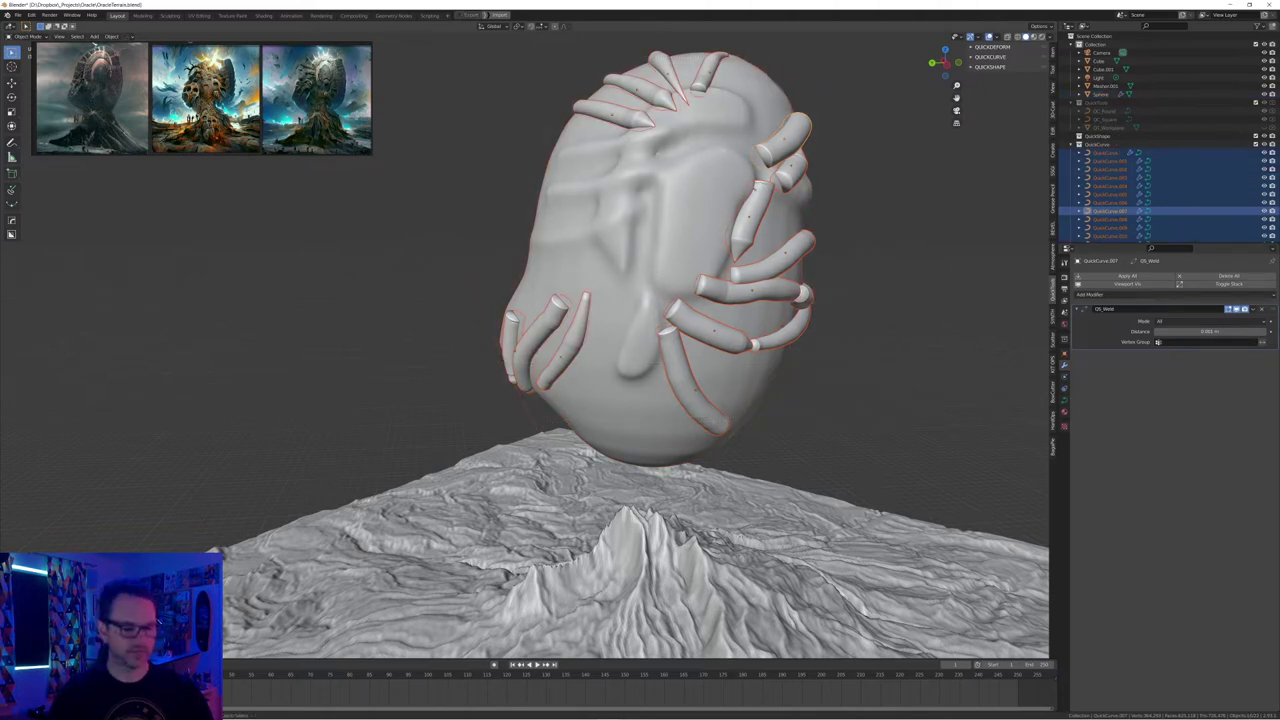
{"action": "key", "text": "ctrl+j"}
Convert the joined curve object to mesh with Visual Geometry to Mesh and join it into the head
{"action": "key", "text": "ctrl+a"}
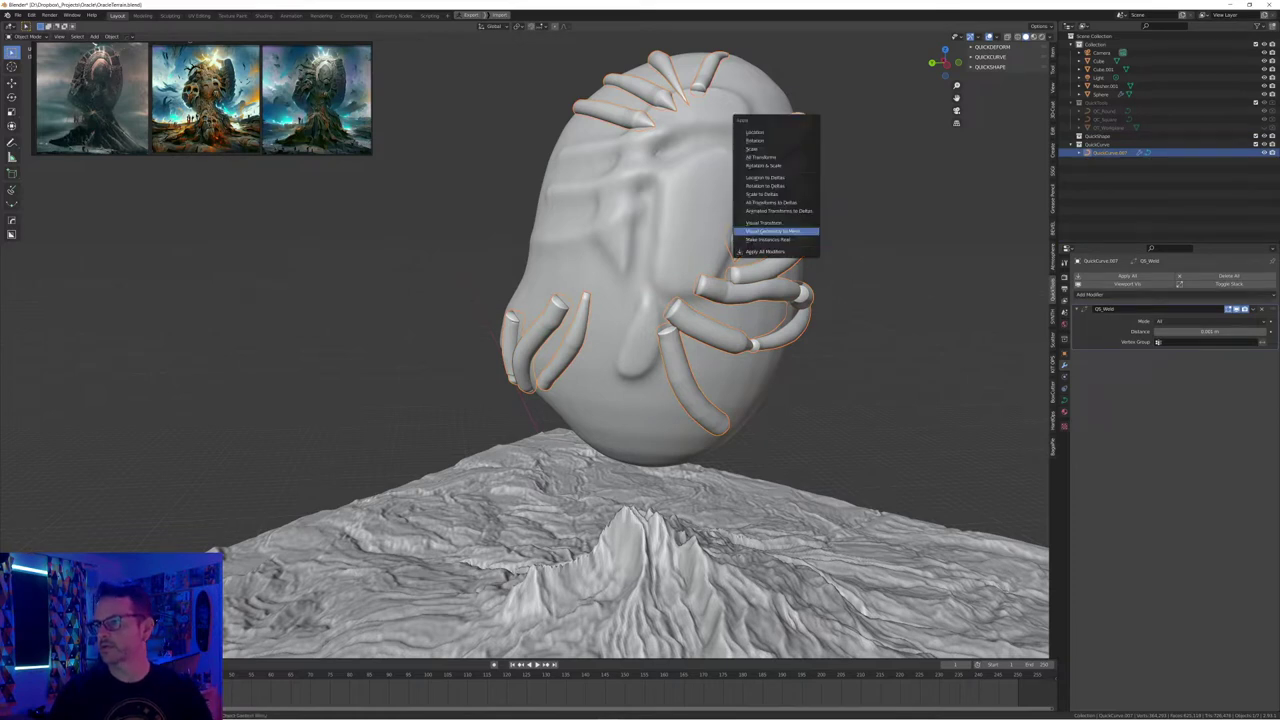
{"action": "left_click", "coordinate": [774, 231]}
{"action": "left_click", "coordinate": [700, 230], "text": "shift"}
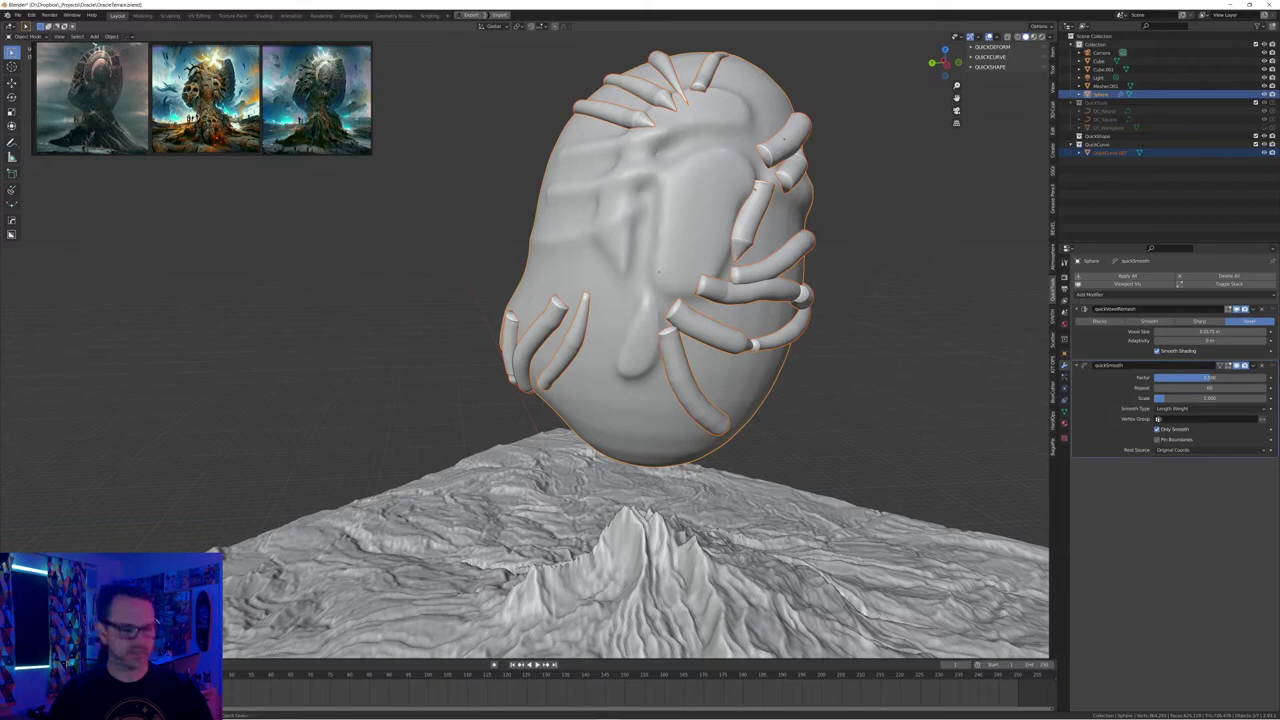
{"action": "key", "text": "ctrl+j"}
In Edit Mode, pull the outer end of the upper cheek tube away from the head using a smaller proportional editing radius
{"action": "mouse_move", "coordinate": [690, 300]}
{"action": "middle_mouse_down"}
{"action": "mouse_move", "coordinate": [680, 350]}
{"action": "mouse_move", "coordinate": [680, 306]}
{"action": "middle_mouse_up"}
{"action": "mouse_move", "coordinate": [650, 618]}
{"action": "middle_mouse_down"}
{"action": "mouse_move", "coordinate": [724, 596]}
{"action": "mouse_move", "coordinate": [634, 640]}
{"action": "mouse_move", "coordinate": [704, 652]}
{"action": "mouse_move", "coordinate": [628, 596]}
{"action": "middle_mouse_up"}
{"action": "key", "text": "Tab"}
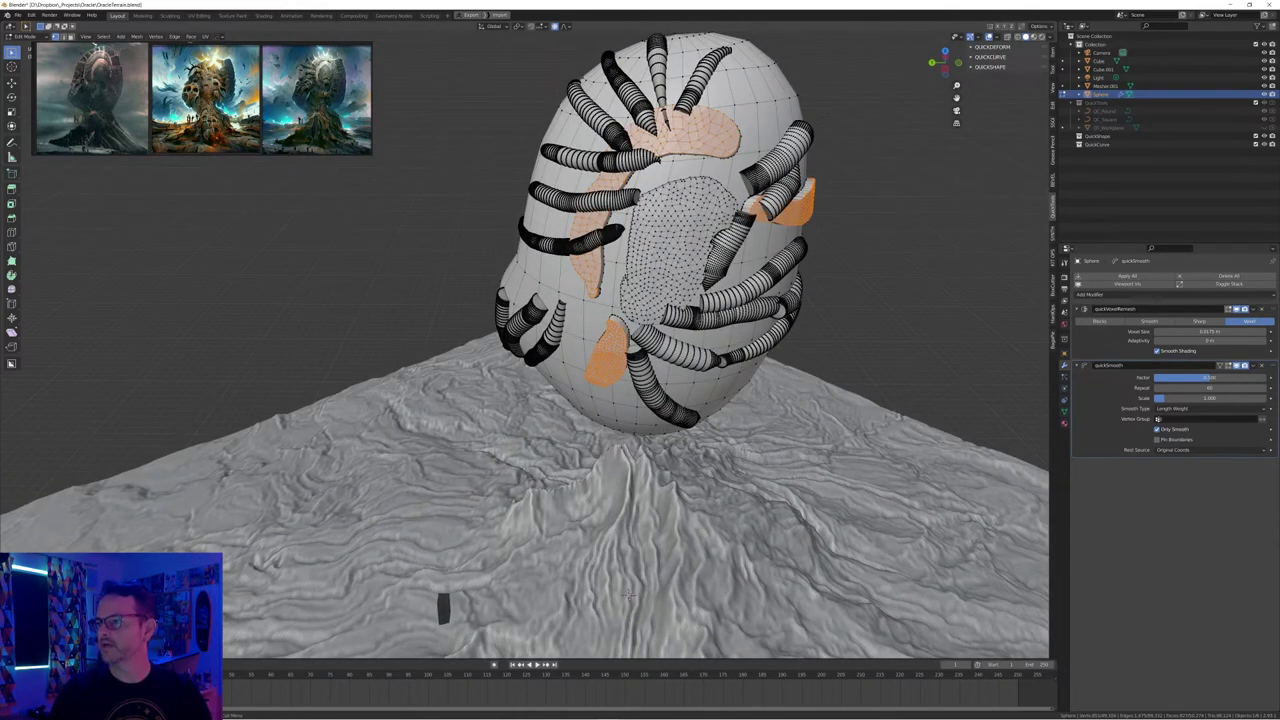
{"action": "left_click_drag", "start_coordinate": [785, 137], "coordinate": [808, 160]}
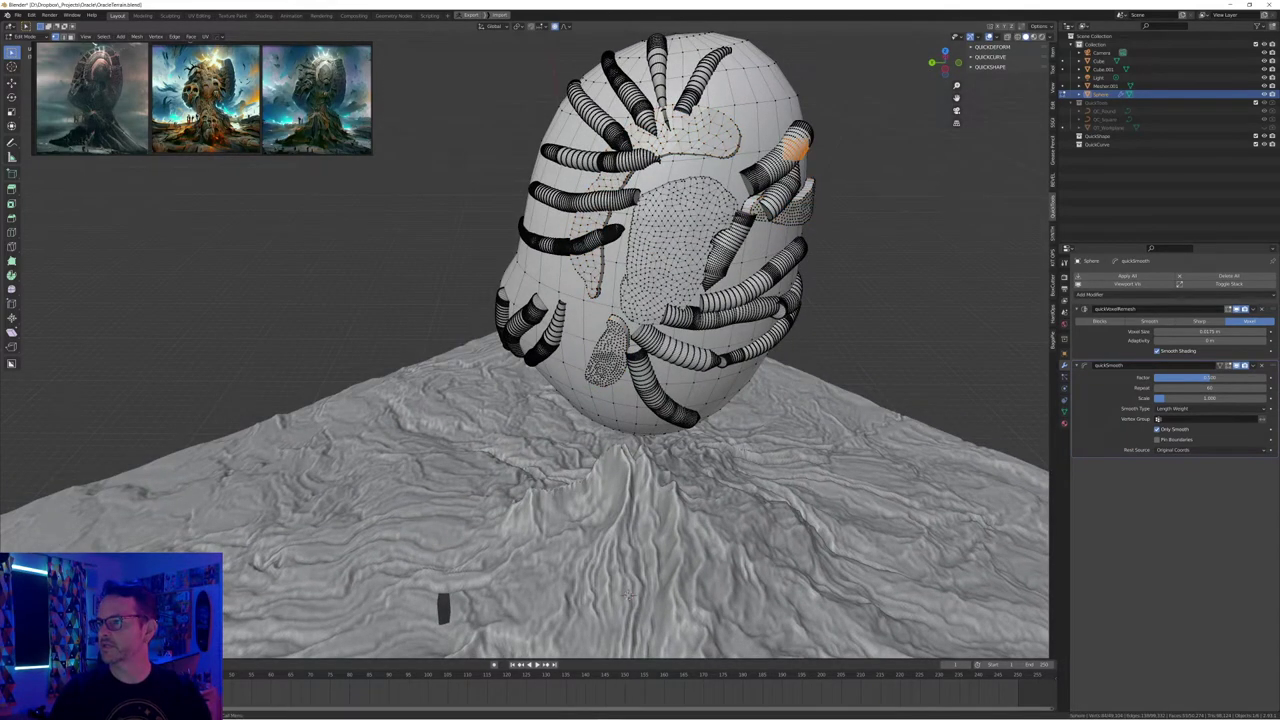
{"action": "key", "text": "g"}
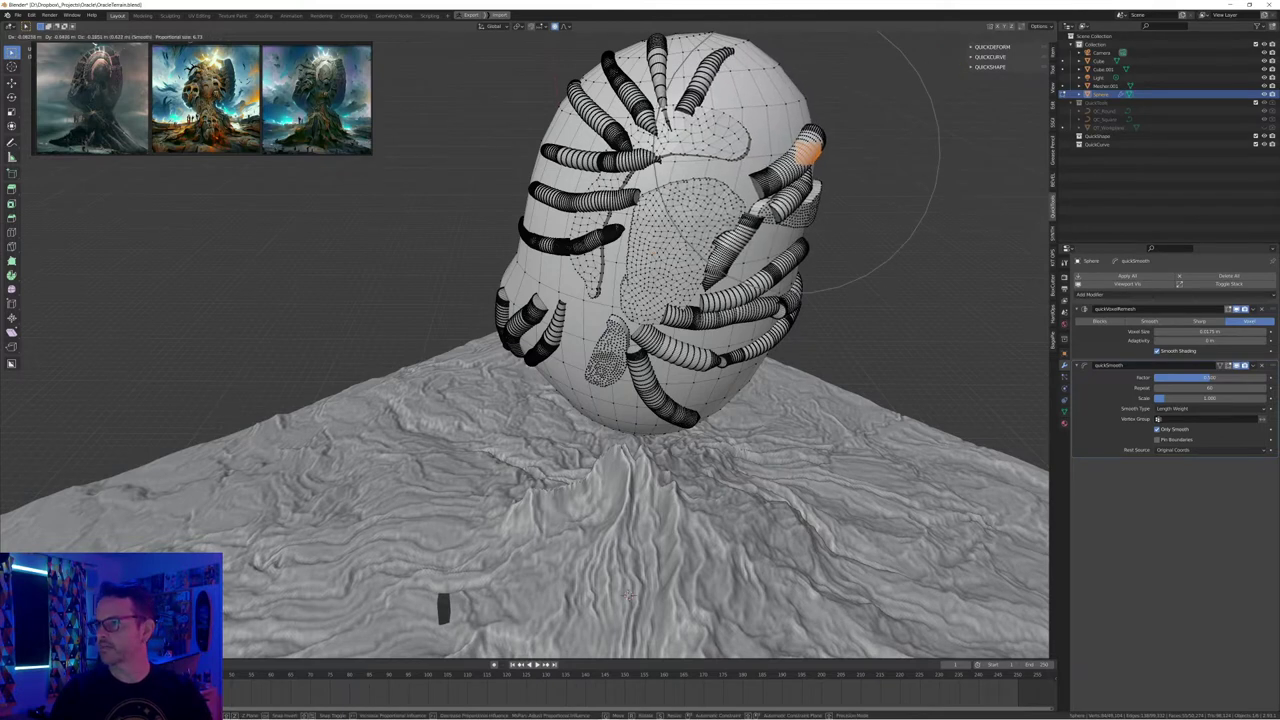
{"action": "scroll", "coordinate": [798, 152], "scroll_direction": "up", "scroll_amount": 3}
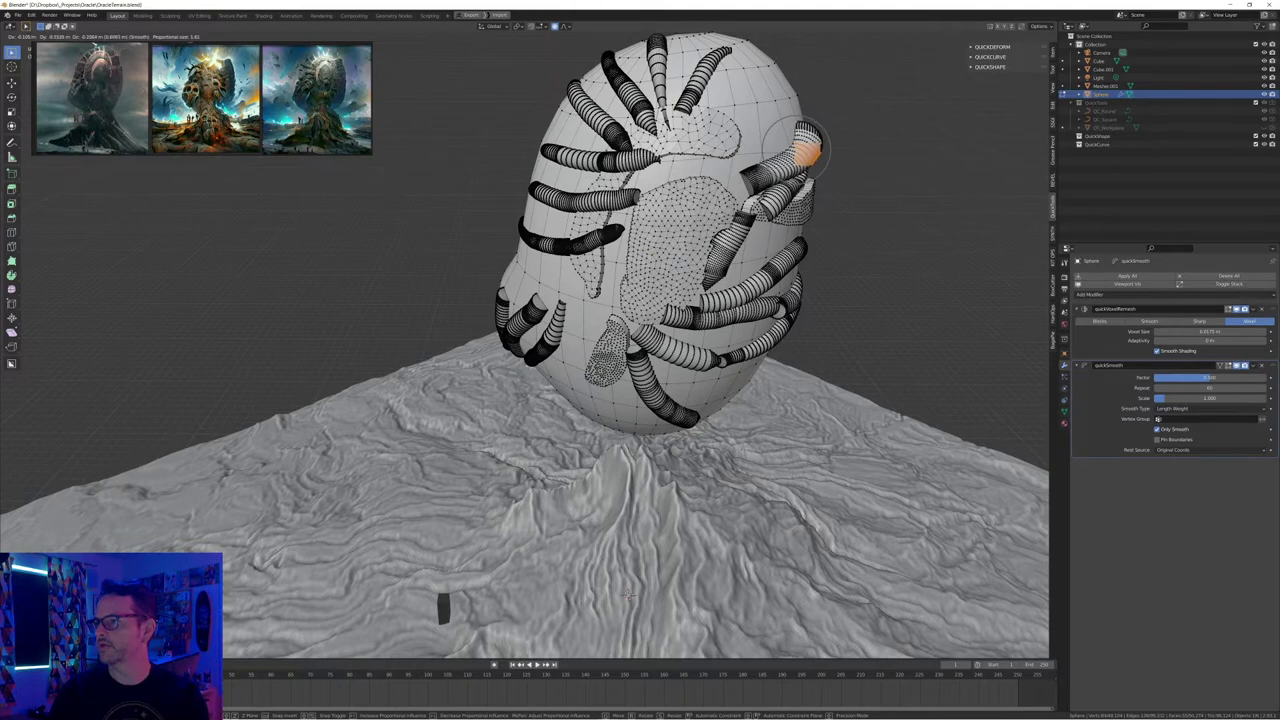
{"action": "left_click", "coordinate": [812, 151]}
Pull the outer end of a tube on the opposite side of the face slightly outward, and return to Object Mode
{"action": "left_click_drag", "start_coordinate": [534, 183], "coordinate": [551, 200]}
{"action": "key", "text": "g"}
{"action": "left_click", "coordinate": [534, 195]}
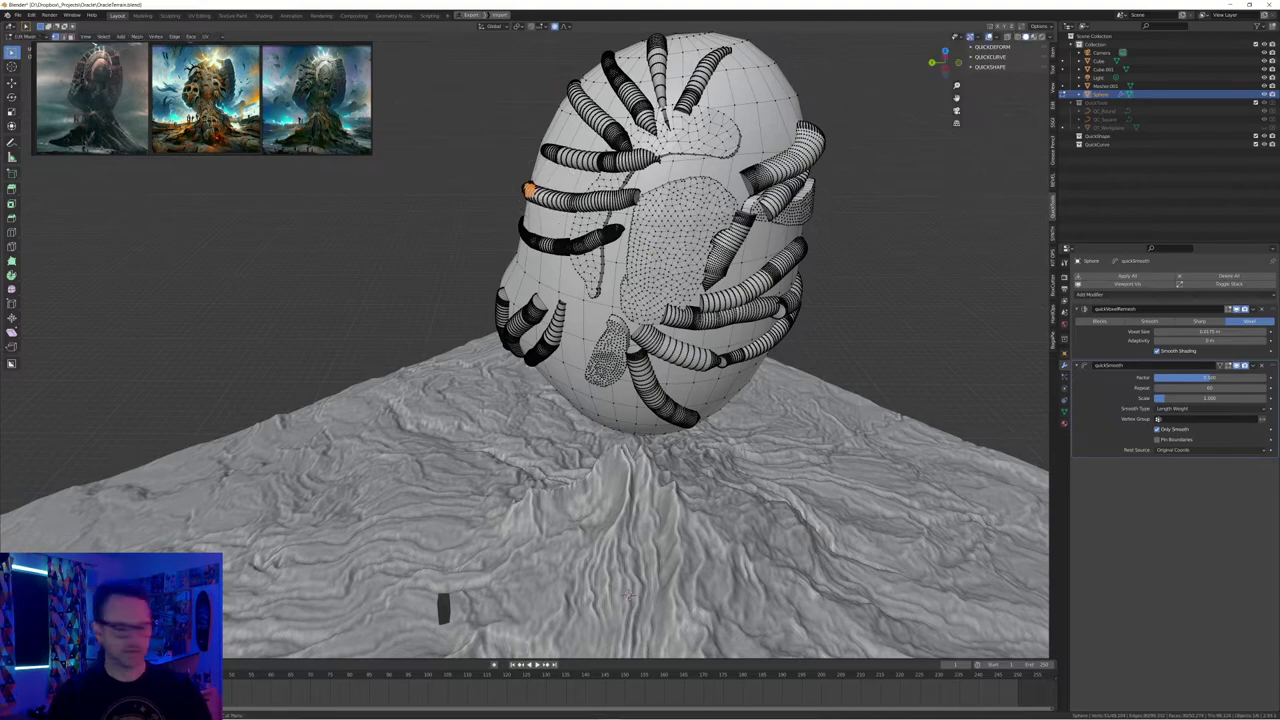
{"action": "key", "text": "Tab"}
{"action": "middle_click_drag", "start_coordinate": [534, 195], "coordinate": [405, 198]}
{"action": "middle_click_drag", "start_coordinate": [532, 560], "coordinate": [616, 577]}
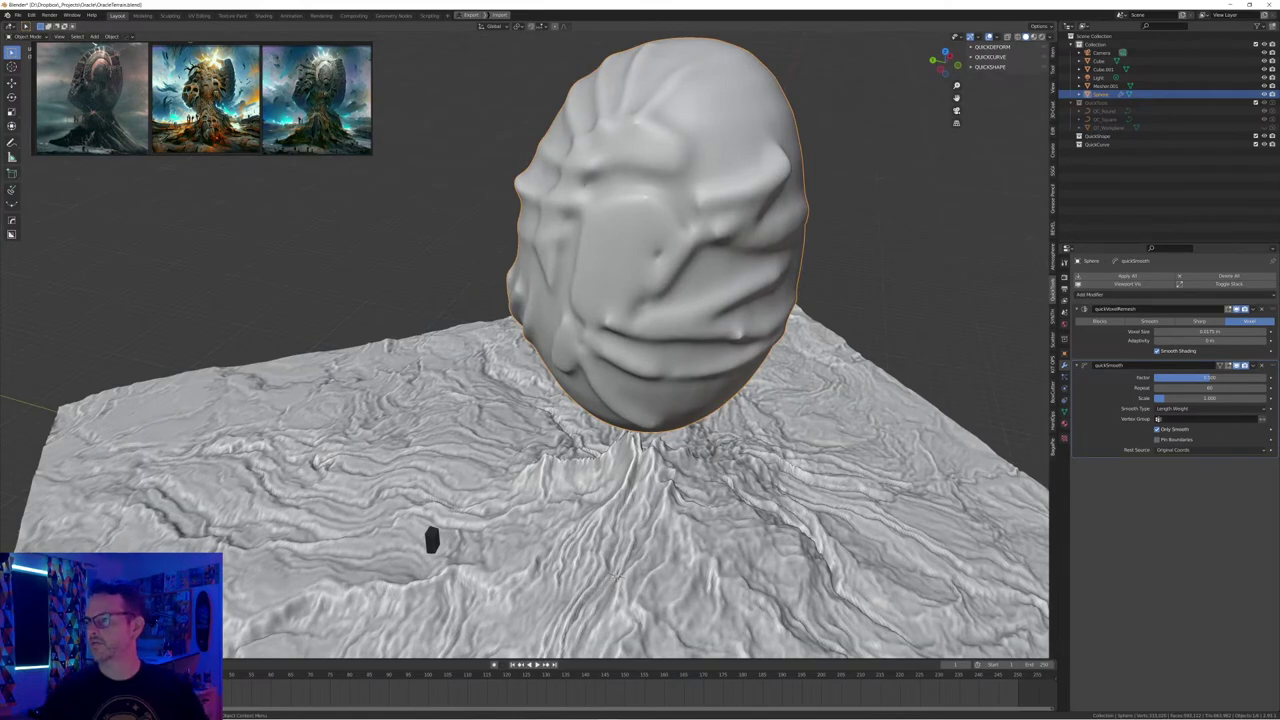
{"action": "mouse_move", "coordinate": [600, 300]}
{"action": "middle_mouse_down"}
{"action": "mouse_move", "coordinate": [618, 265]}
{"action": "mouse_move", "coordinate": [609, 282]}
{"action": "middle_mouse_up"}
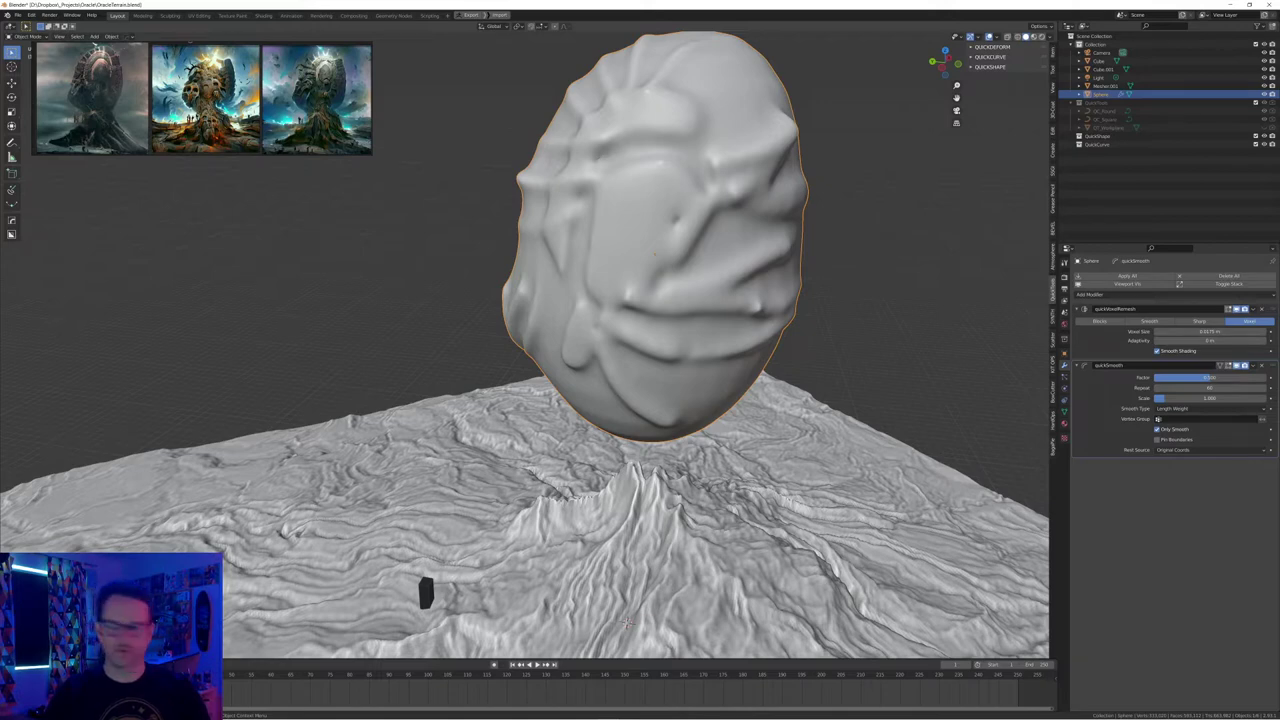
Pull the outer tip of the plate beside the upper cheek tubes outward in Edit Mode, and return to Object Mode
{"action": "key", "text": "Tab"}
{"action": "left_click_drag", "start_coordinate": [797, 188], "coordinate": [812, 203]}
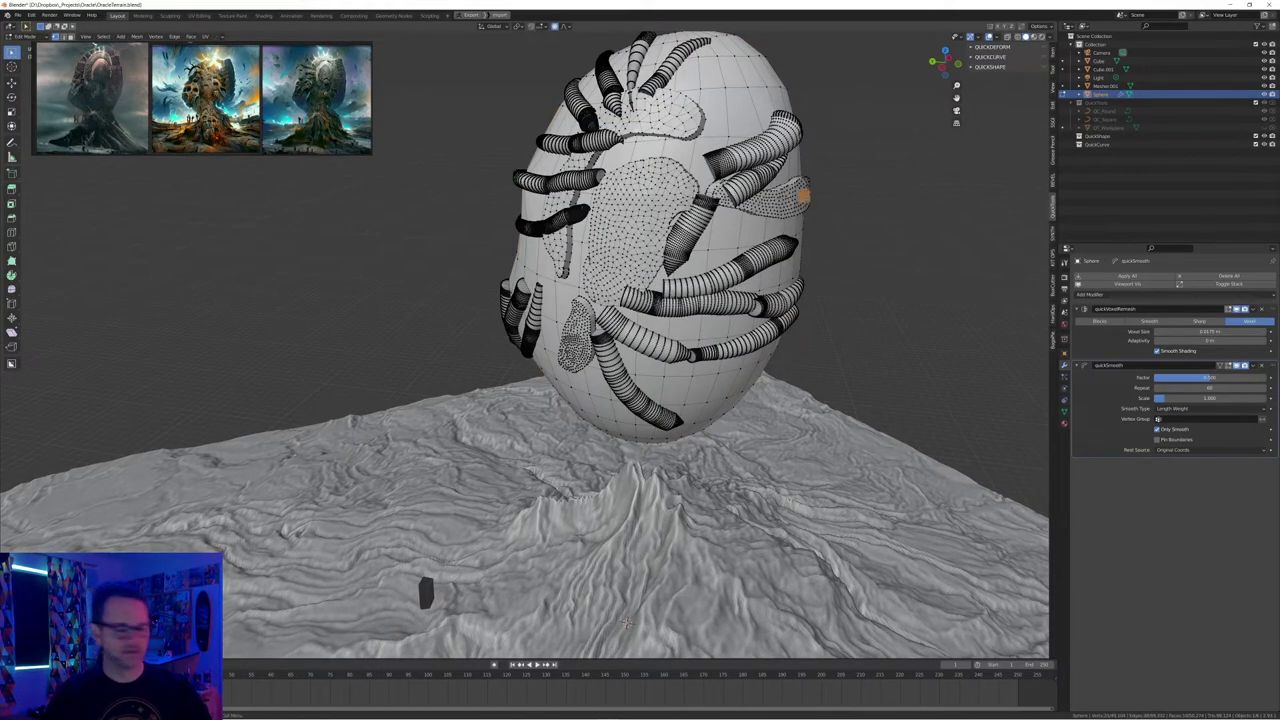
{"action": "key", "text": "g"}
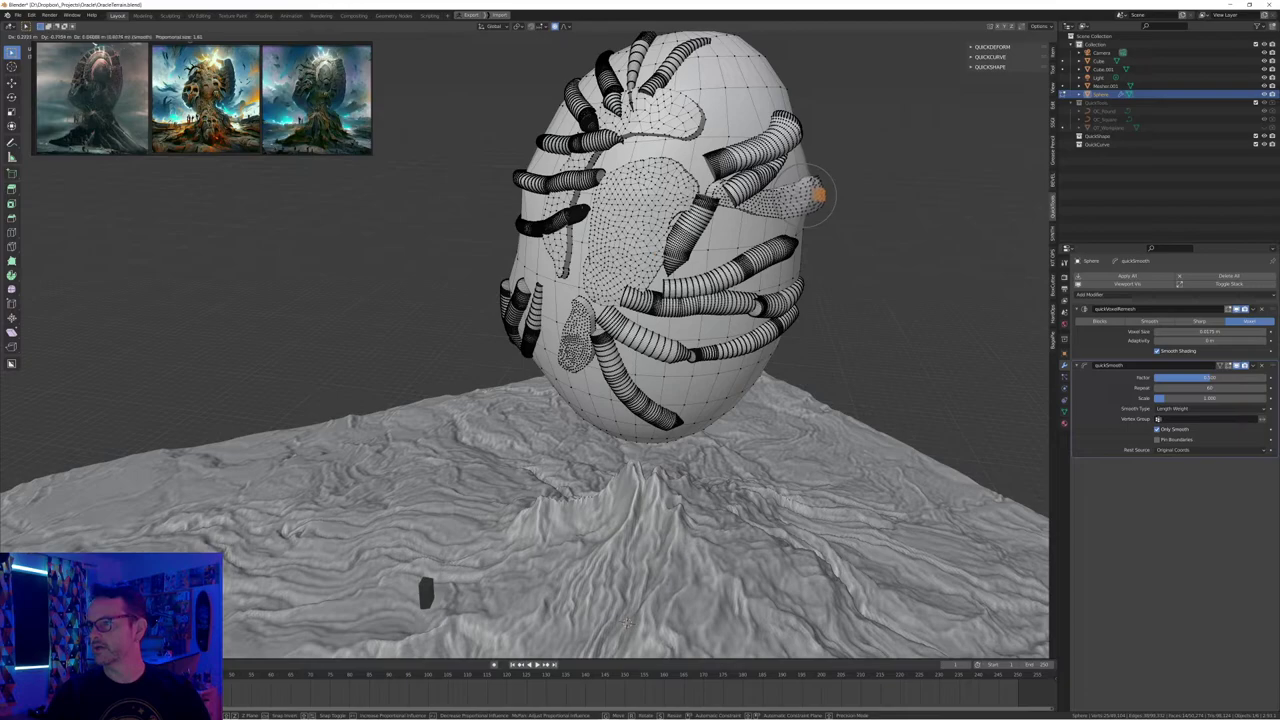
{"action": "left_click", "coordinate": [820, 196]}
{"action": "mouse_move", "coordinate": [820, 196]}
{"action": "middle_mouse_down"}
{"action": "mouse_move", "coordinate": [735, 235]}
{"action": "mouse_move", "coordinate": [775, 232]}
{"action": "mouse_move", "coordinate": [812, 207]}
{"action": "middle_mouse_up"}
{"action": "key", "text": "Tab"}
{"action": "middle_click_drag", "start_coordinate": [755, 245], "coordinate": [780, 224]}
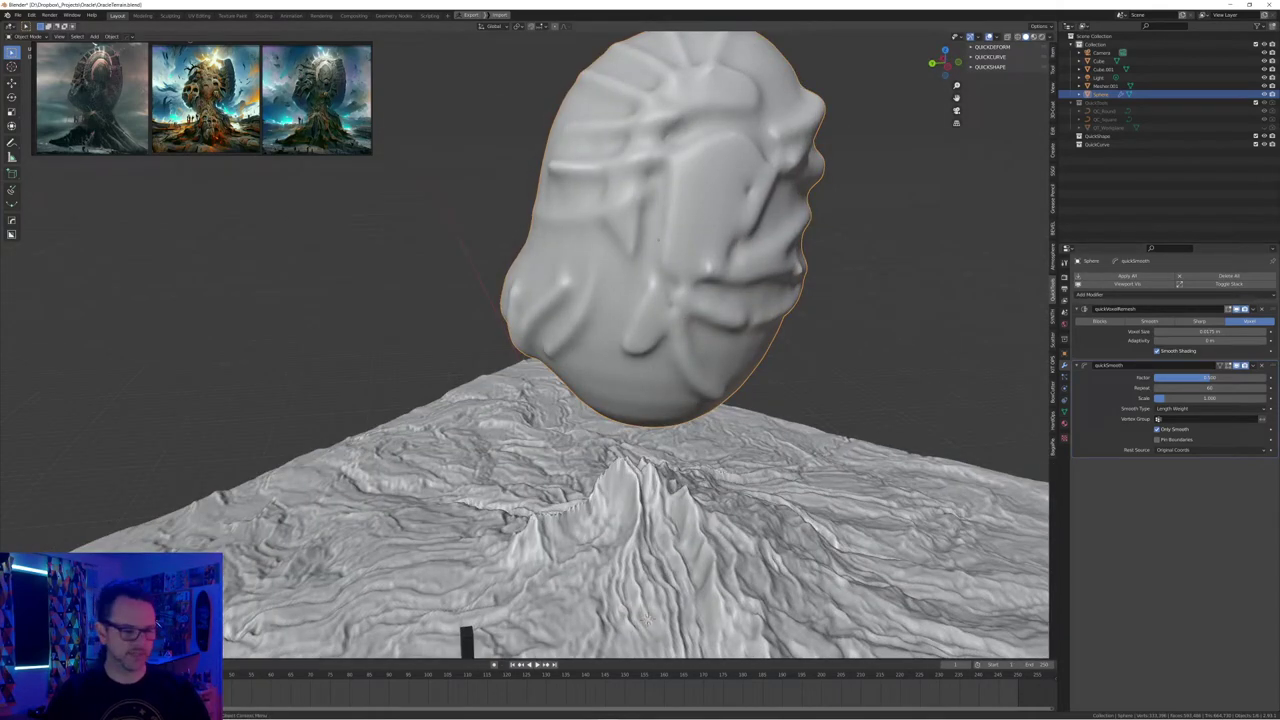
Inspect the head and terrain meshes in wireframe shading, return to solid shading and save the file
{"action": "key", "text": "shift+z"}
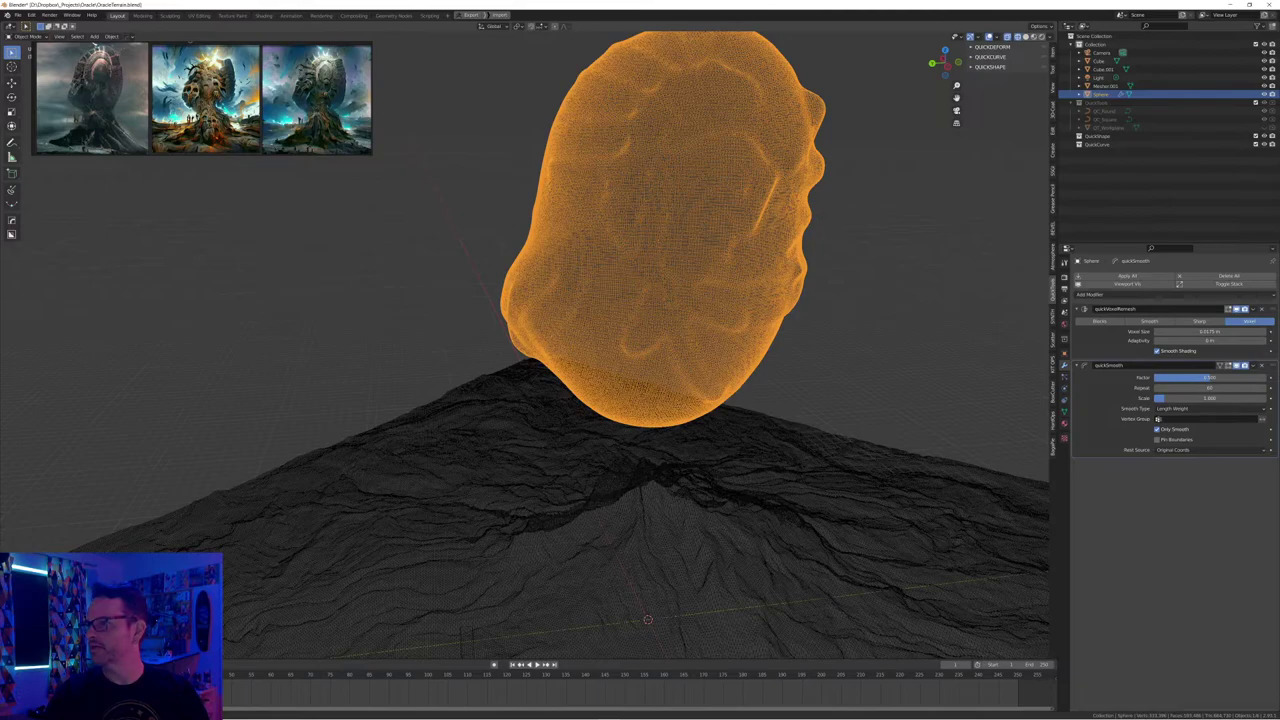
{"action": "mouse_move", "coordinate": [752, 205]}
{"action": "middle_mouse_down"}
{"action": "mouse_move", "coordinate": [808, 205]}
{"action": "mouse_move", "coordinate": [764, 210]}
{"action": "middle_mouse_up"}
{"action": "middle_click_drag", "start_coordinate": [648, 607], "coordinate": [643, 599]}
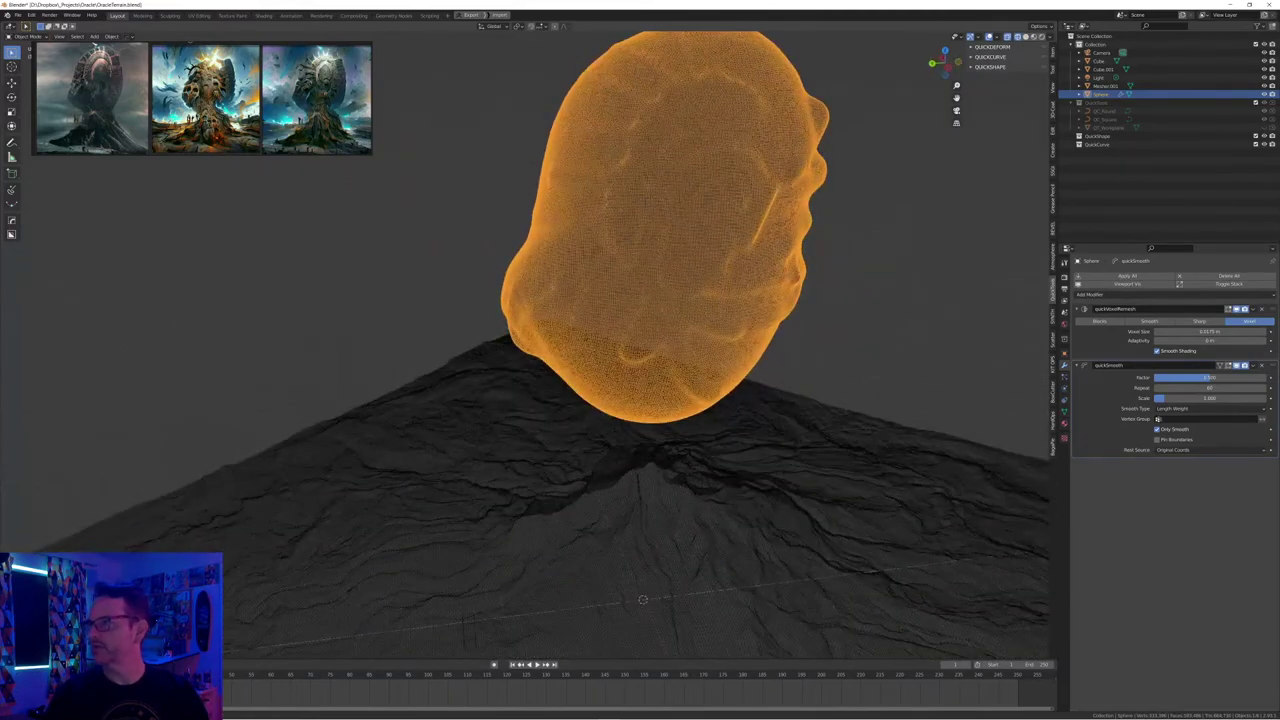
{"action": "key", "text": "shift+z"}
{"action": "mouse_move", "coordinate": [655, 235]}
{"action": "middle_mouse_down"}
{"action": "mouse_move", "coordinate": [594, 248]}
{"action": "mouse_move", "coordinate": [657, 240]}
{"action": "mouse_move", "coordinate": [646, 232]}
{"action": "middle_mouse_up"}
{"action": "key", "text": "alt+a"}
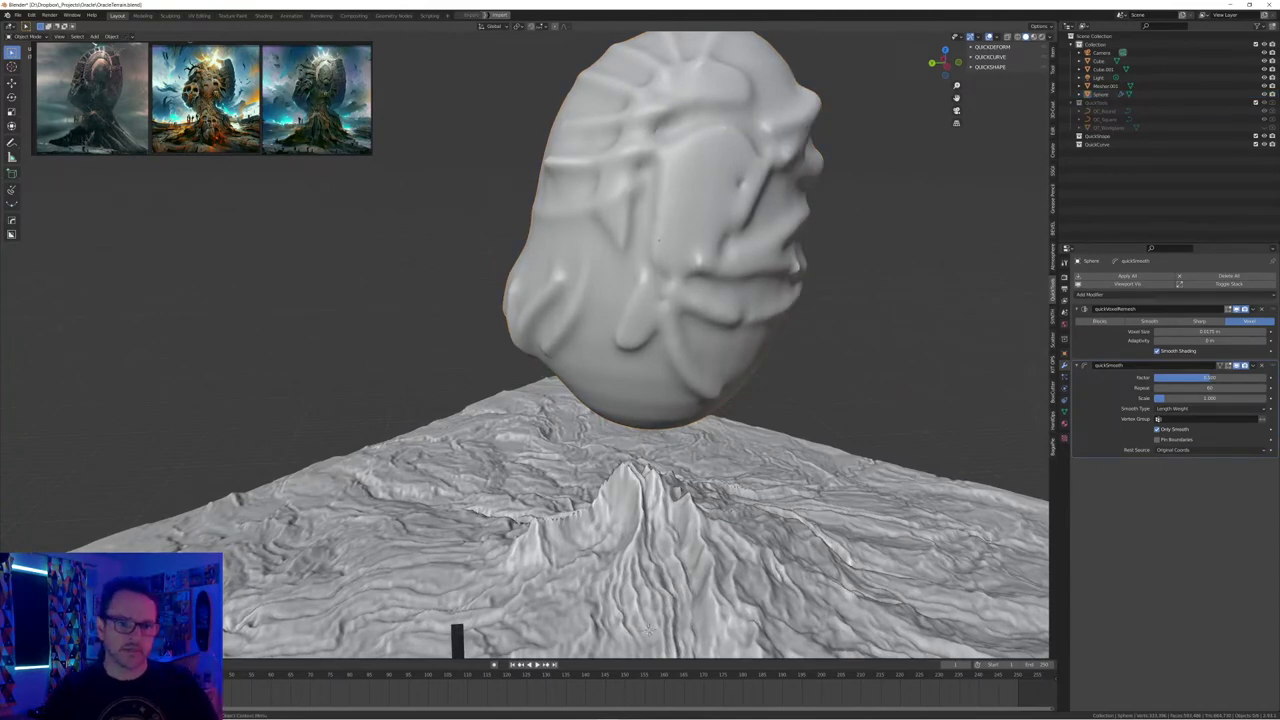
{"action": "key", "text": "ctrl+s"}
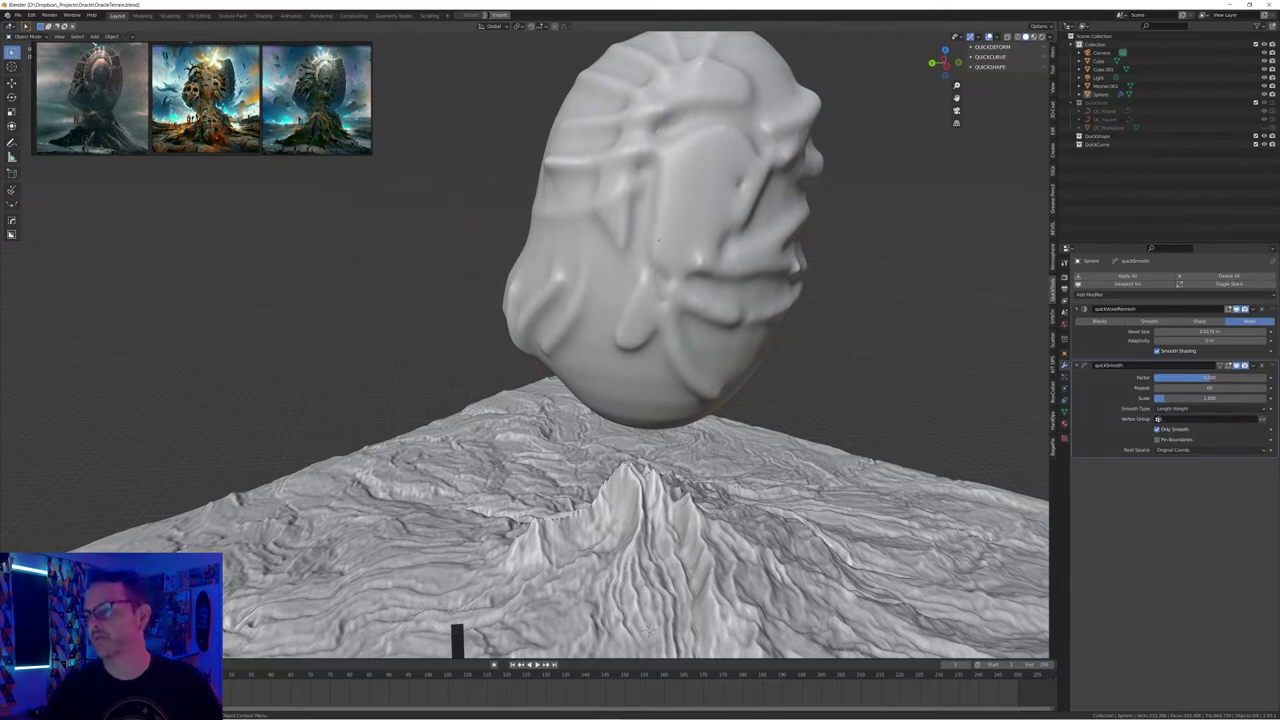
In Edit Mode, pull the middle of the rearmost jaw tube slightly outward and move its upper end in toward the head
{"action": "mouse_move", "coordinate": [640, 340]}
{"action": "middle_mouse_down"}
{"action": "mouse_move", "coordinate": [695, 338]}
{"action": "mouse_move", "coordinate": [657, 335]}
{"action": "middle_mouse_up"}
{"action": "left_click", "coordinate": [658, 241]}
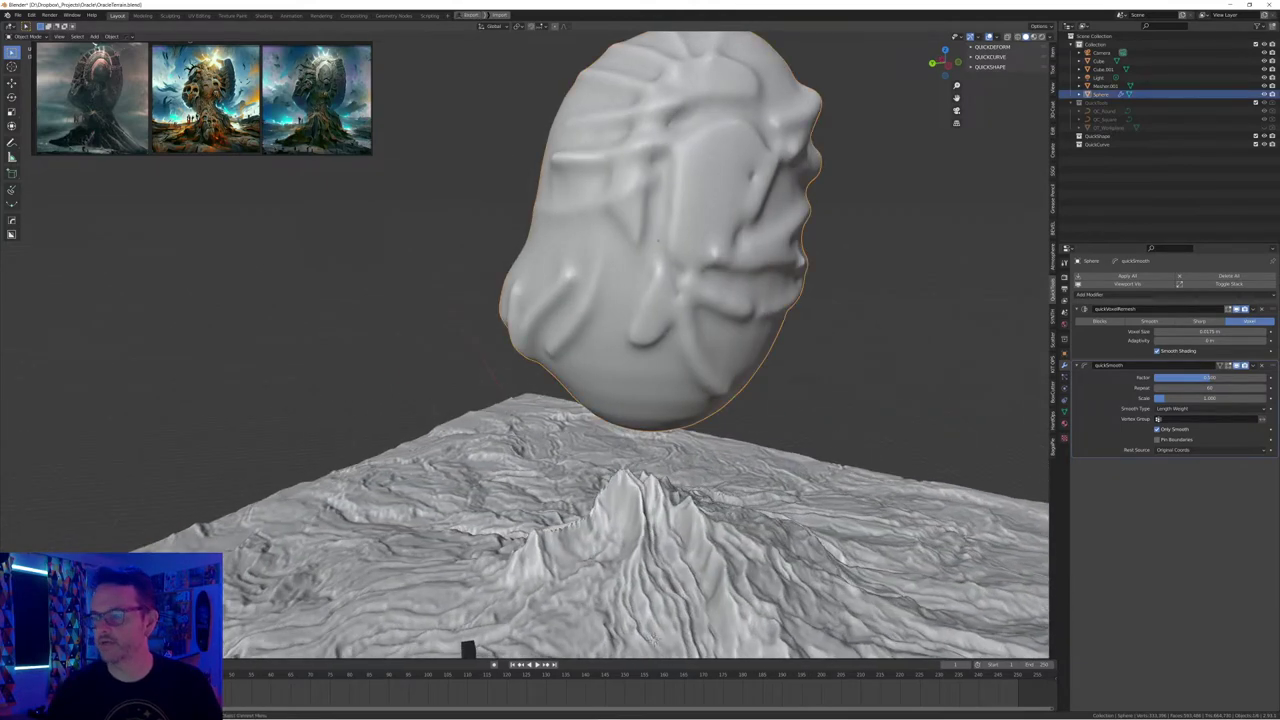
{"action": "middle_click_drag", "start_coordinate": [658, 241], "coordinate": [642, 237]}
{"action": "key", "text": "Tab"}
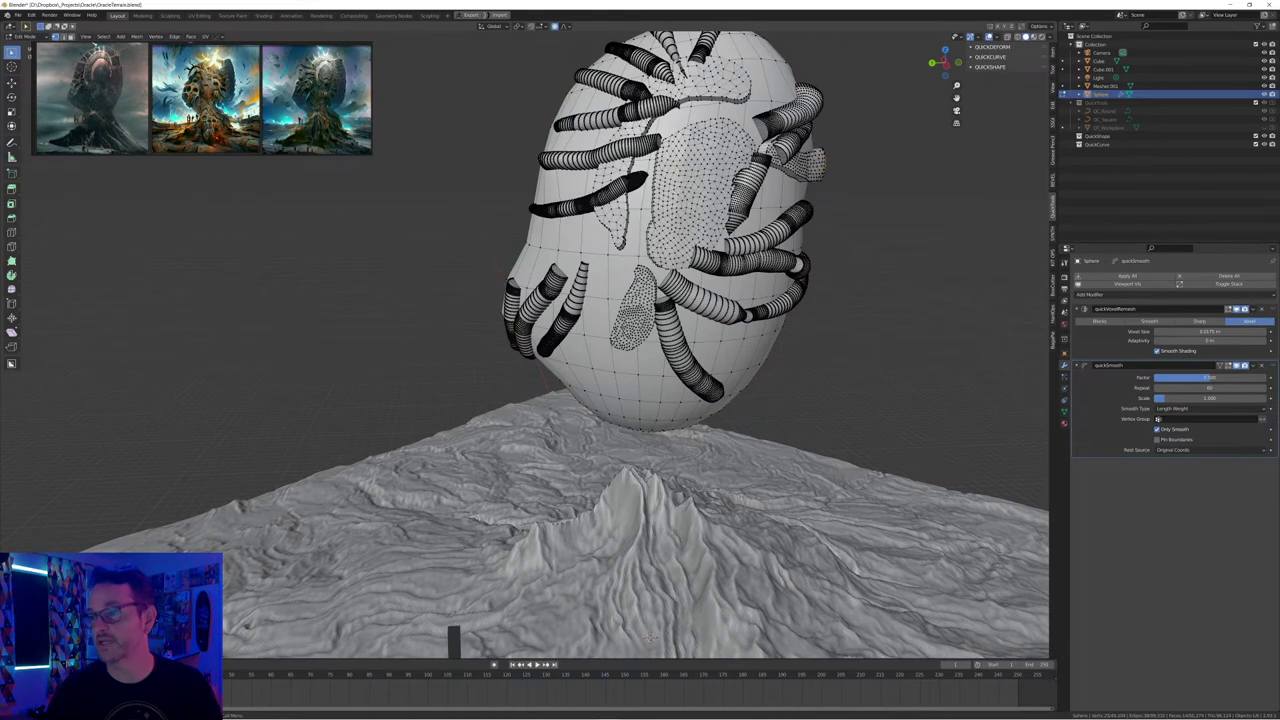
{"action": "left_click_drag", "start_coordinate": [503, 323], "coordinate": [512, 325]}
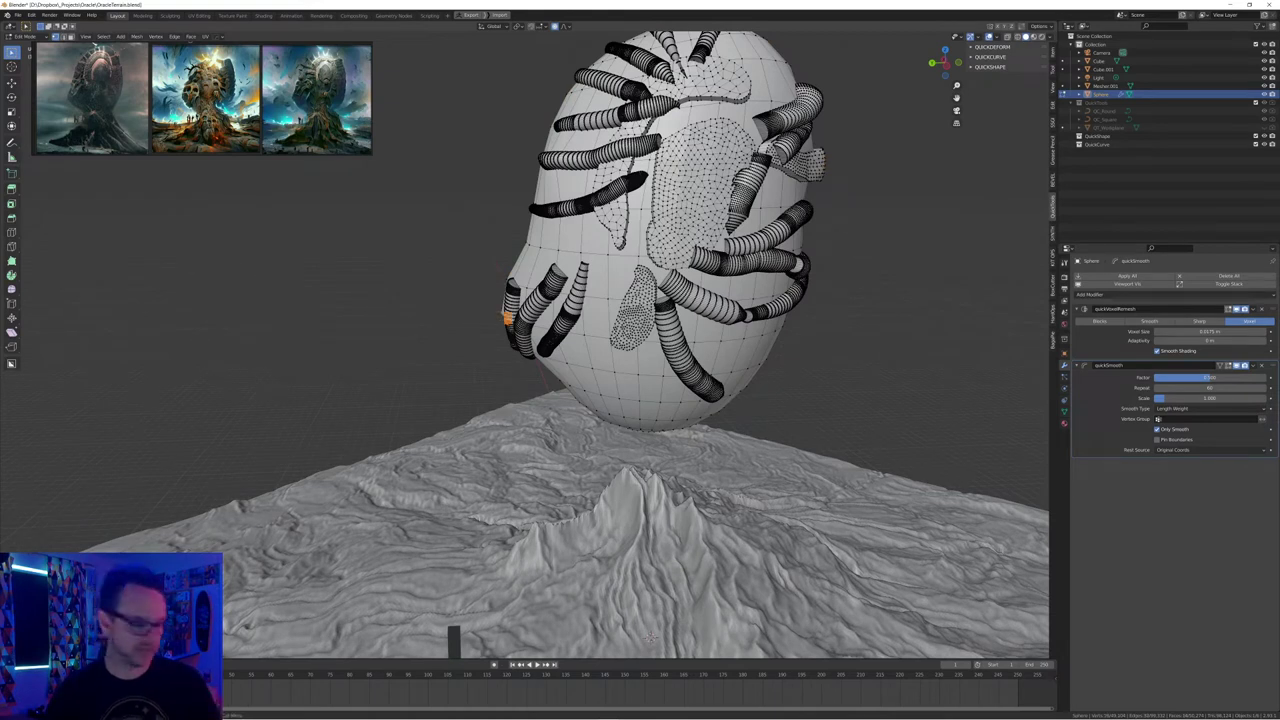
{"action": "key", "text": "g"}
{"action": "left_click", "coordinate": [506, 320]}
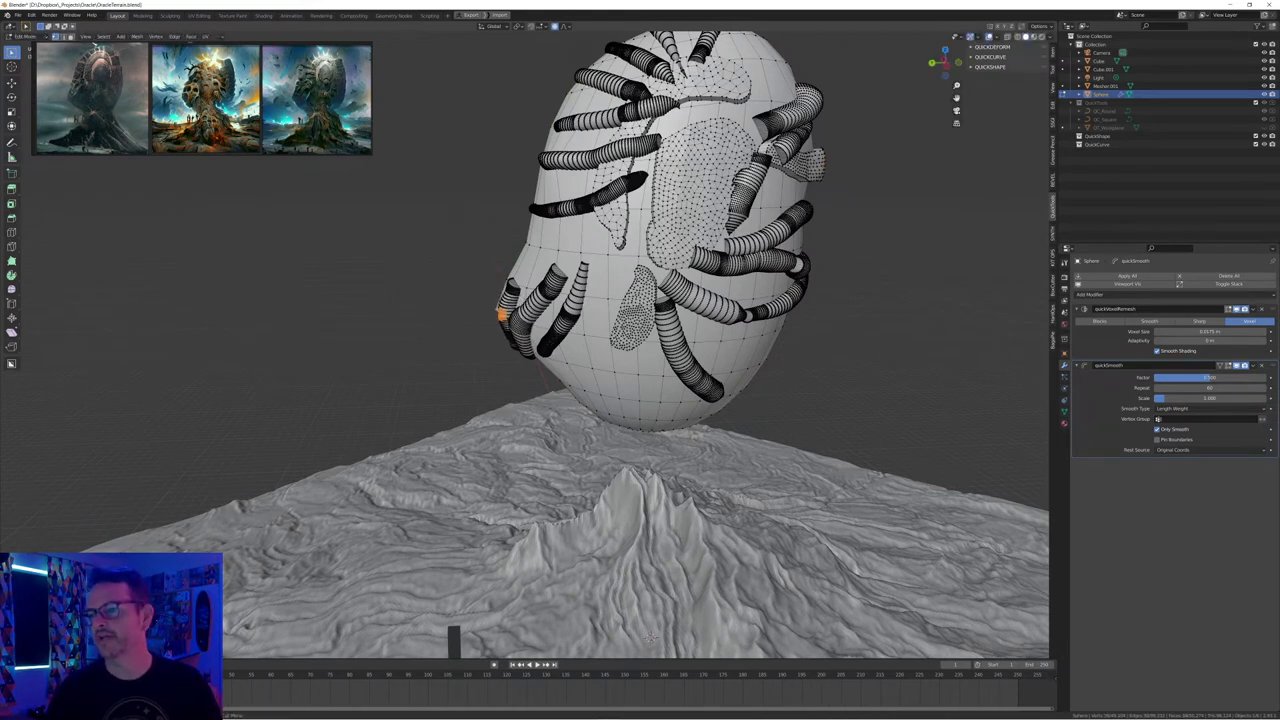
{"action": "left_click_drag", "start_coordinate": [505, 275], "coordinate": [520, 292]}
{"action": "key", "text": "g"}
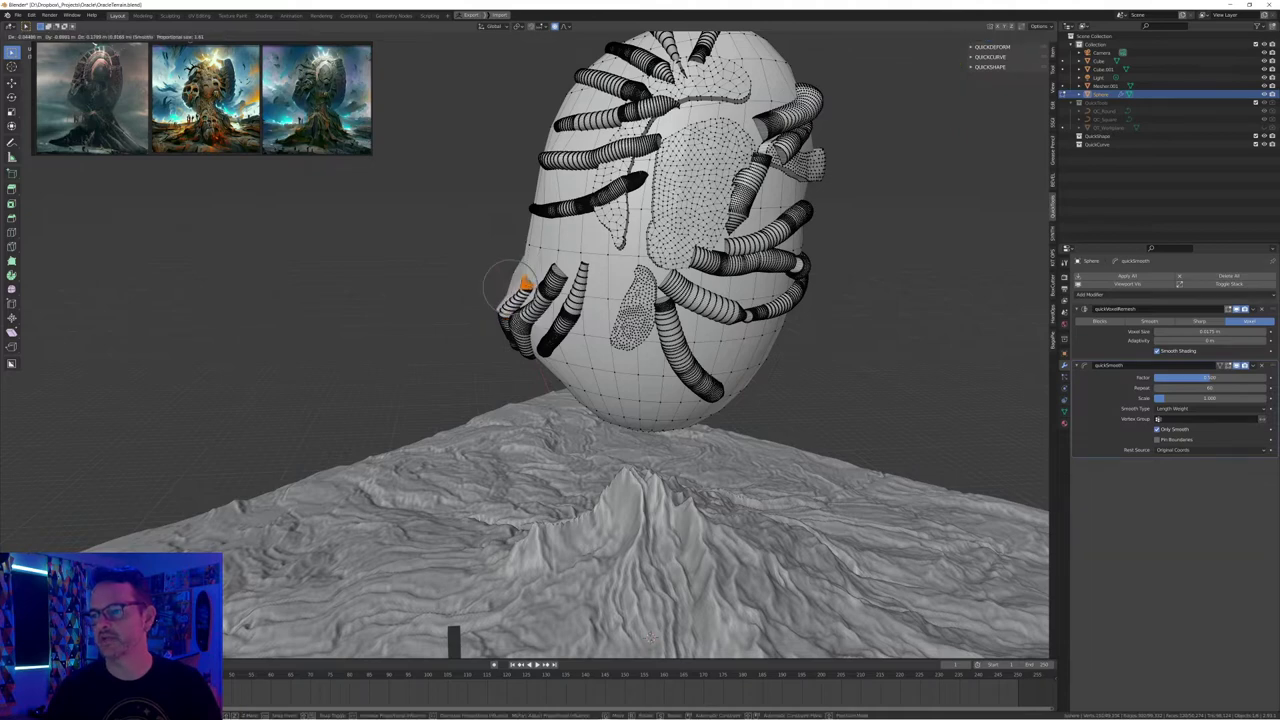
{"action": "left_click", "coordinate": [532, 288]}
Pull the bend of the rearmost jaw tube further away from the head
{"action": "middle_click_drag", "start_coordinate": [532, 288], "coordinate": [512, 269]}
{"action": "left_click", "coordinate": [504, 317]}
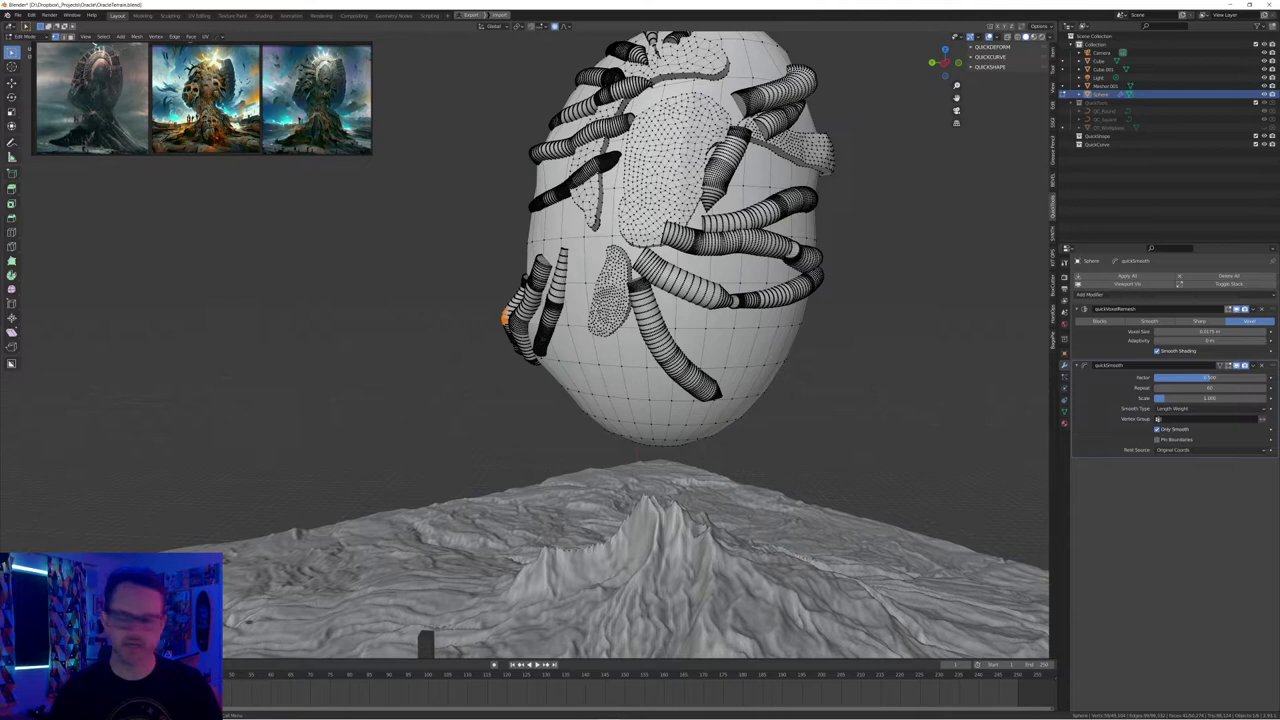
{"action": "key", "text": "g"}
{"action": "left_click", "coordinate": [491, 315]}
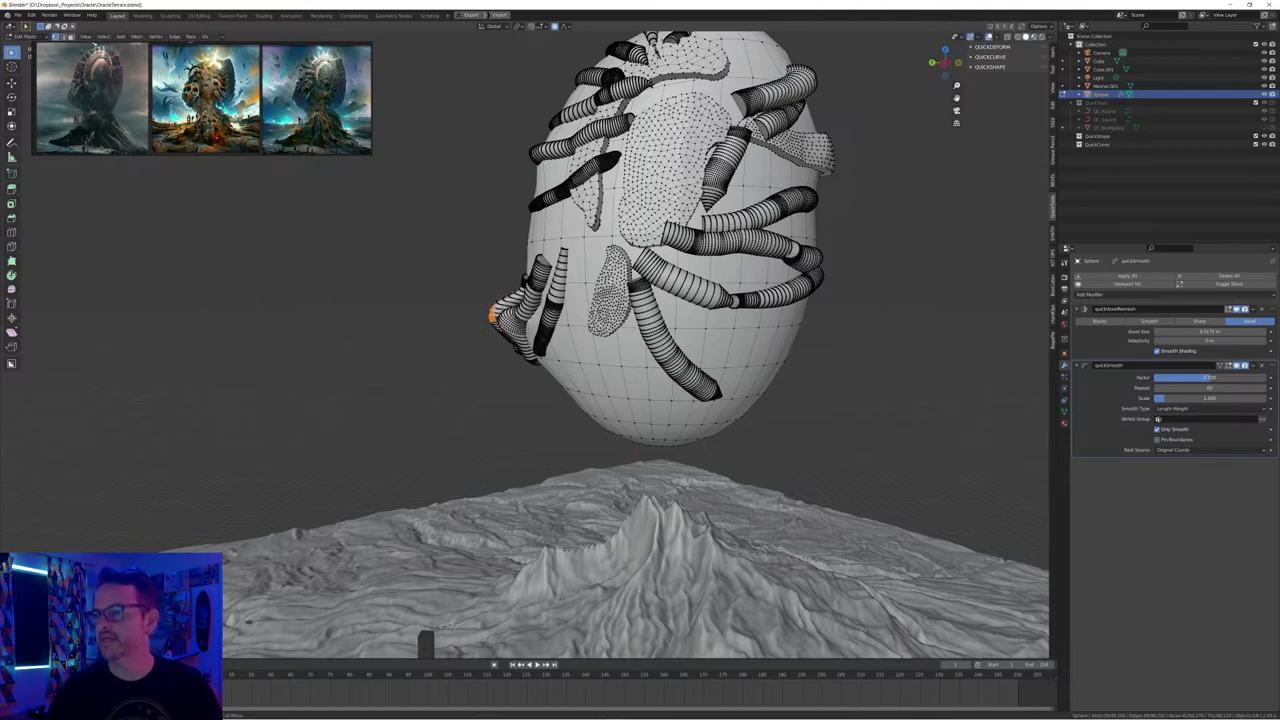
Pull the outer end of a tube on the upper side of the head outward, and return to Object Mode
{"action": "left_click_drag", "start_coordinate": [523, 143], "coordinate": [544, 160]}
{"action": "key", "text": "g"}
{"action": "left_click", "coordinate": [532, 160]}
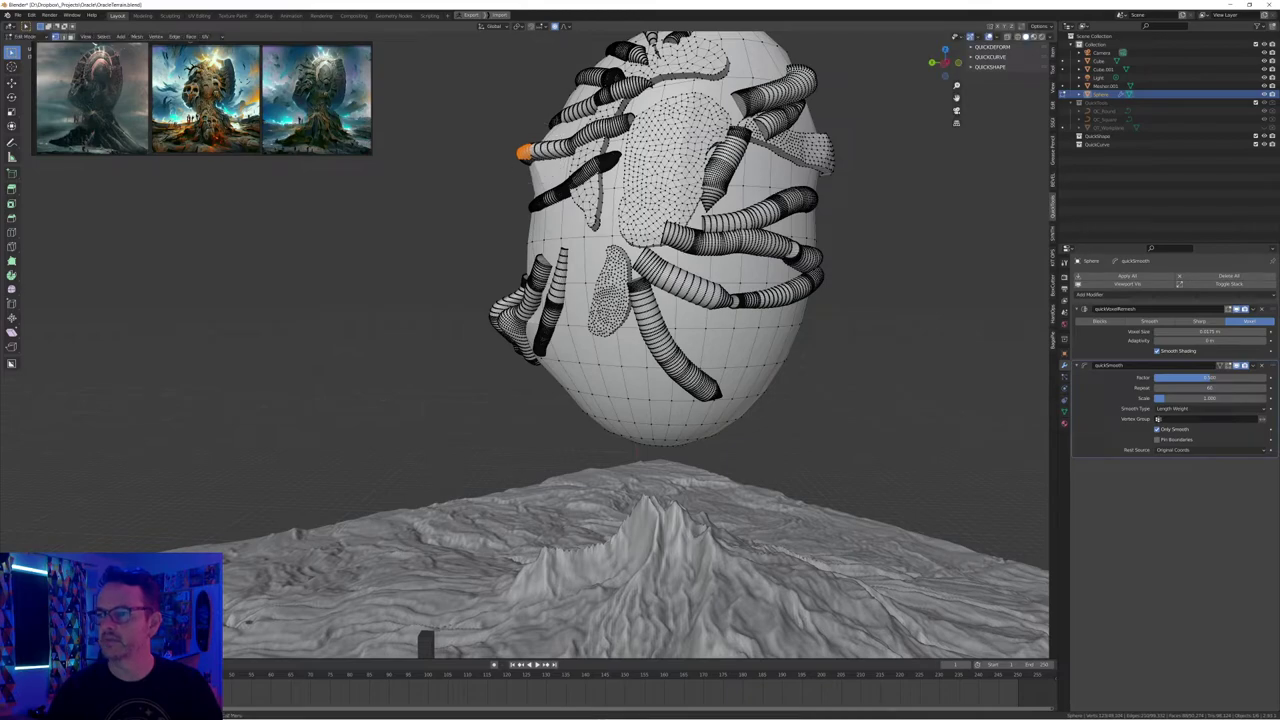
{"action": "key", "text": "Tab"}
{"action": "key", "text": "alt+a"}
{"action": "middle_click_drag", "start_coordinate": [540, 200], "coordinate": [635, 192]}
{"action": "middle_click_drag", "start_coordinate": [539, 260], "coordinate": [667, 243]}
{"action": "middle_click_drag", "start_coordinate": [515, 178], "coordinate": [575, 205]}
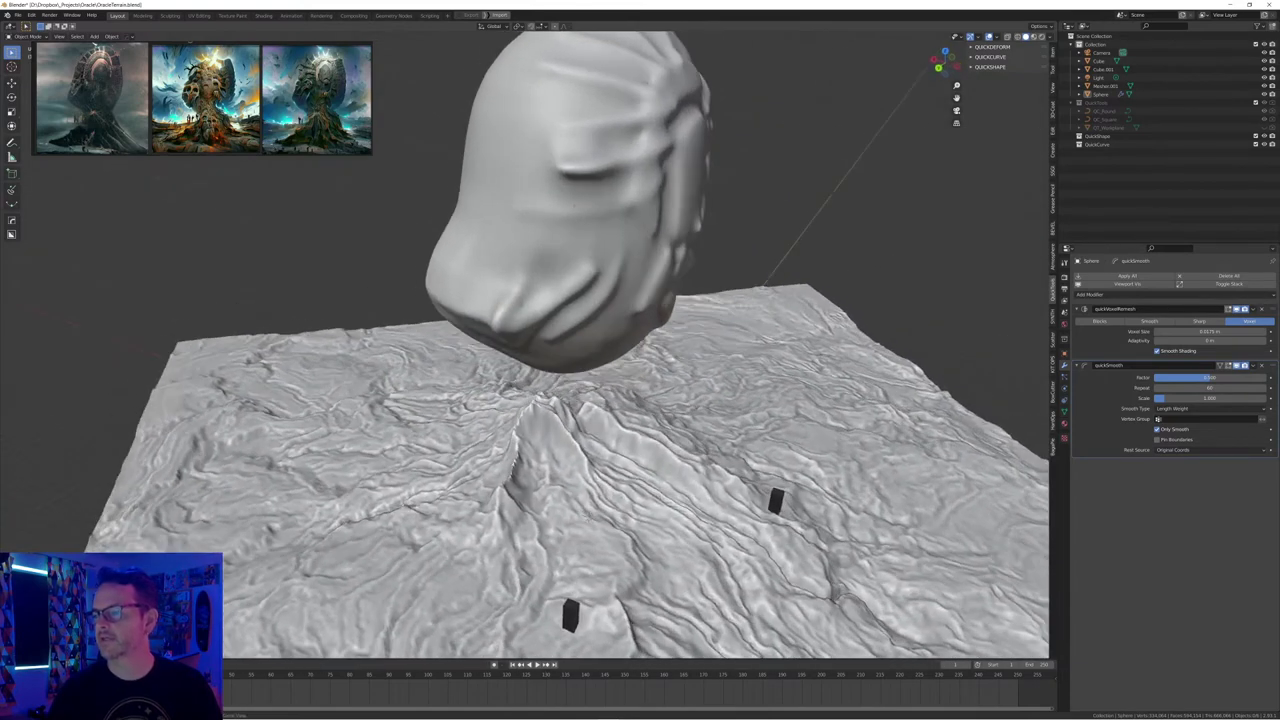
In Edit Mode, pull the lower section of the jaw tube nearest the face slightly away from the head
{"action": "key", "text": "Tab"}
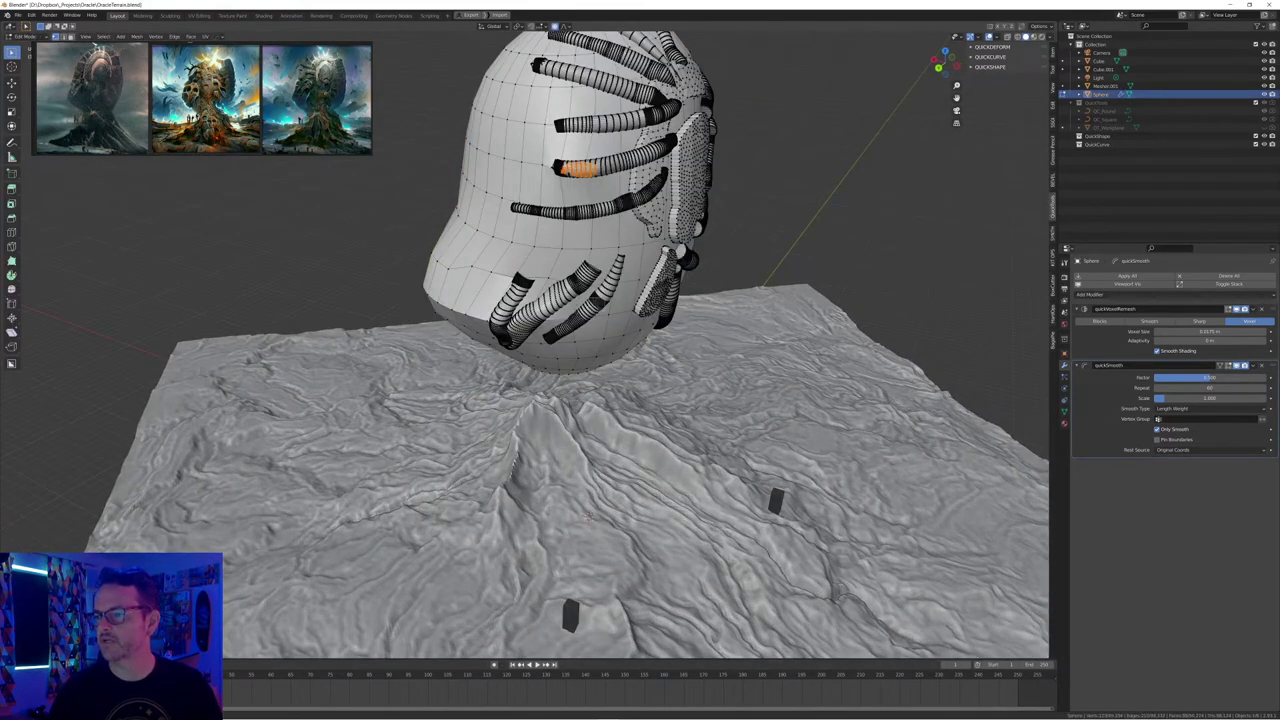
{"action": "middle_click_drag", "start_coordinate": [590, 290], "coordinate": [587, 331]}
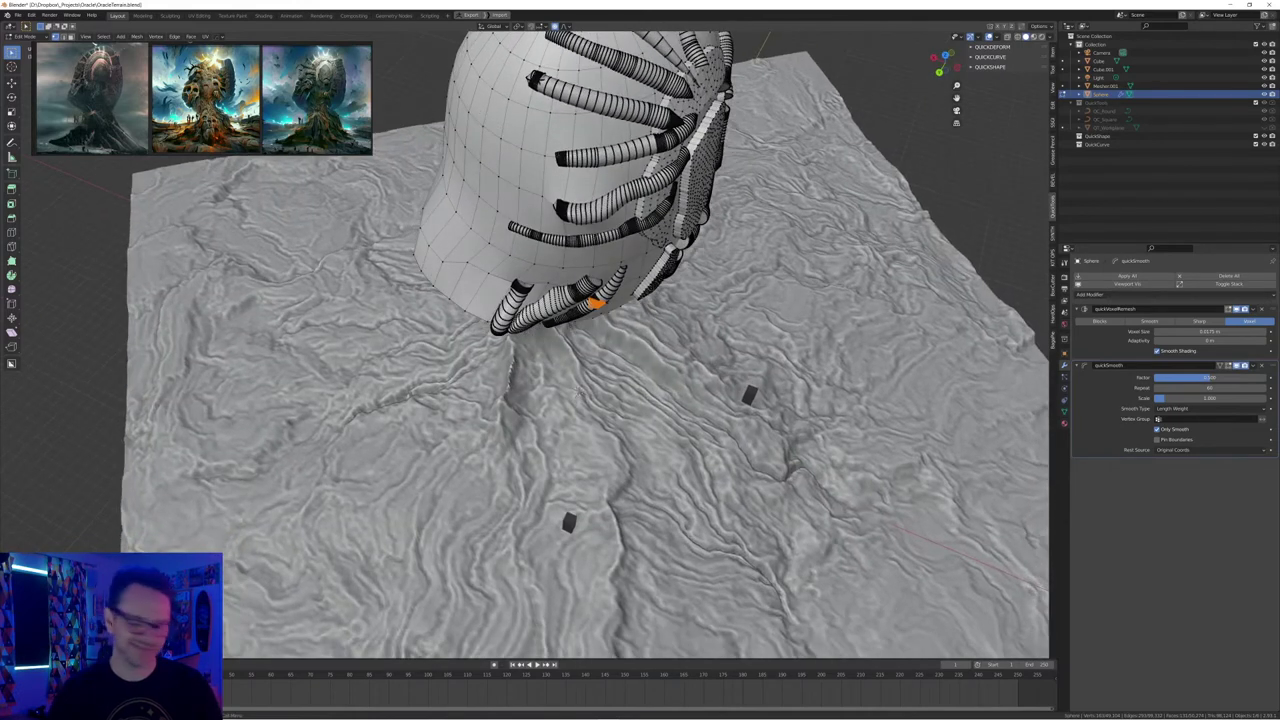
{"action": "key", "text": "g"}
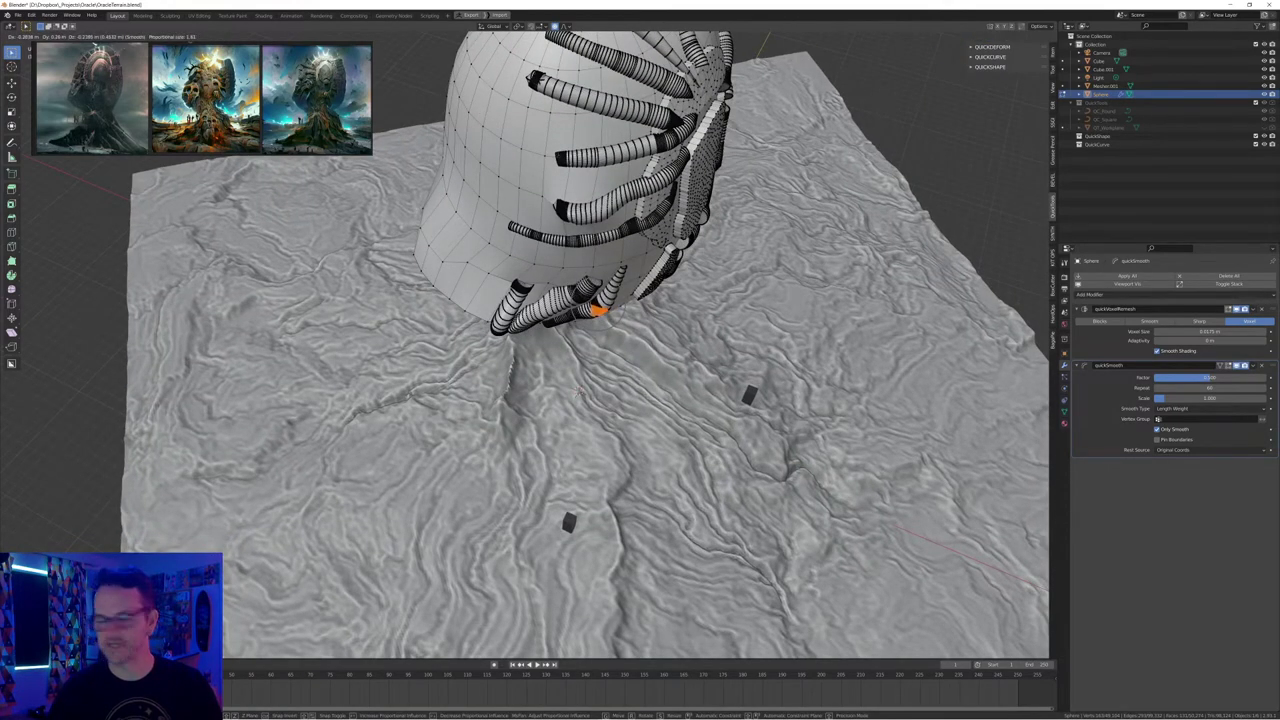
{"action": "left_click", "coordinate": [599, 309]}
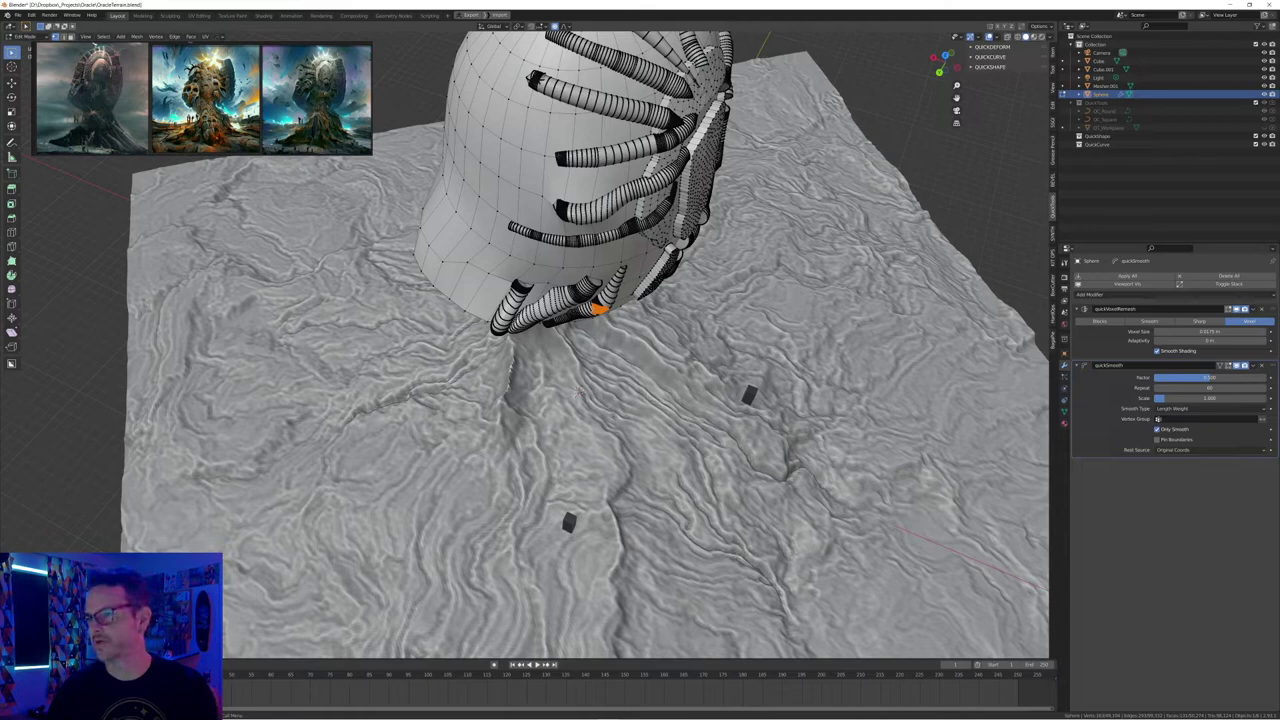
Pull the middle section of the central jaw tube outward, and return to Object Mode
{"action": "left_click_drag", "start_coordinate": [546, 298], "coordinate": [575, 321]}
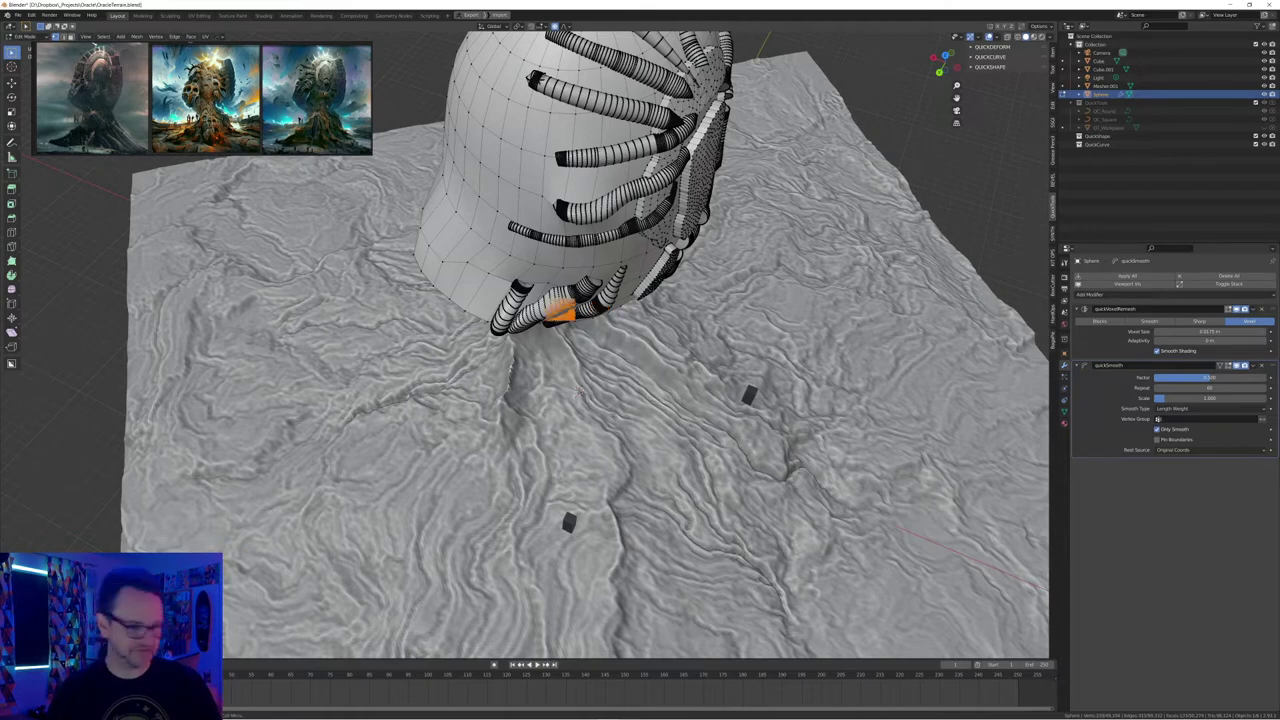
{"action": "key", "text": "g"}
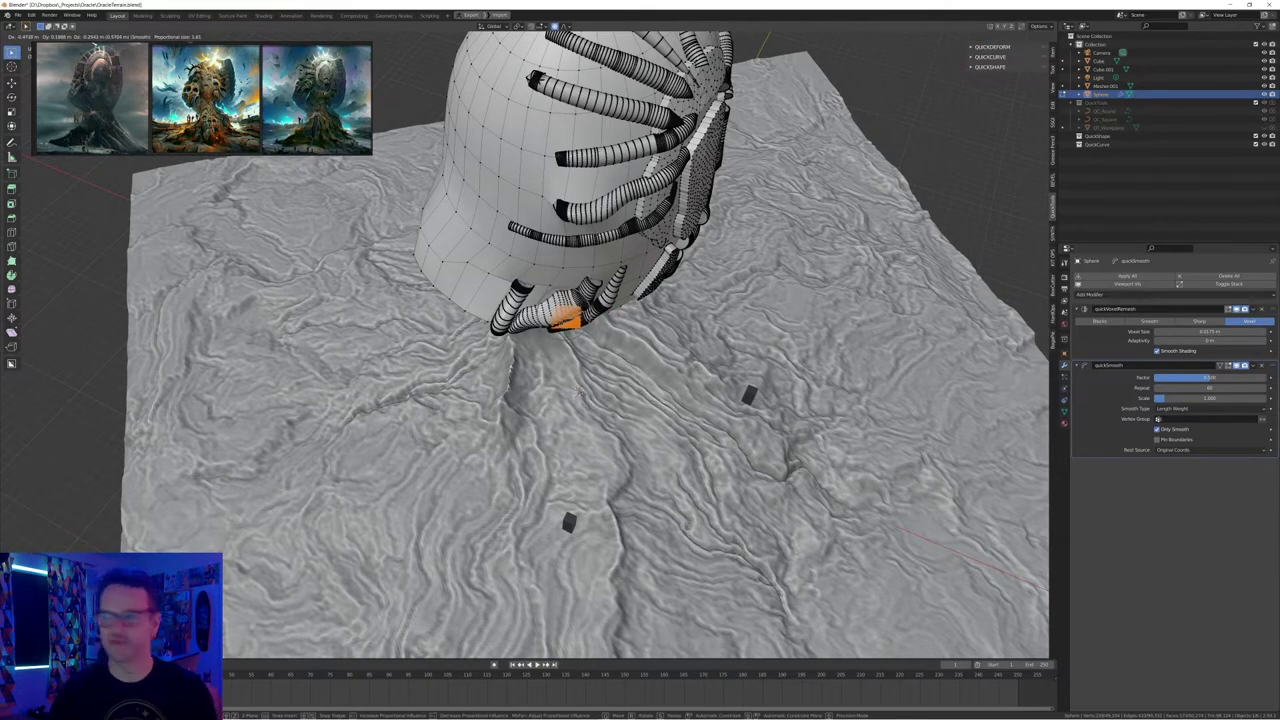
{"action": "left_click", "coordinate": [581, 334]}
{"action": "key", "text": "Tab"}
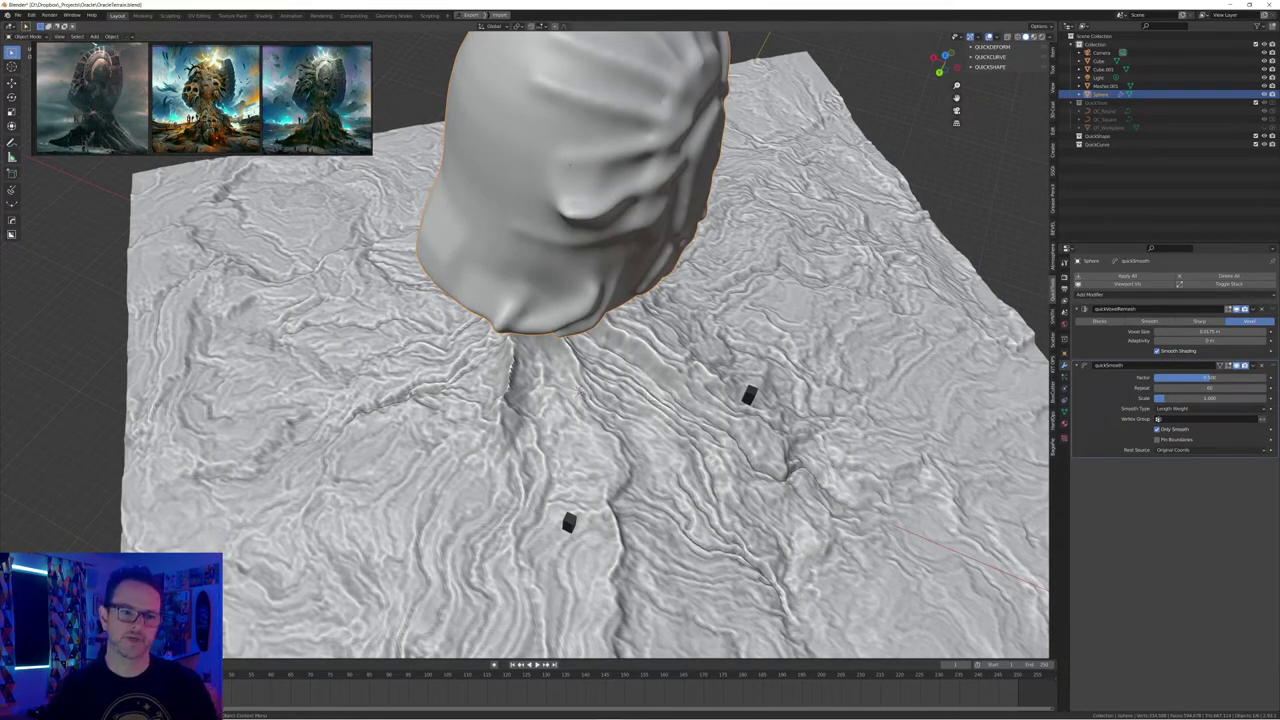
Examine the reshaped head above the mountain from the side and front
{"action": "middle_click_drag", "start_coordinate": [600, 420], "coordinate": [604, 370]}
{"action": "middle_click_drag", "start_coordinate": [588, 537], "coordinate": [594, 615]}
{"action": "scroll", "coordinate": [594, 616], "scroll_direction": "down", "scroll_amount": 2}
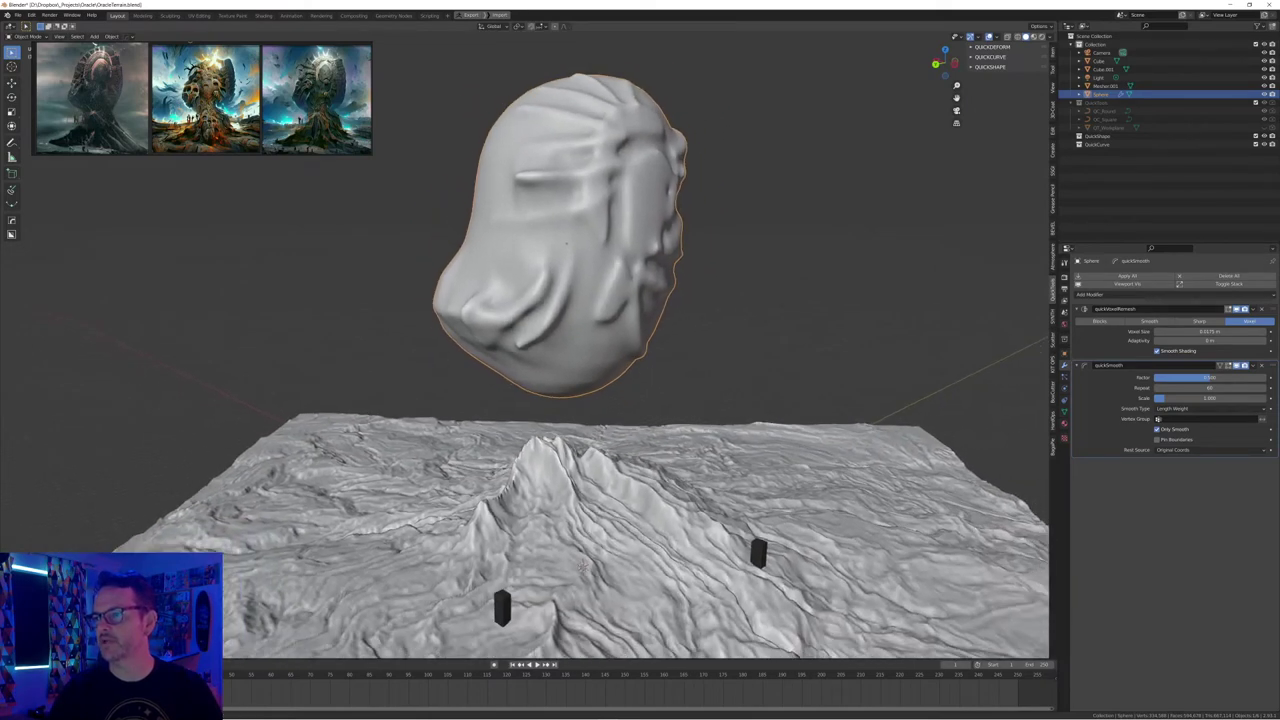
{"action": "middle_click_drag", "start_coordinate": [594, 616], "coordinate": [584, 606]}
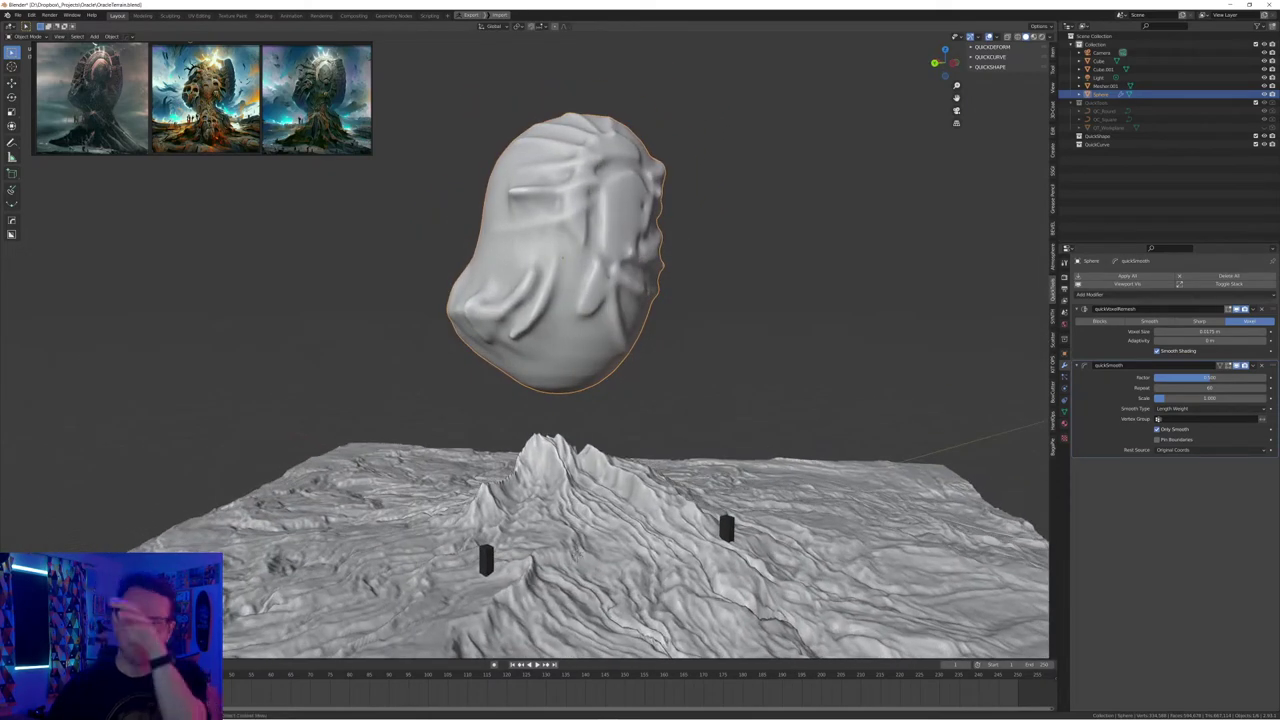
{"action": "left_click", "coordinate": [735, 265]}
{"action": "left_click", "coordinate": [590, 265]}
{"action": "mouse_move", "coordinate": [590, 265]}
{"action": "middle_mouse_down"}
{"action": "mouse_move", "coordinate": [655, 300]}
{"action": "mouse_move", "coordinate": [580, 270]}
{"action": "mouse_move", "coordinate": [595, 268]}
{"action": "middle_mouse_up"}
{"action": "key", "text": "alt+a"}
{"action": "left_click", "coordinate": [588, 280]}
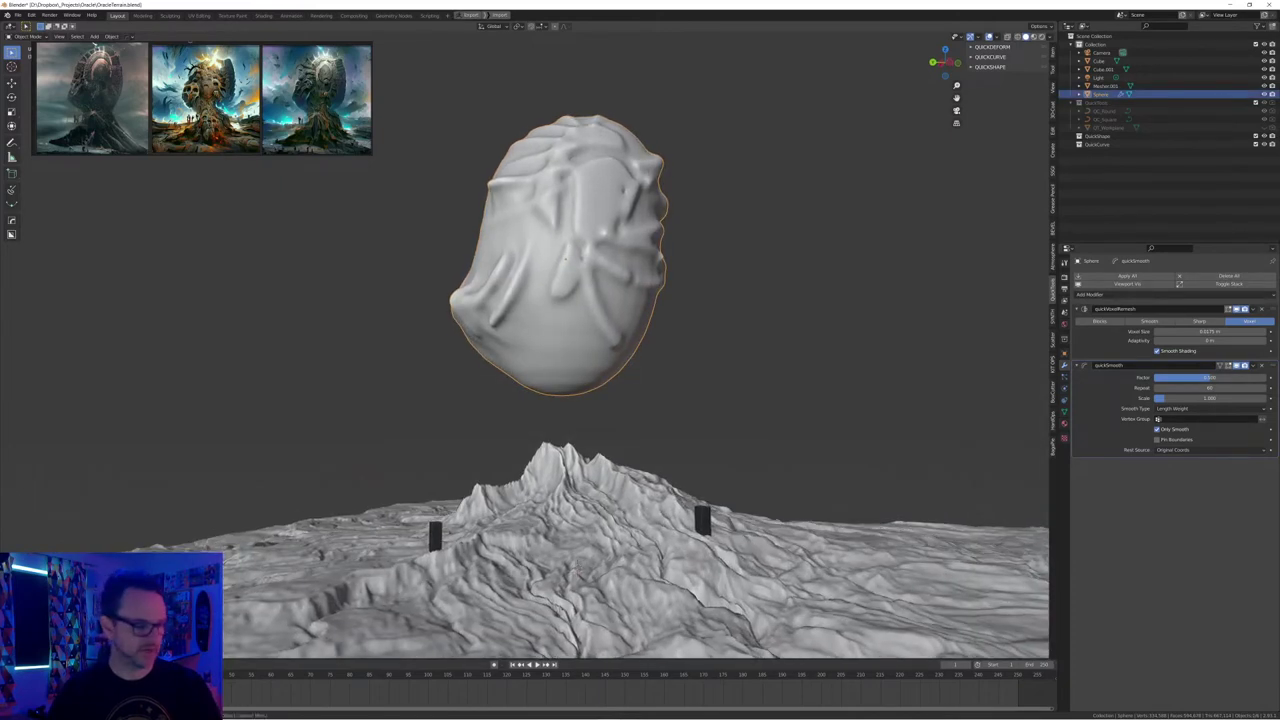
In Edit Mode, select the faces at the underside of the head and extrude them down into a short neck stub
{"action": "key", "text": "Tab"}
{"action": "key", "text": "3"}
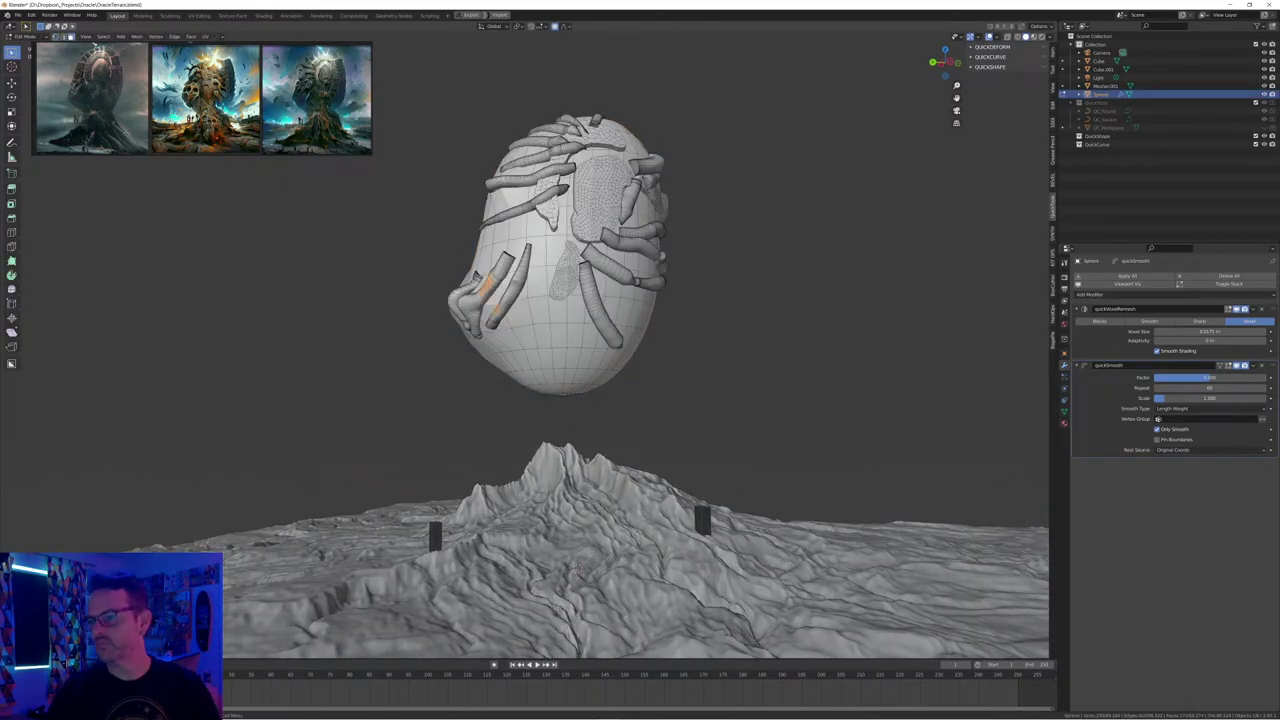
{"action": "left_click_drag", "start_coordinate": [591, 403], "coordinate": [535, 393]}
{"action": "mouse_move", "coordinate": [535, 393]}
{"action": "middle_mouse_down"}
{"action": "mouse_move", "coordinate": [537, 325]}
{"action": "mouse_move", "coordinate": [548, 418]}
{"action": "mouse_move", "coordinate": [543, 402]}
{"action": "middle_mouse_up"}
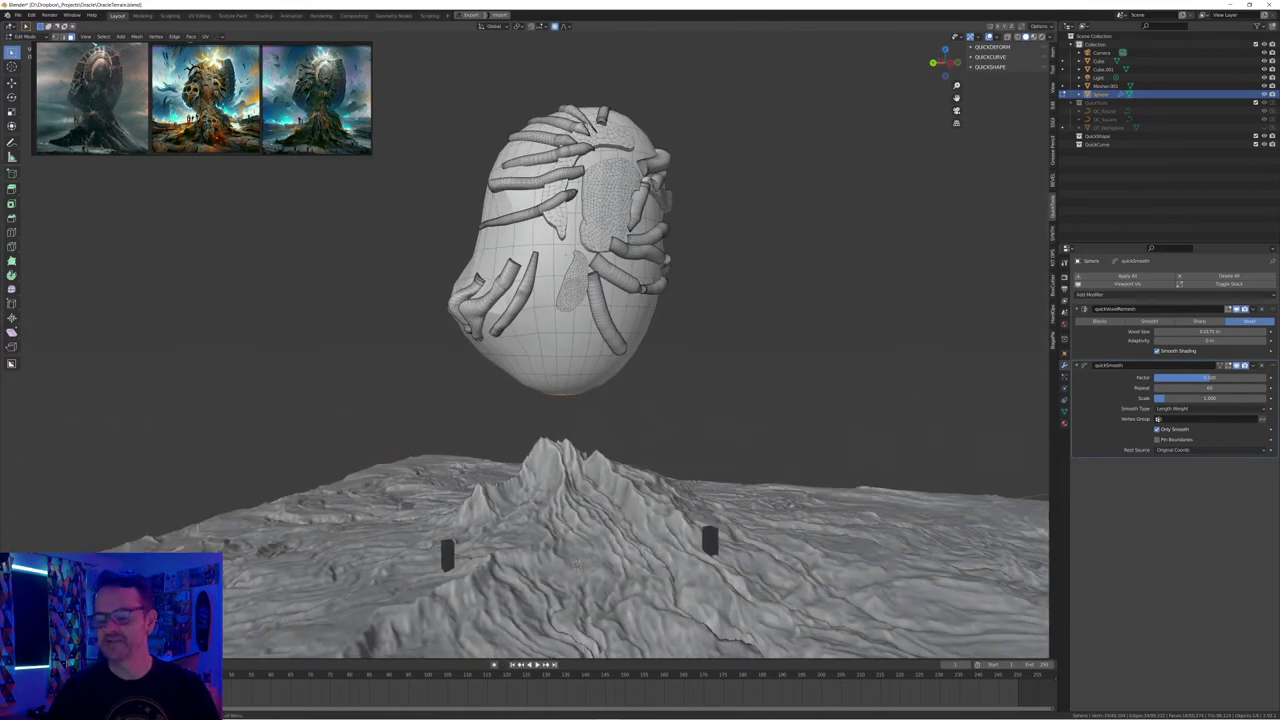
{"action": "key", "text": "e"}
{"action": "left_click", "coordinate": [544, 411]}
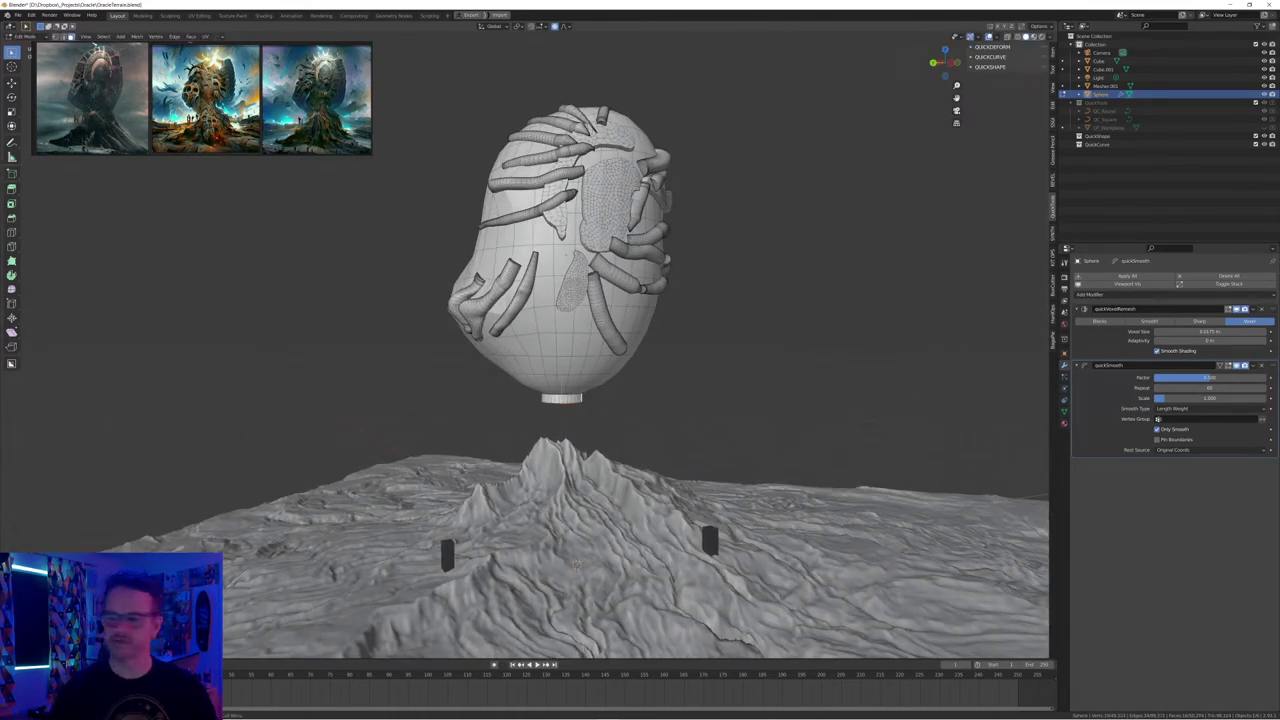
Lengthen the neck down to the mountain peak by alternately widening and extruding its bottom faces
{"action": "key", "text": "s"}
{"action": "left_click", "coordinate": [531, 409]}
{"action": "key", "text": "e"}
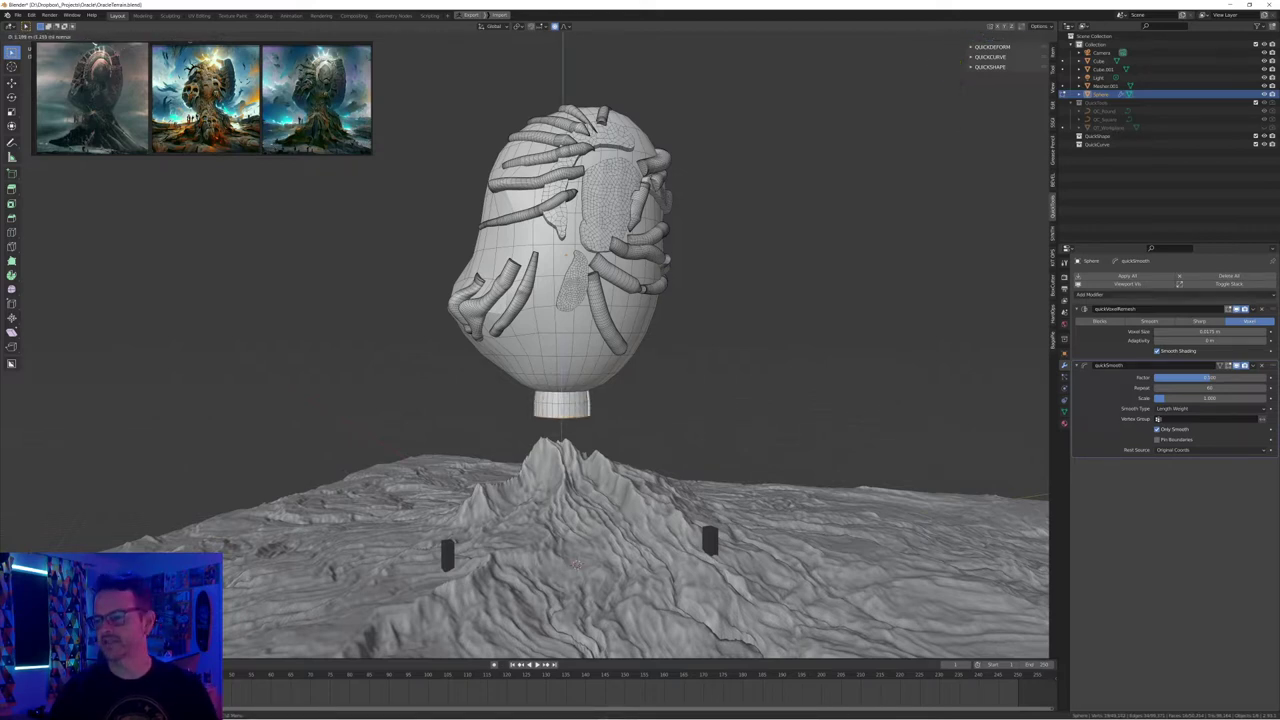
{"action": "left_click", "coordinate": [535, 432]}
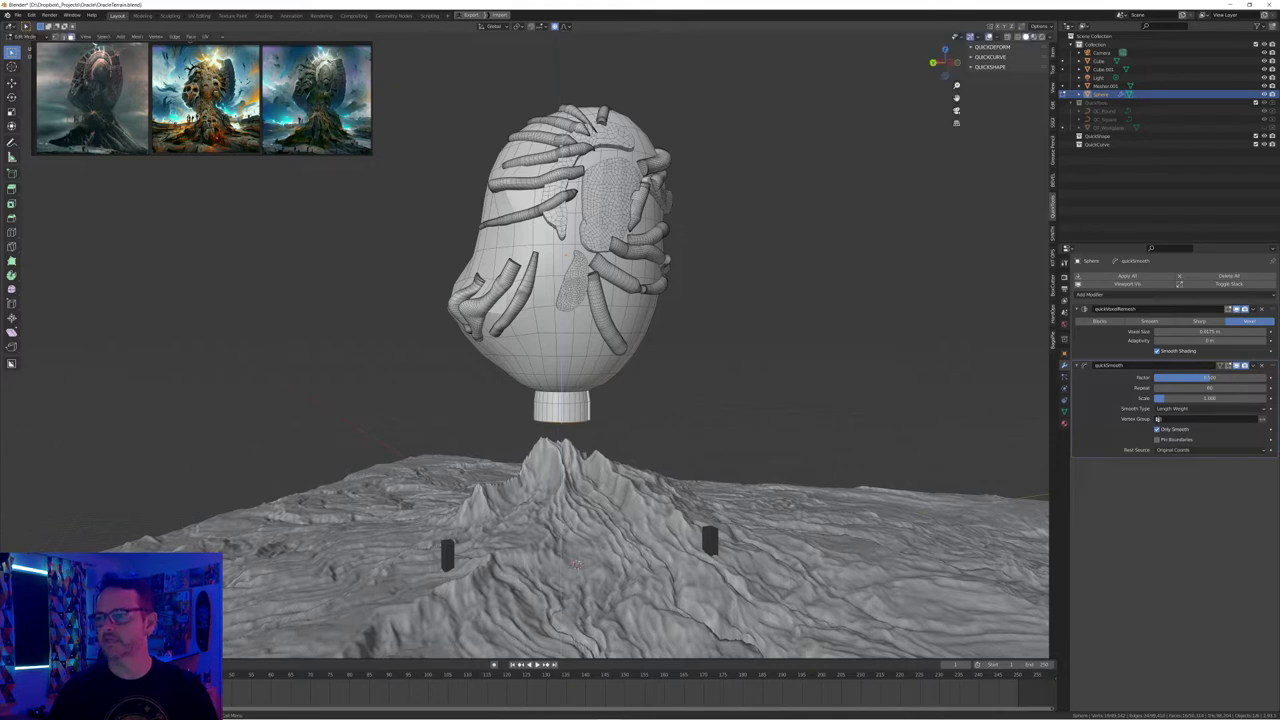
{"action": "key", "text": "s"}
{"action": "left_click", "coordinate": [691, 432]}
{"action": "key", "text": "e"}
{"action": "left_click", "coordinate": [690, 457]}
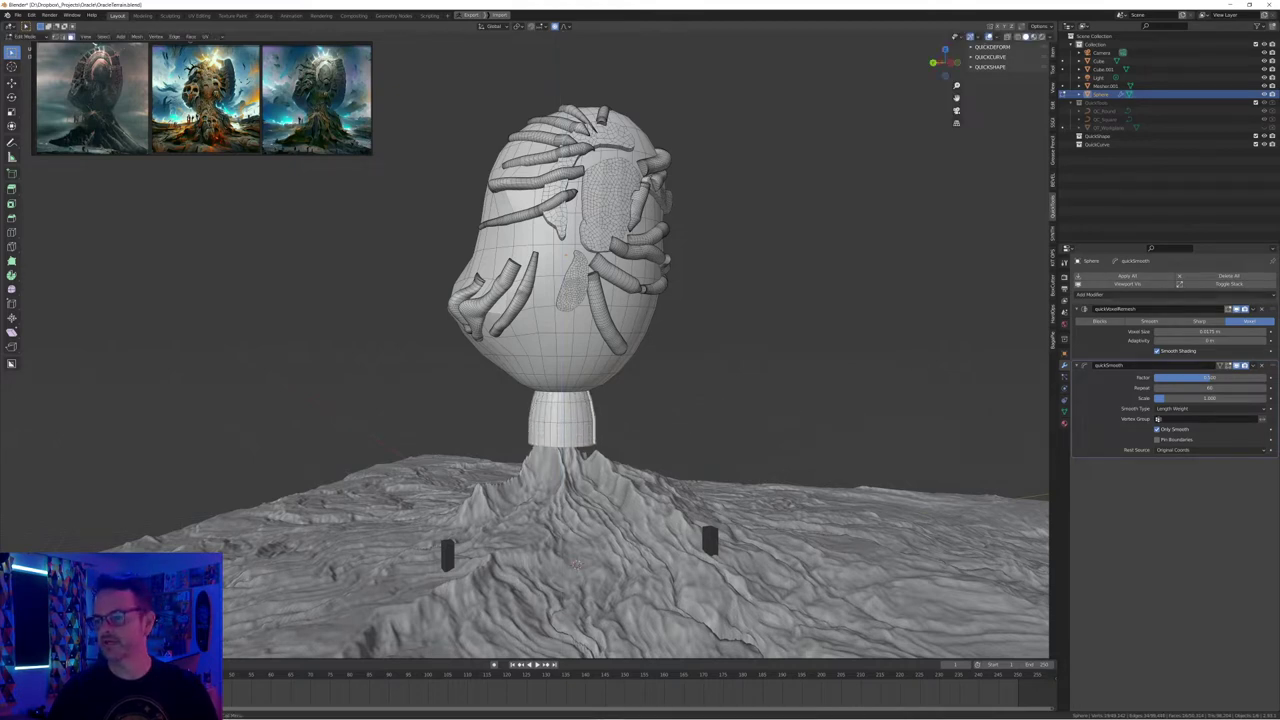
Examine the smoothed head and neck from the opposite side in Object Mode, comparing it with the Edit Mode mesh
{"action": "key", "text": "Tab"}
{"action": "middle_click_drag", "start_coordinate": [690, 450], "coordinate": [605, 445]}
{"action": "mouse_move", "coordinate": [536, 575]}
{"action": "middle_mouse_down"}
{"action": "mouse_move", "coordinate": [500, 566]}
{"action": "mouse_move", "coordinate": [530, 580]}
{"action": "mouse_move", "coordinate": [555, 572]}
{"action": "mouse_move", "coordinate": [557, 532]}
{"action": "mouse_move", "coordinate": [557, 572]}
{"action": "mouse_move", "coordinate": [602, 592]}
{"action": "mouse_move", "coordinate": [580, 535]}
{"action": "mouse_move", "coordinate": [605, 632]}
{"action": "mouse_move", "coordinate": [560, 568]}
{"action": "mouse_move", "coordinate": [539, 571]}
{"action": "middle_mouse_up"}
{"action": "key", "text": "Tab"}
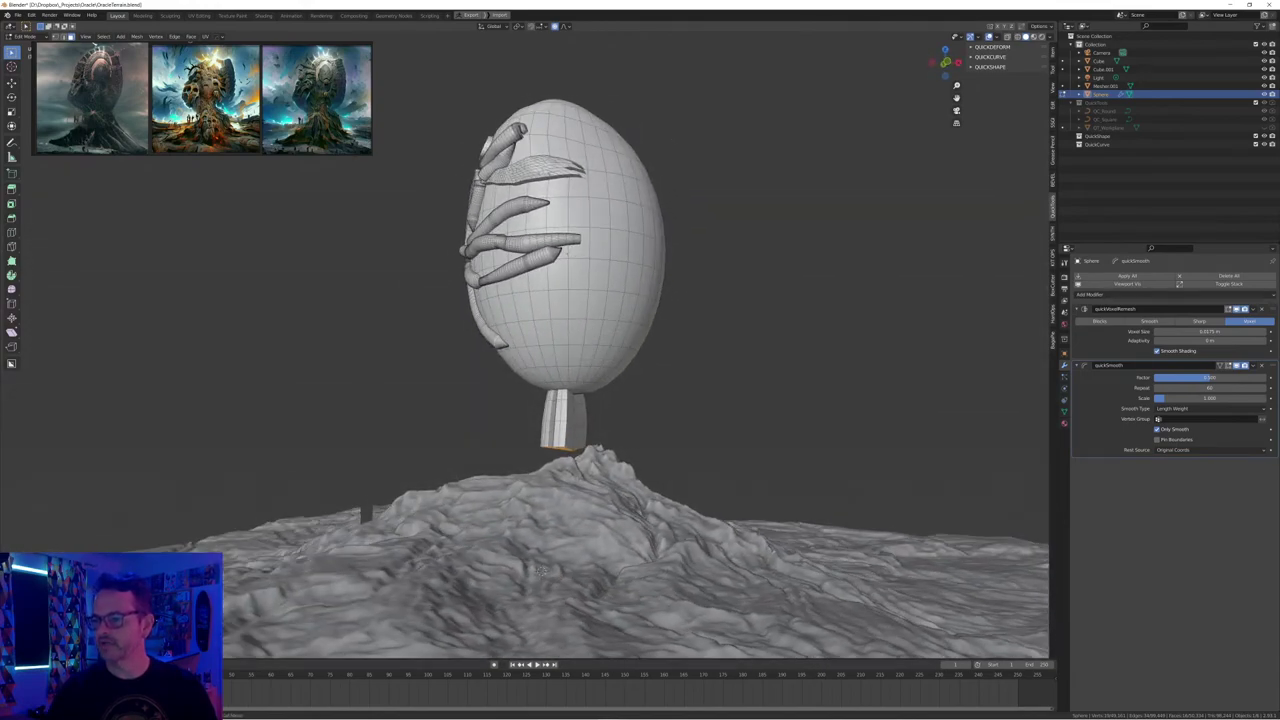
{"action": "key", "text": "Tab"}
{"action": "middle_click_drag", "start_coordinate": [541, 571], "coordinate": [618, 578]}
{"action": "middle_click_drag", "start_coordinate": [540, 571], "coordinate": [571, 570]}
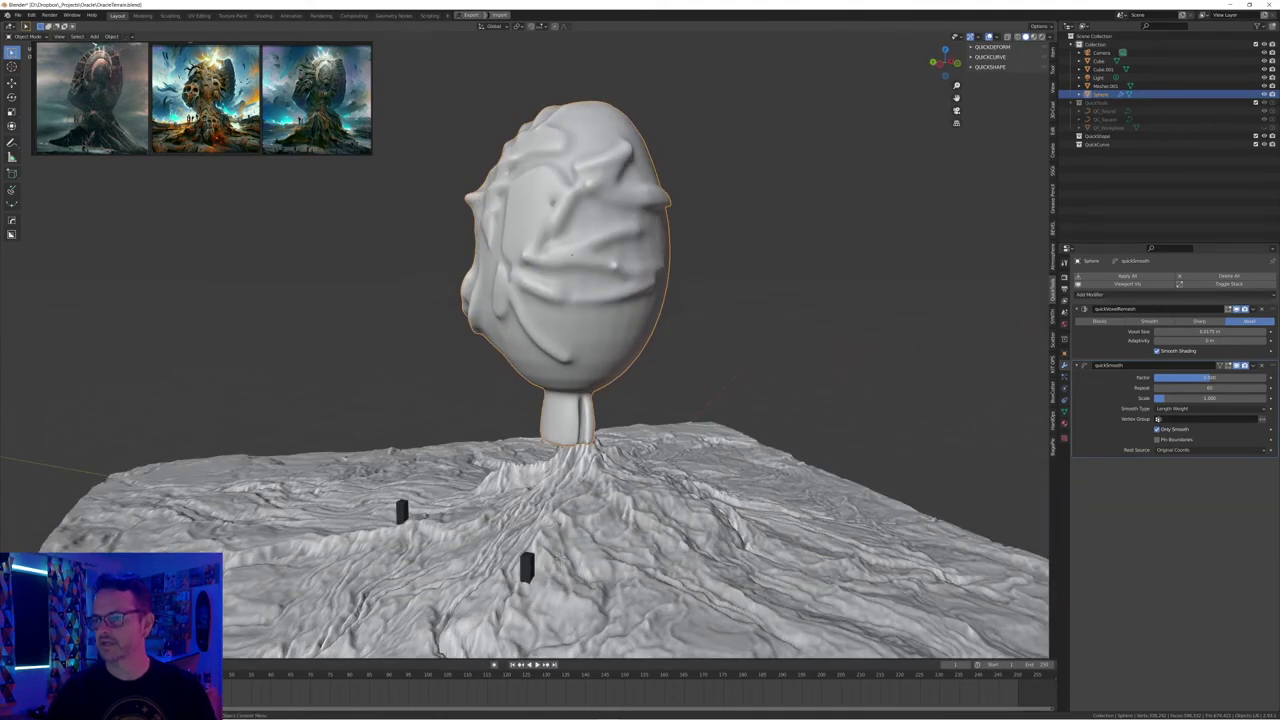
In Edit Mode, select the edge loop at the base of the head above the neck and scale it outward
{"action": "key", "text": "Tab"}
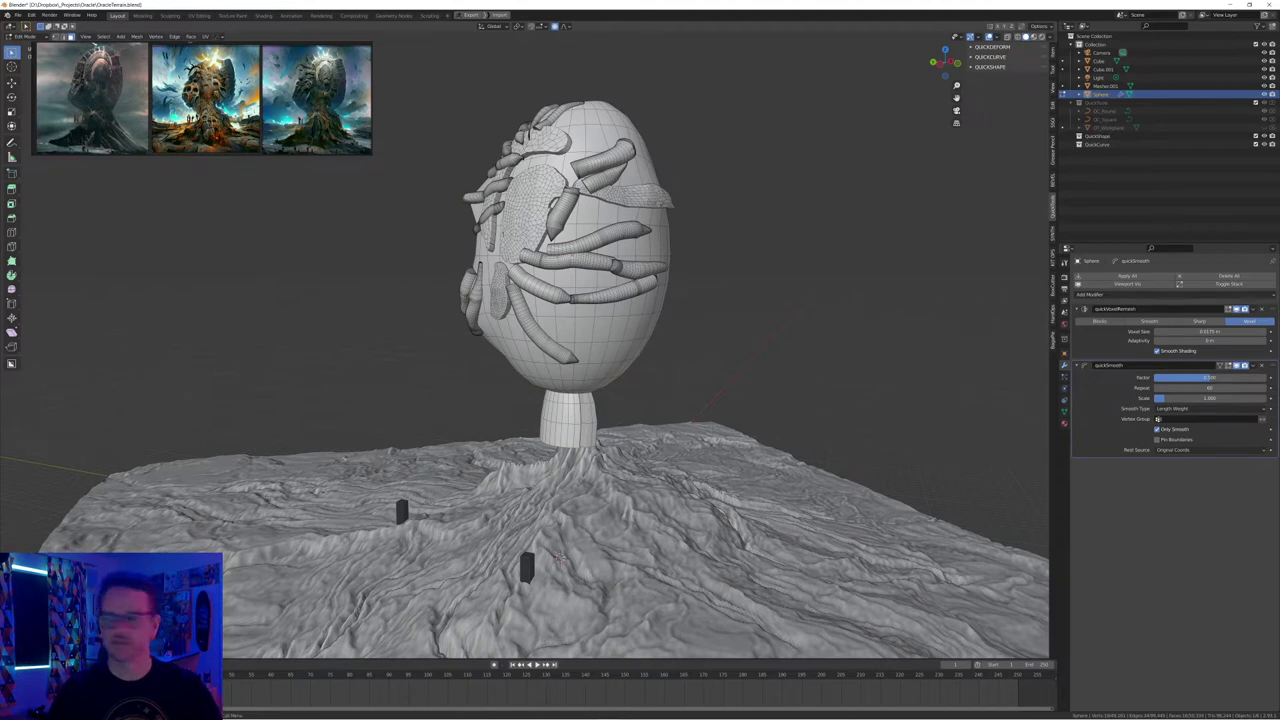
{"action": "key", "text": "2"}
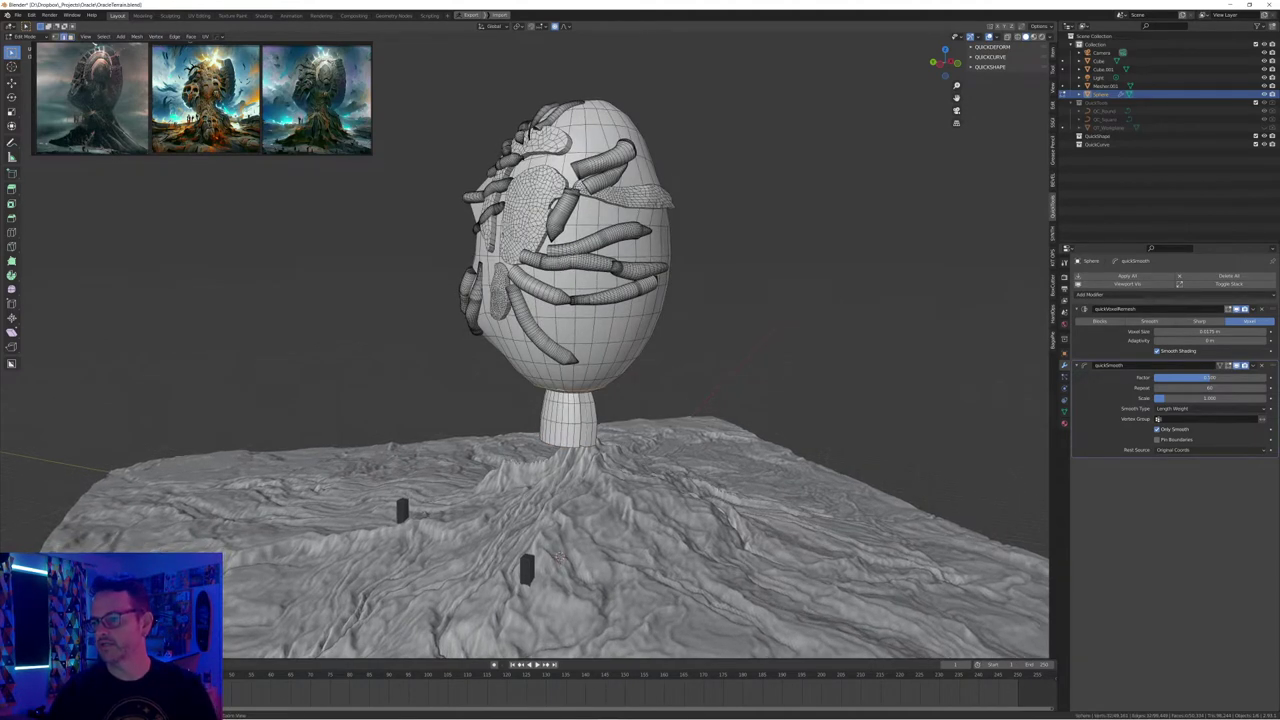
{"action": "key", "text": "s"}
{"action": "left_click", "coordinate": [747, 379]}
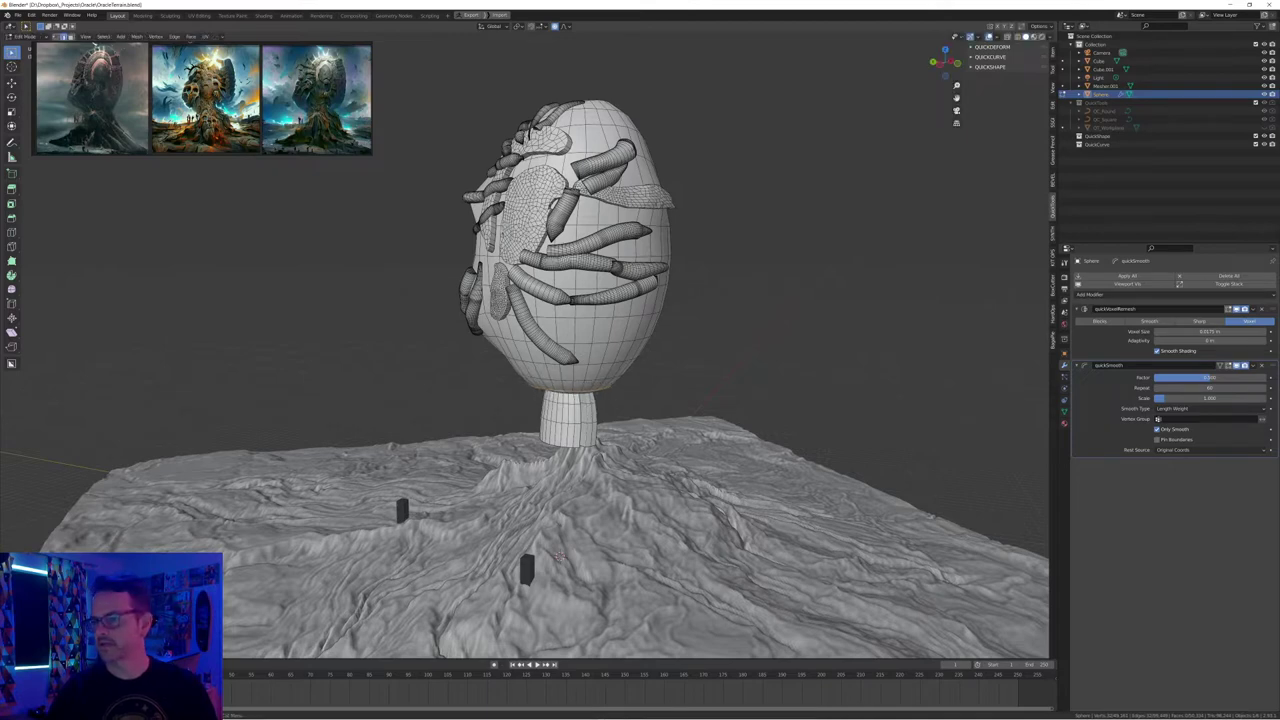
{"action": "middle_click_drag", "start_coordinate": [559, 556], "coordinate": [564, 563]}
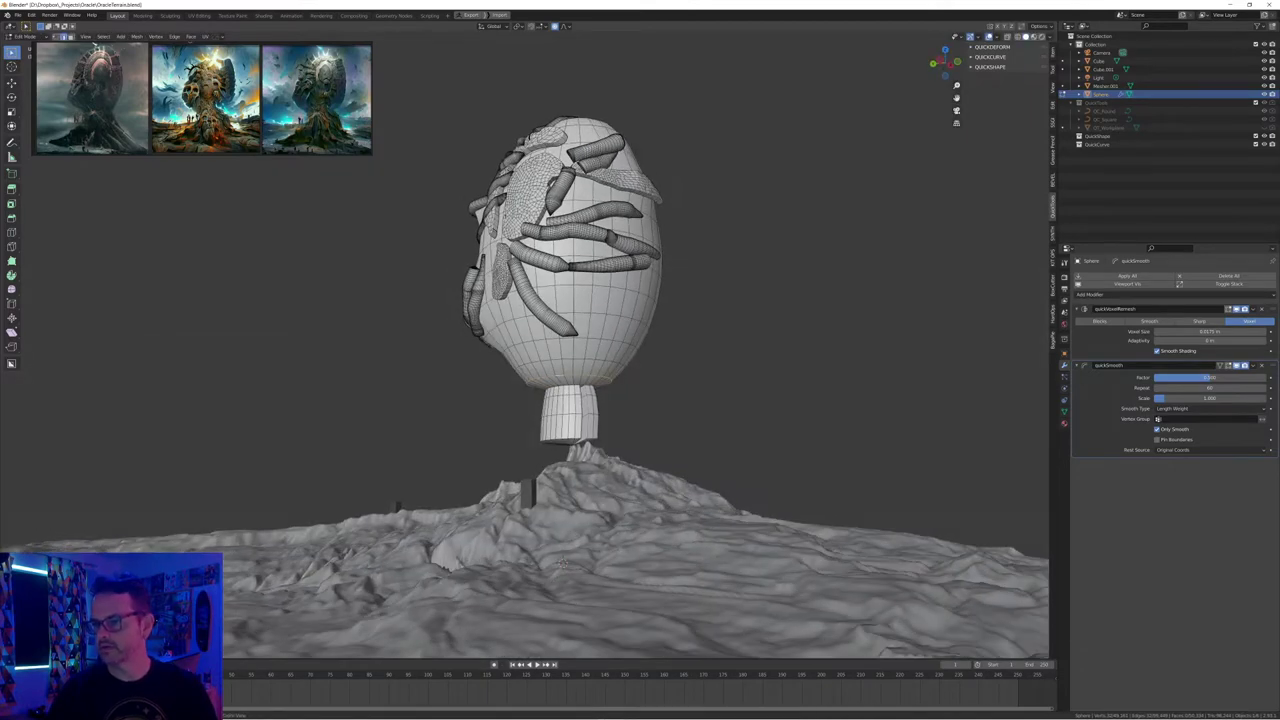
Scale the selected loop at the base of the head outward again, then compare the smoothed head in Object Mode with the Edit Mode mesh
{"action": "key", "text": "s"}
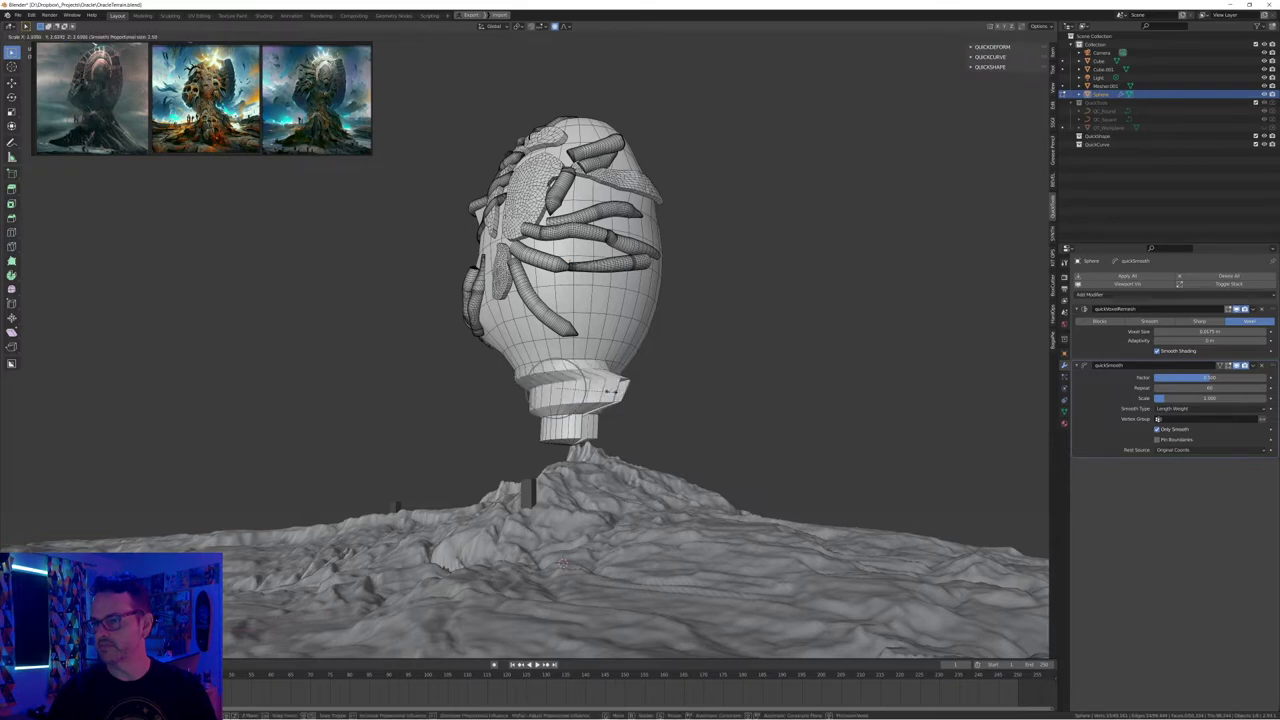
{"action": "left_click", "coordinate": [594, 391]}
{"action": "middle_click_drag", "start_coordinate": [594, 391], "coordinate": [535, 406]}
{"action": "middle_click_drag", "start_coordinate": [546, 560], "coordinate": [583, 548]}
{"action": "key", "text": "Tab"}
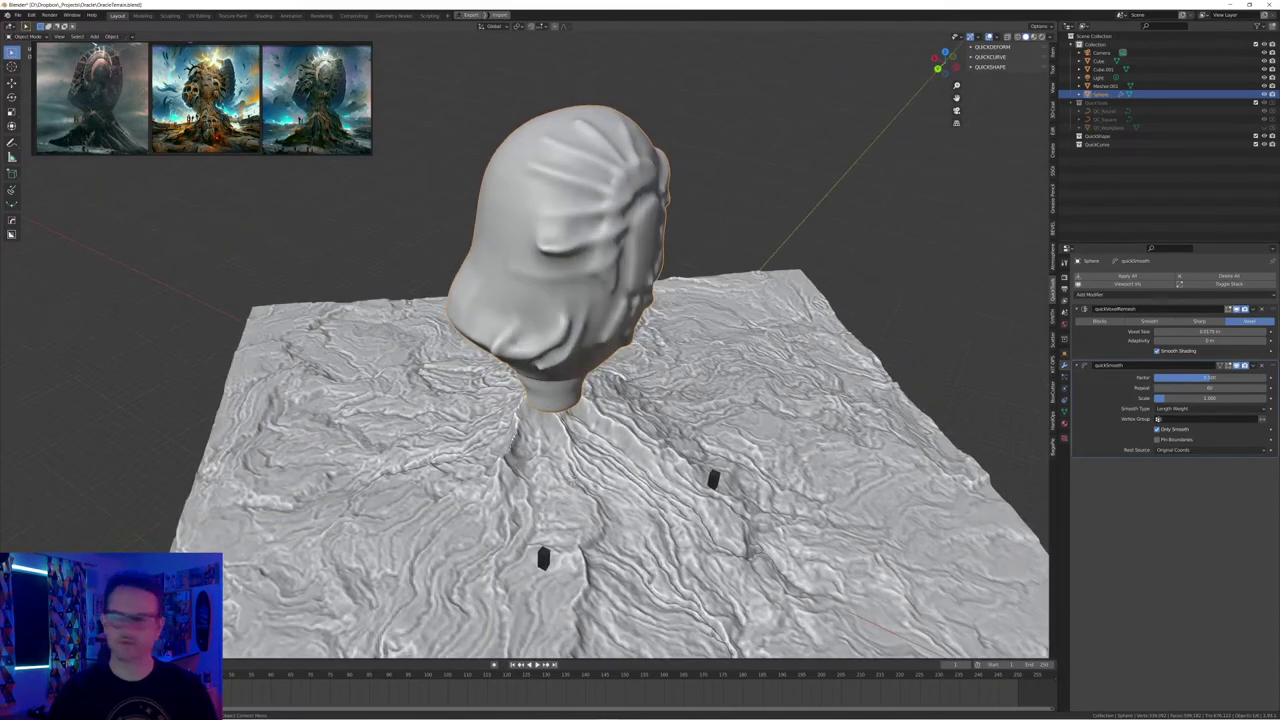
{"action": "key", "text": "Tab"}
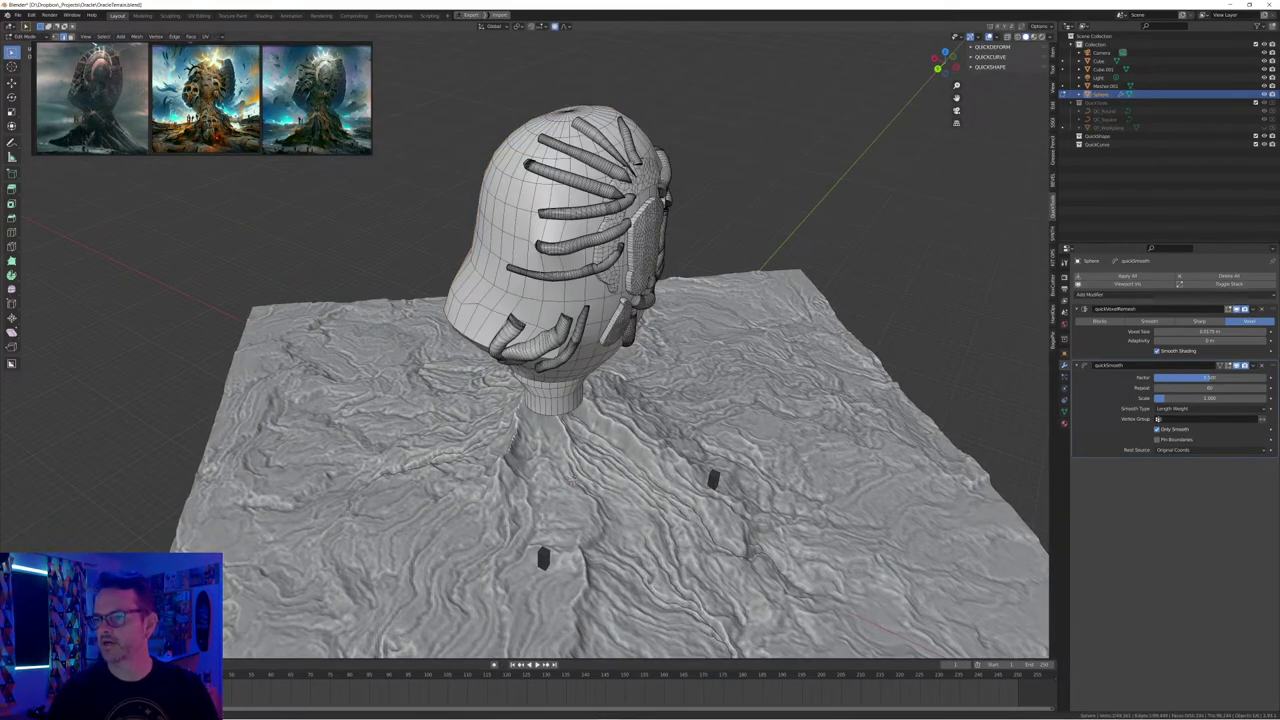
Select the linked tube across the side of the head and move it lower and outward with proportional editing, checking it in Object Mode
{"action": "key", "text": "l"}
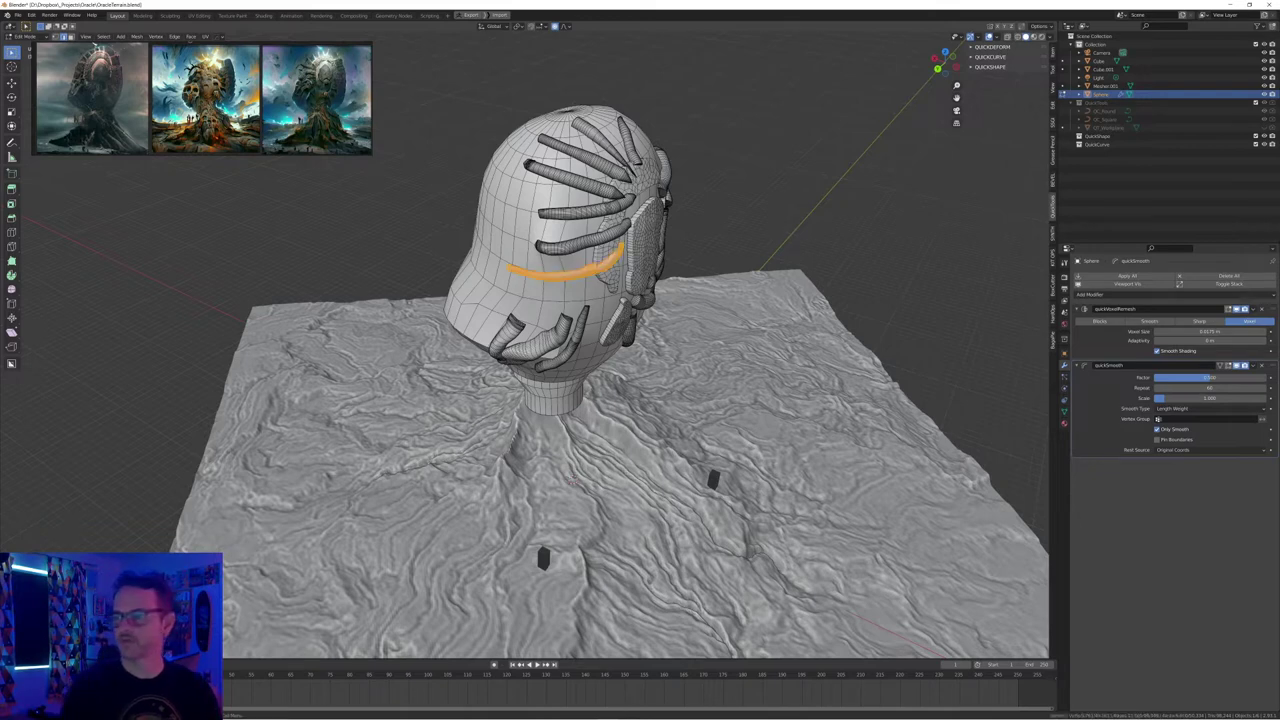
{"action": "middle_click_drag", "start_coordinate": [588, 266], "coordinate": [590, 286]}
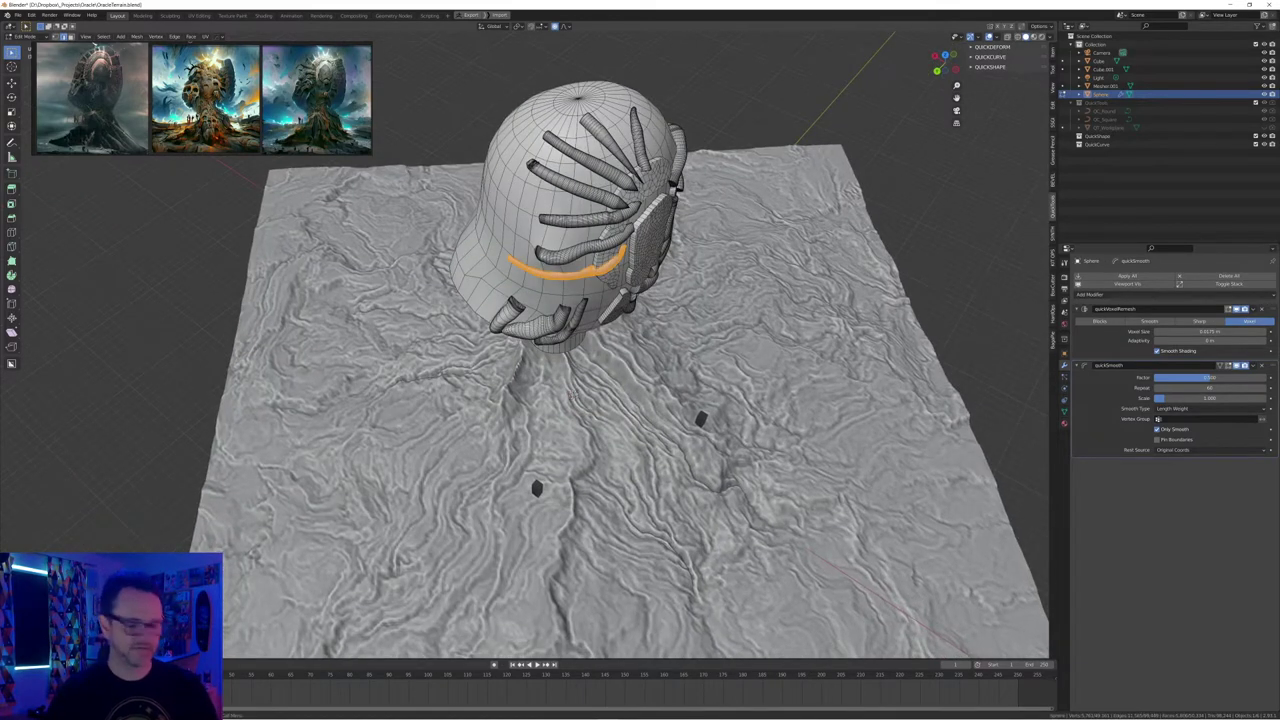
{"action": "key", "text": "g"}
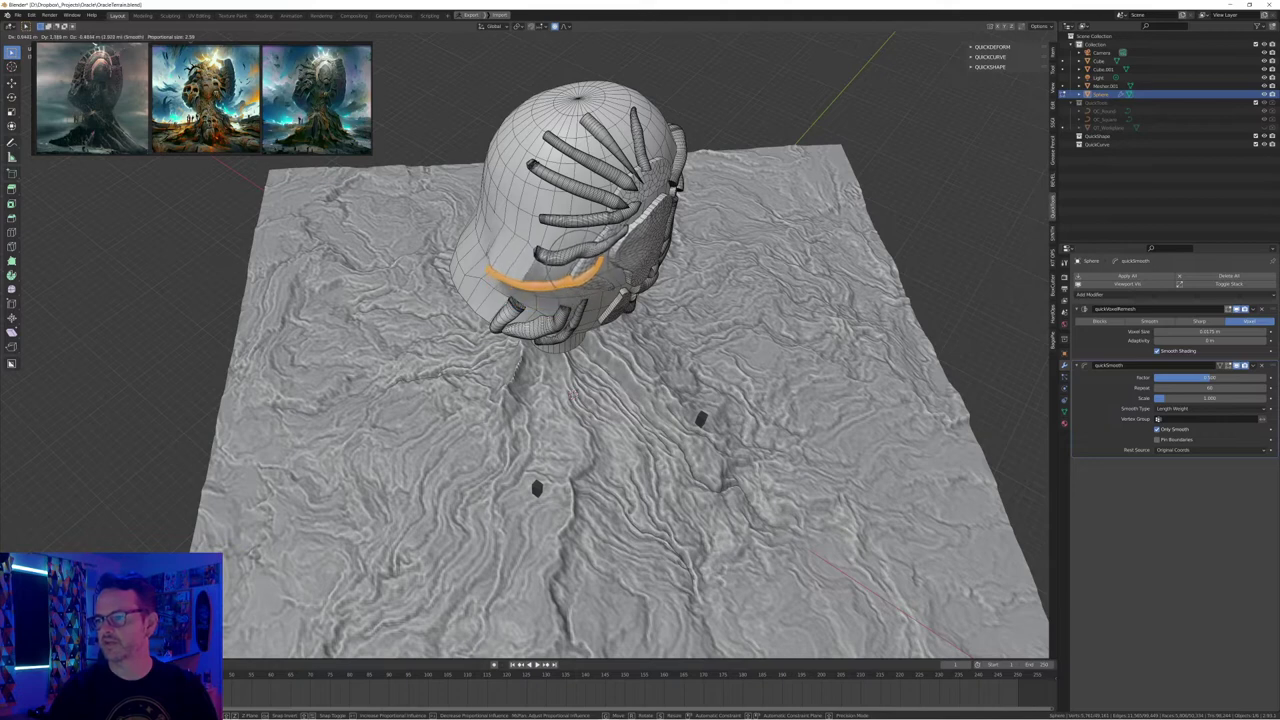
{"action": "left_click", "coordinate": [608, 282]}
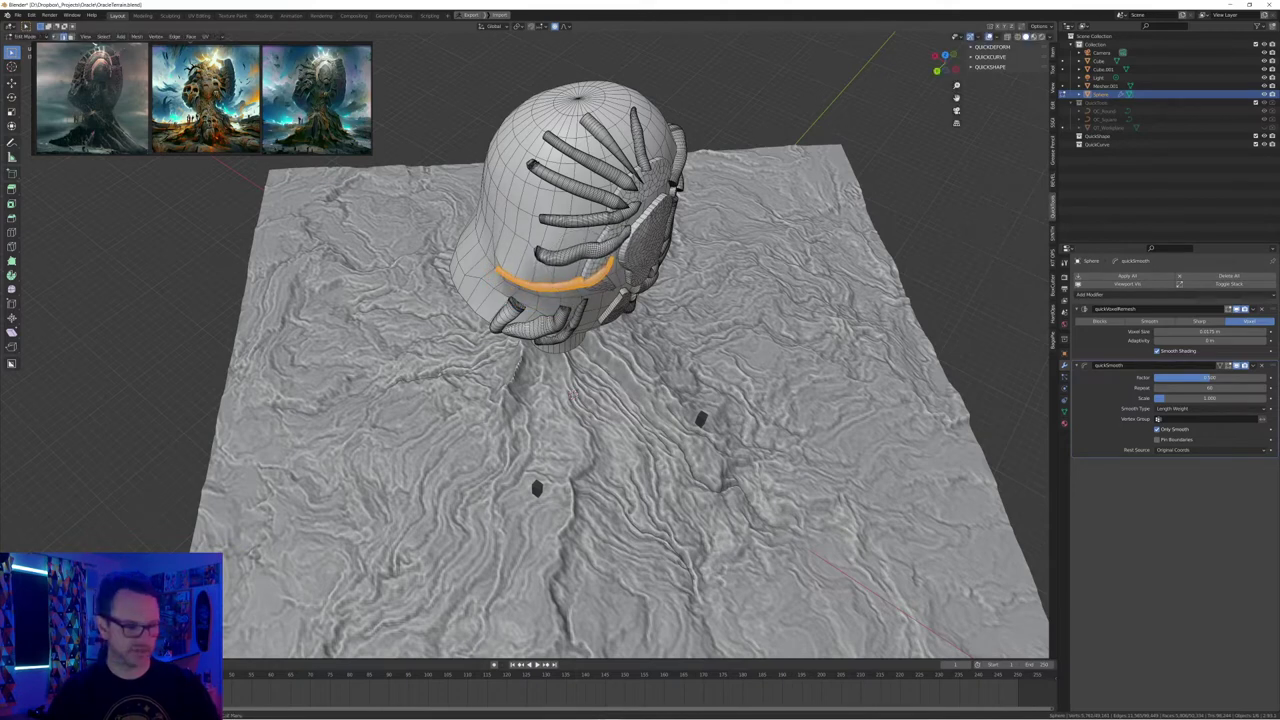
{"action": "key", "text": "g"}
{"action": "left_click", "coordinate": [602, 292]}
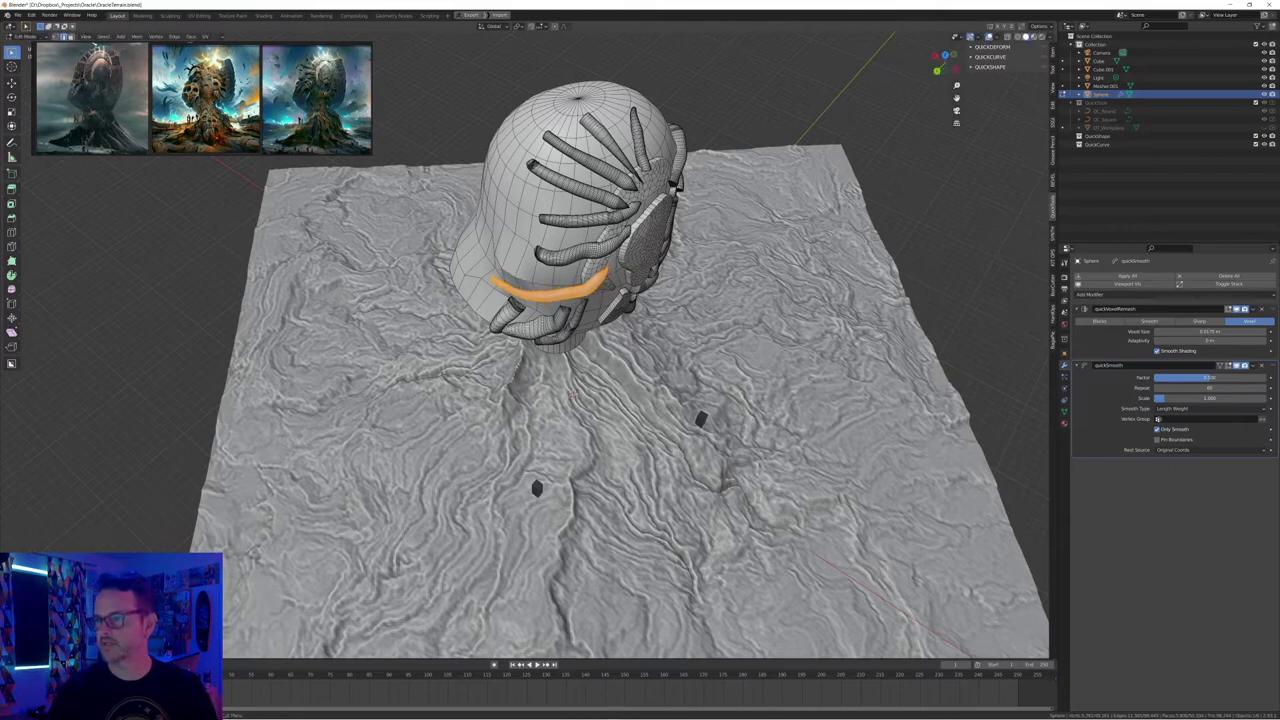
{"action": "middle_click_drag", "start_coordinate": [602, 292], "coordinate": [616, 258]}
{"action": "key", "text": "Tab"}
{"action": "middle_click_drag", "start_coordinate": [668, 503], "coordinate": [592, 503]}
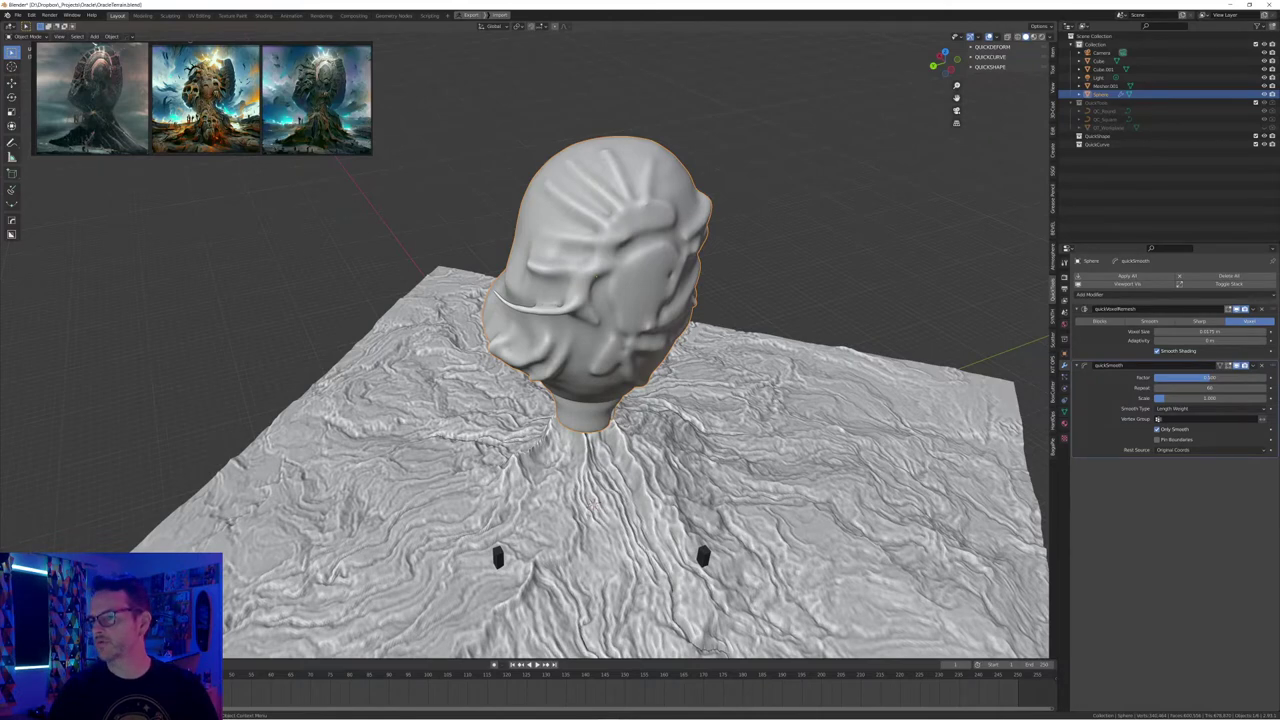
{"action": "key", "text": "Tab"}
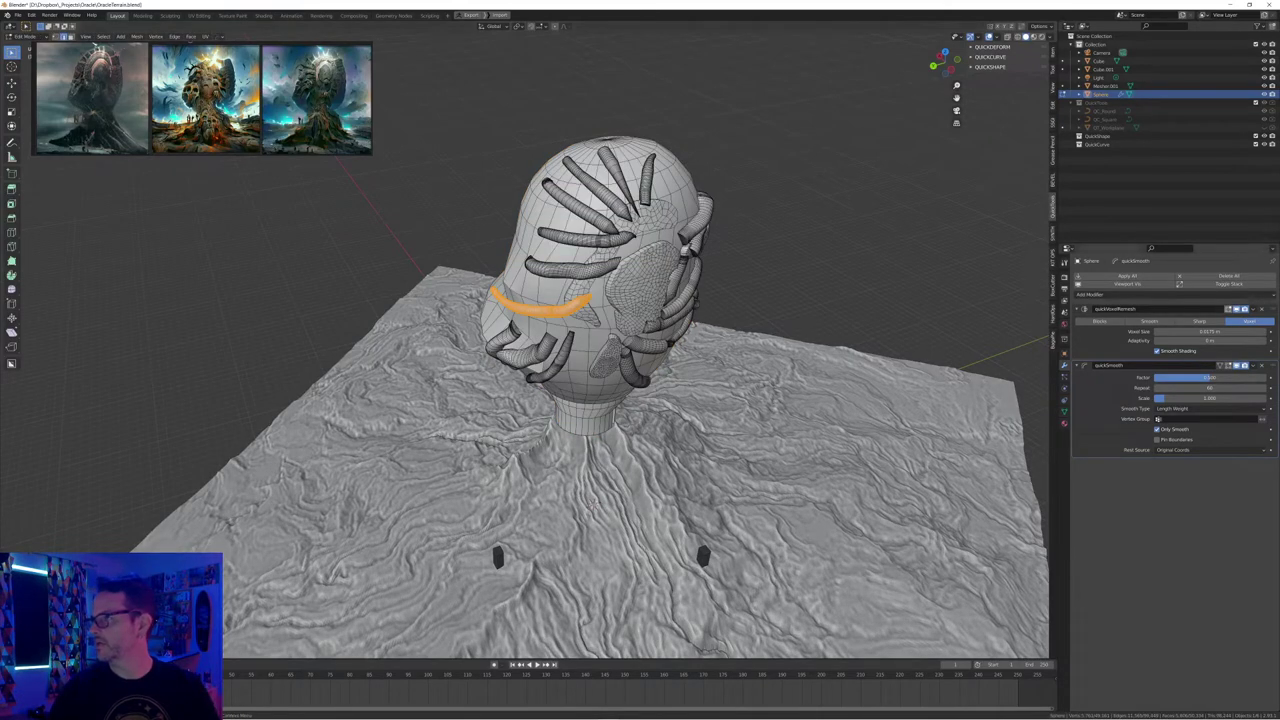
Reposition the selected side tube without proportional editing, and rotate it slightly about the global Z axis
{"action": "left_click", "coordinate": [1228, 309]}
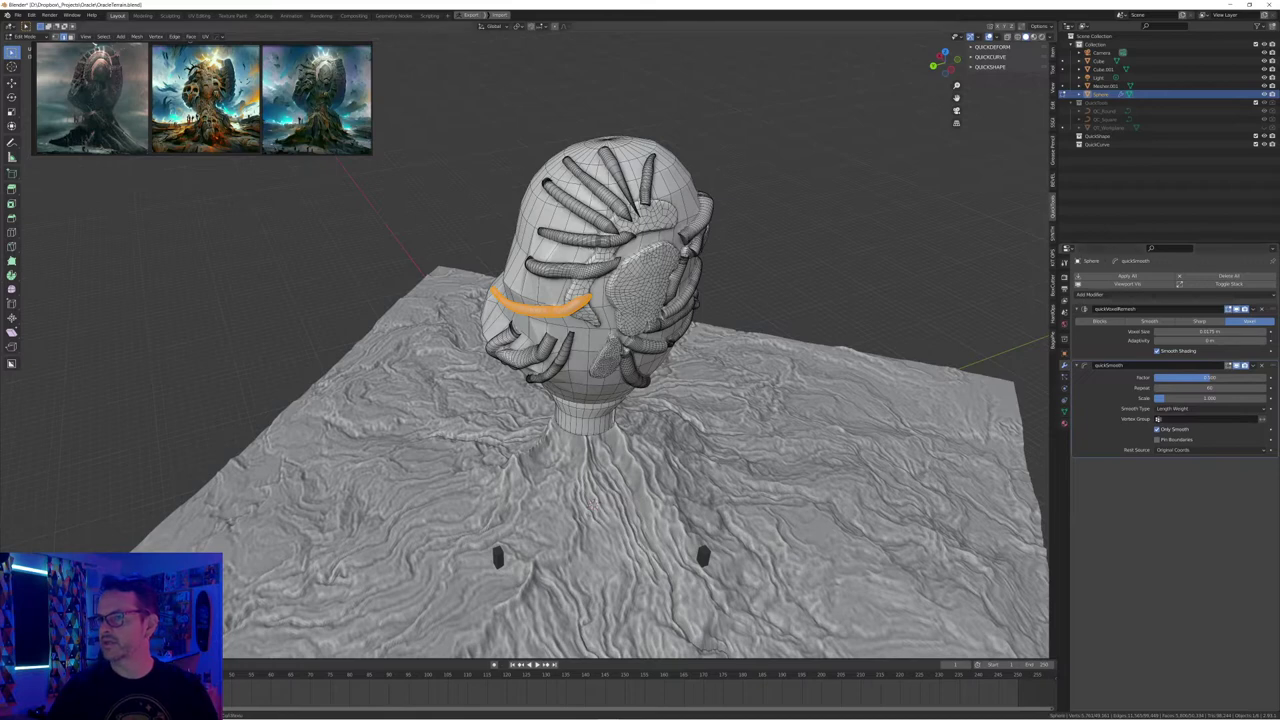
{"action": "middle_click_drag", "start_coordinate": [600, 380], "coordinate": [602, 402]}
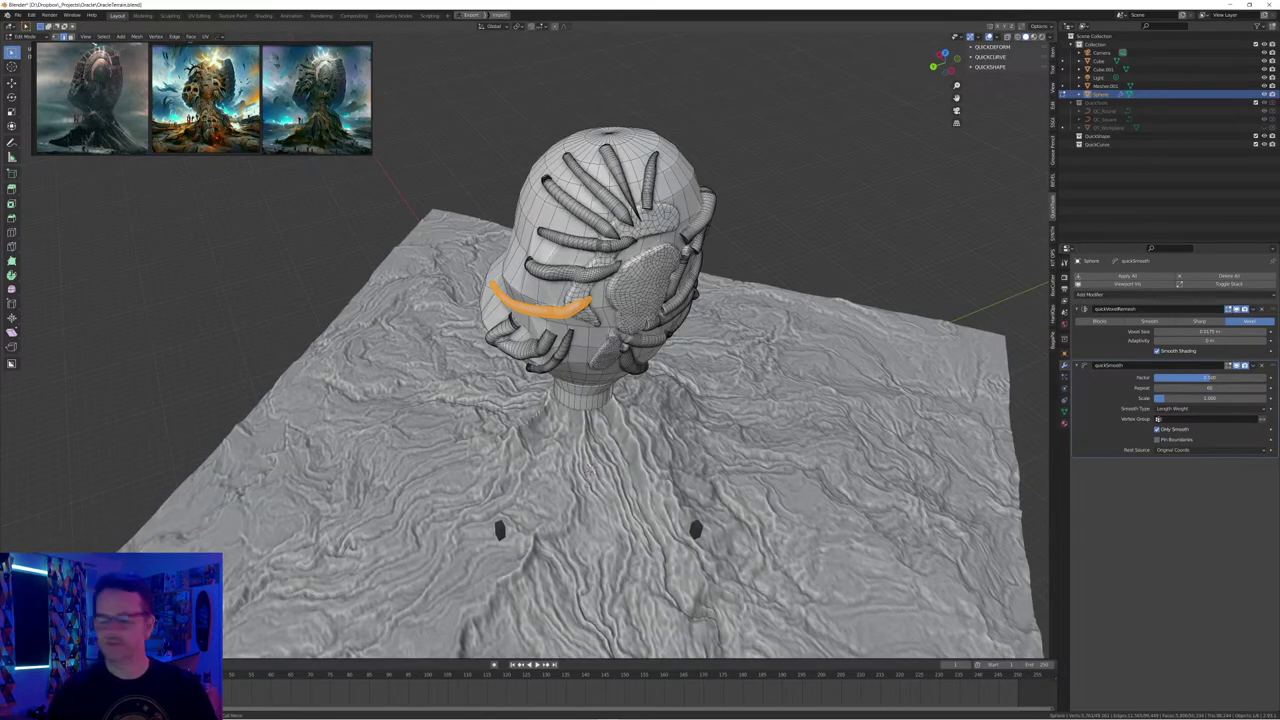
{"action": "key", "text": "g"}
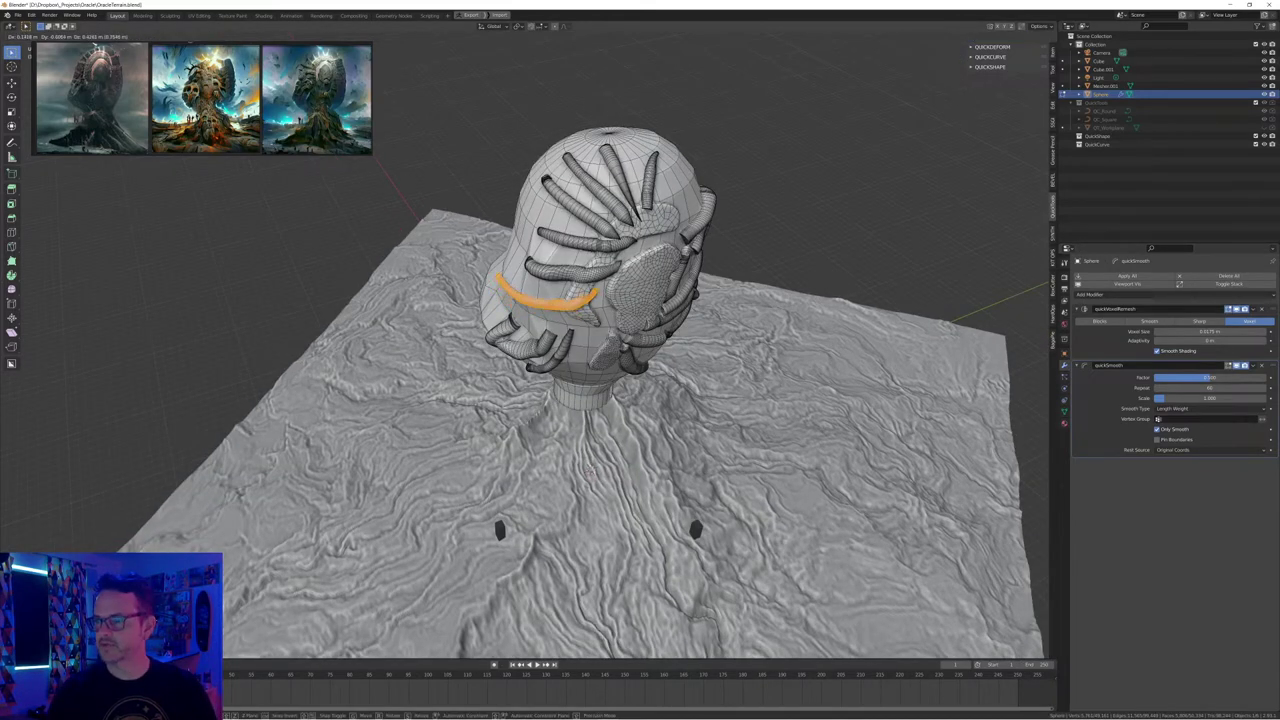
{"action": "left_click", "coordinate": [550, 308]}
{"action": "middle_click_drag", "start_coordinate": [550, 308], "coordinate": [587, 296]}
{"action": "middle_click_drag", "start_coordinate": [690, 298], "coordinate": [692, 318]}
{"action": "key", "text": "r"}
{"action": "key", "text": "z"}
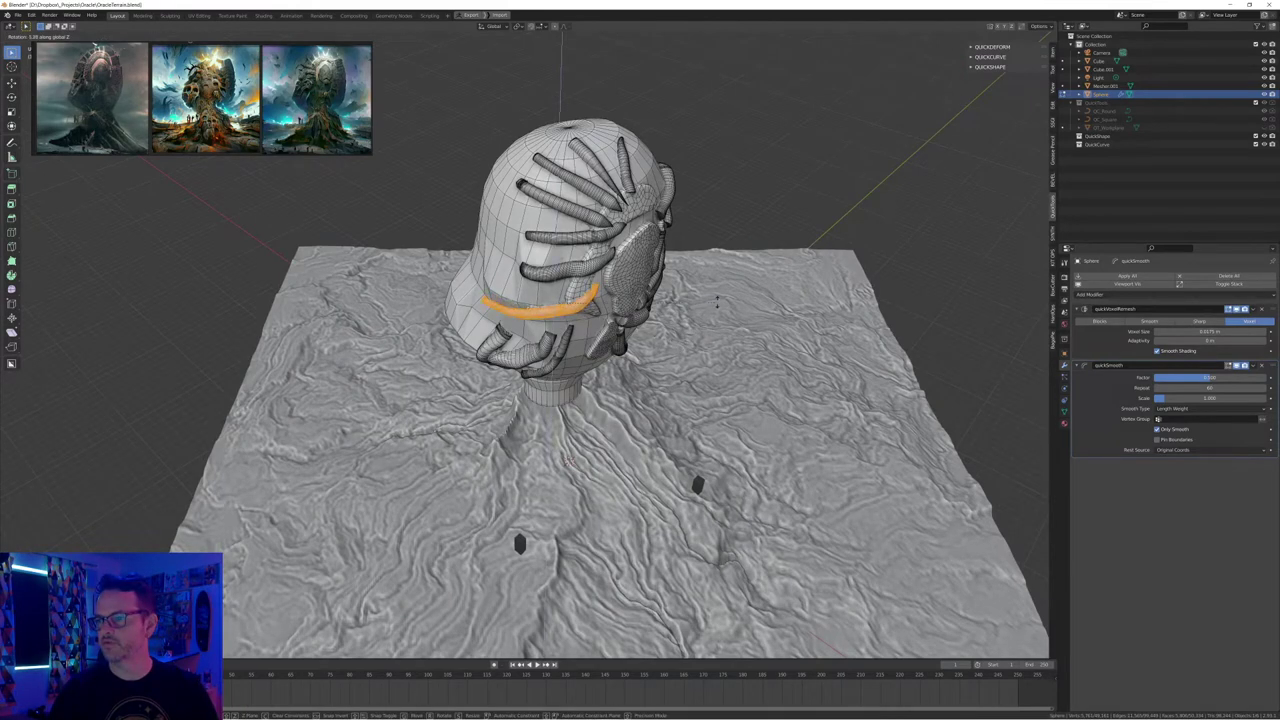
{"action": "left_click", "coordinate": [718, 298]}
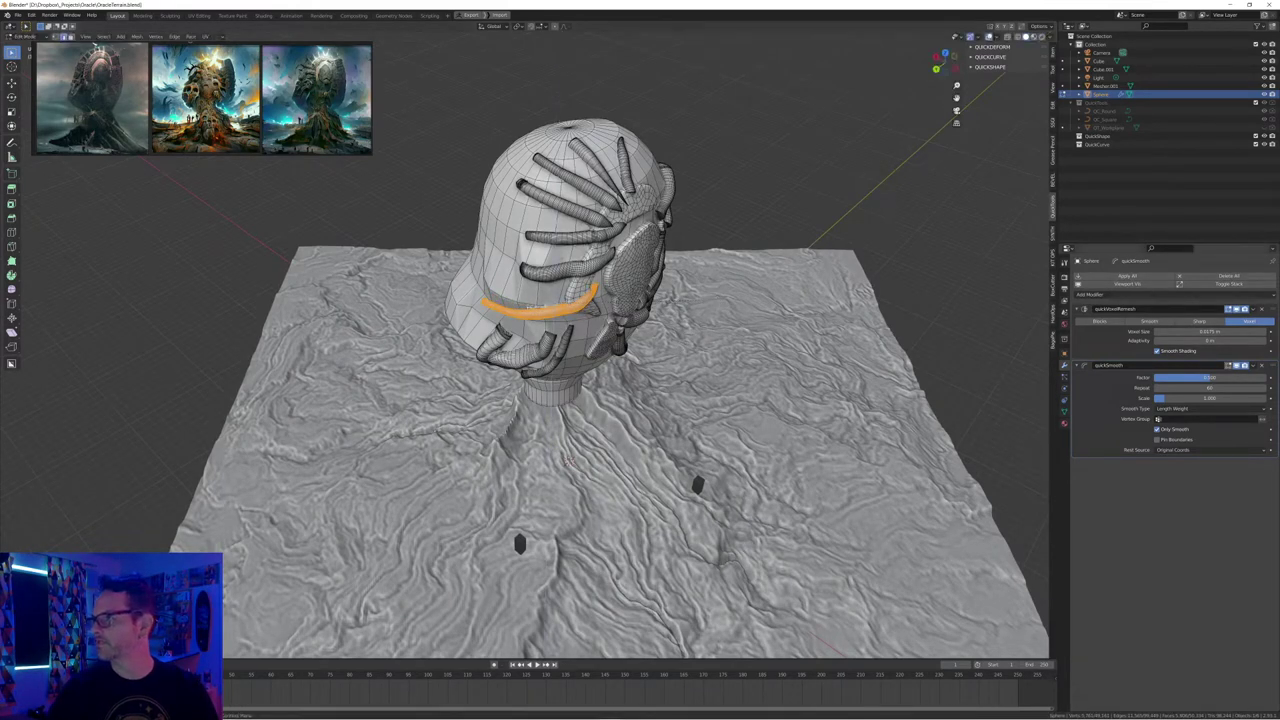
{"action": "middle_click_drag", "start_coordinate": [866, 291], "coordinate": [880, 258]}
Return the head to Object Mode and save the Blender file
{"action": "key", "text": "Tab"}
{"action": "middle_click_drag", "start_coordinate": [560, 521], "coordinate": [549, 590]}
{"action": "key", "text": "ctrl+s"}
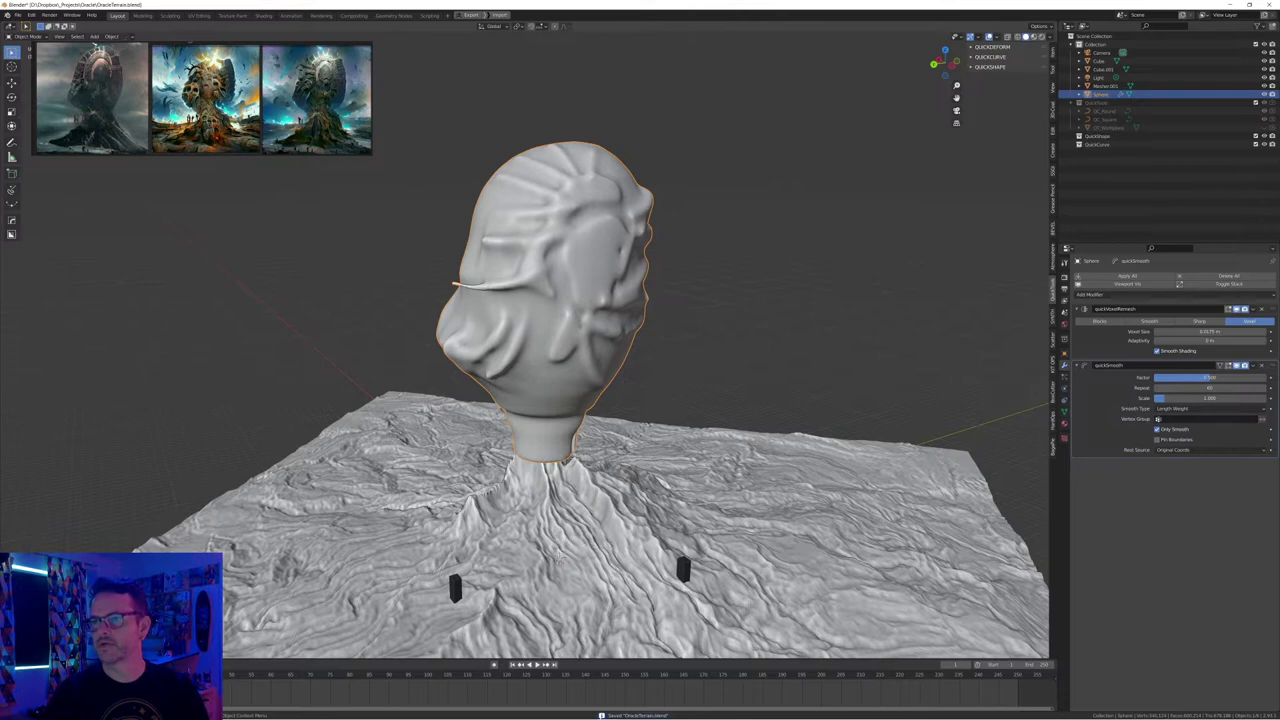
{"action": "middle_click_drag", "start_coordinate": [566, 592], "coordinate": [565, 578]}
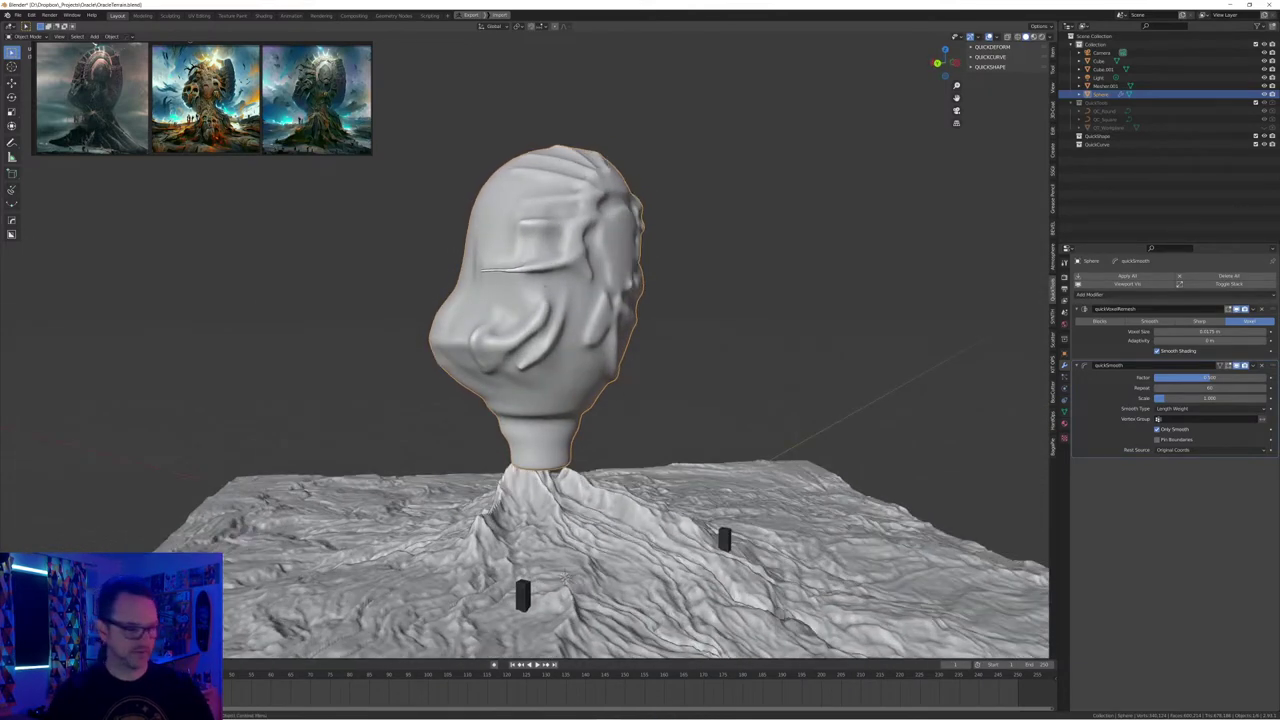
Start the Quick Curve tool with the Square shape and First Click Depth alignment
{"action": "key", "text": "shift+q"}
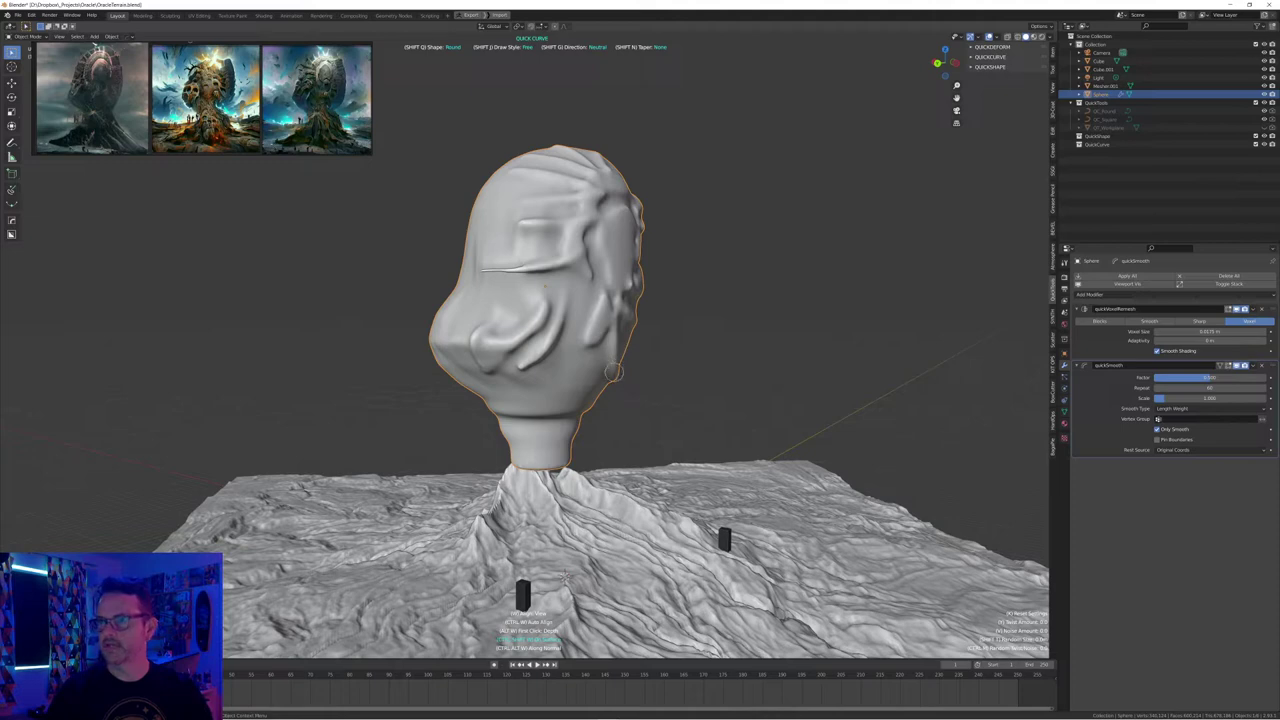
{"action": "key", "text": "shift+q"}
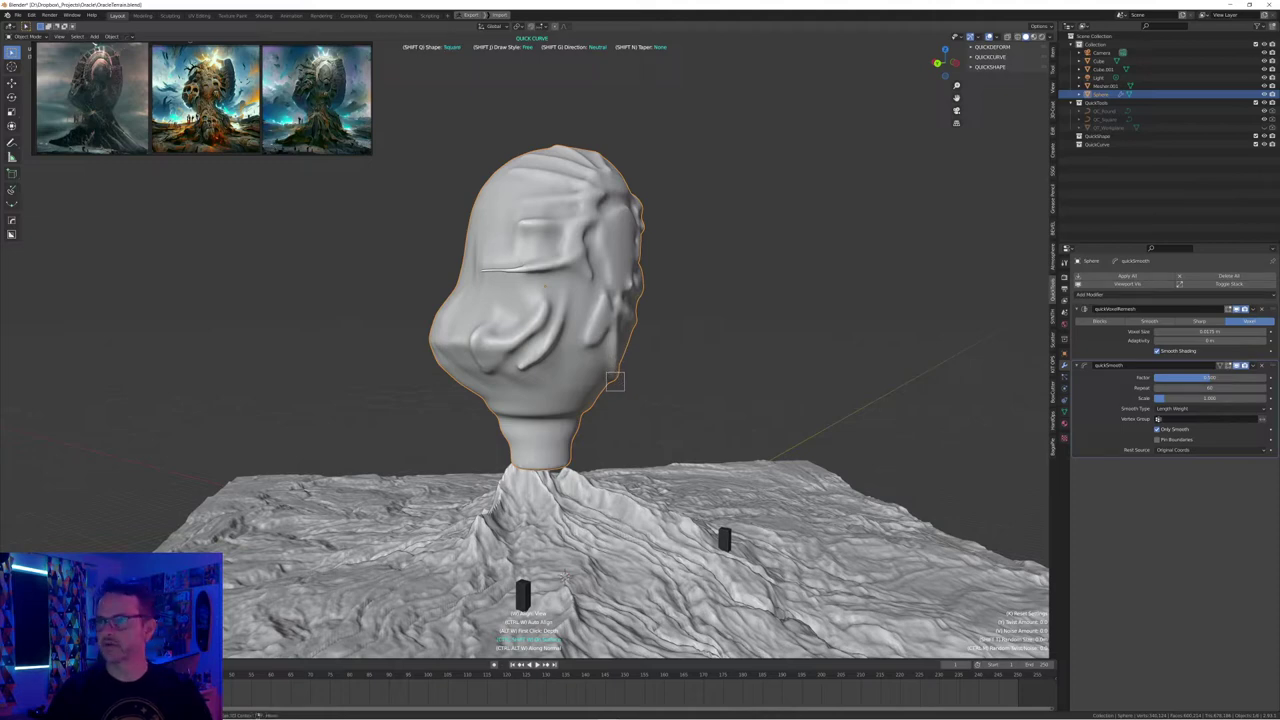
{"action": "mouse_move", "coordinate": [669, 399]}
{"action": "middle_mouse_down"}
{"action": "mouse_move", "coordinate": [687, 398]}
{"action": "mouse_move", "coordinate": [663, 390]}
{"action": "middle_mouse_up"}
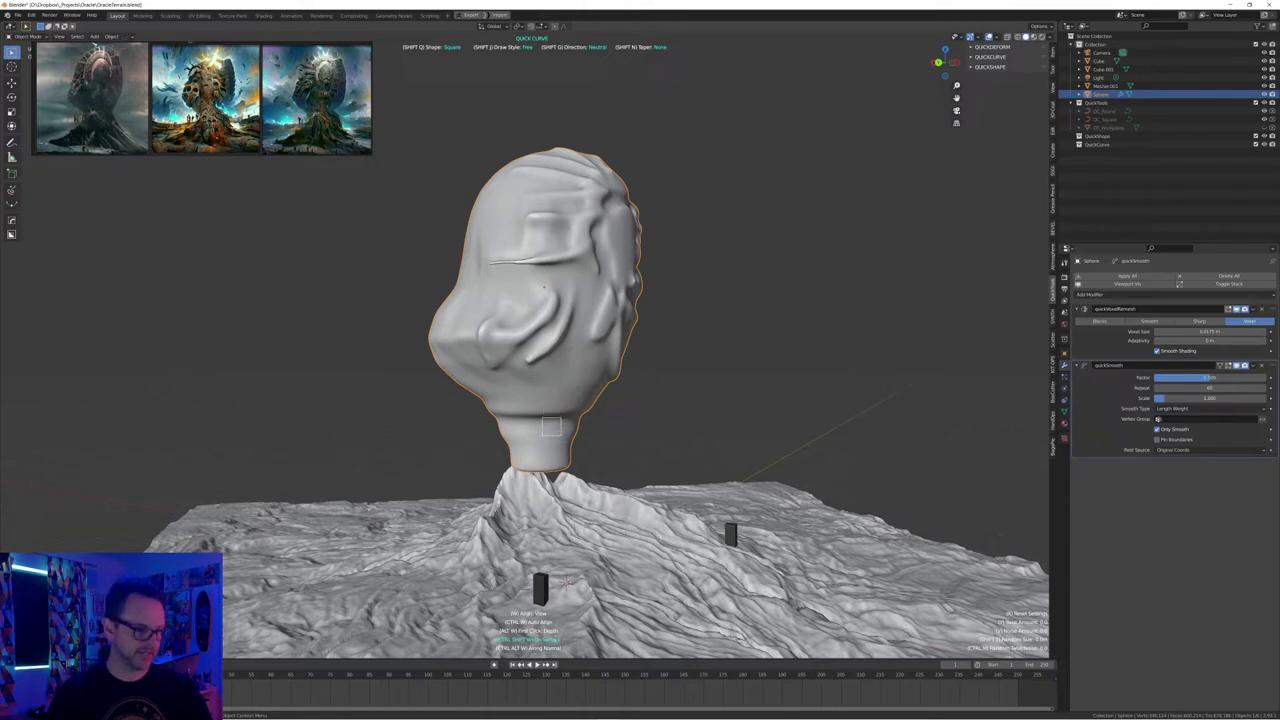
{"action": "key", "text": "alt+w"}
{"action": "left_click_drag", "start_coordinate": [654, 400], "coordinate": [632, 415]}
{"action": "key", "text": "ctrl+z"}
{"action": "mouse_move", "coordinate": [510, 439]}
{"action": "left_mouse_down"}
{"action": "mouse_move", "coordinate": [480, 472]}
{"action": "mouse_move", "coordinate": [490, 495]}
{"action": "left_mouse_up"}
{"action": "mouse_move", "coordinate": [650, 392]}
{"action": "middle_mouse_down"}
{"action": "mouse_move", "coordinate": [732, 398]}
{"action": "mouse_move", "coordinate": [560, 414]}
{"action": "mouse_move", "coordinate": [546, 388]}
{"action": "mouse_move", "coordinate": [642, 400]}
{"action": "middle_mouse_up"}
{"action": "key", "text": "ctrl+z"}
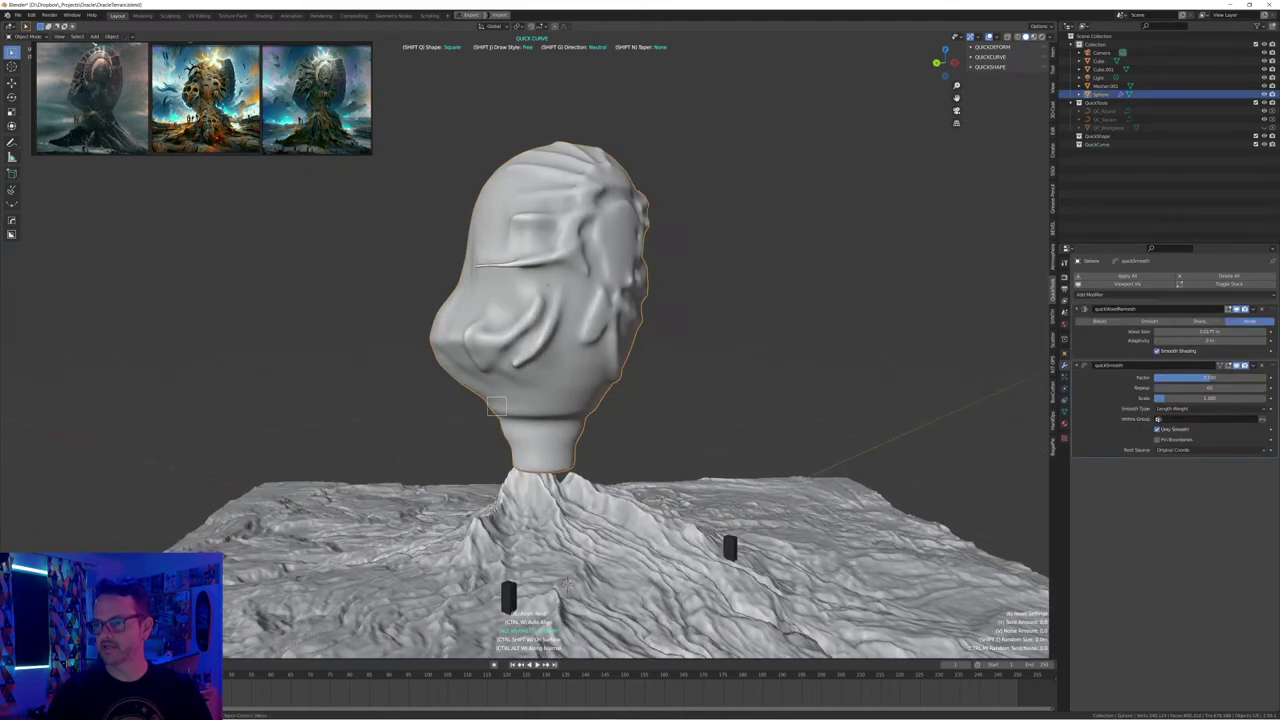
Draw three square curved strands around the neck, running from beneath the head toward the mountain peak
{"action": "mouse_move", "coordinate": [494, 393]}
{"action": "left_mouse_down"}
{"action": "mouse_move", "coordinate": [481, 464]}
{"action": "mouse_move", "coordinate": [518, 502]}
{"action": "left_mouse_up"}
{"action": "mouse_move", "coordinate": [666, 395]}
{"action": "middle_mouse_down"}
{"action": "mouse_move", "coordinate": [735, 396]}
{"action": "mouse_move", "coordinate": [640, 412]}
{"action": "mouse_move", "coordinate": [558, 402]}
{"action": "middle_mouse_up"}
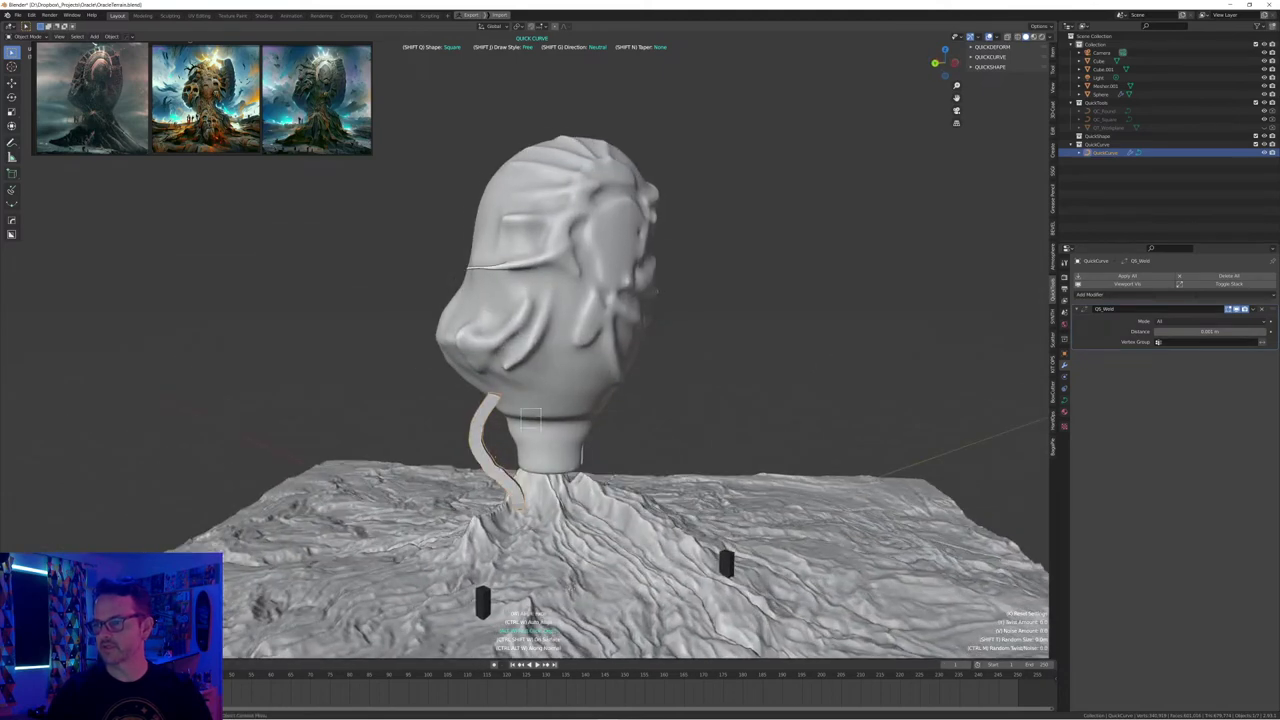
{"action": "left_click_drag", "start_coordinate": [541, 476], "coordinate": [554, 509]}
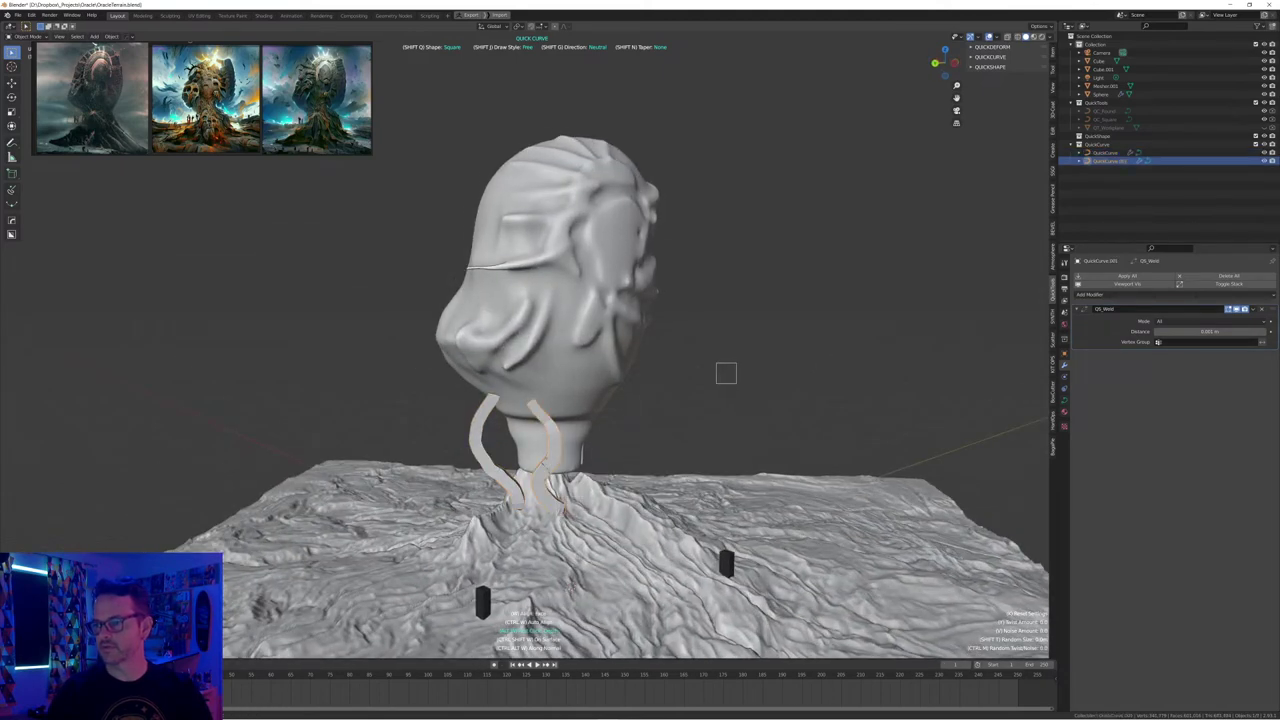
{"action": "middle_click_drag", "start_coordinate": [726, 373], "coordinate": [657, 420]}
{"action": "key", "text": "ctrl+z"}
{"action": "left_click_drag", "start_coordinate": [651, 465], "coordinate": [670, 489]}
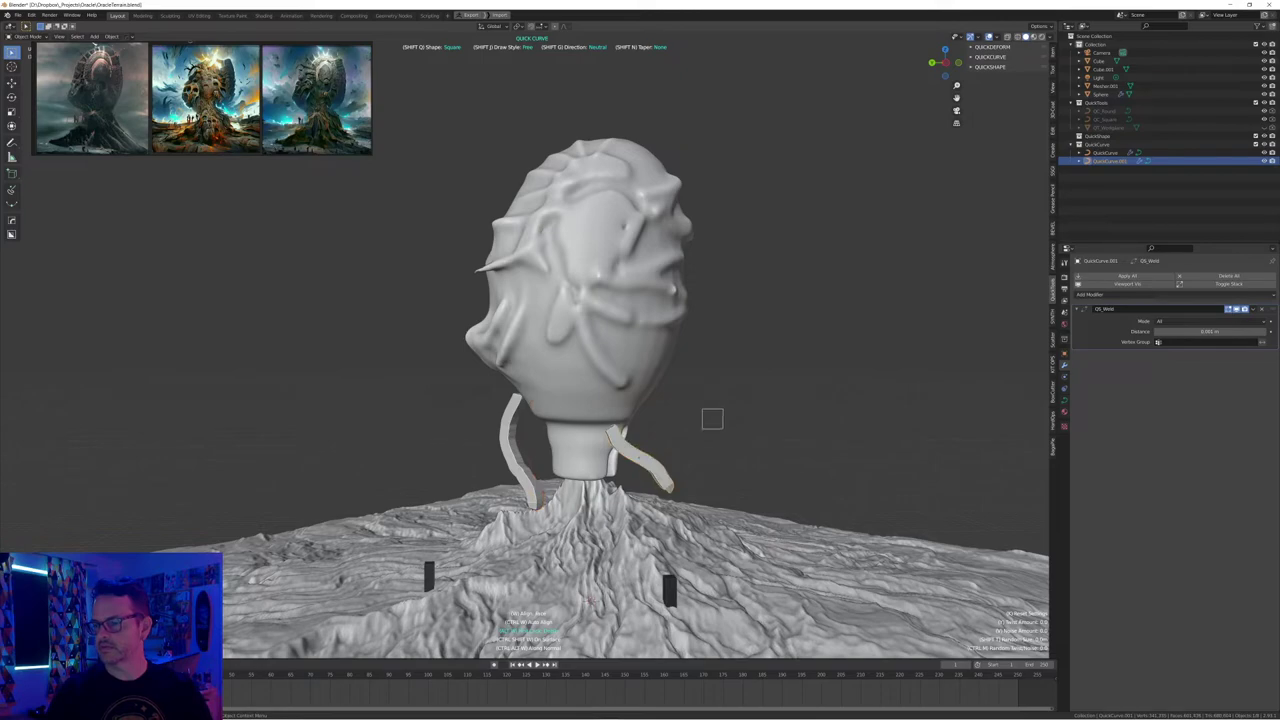
{"action": "mouse_move", "coordinate": [726, 414]}
{"action": "middle_mouse_down"}
{"action": "mouse_move", "coordinate": [629, 440]}
{"action": "mouse_move", "coordinate": [726, 414]}
{"action": "middle_mouse_up"}
{"action": "left_click_drag", "start_coordinate": [601, 417], "coordinate": [584, 505]}
{"action": "middle_click_drag", "start_coordinate": [729, 400], "coordinate": [752, 392]}
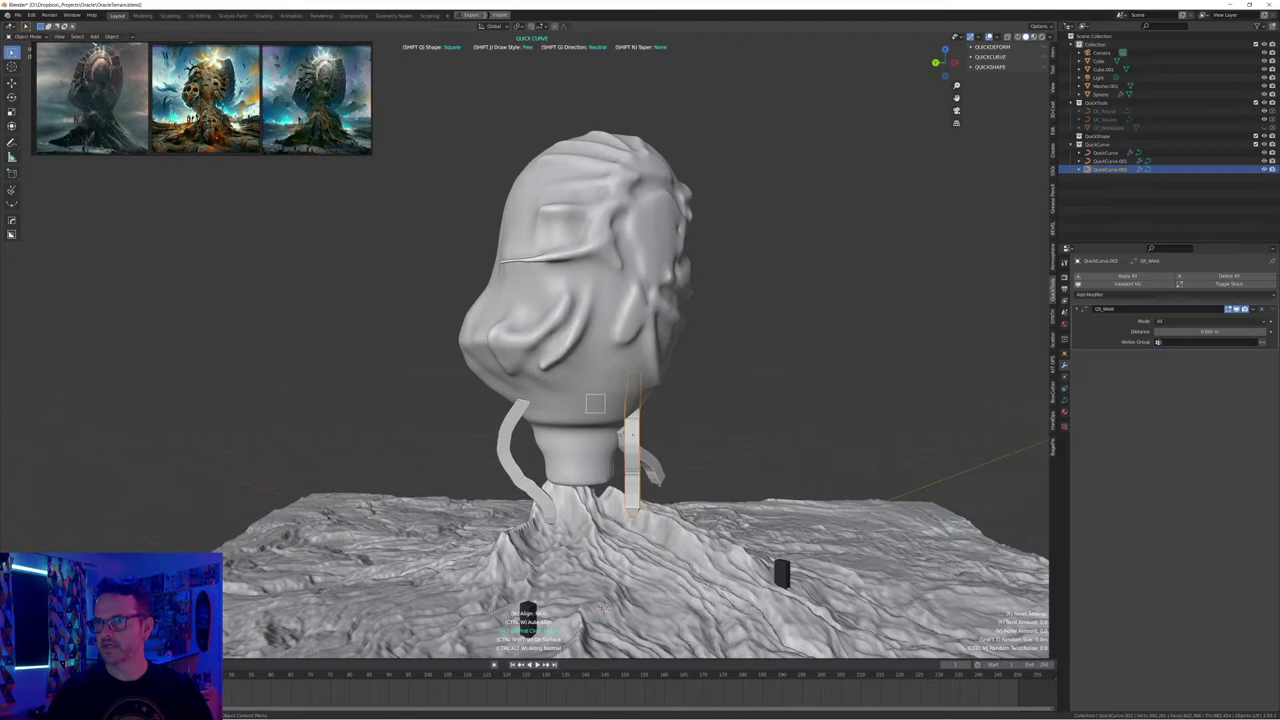
{"action": "middle_click_drag", "start_coordinate": [554, 450], "coordinate": [553, 448]}
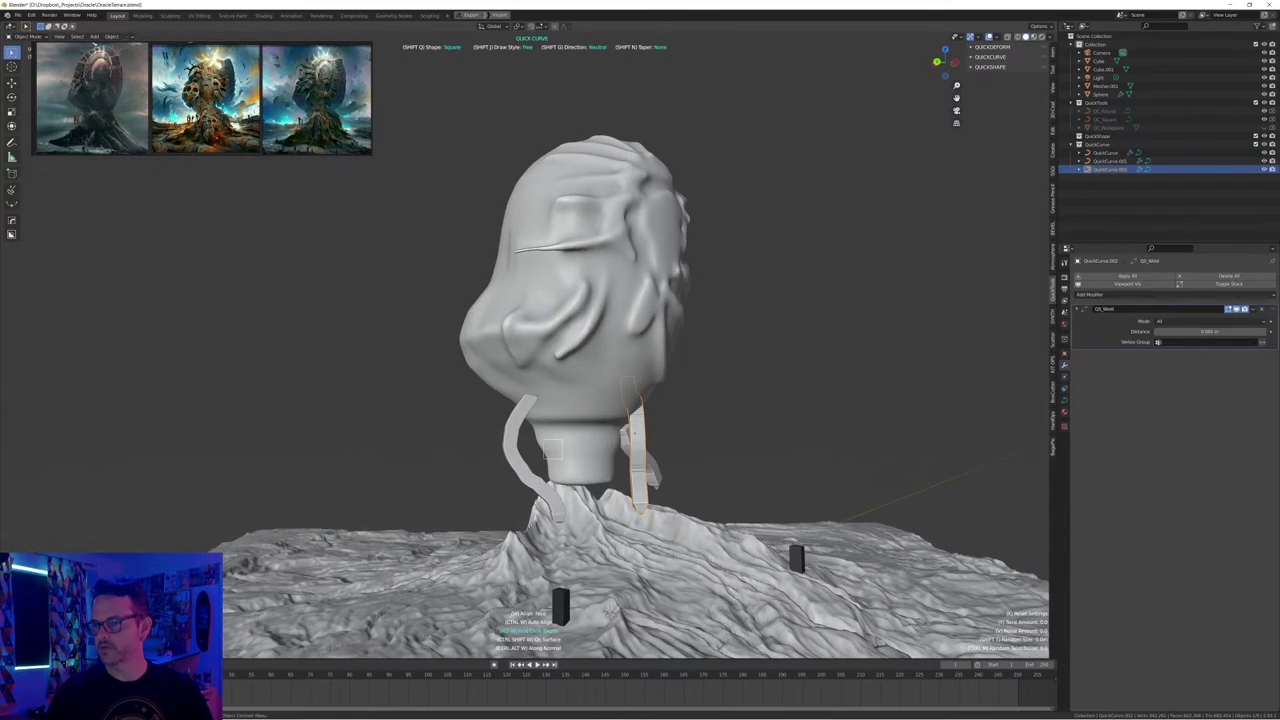
{"action": "left_click_drag", "start_coordinate": [606, 391], "coordinate": [612, 389]}
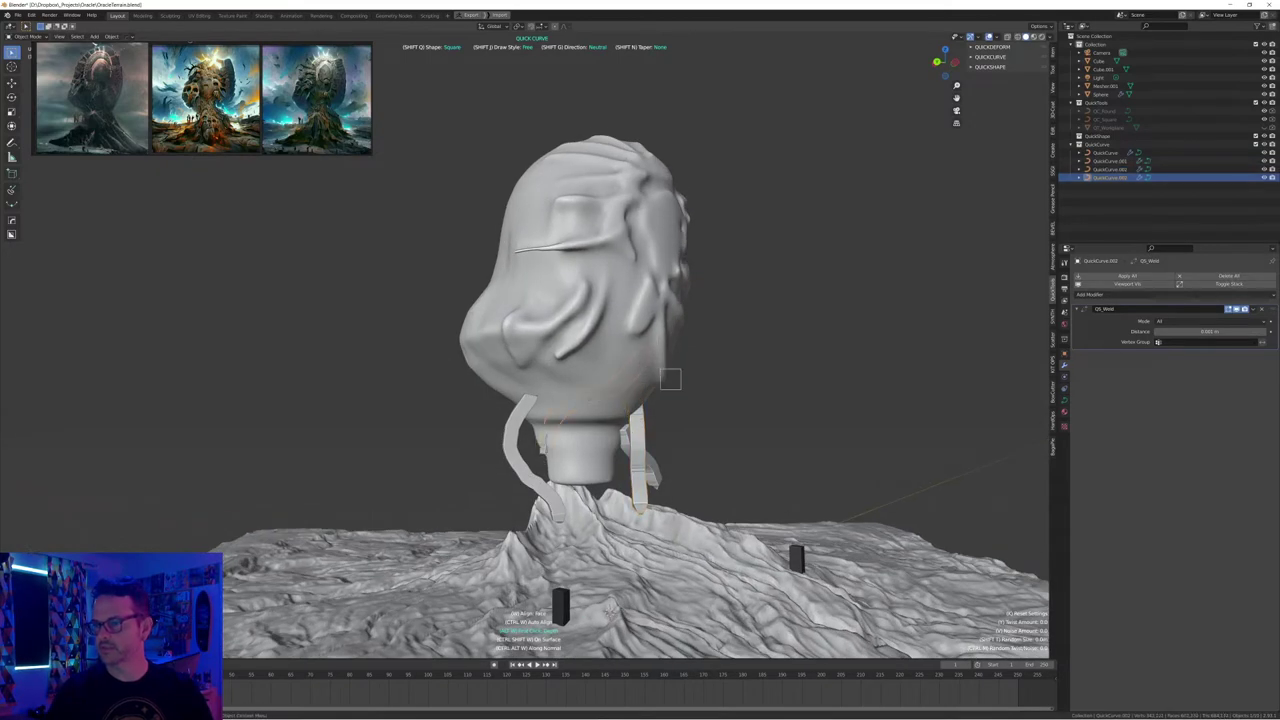
{"action": "middle_click_drag", "start_coordinate": [738, 373], "coordinate": [735, 379]}
{"action": "key", "text": "ctrl+z"}
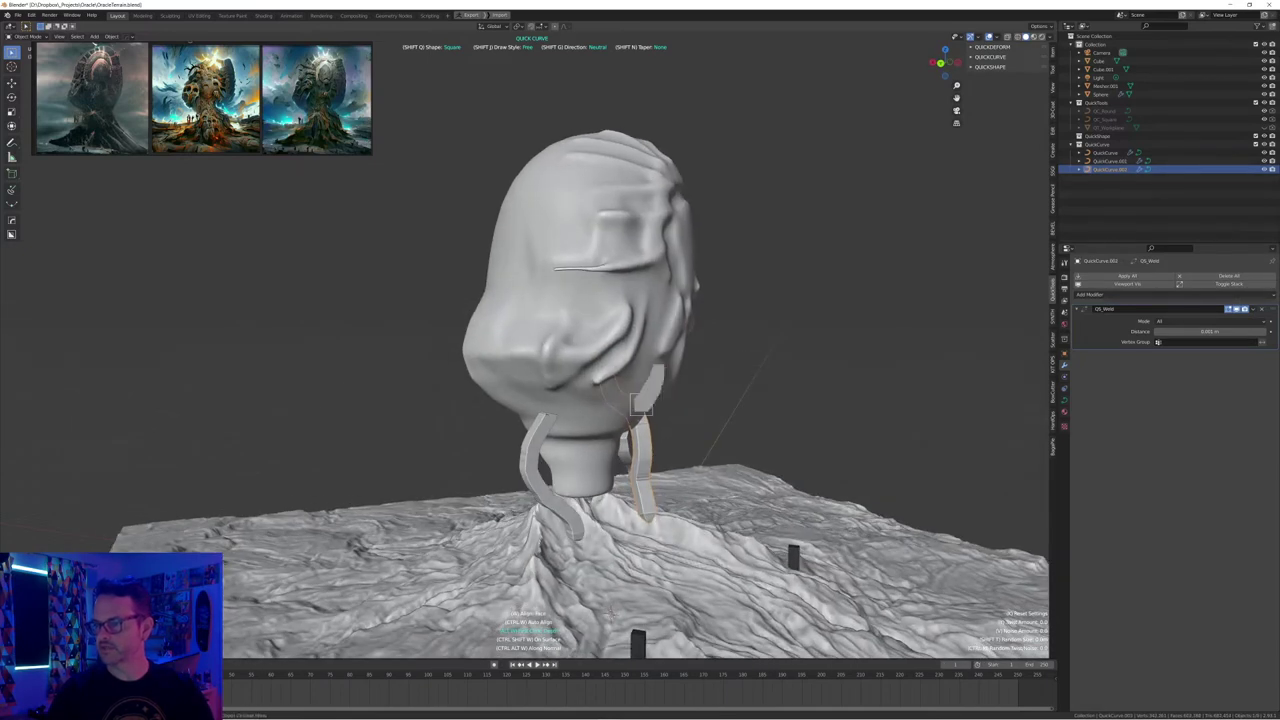
Draw a square strand diagonally from the lower head across to the neck, then trackball-rotate and move it against the surface
{"action": "left_click_drag", "start_coordinate": [575, 440], "coordinate": [562, 448]}
{"action": "middle_click_drag", "start_coordinate": [787, 381], "coordinate": [788, 377]}
{"action": "key", "text": "r"}
{"action": "key", "text": "r"}
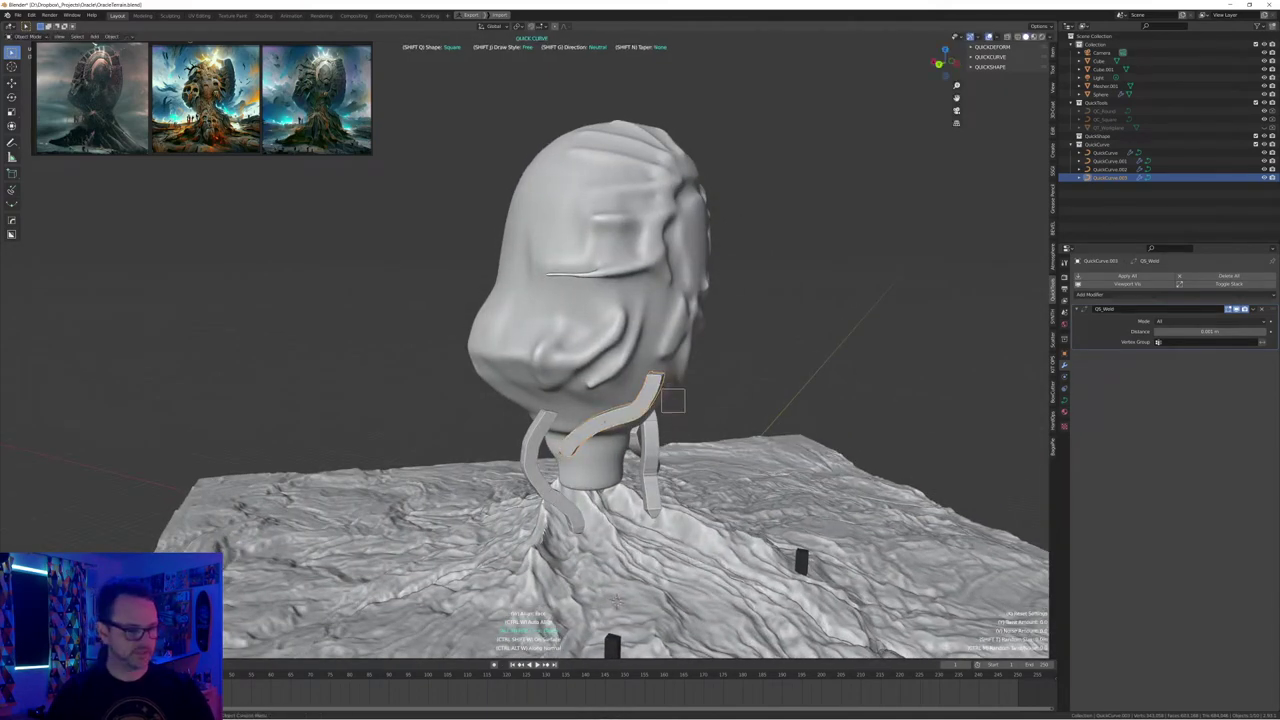
{"action": "key", "text": "g"}
{"action": "left_click", "coordinate": [674, 404]}
{"action": "middle_click_drag", "start_coordinate": [750, 391], "coordinate": [747, 380]}
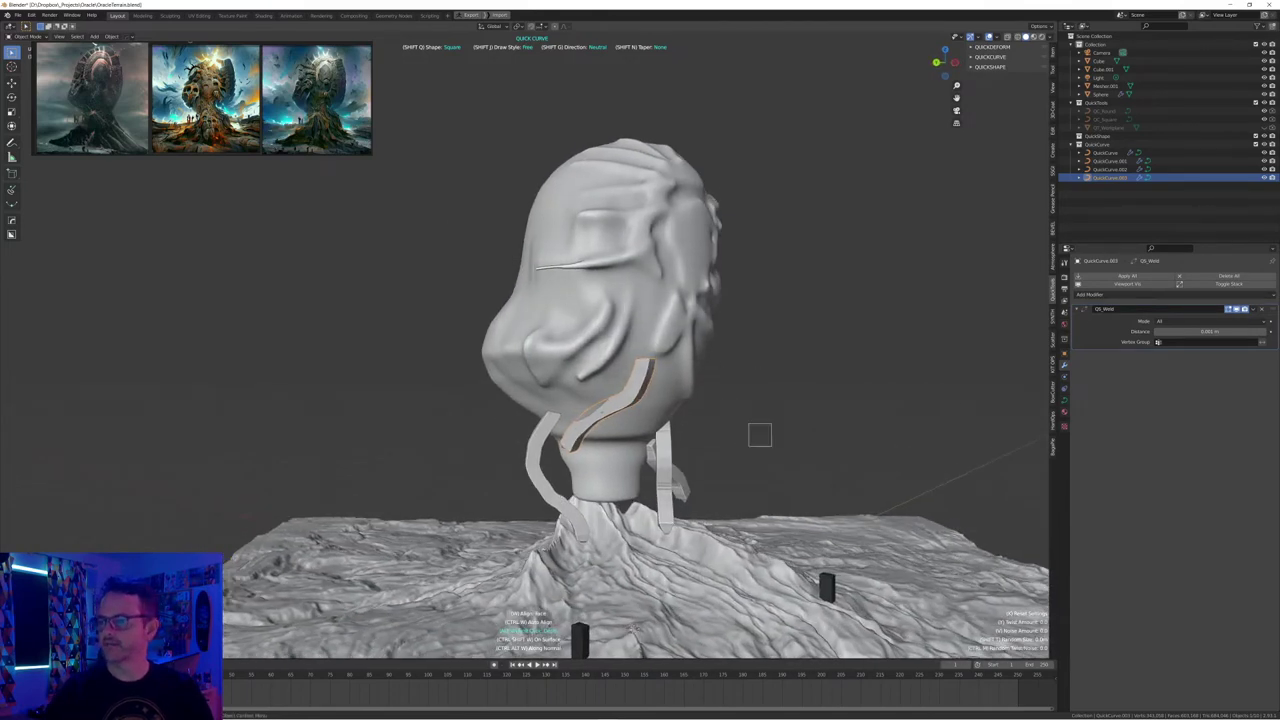
Draw a long square strand from the neck down over the mountain slope, then trackball-rotate and move it into place
{"action": "middle_click_drag", "start_coordinate": [749, 429], "coordinate": [766, 417]}
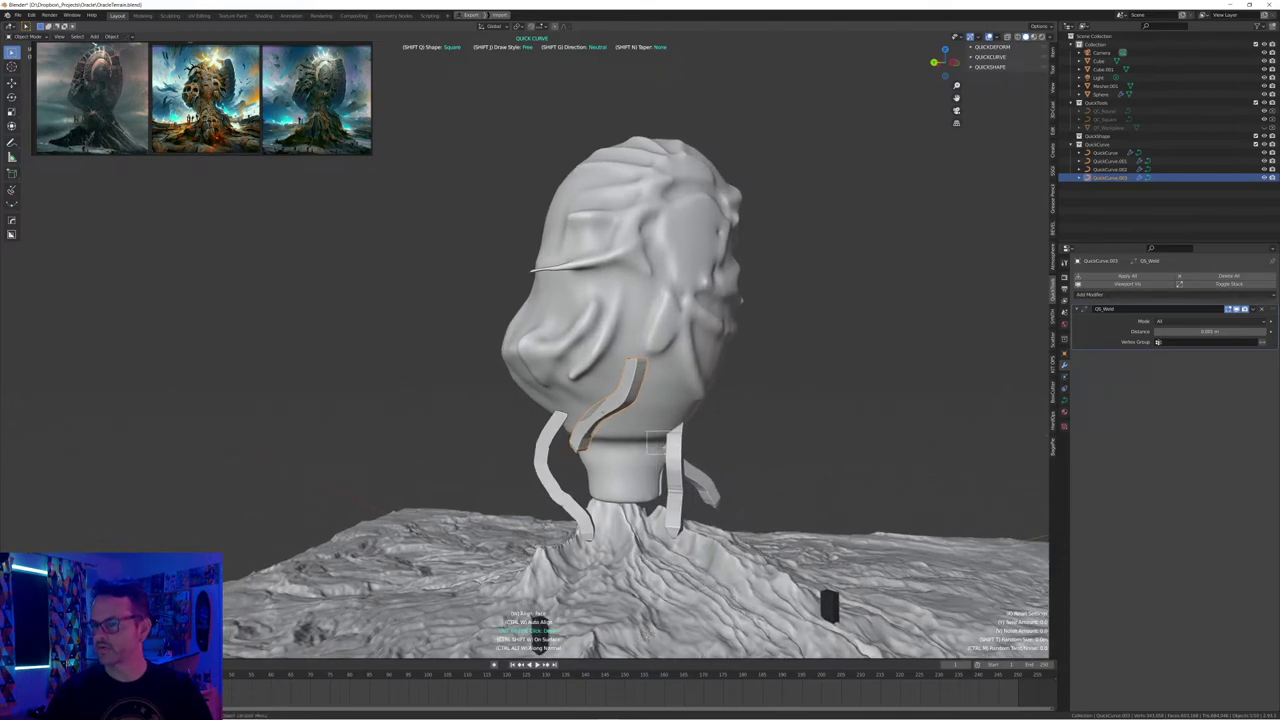
{"action": "left_click_drag", "start_coordinate": [644, 457], "coordinate": [756, 608]}
{"action": "mouse_move", "coordinate": [823, 473]}
{"action": "middle_mouse_down"}
{"action": "mouse_move", "coordinate": [819, 457]}
{"action": "mouse_move", "coordinate": [817, 470]}
{"action": "middle_mouse_up"}
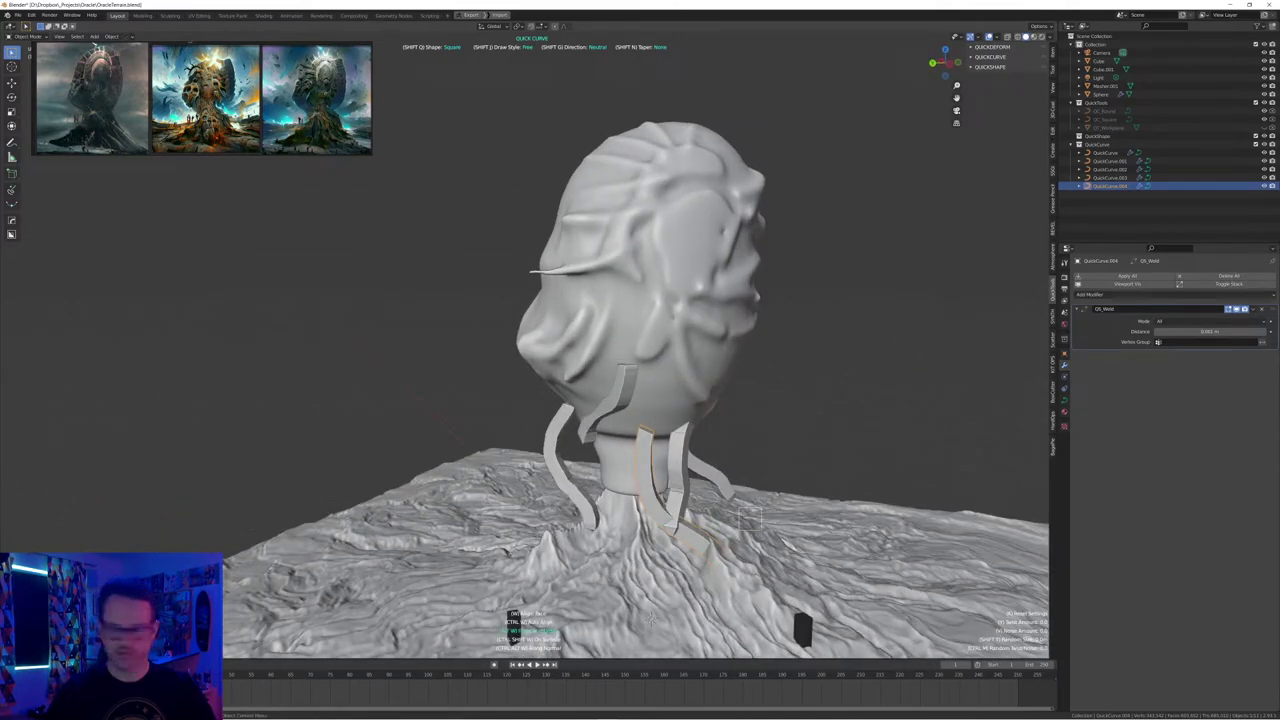
{"action": "key", "text": "r"}
{"action": "key", "text": "r"}
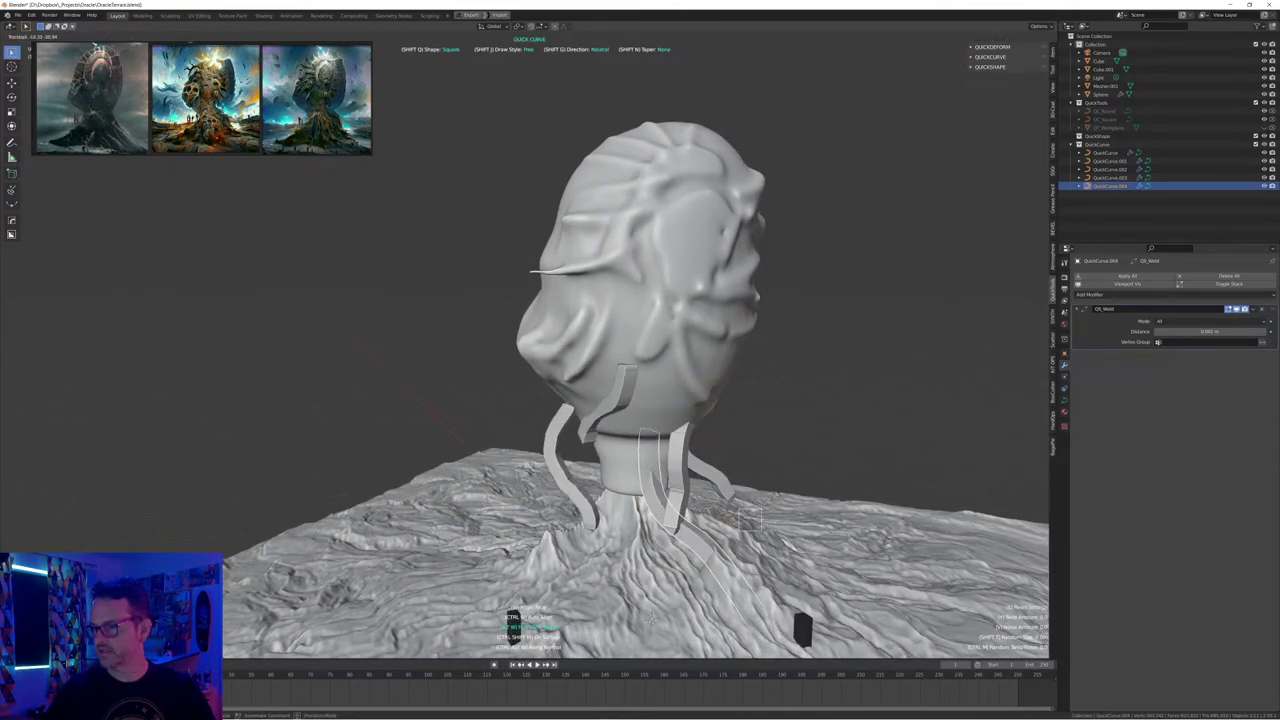
{"action": "left_click", "coordinate": [734, 516]}
{"action": "key", "text": "g"}
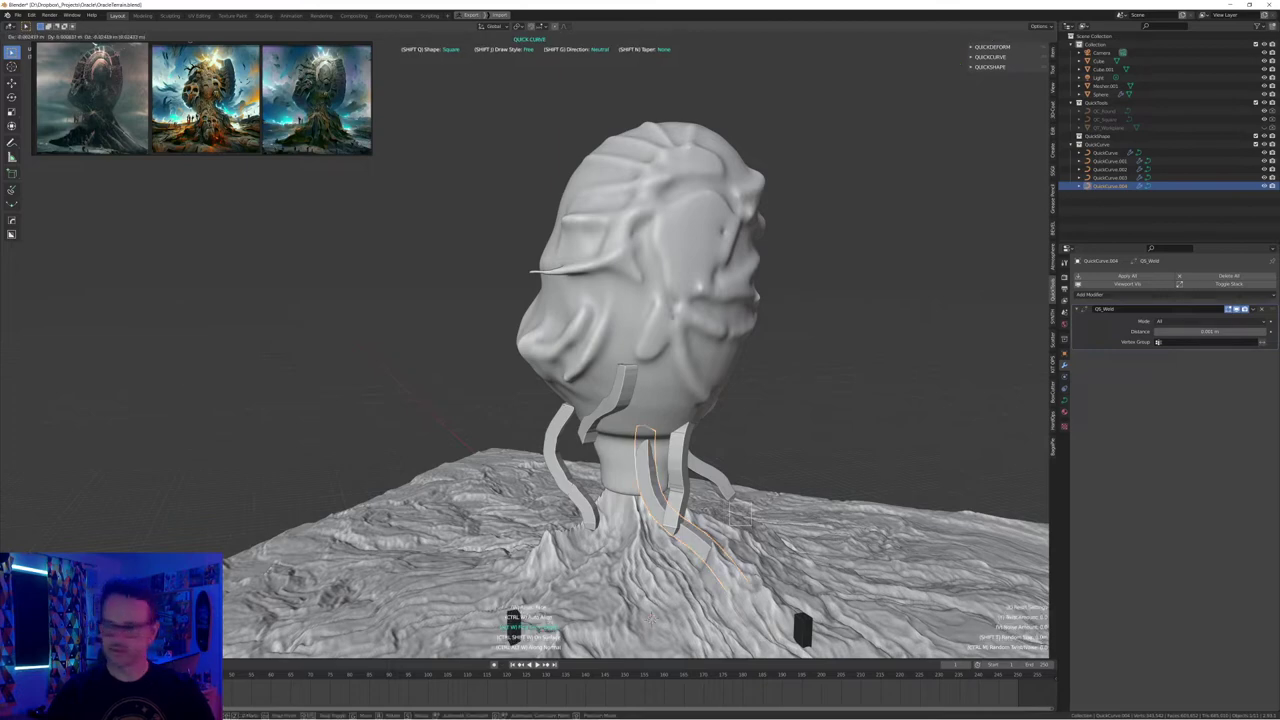
{"action": "left_click", "coordinate": [736, 515]}
{"action": "middle_click_drag", "start_coordinate": [780, 427], "coordinate": [836, 419]}
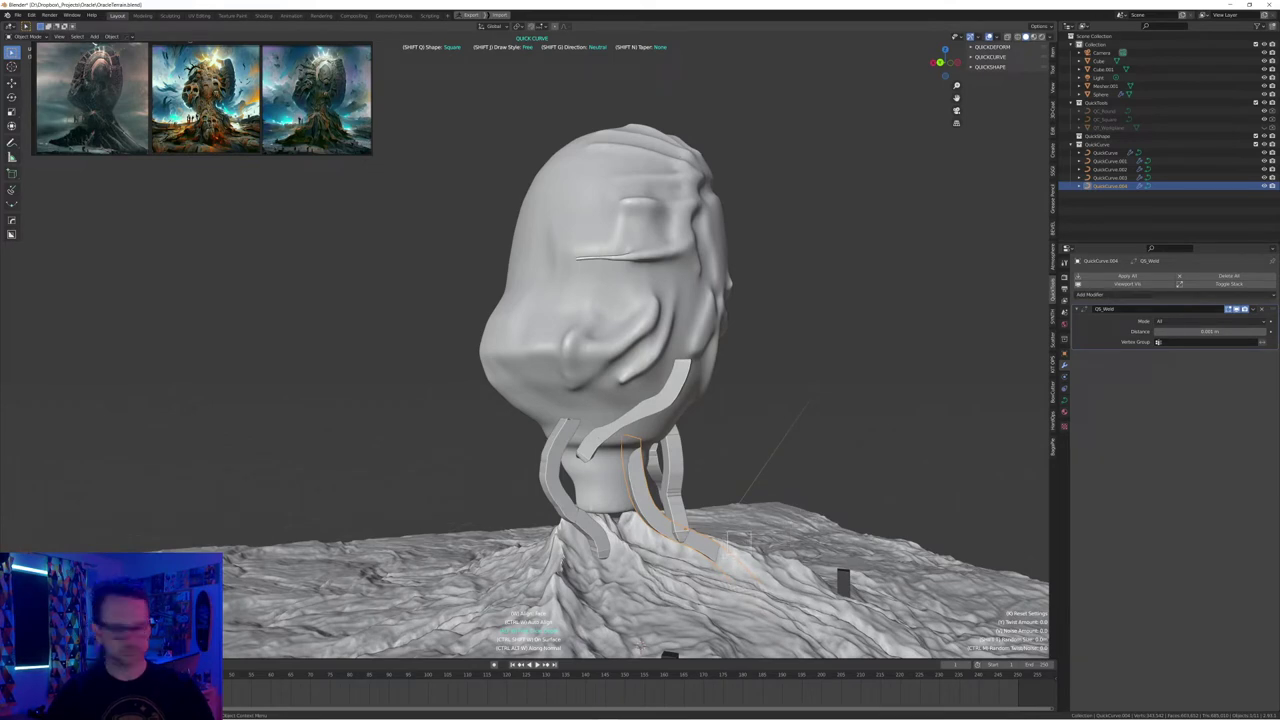
Leave Quick Curve and move the lower end point of the slope strand against the terrain, with a larger proportional editing influence
{"action": "key", "text": "Escape"}
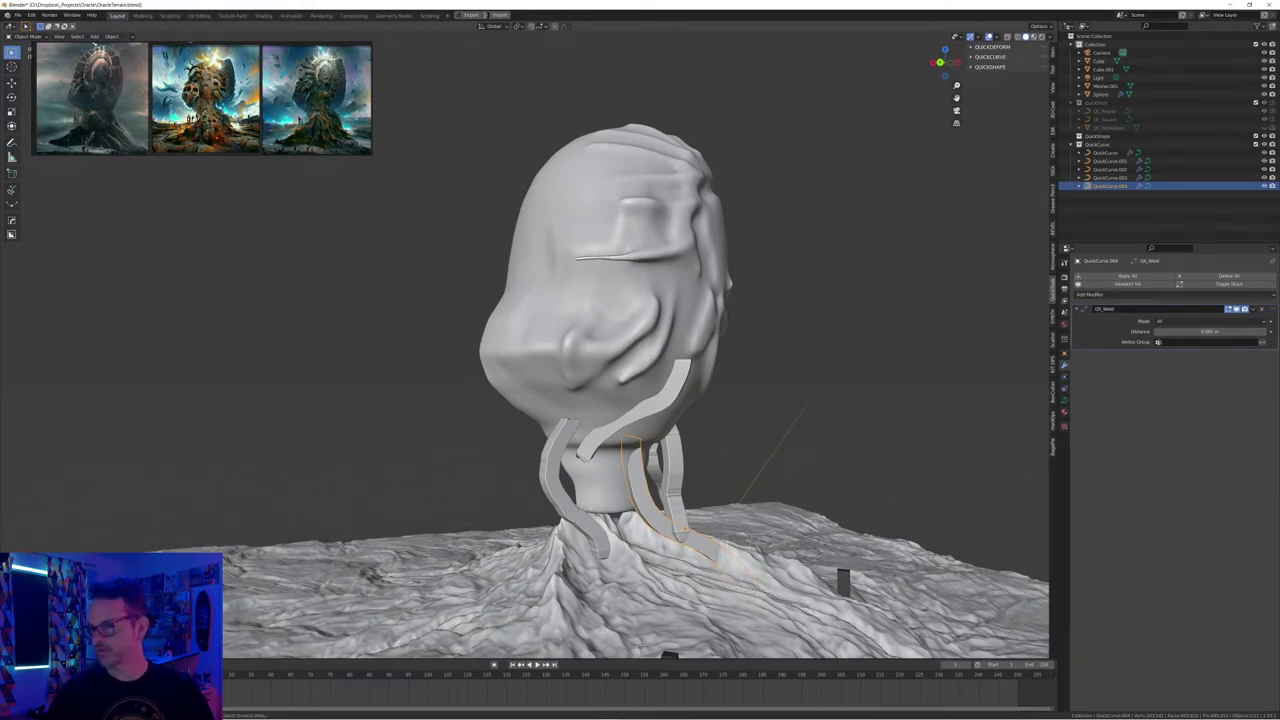
{"action": "key", "text": "Tab"}
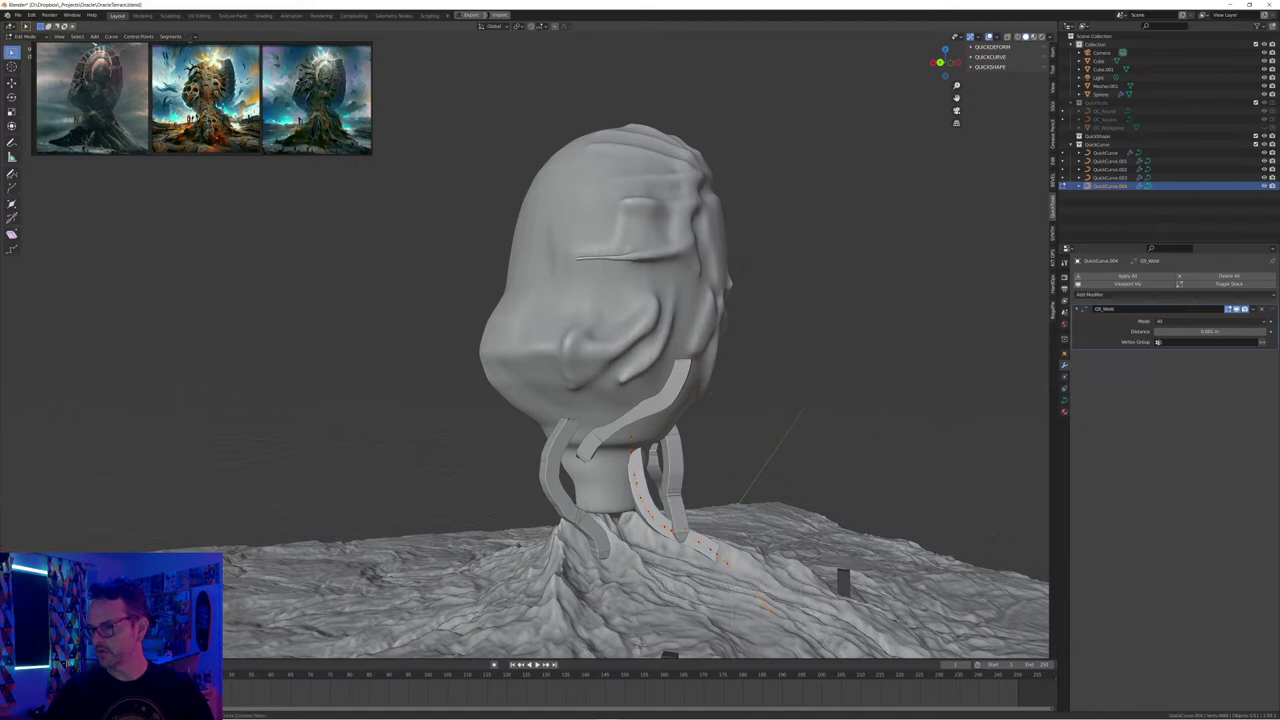
{"action": "key", "text": "g"}
{"action": "left_click", "coordinate": [682, 518]}
{"action": "key", "text": "g"}
{"action": "left_click", "coordinate": [765, 605]}
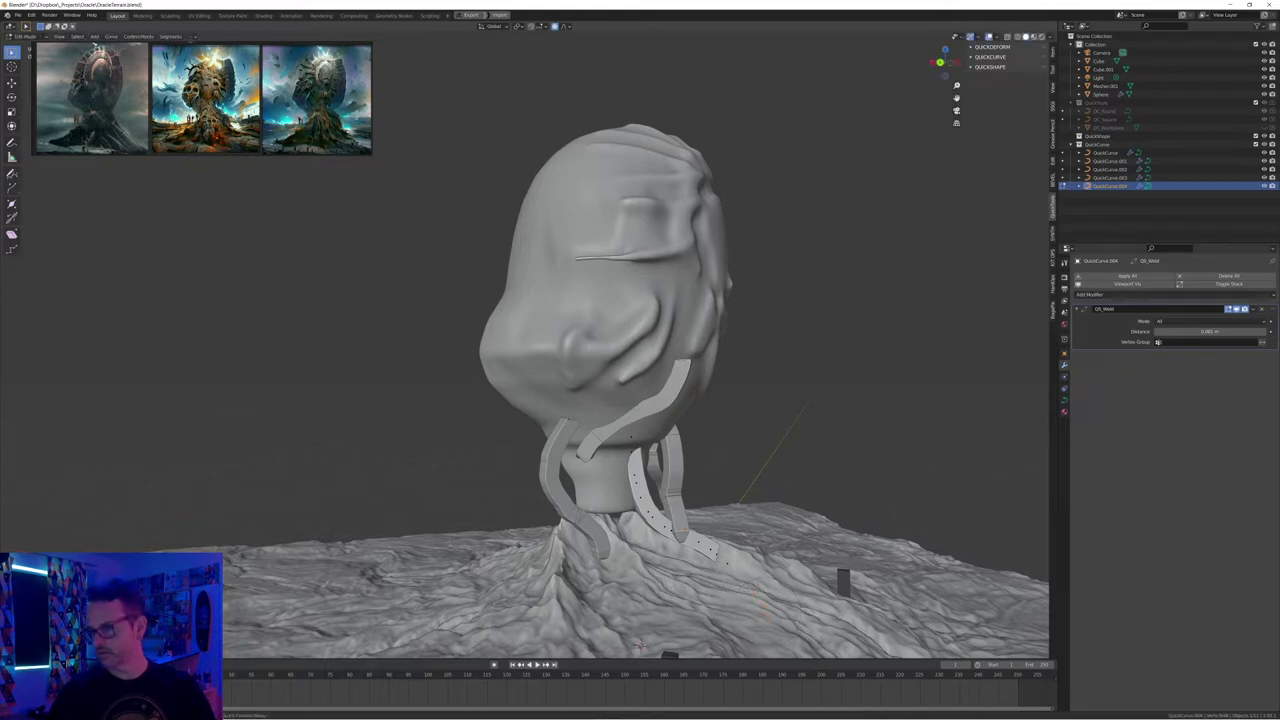
{"action": "key", "text": "g"}
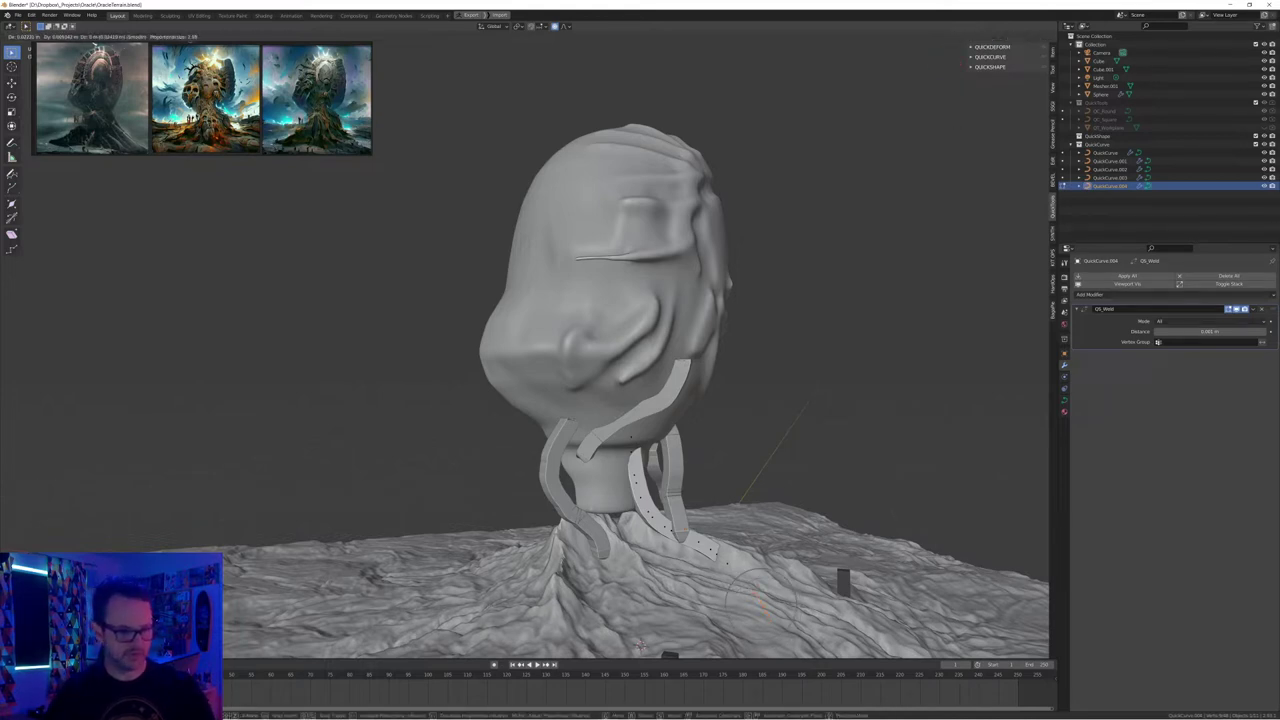
{"action": "scroll", "coordinate": [762, 602], "scroll_direction": "down", "scroll_amount": 6}
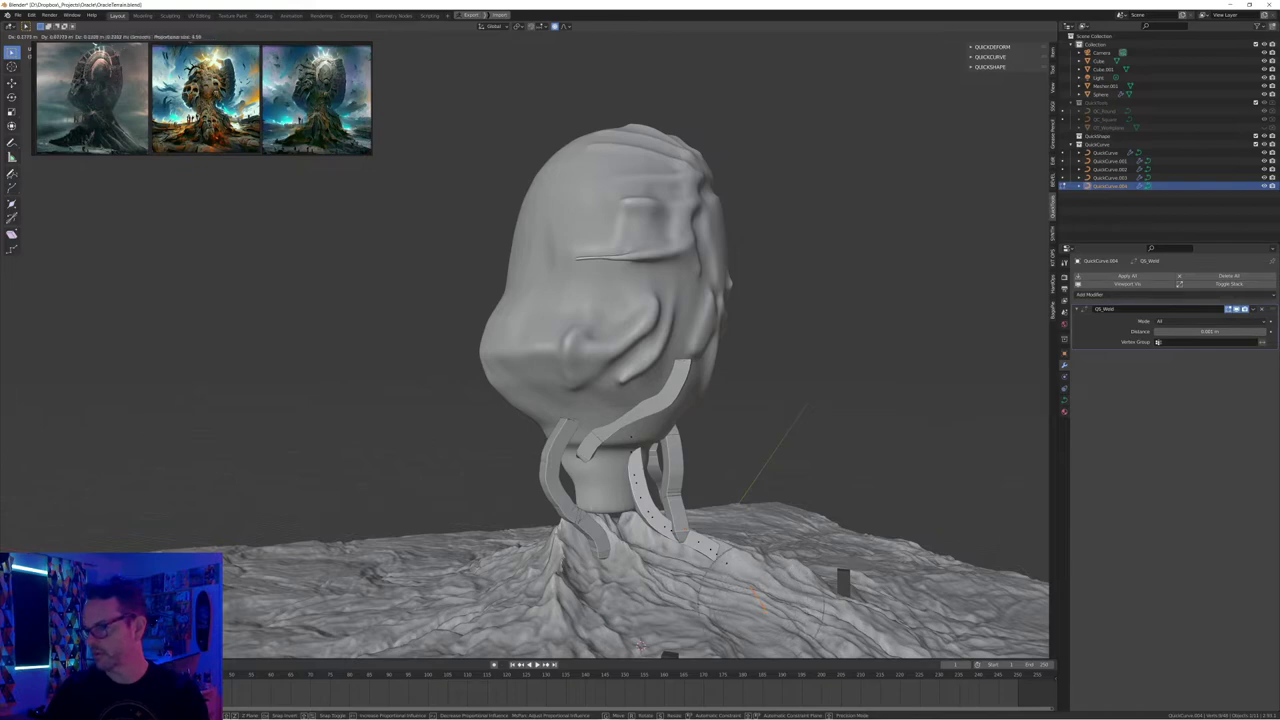
{"action": "left_click", "coordinate": [757, 600]}
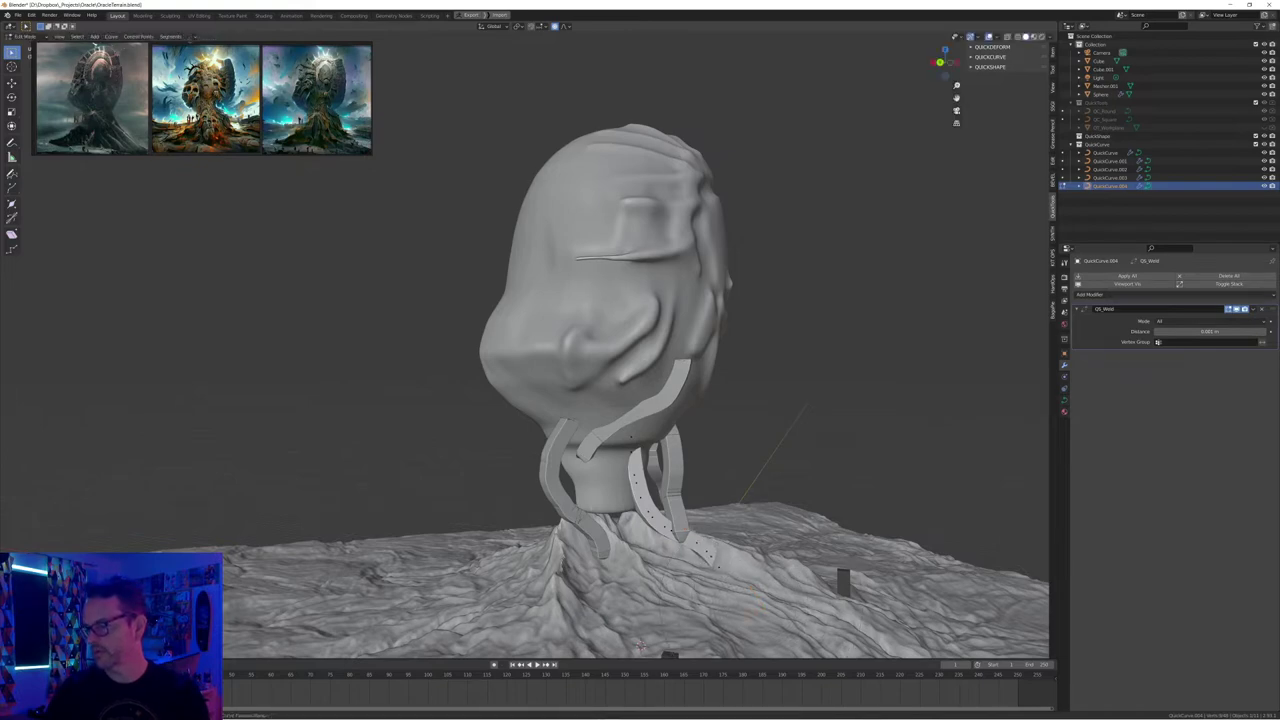
Reposition the slope strand's lower end once more to line it up with the mountain slope
{"action": "middle_click_drag", "start_coordinate": [757, 600], "coordinate": [668, 646]}
{"action": "key", "text": "g"}
{"action": "left_click", "coordinate": [712, 613]}
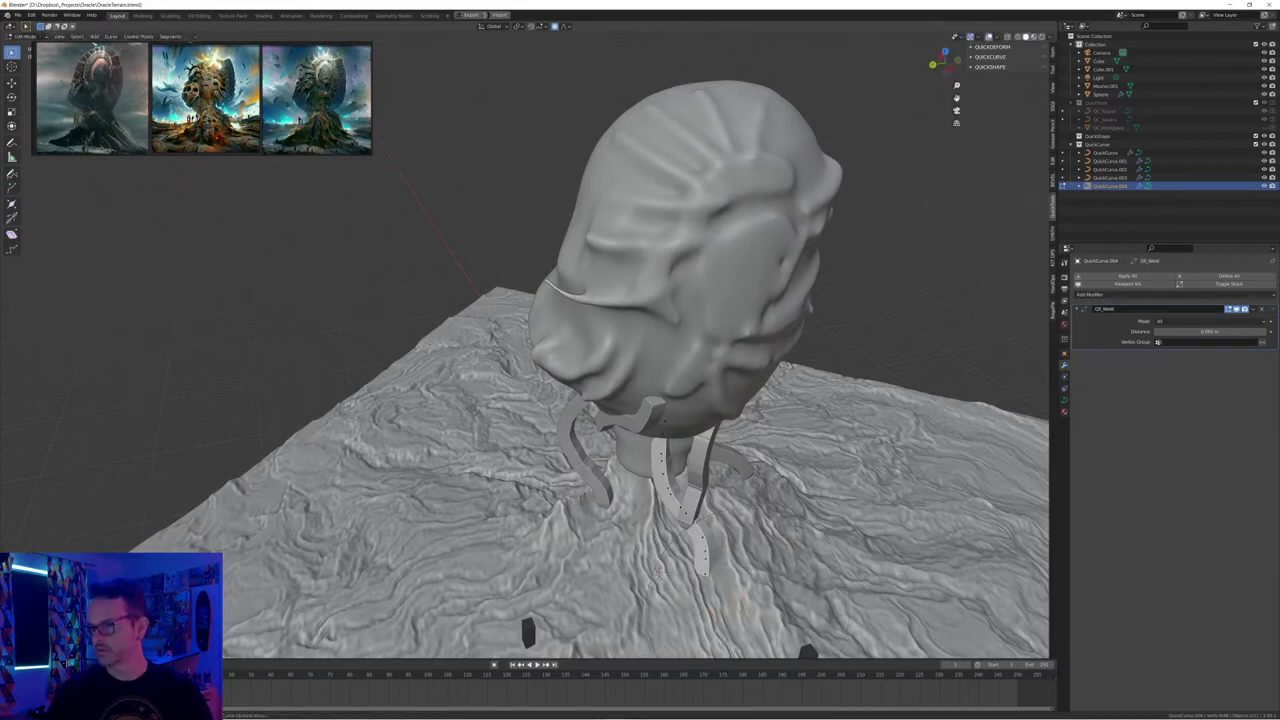
{"action": "middle_click_drag", "start_coordinate": [712, 613], "coordinate": [752, 580]}
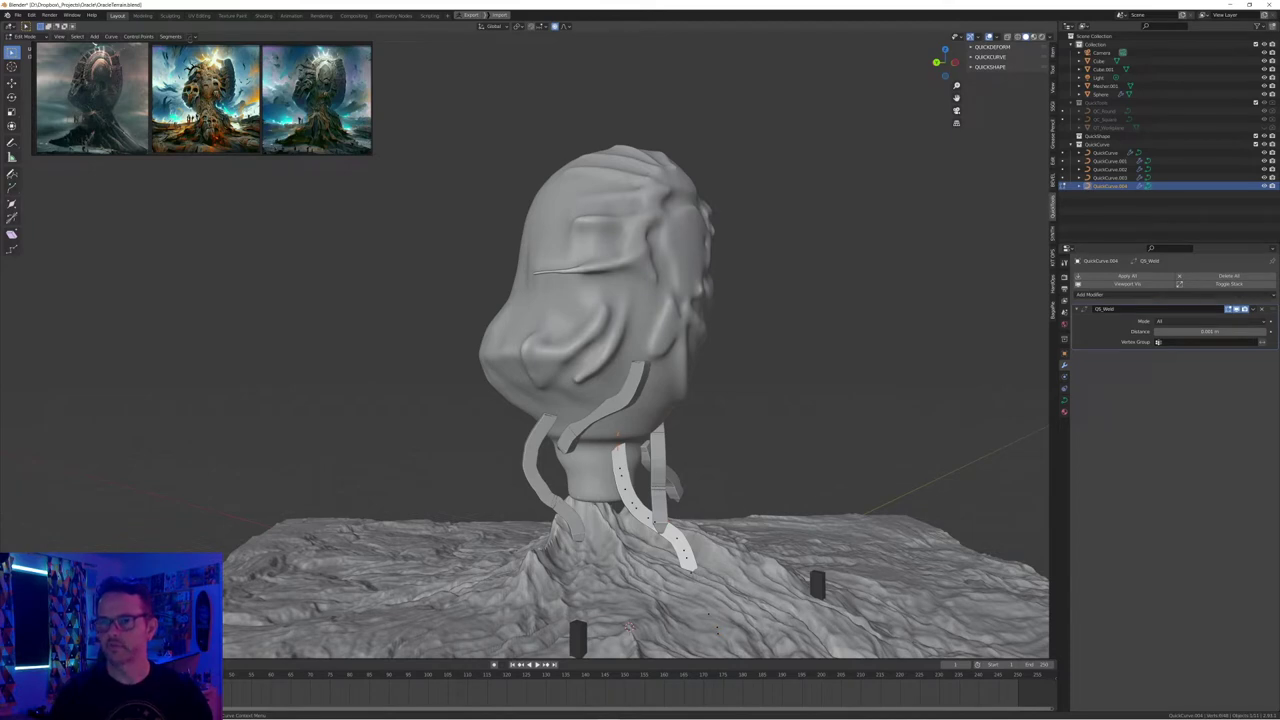
Thicken the upper and middle parts of the slope strand with the Radius tool
{"action": "left_click", "coordinate": [12, 204]}
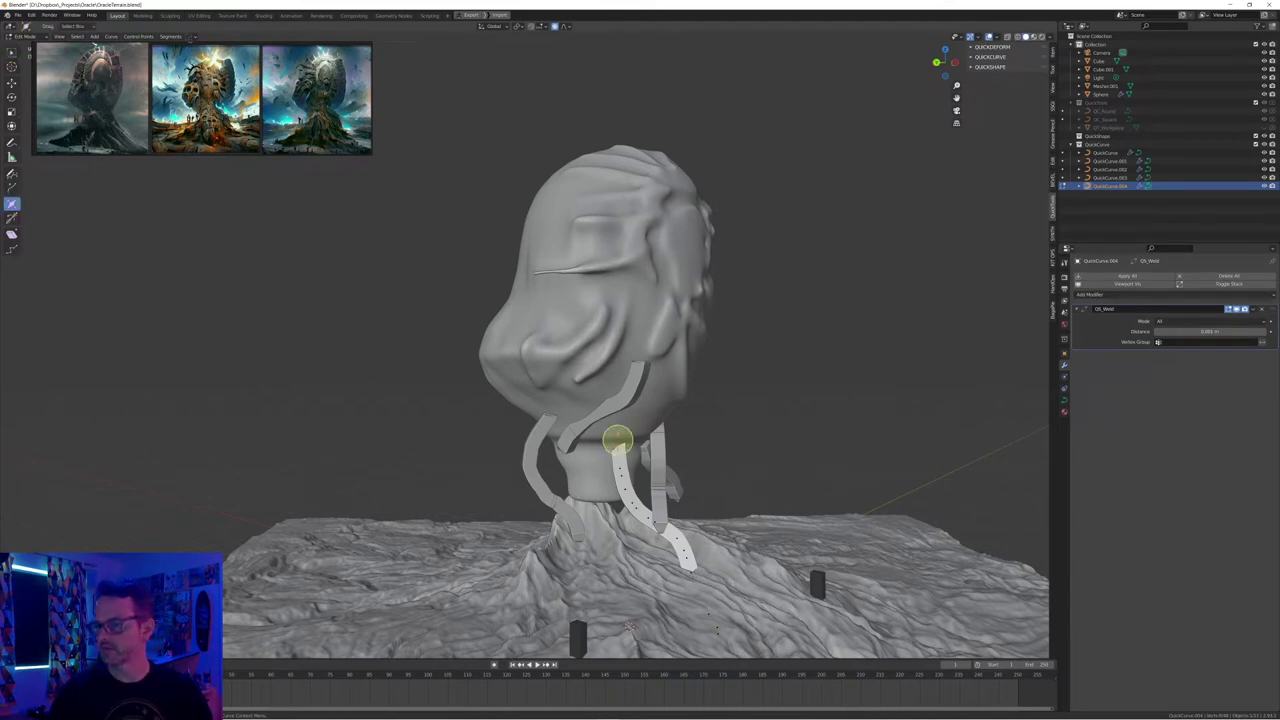
{"action": "key", "text": "alt+s"}
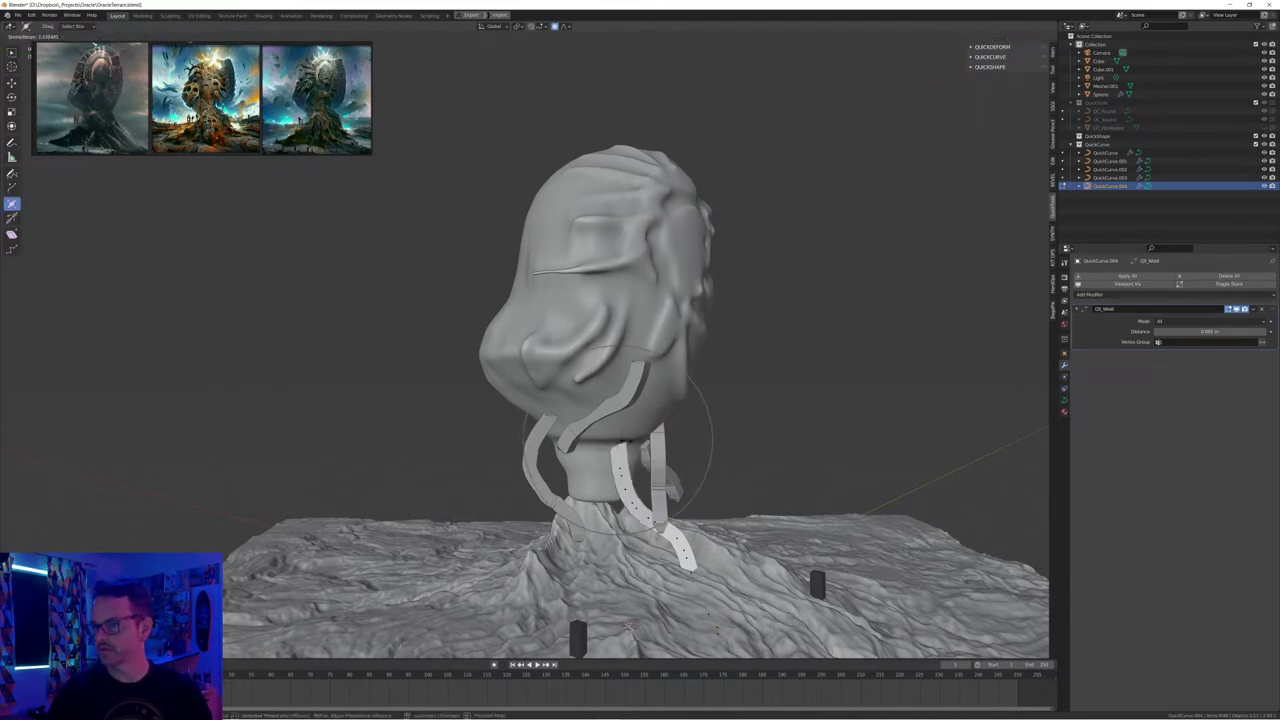
{"action": "left_click_drag", "start_coordinate": [622, 446], "coordinate": [622, 446]}
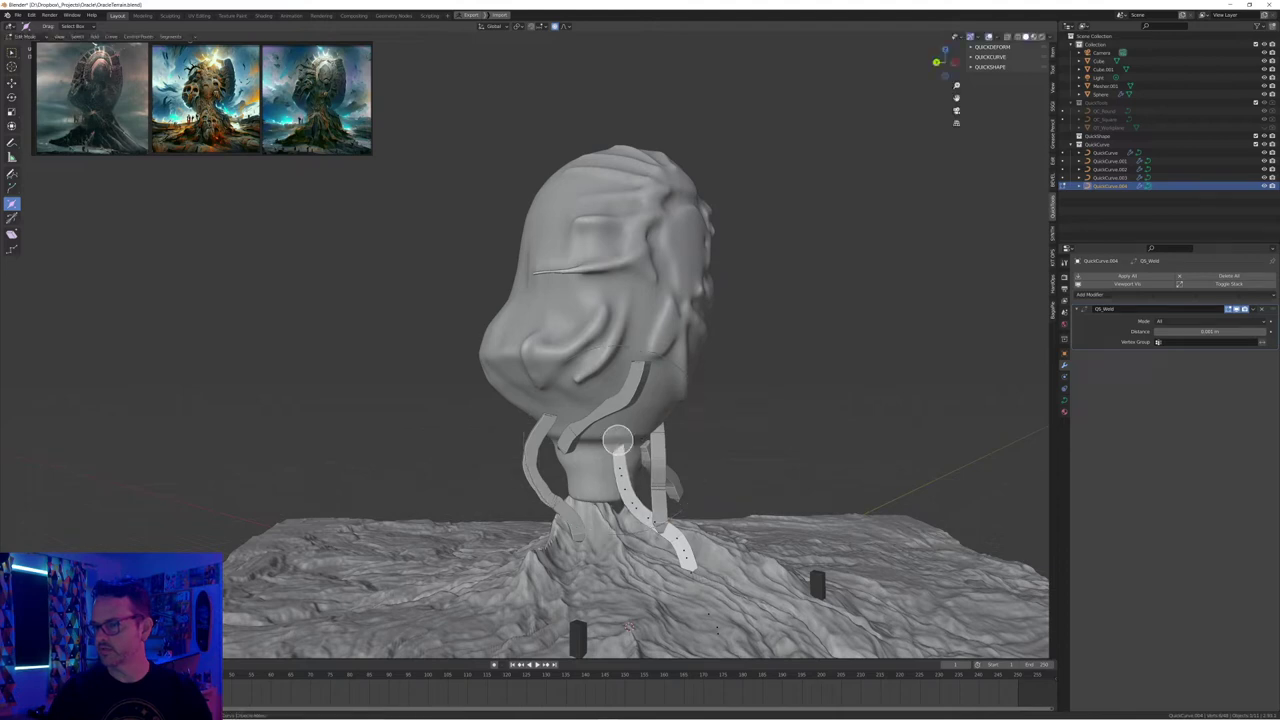
{"action": "left_click", "coordinate": [626, 489]}
{"action": "left_click_drag", "start_coordinate": [629, 490], "coordinate": [632, 491]}
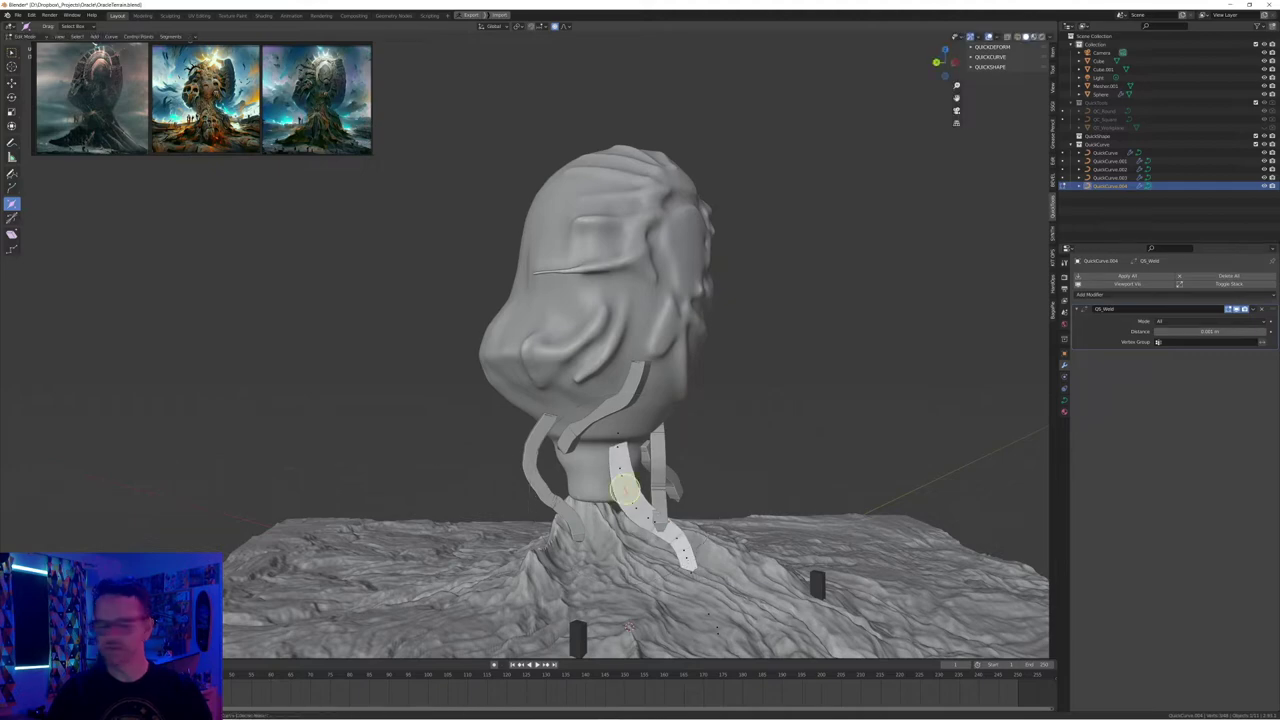
Edit the strand wrapping under the head beside the slope strand and widen it near its upper bend with the Radius tool
{"action": "key", "text": "Tab"}
{"action": "left_click", "coordinate": [658, 484]}
{"action": "middle_click_drag", "start_coordinate": [658, 484], "coordinate": [613, 590]}
{"action": "key", "text": "Tab"}
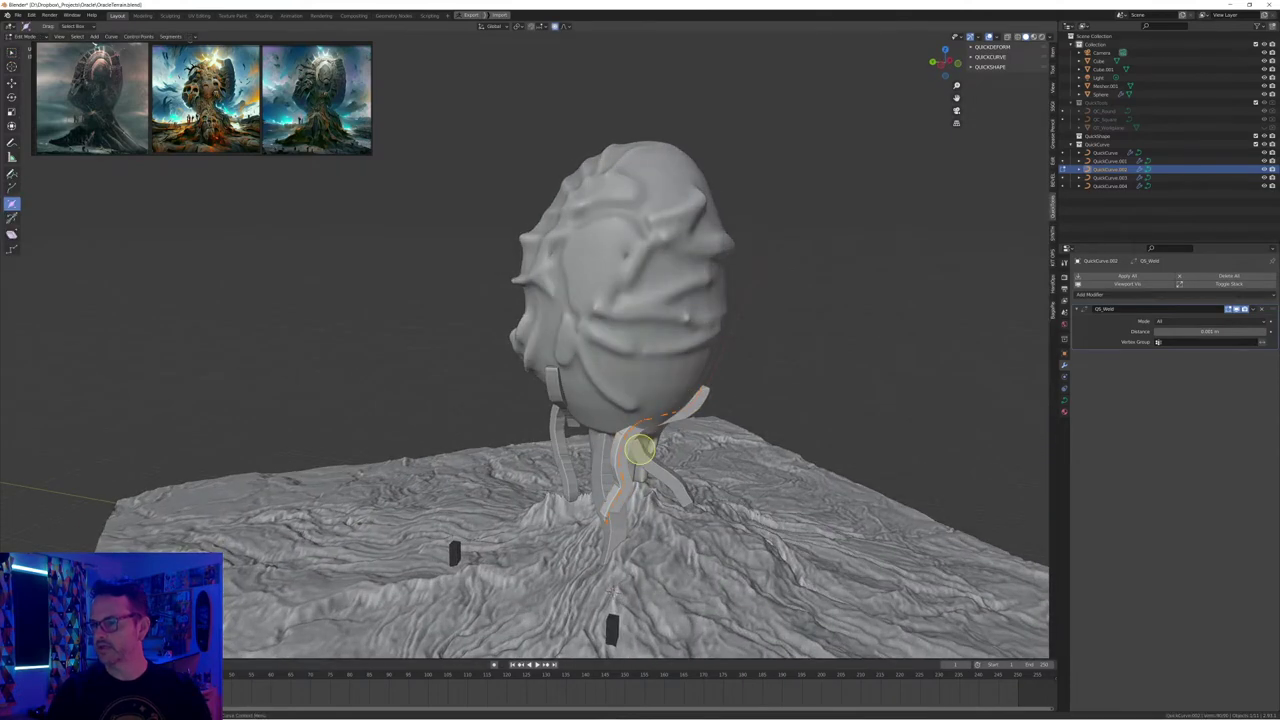
{"action": "left_click", "coordinate": [647, 420]}
{"action": "left_click_drag", "start_coordinate": [648, 422], "coordinate": [650, 430]}
{"action": "left_click", "coordinate": [645, 421]}
Trackball-rotate that strand's upper end point where it meets the side of the head
{"action": "left_click", "coordinate": [702, 388]}
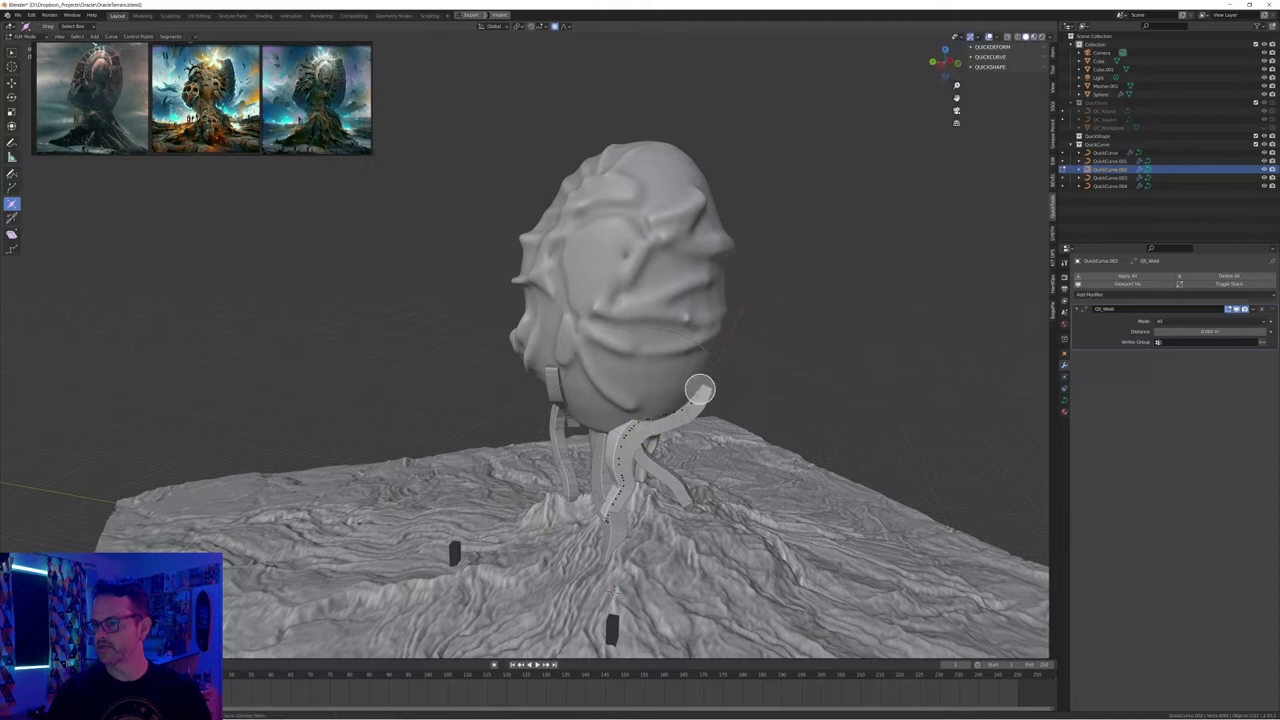
{"action": "key", "text": "r"}
{"action": "key", "text": "r"}
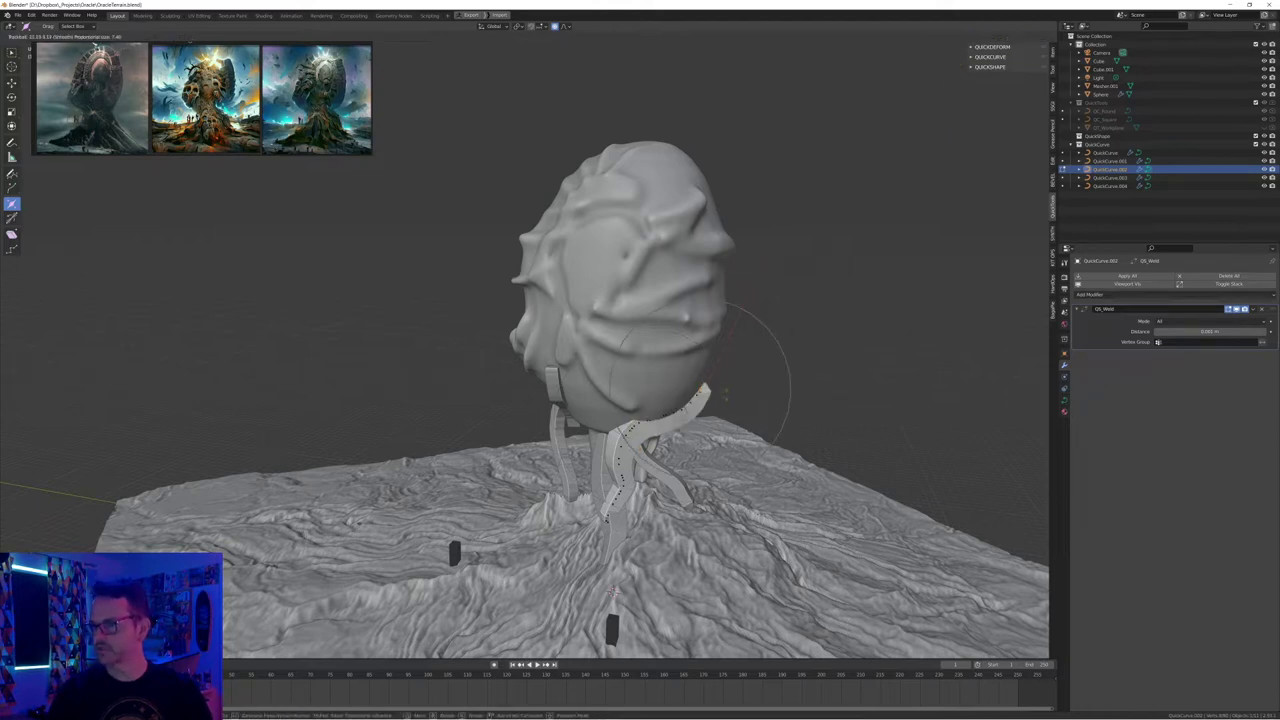
{"action": "left_click", "coordinate": [700, 389]}
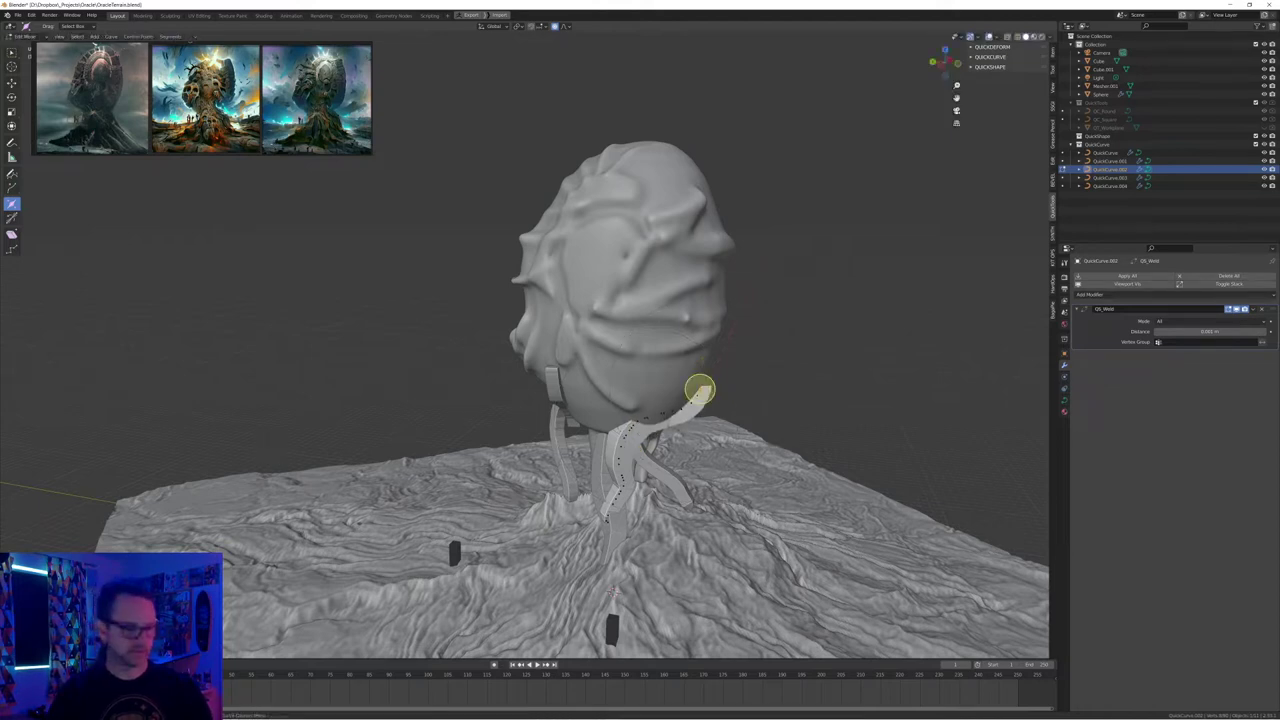
{"action": "middle_click_drag", "start_coordinate": [700, 389], "coordinate": [618, 370]}
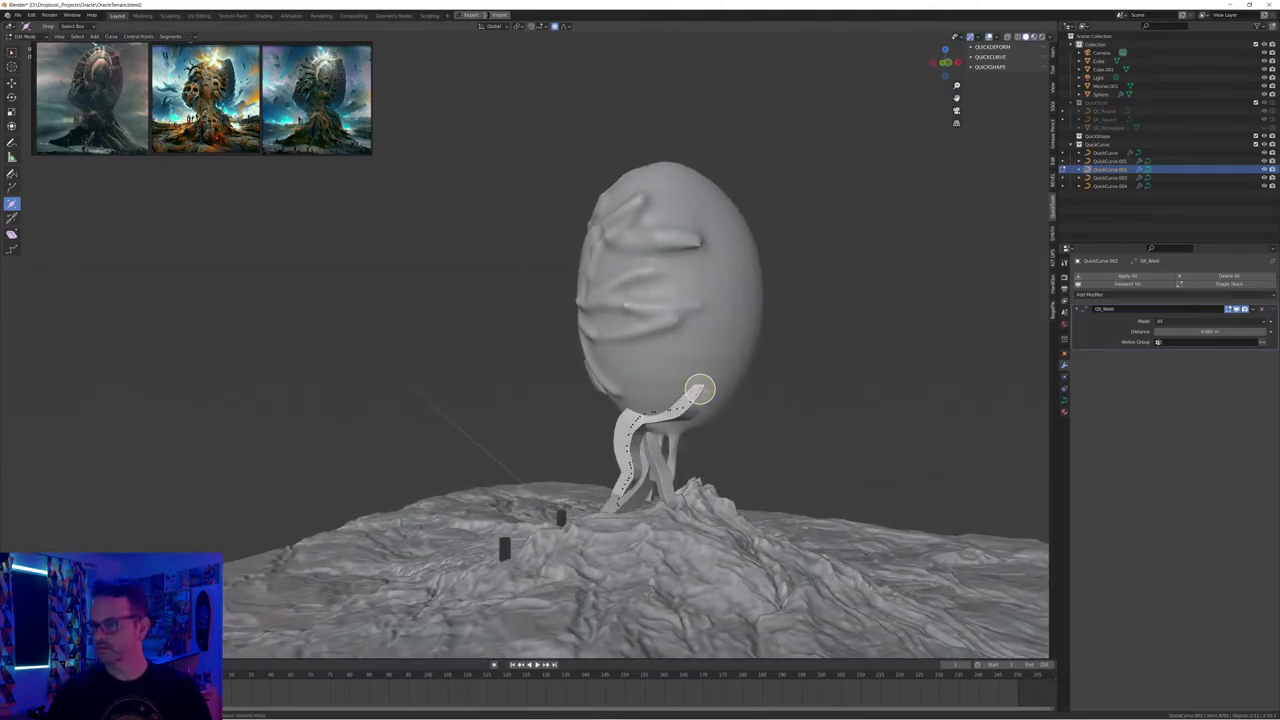
{"action": "middle_click_drag", "start_coordinate": [700, 389], "coordinate": [700, 389]}
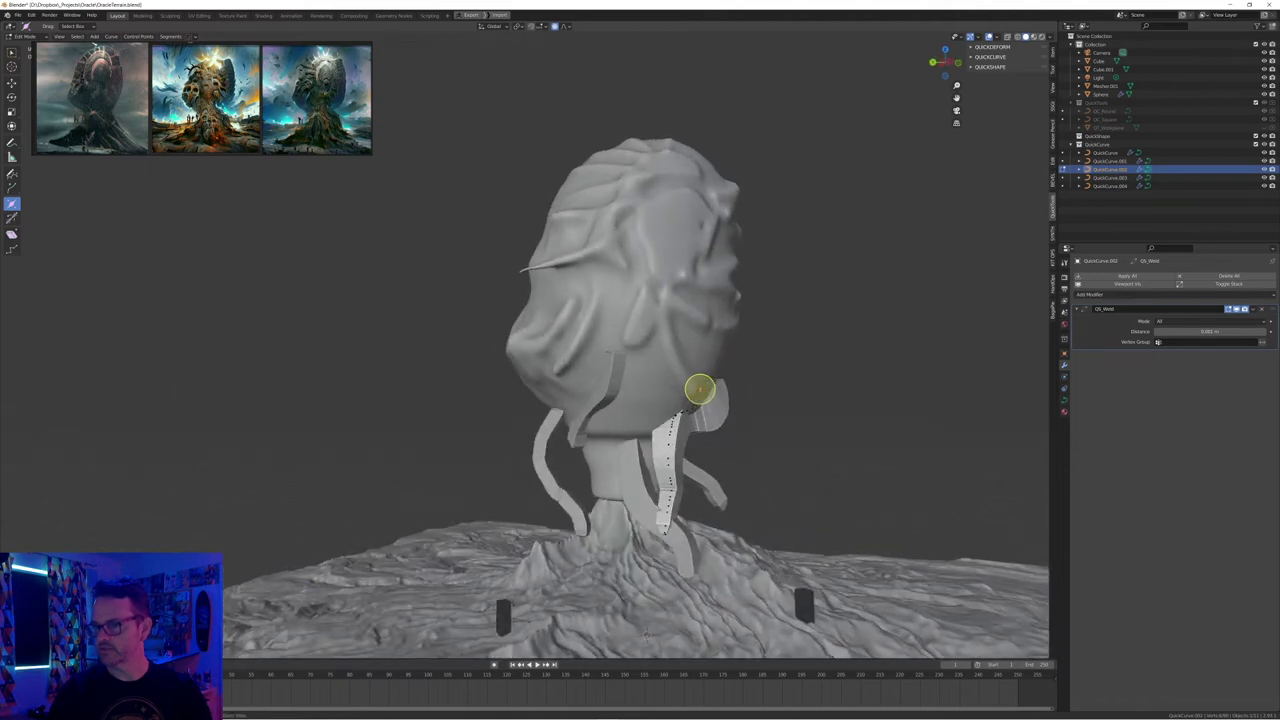
Edit the outermost strand below the jaw and move its top end point up toward the underside of the head
{"action": "left_click", "coordinate": [562, 478]}
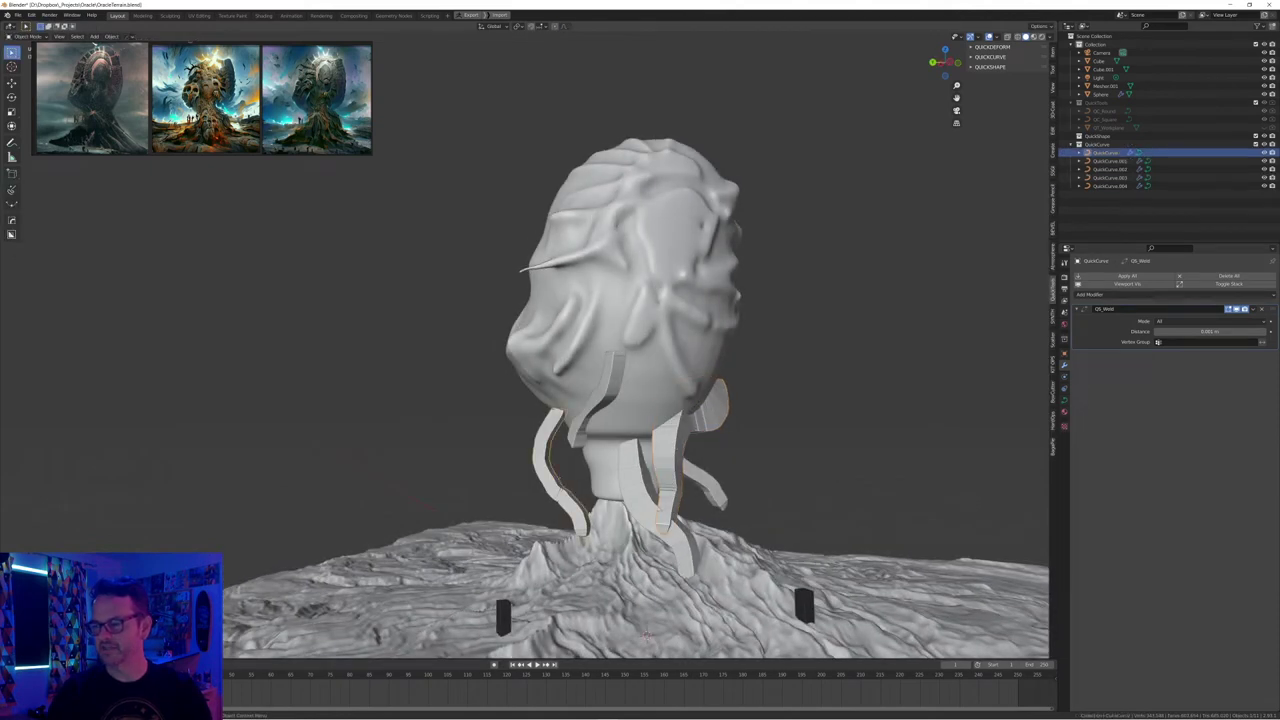
{"action": "left_click", "coordinate": [558, 411]}
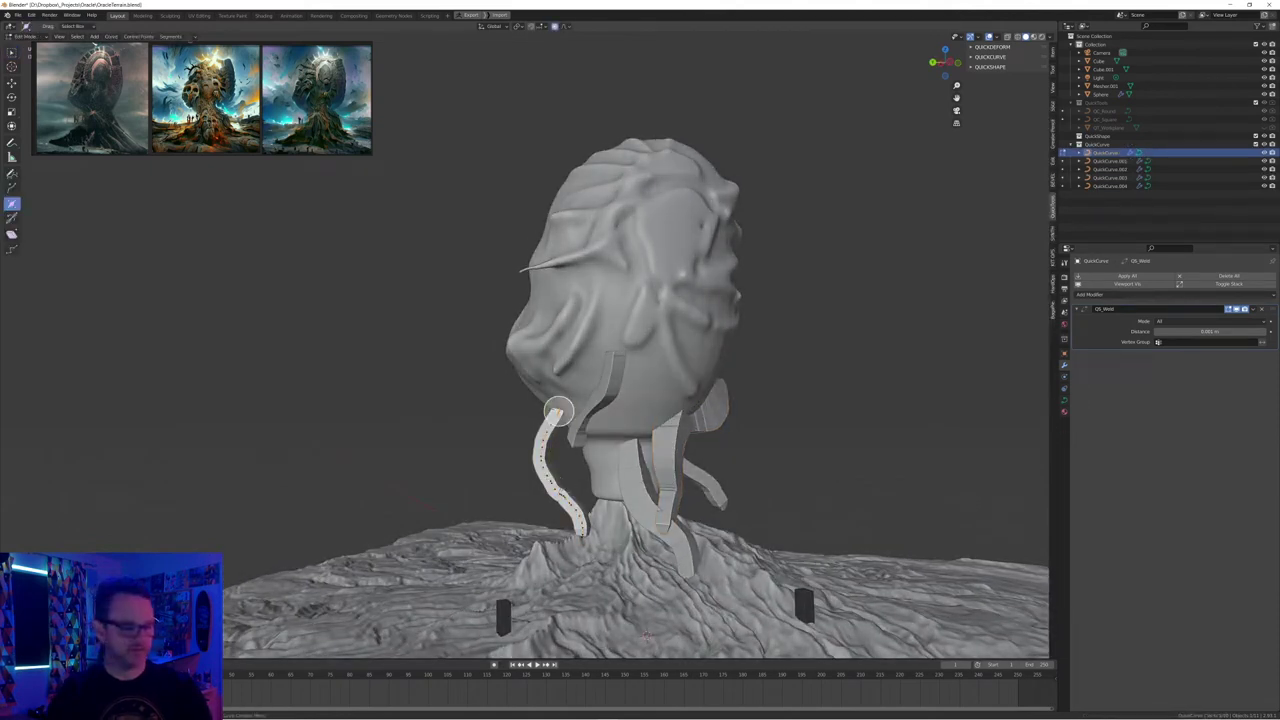
{"action": "key", "text": "g"}
{"action": "left_click", "coordinate": [566, 402]}
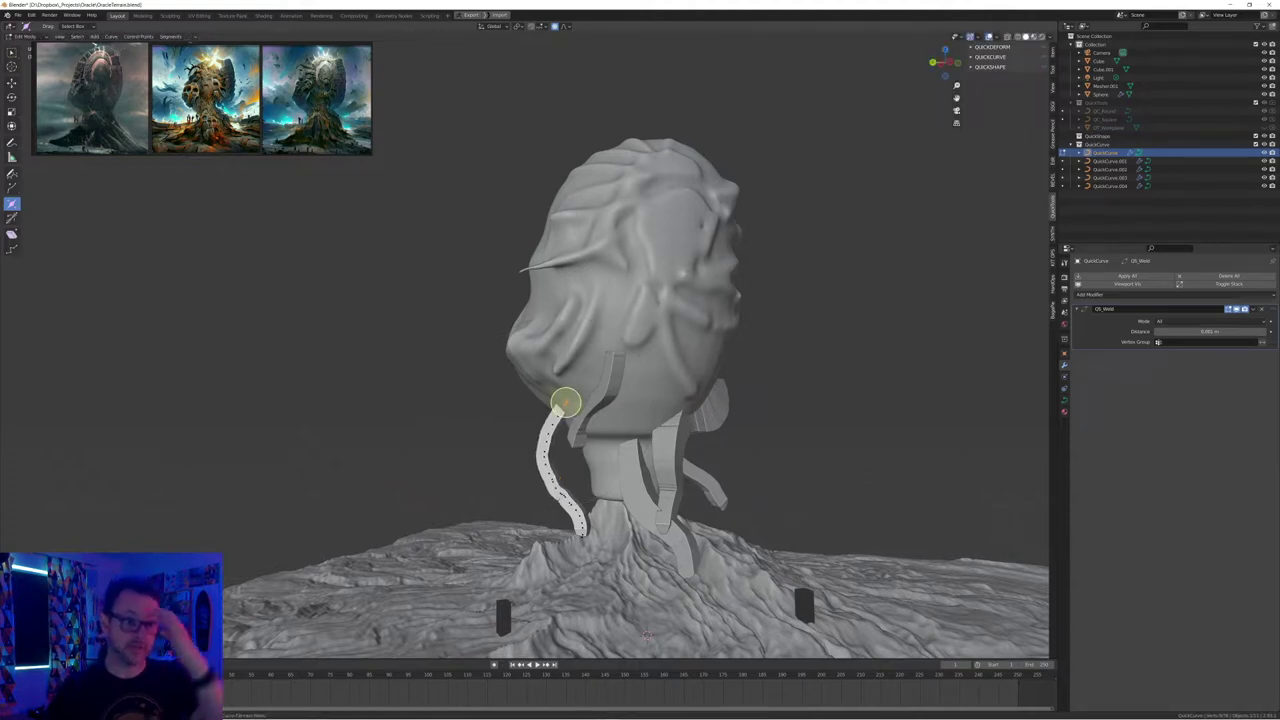
Rotate the outermost strand's top end point against the underside of the head from two viewing angles
{"action": "middle_click_drag", "start_coordinate": [566, 402], "coordinate": [580, 414]}
{"action": "key", "text": "r"}
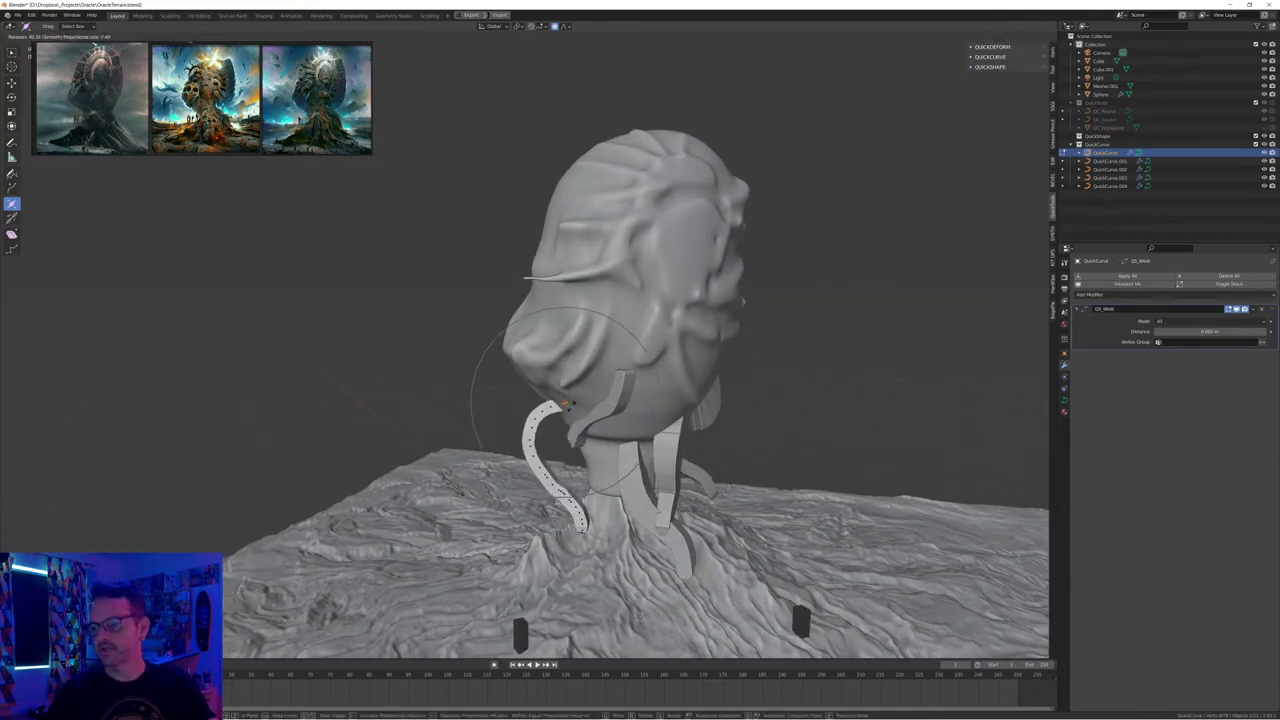
{"action": "left_click", "coordinate": [572, 406]}
{"action": "middle_click_drag", "start_coordinate": [565, 402], "coordinate": [565, 402]}
{"action": "key", "text": "r"}
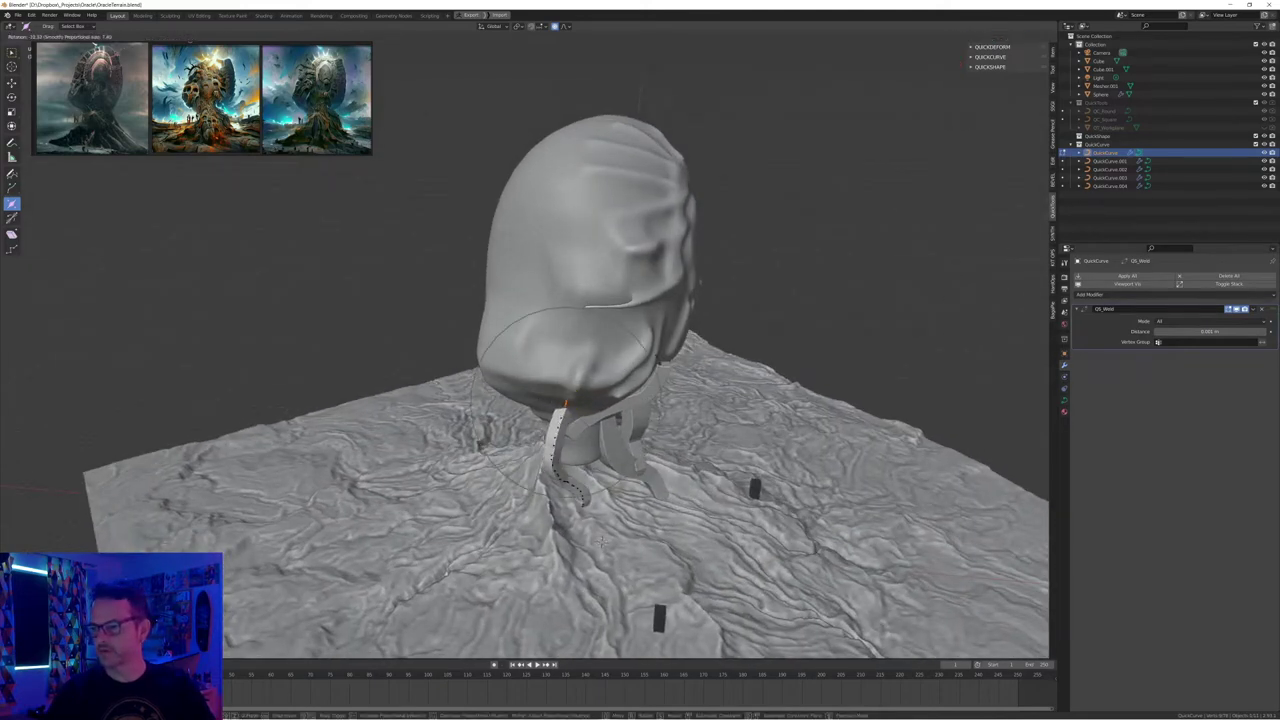
{"action": "left_click", "coordinate": [565, 402]}
{"action": "middle_click_drag", "start_coordinate": [565, 402], "coordinate": [565, 402]}
Select the bottom end point of the outermost strand and move it closer to the mountain surface
{"action": "left_click_drag", "start_coordinate": [560, 547], "coordinate": [571, 553]}
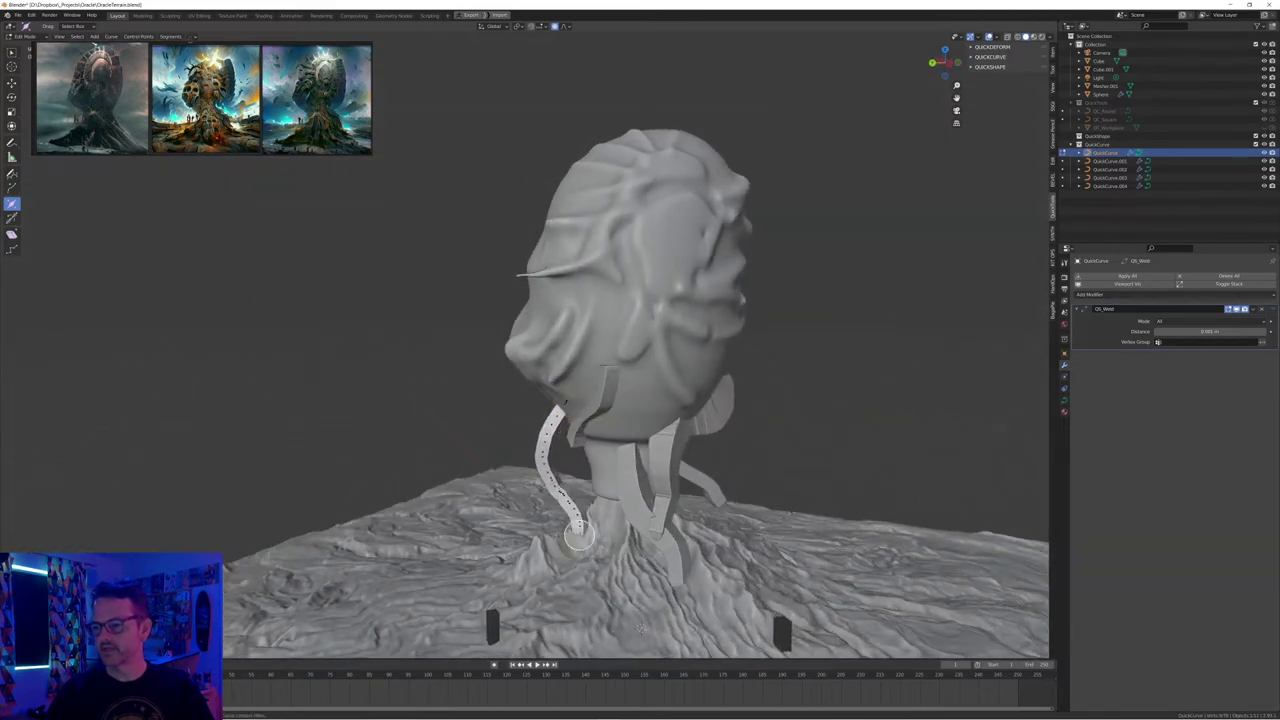
{"action": "middle_click_drag", "start_coordinate": [582, 543], "coordinate": [659, 545]}
{"action": "key", "text": "g"}
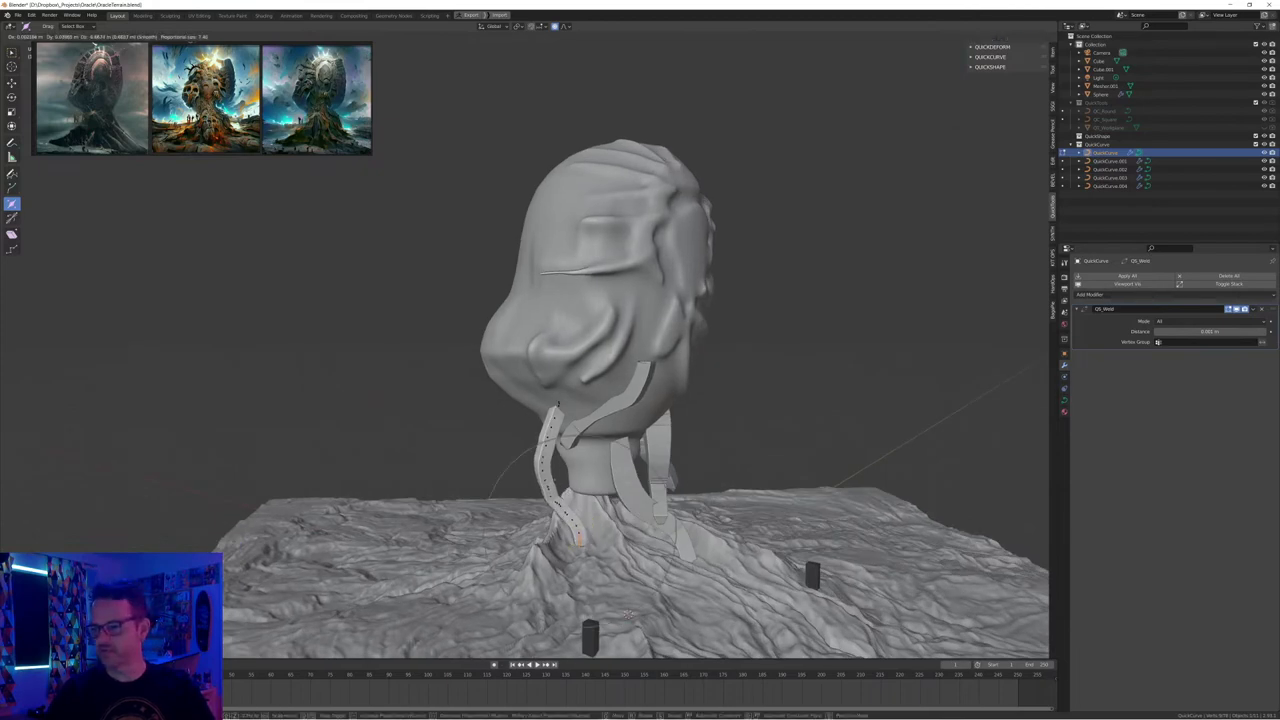
{"action": "left_click", "coordinate": [584, 548]}
{"action": "middle_click_drag", "start_coordinate": [584, 548], "coordinate": [674, 538]}
Pull the outermost strand's lower points outward and down so that it runs along the mountain slope
{"action": "left_click", "coordinate": [566, 503]}
{"action": "middle_click_drag", "start_coordinate": [566, 503], "coordinate": [608, 525]}
{"action": "key", "text": "g"}
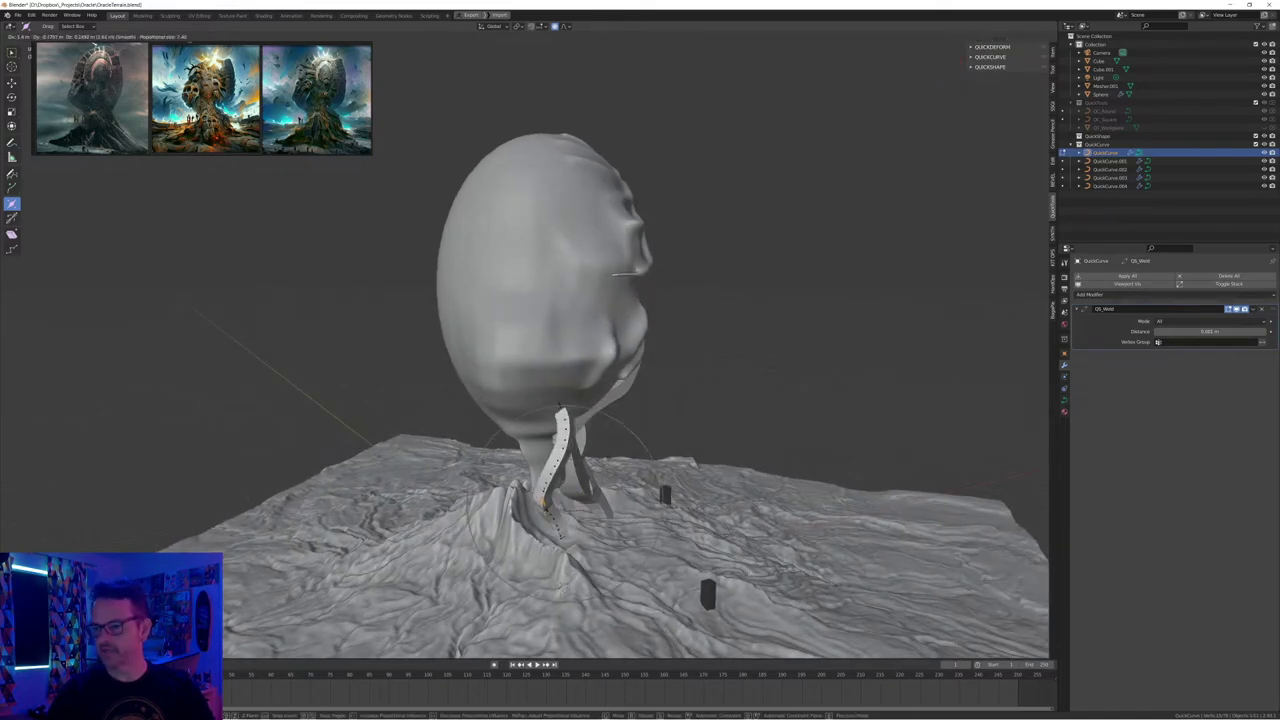
{"action": "left_click", "coordinate": [561, 590]}
{"action": "middle_click_drag", "start_coordinate": [561, 590], "coordinate": [615, 623]}
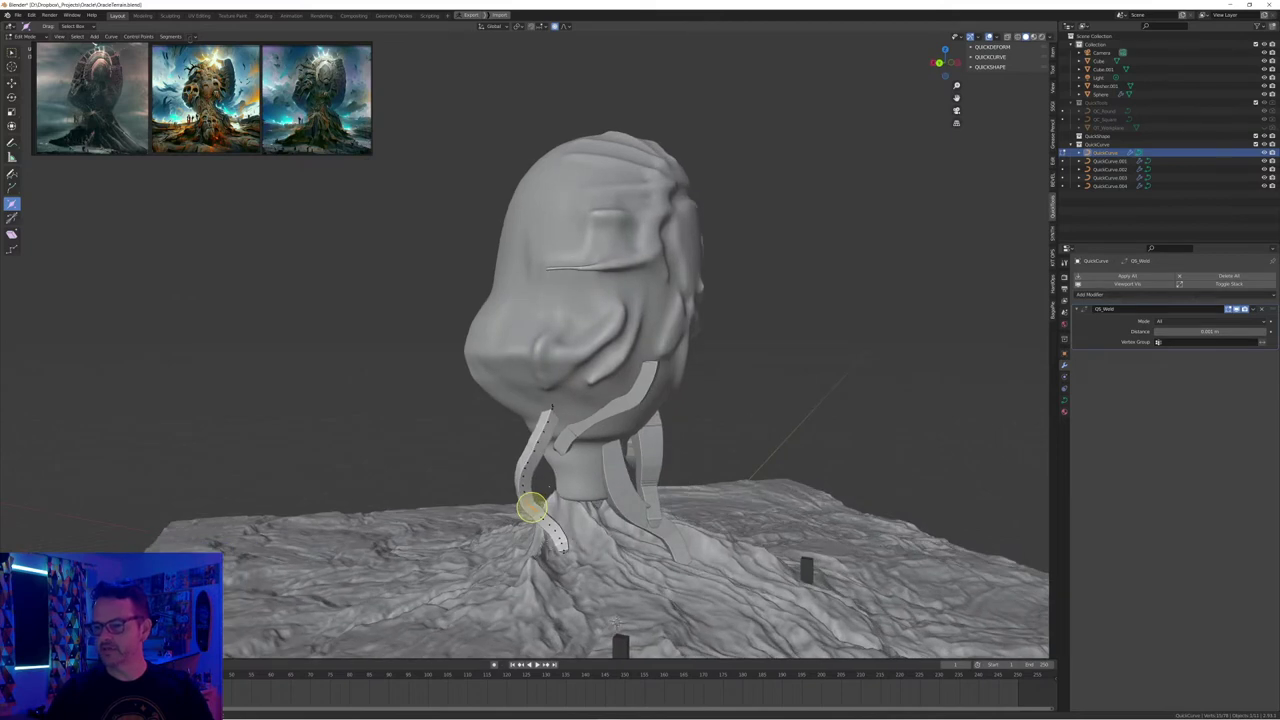
{"action": "key", "text": "g"}
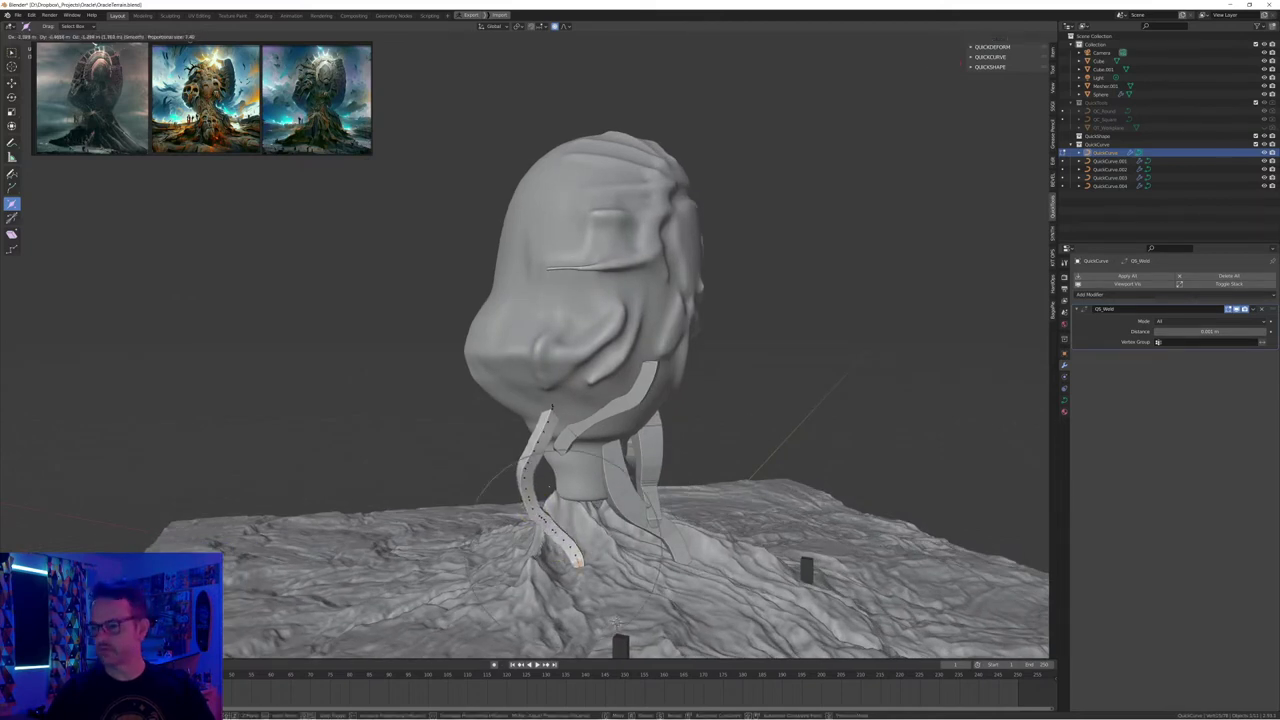
{"action": "left_click", "coordinate": [612, 622]}
{"action": "middle_click_drag", "start_coordinate": [612, 622], "coordinate": [576, 565]}
Edit the diagonal strand across the lower head and move its middle point down, with a smaller proportional editing influence
{"action": "key", "text": "Tab"}
{"action": "left_click", "coordinate": [610, 406]}
{"action": "middle_click_drag", "start_coordinate": [610, 406], "coordinate": [590, 358]}
{"action": "key", "text": "Tab"}
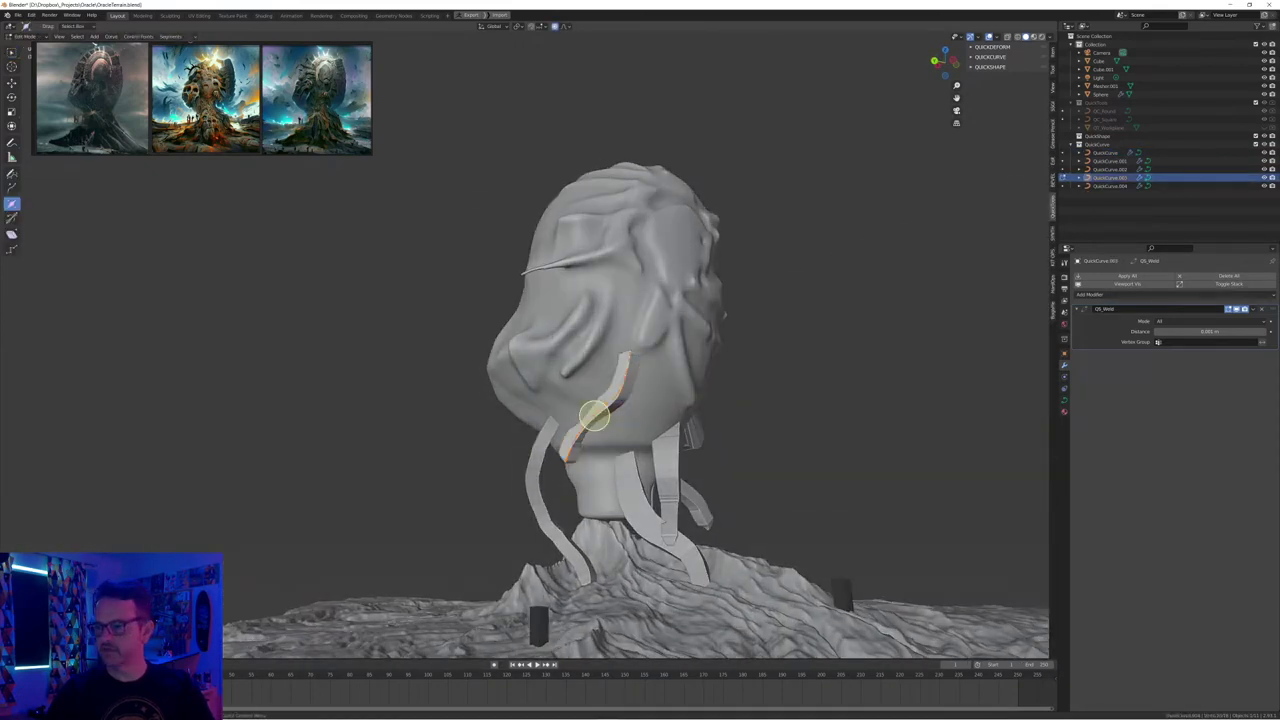
{"action": "left_click", "coordinate": [594, 416]}
{"action": "middle_click_drag", "start_coordinate": [586, 414], "coordinate": [594, 414]}
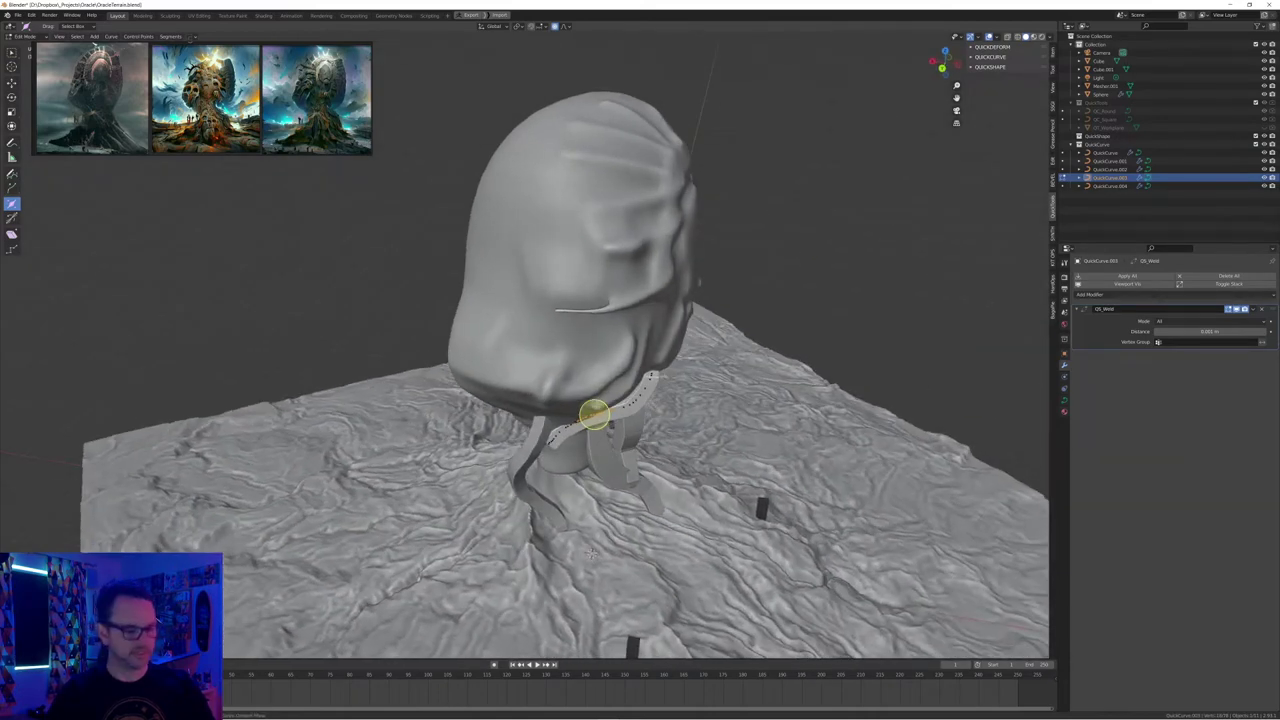
{"action": "key", "text": "g"}
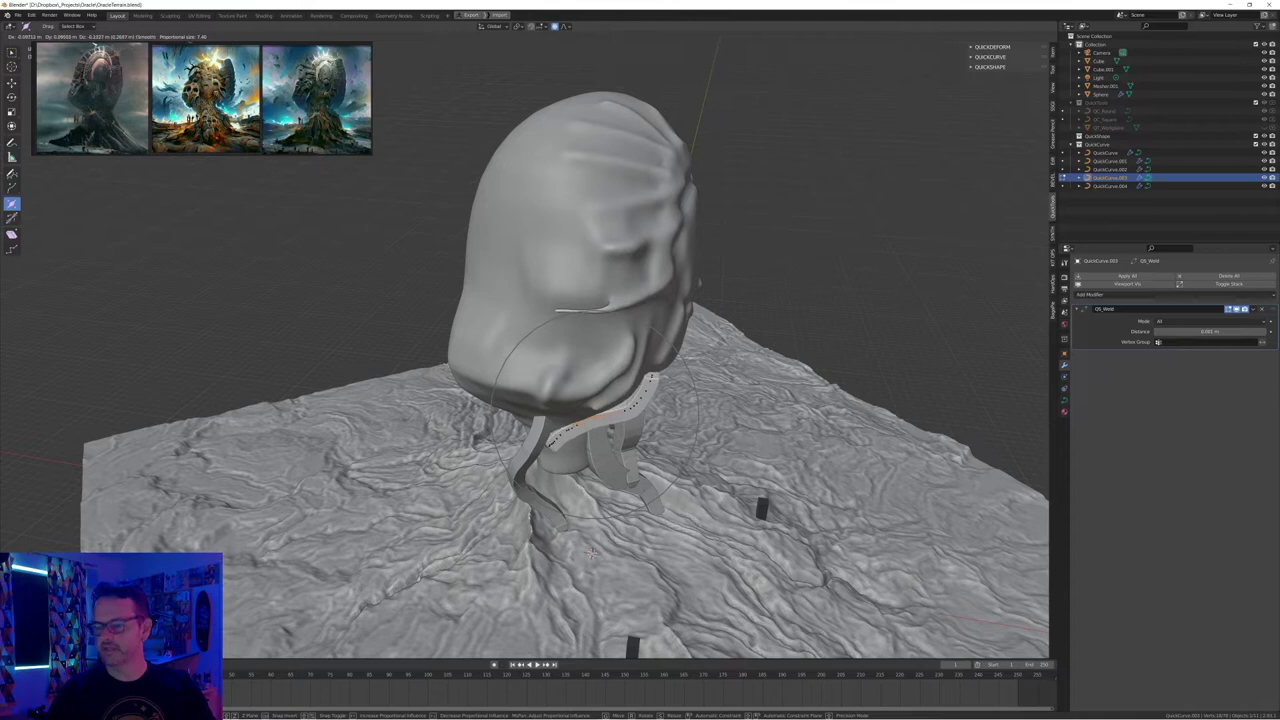
{"action": "scroll", "coordinate": [597, 417], "scroll_direction": "up", "scroll_amount": 1}
{"action": "scroll", "coordinate": [597, 417], "scroll_direction": "up", "scroll_amount": 9}
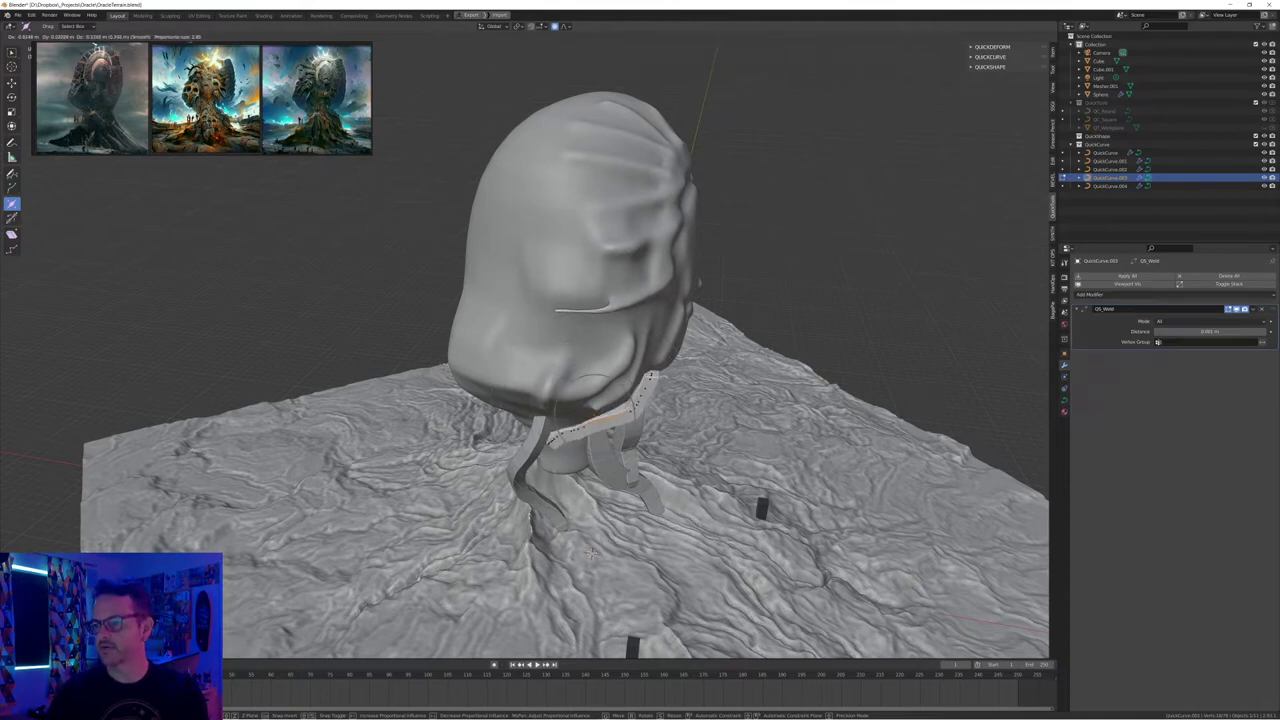
{"action": "left_click", "coordinate": [607, 433]}
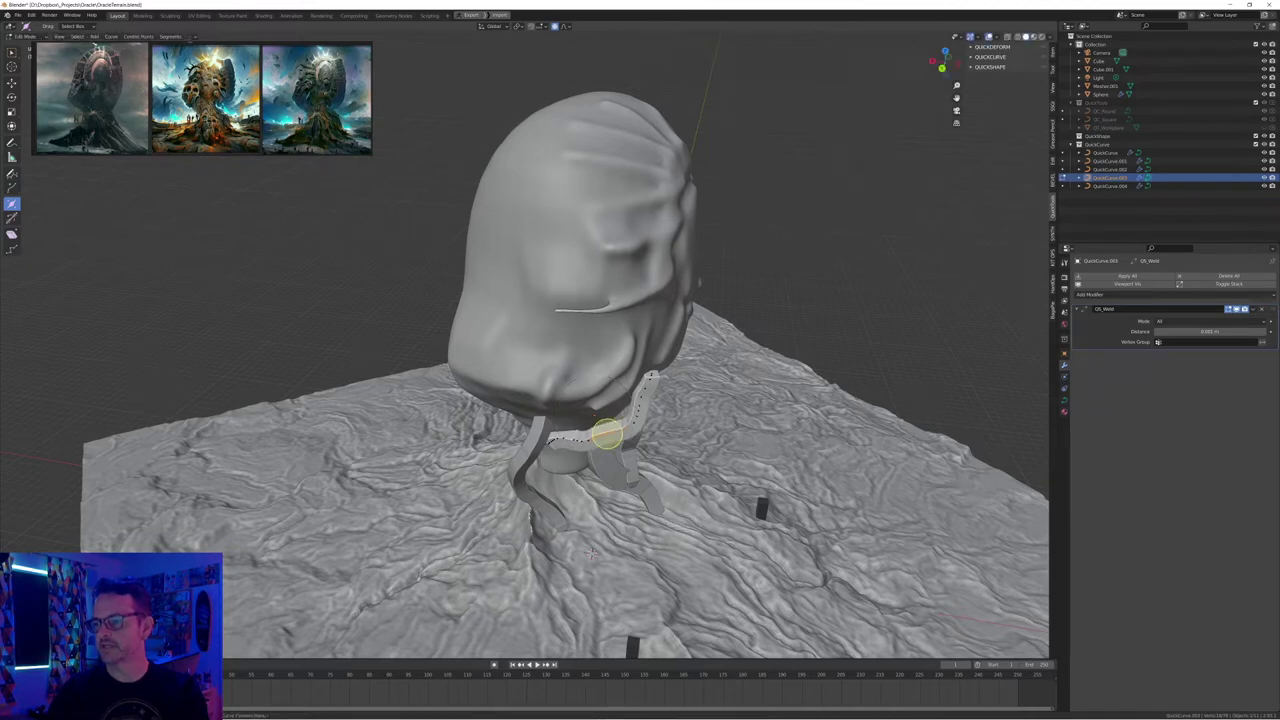
Return to Object Mode and select all five Quick Curve strands together
{"action": "key", "text": "Tab"}
{"action": "mouse_move", "coordinate": [607, 433]}
{"action": "middle_mouse_down"}
{"action": "mouse_move", "coordinate": [605, 395]}
{"action": "mouse_move", "coordinate": [592, 416]}
{"action": "middle_mouse_up"}
{"action": "left_click", "coordinate": [643, 456]}
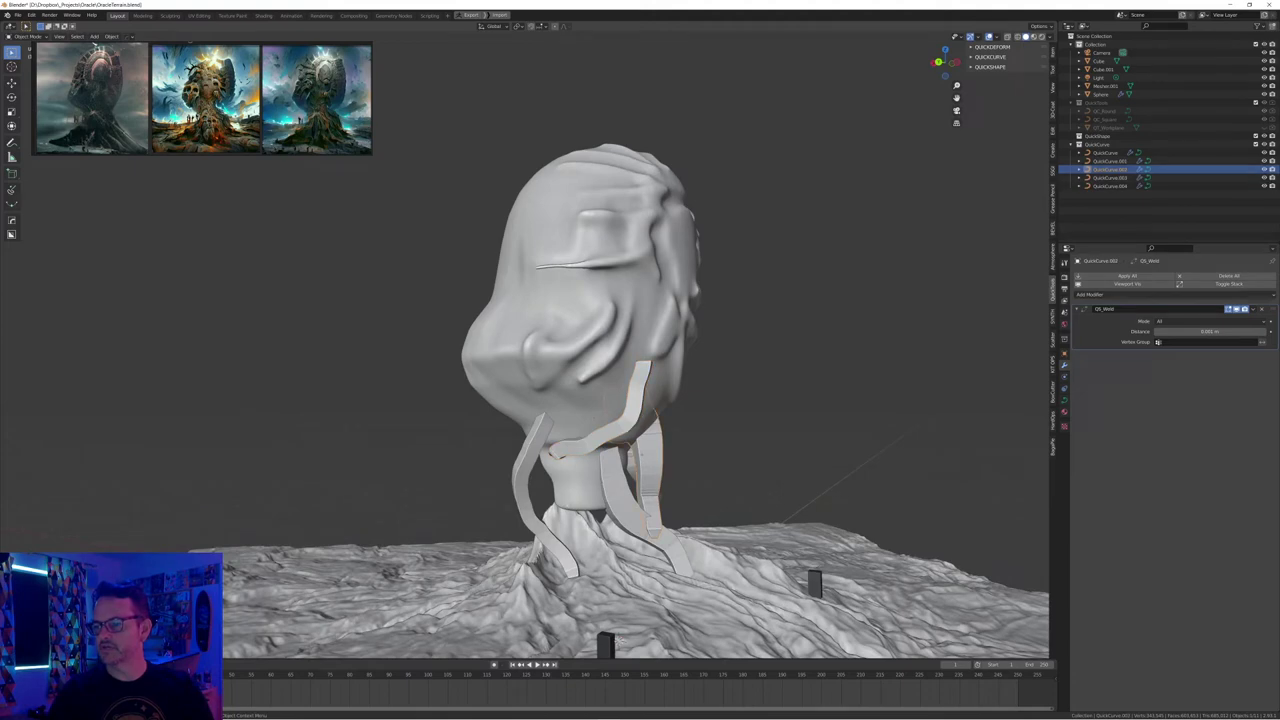
{"action": "left_click", "coordinate": [624, 421], "text": "shift"}
{"action": "left_click", "coordinate": [633, 525], "text": "shift"}
{"action": "left_click", "coordinate": [525, 500], "text": "shift"}
{"action": "middle_click_drag", "start_coordinate": [530, 497], "coordinate": [474, 512]}
{"action": "left_click", "coordinate": [697, 503], "text": "shift"}
{"action": "middle_click_drag", "start_coordinate": [697, 500], "coordinate": [732, 482]}
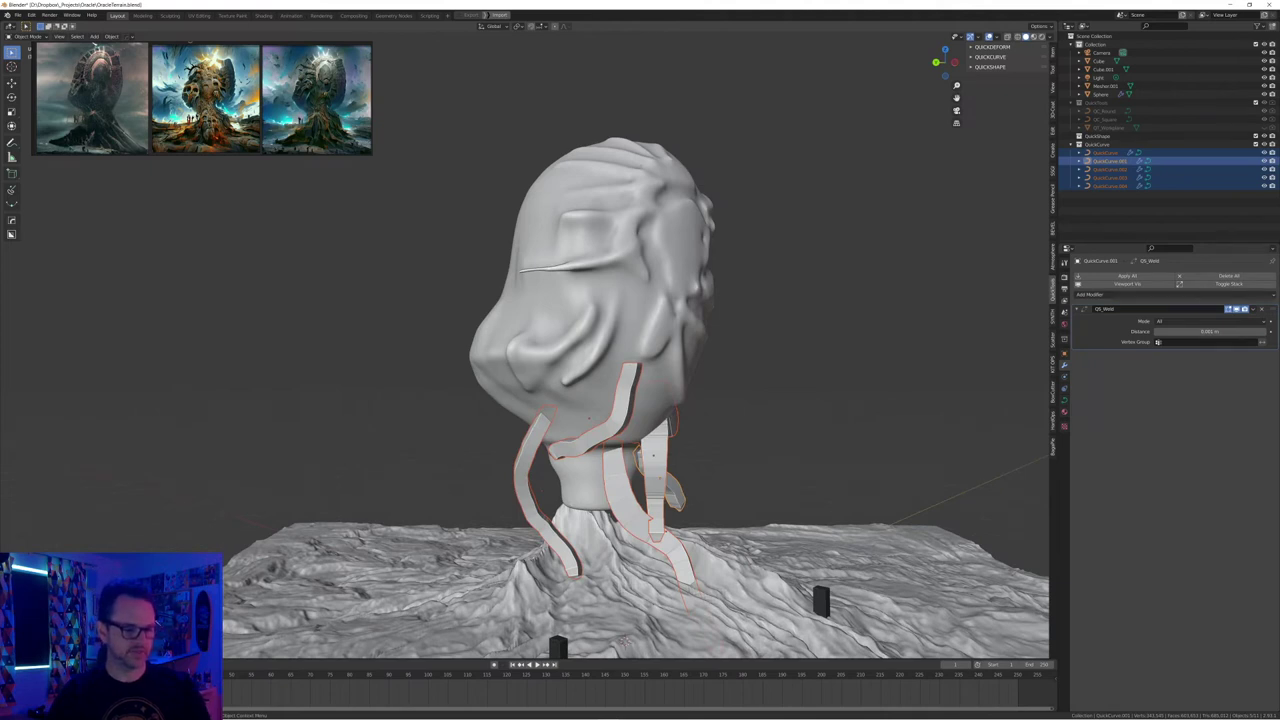
Join the five Quick Curve strands into one object and try to join that object with the head
{"action": "key", "text": "ctrl+j"}
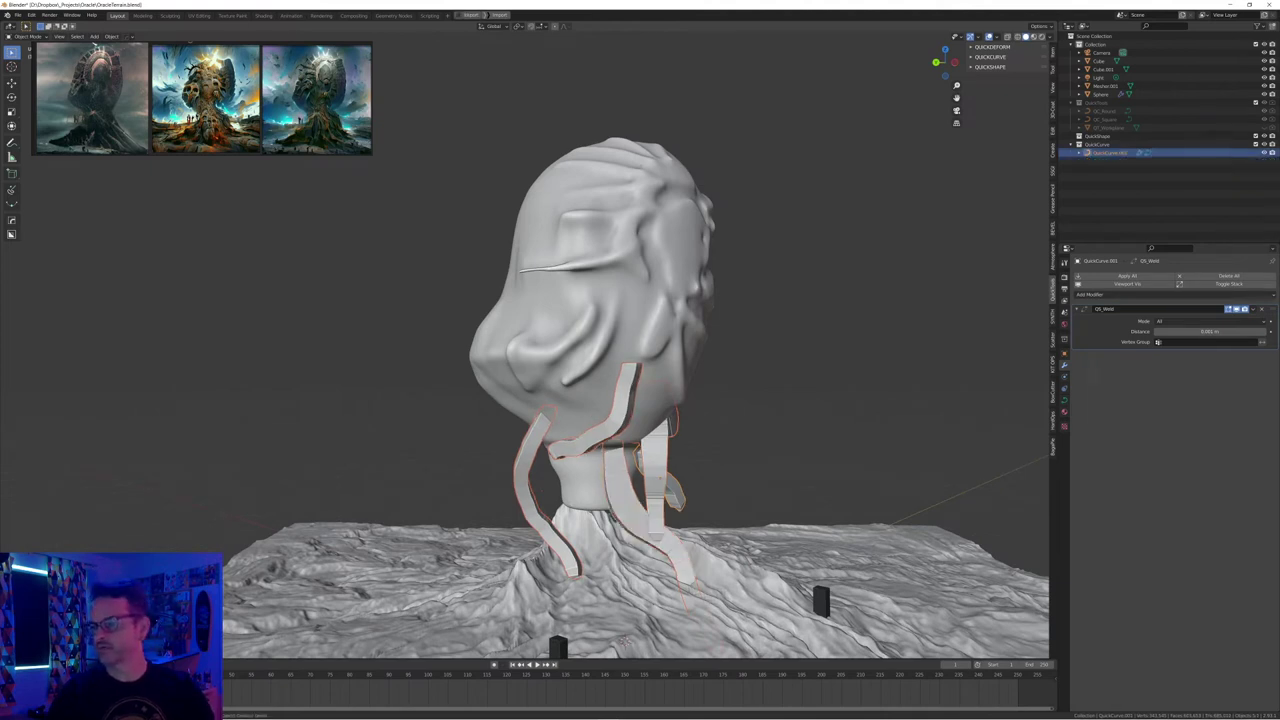
{"action": "left_click", "coordinate": [640, 315], "text": "shift"}
{"action": "key", "text": "ctrl+j"}
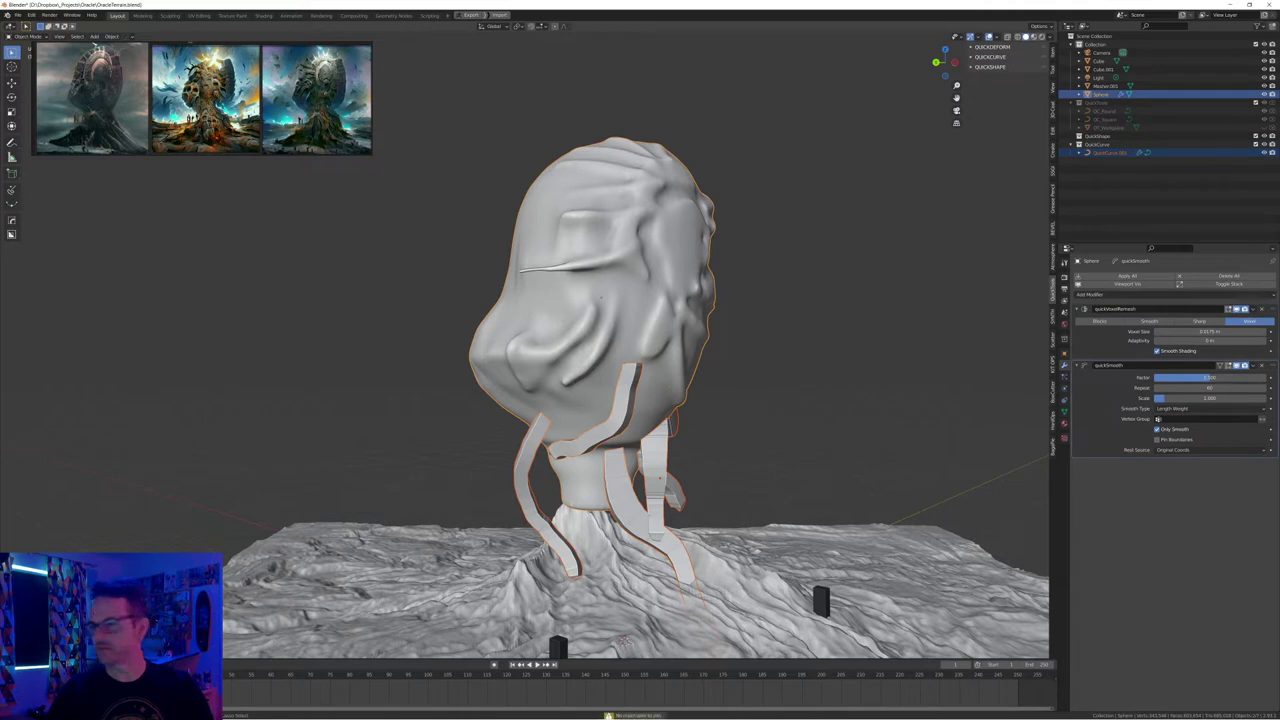
{"action": "middle_click_drag", "start_coordinate": [745, 385], "coordinate": [764, 407]}
{"action": "left_click", "coordinate": [764, 407]}
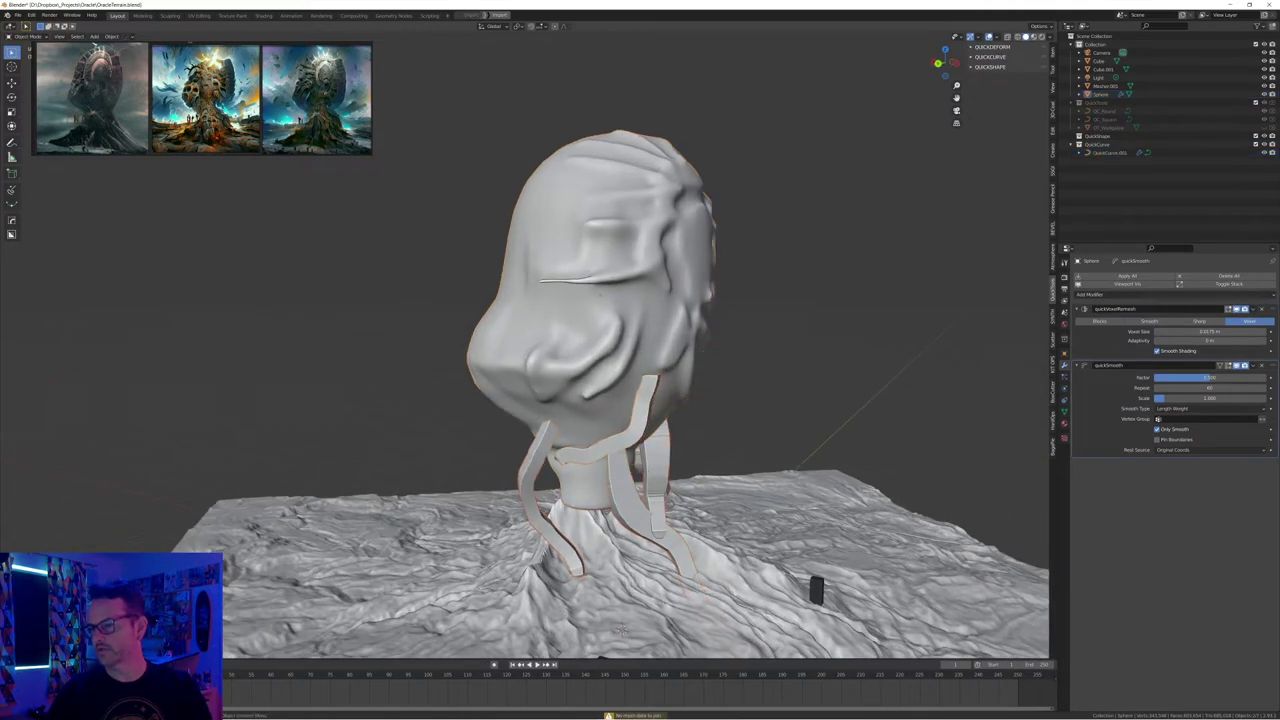
Convert the joined strands with Visual Geometry to Mesh and join them into the head's Sphere object
{"action": "left_click", "coordinate": [655, 470]}
{"action": "key", "text": "ctrl+a"}
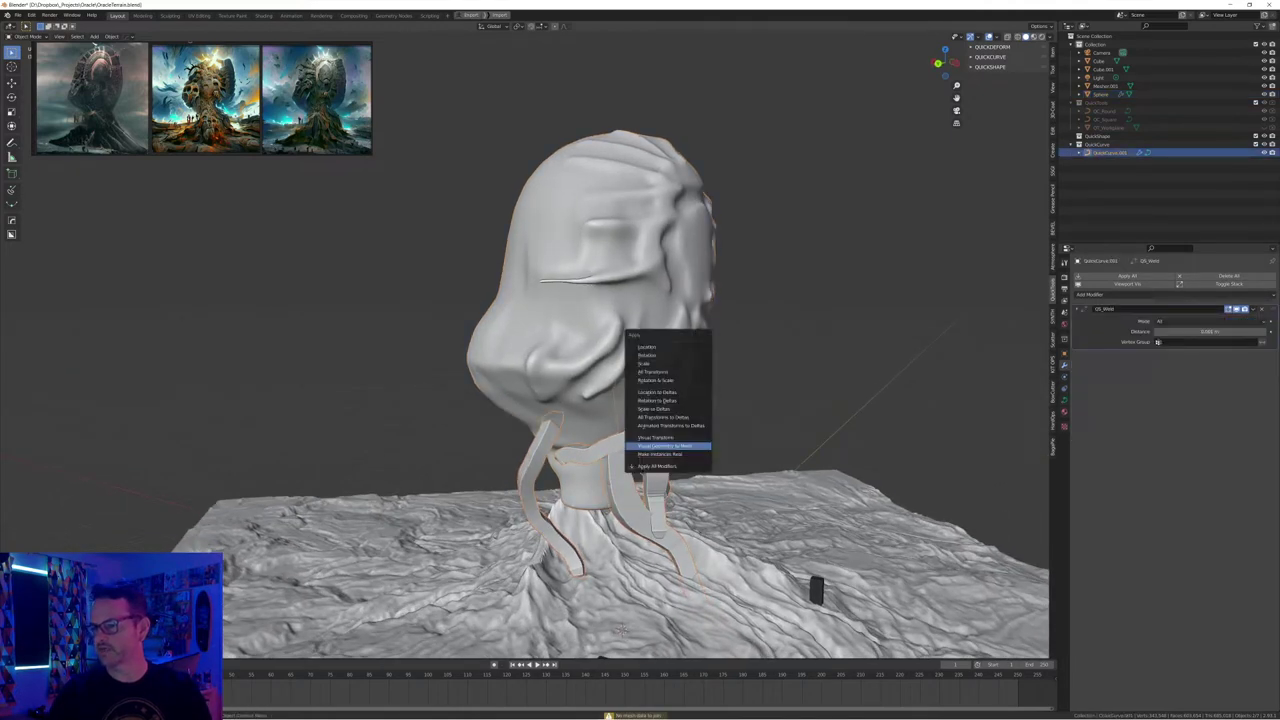
{"action": "left_click", "coordinate": [680, 446]}
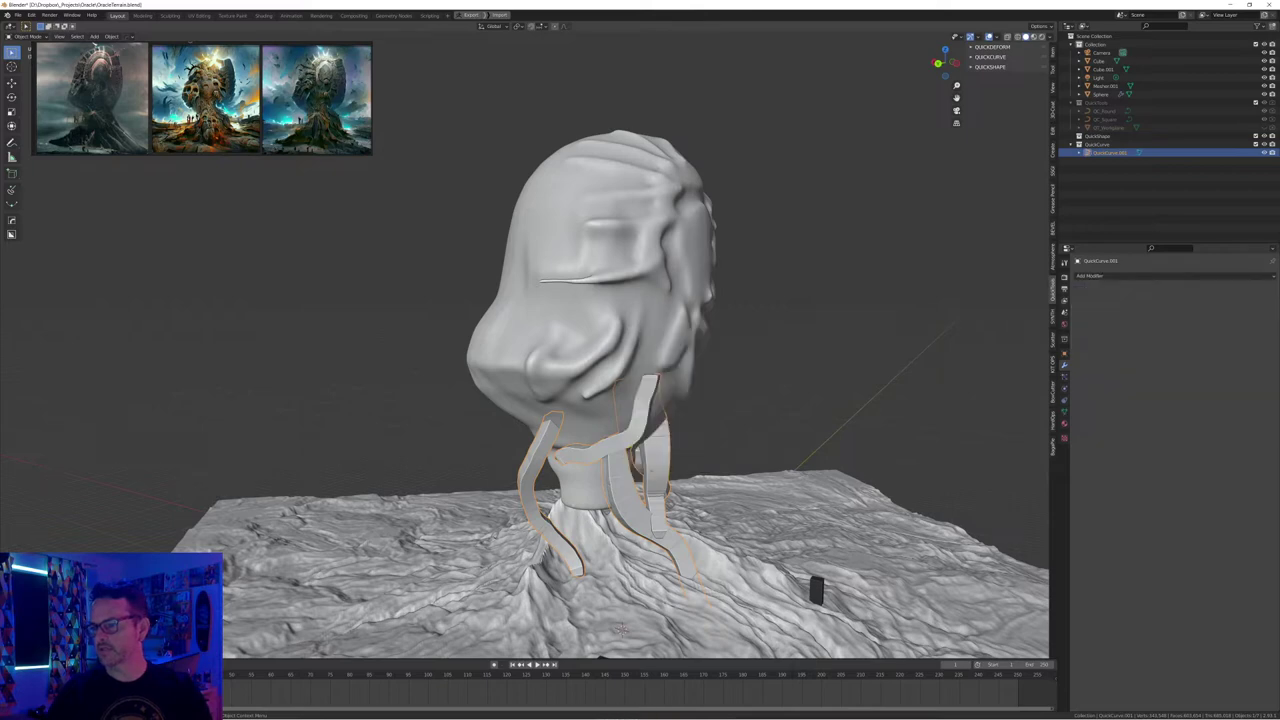
{"action": "left_click", "coordinate": [640, 335], "text": "shift"}
{"action": "key", "text": "ctrl+j"}
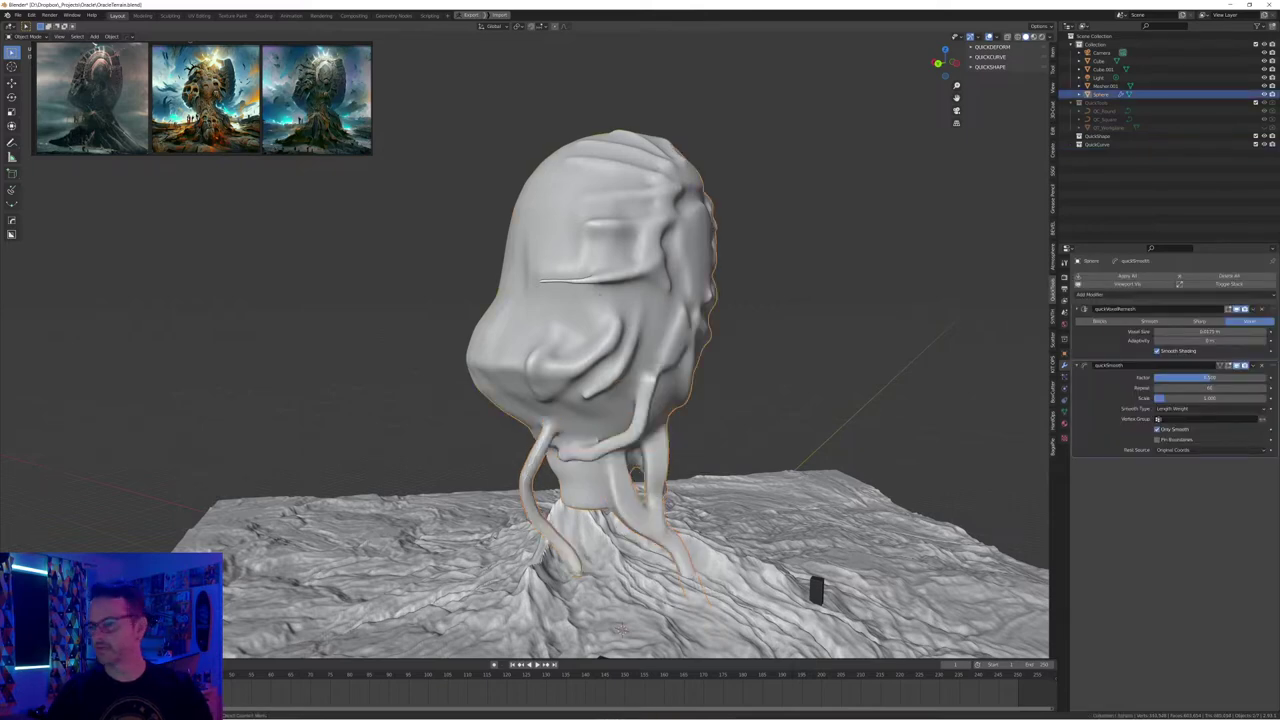
Deselect everything and save the scene file
{"action": "mouse_move", "coordinate": [600, 295]}
{"action": "middle_mouse_down"}
{"action": "mouse_move", "coordinate": [566, 302]}
{"action": "mouse_move", "coordinate": [672, 299]}
{"action": "mouse_move", "coordinate": [576, 312]}
{"action": "mouse_move", "coordinate": [599, 295]}
{"action": "mouse_move", "coordinate": [575, 290]}
{"action": "middle_mouse_up"}
{"action": "key", "text": "alt+a"}
{"action": "key", "text": "ctrl+s"}
Select the head and activate BoxCutter, trying the Ngon shape and the Custom shape for the cutter
{"action": "left_click", "coordinate": [603, 297]}
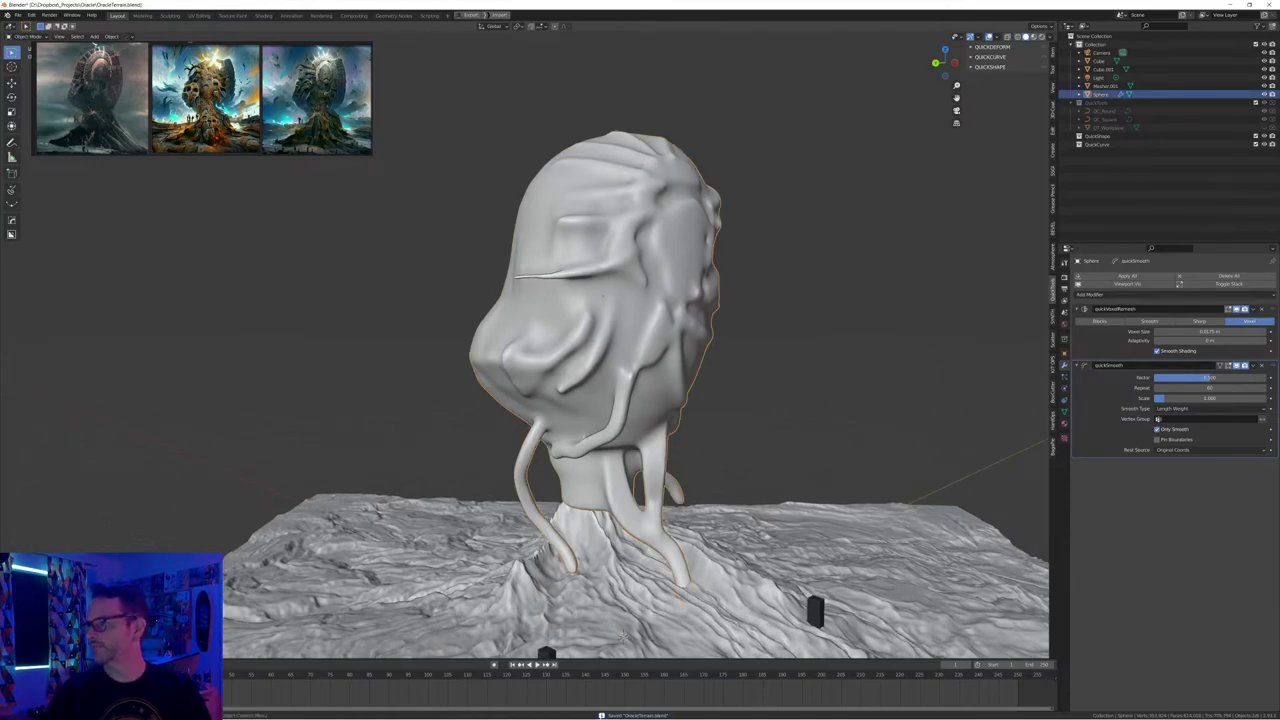
{"action": "mouse_move", "coordinate": [603, 296]}
{"action": "middle_mouse_down"}
{"action": "mouse_move", "coordinate": [627, 279]}
{"action": "mouse_move", "coordinate": [694, 302]}
{"action": "mouse_move", "coordinate": [597, 303]}
{"action": "middle_mouse_up"}
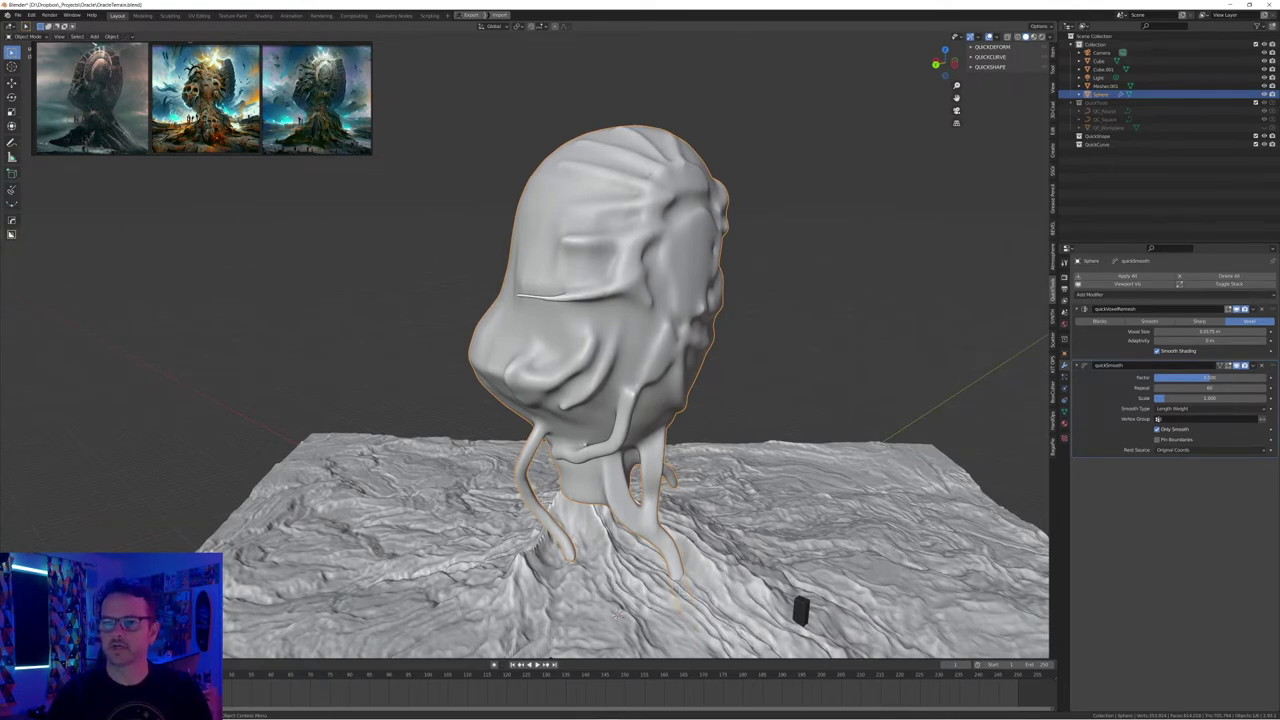
{"action": "left_click", "coordinate": [12, 235]}
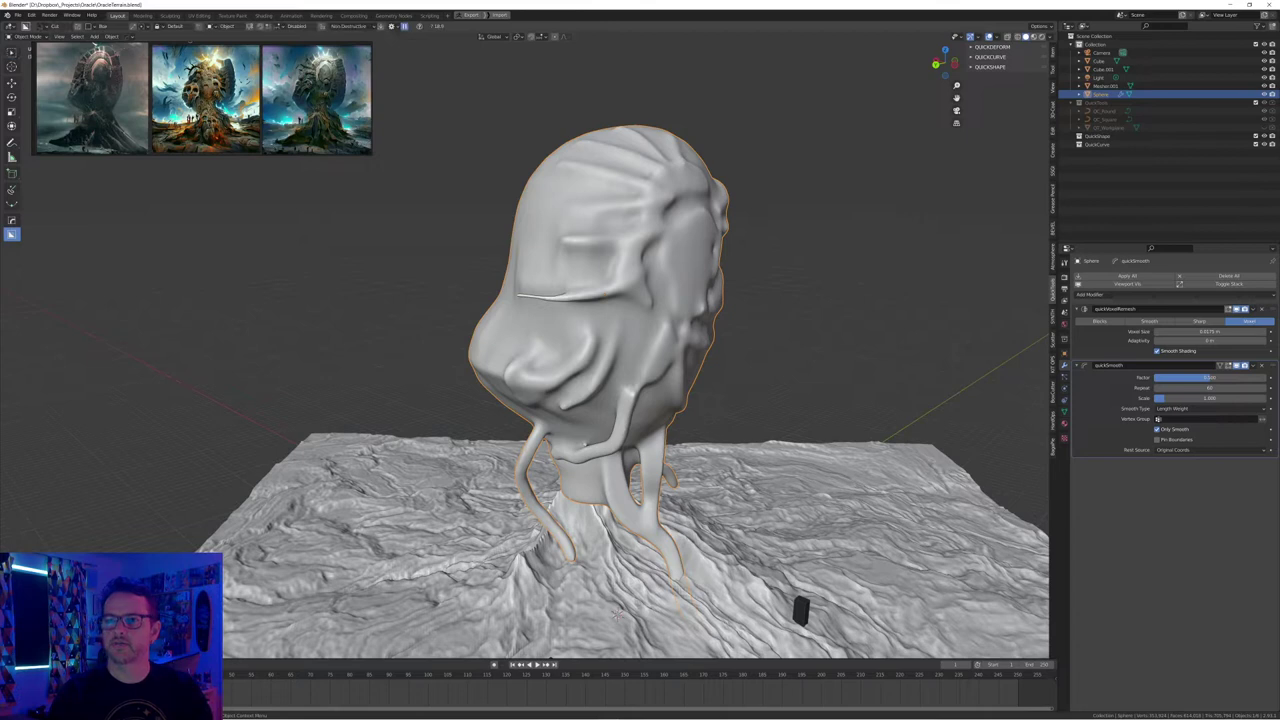
{"action": "left_click", "coordinate": [92, 27]}
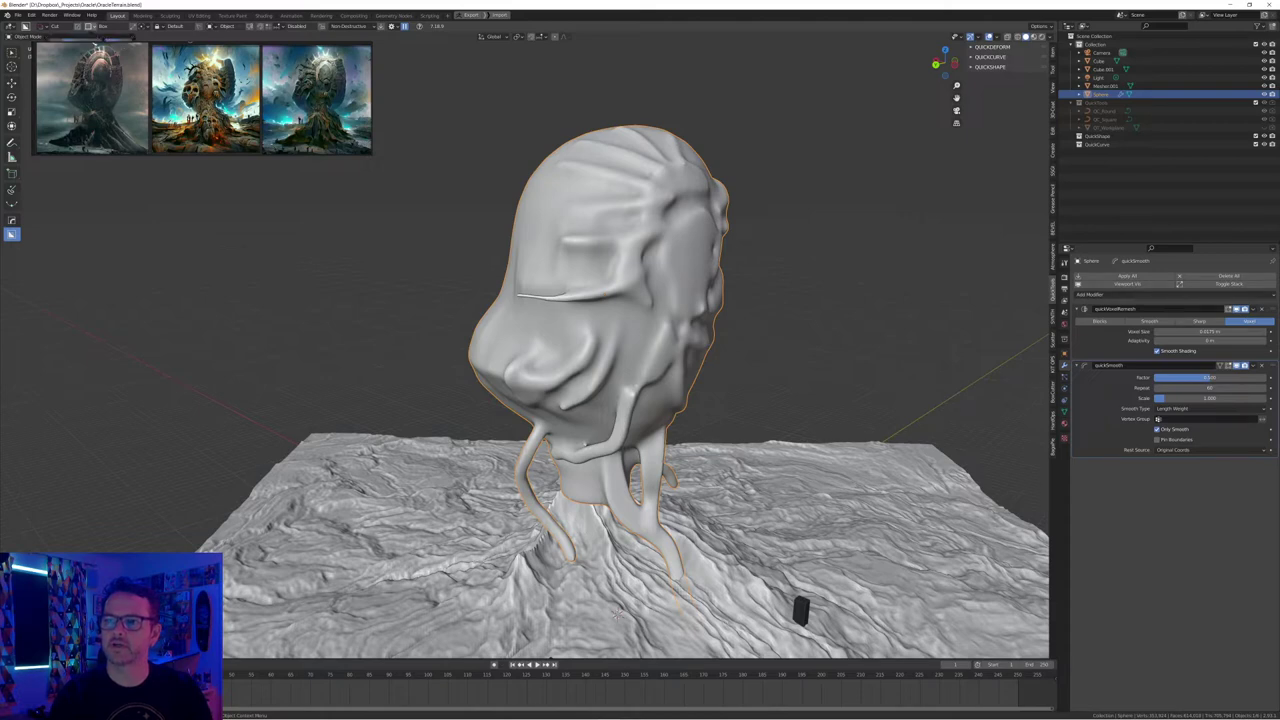
{"action": "middle_click_drag", "start_coordinate": [426, 324], "coordinate": [429, 313]}
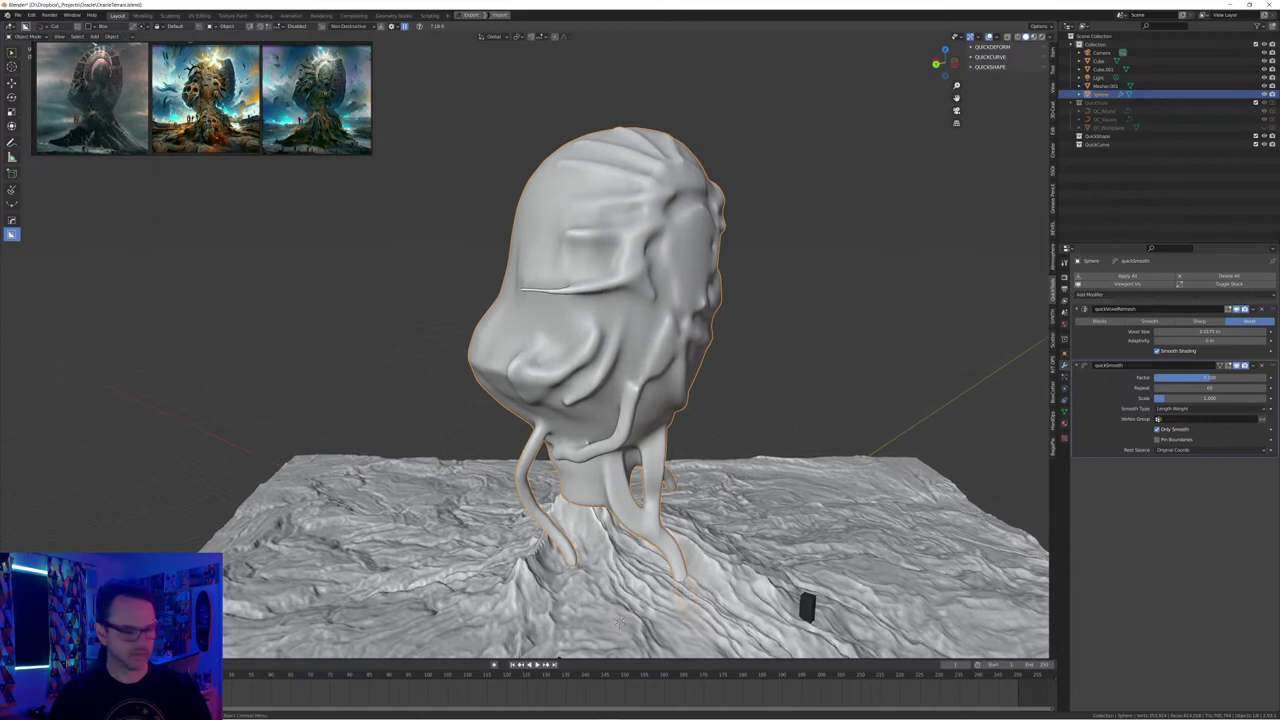
{"action": "key", "text": "d"}
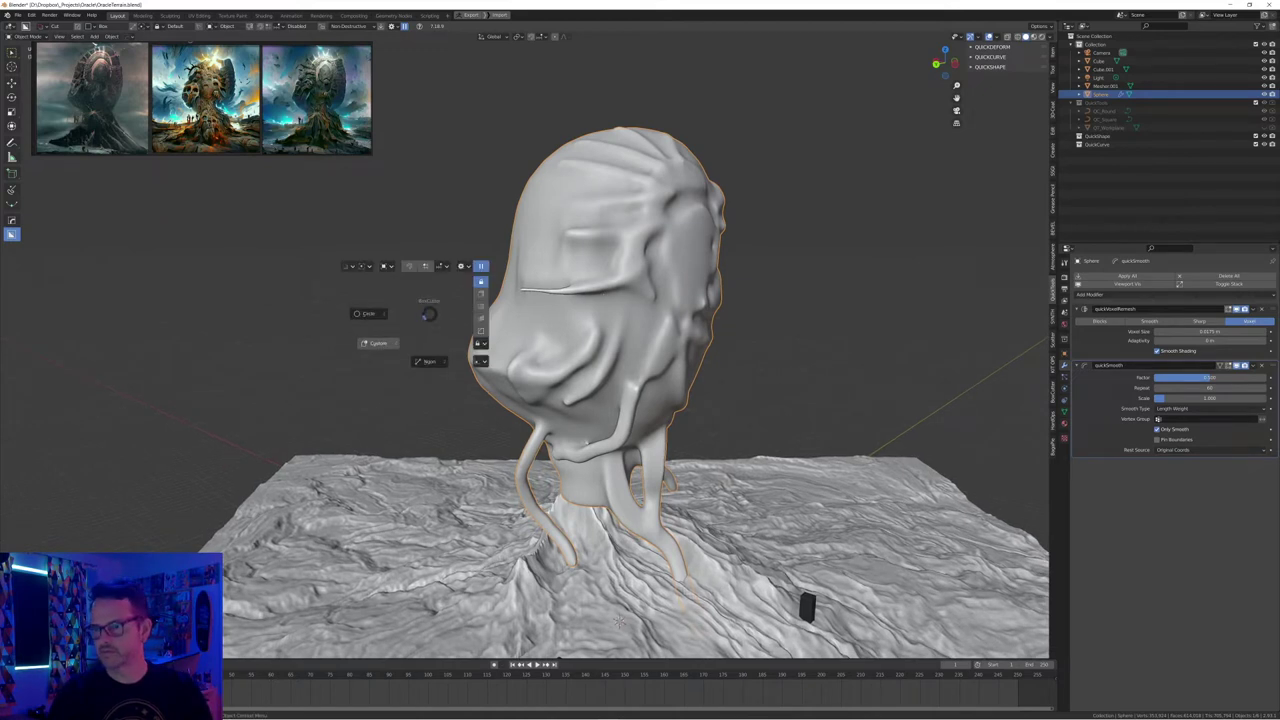
{"action": "left_click", "coordinate": [430, 362]}
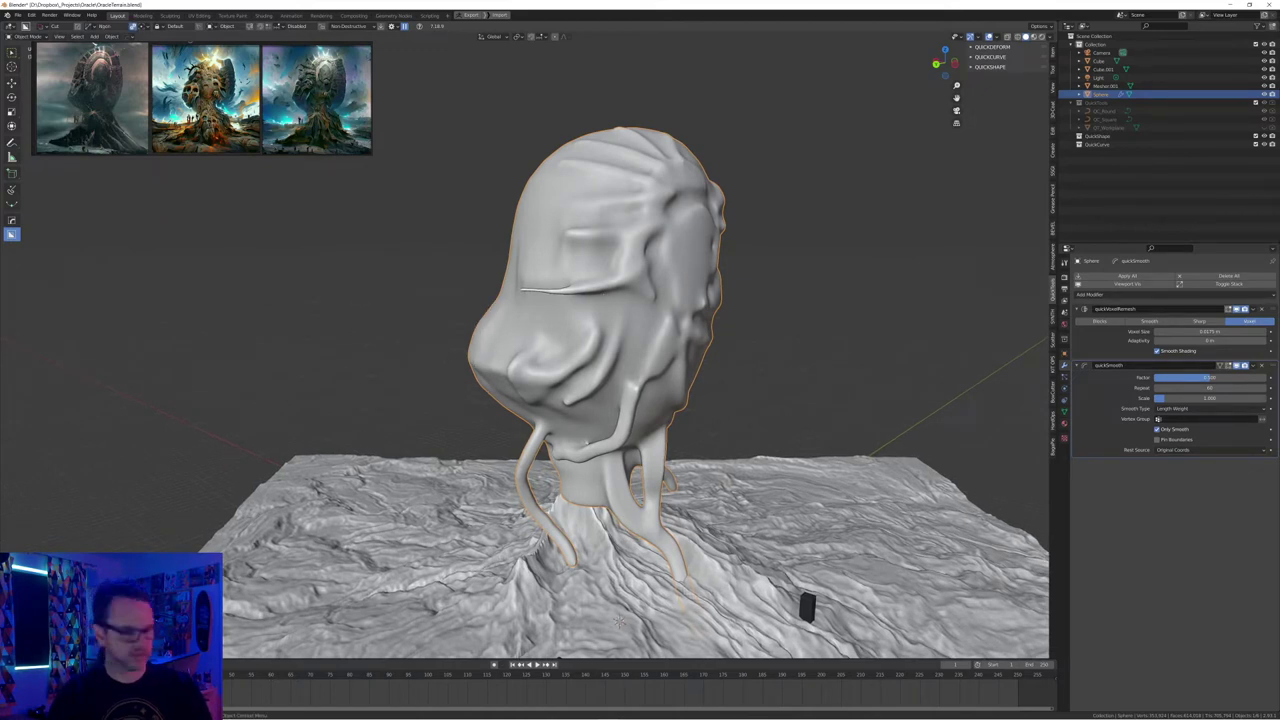
{"action": "key", "text": "d"}
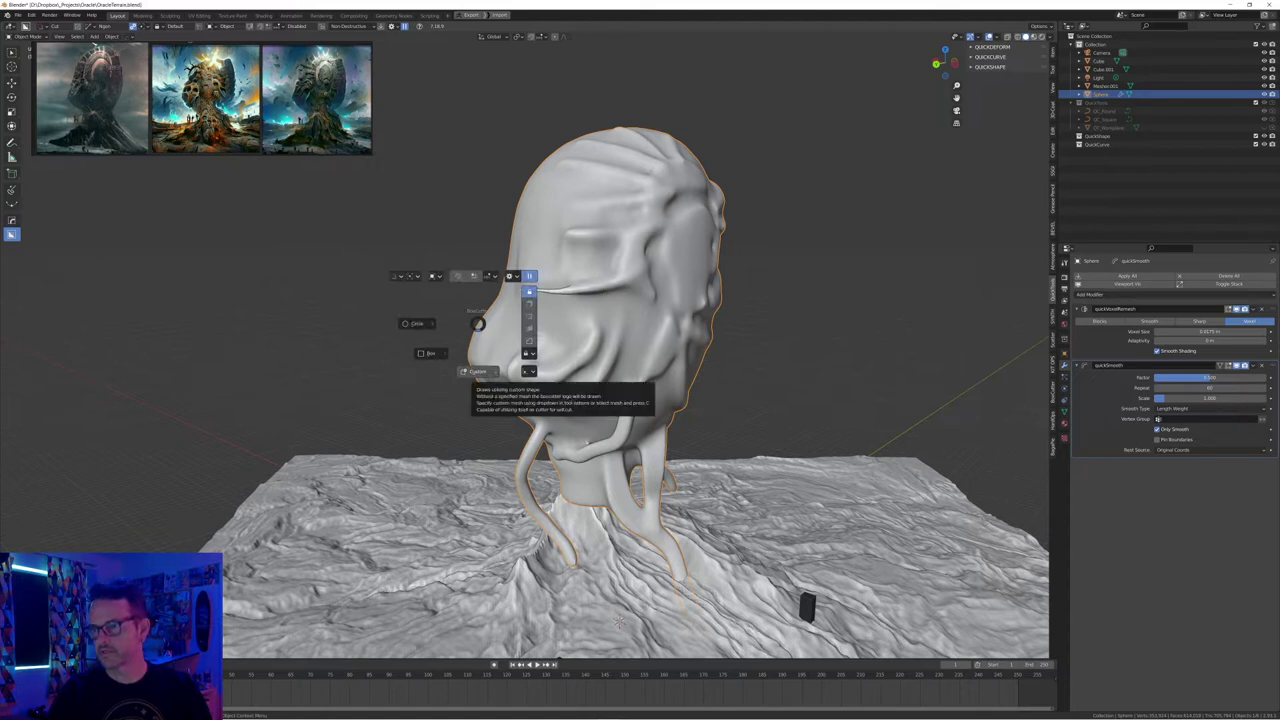
{"action": "left_click", "coordinate": [480, 371]}
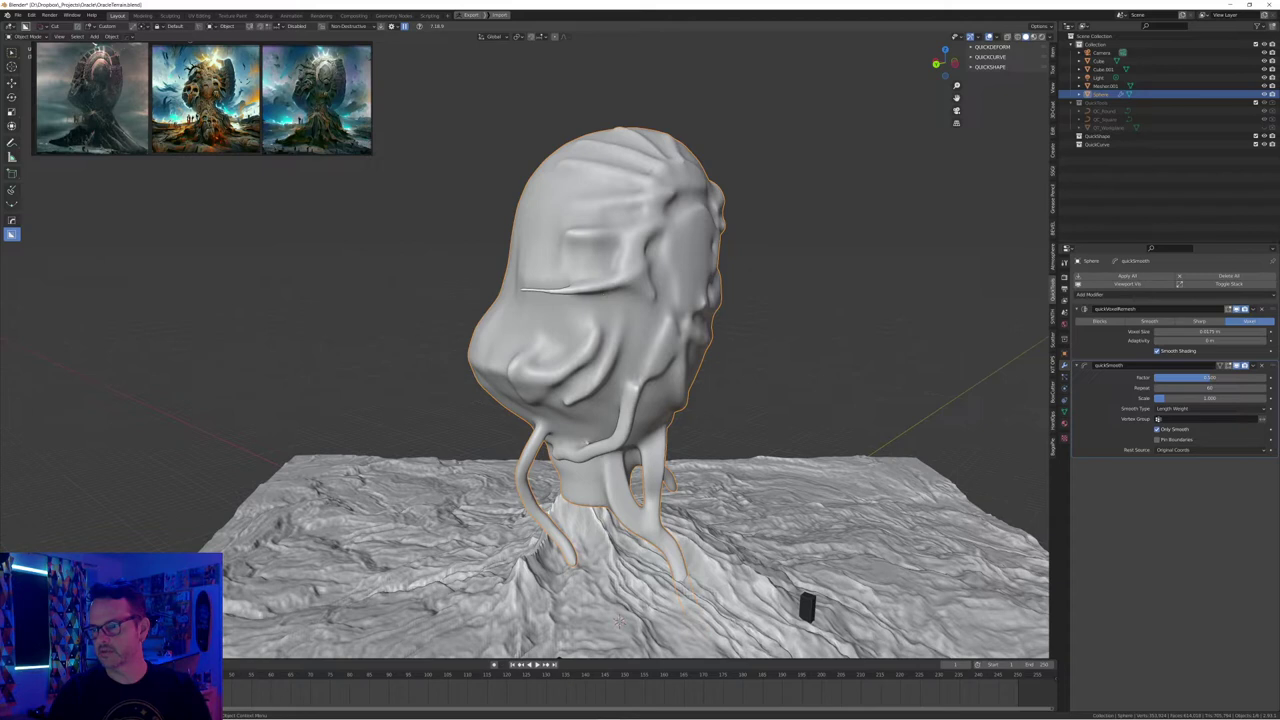
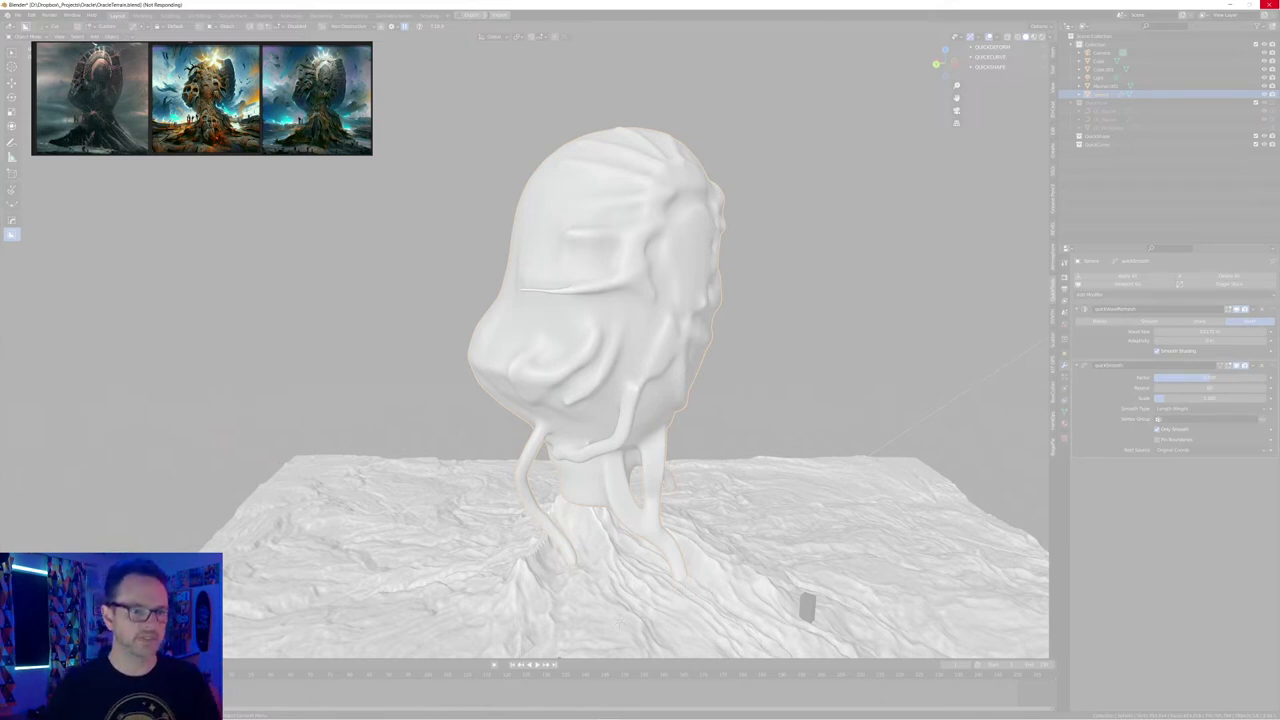
Switch to Task Manager, end the frozen Blender task, close Task Manager and show the desktop
{"action": "key", "text": "ctrl+alt+Delete"}
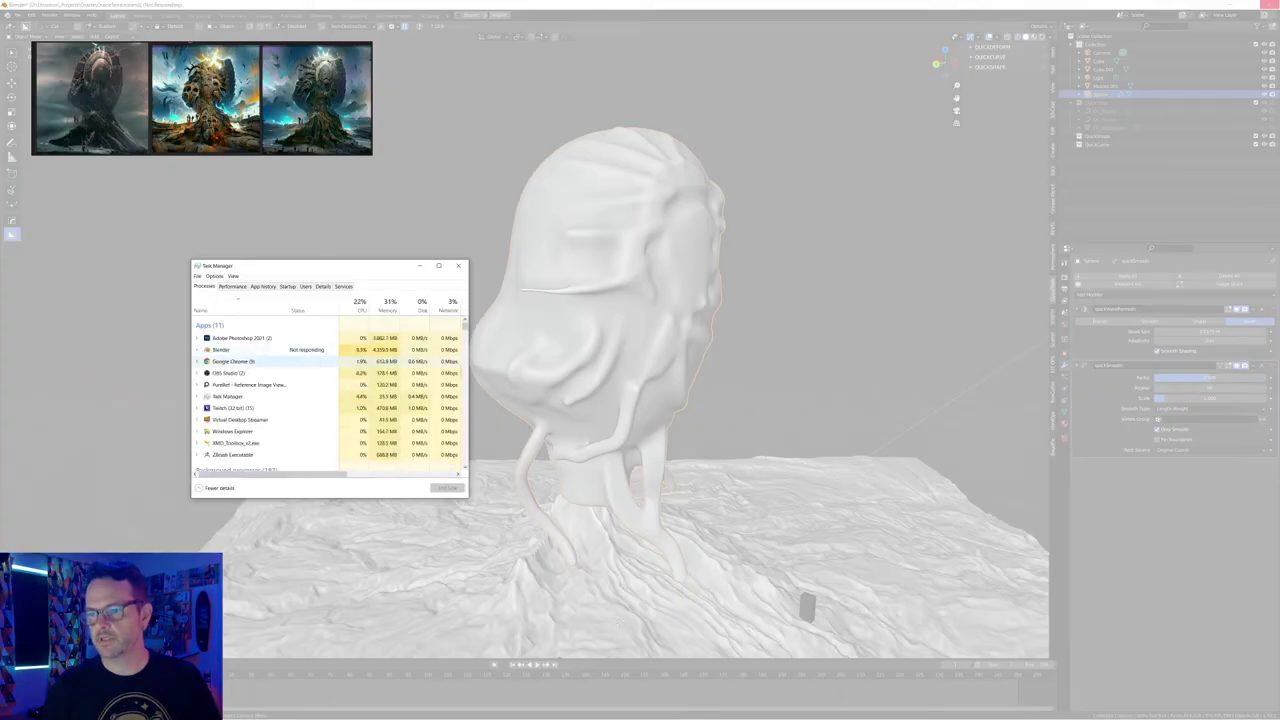
{"action": "left_click", "coordinate": [250, 350]}
{"action": "left_click", "coordinate": [447, 488]}
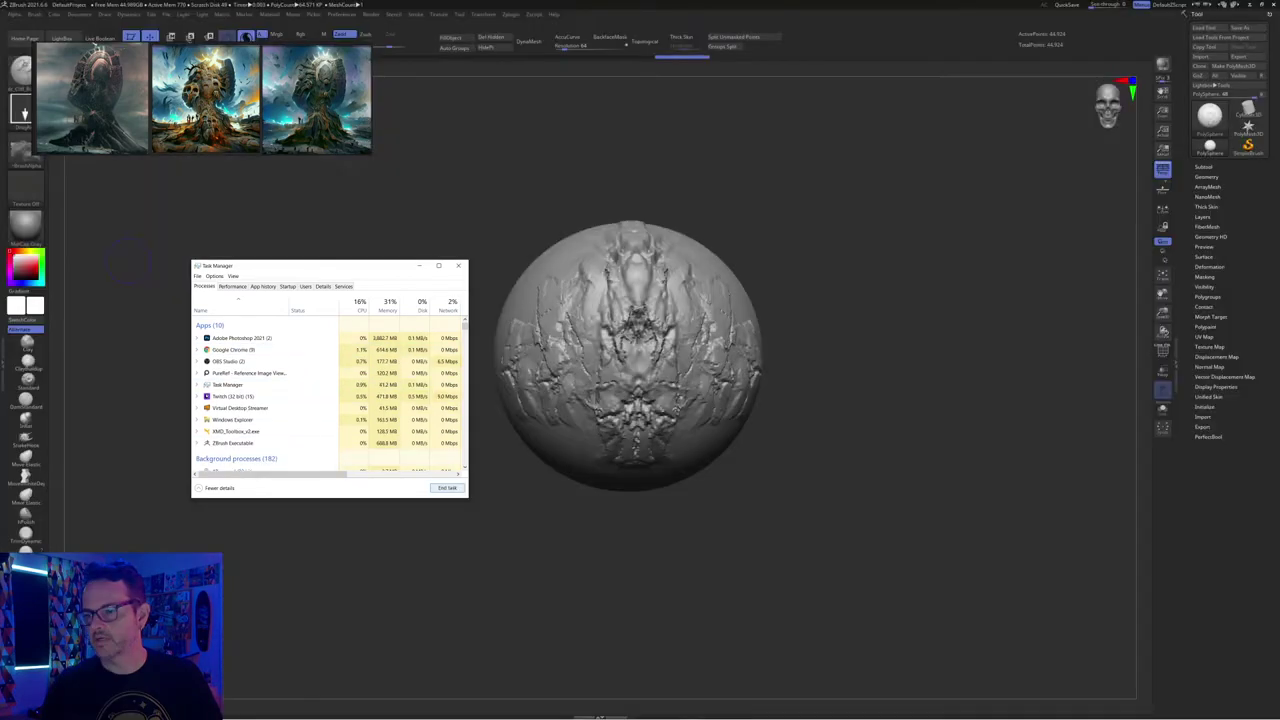
{"action": "left_click", "coordinate": [458, 265]}
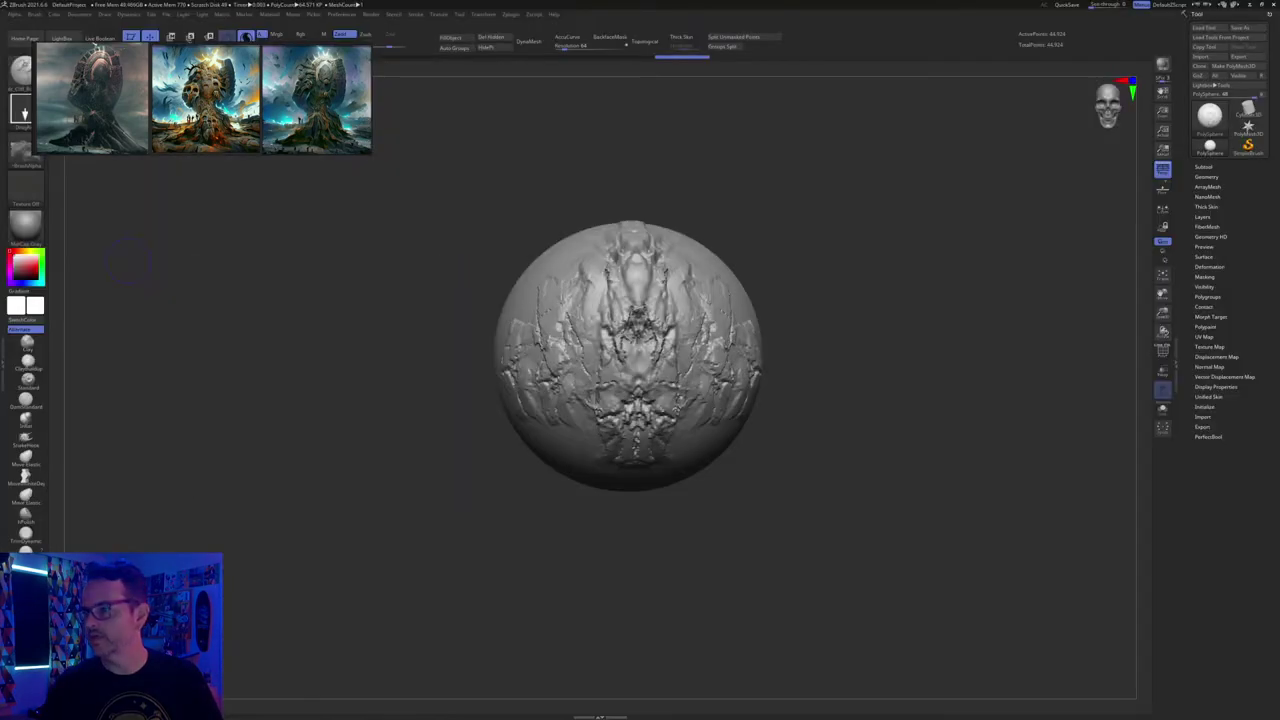
{"action": "key", "text": "super+d"}
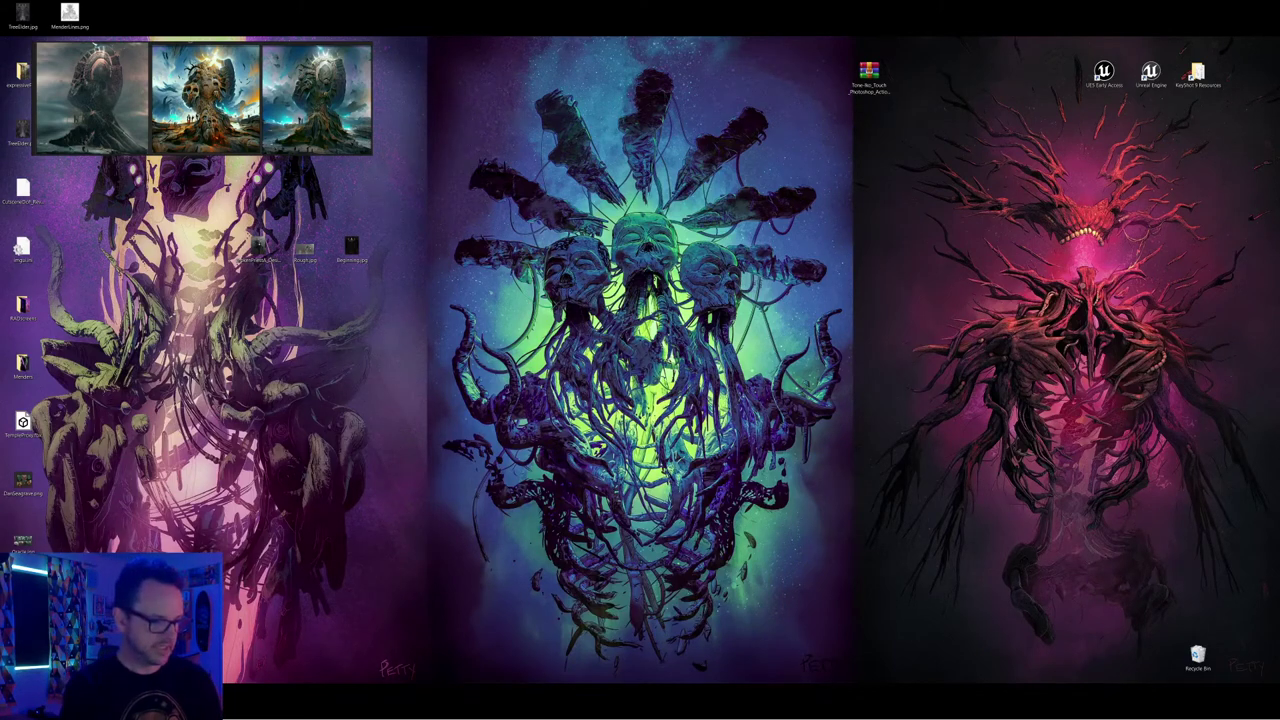
Relaunch Blender and open the recent file OracleTerrain.blend
{"action": "key", "text": "super"}
{"action": "type", "text": "blender"}
{"action": "key", "text": "Return"}
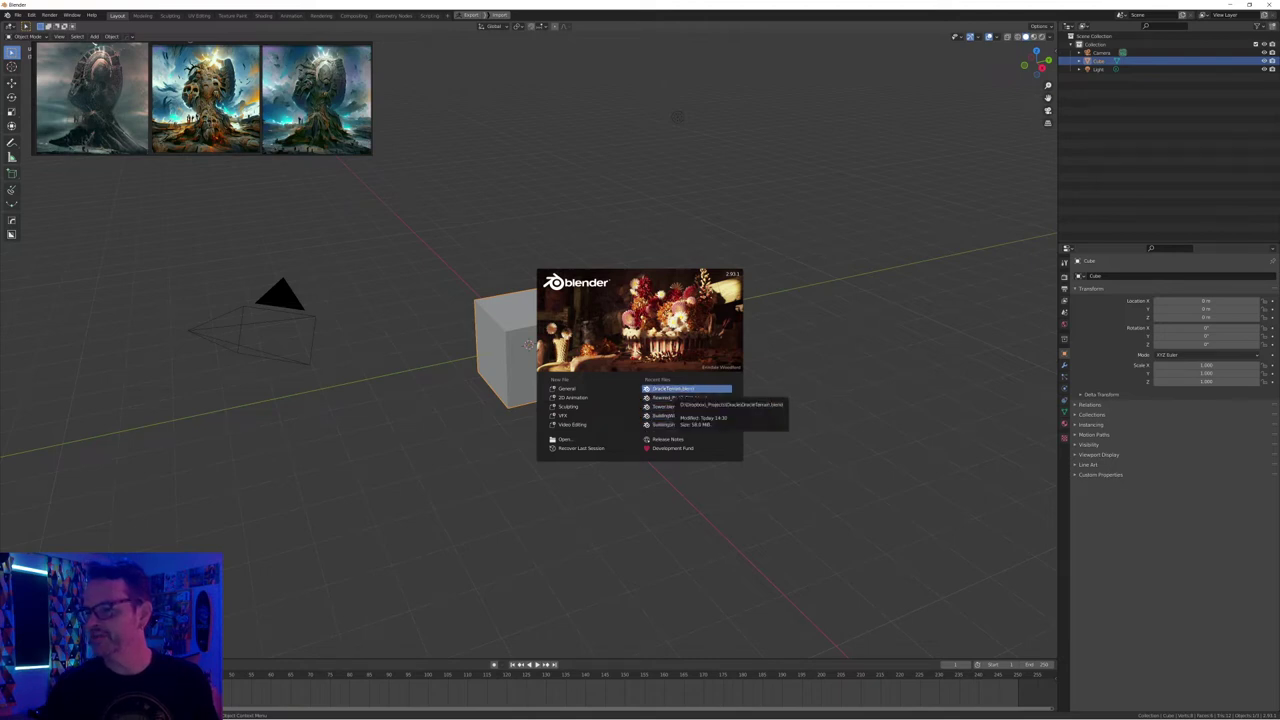
{"action": "left_click", "coordinate": [687, 388]}
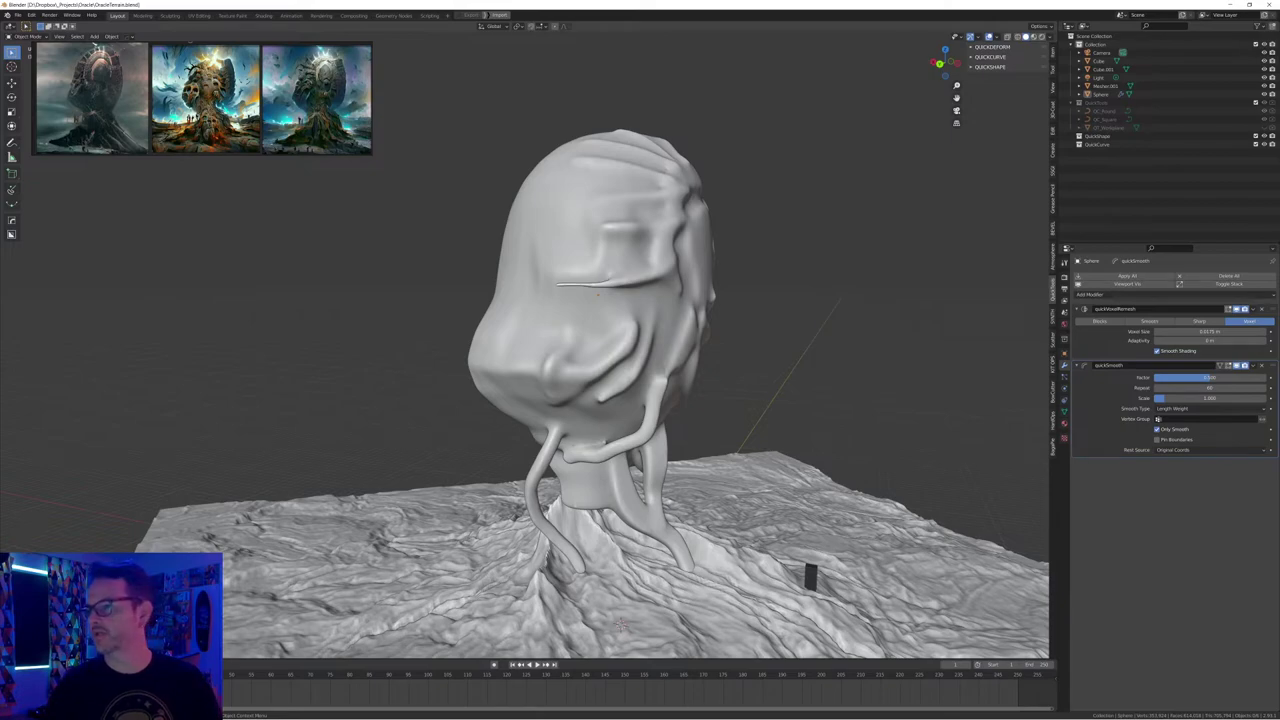
Select the head, activate BoxCutter again and try to set its cutter shape to Circle
{"action": "mouse_move", "coordinate": [600, 400]}
{"action": "middle_mouse_down"}
{"action": "mouse_move", "coordinate": [640, 405]}
{"action": "mouse_move", "coordinate": [615, 385]}
{"action": "mouse_move", "coordinate": [540, 378]}
{"action": "mouse_move", "coordinate": [585, 392]}
{"action": "mouse_move", "coordinate": [545, 382]}
{"action": "mouse_move", "coordinate": [607, 360]}
{"action": "middle_mouse_up"}
{"action": "left_click", "coordinate": [600, 365]}
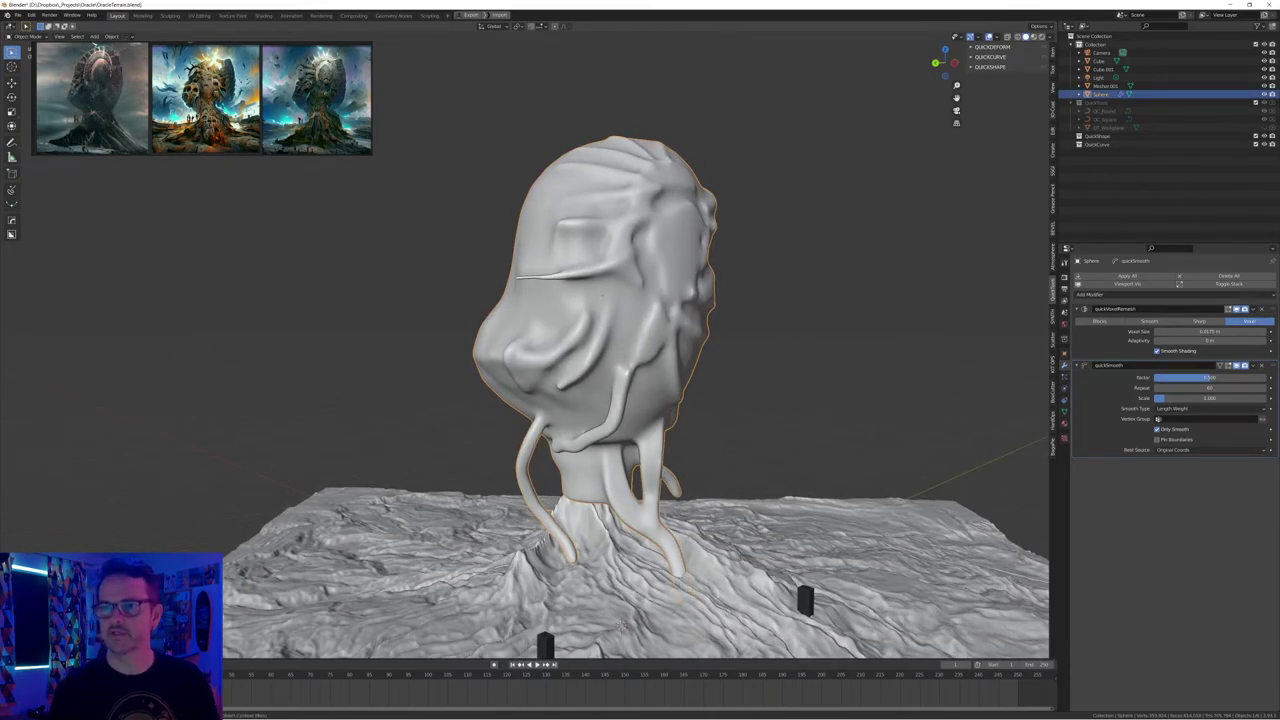
{"action": "key", "text": "alt+w"}
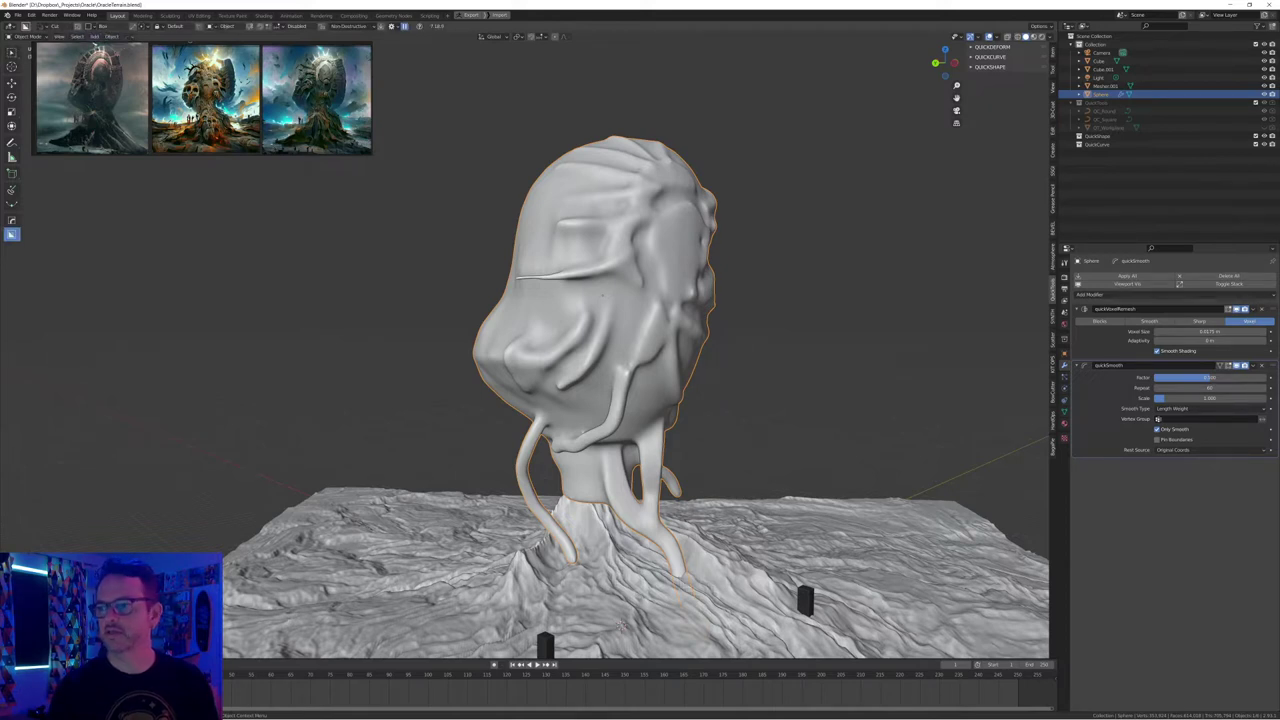
{"action": "middle_click_drag", "start_coordinate": [490, 322], "coordinate": [439, 326]}
{"action": "key", "text": "d"}
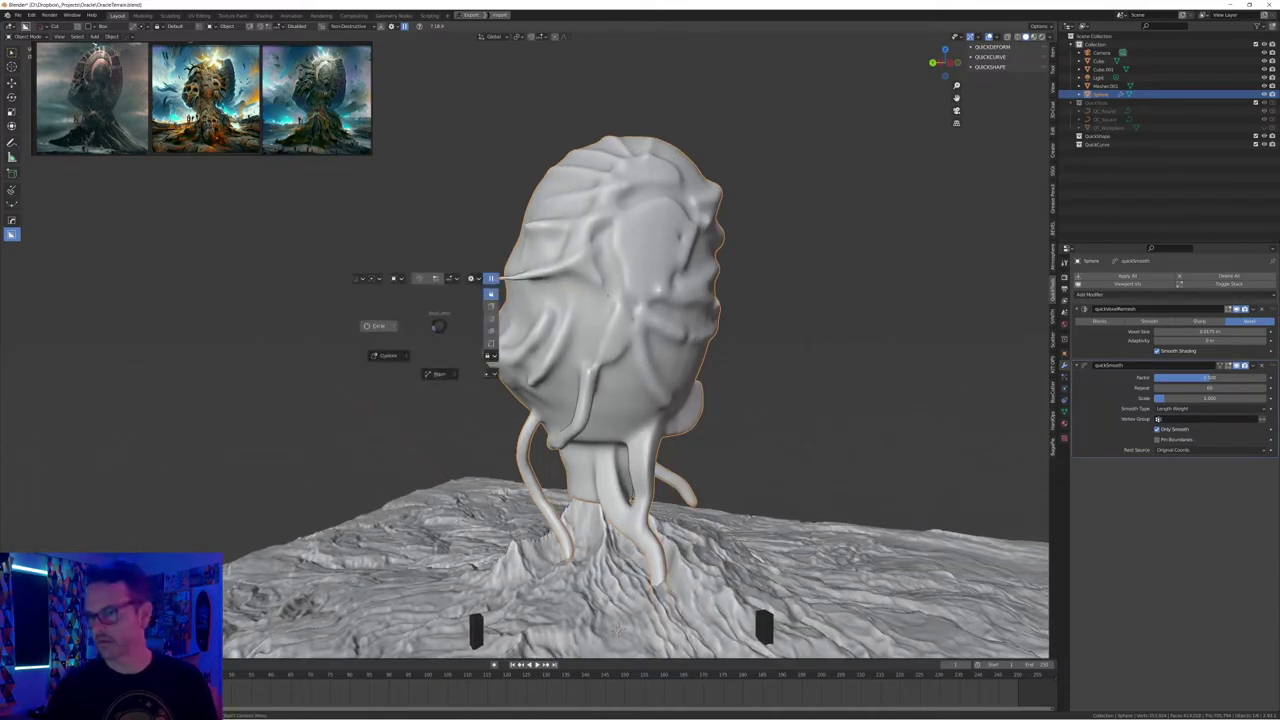
{"action": "left_click", "coordinate": [379, 326]}
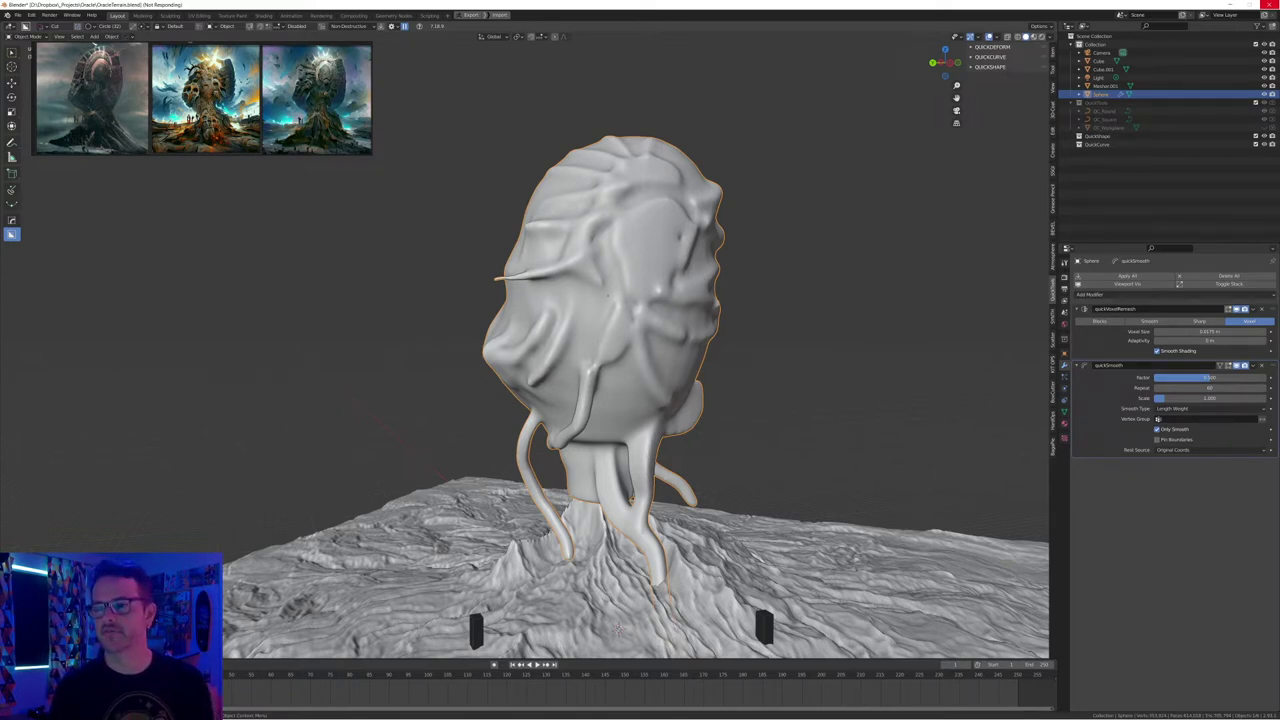
Force the unresponsive Blender session to end from Task Manager and close Task Manager
{"action": "left_click", "coordinate": [1270, 4]}
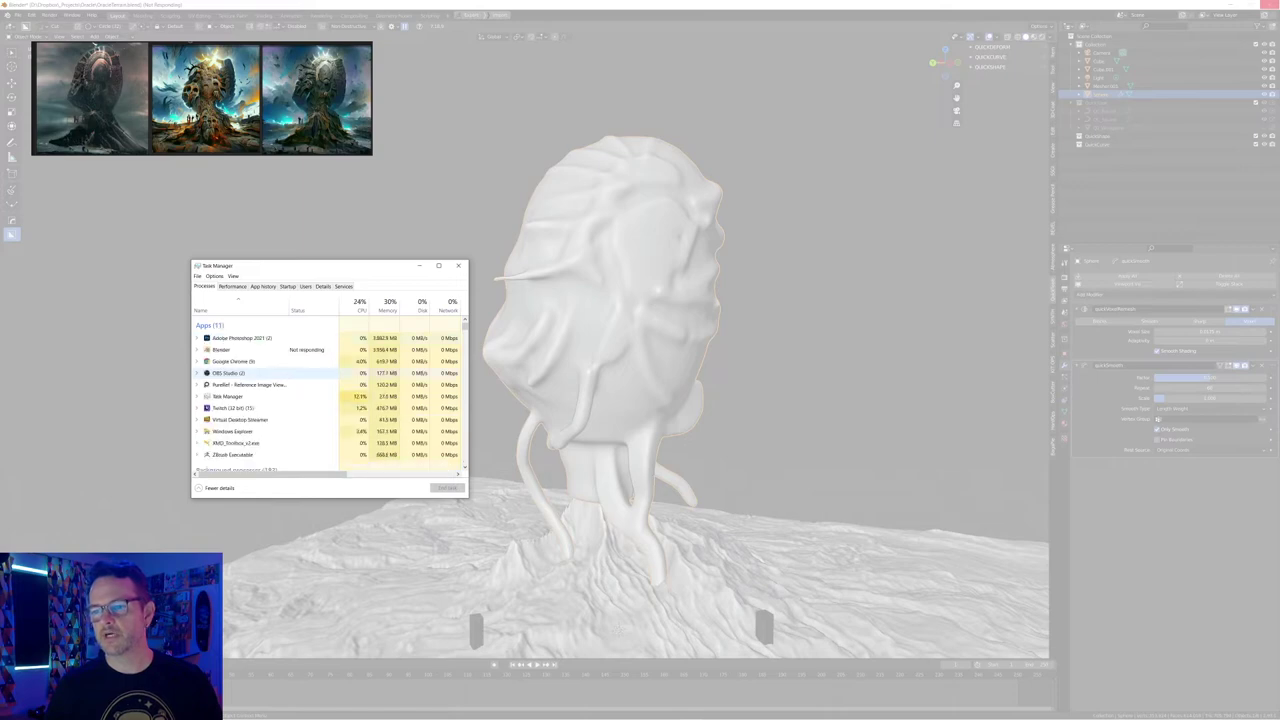
{"action": "left_click", "coordinate": [240, 350]}
{"action": "left_click", "coordinate": [446, 487]}
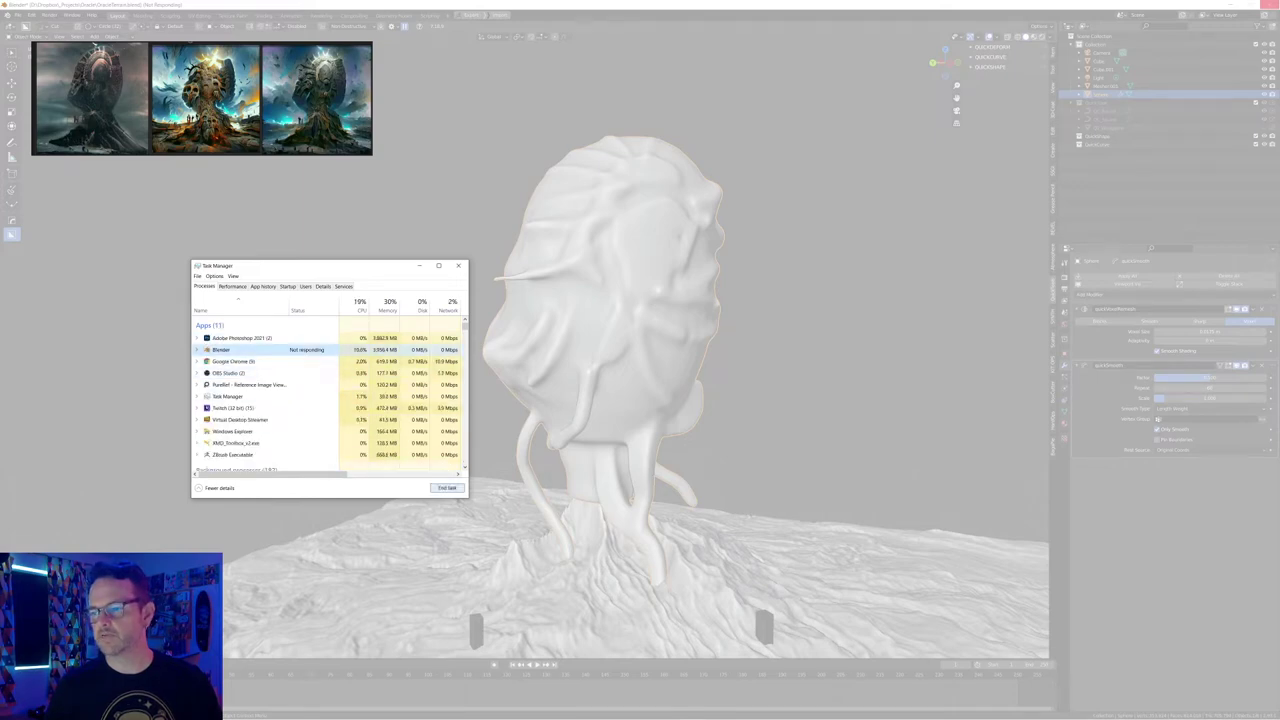
{"action": "left_click", "coordinate": [459, 266]}
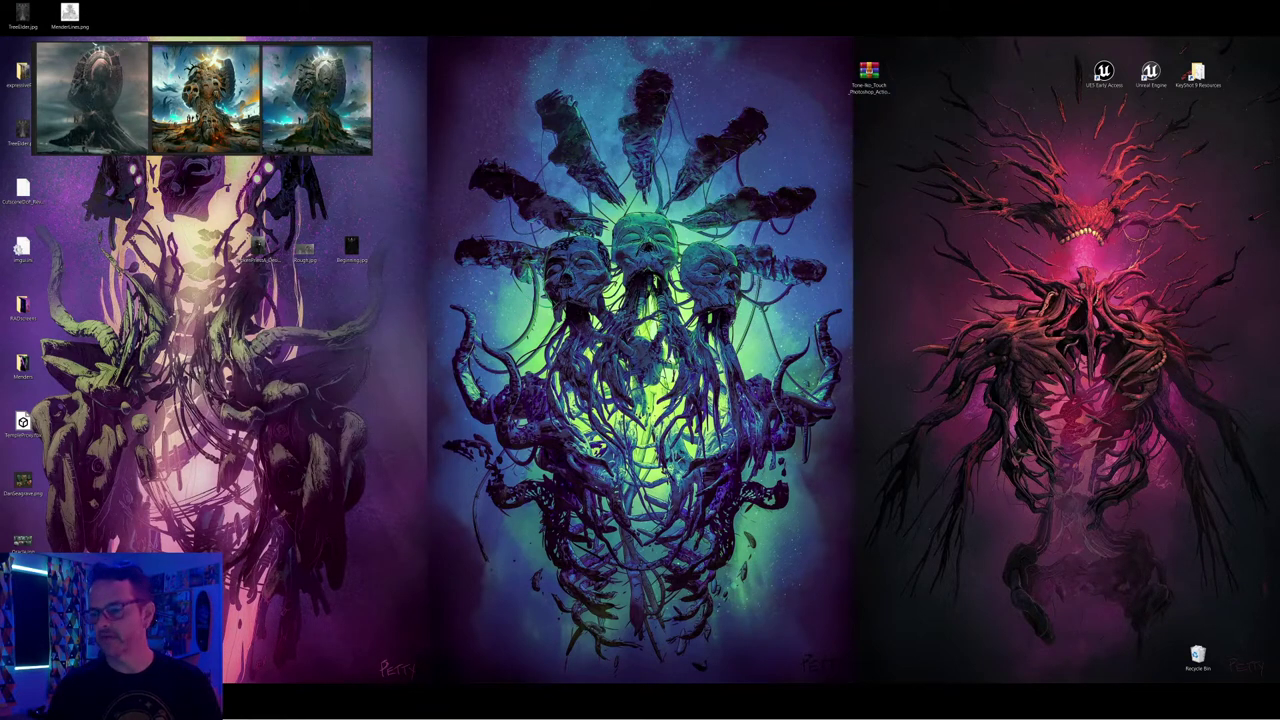
Switch to Blender and open the recent file OracleTerrain.blend
{"action": "mouse_move", "coordinate": [504, 711]}
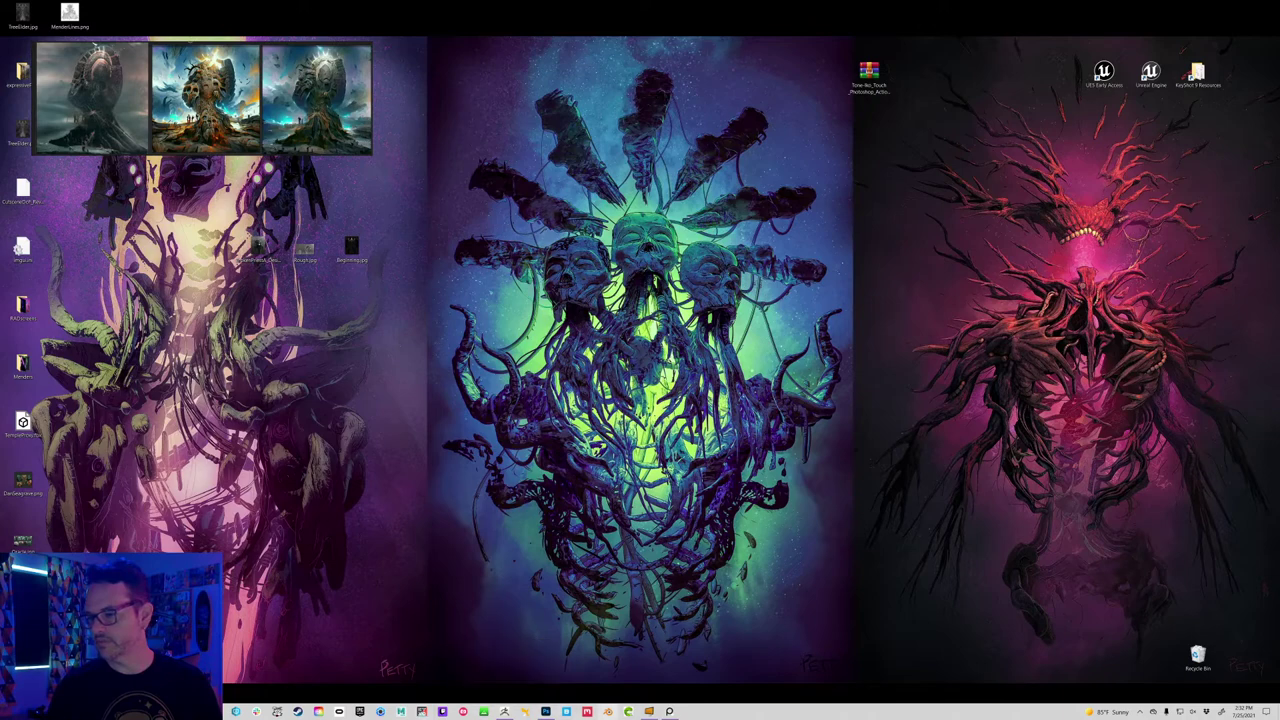
{"action": "left_click", "coordinate": [608, 711]}
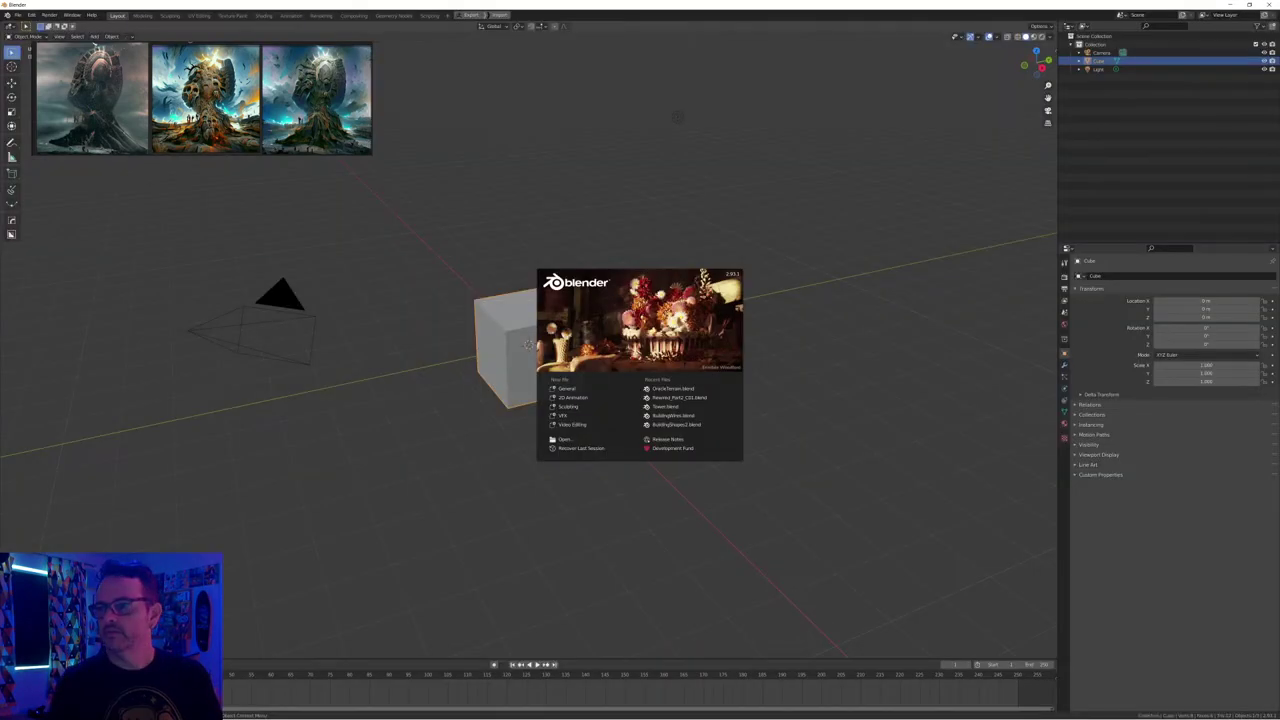
{"action": "left_click", "coordinate": [694, 388]}
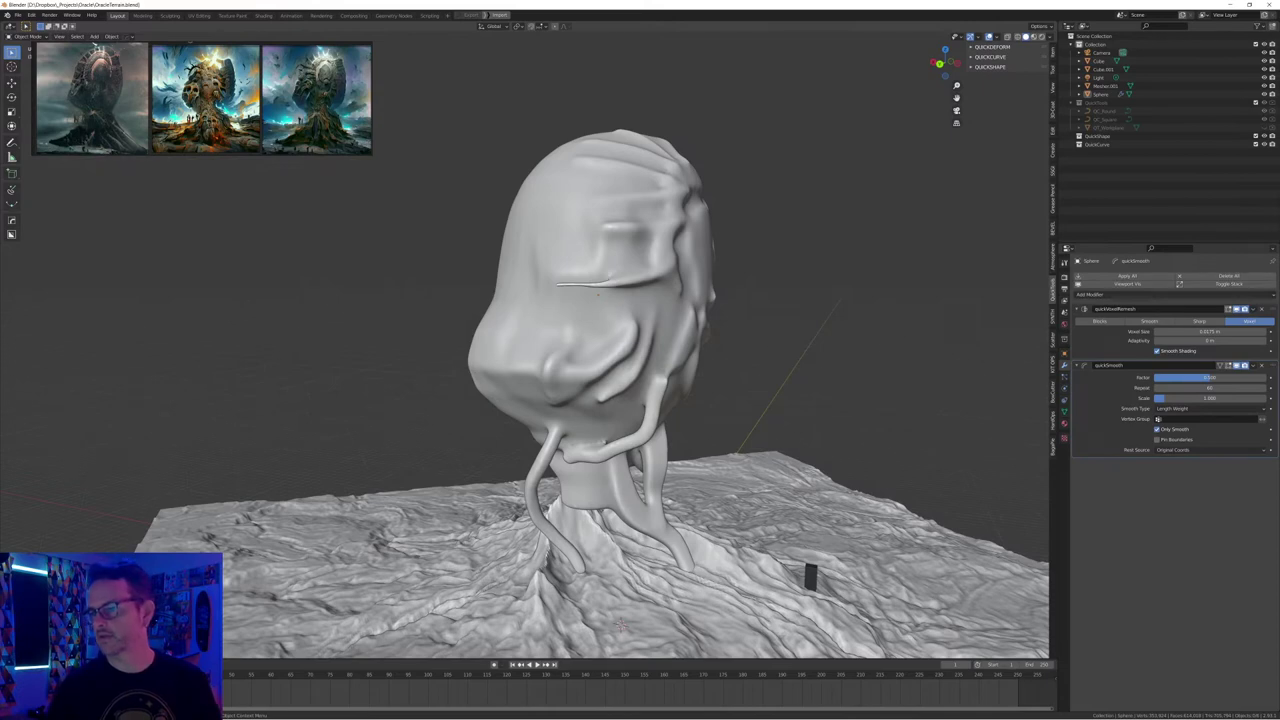
Select the sculpted head and start Quick Curve drawing on it with the round shape and free draw style
{"action": "middle_click_drag", "start_coordinate": [598, 295], "coordinate": [562, 276]}
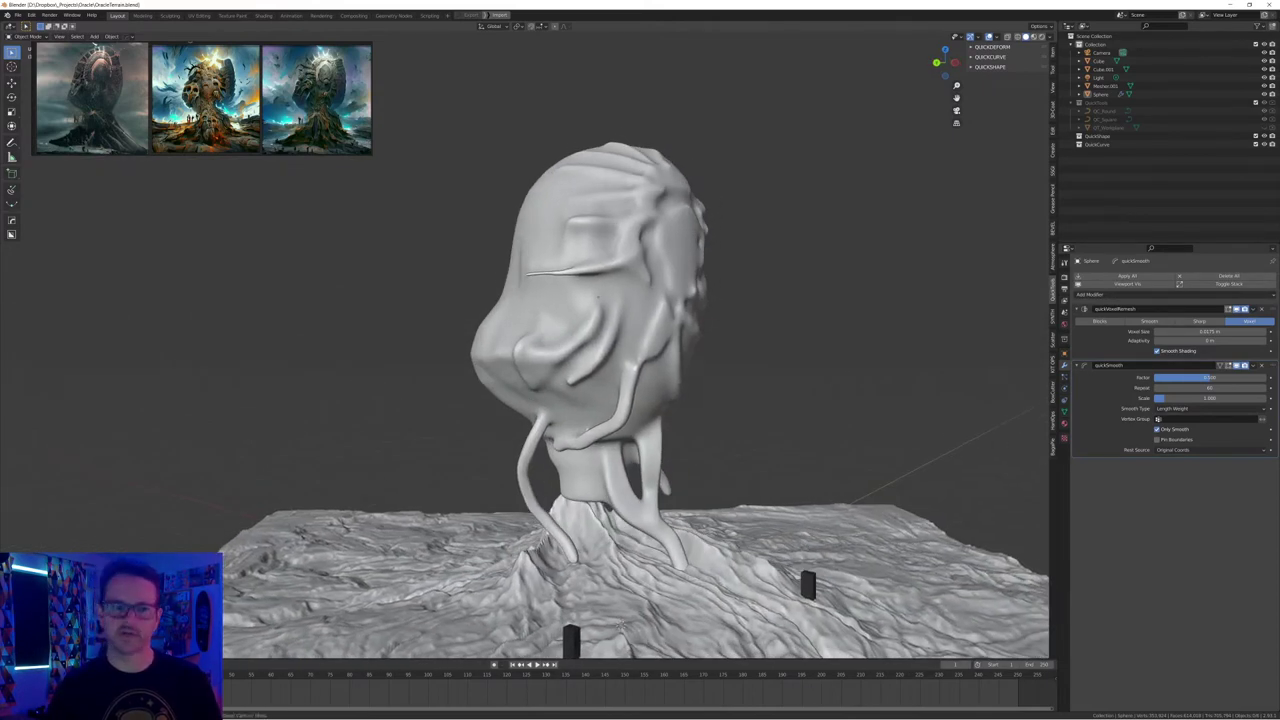
{"action": "mouse_move", "coordinate": [598, 297]}
{"action": "middle_mouse_down"}
{"action": "mouse_move", "coordinate": [573, 314]}
{"action": "mouse_move", "coordinate": [604, 292]}
{"action": "middle_mouse_up"}
{"action": "left_click", "coordinate": [598, 317]}
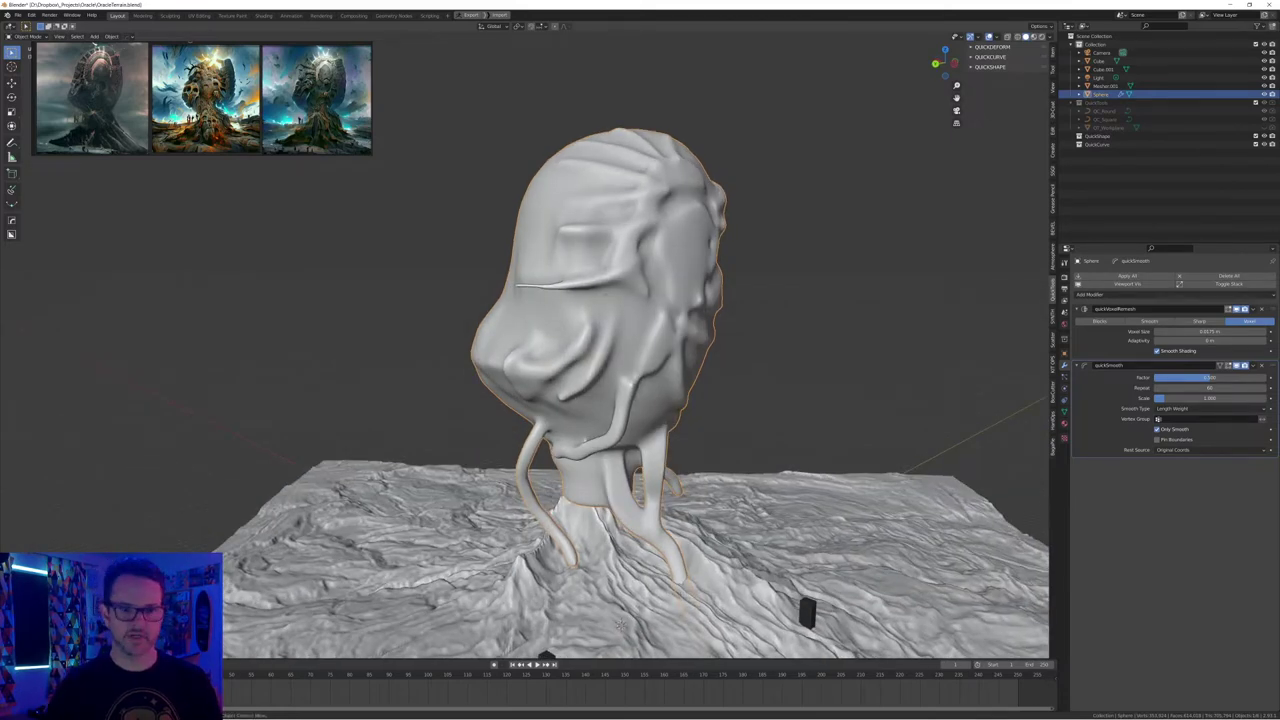
{"action": "key", "text": "alt+c"}
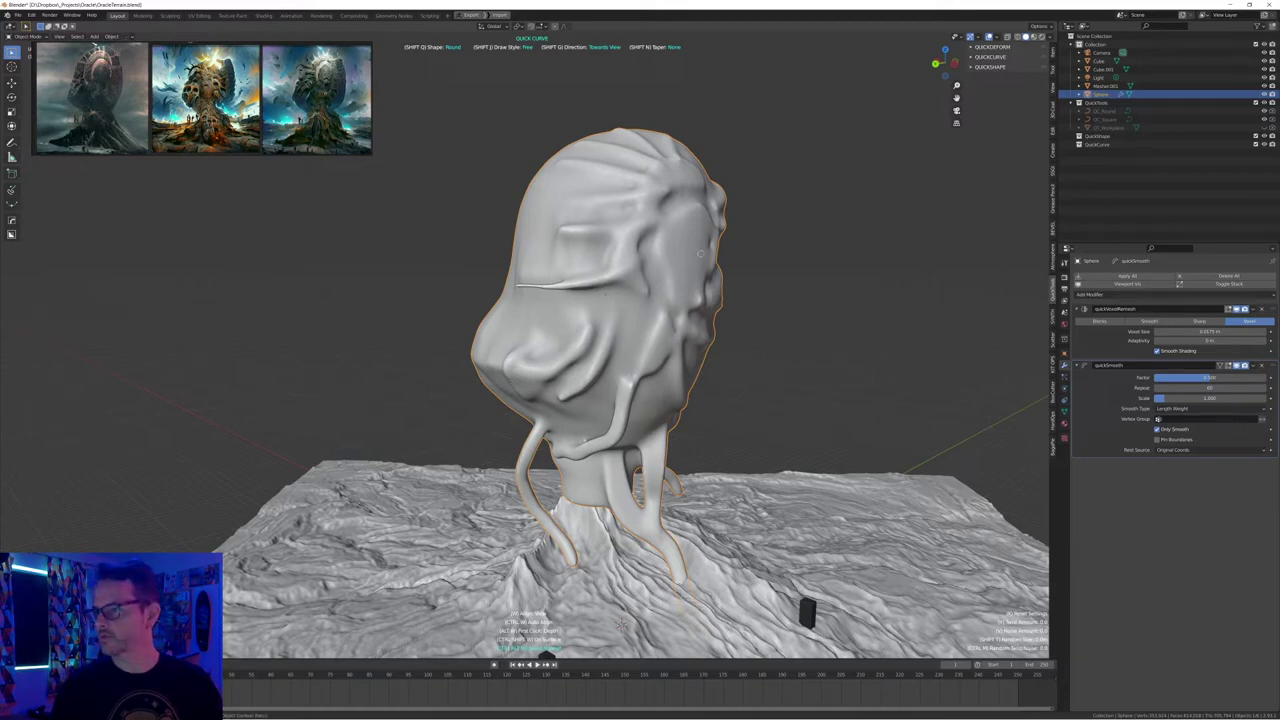
{"action": "middle_click_drag", "start_coordinate": [767, 247], "coordinate": [756, 265]}
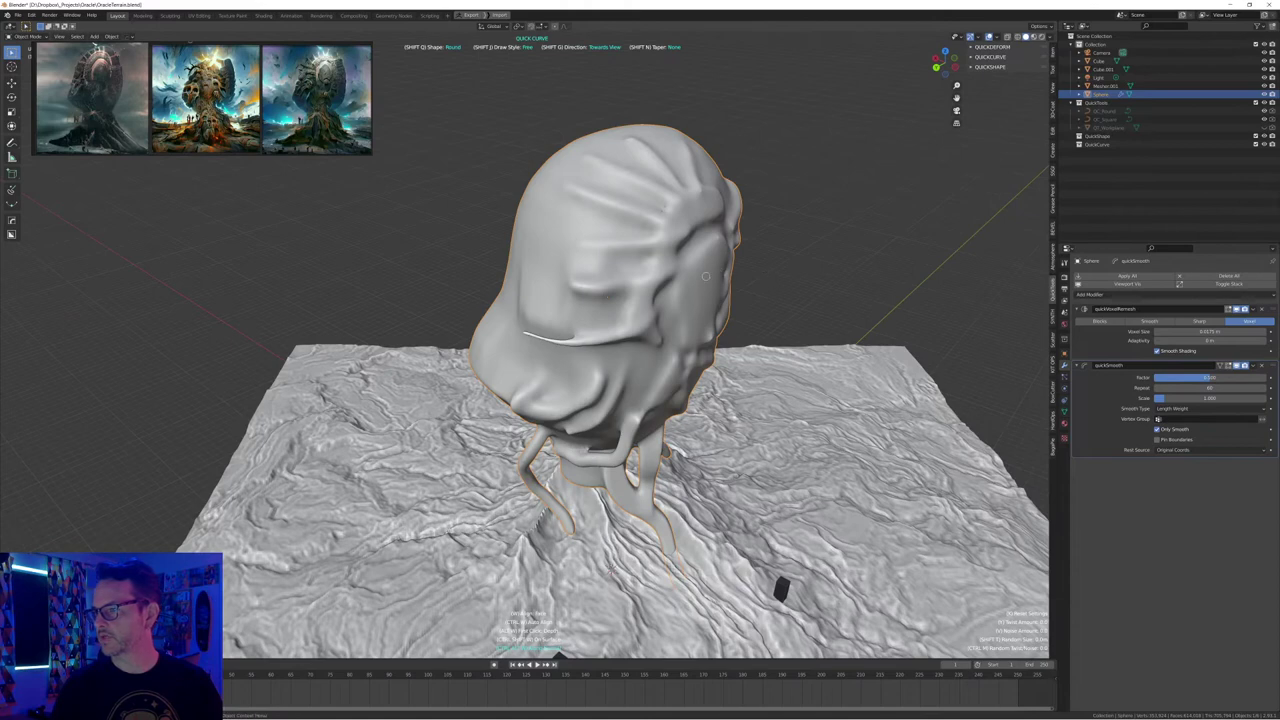
{"action": "left_click_drag", "start_coordinate": [708, 275], "coordinate": [755, 281]}
{"action": "middle_click_drag", "start_coordinate": [777, 275], "coordinate": [753, 263]}
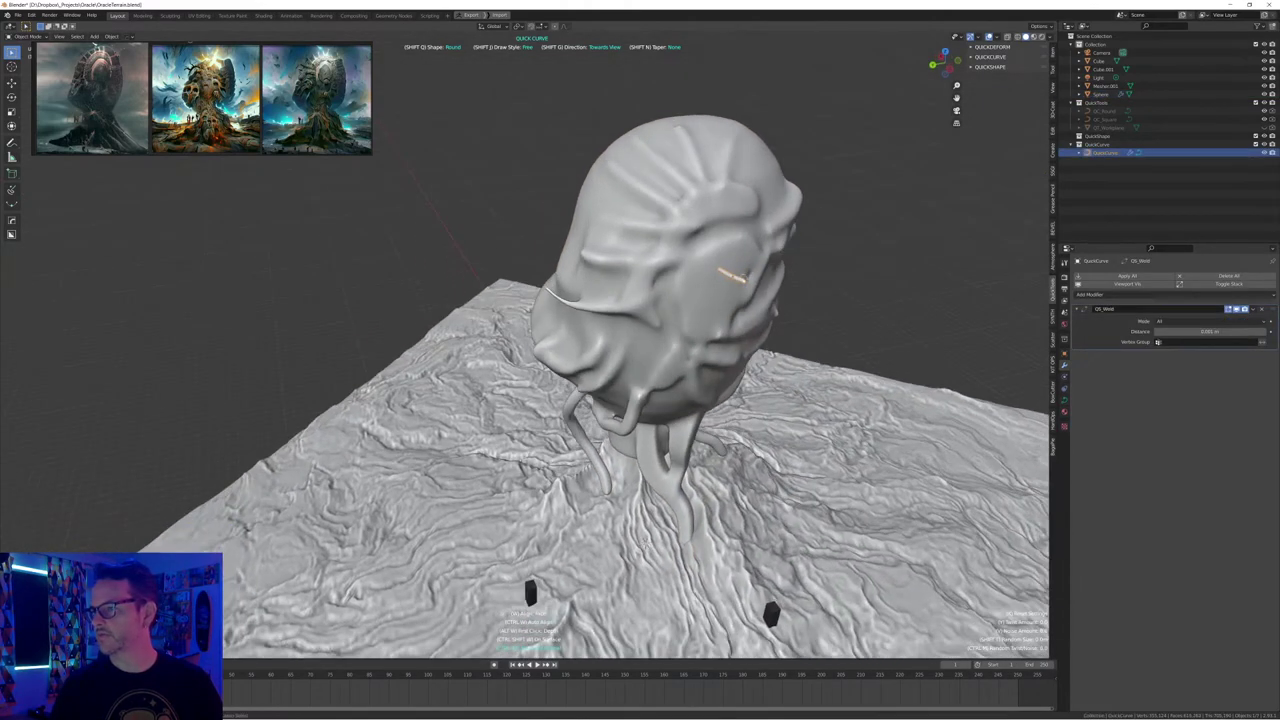
{"action": "key", "text": "ctrl+z"}
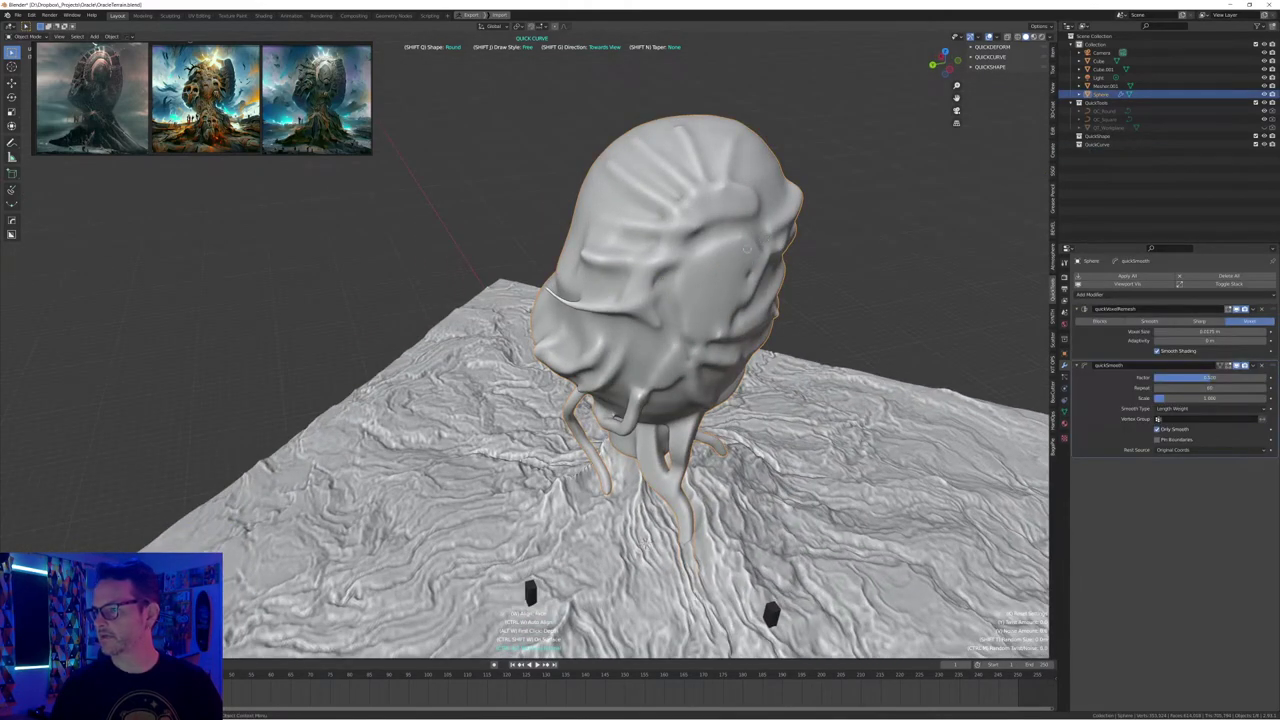
{"action": "left_click_drag", "start_coordinate": [755, 258], "coordinate": [776, 264]}
{"action": "left_click_drag", "start_coordinate": [763, 219], "coordinate": [792, 231]}
{"action": "mouse_move", "coordinate": [829, 246]}
{"action": "middle_mouse_down"}
{"action": "mouse_move", "coordinate": [797, 295]}
{"action": "mouse_move", "coordinate": [844, 228]}
{"action": "mouse_move", "coordinate": [845, 239]}
{"action": "middle_mouse_up"}
{"action": "key", "text": "ctrl+z"}
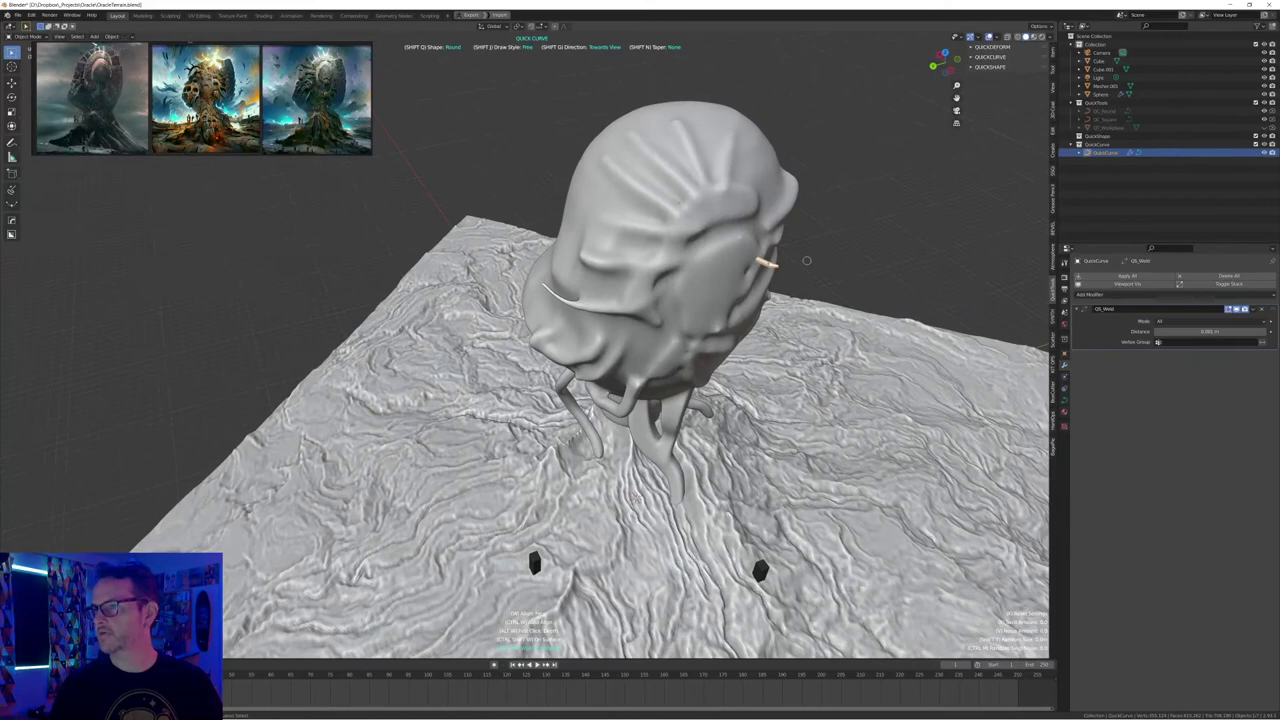
{"action": "key", "text": "ctrl+z"}
{"action": "middle_click_drag", "start_coordinate": [847, 234], "coordinate": [800, 226]}
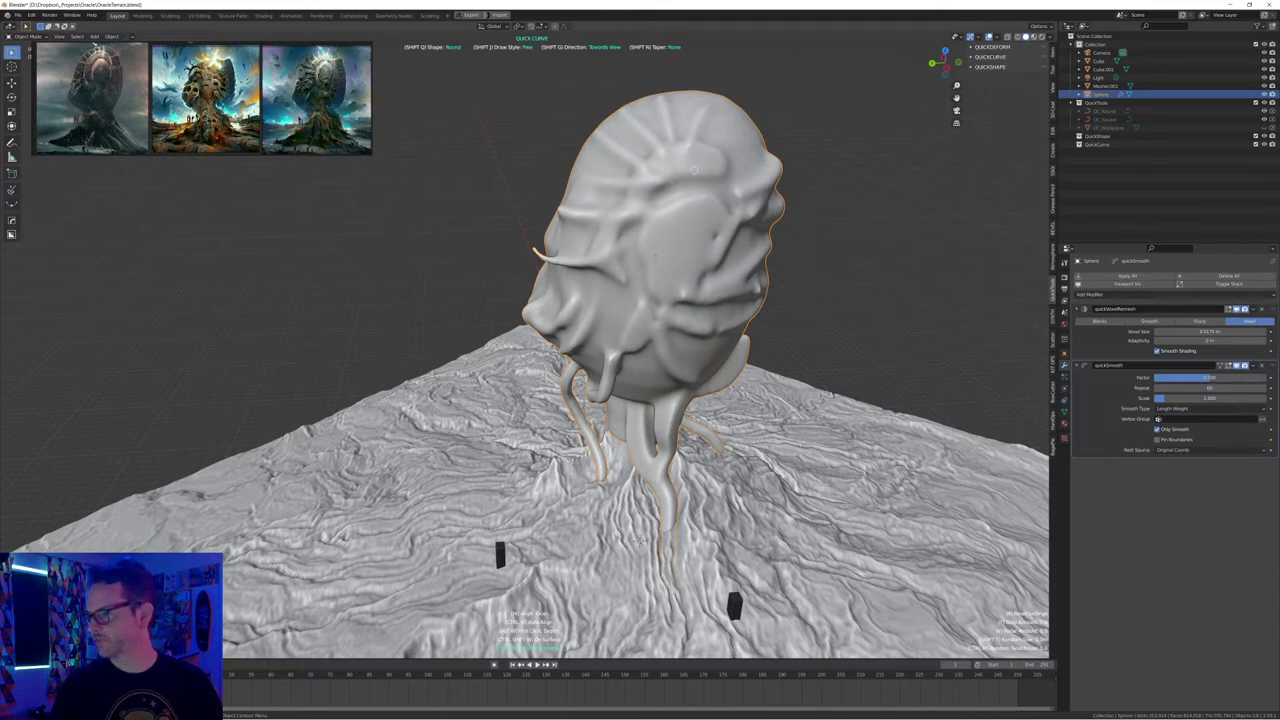
{"action": "middle_click_drag", "start_coordinate": [794, 142], "coordinate": [710, 201]}
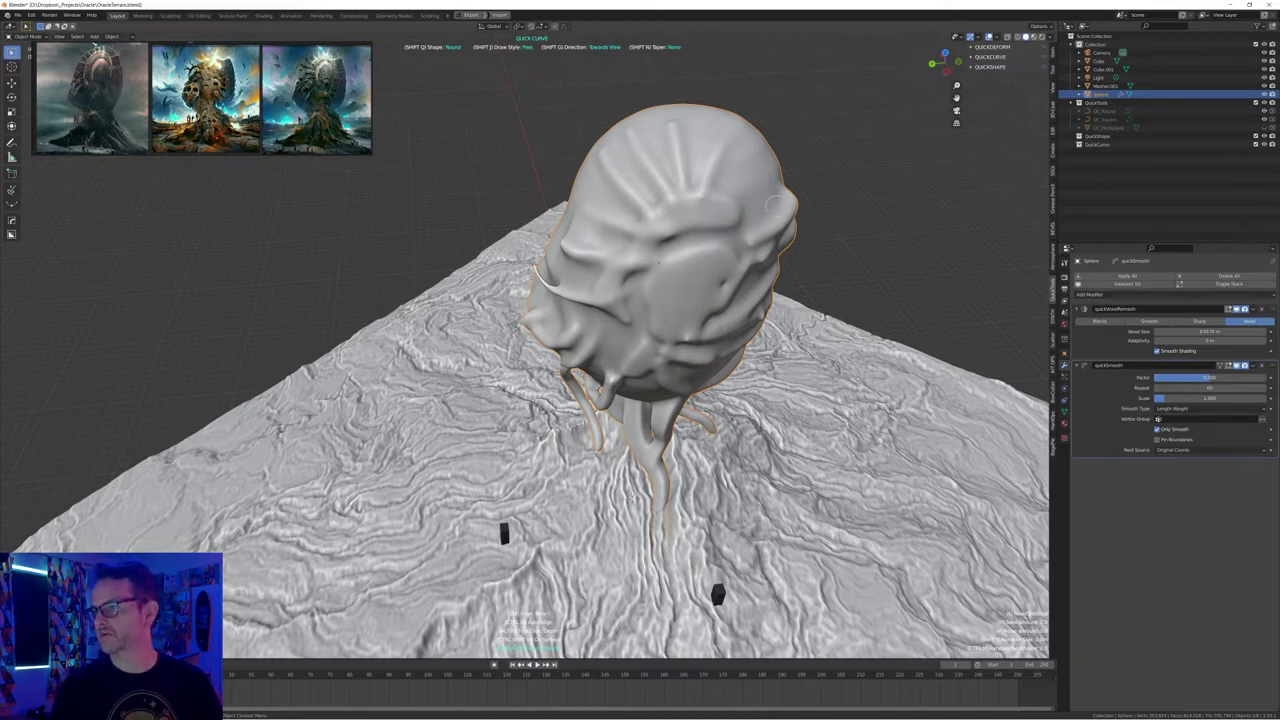
{"action": "left_click_drag", "start_coordinate": [779, 206], "coordinate": [832, 204]}
{"action": "middle_click_drag", "start_coordinate": [853, 248], "coordinate": [844, 250]}
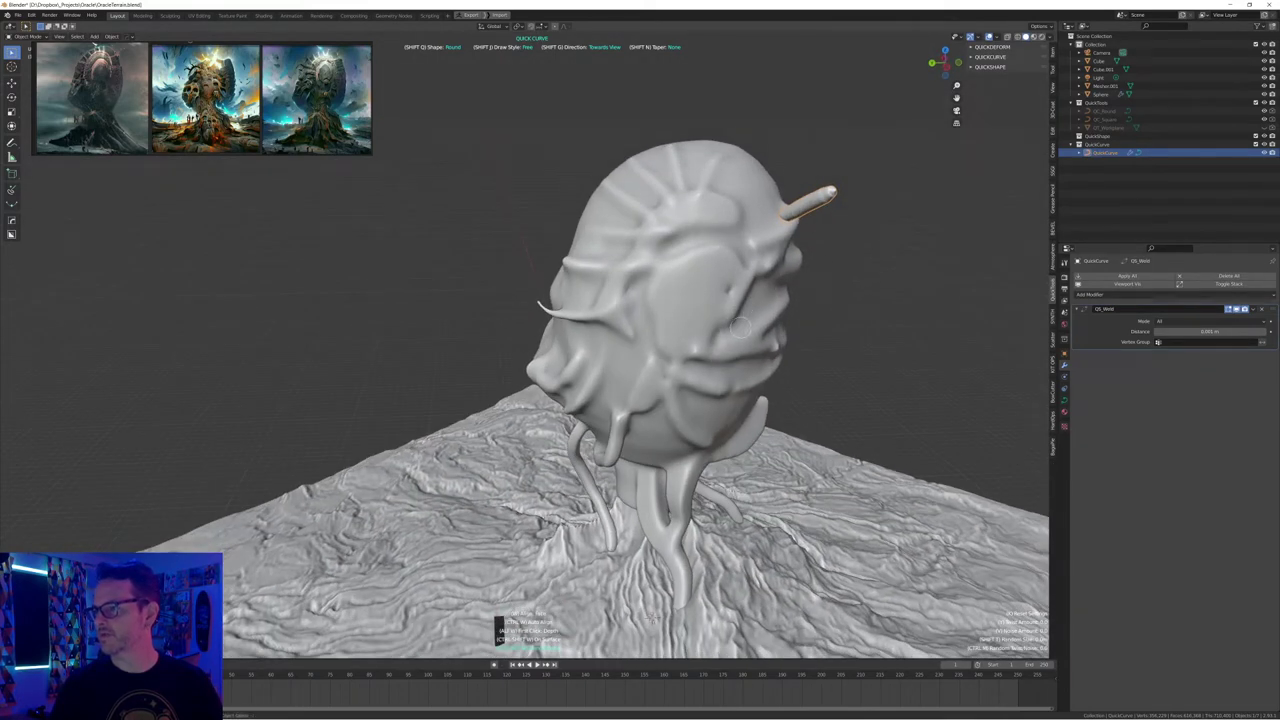
{"action": "key", "text": "ctrl+z"}
{"action": "left_click_drag", "start_coordinate": [738, 289], "coordinate": [774, 307]}
{"action": "middle_click_drag", "start_coordinate": [859, 277], "coordinate": [892, 220]}
{"action": "key", "text": "ctrl+z"}
Draw four short round Quick Curve spikes sticking outward from the side of the head beyond the face, then leave the tool
{"action": "left_click_drag", "start_coordinate": [893, 216], "coordinate": [907, 220]}
{"action": "mouse_move", "coordinate": [941, 198]}
{"action": "middle_mouse_down"}
{"action": "mouse_move", "coordinate": [954, 214]}
{"action": "mouse_move", "coordinate": [990, 155]}
{"action": "mouse_move", "coordinate": [925, 157]}
{"action": "mouse_move", "coordinate": [922, 198]}
{"action": "mouse_move", "coordinate": [940, 195]}
{"action": "middle_mouse_up"}
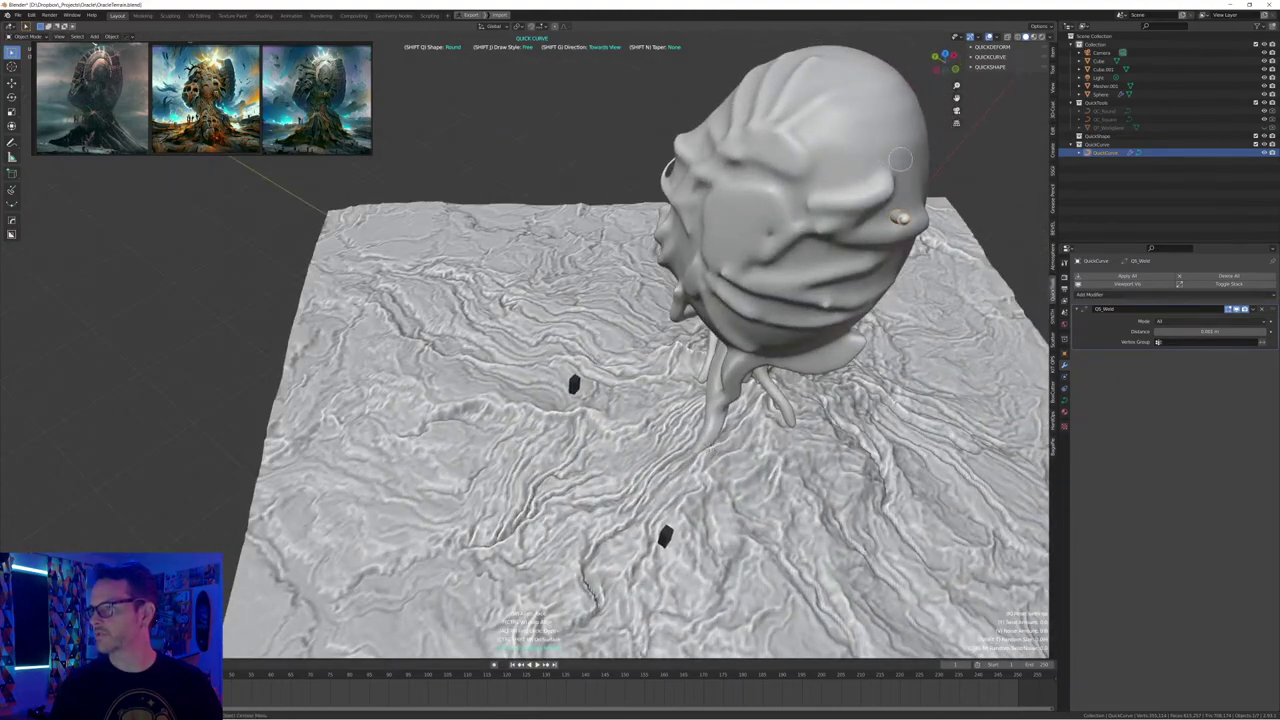
{"action": "left_click_drag", "start_coordinate": [880, 157], "coordinate": [911, 164]}
{"action": "middle_click_drag", "start_coordinate": [953, 175], "coordinate": [957, 177]}
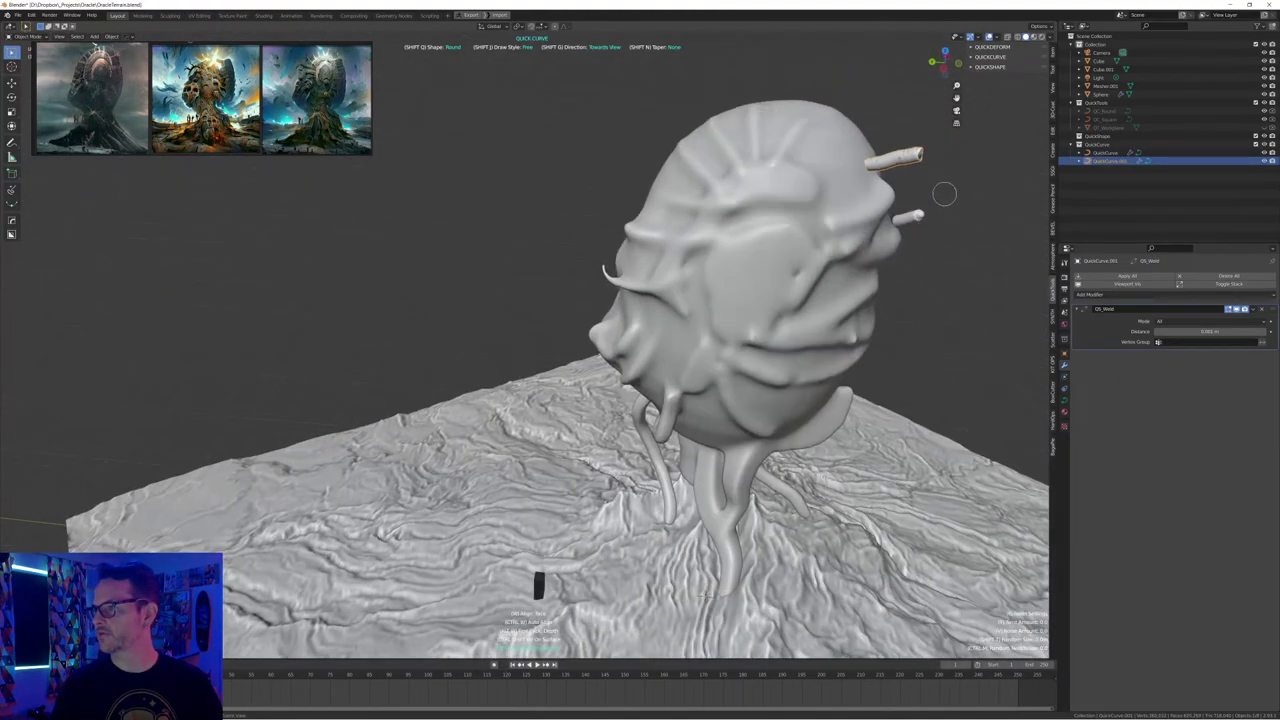
{"action": "left_click_drag", "start_coordinate": [884, 263], "coordinate": [905, 270]}
{"action": "middle_click_drag", "start_coordinate": [925, 306], "coordinate": [862, 299]}
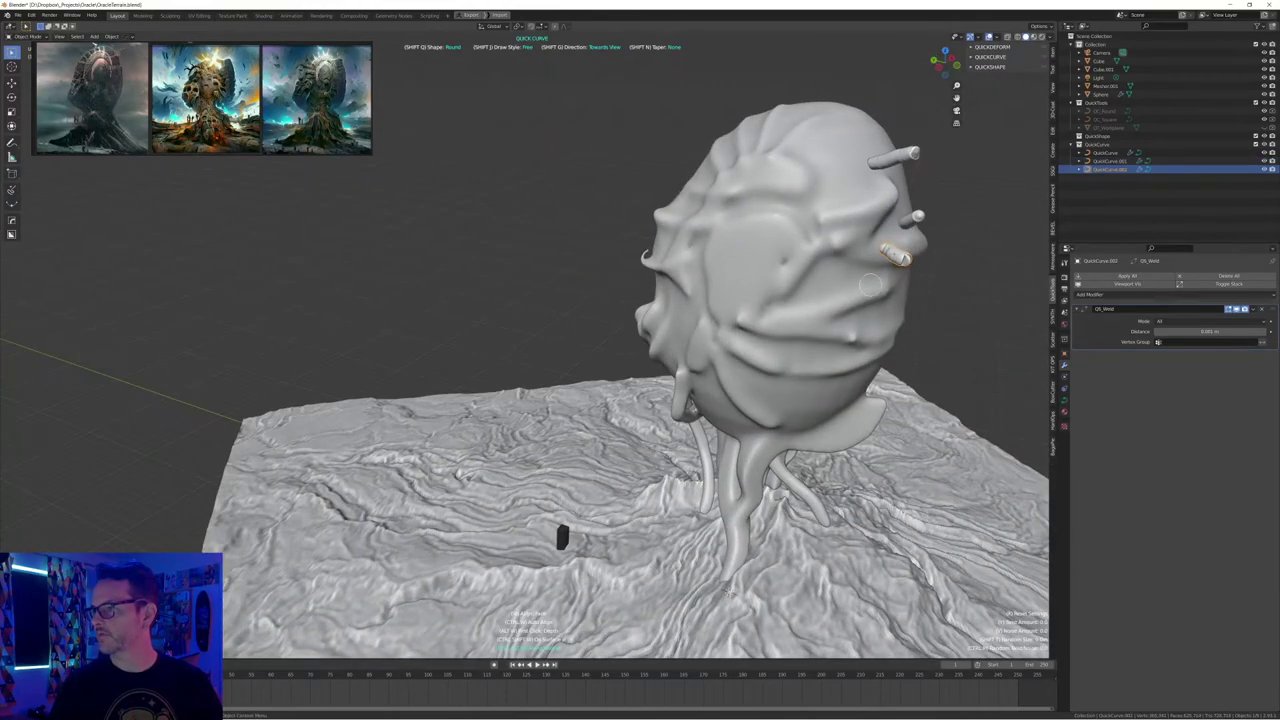
{"action": "left_click_drag", "start_coordinate": [871, 293], "coordinate": [896, 306]}
{"action": "middle_click_drag", "start_coordinate": [931, 300], "coordinate": [962, 287]}
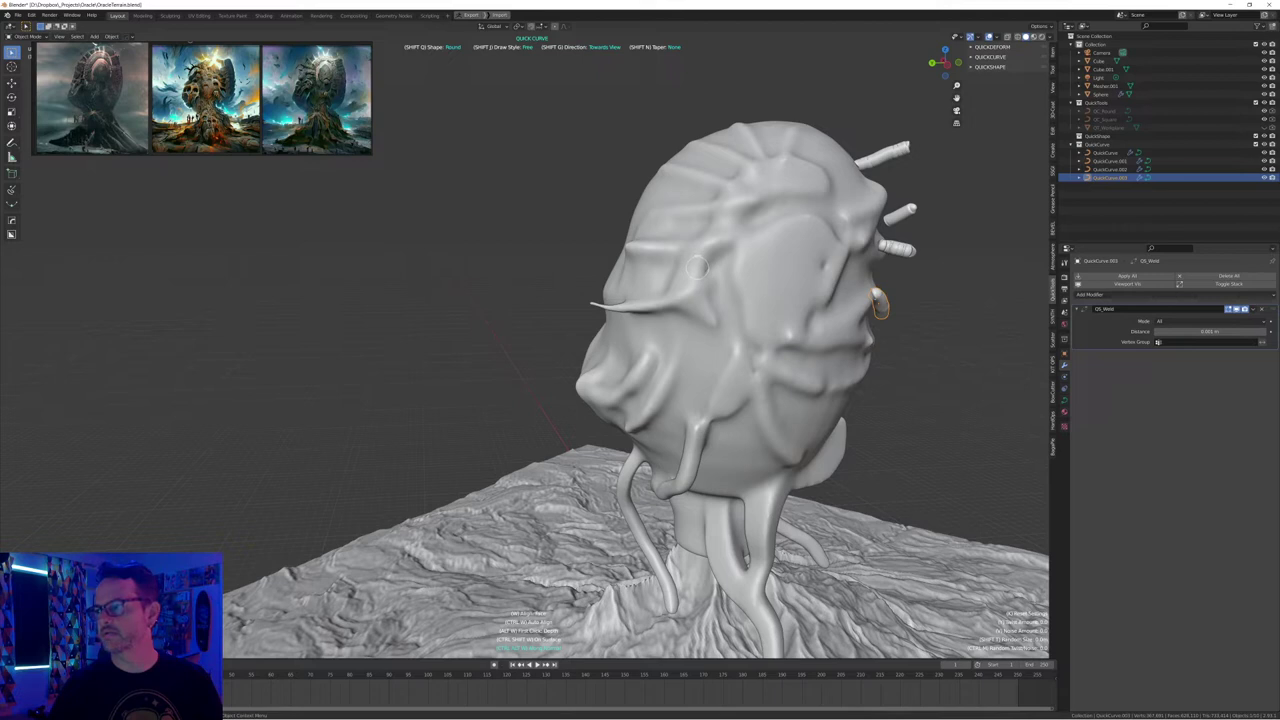
{"action": "key", "text": "Escape"}
Move the second spike from the top inward so its base sinks into the head
{"action": "left_click", "coordinate": [898, 249], "text": "shift"}
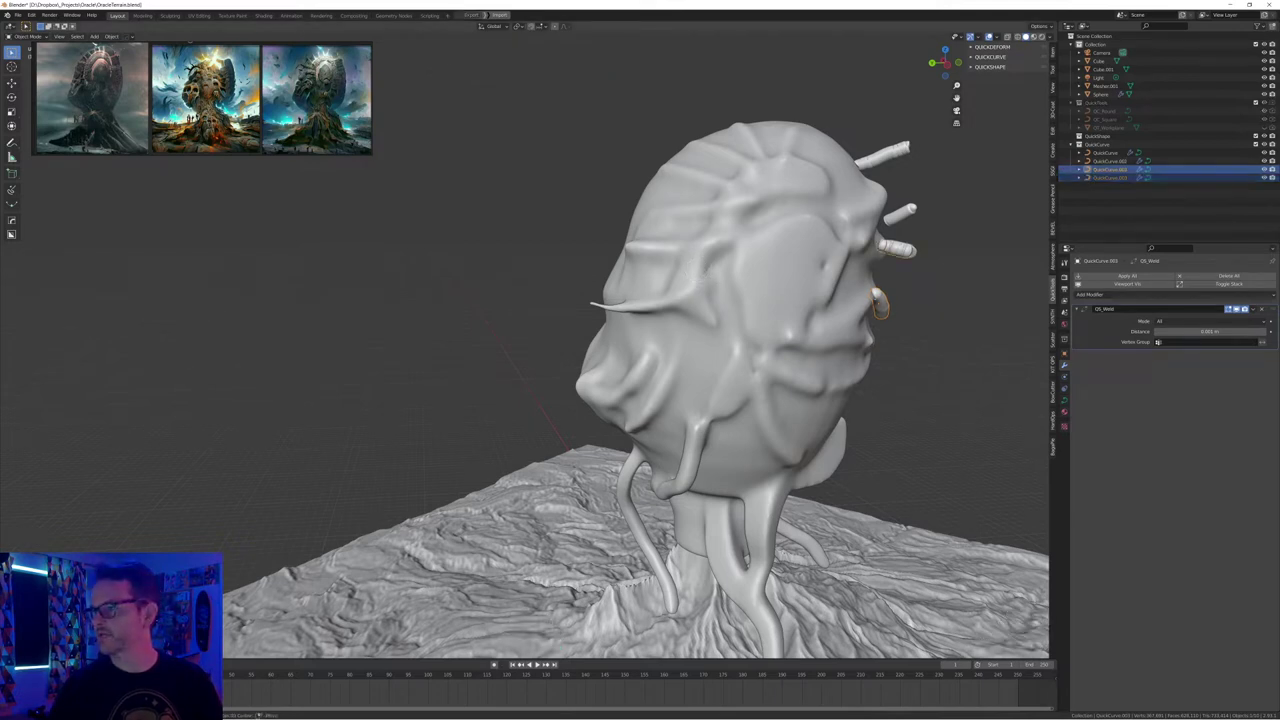
{"action": "left_click", "coordinate": [902, 214]}
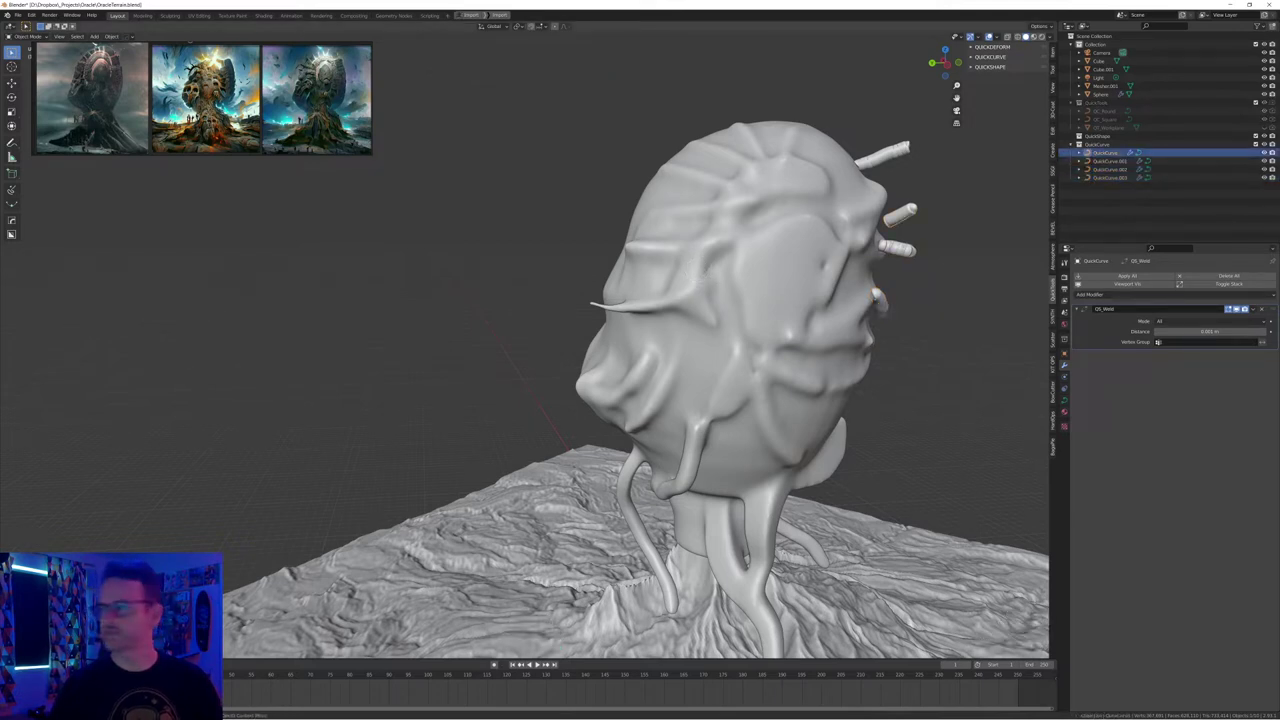
{"action": "key", "text": "g"}
{"action": "left_click", "coordinate": [889, 219]}
{"action": "middle_click_drag", "start_coordinate": [758, 562], "coordinate": [719, 576]}
{"action": "middle_click_drag", "start_coordinate": [553, 535], "coordinate": [542, 630]}
{"action": "left_click", "coordinate": [888, 156]}
{"action": "left_click", "coordinate": [887, 220], "text": "shift"}
{"action": "left_click", "coordinate": [894, 250], "text": "shift"}
{"action": "middle_click_drag", "start_coordinate": [717, 639], "coordinate": [790, 644]}
{"action": "key", "text": "alt+a"}
Move the third spike from the top closer to the head so that less of it sticks out
{"action": "left_click", "coordinate": [895, 250]}
{"action": "key", "text": "g"}
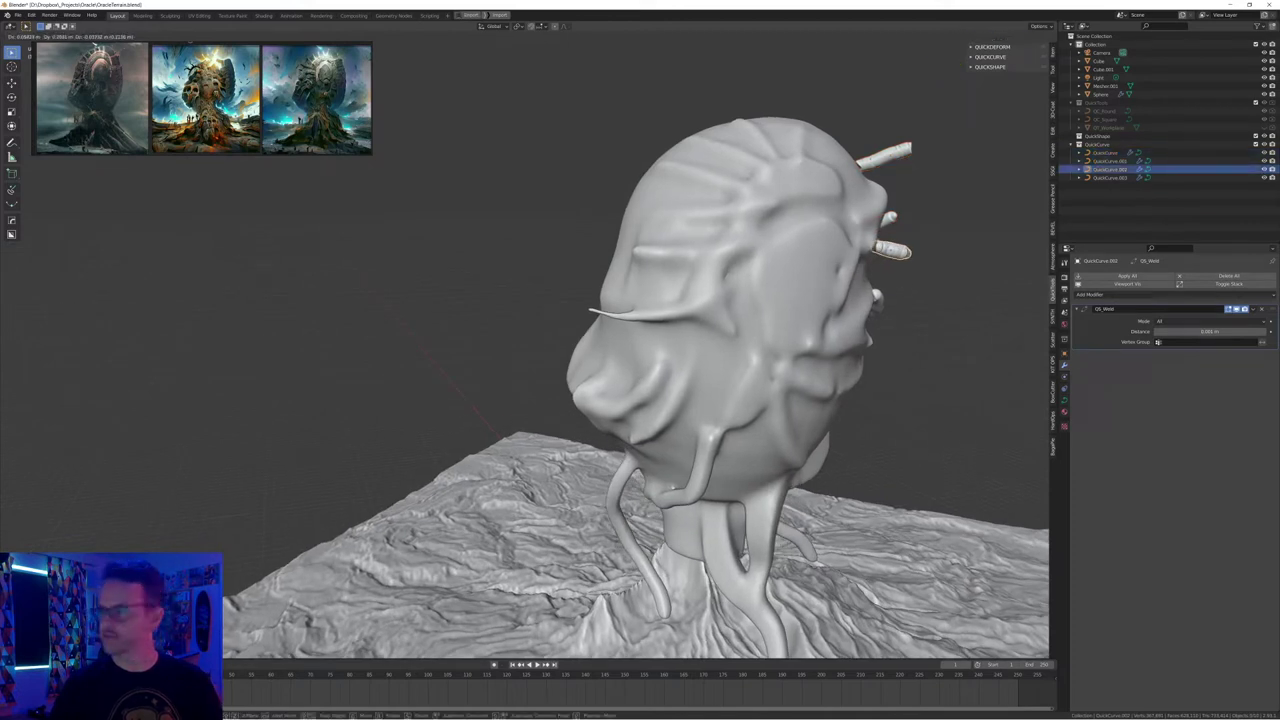
{"action": "left_click", "coordinate": [884, 254]}
{"action": "middle_click_drag", "start_coordinate": [884, 254], "coordinate": [866, 246]}
Rotate the lowest spike freely so it points outward and slightly downward from the head
{"action": "left_click", "coordinate": [881, 302]}
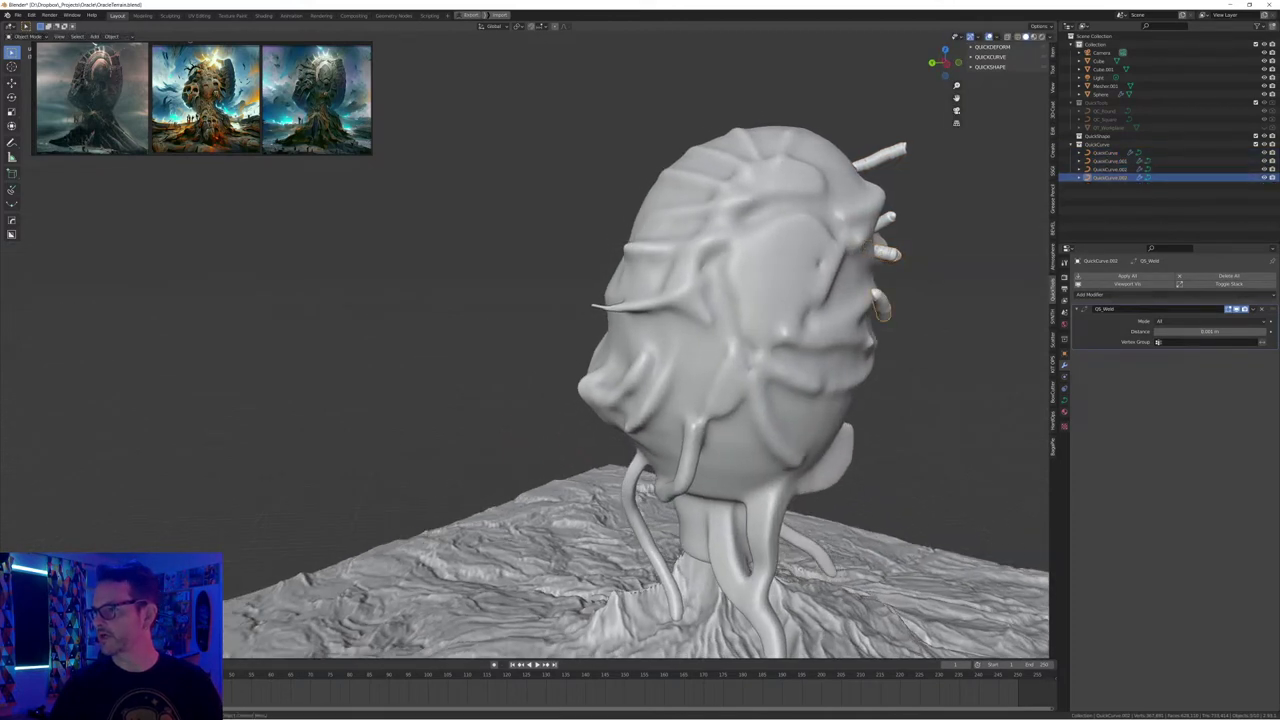
{"action": "key", "text": "r"}
{"action": "key", "text": "r"}
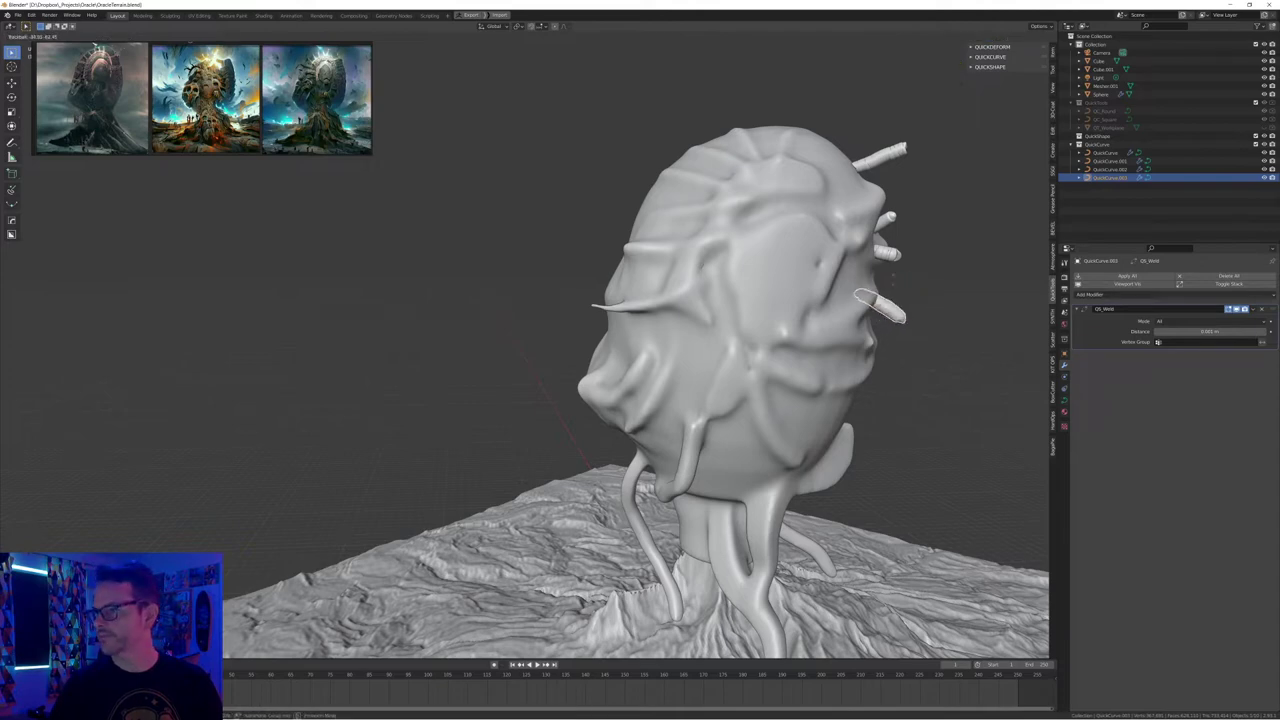
{"action": "left_click", "coordinate": [890, 283]}
{"action": "middle_click_drag", "start_coordinate": [890, 283], "coordinate": [825, 309]}
Select all four curve spikes and join them into one curve object
{"action": "left_click", "coordinate": [884, 259], "text": "shift"}
{"action": "left_click", "coordinate": [895, 227], "text": "shift"}
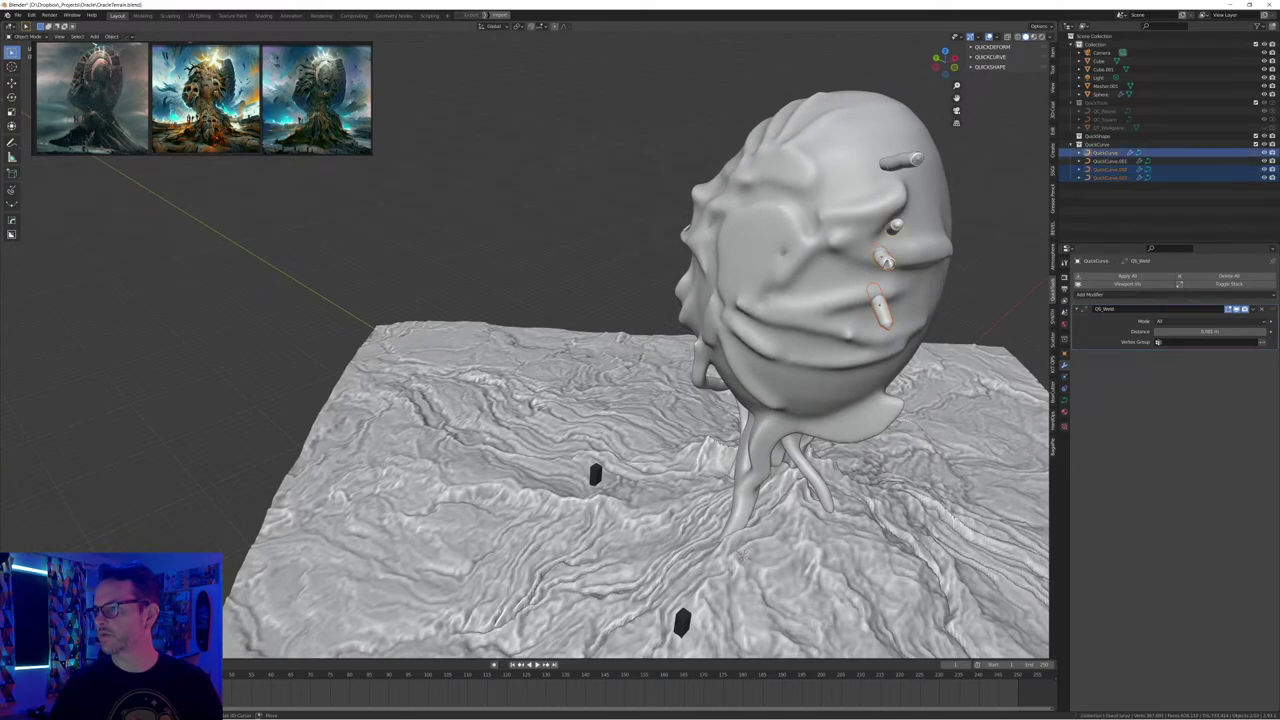
{"action": "left_click", "coordinate": [916, 159], "text": "shift"}
{"action": "middle_click_drag", "start_coordinate": [886, 262], "coordinate": [950, 254]}
{"action": "key", "text": "ctrl+j"}
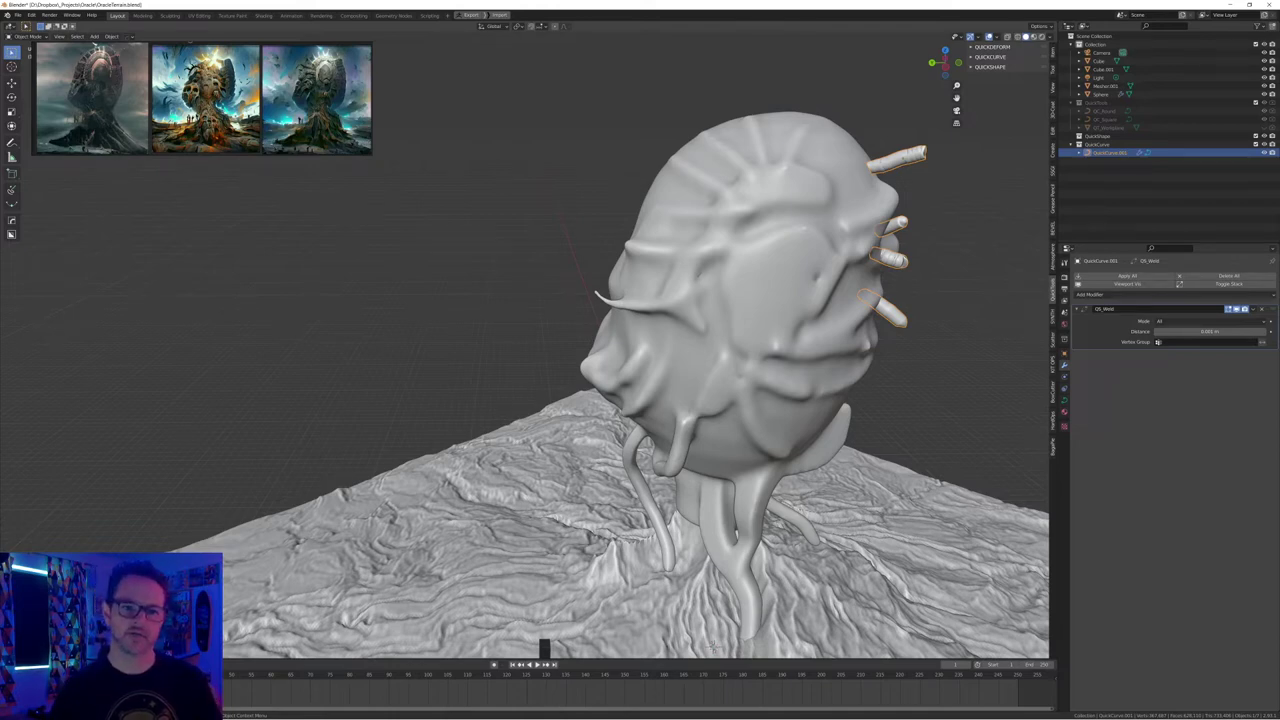
Try to join the combined curve spikes with the sculpted head
{"action": "mouse_move", "coordinate": [713, 647]}
{"action": "middle_mouse_down"}
{"action": "mouse_move", "coordinate": [697, 621]}
{"action": "mouse_move", "coordinate": [700, 638]}
{"action": "middle_mouse_up"}
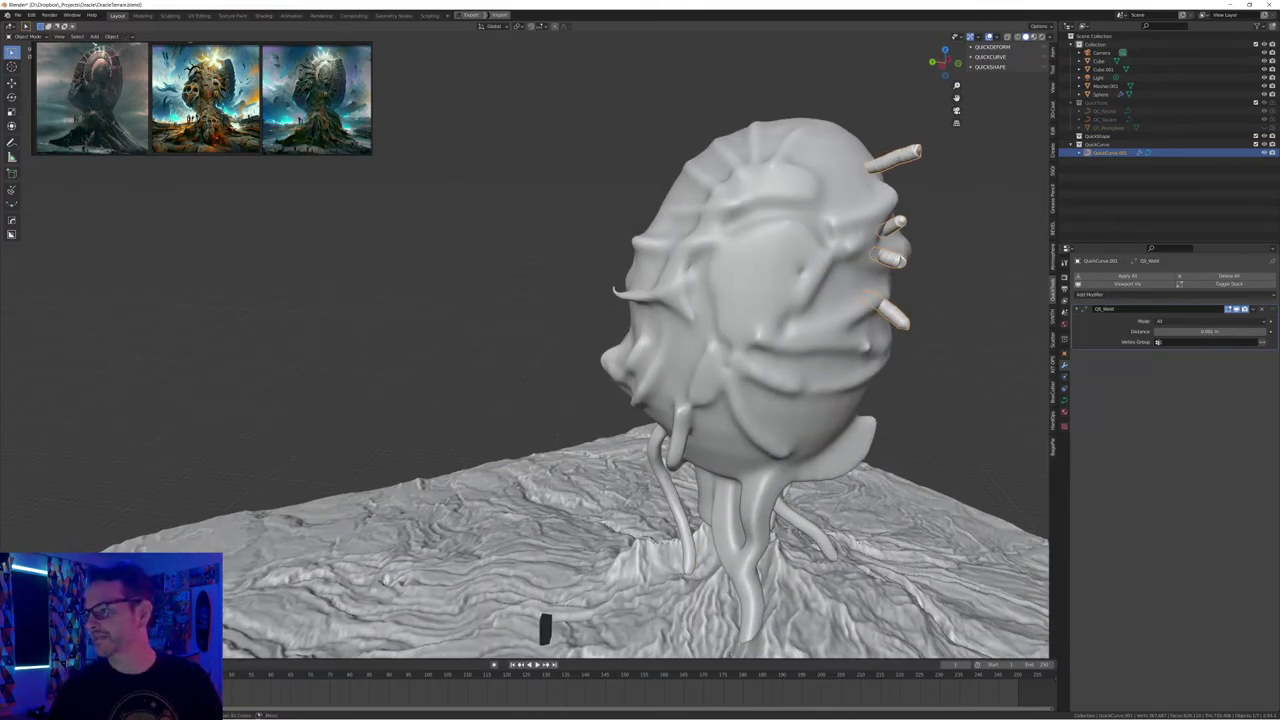
{"action": "left_click", "coordinate": [800, 290], "text": "shift"}
{"action": "key", "text": "ctrl+j"}
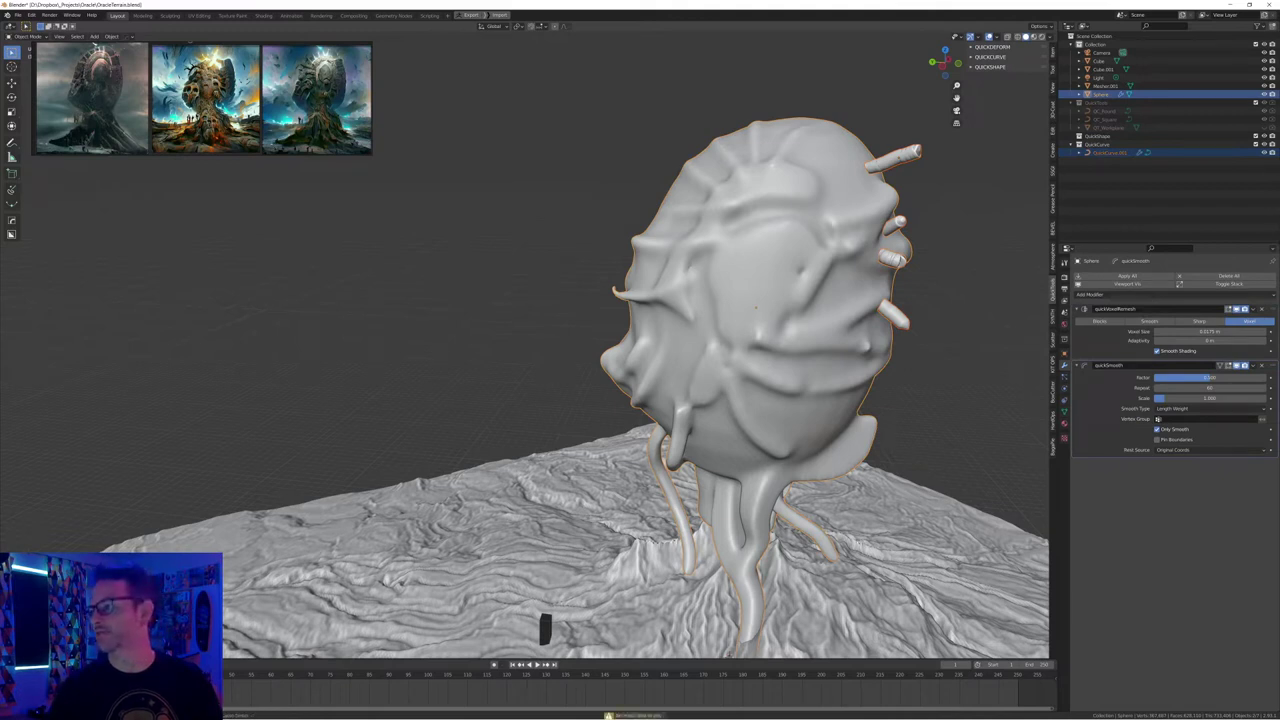
{"action": "middle_click_drag", "start_coordinate": [780, 295], "coordinate": [805, 302]}
{"action": "left_click", "coordinate": [560, 320]}
{"action": "left_click", "coordinate": [745, 312]}
Convert the combined spikes to a mesh with Visual Geometry to Mesh
{"action": "left_click", "coordinate": [900, 254]}
{"action": "key", "text": "ctrl+a"}
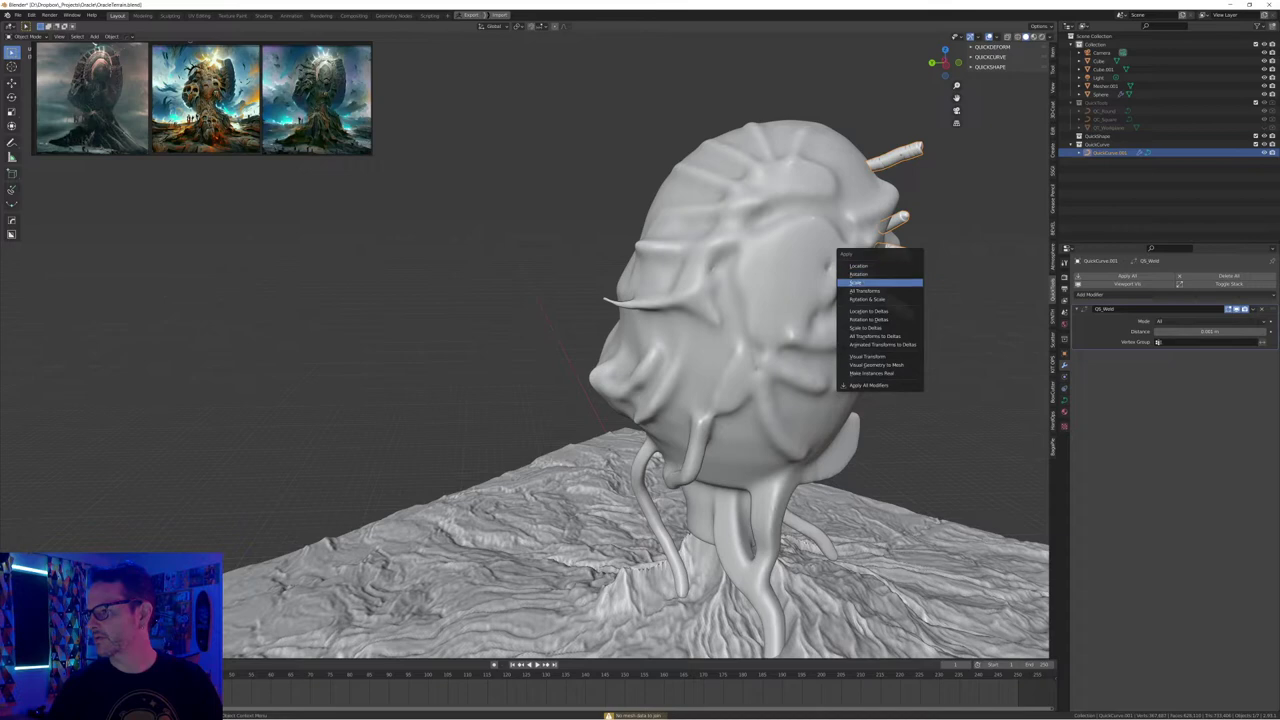
{"action": "left_click", "coordinate": [878, 365]}
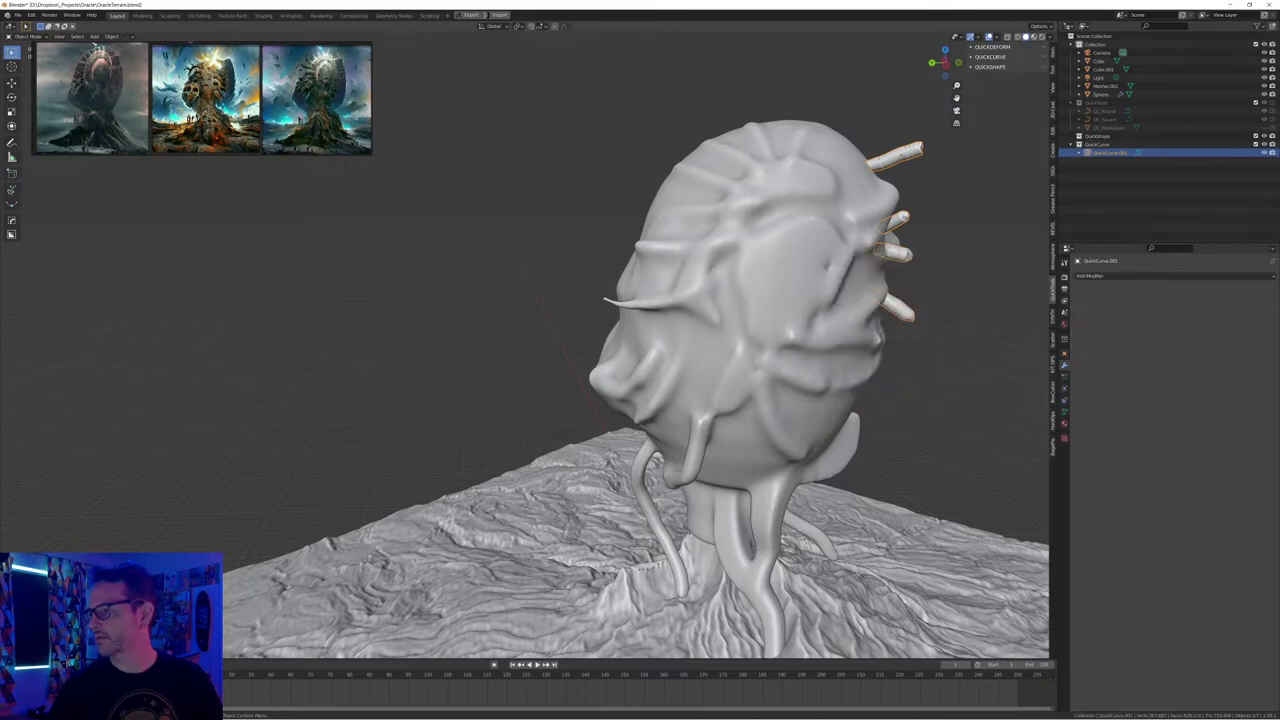
Join the spike mesh into the sculpted head so its remesh and smooth modifiers blend them, then clear the selection
{"action": "left_click", "coordinate": [835, 320], "text": "shift"}
{"action": "key", "text": "ctrl+j"}
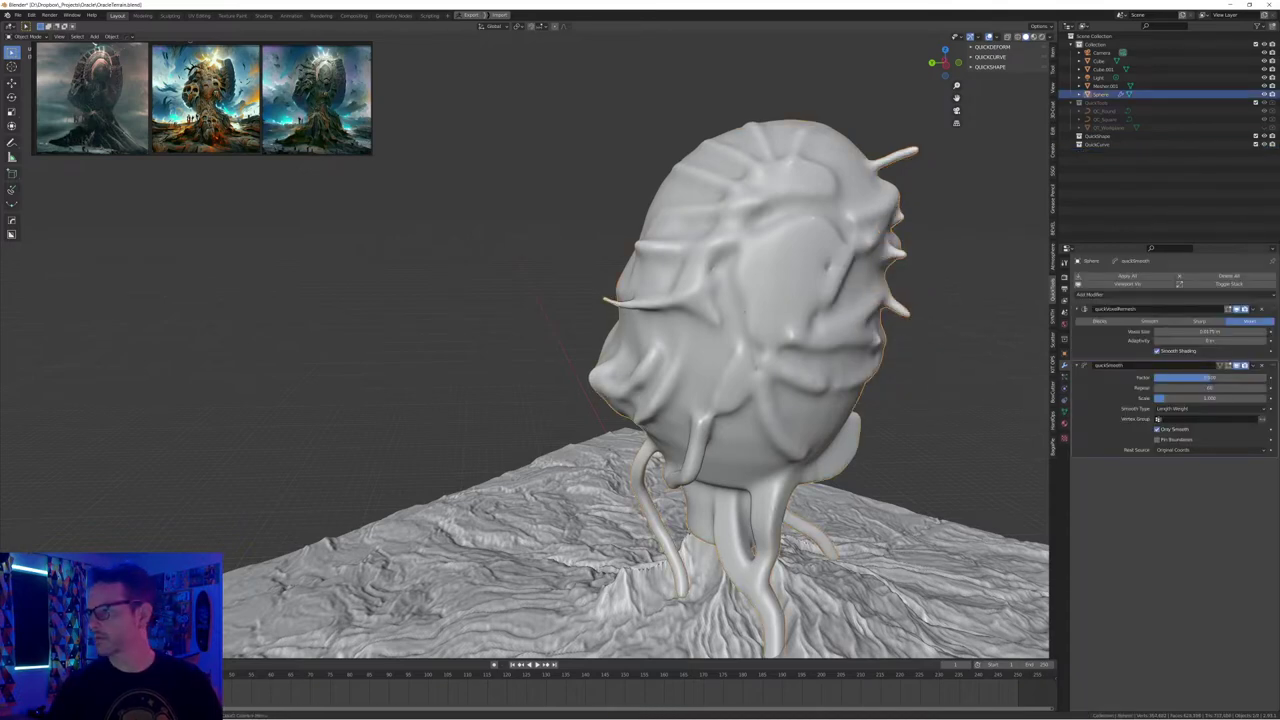
{"action": "key", "text": "alt+a"}
Add a cylinder mesh and move it vertically to the base of the sculpted head's neck
{"action": "middle_click_drag", "start_coordinate": [835, 320], "coordinate": [752, 315]}
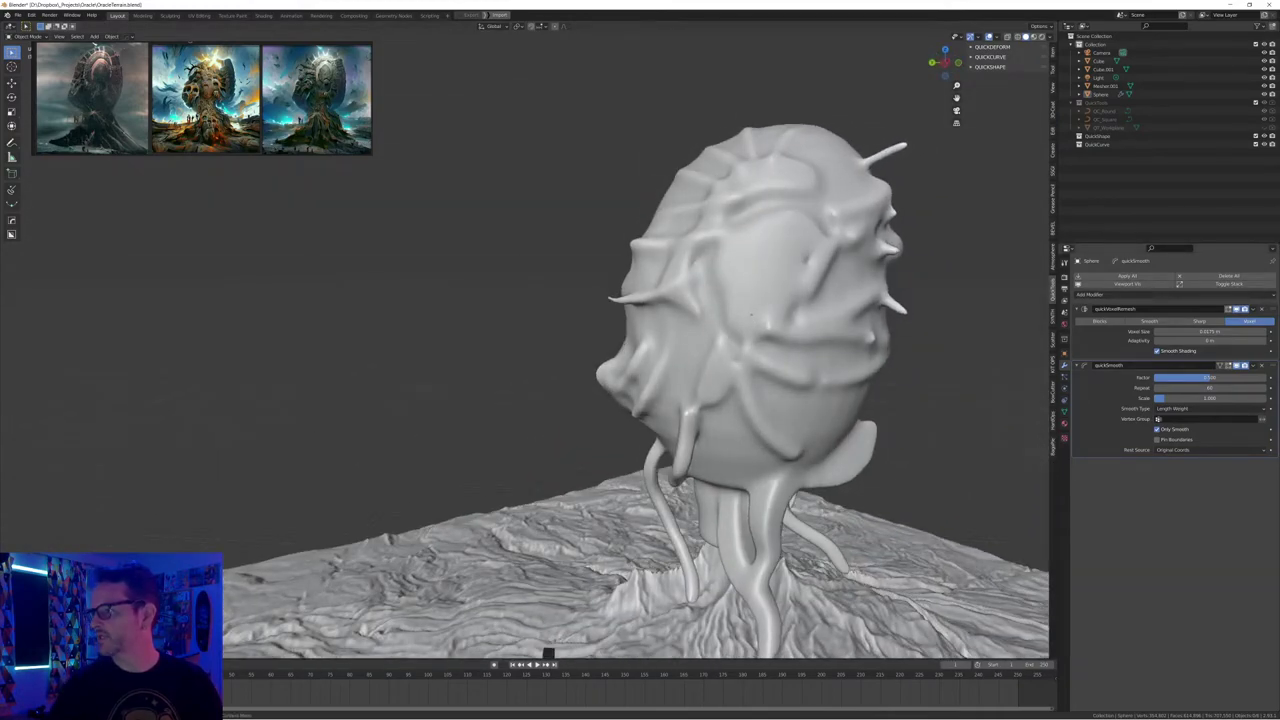
{"action": "middle_click_drag", "start_coordinate": [752, 315], "coordinate": [735, 324]}
{"action": "scroll", "coordinate": [735, 324], "scroll_direction": "down", "scroll_amount": 4}
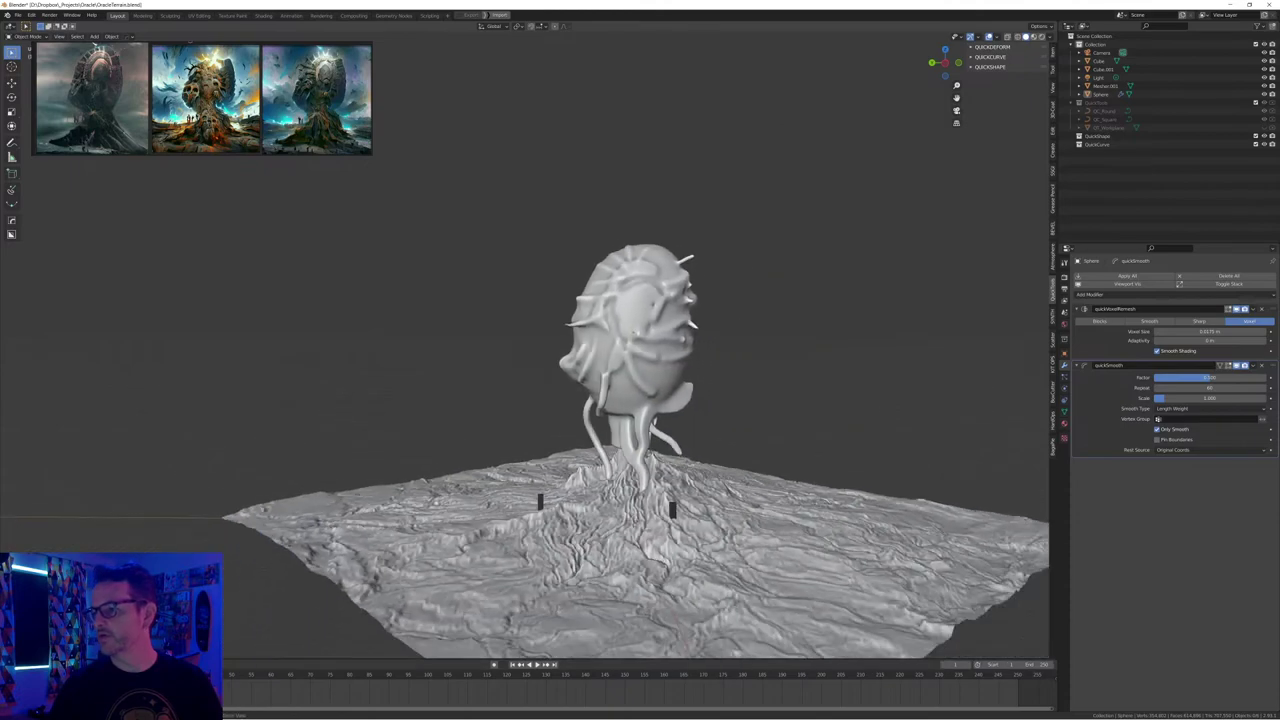
{"action": "middle_click_drag", "start_coordinate": [648, 328], "coordinate": [696, 328]}
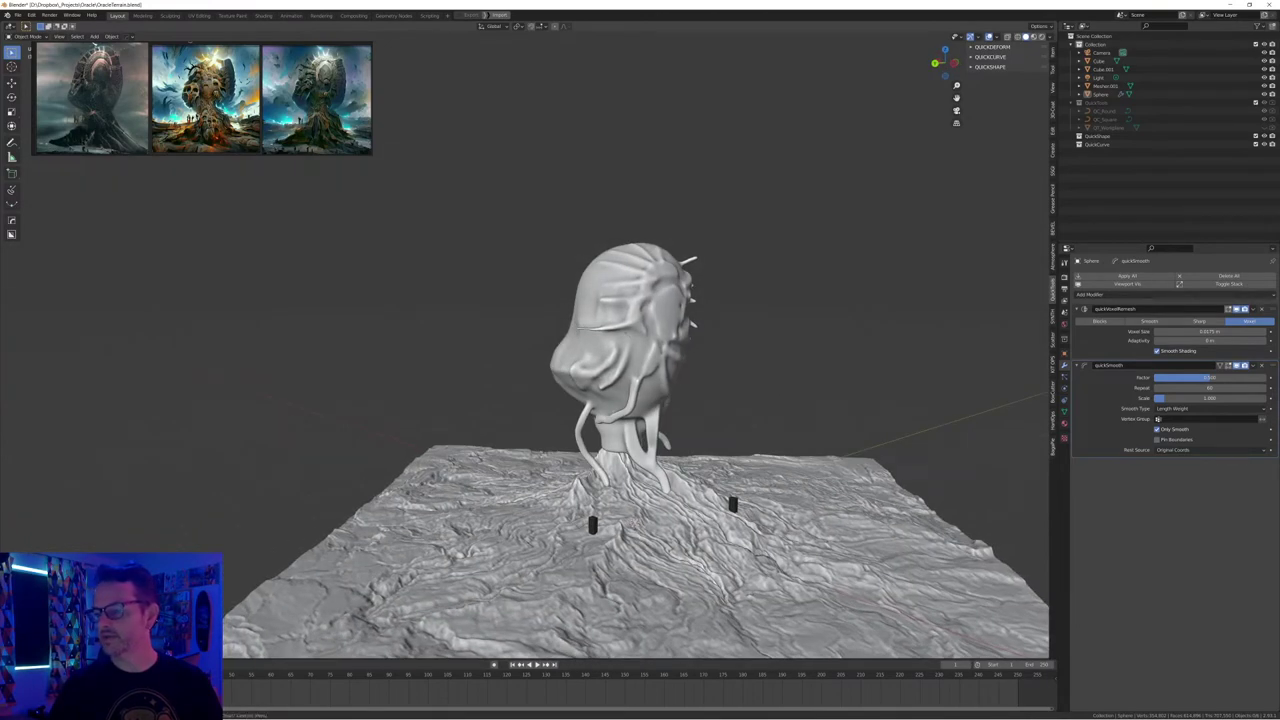
{"action": "key", "text": "shift+a"}
{"action": "mouse_move", "coordinate": [662, 388]}
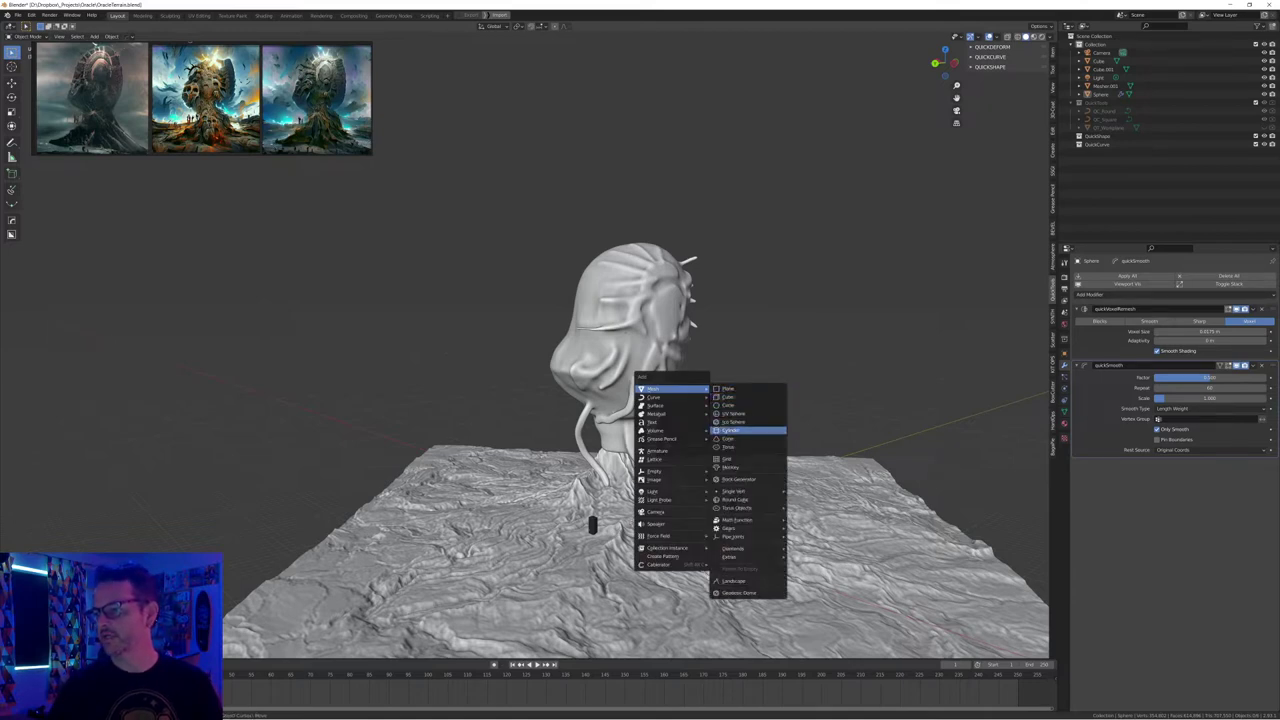
{"action": "left_click", "coordinate": [735, 430]}
{"action": "key", "text": "g"}
{"action": "key", "text": "z"}
{"action": "left_click", "coordinate": [634, 456]}
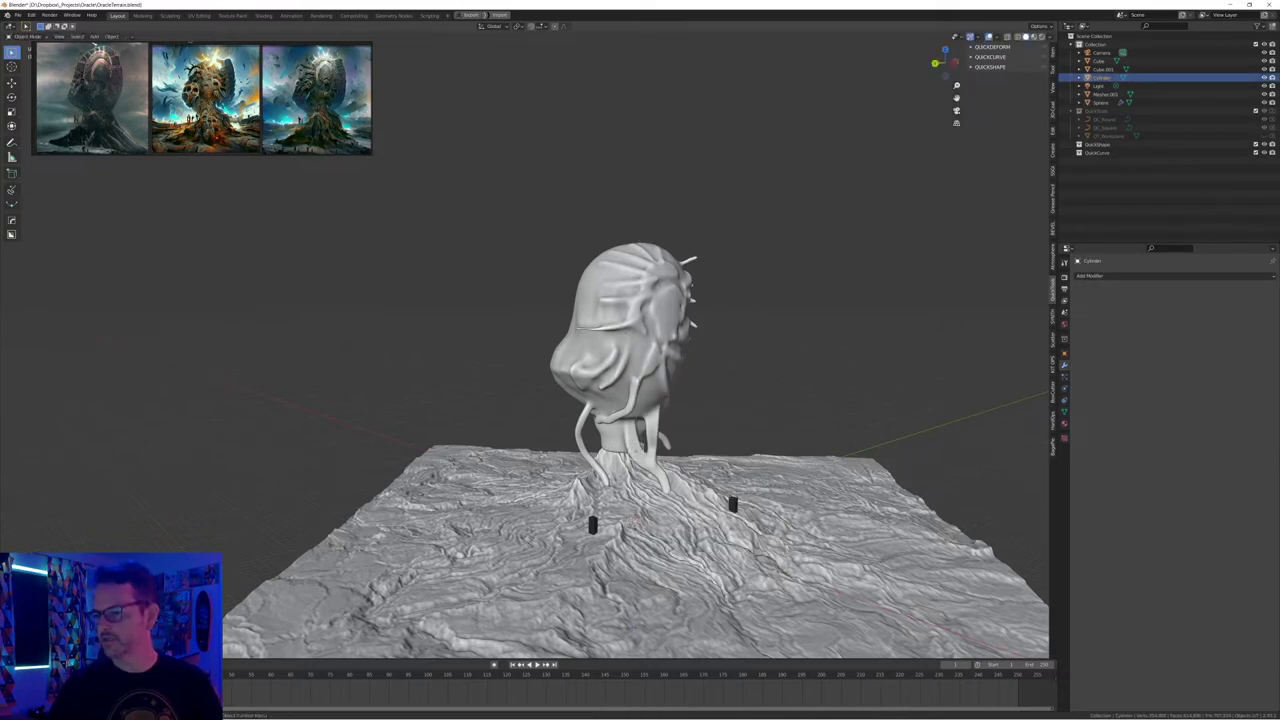
Enlarge the cylinder to about the neck's width and flatten it along Z into a thick disc
{"action": "key", "text": "s"}
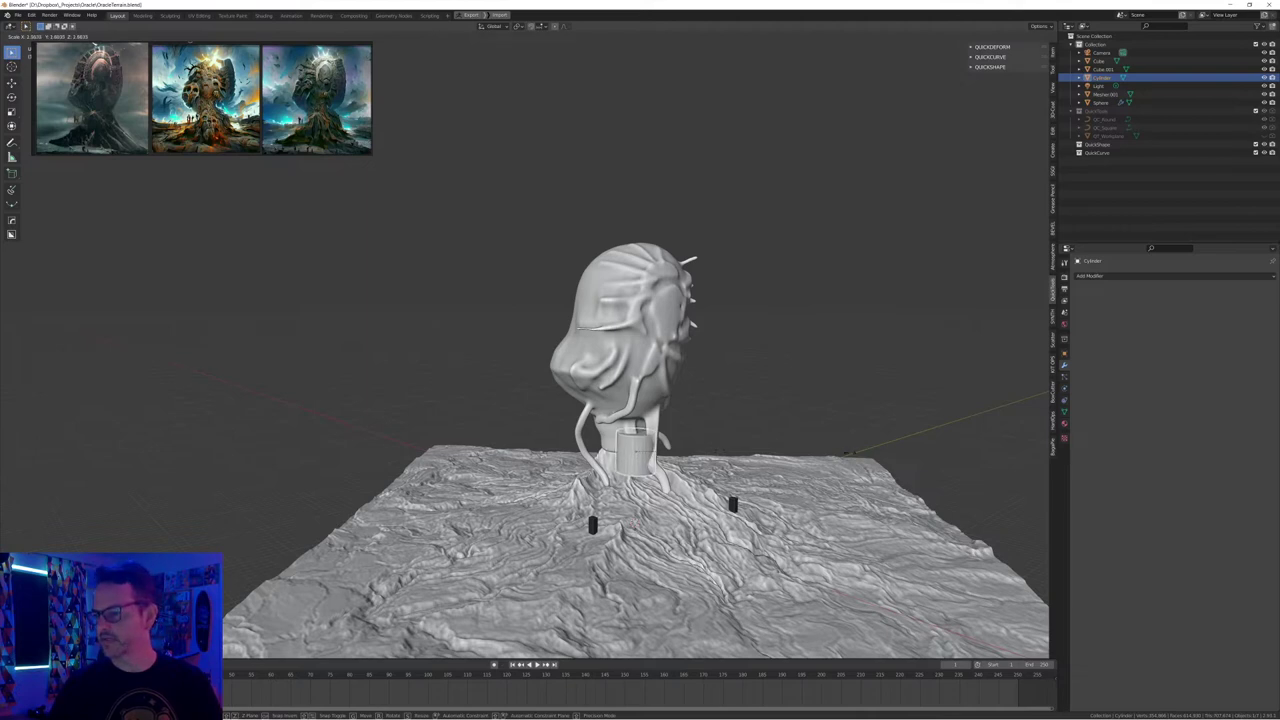
{"action": "left_click", "coordinate": [716, 452]}
{"action": "key", "text": "s"}
{"action": "key", "text": "z"}
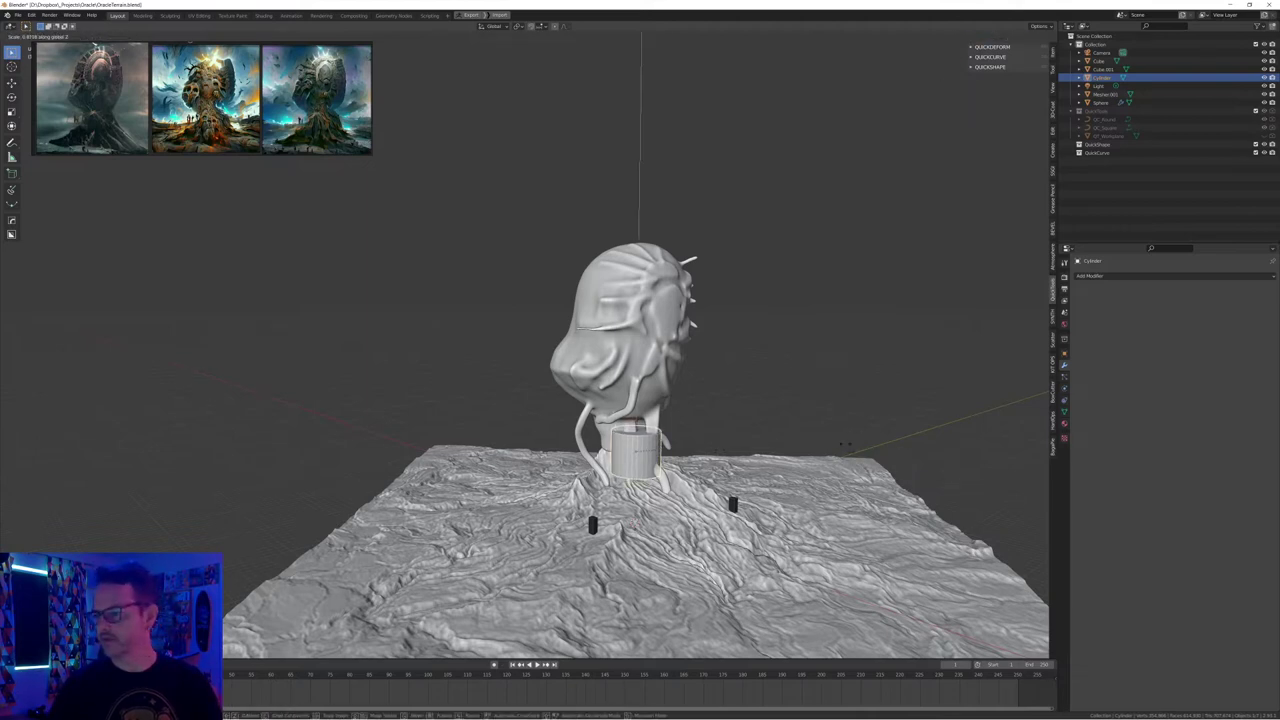
{"action": "key", "text": "Return"}
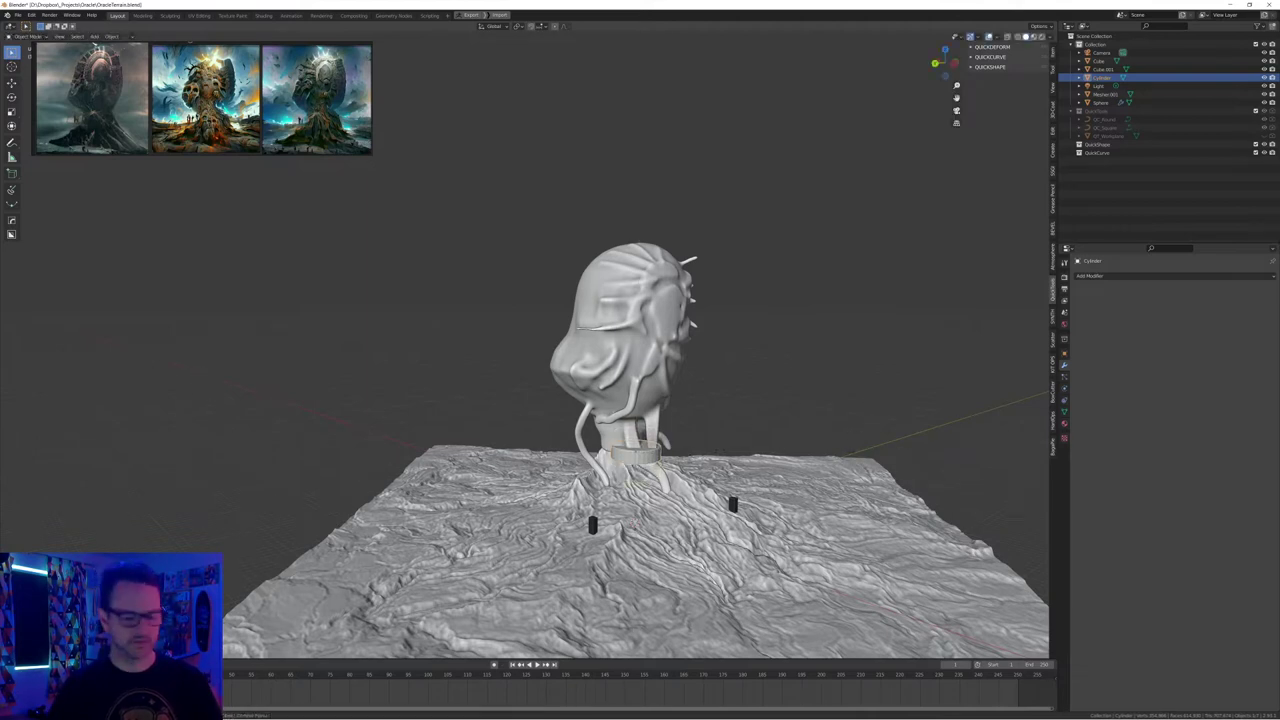
{"action": "mouse_move", "coordinate": [634, 512]}
{"action": "middle_mouse_down"}
{"action": "mouse_move", "coordinate": [643, 550]}
{"action": "mouse_move", "coordinate": [636, 520]}
{"action": "middle_mouse_up"}
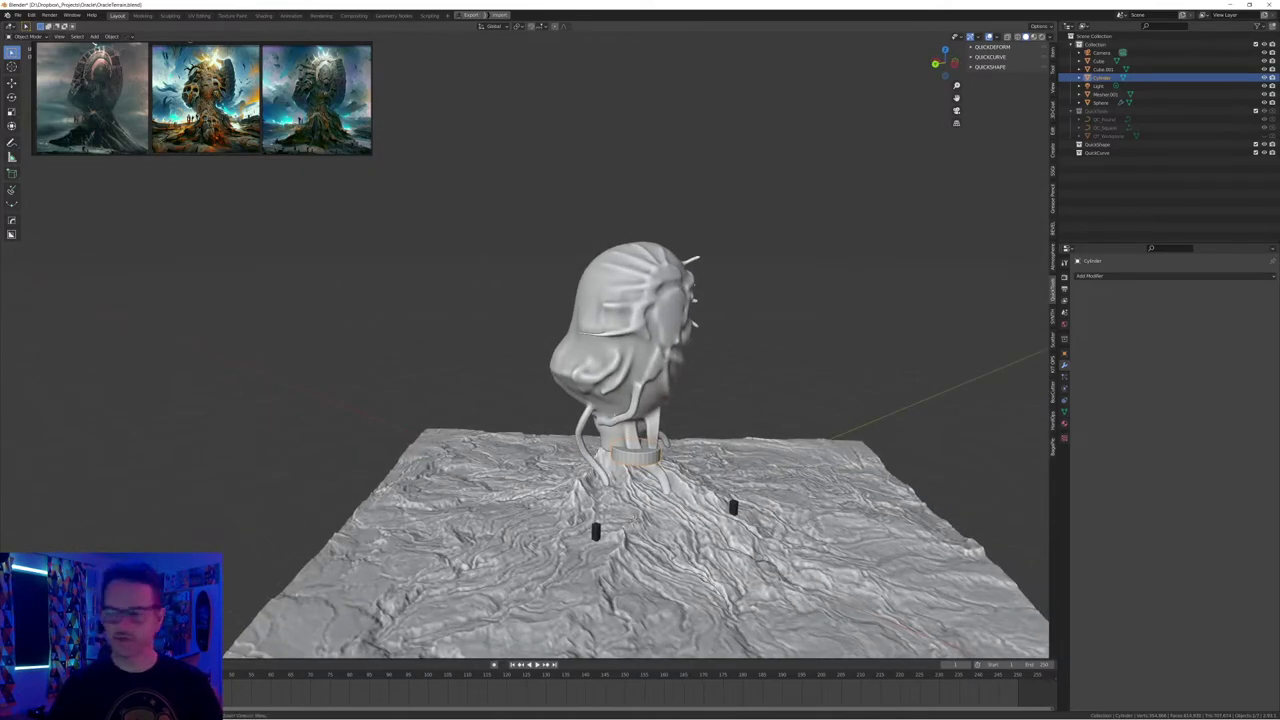
{"action": "middle_click_drag", "start_coordinate": [636, 520], "coordinate": [697, 482], "text": "ctrl"}
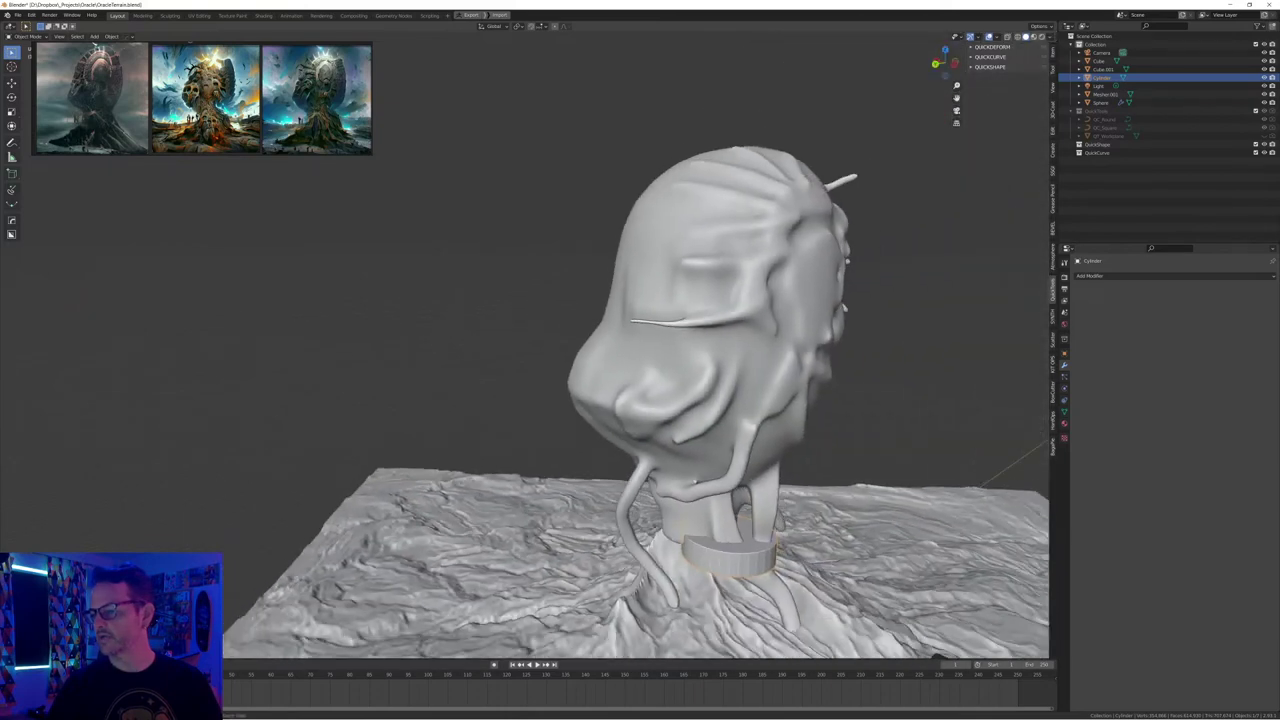
Move the flattened disc up around the neck, just below the head
{"action": "left_click", "coordinate": [725, 335]}
{"action": "mouse_move", "coordinate": [727, 334]}
{"action": "middle_mouse_down"}
{"action": "mouse_move", "coordinate": [694, 328]}
{"action": "mouse_move", "coordinate": [714, 322]}
{"action": "middle_mouse_up"}
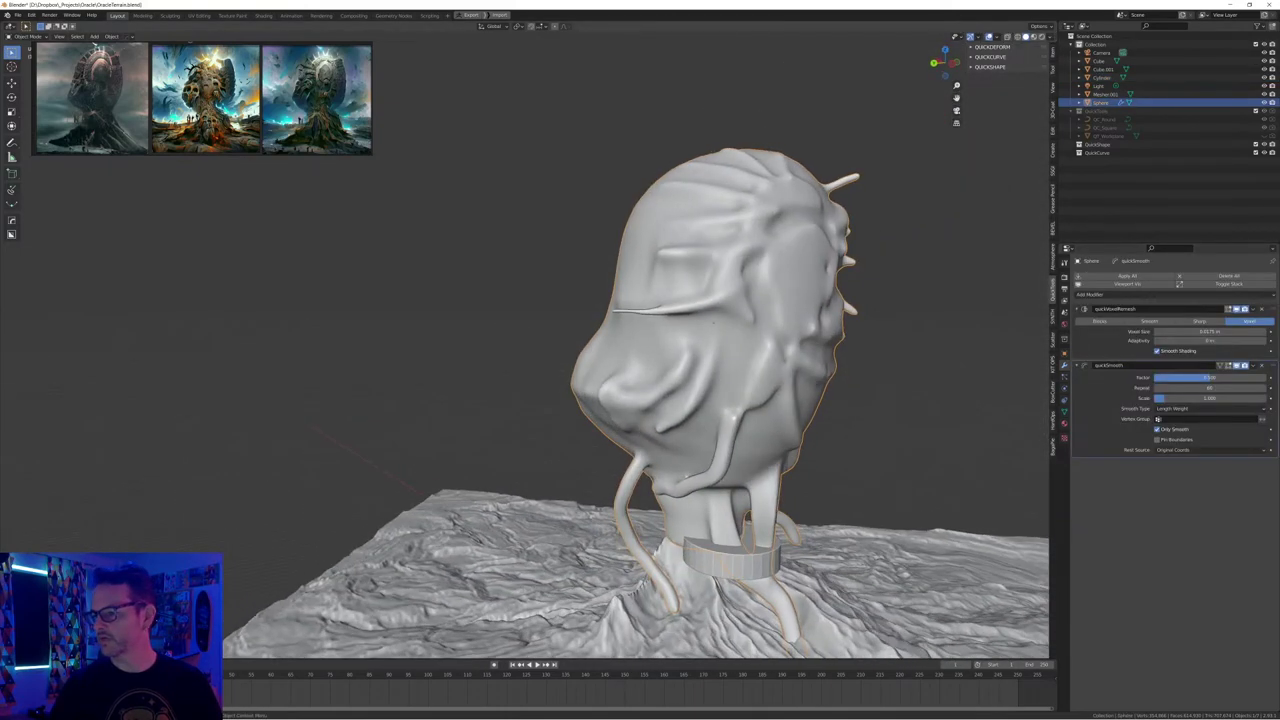
{"action": "left_click", "coordinate": [733, 561]}
{"action": "key", "text": "g"}
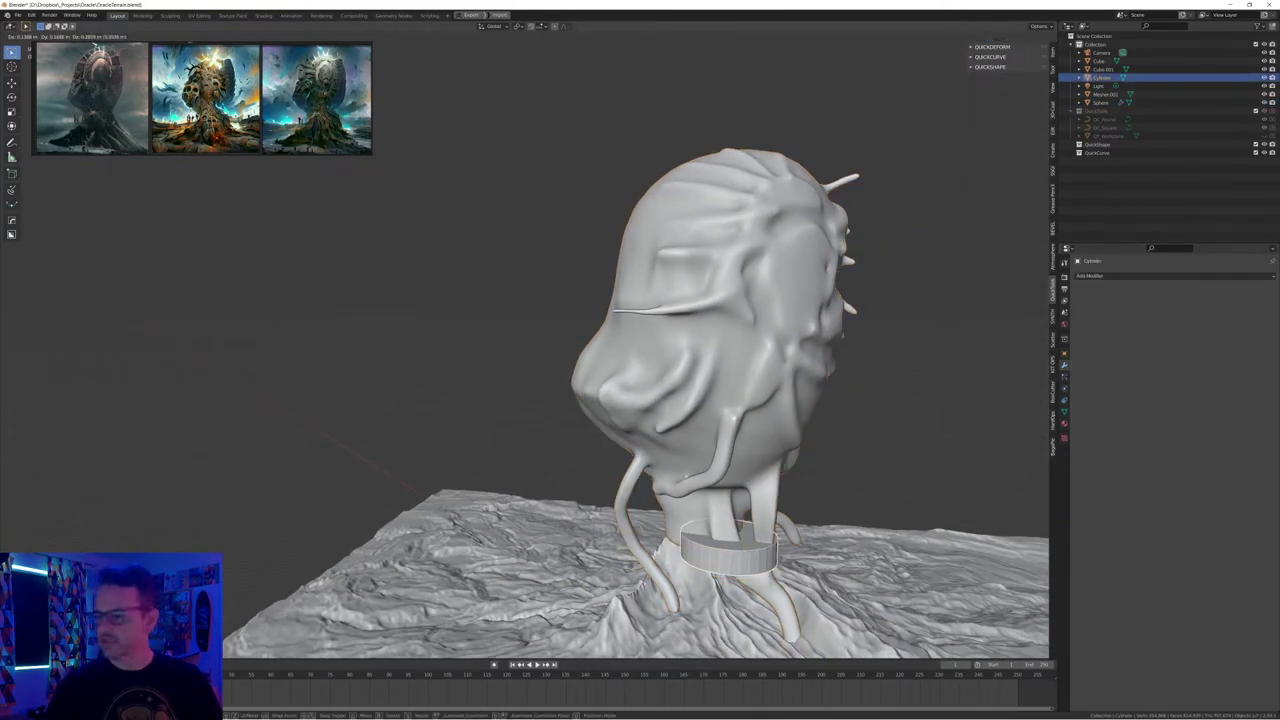
{"action": "left_click", "coordinate": [718, 531]}
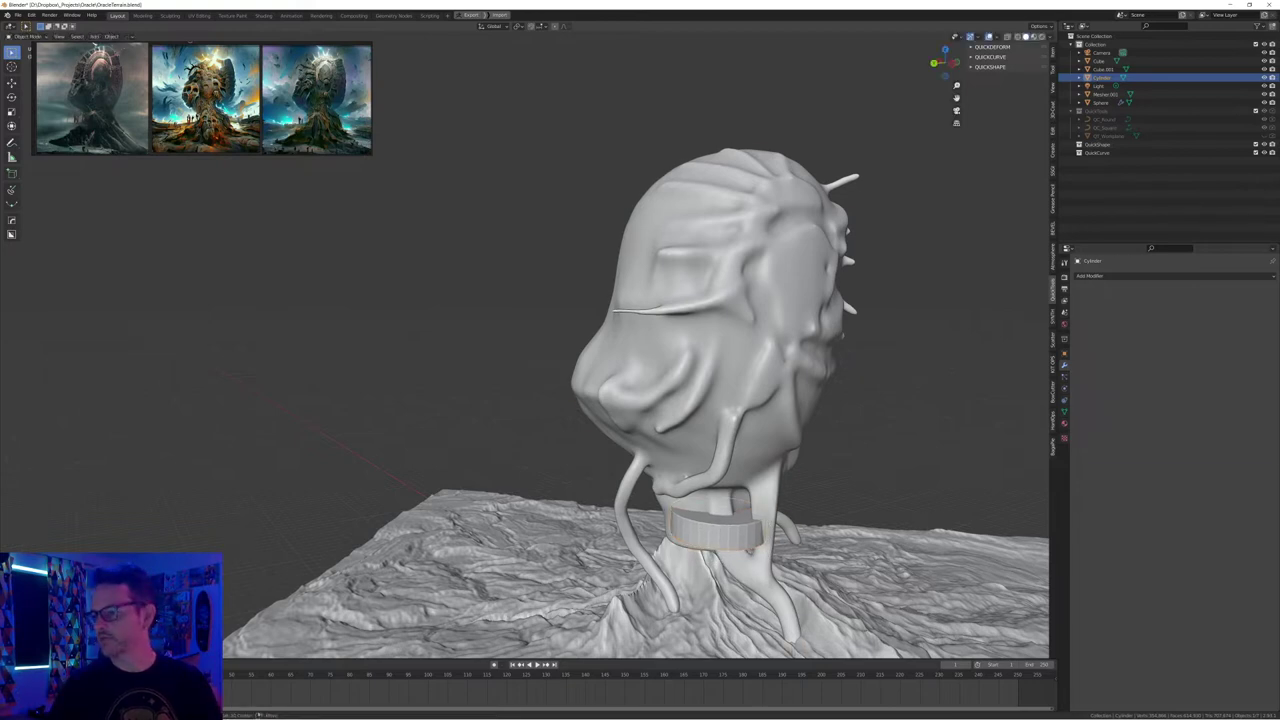
Join the disc into the sculpted head so it takes on the remesh and smooth modifiers, and clear the selection
{"action": "left_click", "coordinate": [738, 440], "text": "shift"}
{"action": "key", "text": "ctrl+j"}
{"action": "key", "text": "alt+a"}
{"action": "middle_click_drag", "start_coordinate": [700, 420], "coordinate": [575, 402]}
{"action": "mouse_move", "coordinate": [724, 322]}
{"action": "middle_mouse_down"}
{"action": "mouse_move", "coordinate": [706, 326]}
{"action": "mouse_move", "coordinate": [703, 347]}
{"action": "middle_mouse_up"}
In the head's mesh, select the whole linked neck disc and place a duplicate under the head's bulging side
{"action": "left_click", "coordinate": [704, 328]}
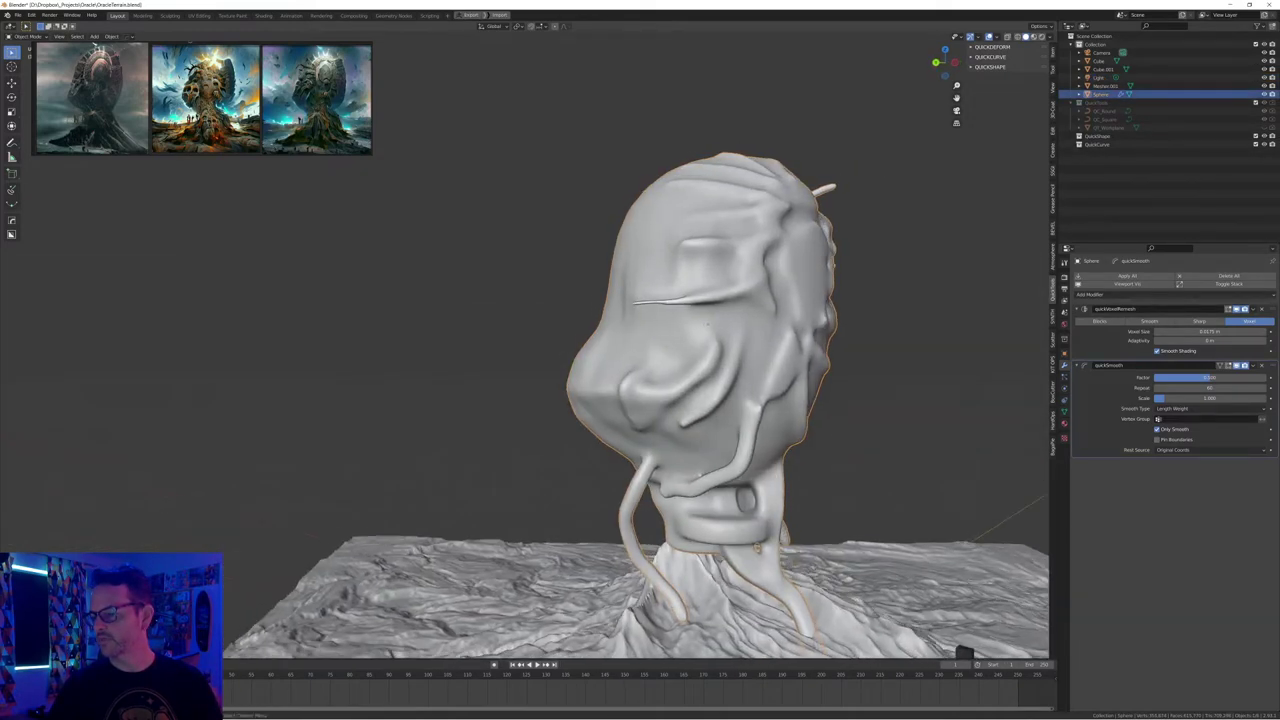
{"action": "key", "text": "Tab"}
{"action": "key", "text": "alt+a"}
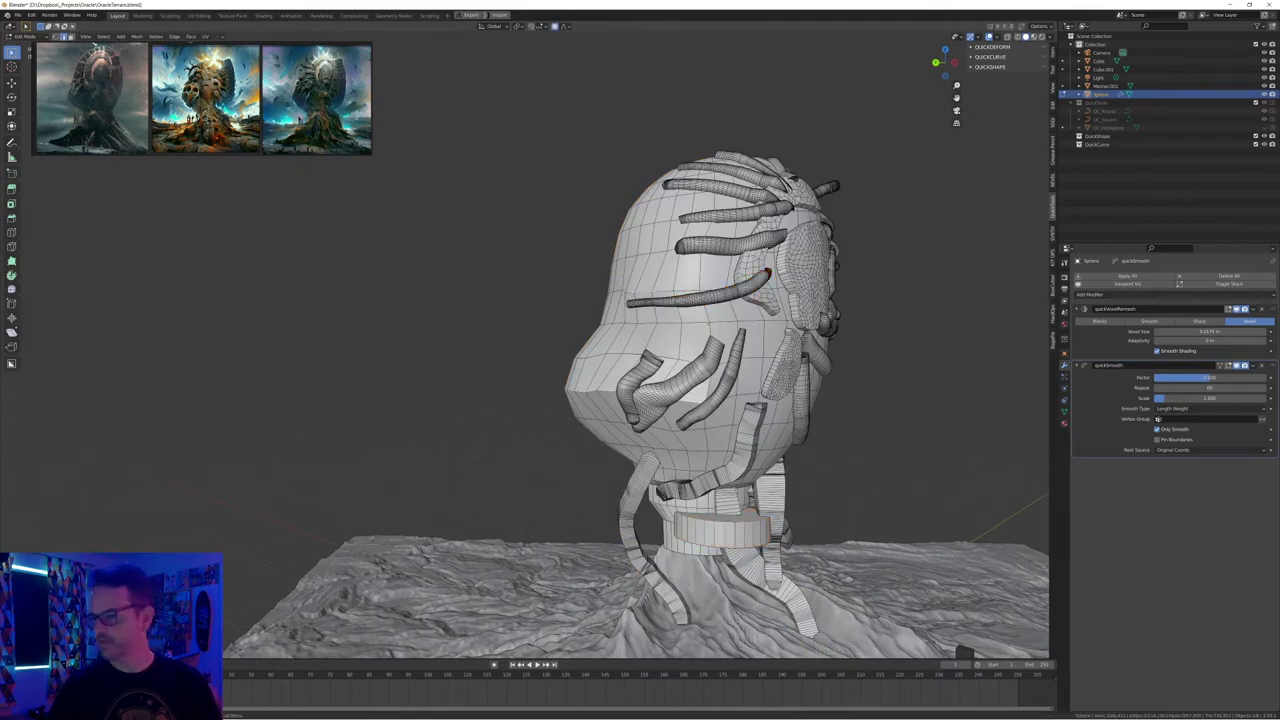
{"action": "key", "text": "3"}
{"action": "left_click", "coordinate": [749, 535]}
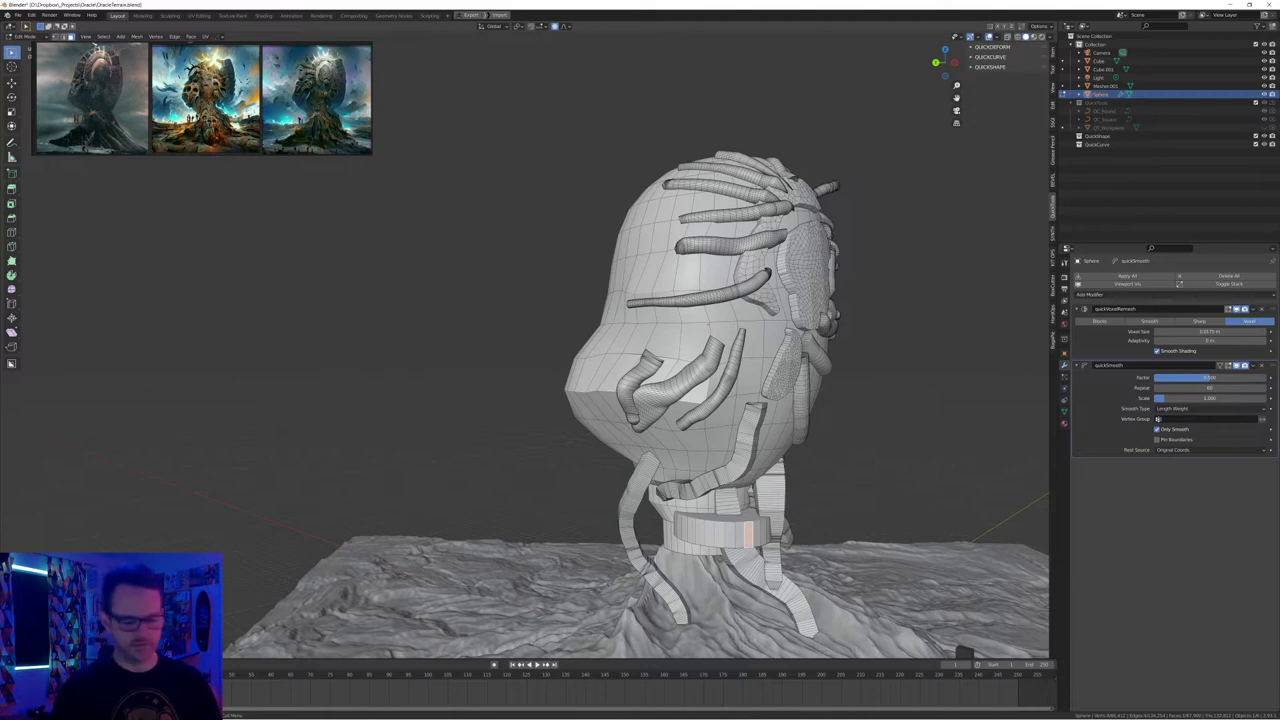
{"action": "key", "text": "ctrl+l"}
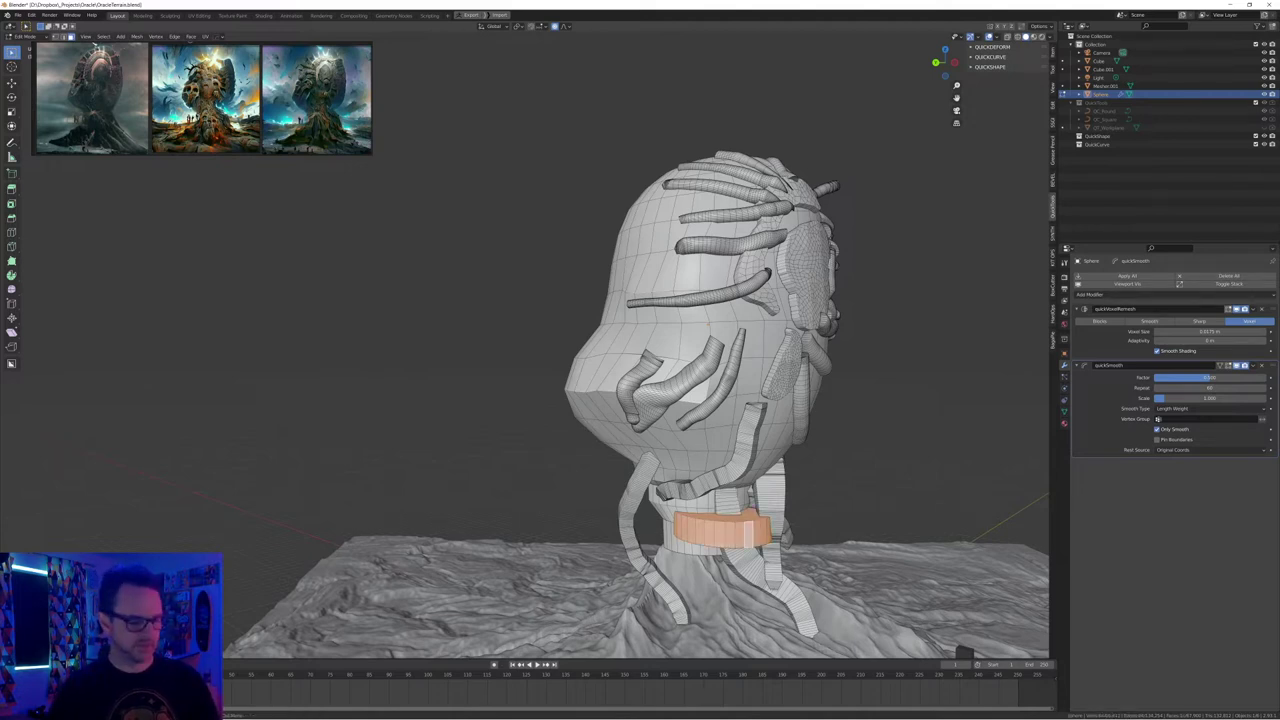
{"action": "key", "text": "shift+d"}
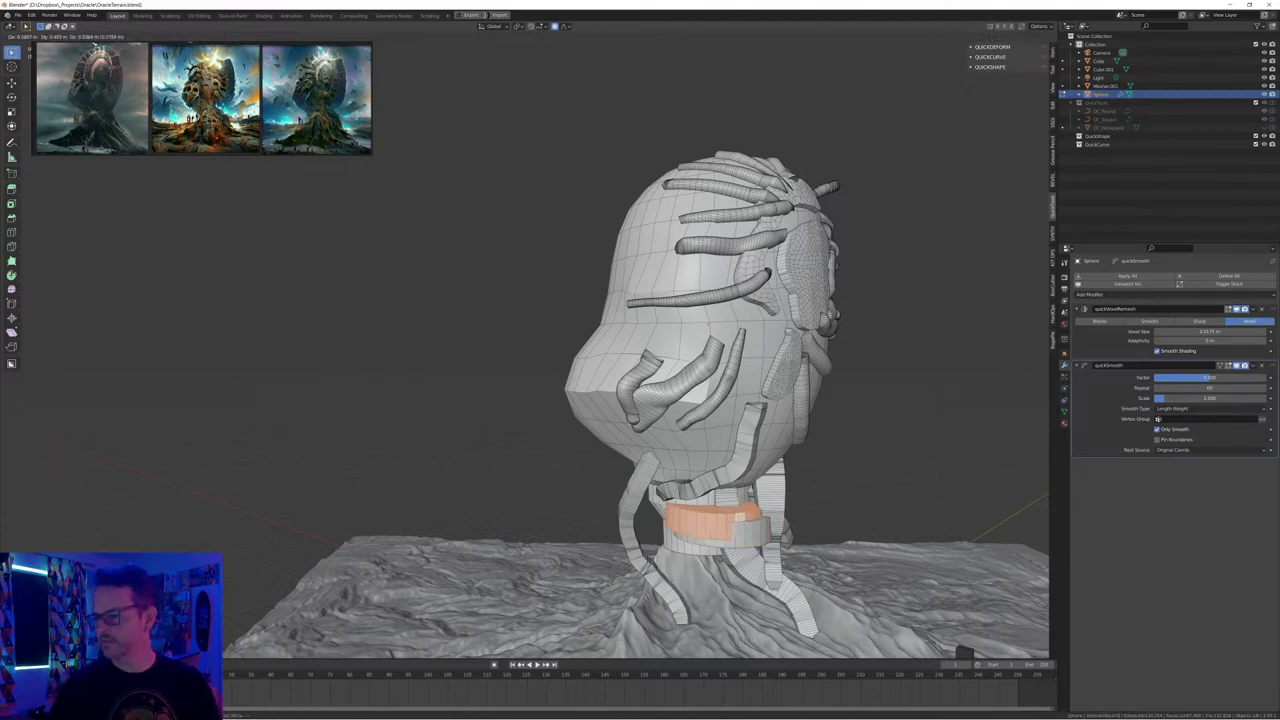
{"action": "left_click", "coordinate": [681, 465]}
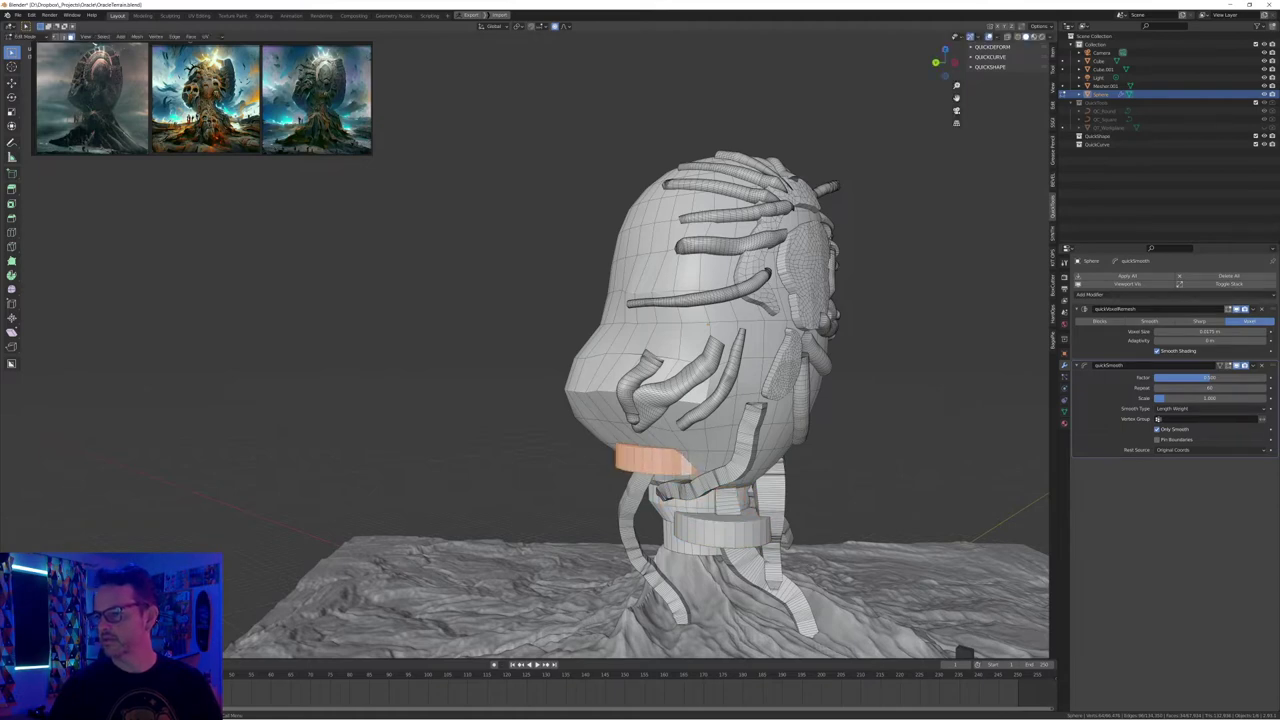
Place another copy of the disc low on the opposite side of the head and return to Object Mode
{"action": "middle_click_drag", "start_coordinate": [681, 465], "coordinate": [640, 474]}
{"action": "key", "text": "g"}
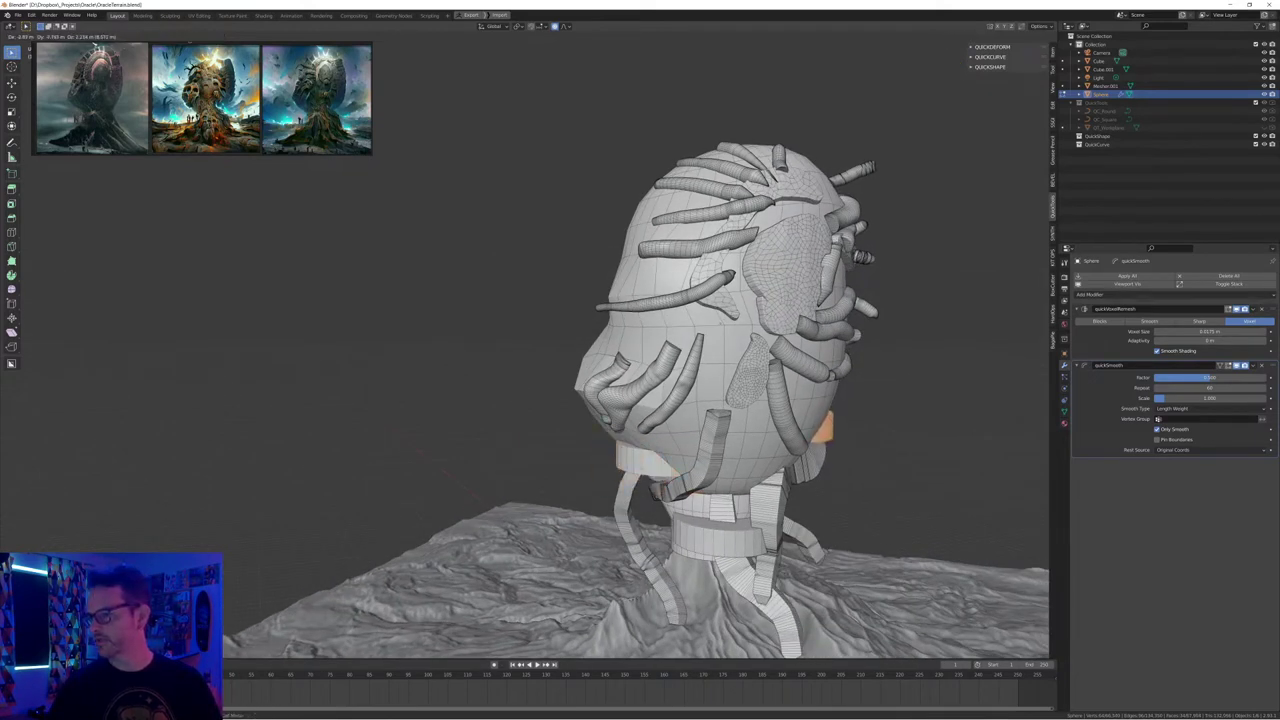
{"action": "left_click", "coordinate": [812, 434]}
{"action": "mouse_move", "coordinate": [812, 434]}
{"action": "middle_mouse_down"}
{"action": "mouse_move", "coordinate": [682, 458]}
{"action": "mouse_move", "coordinate": [785, 442]}
{"action": "mouse_move", "coordinate": [846, 408]}
{"action": "mouse_move", "coordinate": [790, 422]}
{"action": "mouse_move", "coordinate": [808, 414]}
{"action": "middle_mouse_up"}
{"action": "key", "text": "Tab"}
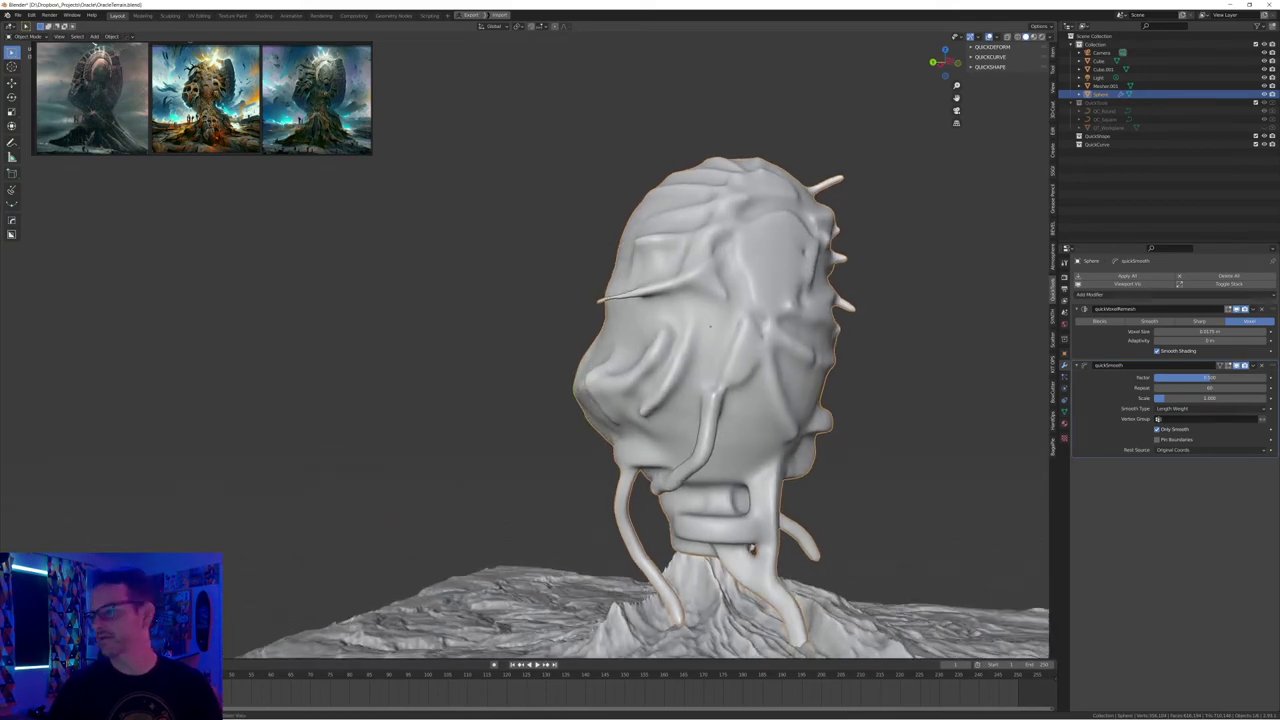
Select the linked neck disc in the head's mesh and duplicate it straight down to the terrain peak
{"action": "scroll", "coordinate": [808, 414], "scroll_direction": "down", "scroll_amount": 6}
{"action": "middle_click_drag", "start_coordinate": [808, 414], "coordinate": [884, 374]}
{"action": "scroll", "coordinate": [872, 436], "scroll_direction": "up", "scroll_amount": 1}
{"action": "key", "text": "Tab"}
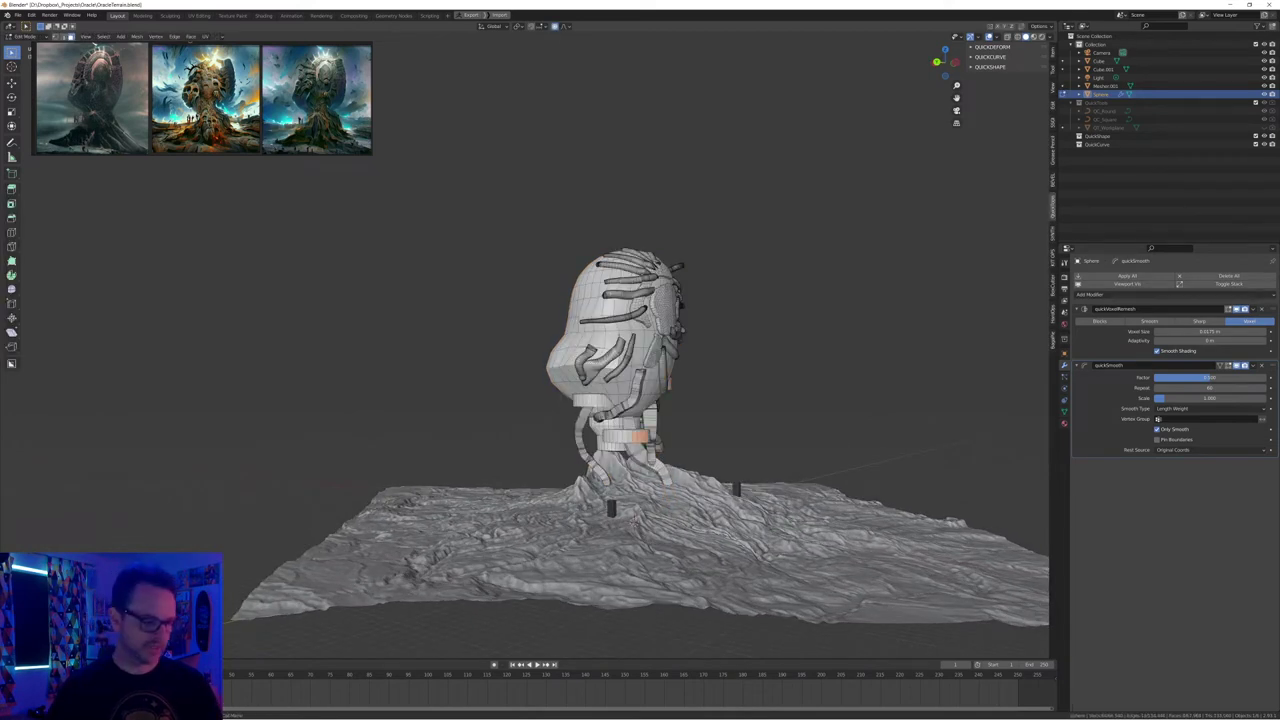
{"action": "key", "text": "ctrl+l"}
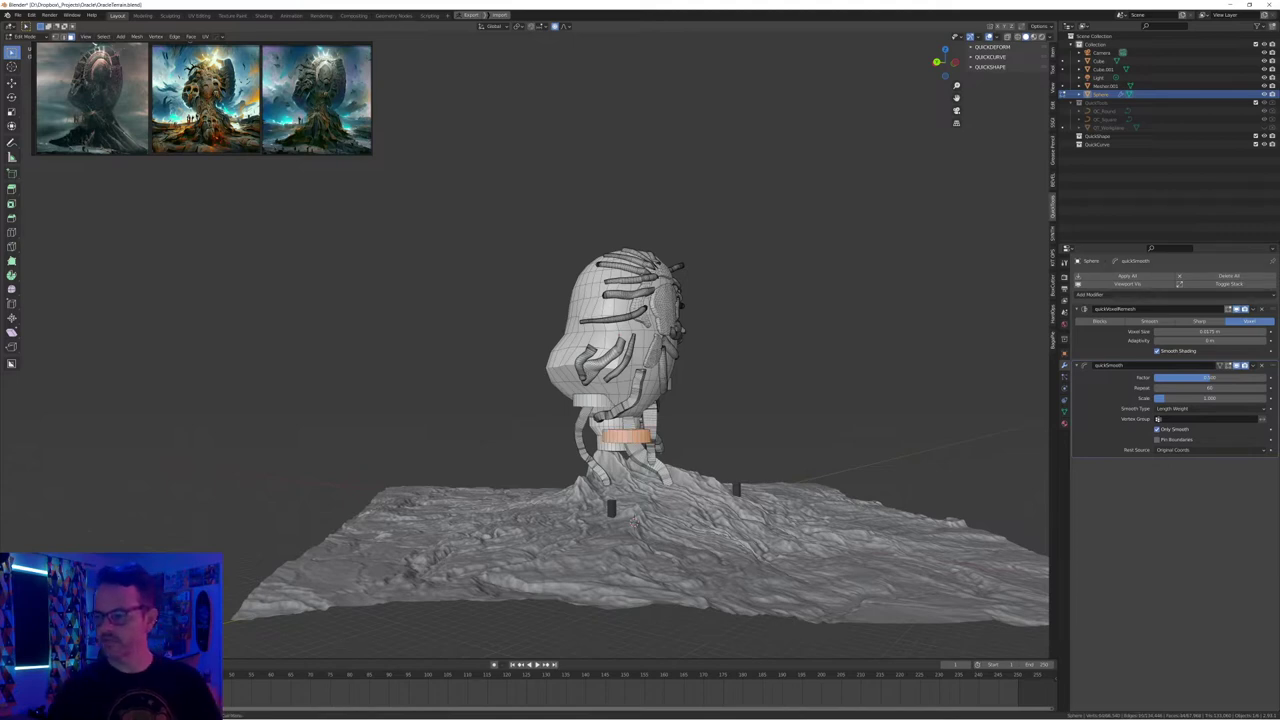
{"action": "key", "text": "shift+d"}
{"action": "key", "text": "z"}
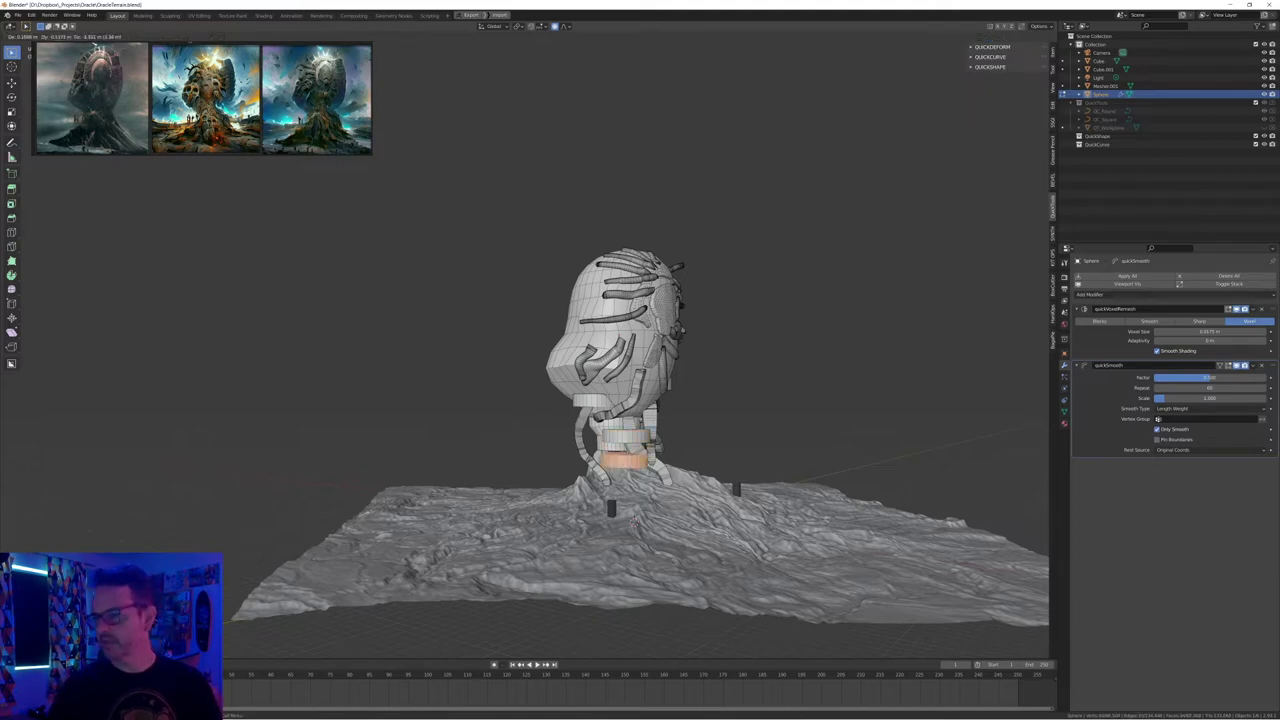
{"action": "left_click", "coordinate": [603, 481]}
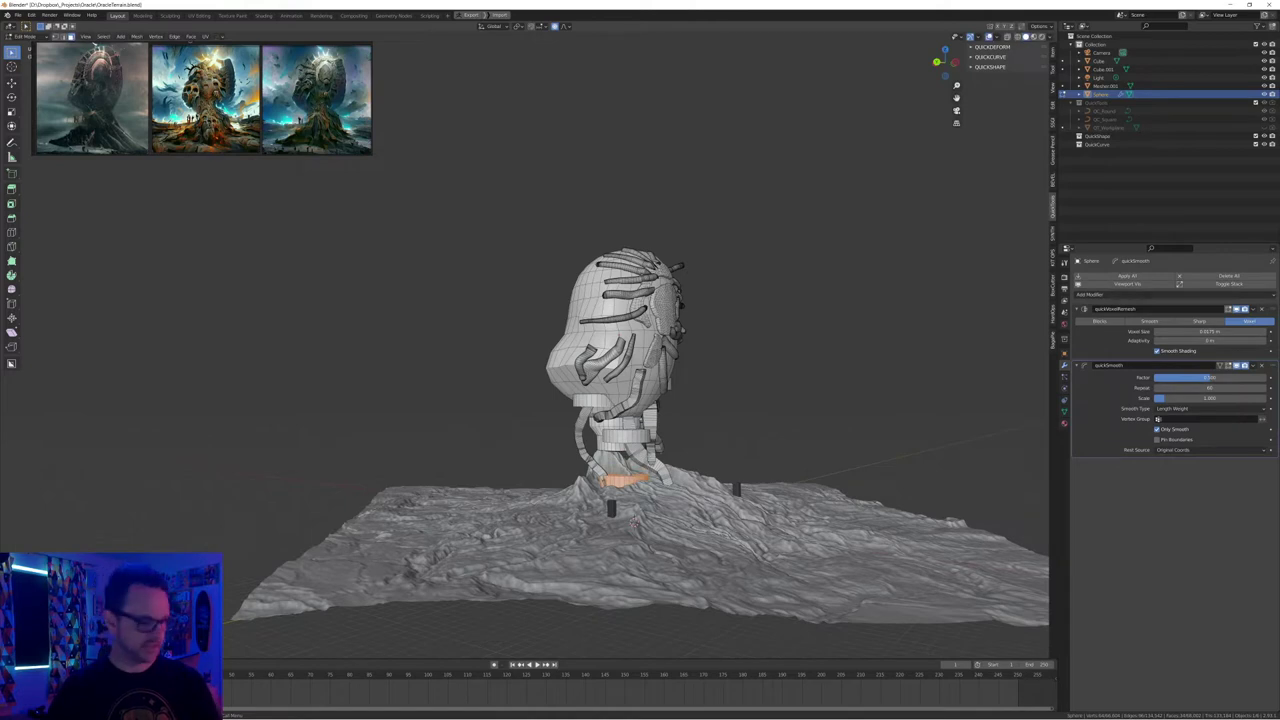
{"action": "key", "text": "s"}
{"action": "key", "text": "z"}
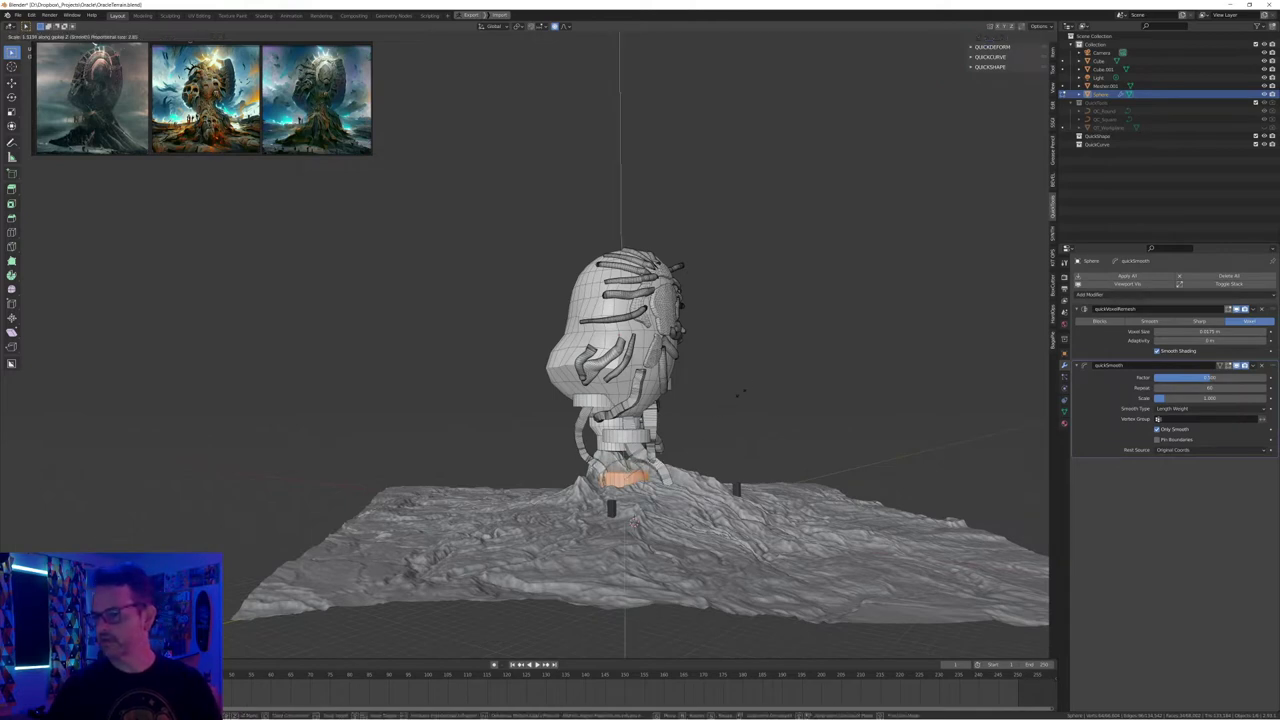
{"action": "left_click", "coordinate": [724, 426]}
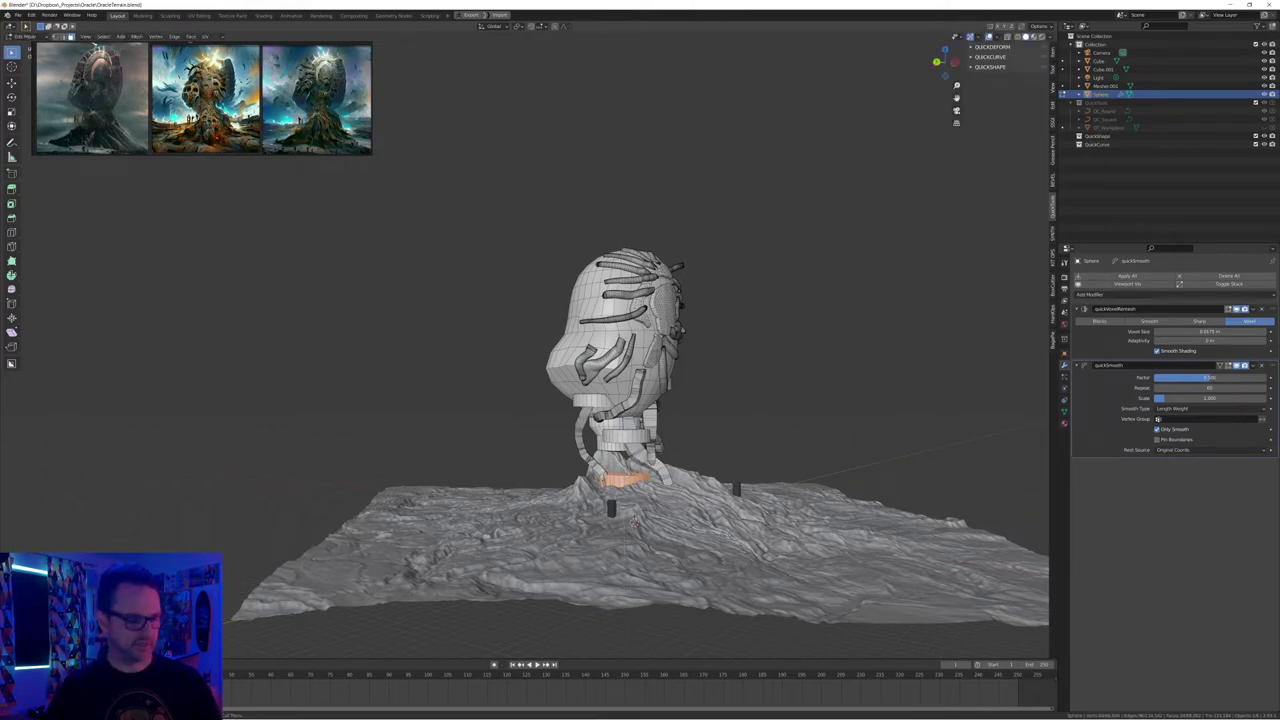
Stretch the lower disc copy along Z into a tall neck column and reposition it over the terrain peak
{"action": "key", "text": "s"}
{"action": "key", "text": "z"}
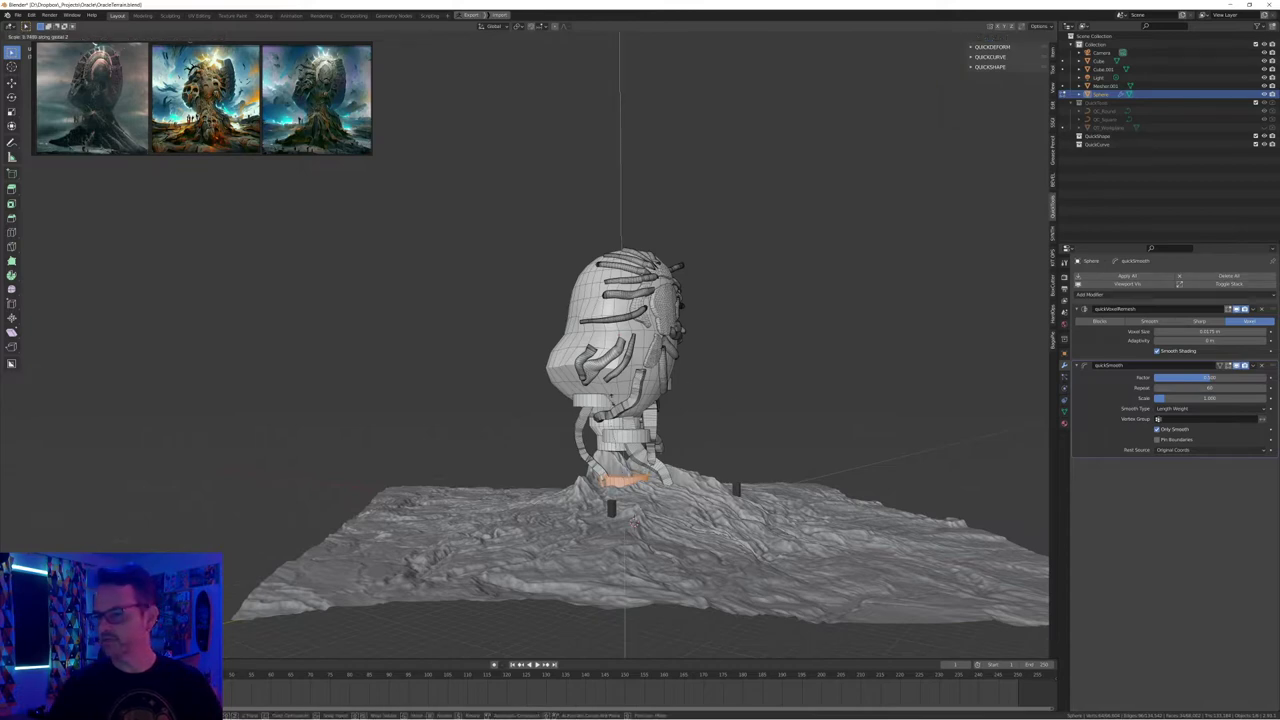
{"action": "left_click", "coordinate": [975, 475]}
{"action": "key", "text": "g"}
{"action": "left_click", "coordinate": [965, 470]}
{"action": "middle_click_drag", "start_coordinate": [965, 470], "coordinate": [865, 510]}
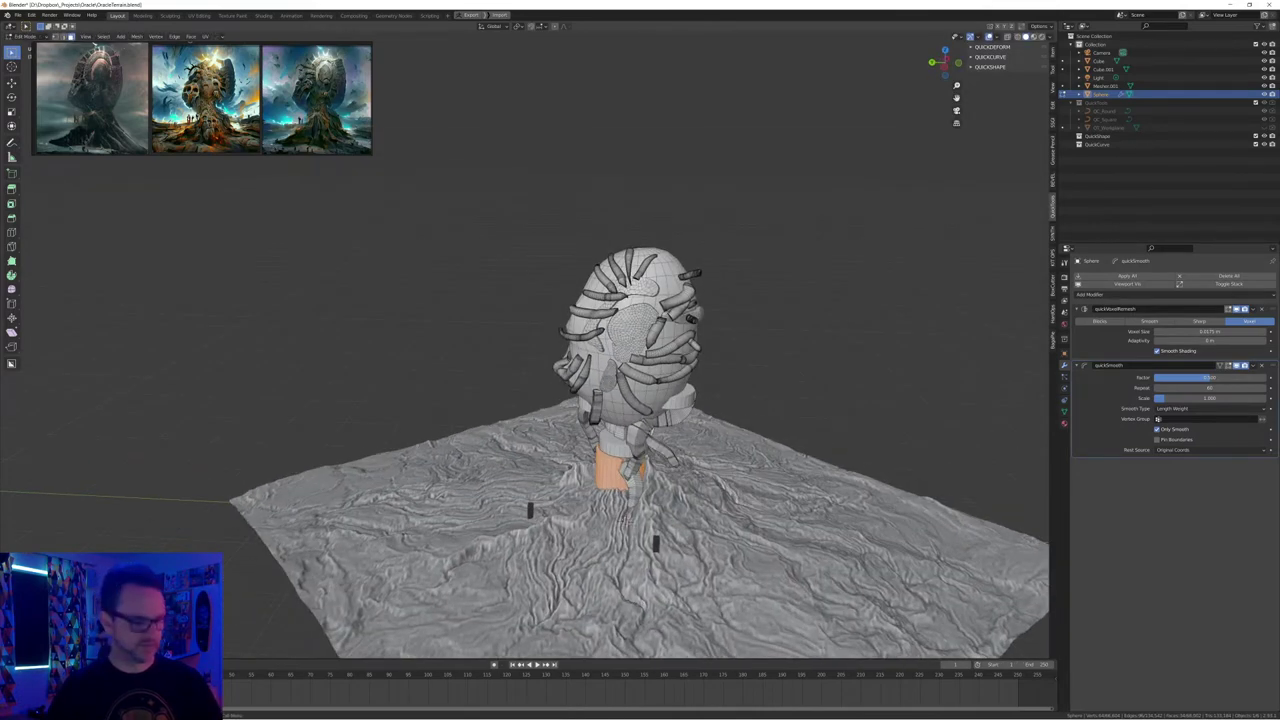
{"action": "key", "text": "g"}
{"action": "left_click", "coordinate": [865, 510]}
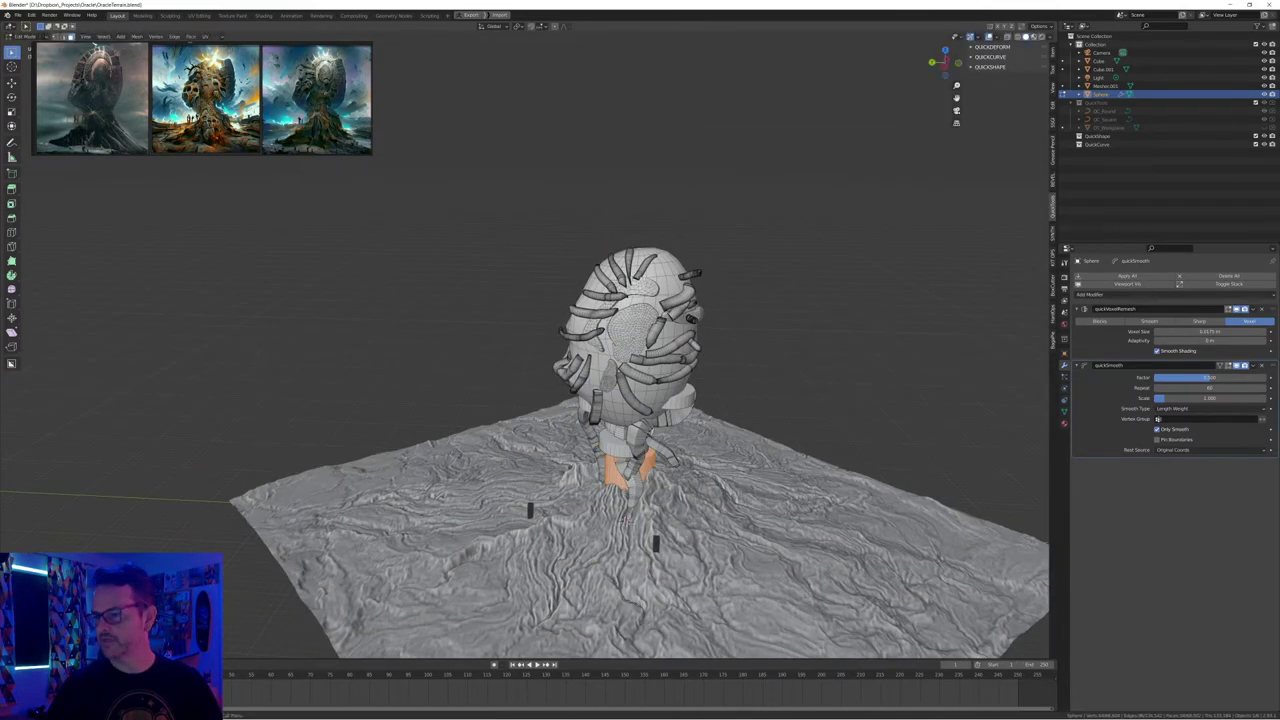
{"action": "middle_click_drag", "start_coordinate": [865, 510], "coordinate": [943, 501]}
Return to Object Mode, rotate the whole head sculpture slightly about the global Z axis, deselect it and save the file
{"action": "key", "text": "Tab"}
{"action": "key", "text": "r"}
{"action": "key", "text": "z"}
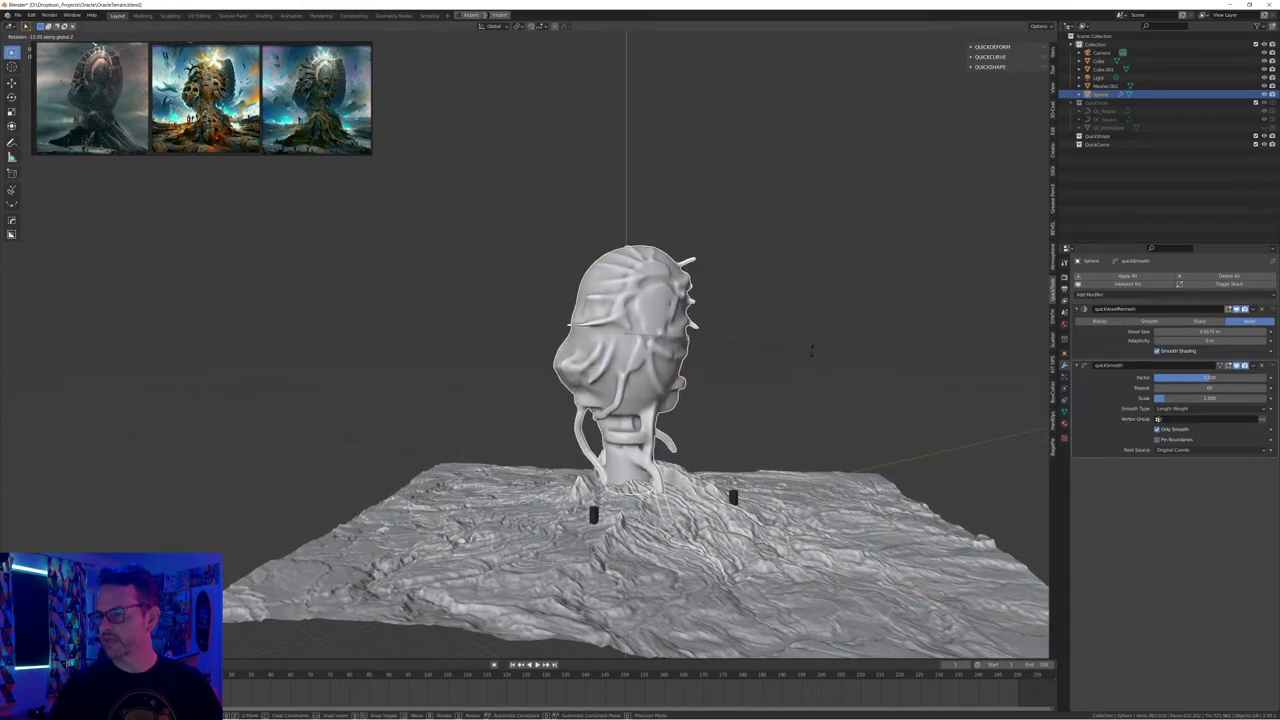
{"action": "left_click", "coordinate": [824, 344]}
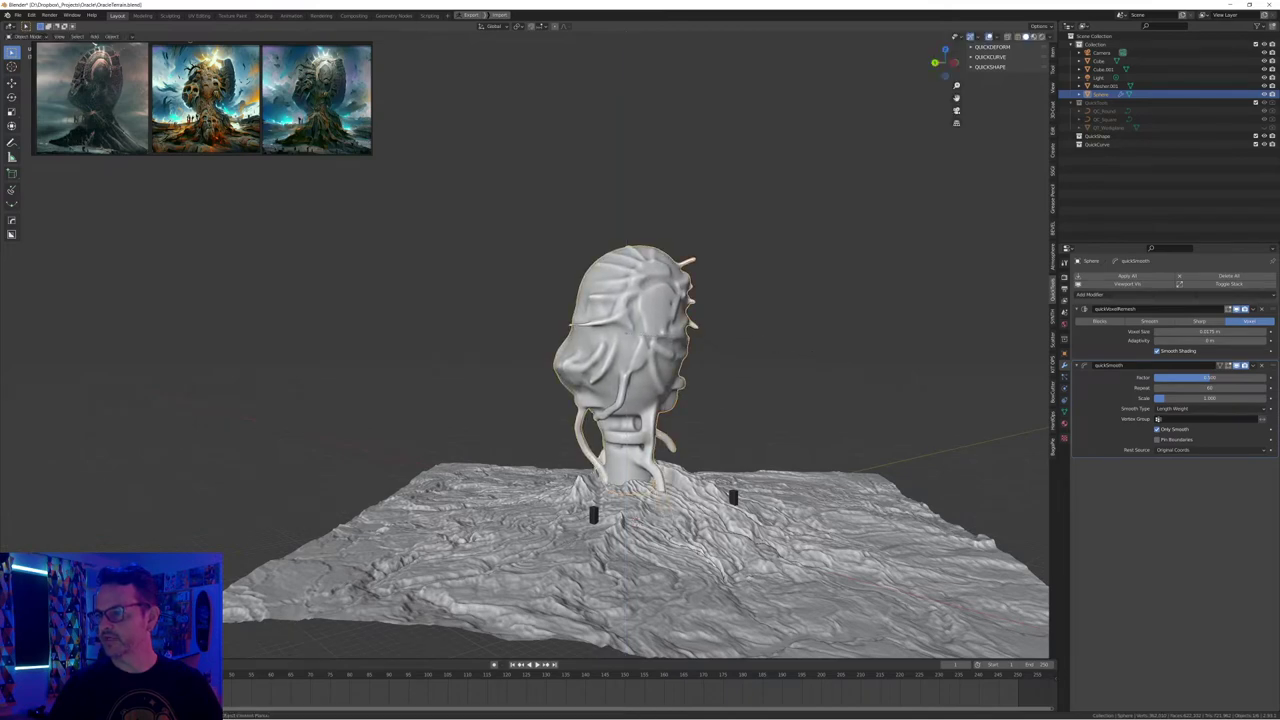
{"action": "mouse_move", "coordinate": [824, 344]}
{"action": "middle_mouse_down"}
{"action": "mouse_move", "coordinate": [866, 330]}
{"action": "mouse_move", "coordinate": [802, 349]}
{"action": "mouse_move", "coordinate": [822, 338]}
{"action": "middle_mouse_up"}
{"action": "left_click", "coordinate": [802, 349]}
{"action": "key", "text": "ctrl+s"}
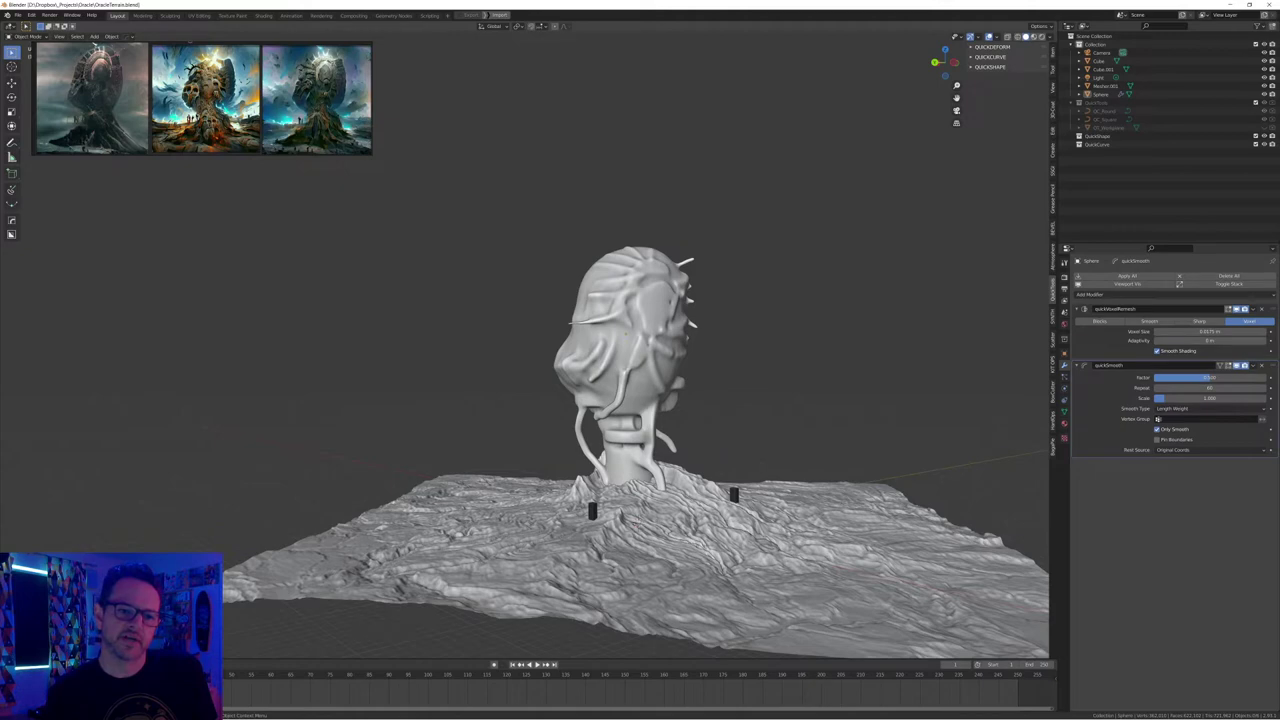
Select the head sculpture again and save the file
{"action": "mouse_move", "coordinate": [640, 400]}
{"action": "middle_mouse_down"}
{"action": "mouse_move", "coordinate": [648, 422]}
{"action": "mouse_move", "coordinate": [602, 453]}
{"action": "mouse_move", "coordinate": [573, 408]}
{"action": "mouse_move", "coordinate": [573, 355]}
{"action": "mouse_move", "coordinate": [608, 356]}
{"action": "mouse_move", "coordinate": [590, 357]}
{"action": "middle_mouse_up"}
{"action": "left_click", "coordinate": [582, 310]}
{"action": "middle_click_drag", "start_coordinate": [580, 308], "coordinate": [571, 319]}
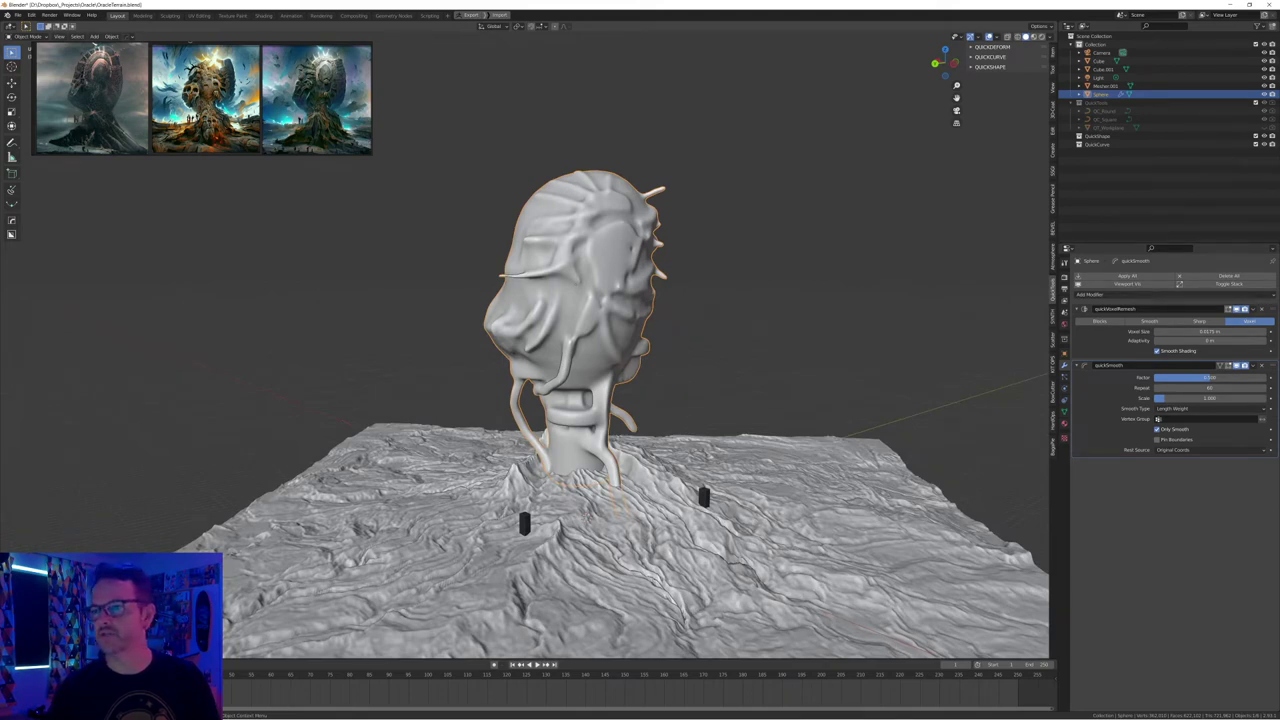
{"action": "key", "text": "ctrl+s"}
{"action": "mouse_move", "coordinate": [580, 511]}
{"action": "middle_mouse_down"}
{"action": "mouse_move", "coordinate": [560, 518]}
{"action": "mouse_move", "coordinate": [588, 516]}
{"action": "middle_mouse_up"}
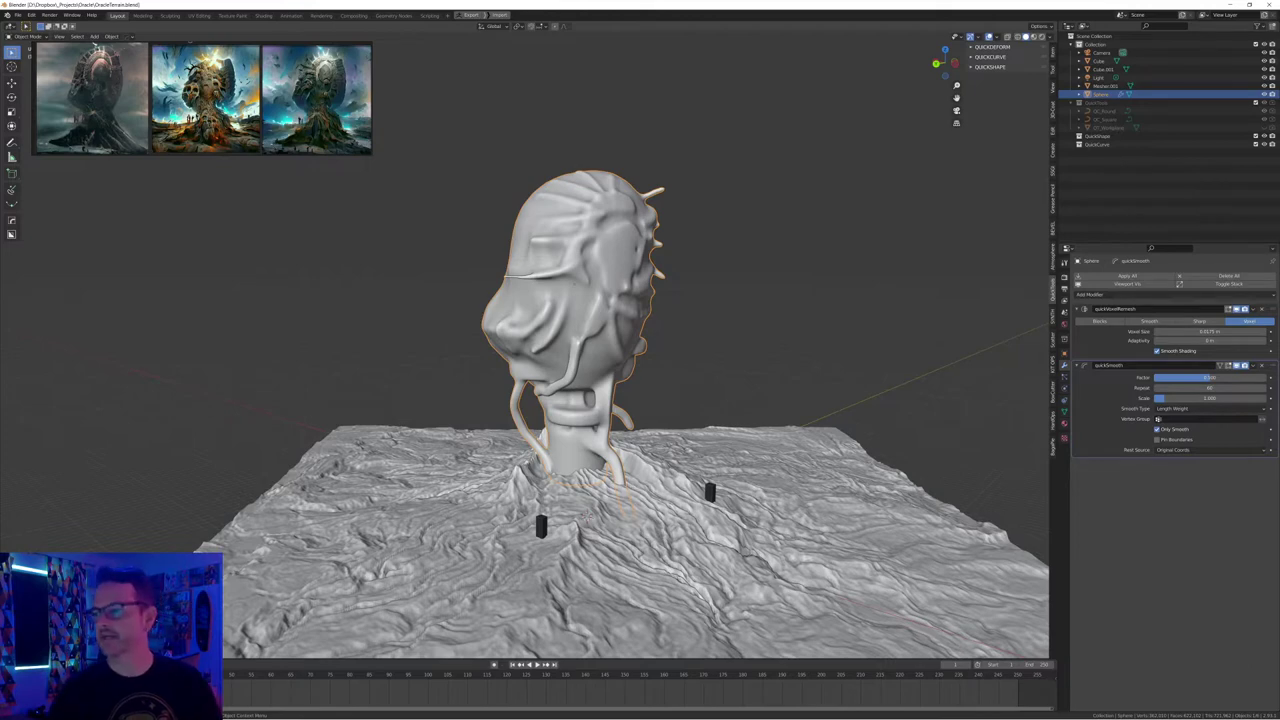
Duplicate the head sculpture, offset the copy beside the original and rotate it about the global Z axis
{"action": "middle_click_drag", "start_coordinate": [580, 400], "coordinate": [625, 391]}
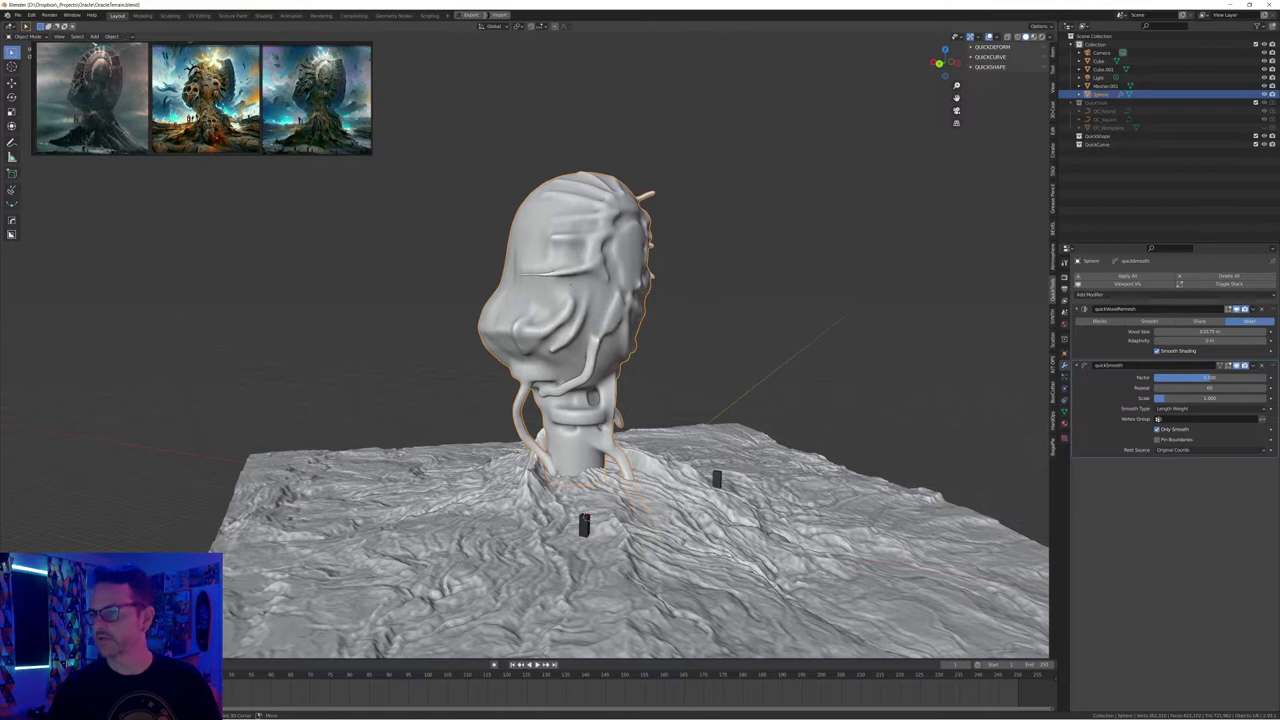
{"action": "key", "text": "shift+d"}
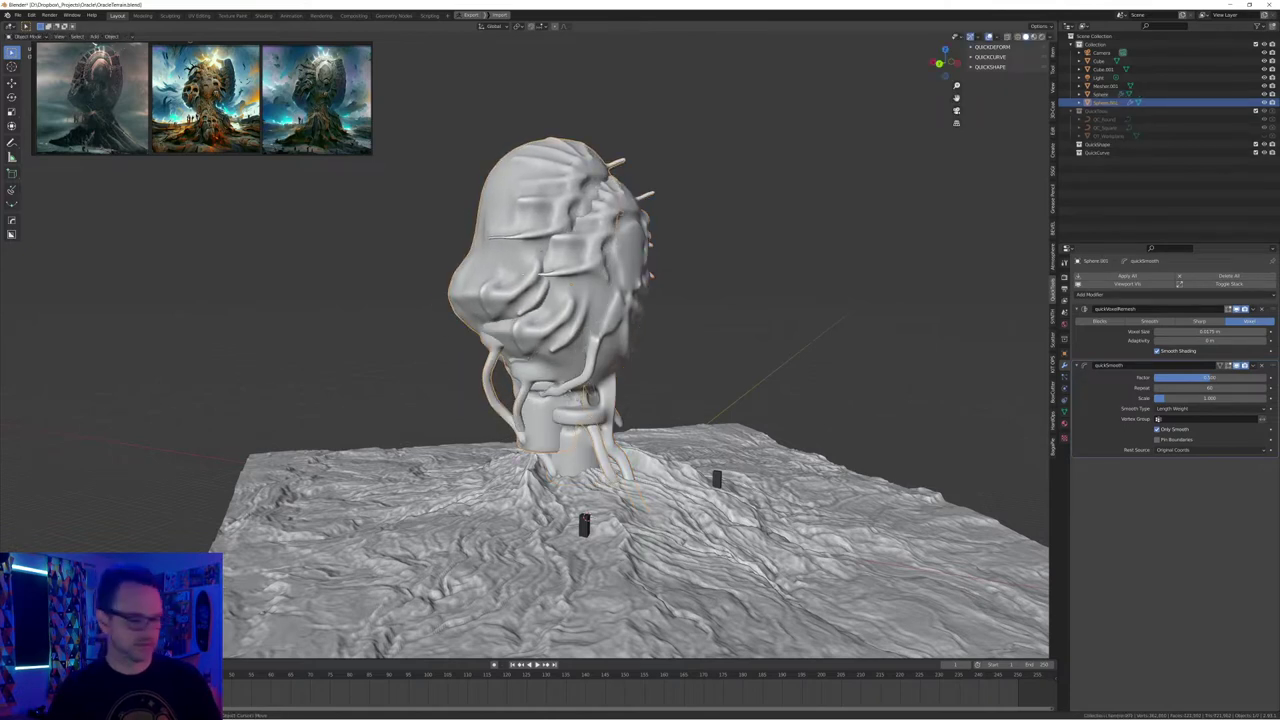
{"action": "key", "text": "r"}
{"action": "key", "text": "z"}
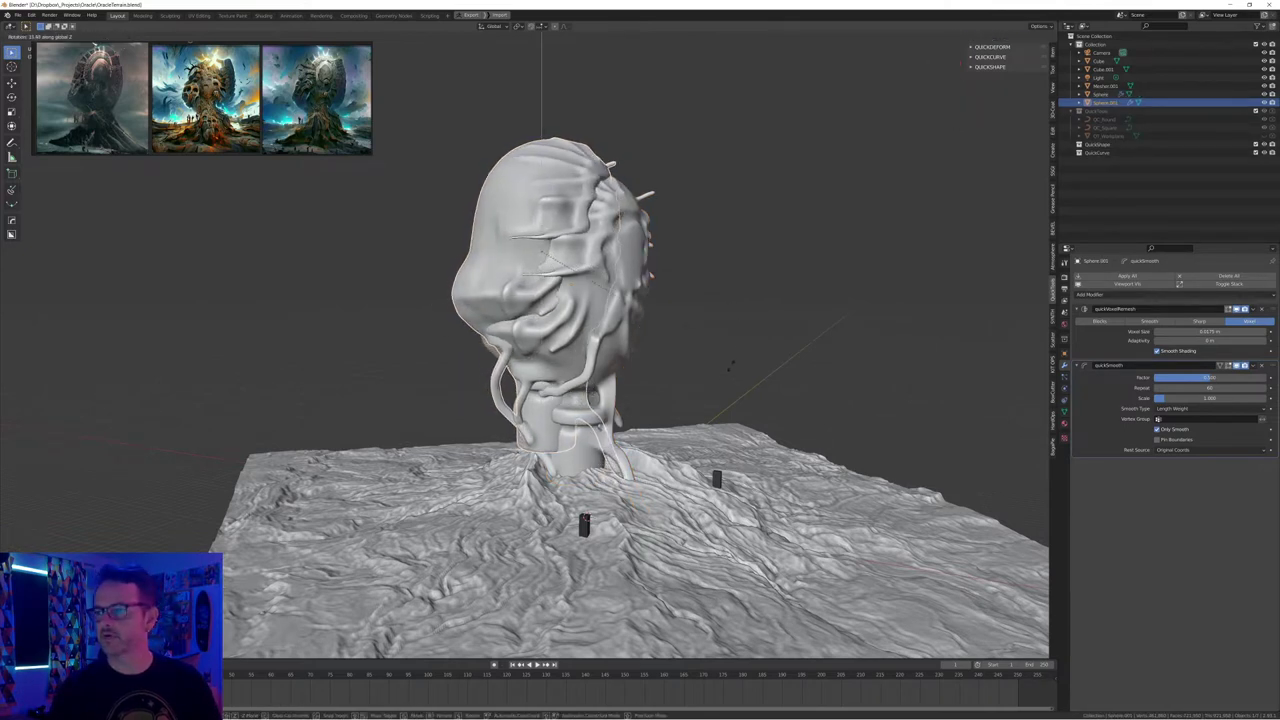
{"action": "left_click", "coordinate": [745, 390]}
Reposition the duplicated head so that it overlaps the original above the terrain peak
{"action": "key", "text": "g"}
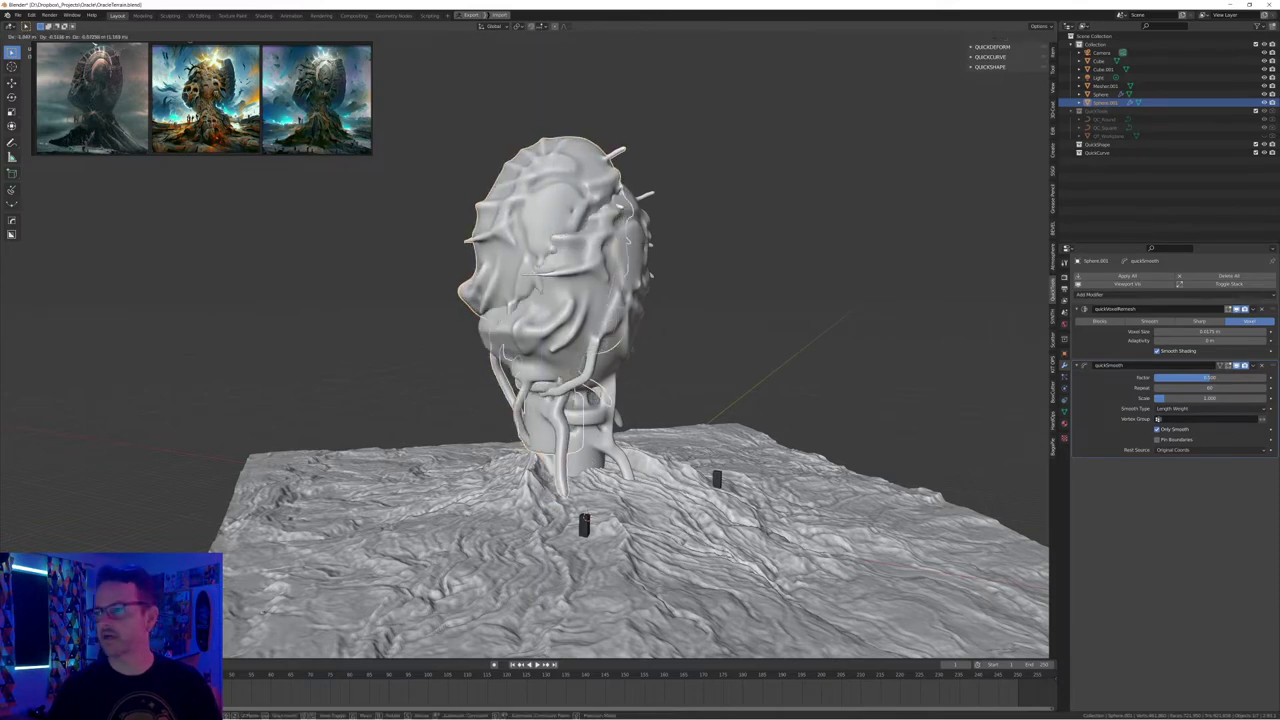
{"action": "left_click", "coordinate": [765, 398]}
{"action": "middle_click_drag", "start_coordinate": [765, 398], "coordinate": [831, 428]}
{"action": "key", "text": "s"}
{"action": "key", "text": "shift+z"}
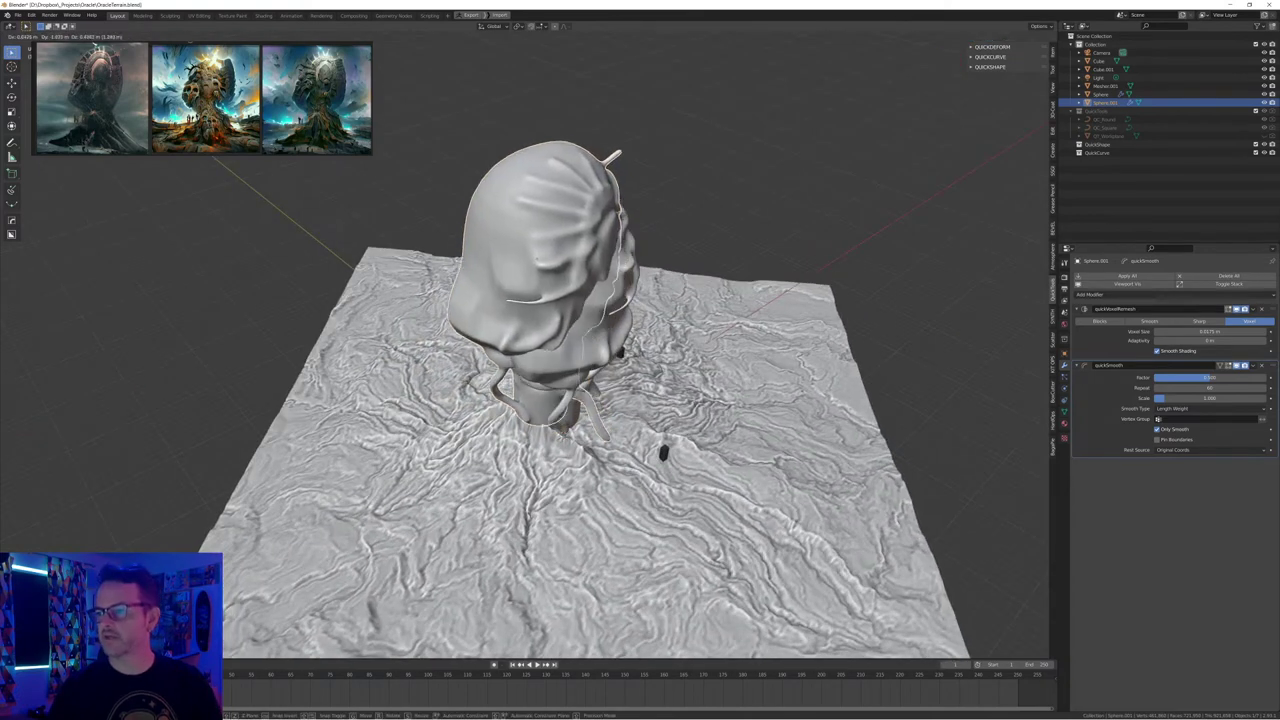
{"action": "left_click", "coordinate": [602, 302]}
Select both head sculptures with the original as the active object and join them into one
{"action": "middle_click_drag", "start_coordinate": [602, 302], "coordinate": [537, 250]}
{"action": "left_click", "coordinate": [548, 272], "text": "shift"}
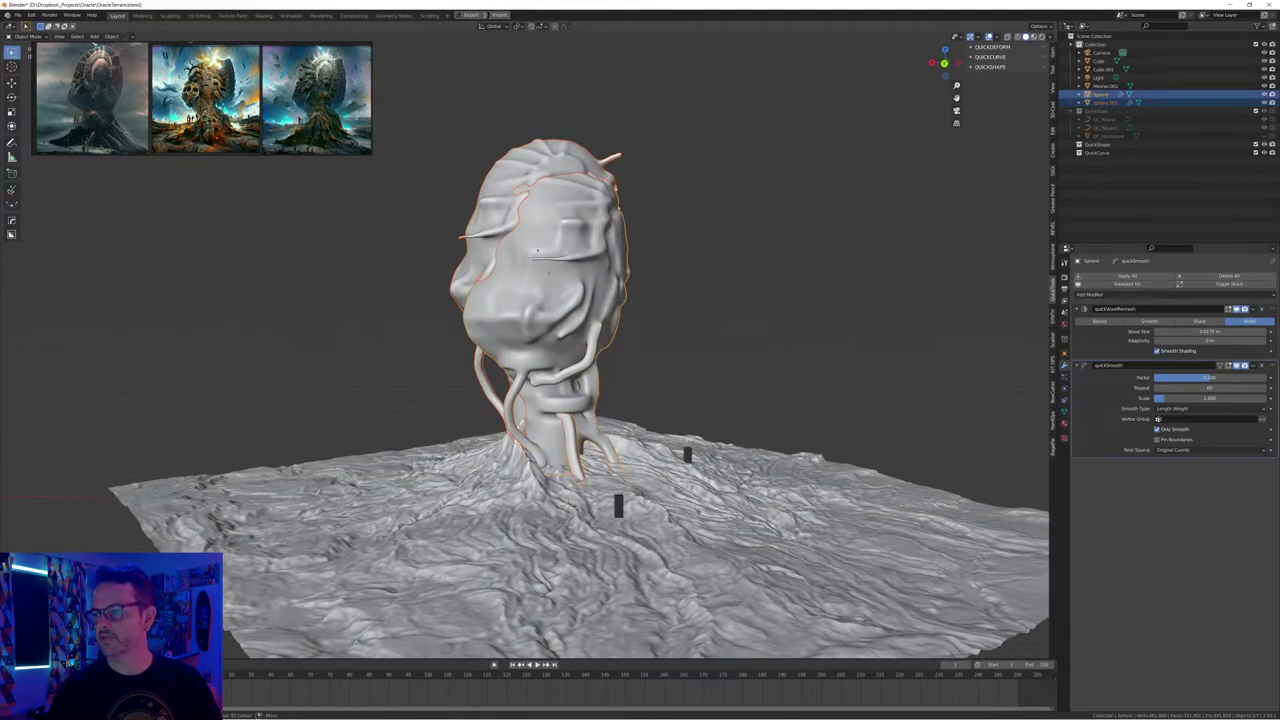
{"action": "left_click", "coordinate": [621, 240]}
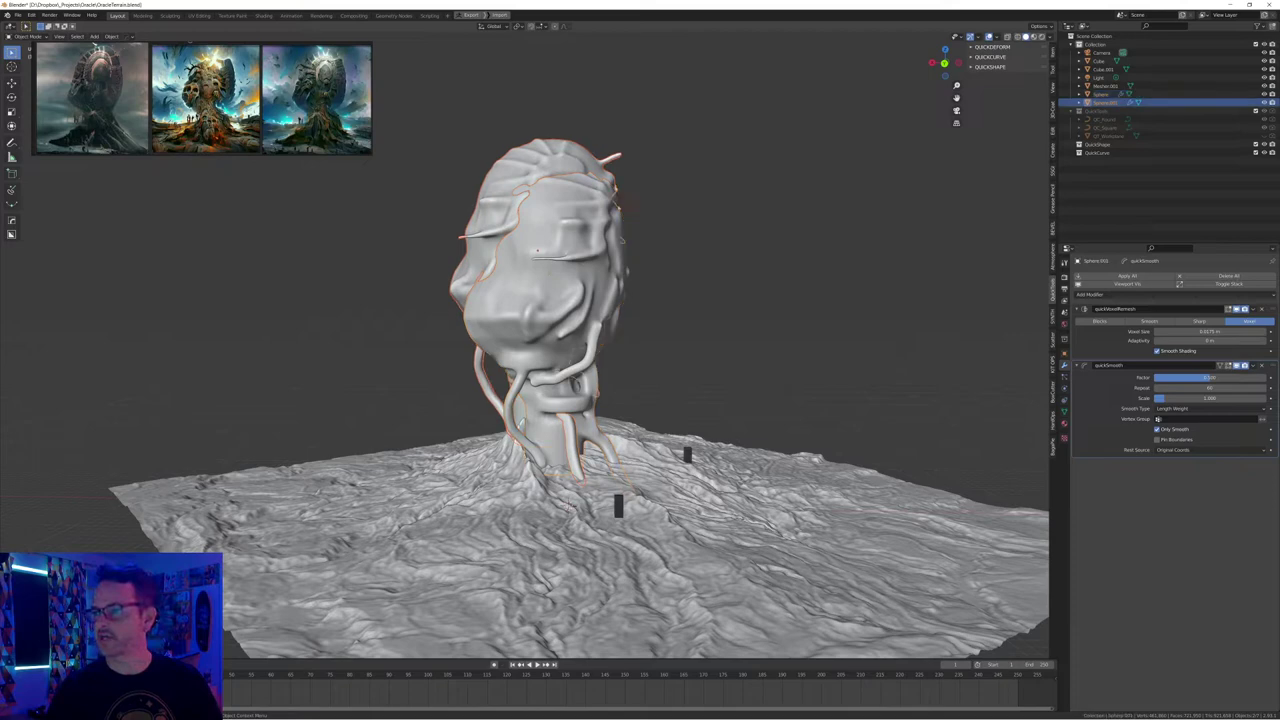
{"action": "left_click", "coordinate": [1101, 94], "text": "ctrl"}
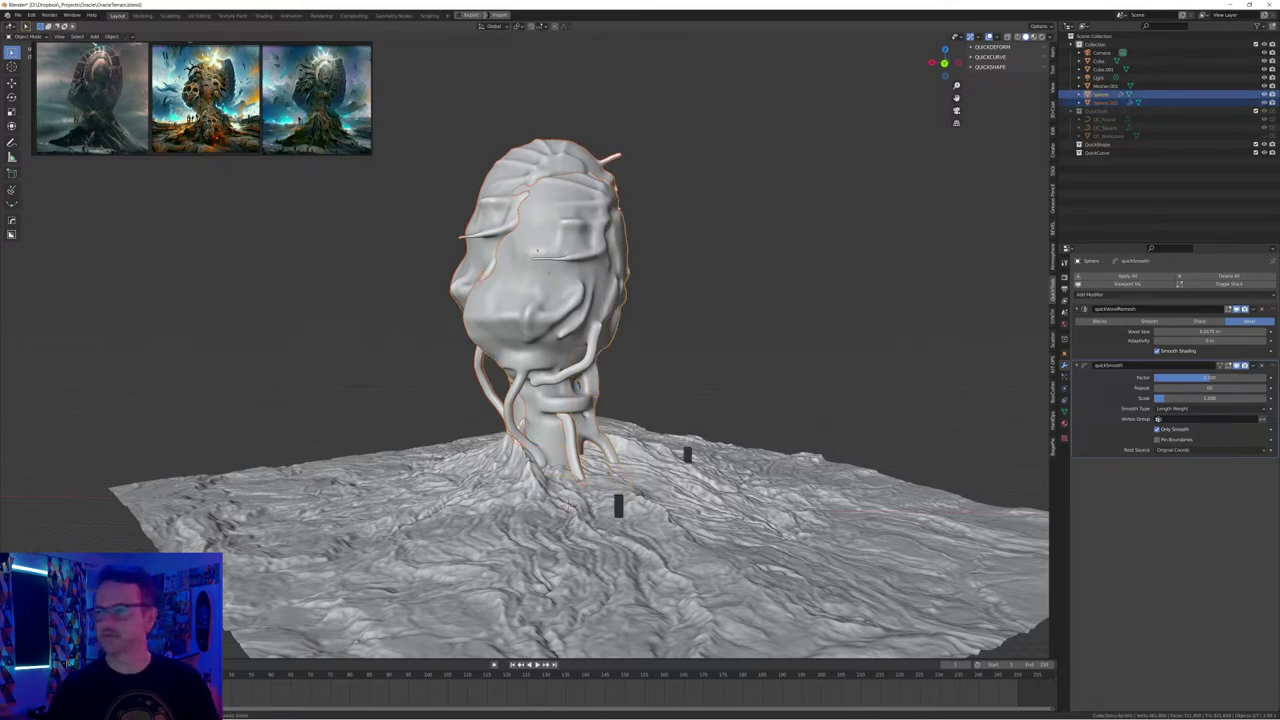
{"action": "key", "text": "ctrl+j"}
Rotate the joined head sculpture about the global Z axis to try different facings on the terrain
{"action": "mouse_move", "coordinate": [620, 340]}
{"action": "middle_mouse_down"}
{"action": "mouse_move", "coordinate": [705, 312]}
{"action": "mouse_move", "coordinate": [712, 342]}
{"action": "mouse_move", "coordinate": [617, 340]}
{"action": "mouse_move", "coordinate": [562, 368]}
{"action": "mouse_move", "coordinate": [668, 366]}
{"action": "mouse_move", "coordinate": [696, 344]}
{"action": "mouse_move", "coordinate": [598, 382]}
{"action": "mouse_move", "coordinate": [536, 386]}
{"action": "mouse_move", "coordinate": [645, 346]}
{"action": "mouse_move", "coordinate": [693, 358]}
{"action": "mouse_move", "coordinate": [615, 374]}
{"action": "mouse_move", "coordinate": [640, 376]}
{"action": "mouse_move", "coordinate": [696, 344]}
{"action": "mouse_move", "coordinate": [618, 348]}
{"action": "middle_mouse_up"}
{"action": "key", "text": "alt+a"}
{"action": "left_click", "coordinate": [604, 298]}
{"action": "key", "text": "r"}
{"action": "key", "text": "z"}
{"action": "left_click", "coordinate": [664, 292]}
{"action": "left_click", "coordinate": [666, 290]}
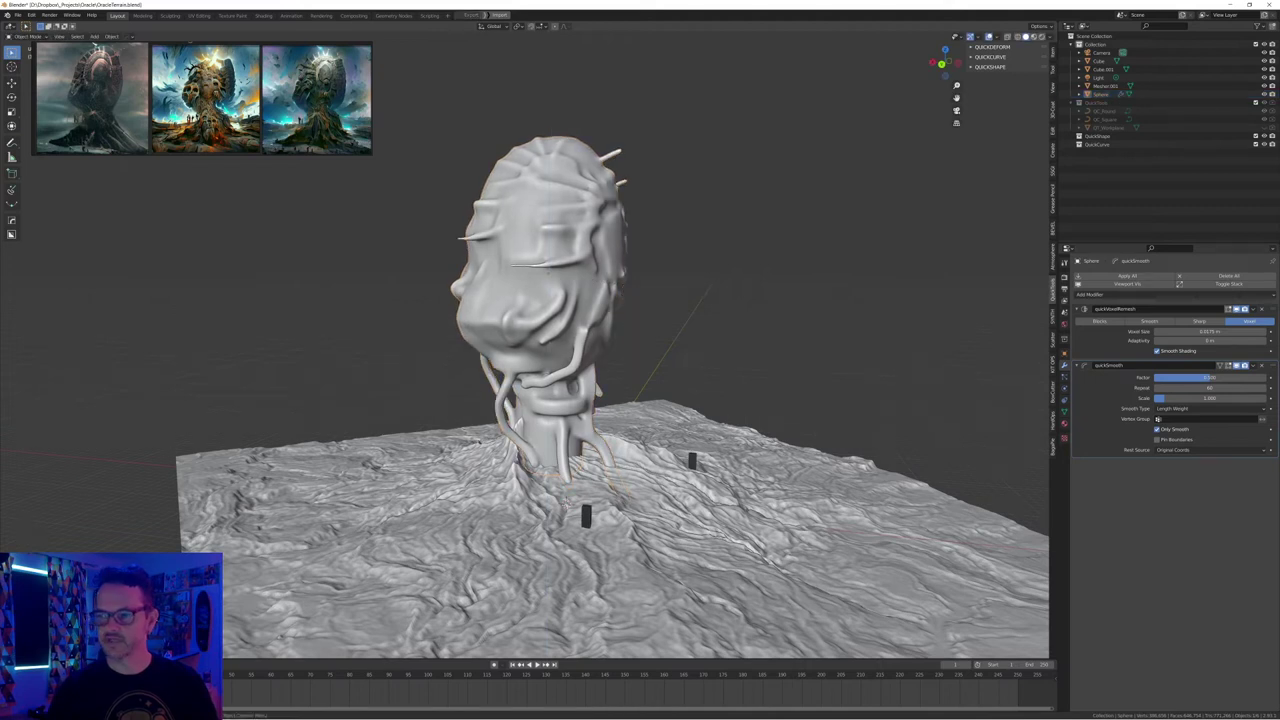
{"action": "left_click", "coordinate": [598, 290]}
{"action": "key", "text": "r"}
{"action": "key", "text": "z"}
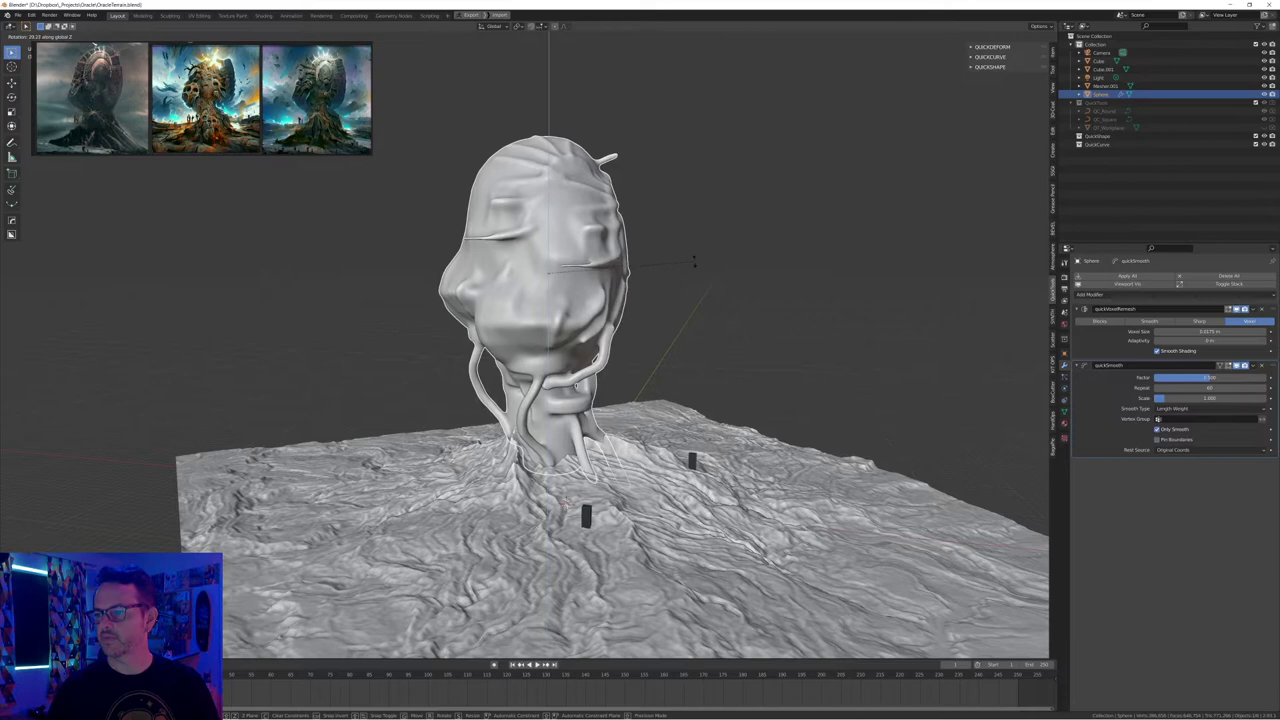
{"action": "left_click", "coordinate": [694, 250]}
Switch to Photoshop, circle the humanoid figure concepts on the Oracle mood board with a magenta stroke and undo it
{"action": "key", "text": "alt+Tab"}
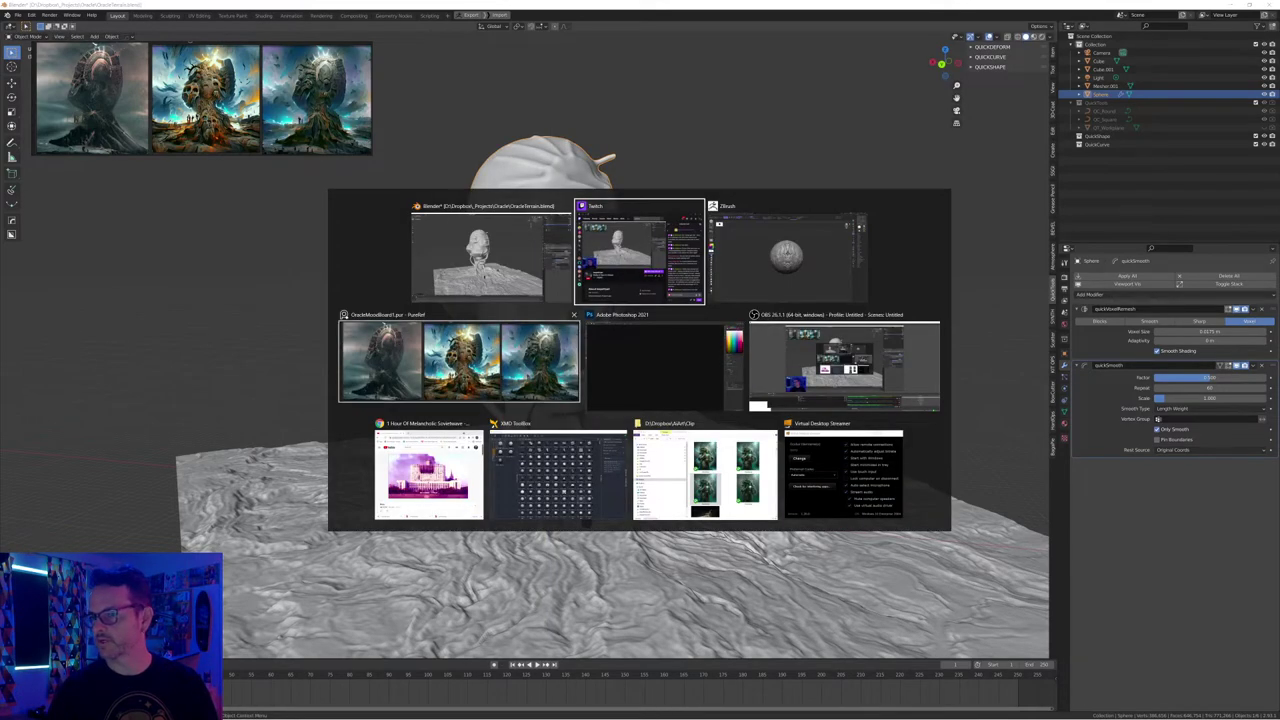
{"action": "left_click", "coordinate": [646, 382]}
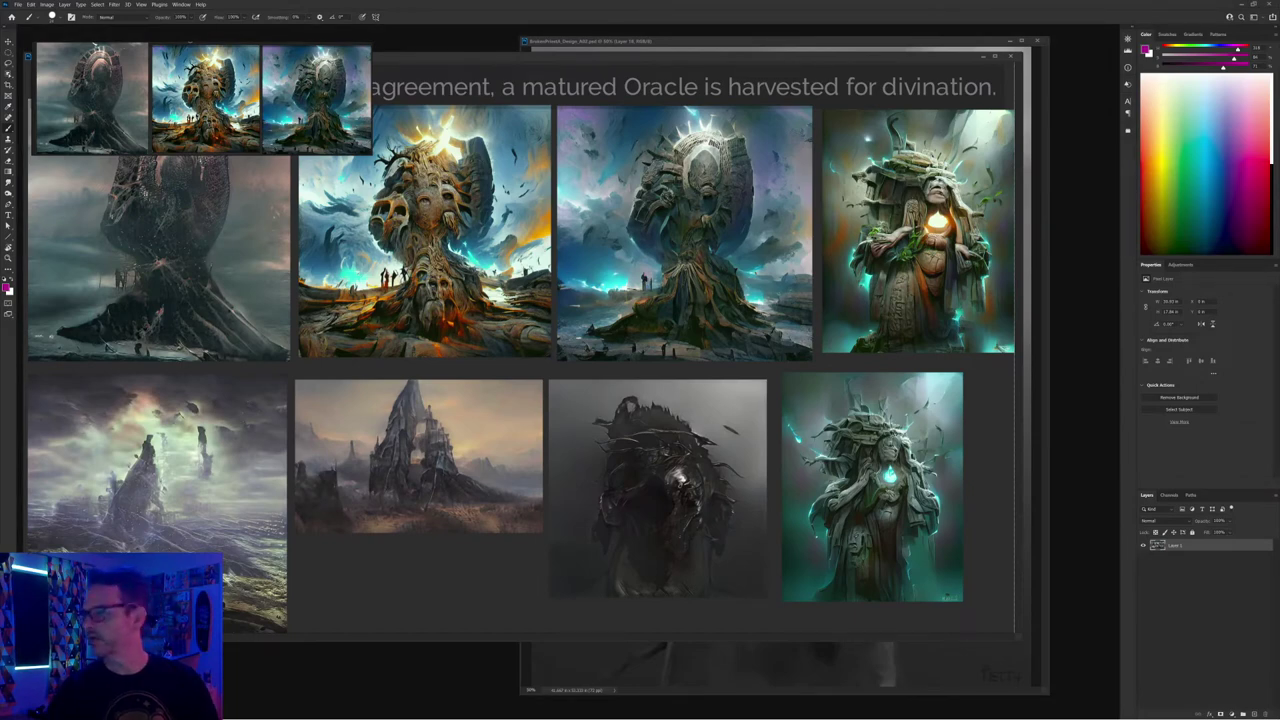
{"action": "mouse_move", "coordinate": [895, 130]}
{"action": "left_mouse_down"}
{"action": "mouse_move", "coordinate": [858, 350]}
{"action": "mouse_move", "coordinate": [630, 380]}
{"action": "mouse_move", "coordinate": [918, 626]}
{"action": "mouse_move", "coordinate": [1008, 195]}
{"action": "mouse_move", "coordinate": [940, 162]}
{"action": "left_mouse_up"}
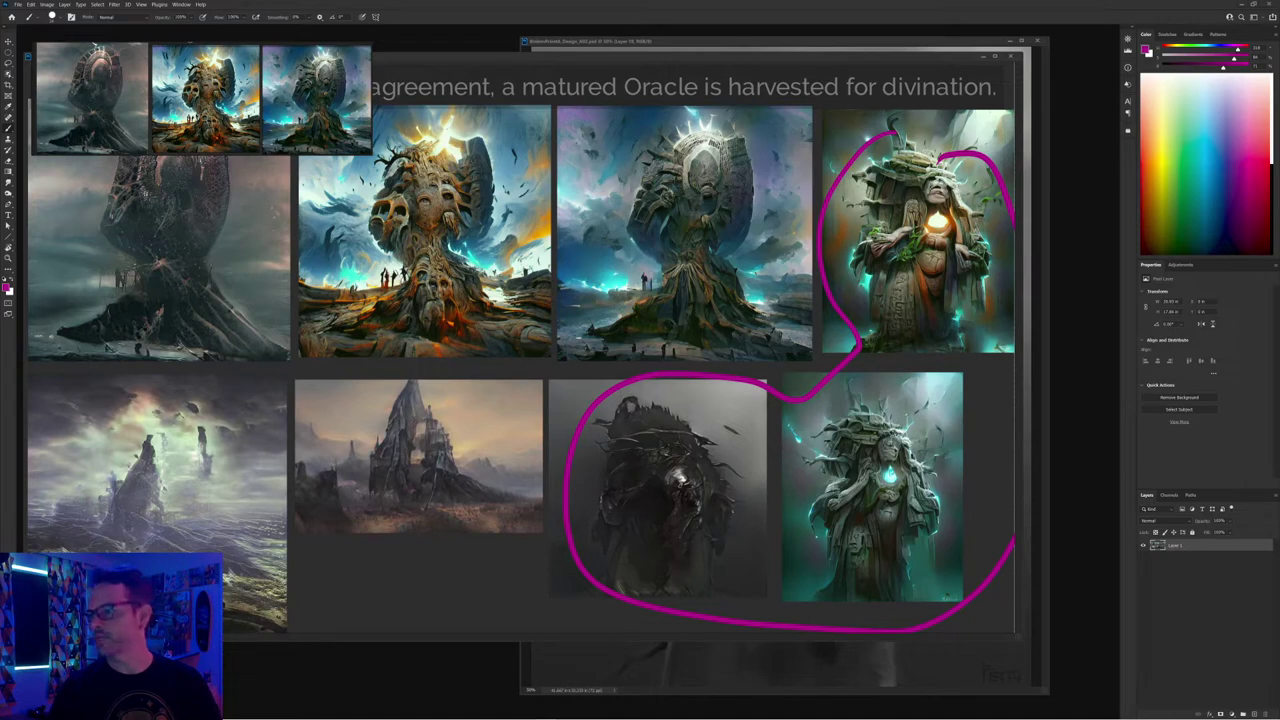
{"action": "key", "text": "ctrl+z"}
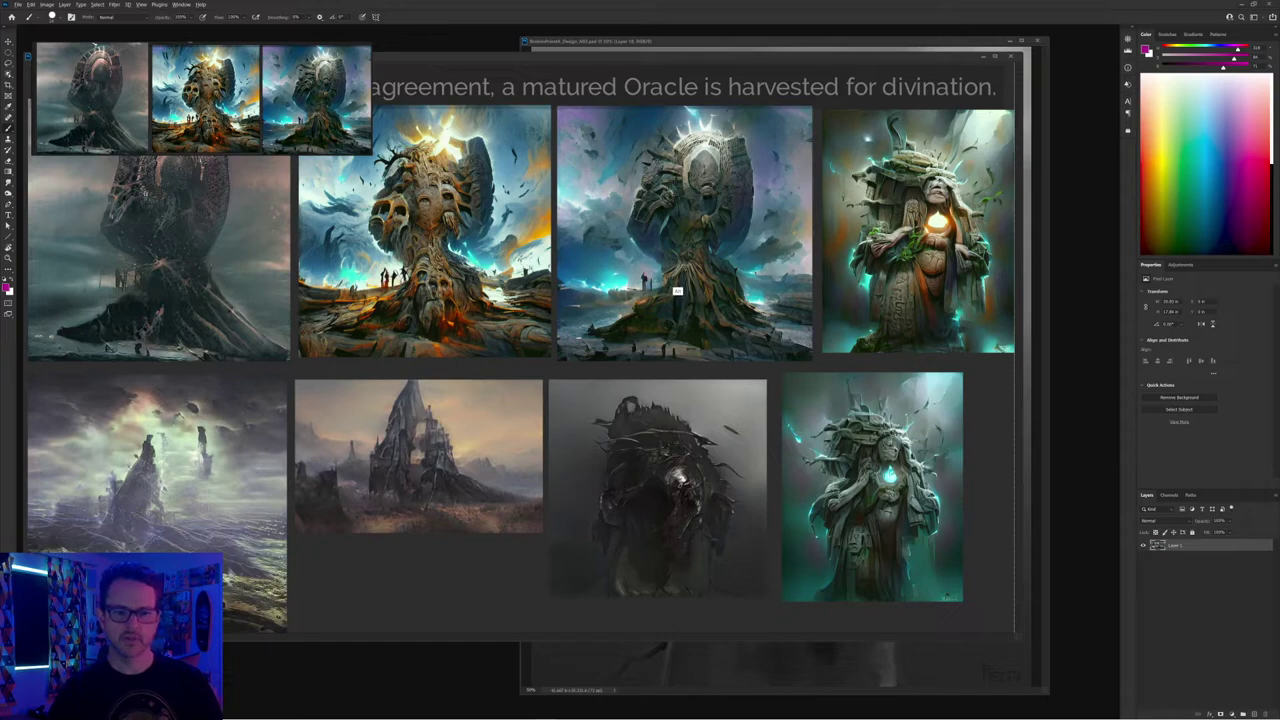
Switch back to Blender and push the selected faces on the back of the head's mesh inward with proportional editing
{"action": "key", "text": "alt+Tab"}
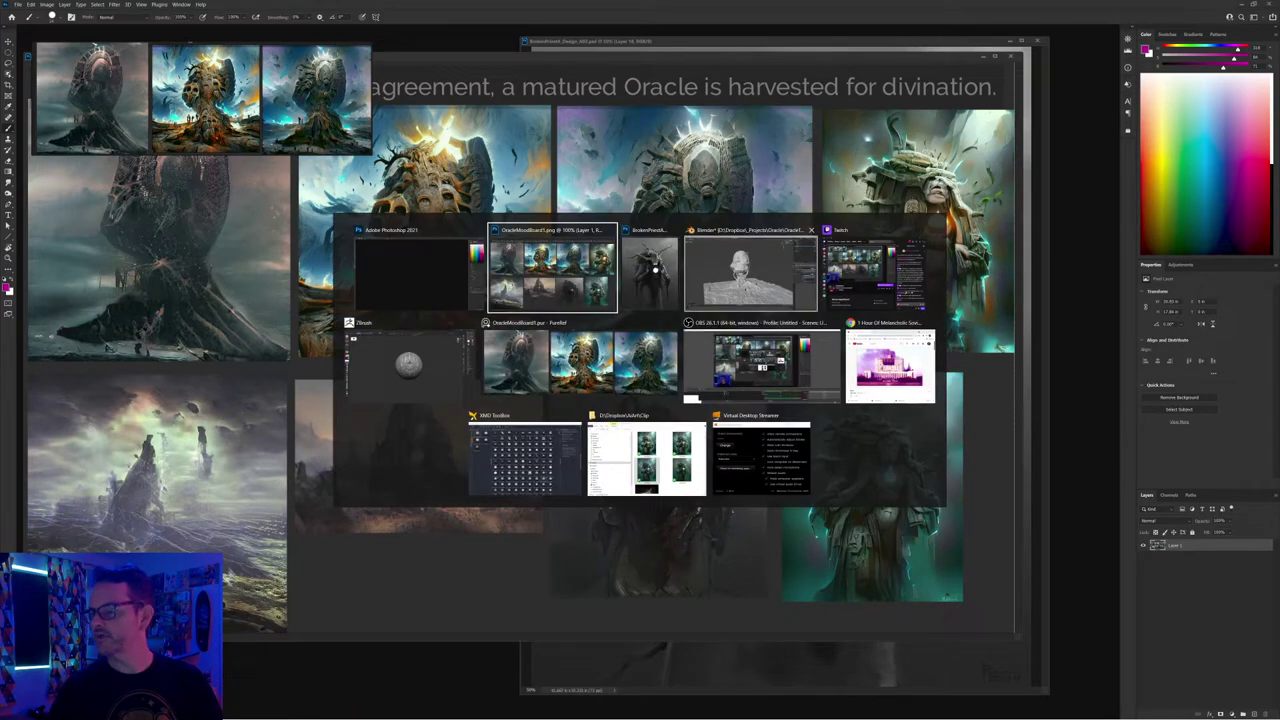
{"action": "left_click", "coordinate": [745, 272]}
{"action": "middle_click_drag", "start_coordinate": [640, 360], "coordinate": [702, 366]}
{"action": "key", "text": "Tab"}
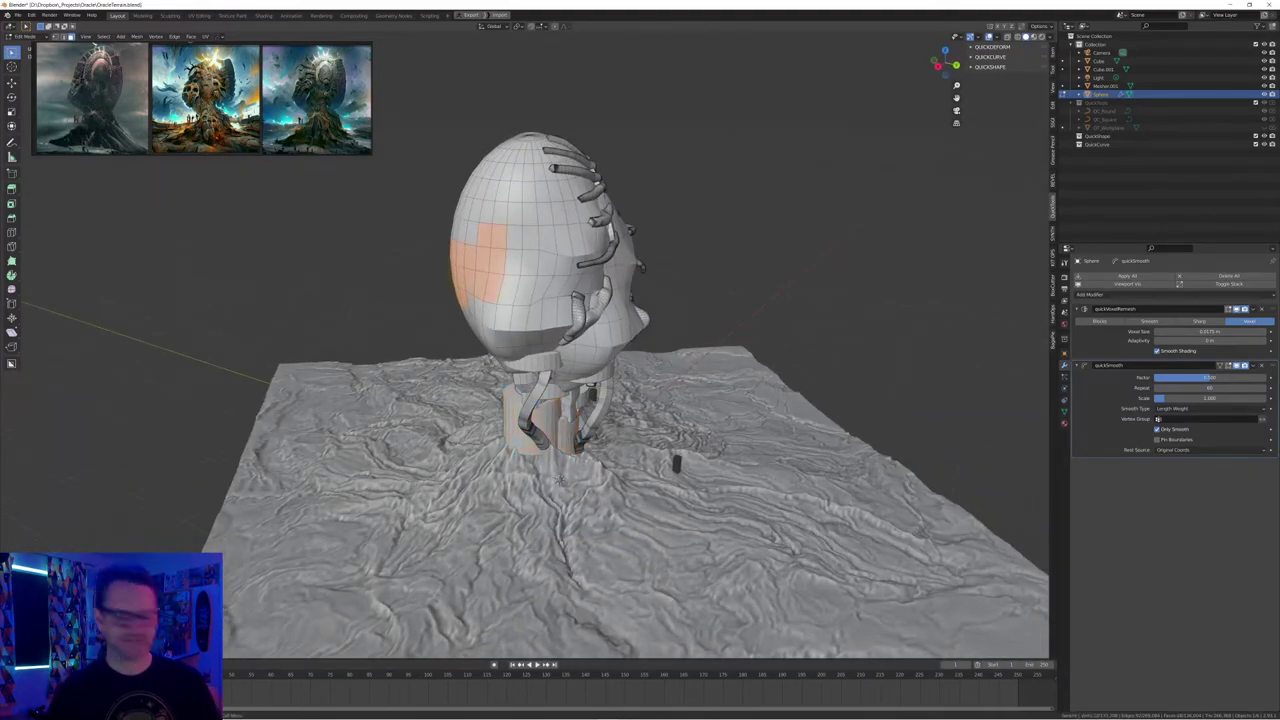
{"action": "key", "text": "g"}
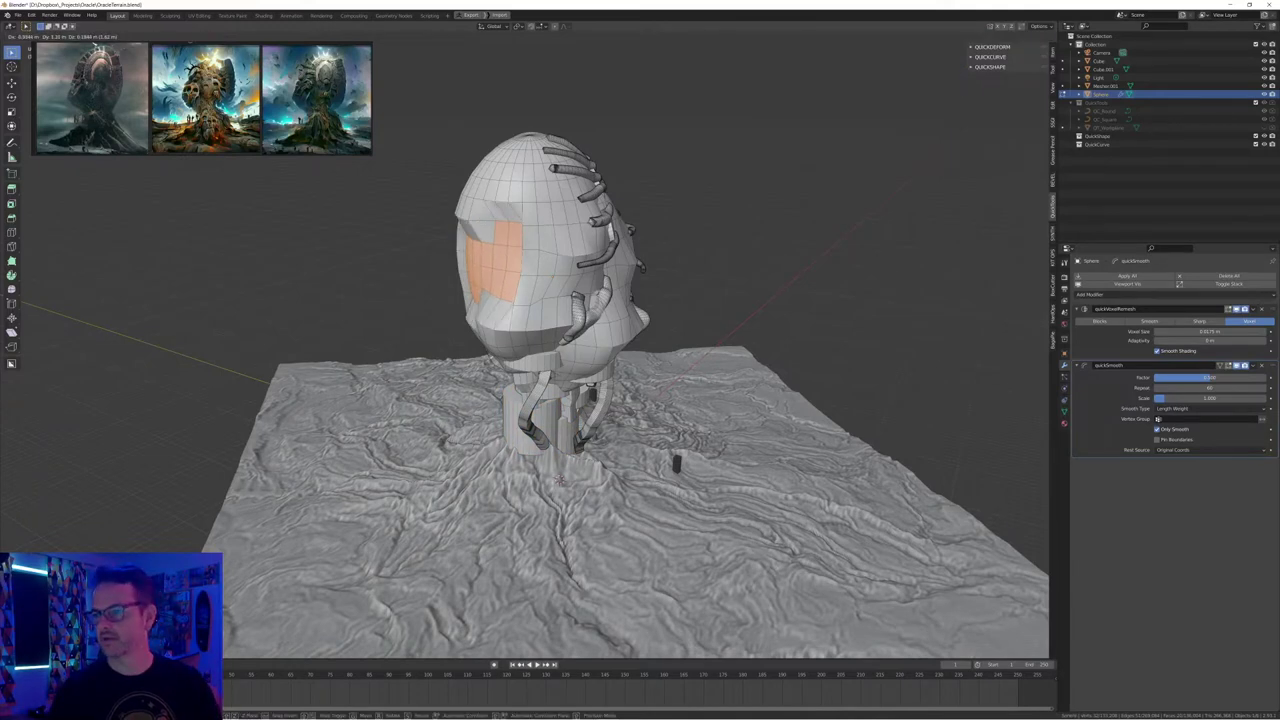
{"action": "key", "text": "Return"}
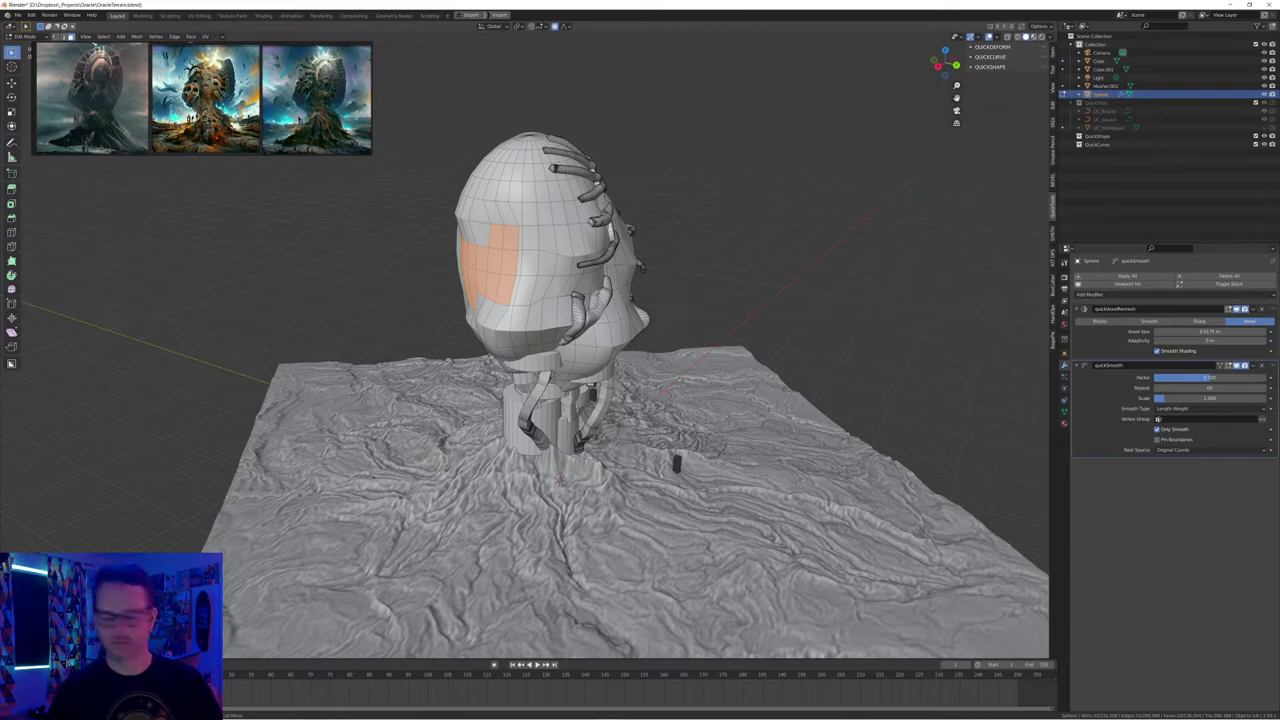
{"action": "key", "text": "g"}
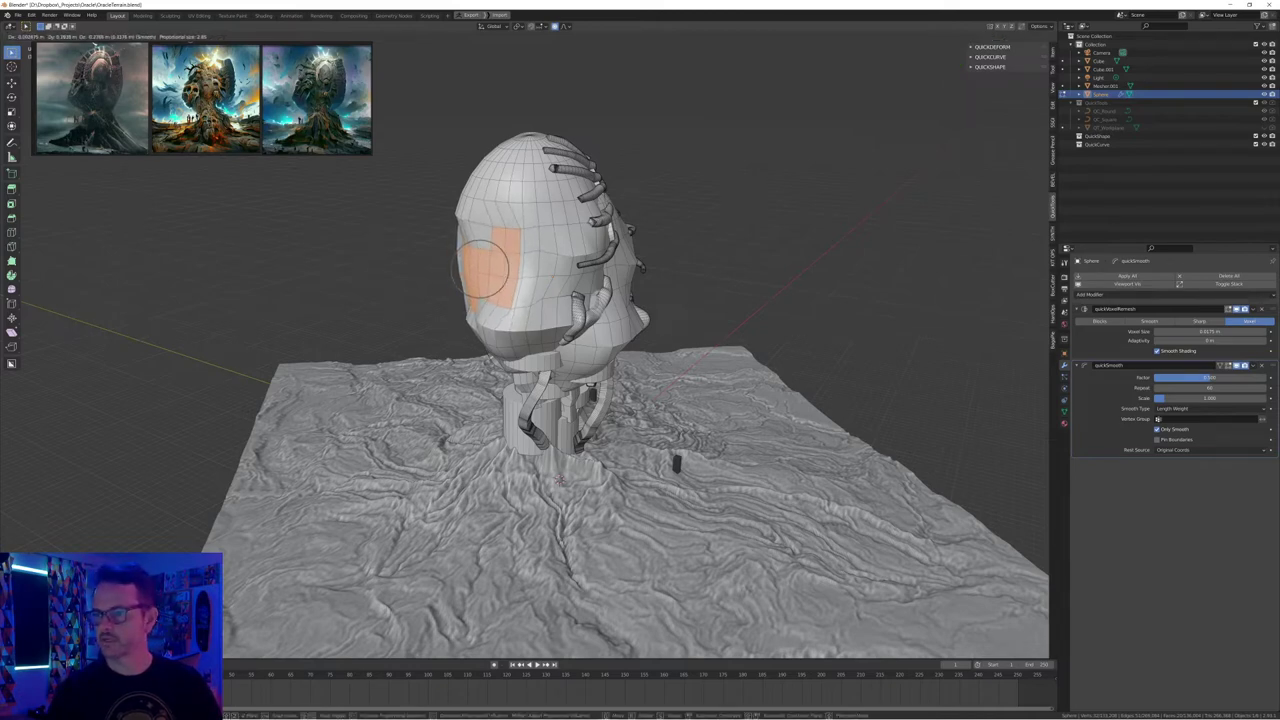
{"action": "key", "text": "Return"}
Return to Object Mode, clear the selection and select the head sculpture again
{"action": "middle_click_drag", "start_coordinate": [640, 345], "coordinate": [562, 318]}
{"action": "key", "text": "Tab"}
{"action": "middle_click_drag", "start_coordinate": [640, 320], "coordinate": [577, 290]}
{"action": "key", "text": "alt+a"}
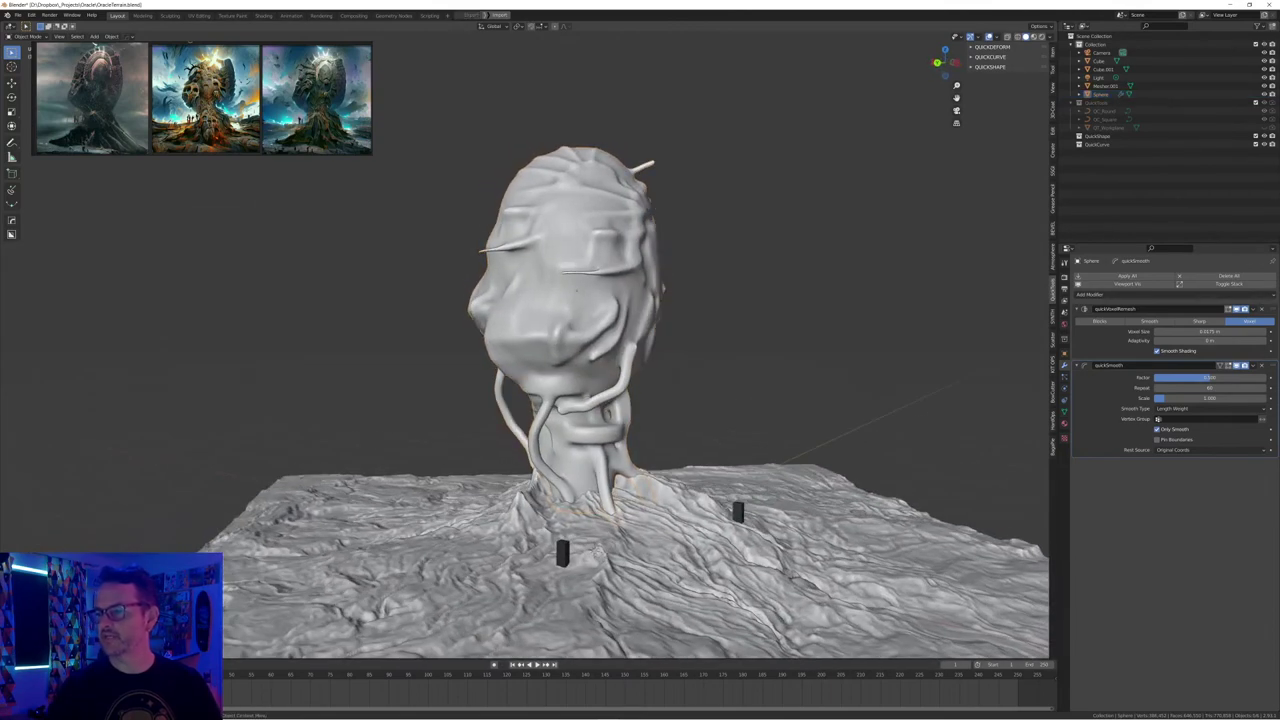
{"action": "left_click", "coordinate": [577, 290]}
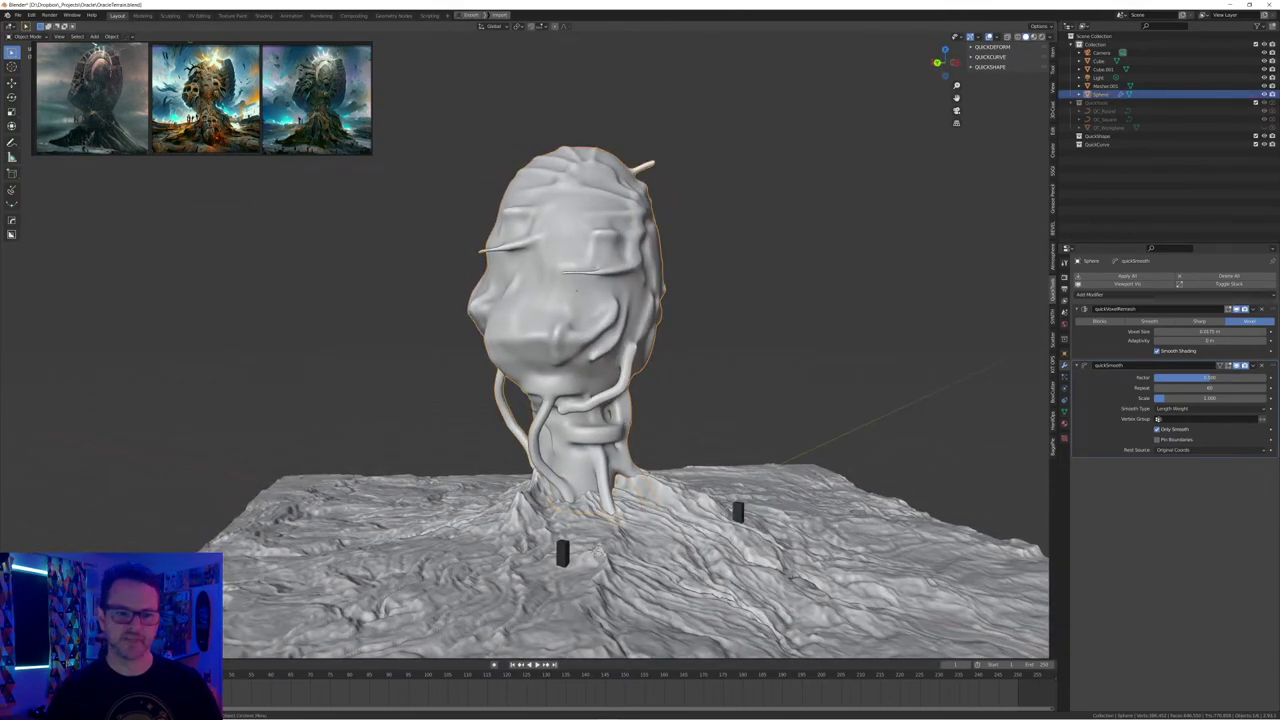
{"action": "mouse_move", "coordinate": [577, 290]}
{"action": "middle_mouse_down"}
{"action": "mouse_move", "coordinate": [598, 297]}
{"action": "mouse_move", "coordinate": [532, 299]}
{"action": "mouse_move", "coordinate": [587, 289]}
{"action": "mouse_move", "coordinate": [576, 296]}
{"action": "middle_mouse_up"}
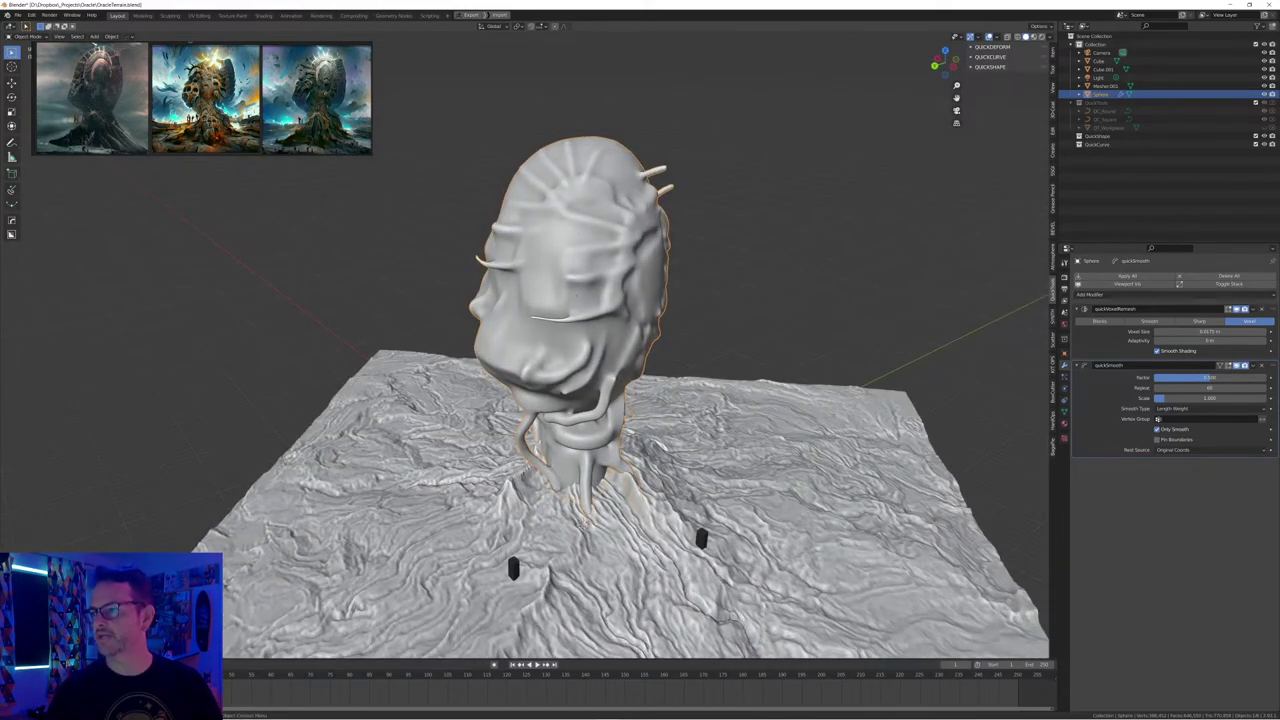
Select the whole linked spike near the crown in the head's mesh, duplicate it and place the copy farther forward
{"action": "key", "text": "Tab"}
{"action": "left_click_drag", "start_coordinate": [654, 154], "coordinate": [676, 176]}
{"action": "key", "text": "ctrl+l"}
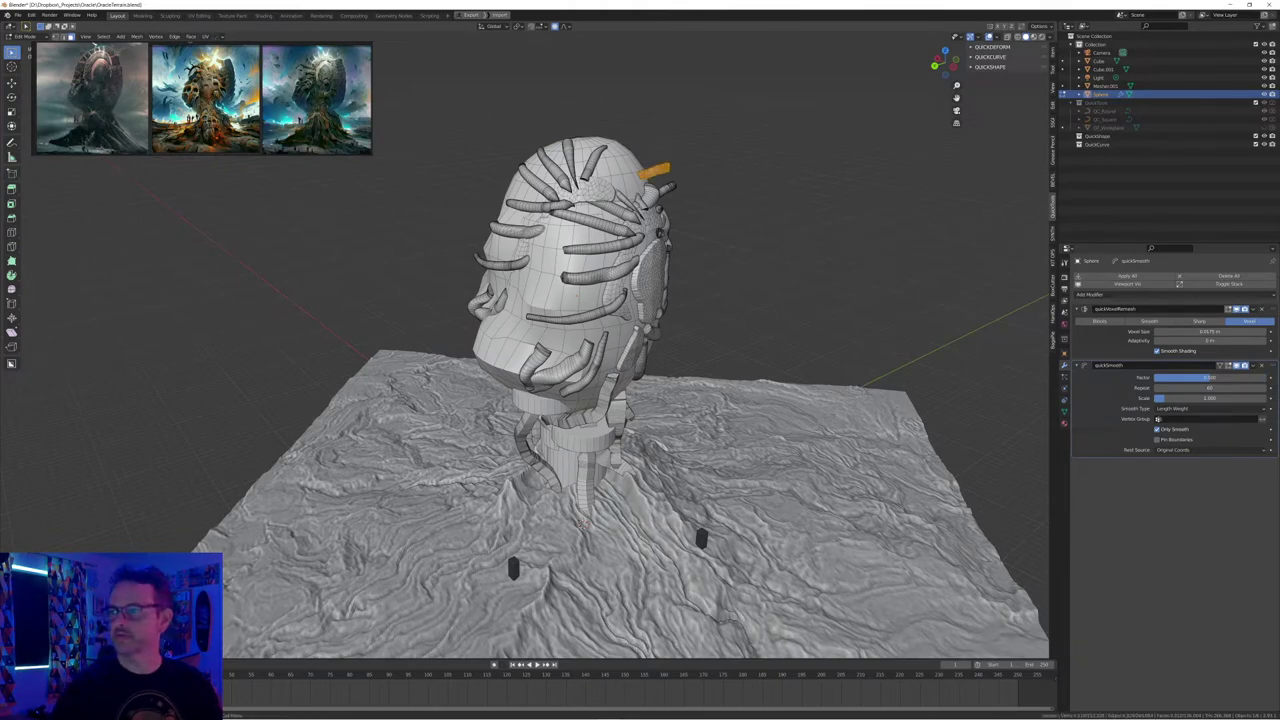
{"action": "middle_click_drag", "start_coordinate": [676, 176], "coordinate": [594, 232]}
{"action": "middle_click_drag", "start_coordinate": [587, 338], "coordinate": [583, 340]}
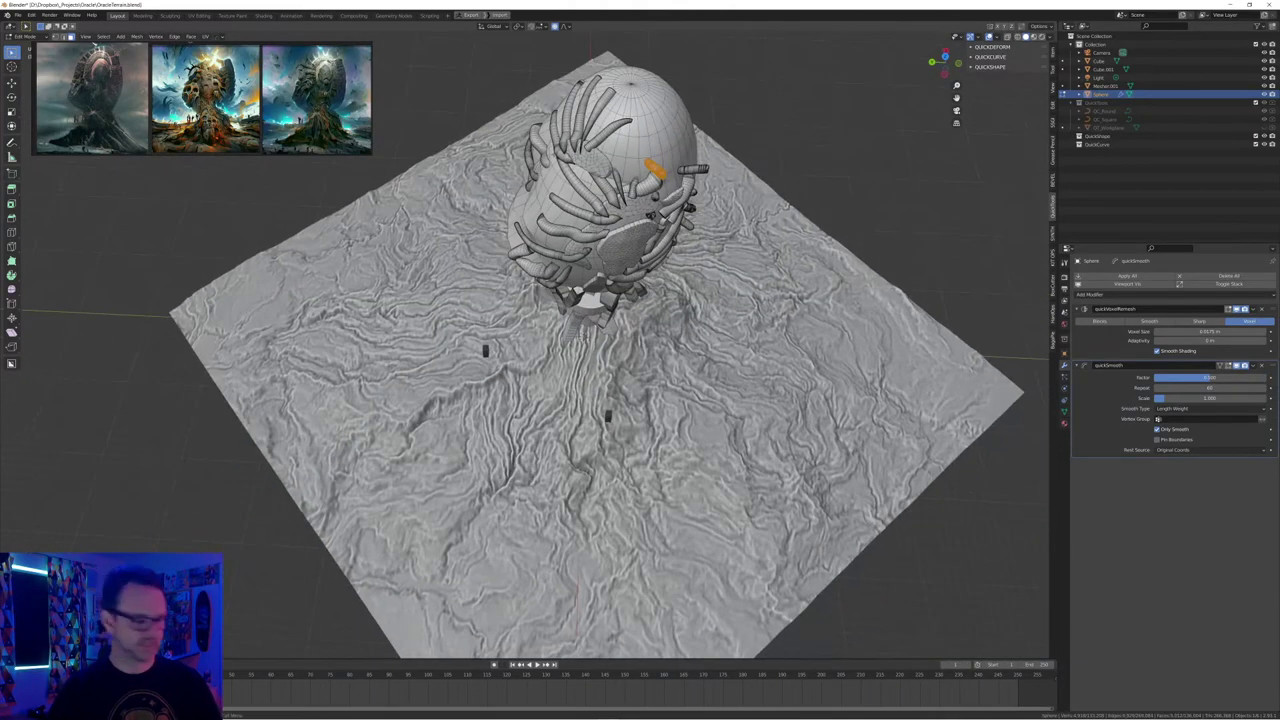
{"action": "key", "text": "g"}
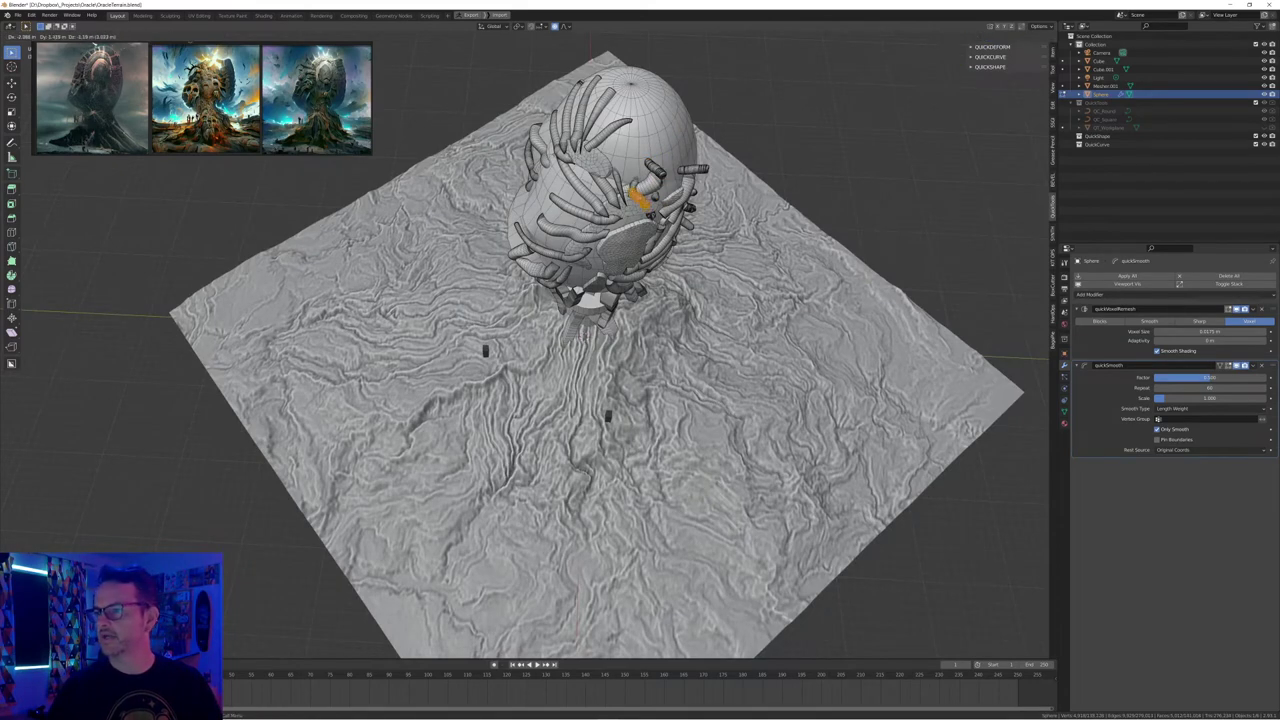
{"action": "left_click", "coordinate": [583, 336]}
{"action": "middle_click_drag", "start_coordinate": [583, 336], "coordinate": [640, 232]}
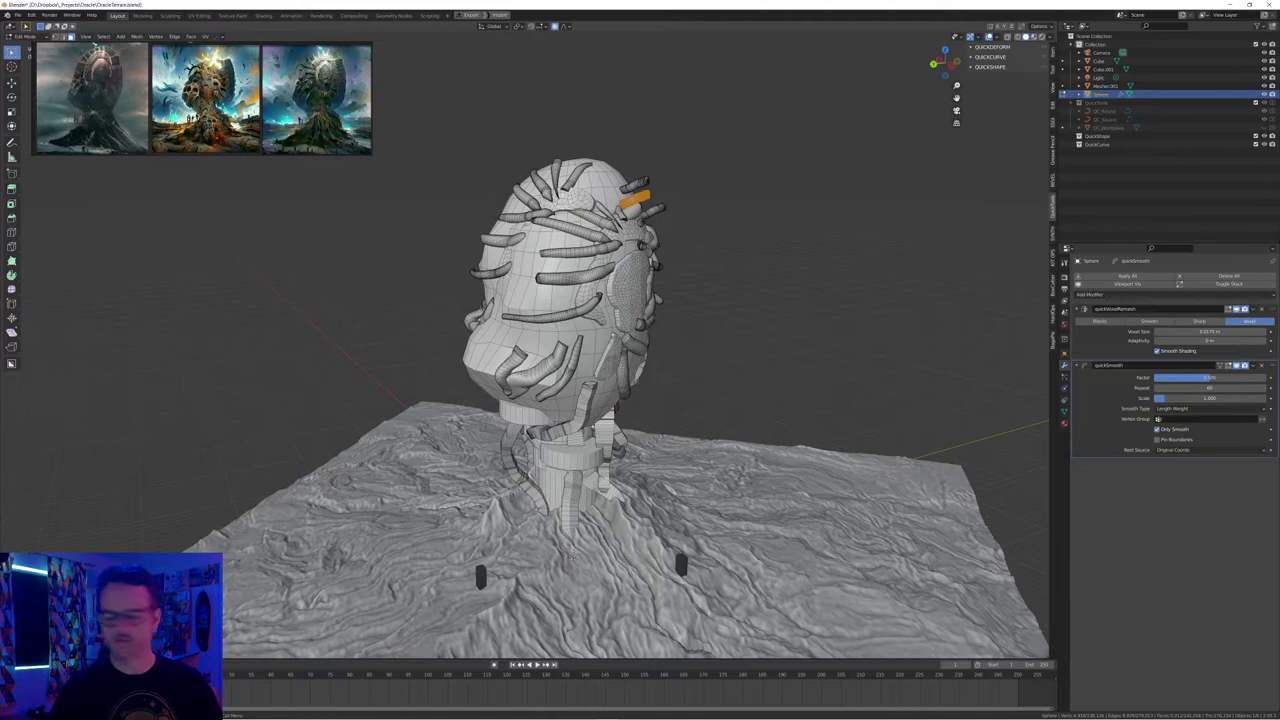
{"action": "key", "text": "g"}
{"action": "key", "text": "g"}
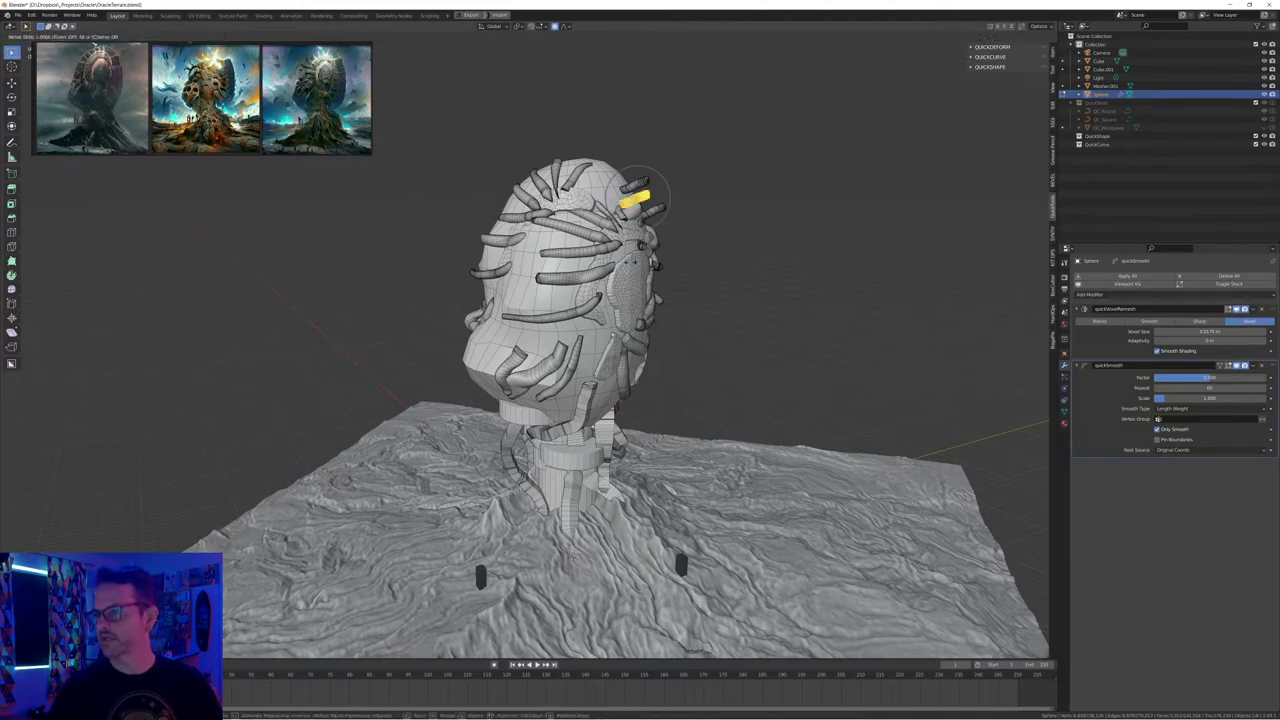
{"action": "right_click", "coordinate": [640, 245]}
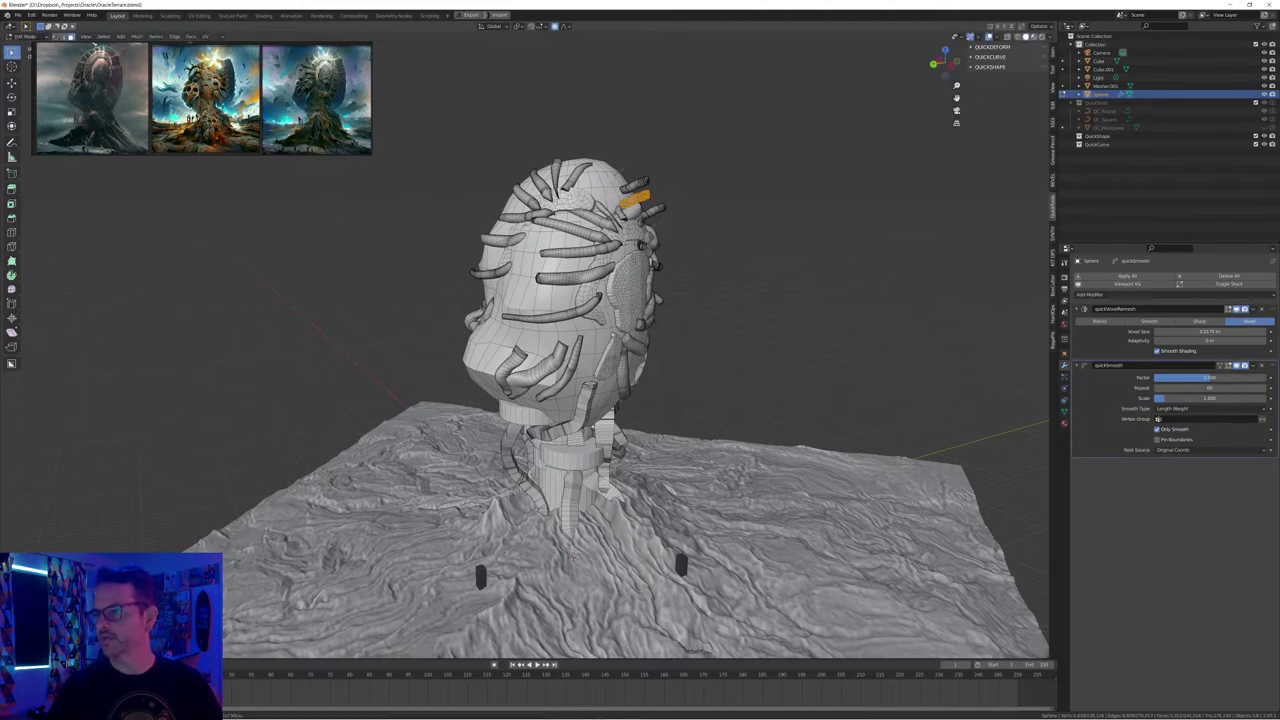
Adjust the copied spike on the head's crown in Edit Mode, return to Object Mode and save the file
{"action": "key", "text": "Tab"}
{"action": "middle_click_drag", "start_coordinate": [640, 300], "coordinate": [508, 274]}
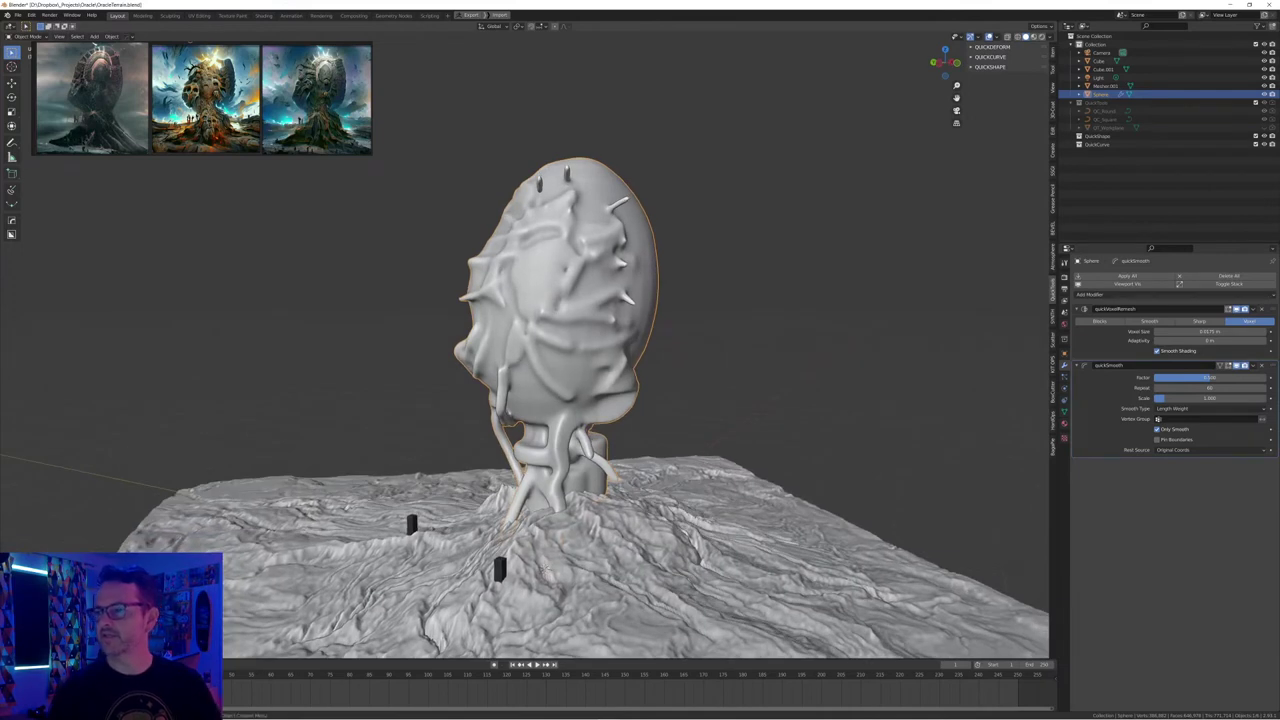
{"action": "key", "text": "Tab"}
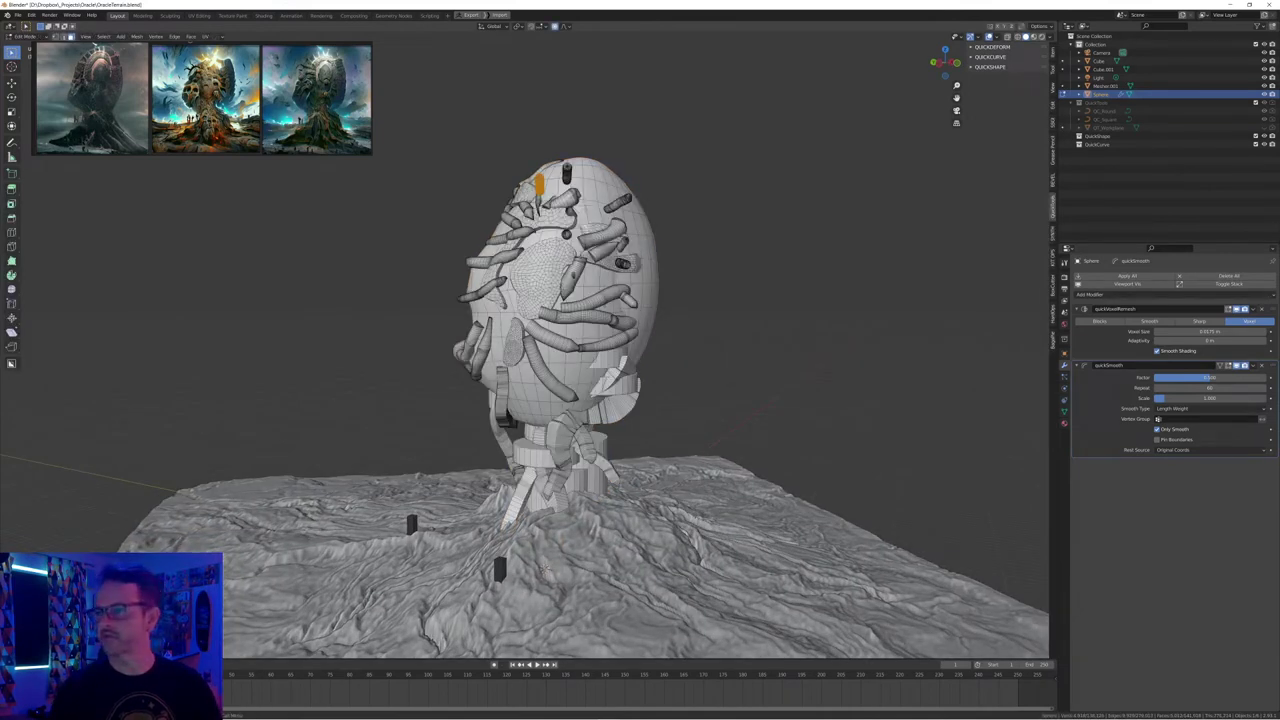
{"action": "key", "text": "g"}
{"action": "left_click", "coordinate": [538, 176]}
{"action": "left_click", "coordinate": [545, 175]}
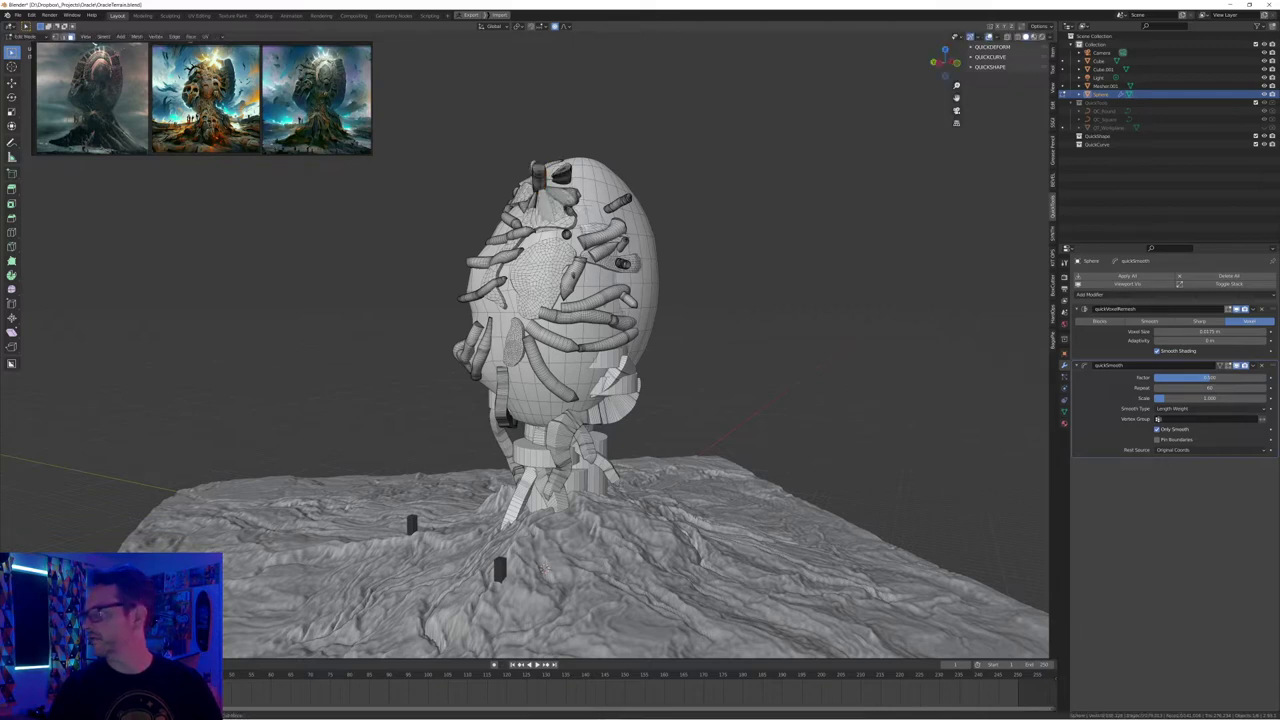
{"action": "key", "text": "Tab"}
{"action": "mouse_move", "coordinate": [545, 260]}
{"action": "middle_mouse_down"}
{"action": "mouse_move", "coordinate": [665, 270]}
{"action": "mouse_move", "coordinate": [690, 290]}
{"action": "mouse_move", "coordinate": [662, 318]}
{"action": "mouse_move", "coordinate": [607, 314]}
{"action": "mouse_move", "coordinate": [555, 284]}
{"action": "mouse_move", "coordinate": [566, 270]}
{"action": "middle_mouse_up"}
{"action": "middle_click_drag", "start_coordinate": [512, 546], "coordinate": [545, 566]}
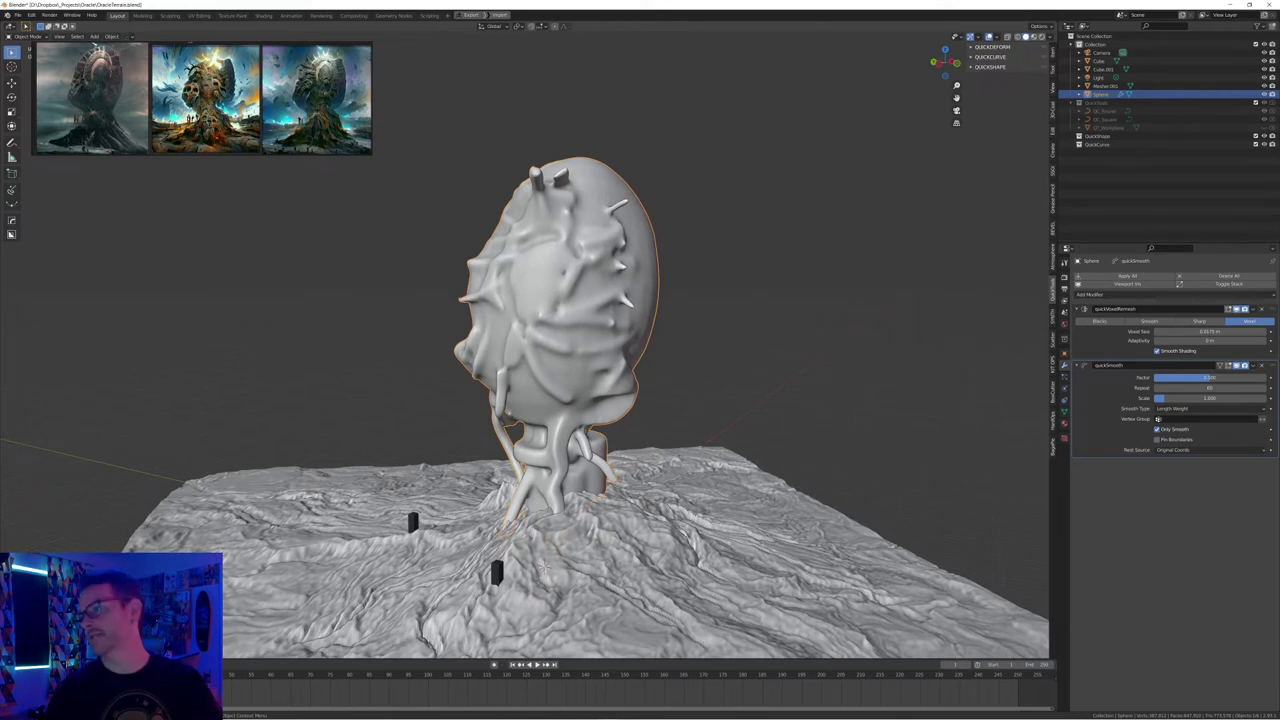
{"action": "key", "text": "ctrl+s"}
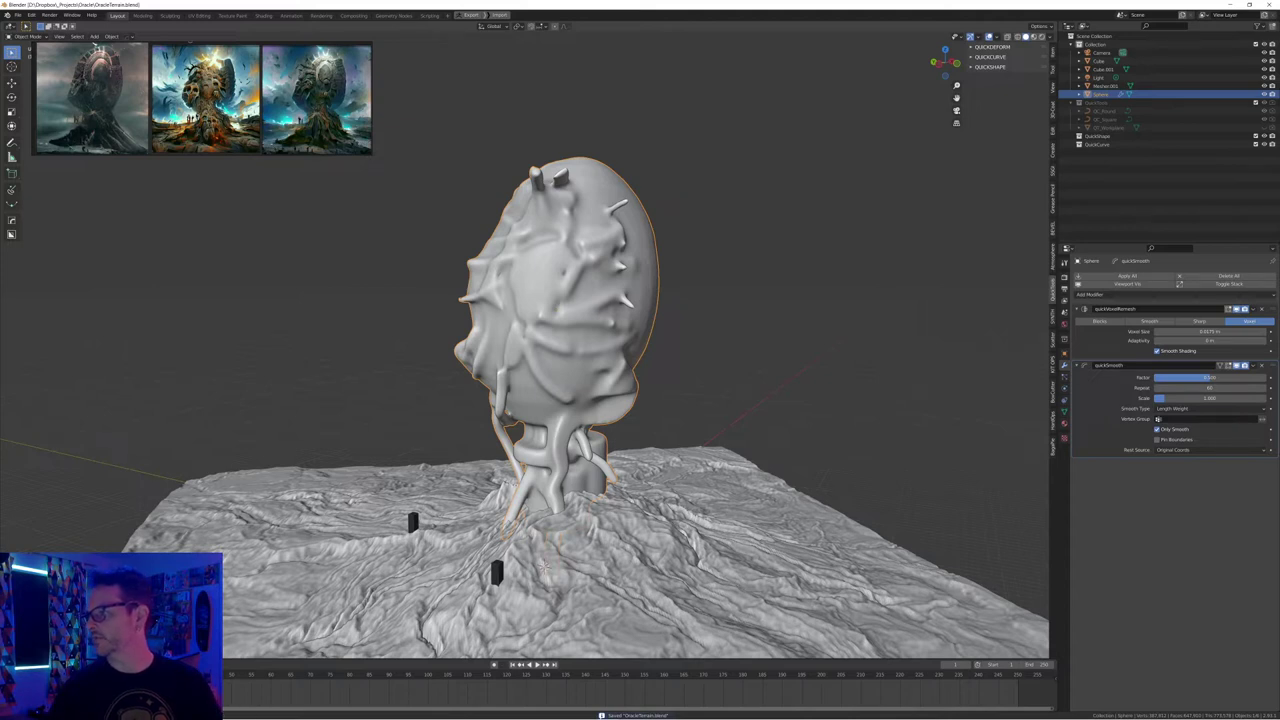
In KIT OPS, switch the kit pack to OrganicCables and choose the OCable_003 insert
{"action": "left_click", "coordinate": [1053, 365]}
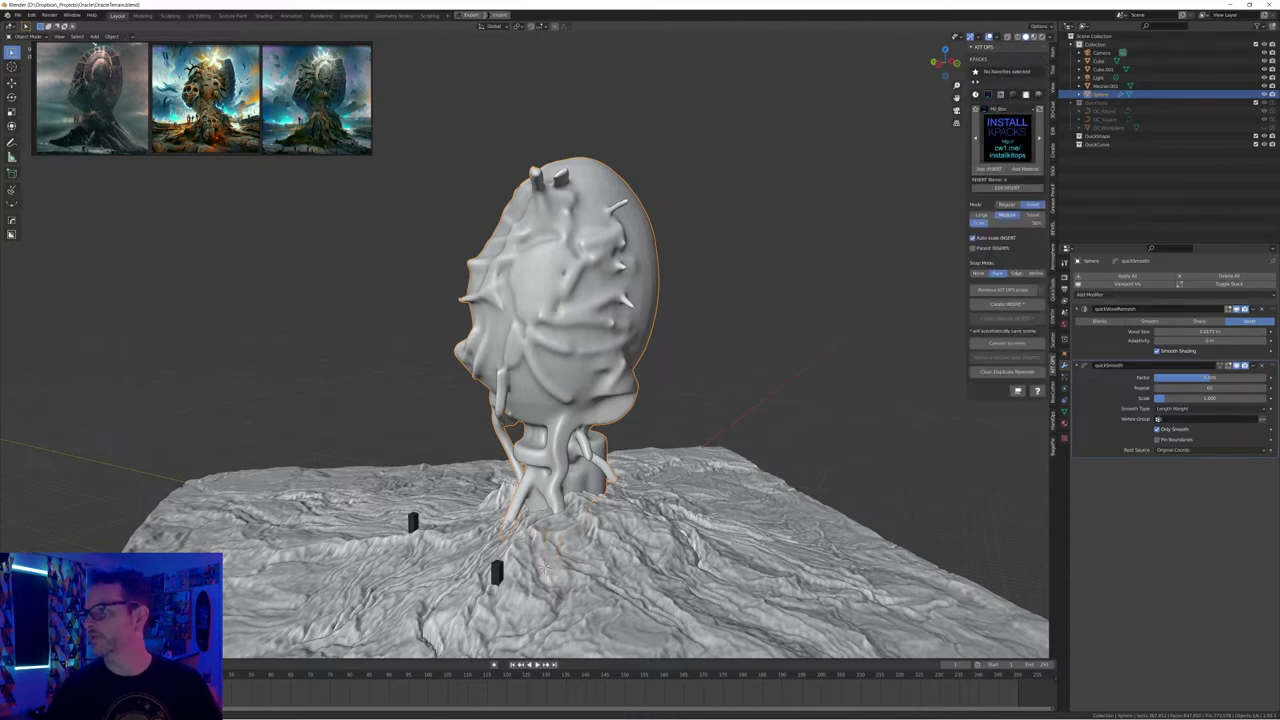
{"action": "left_click", "coordinate": [1007, 138]}
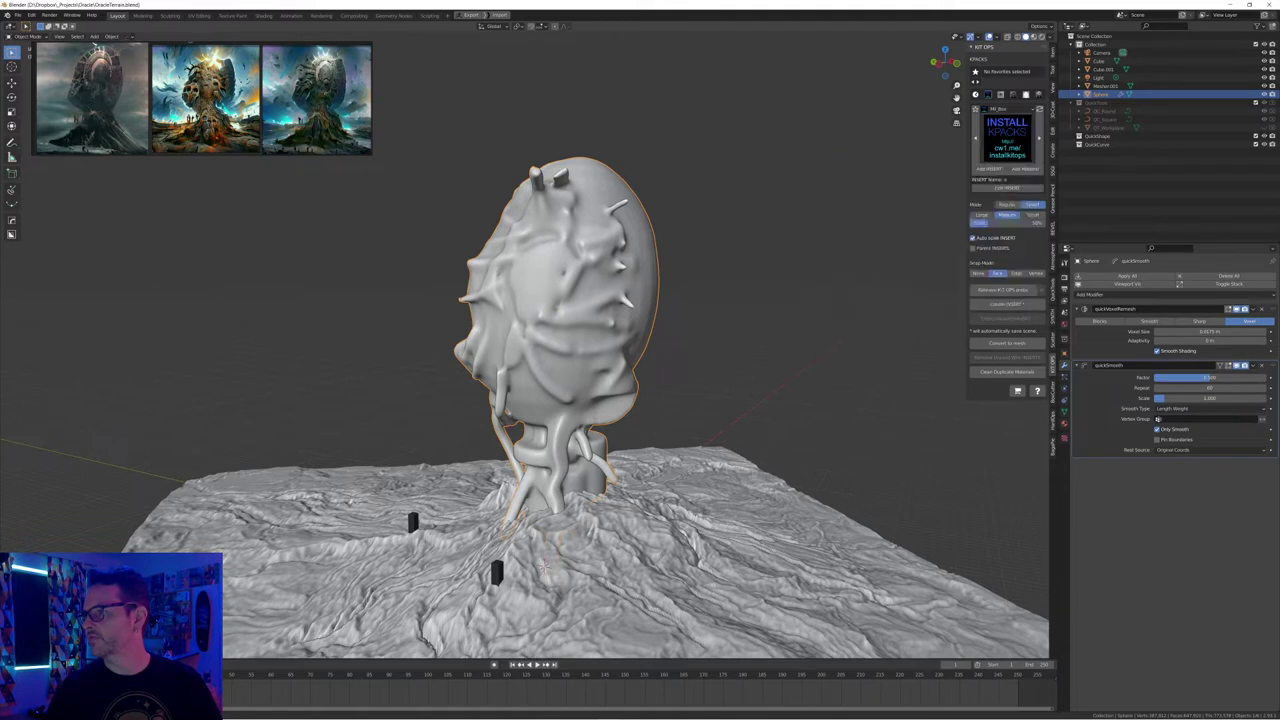
{"action": "left_click", "coordinate": [999, 109]}
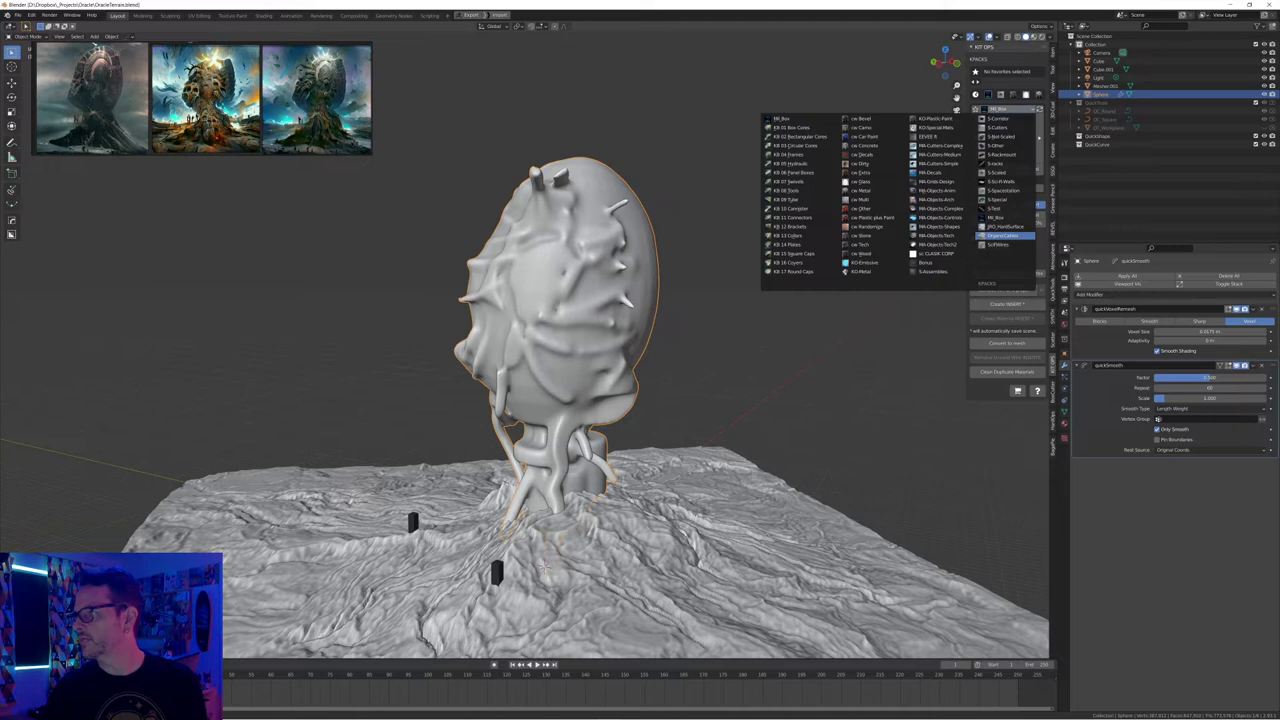
{"action": "left_click", "coordinate": [1003, 235]}
{"action": "left_click", "coordinate": [1007, 139]}
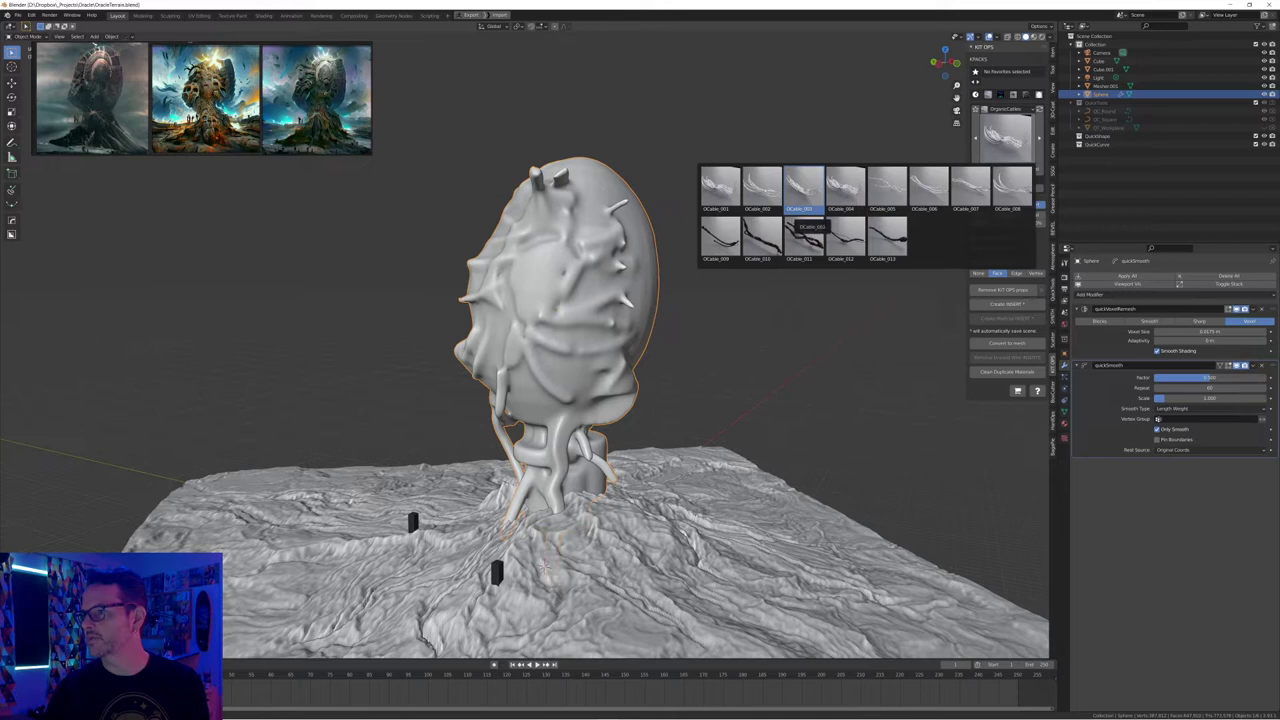
{"action": "left_click", "coordinate": [804, 188]}
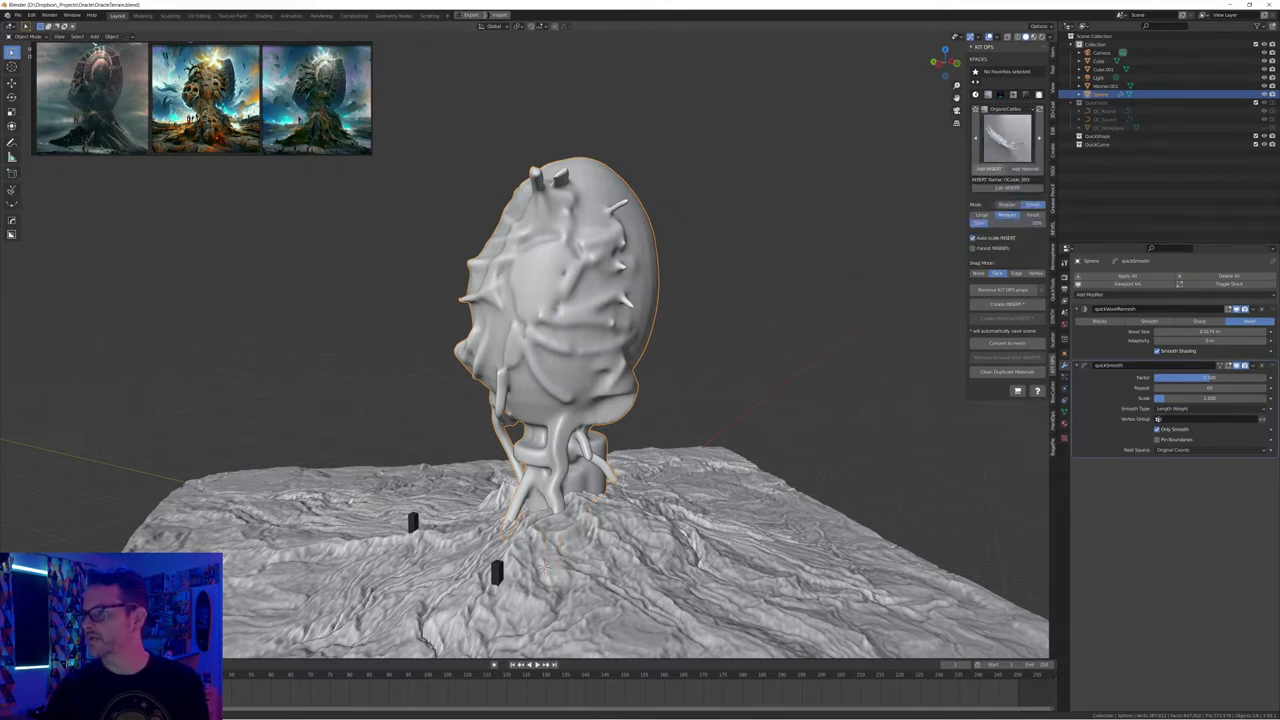
{"action": "left_click", "coordinate": [988, 169]}
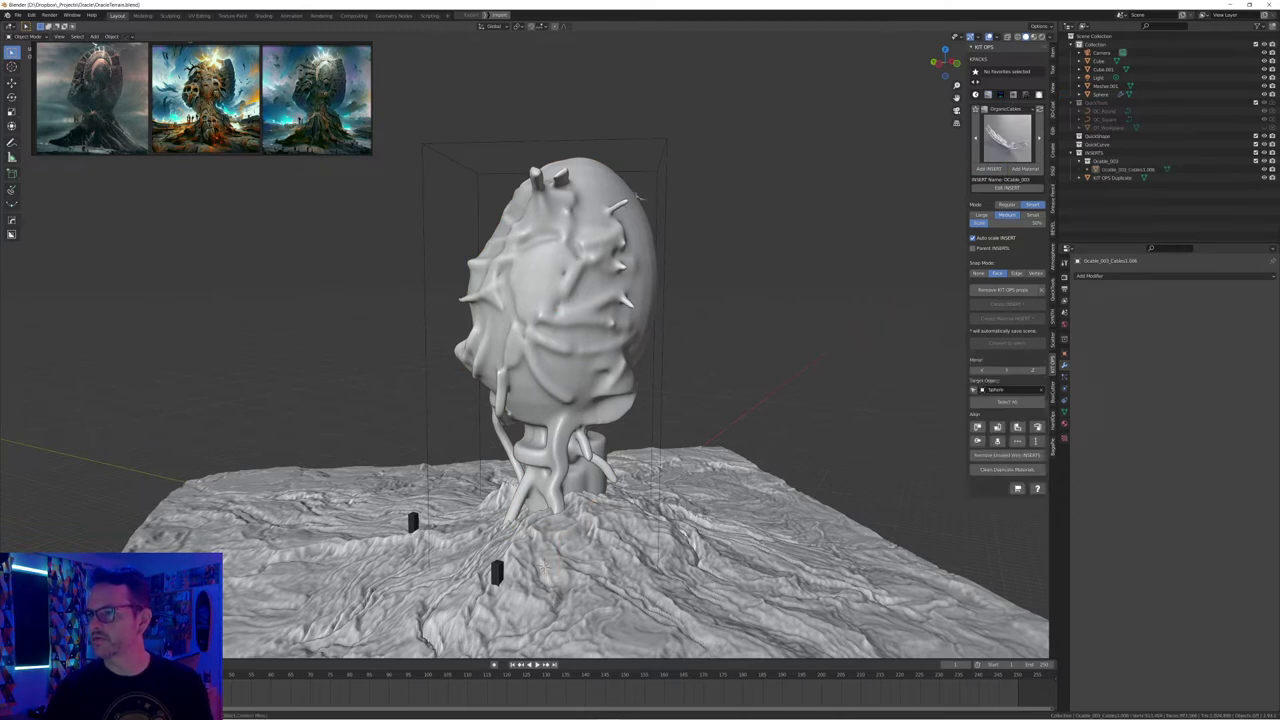
{"action": "left_click", "coordinate": [637, 220]}
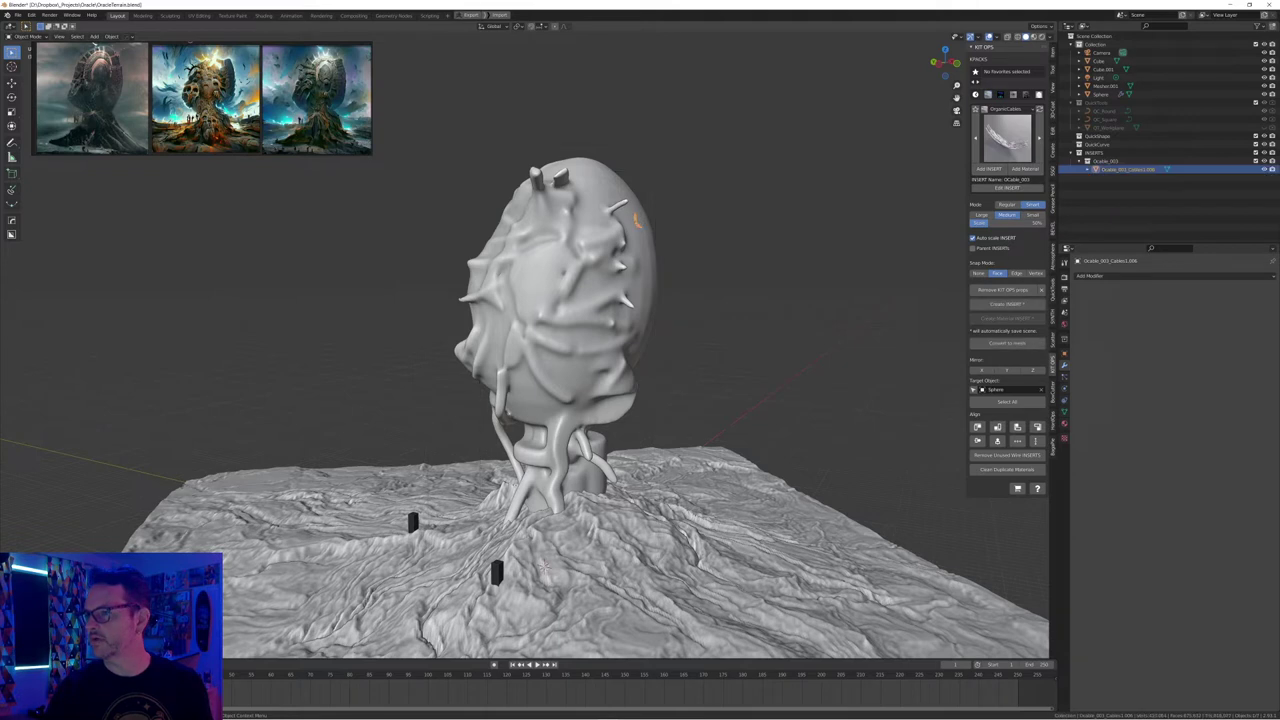
{"action": "key", "text": "ctrl+z"}
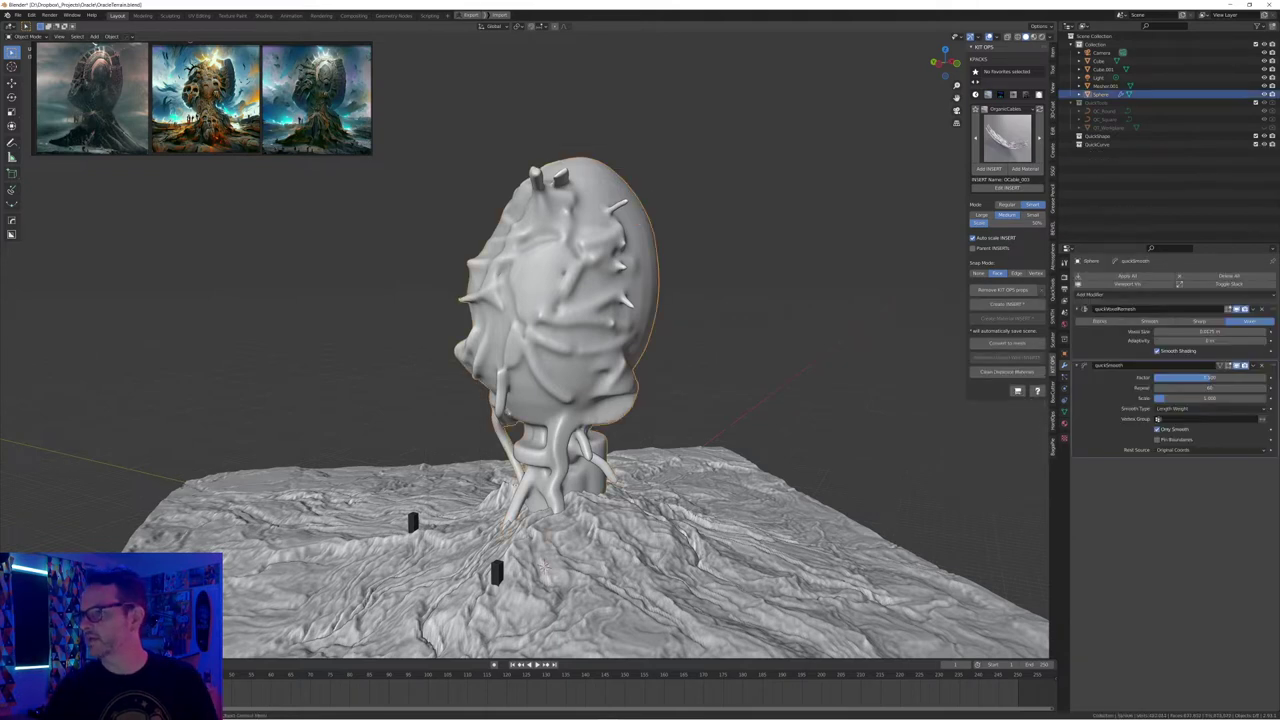
Set the insert size to Large with its scale at maximum and place OCable_003 on the lower side of the head
{"action": "left_click", "coordinate": [982, 215]}
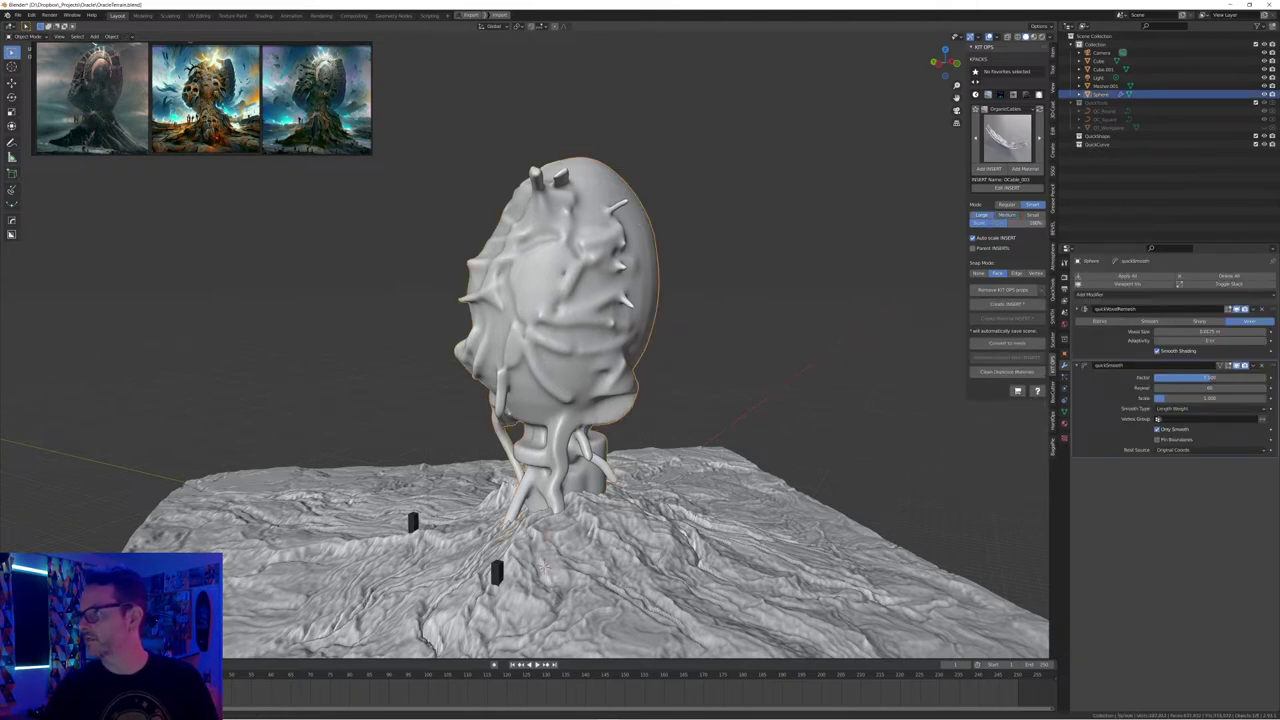
{"action": "left_click_drag", "start_coordinate": [1007, 223], "coordinate": [1023, 223]}
{"action": "left_click", "coordinate": [989, 169]}
{"action": "left_click", "coordinate": [988, 168]}
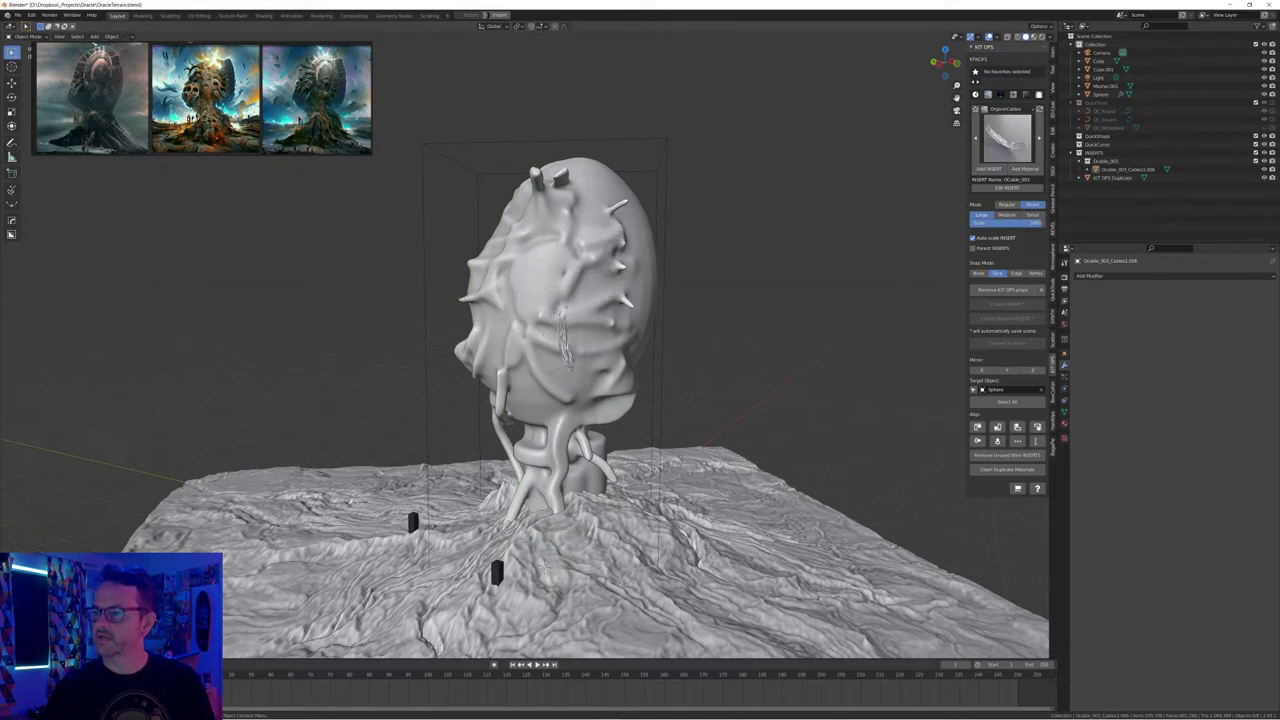
{"action": "left_click", "coordinate": [593, 345]}
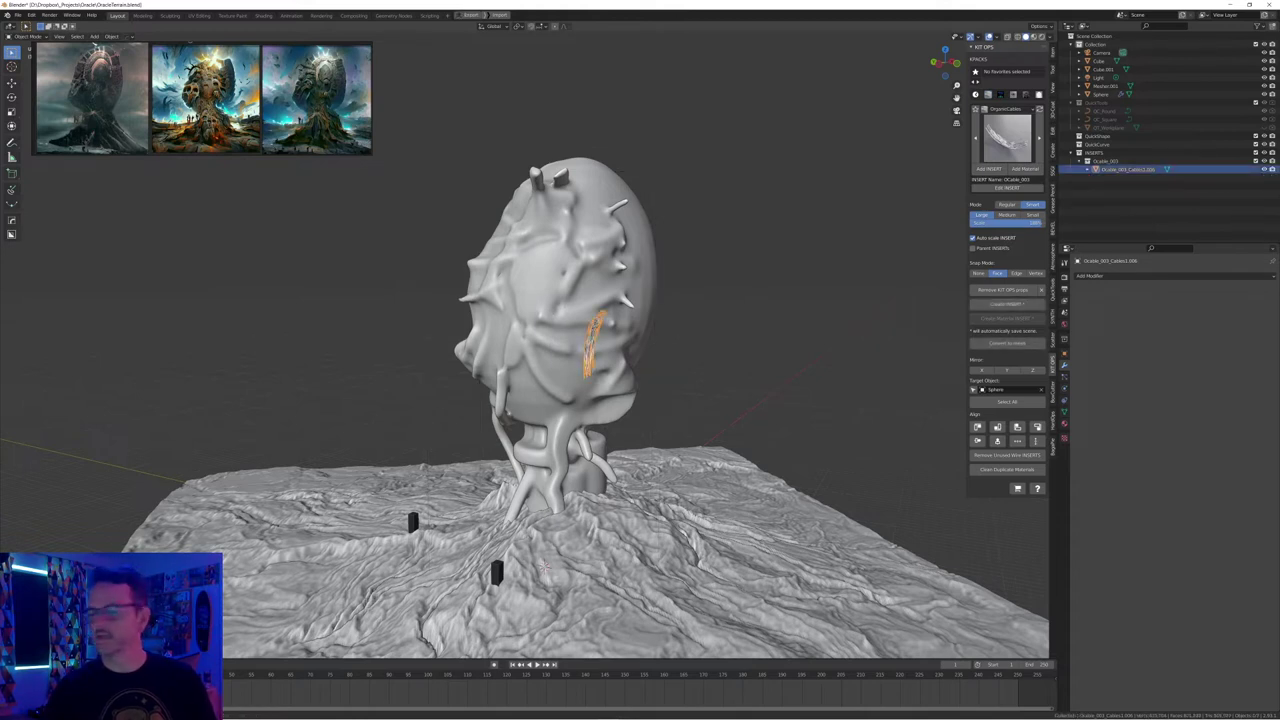
Scale the placed cable bundle and rotate it freely so it slants along the head's side
{"action": "middle_click_drag", "start_coordinate": [594, 347], "coordinate": [640, 350]}
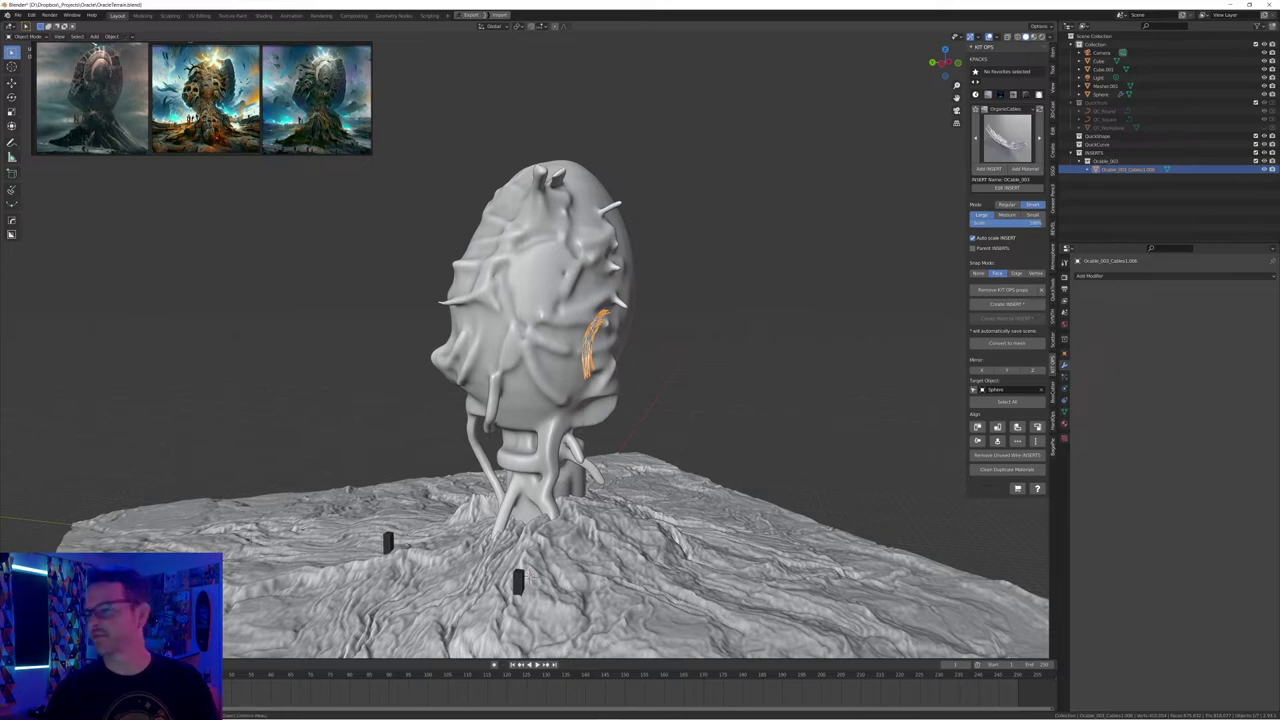
{"action": "key", "text": "s"}
{"action": "left_click", "coordinate": [646, 329]}
{"action": "key", "text": "r"}
{"action": "key", "text": "r"}
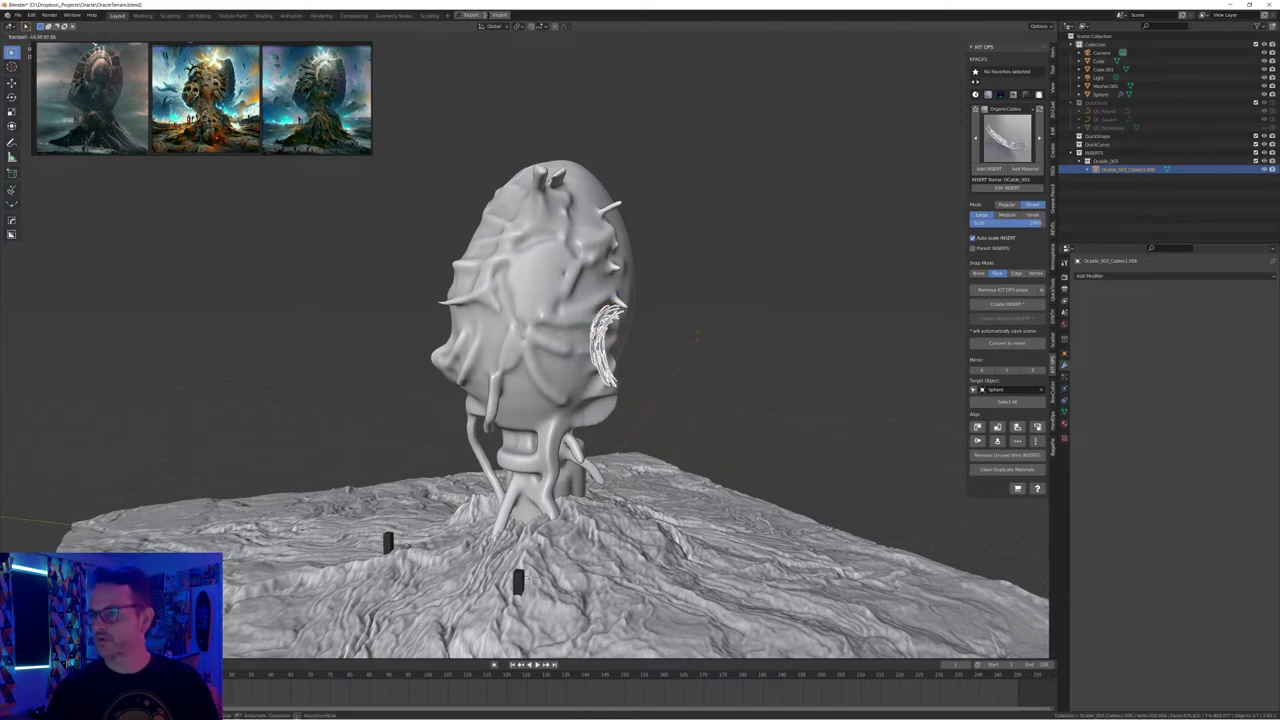
{"action": "left_click", "coordinate": [731, 362]}
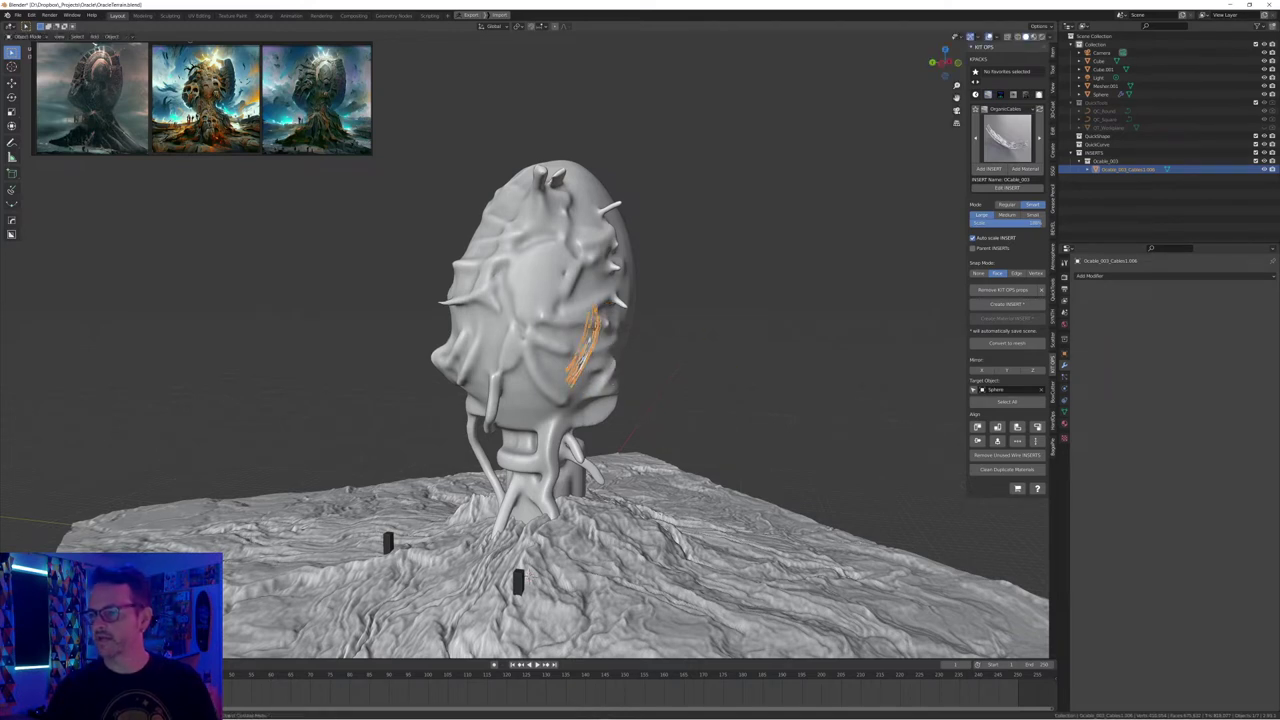
Lower the cable bundle along Z, enlarge it and position it between the head's underside and the terrain
{"action": "middle_click_drag", "start_coordinate": [731, 362], "coordinate": [694, 353]}
{"action": "key", "text": "g"}
{"action": "key", "text": "z"}
{"action": "left_click", "coordinate": [694, 473]}
{"action": "key", "text": "s"}
{"action": "left_click", "coordinate": [728, 476]}
{"action": "mouse_move", "coordinate": [728, 476]}
{"action": "middle_mouse_down"}
{"action": "mouse_move", "coordinate": [825, 462]}
{"action": "mouse_move", "coordinate": [786, 486]}
{"action": "mouse_move", "coordinate": [712, 474]}
{"action": "mouse_move", "coordinate": [728, 480]}
{"action": "middle_mouse_up"}
{"action": "key", "text": "g"}
{"action": "left_click", "coordinate": [778, 486]}
{"action": "key", "text": "alt+a"}
{"action": "left_click", "coordinate": [578, 468]}
{"action": "left_click", "coordinate": [572, 385], "text": "shift"}
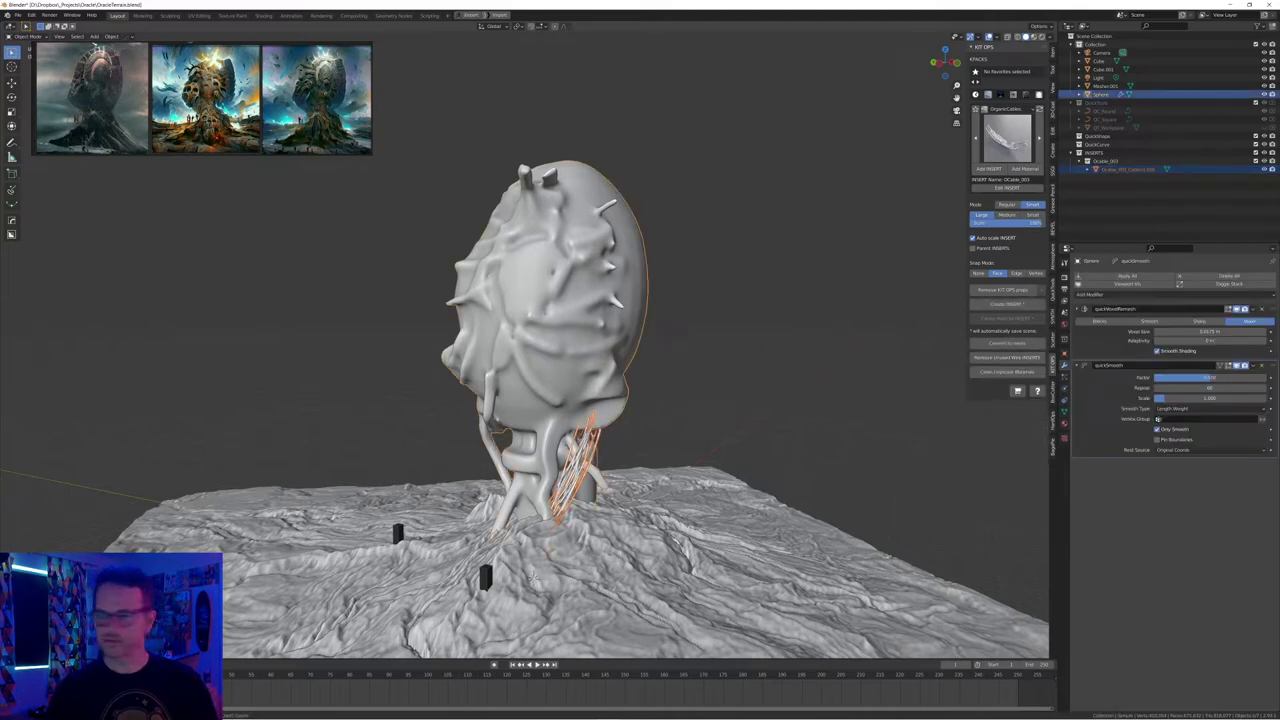
{"action": "key", "text": "Delete"}
{"action": "middle_click_drag", "start_coordinate": [533, 577], "coordinate": [584, 556]}
{"action": "key", "text": "ctrl+z"}
Select the head sculpture alone, apply Visual Geometry to Mesh to it and clear the selection
{"action": "key", "text": "alt+a"}
{"action": "left_click", "coordinate": [565, 360]}
{"action": "key", "text": "ctrl+a"}
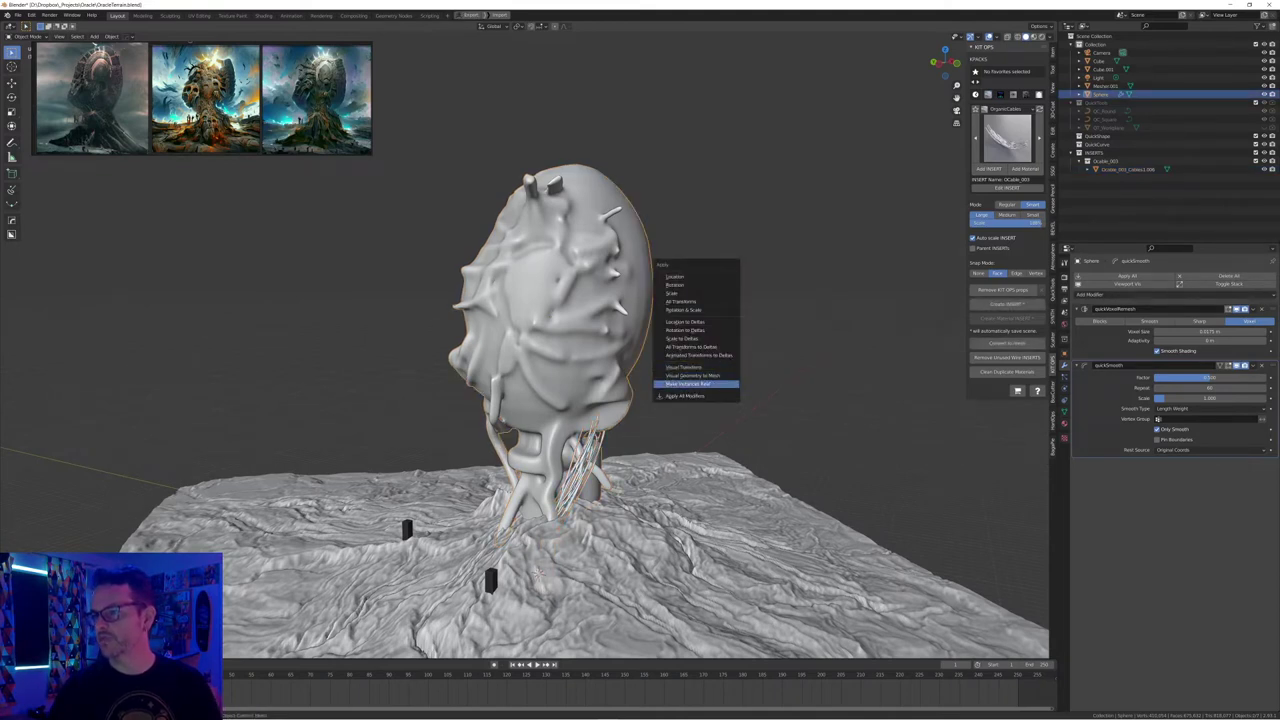
{"action": "left_click", "coordinate": [693, 375]}
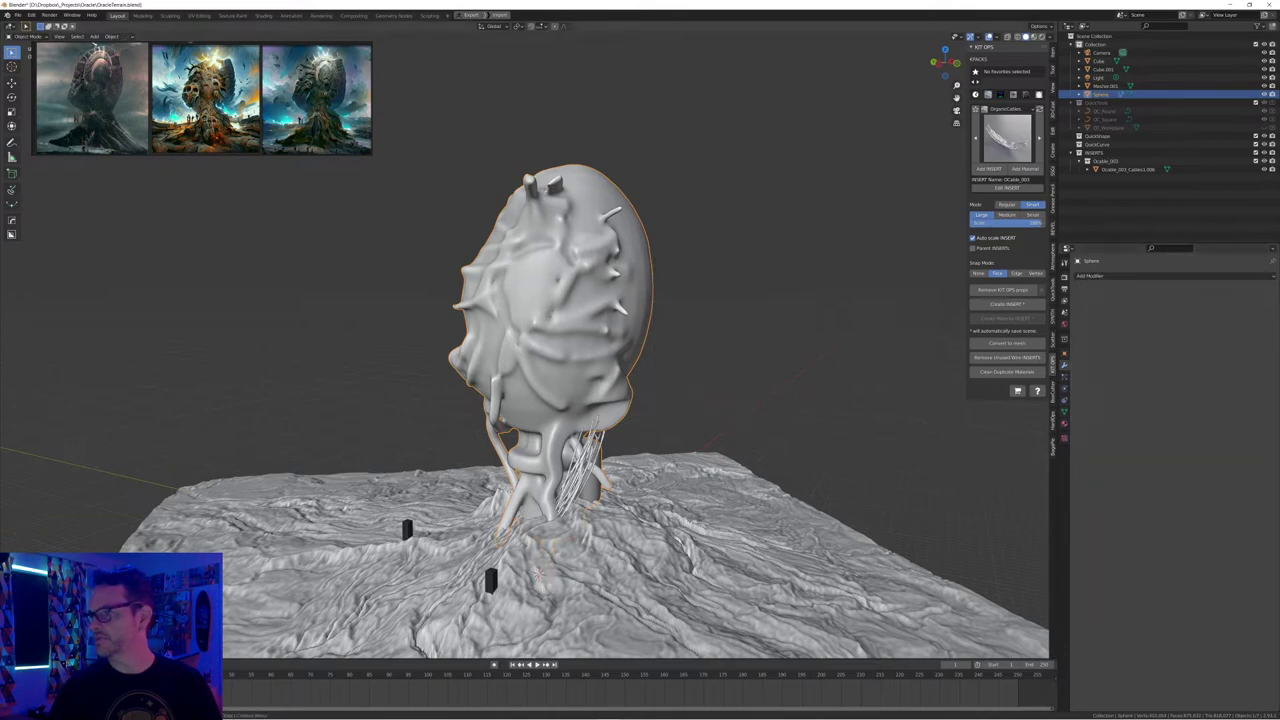
{"action": "left_click", "coordinate": [698, 374]}
{"action": "mouse_move", "coordinate": [698, 374]}
{"action": "middle_mouse_down"}
{"action": "mouse_move", "coordinate": [714, 375]}
{"action": "mouse_move", "coordinate": [702, 376]}
{"action": "middle_mouse_up"}
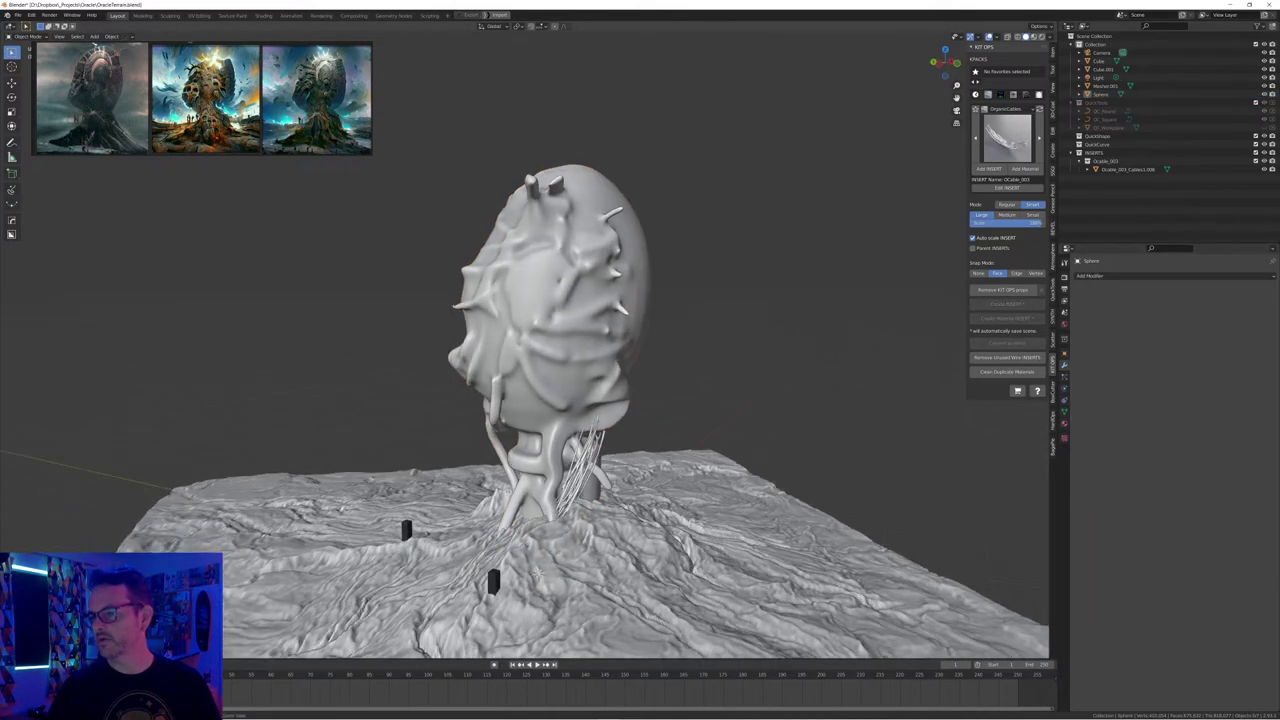
Select the cable bundle beneath the head, adjust its scale slightly and clear the selection
{"action": "left_click", "coordinate": [584, 470]}
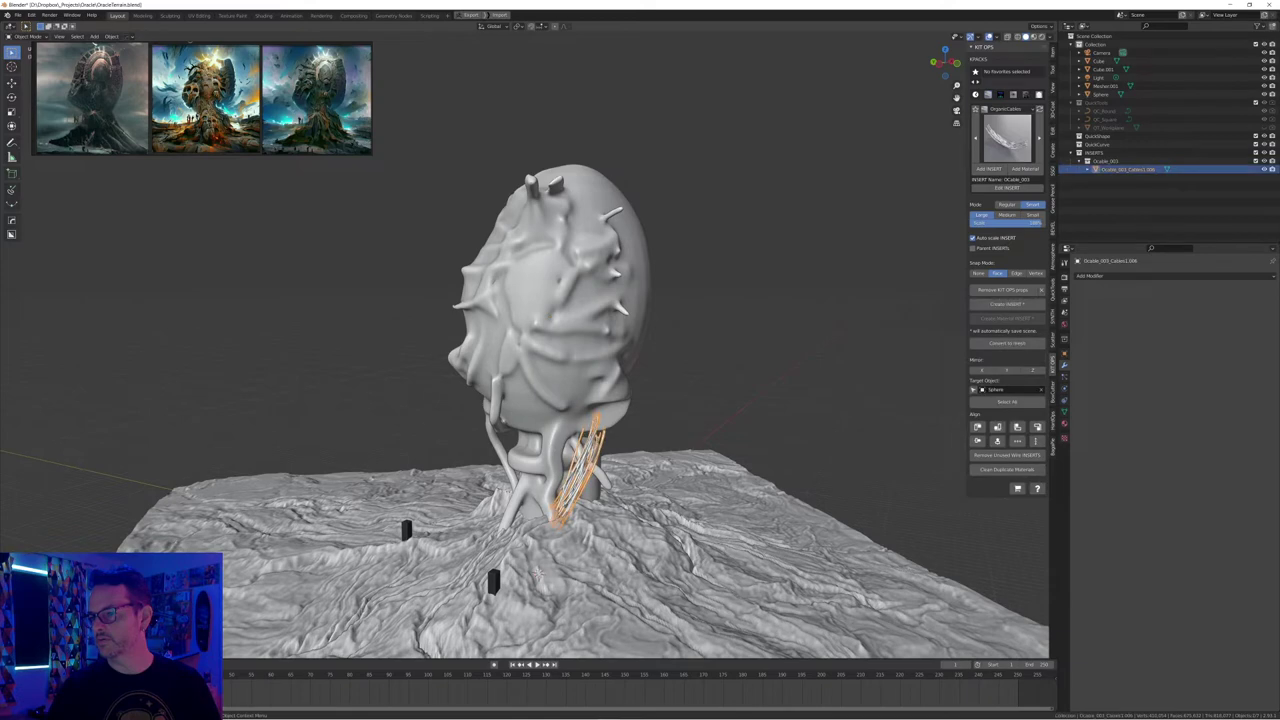
{"action": "left_click", "coordinate": [716, 376]}
{"action": "middle_click_drag", "start_coordinate": [716, 376], "coordinate": [682, 368]}
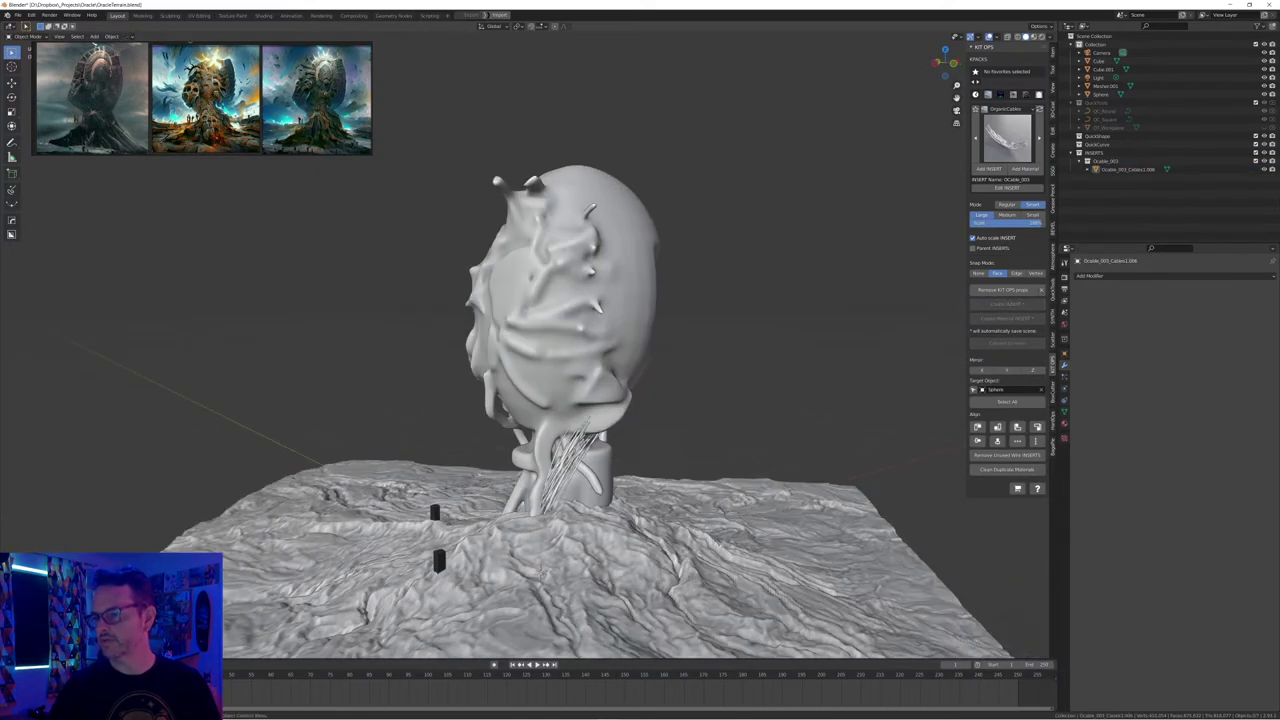
{"action": "left_click", "coordinate": [583, 457]}
{"action": "key", "text": "s"}
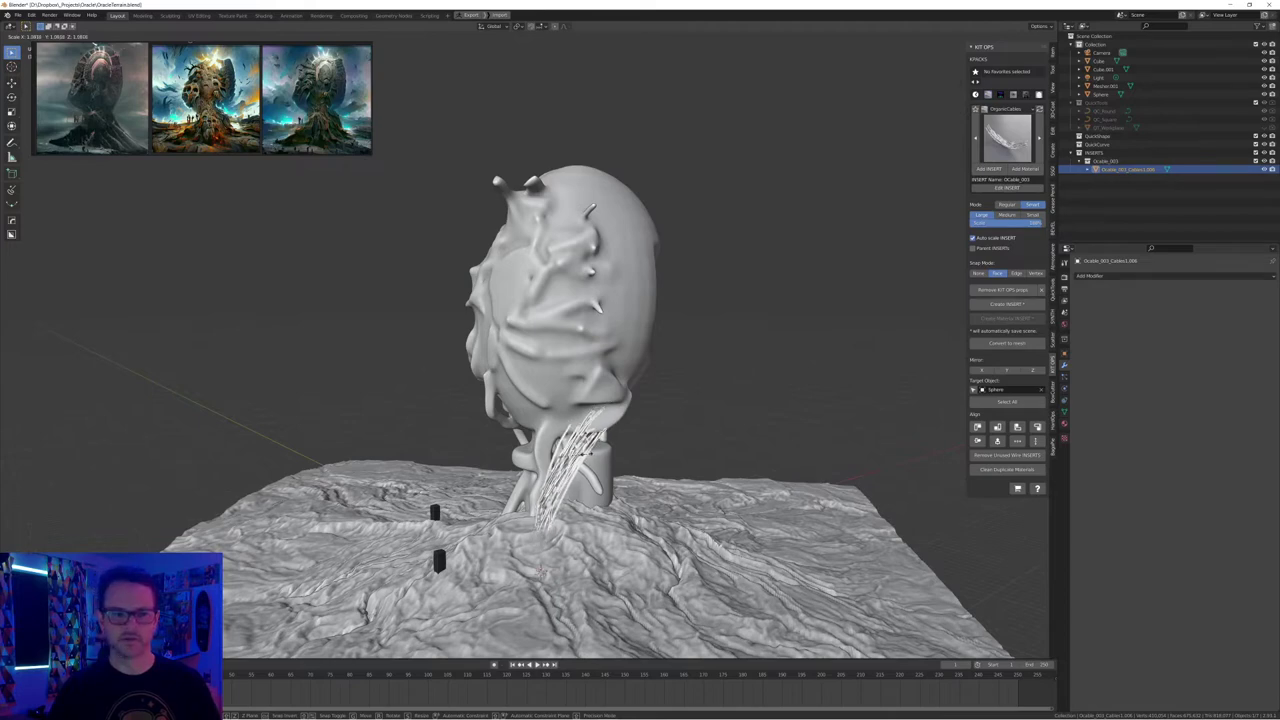
{"action": "left_click", "coordinate": [590, 453]}
{"action": "middle_click_drag", "start_coordinate": [590, 453], "coordinate": [695, 468]}
{"action": "left_click", "coordinate": [706, 408]}
{"action": "middle_click_drag", "start_coordinate": [706, 408], "coordinate": [623, 394]}
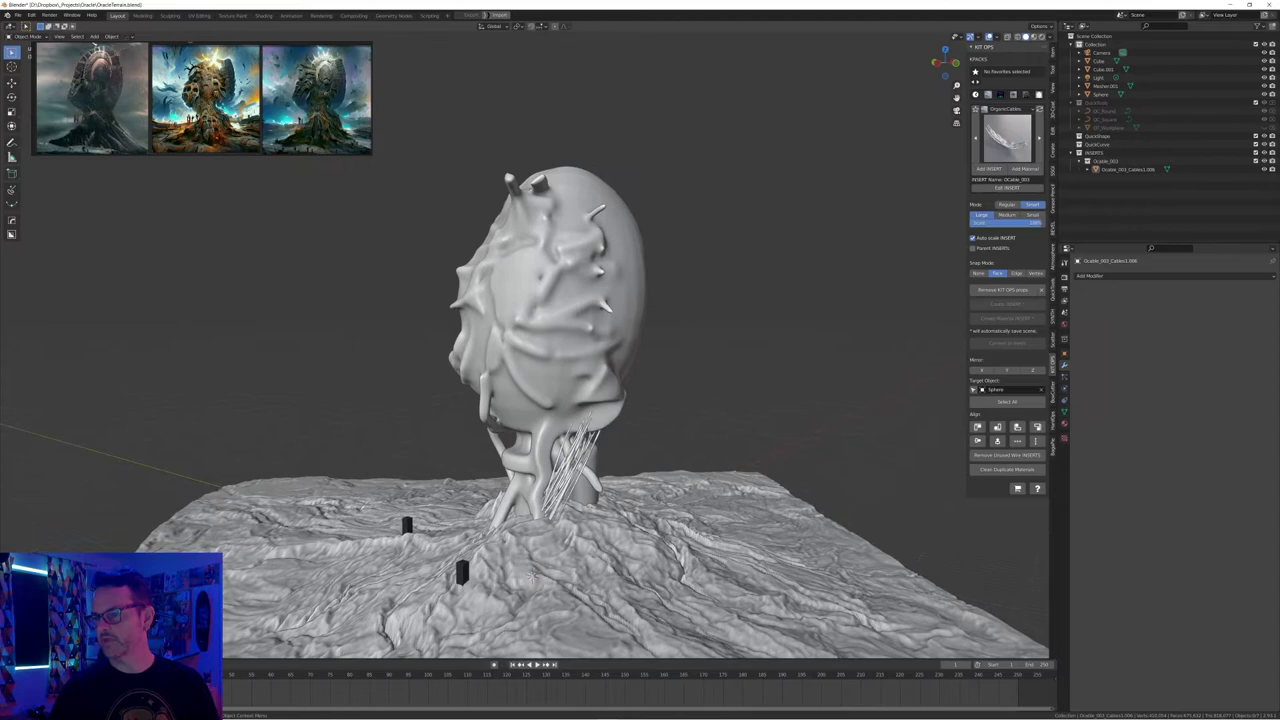
Enlarge the cable bundle further, reposition it so it hangs from the head's underside to the ground, and save the file
{"action": "left_click", "coordinate": [586, 454]}
{"action": "key", "text": "s"}
{"action": "left_click", "coordinate": [622, 452]}
{"action": "key", "text": "g"}
{"action": "left_click", "coordinate": [606, 456]}
{"action": "middle_click_drag", "start_coordinate": [606, 456], "coordinate": [716, 454]}
{"action": "key", "text": "g"}
{"action": "left_click", "coordinate": [612, 458]}
{"action": "key", "text": "alt+a"}
{"action": "middle_click_drag", "start_coordinate": [620, 456], "coordinate": [533, 447]}
{"action": "key", "text": "ctrl+s"}
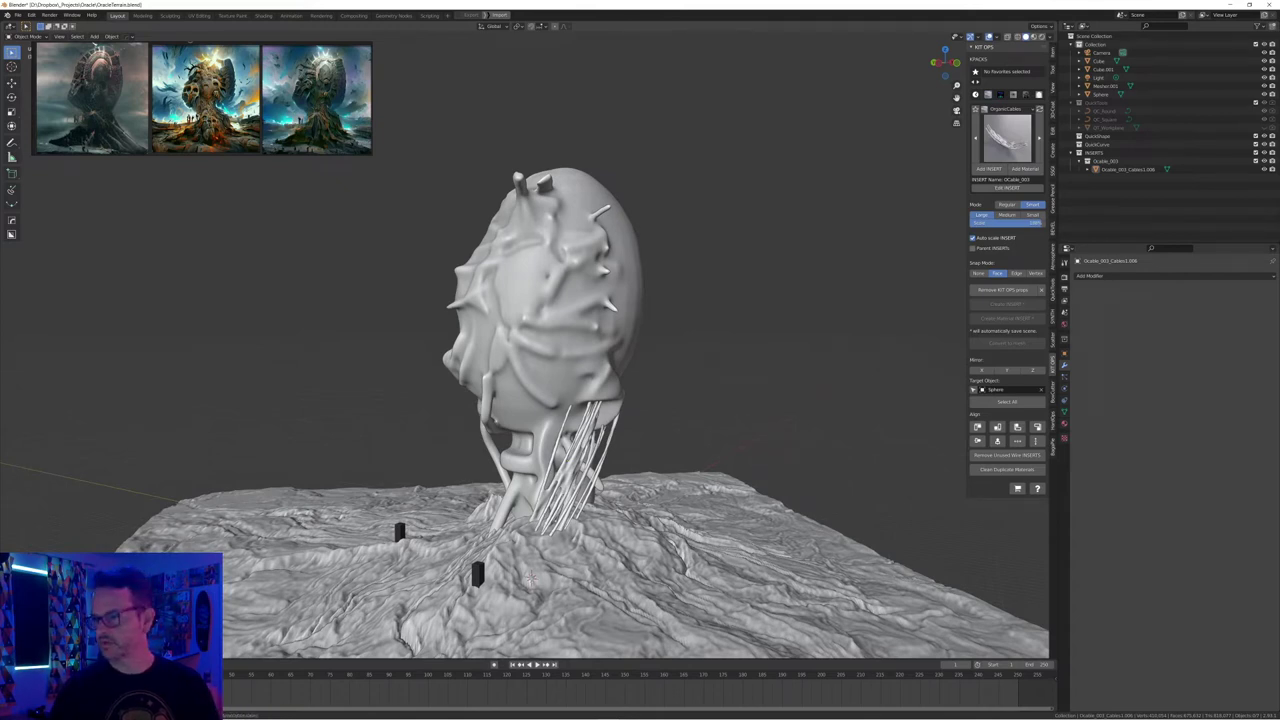
Select the head as target and place another OCable_003 insert near its lower edge above the first cable bundle
{"action": "left_click", "coordinate": [1007, 139]}
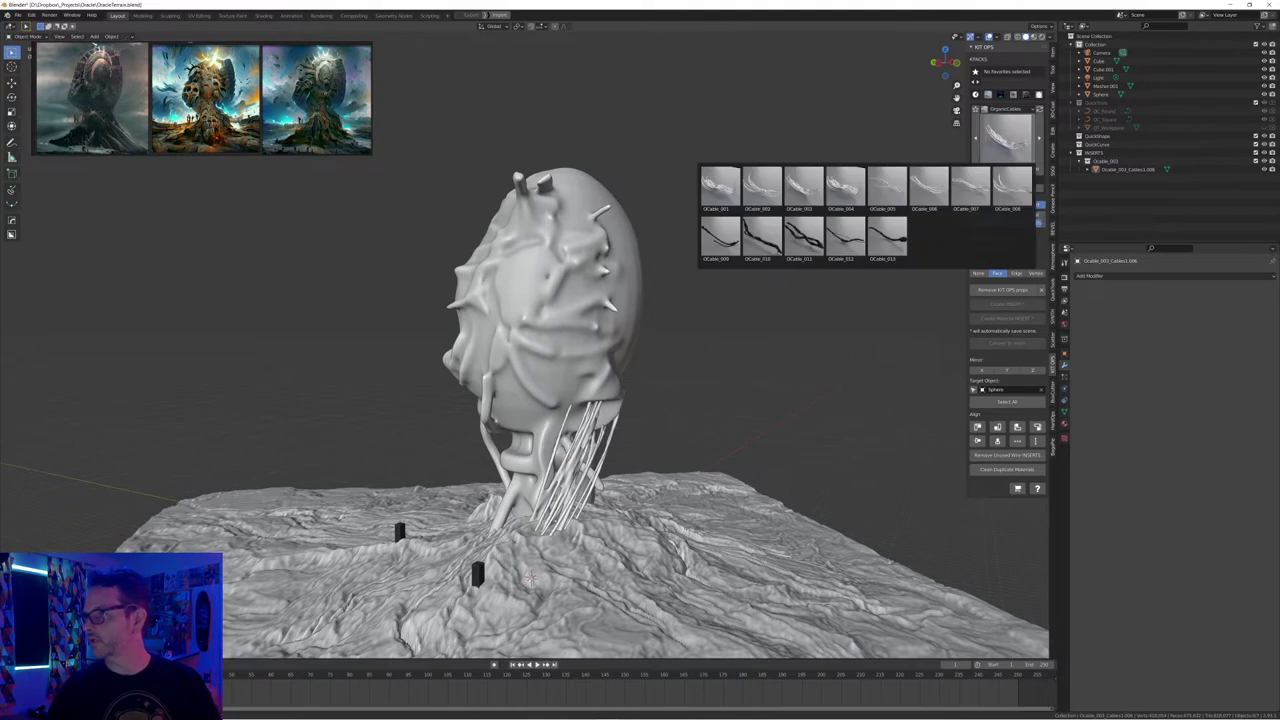
{"action": "left_click", "coordinate": [543, 317]}
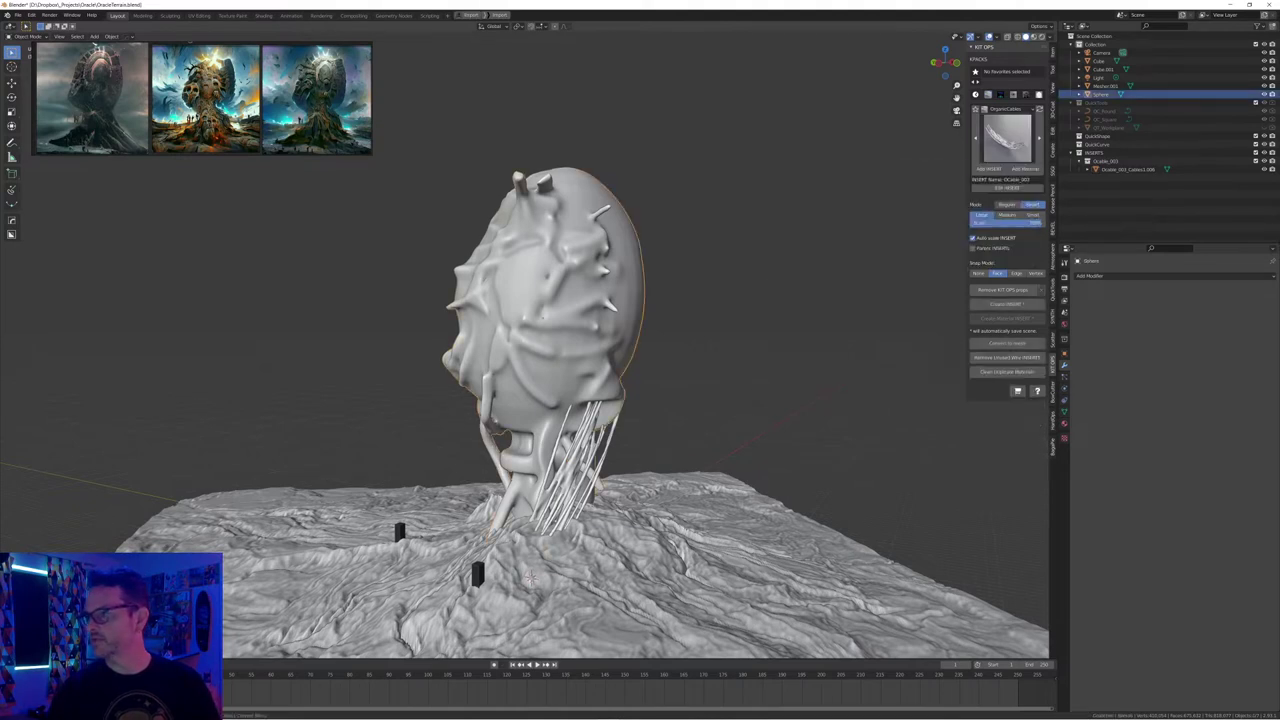
{"action": "left_click", "coordinate": [1007, 139]}
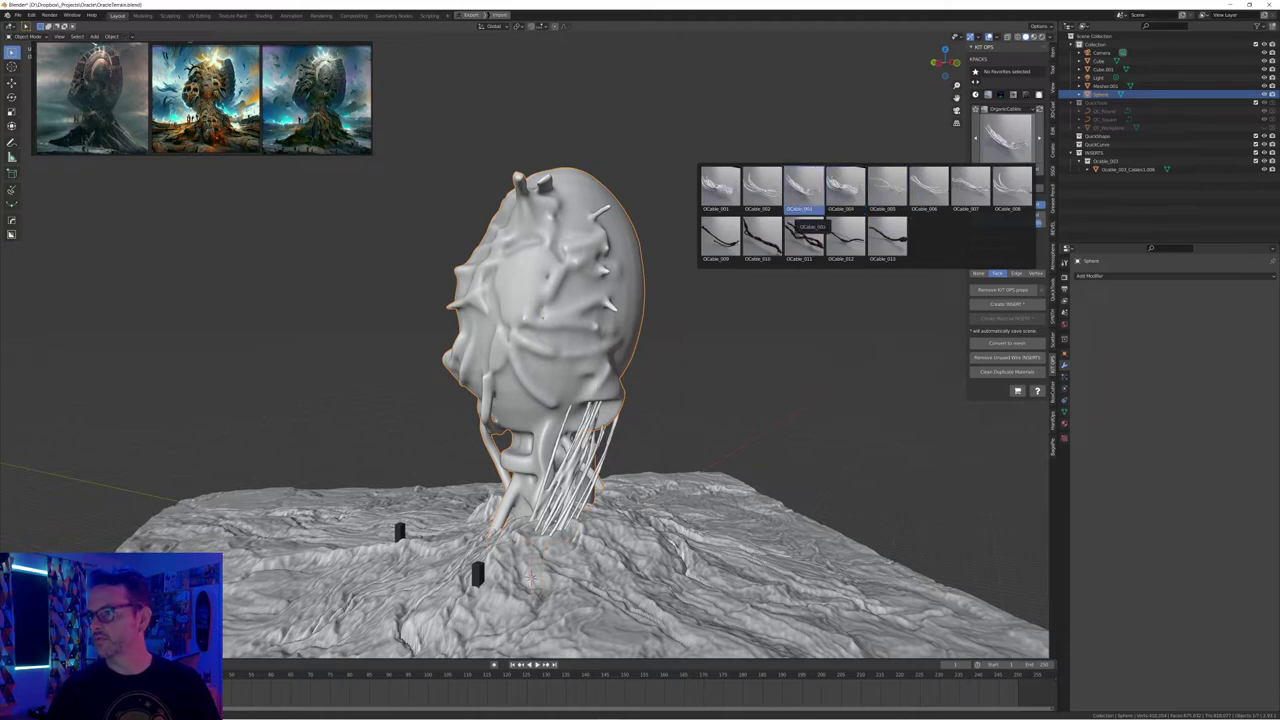
{"action": "left_click", "coordinate": [803, 208]}
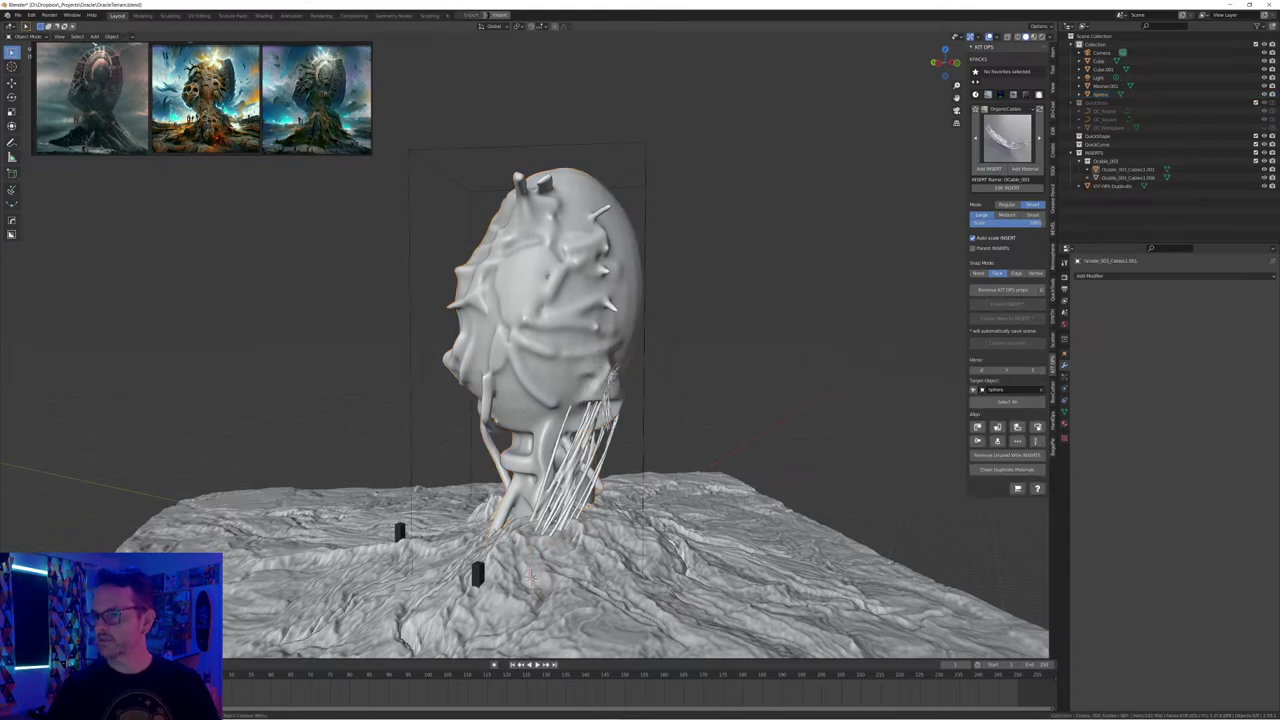
{"action": "left_click", "coordinate": [620, 388]}
Scale the second cable bundle up strongly and rotate it freely beside the head
{"action": "middle_click_drag", "start_coordinate": [620, 388], "coordinate": [675, 402]}
{"action": "key", "text": "s"}
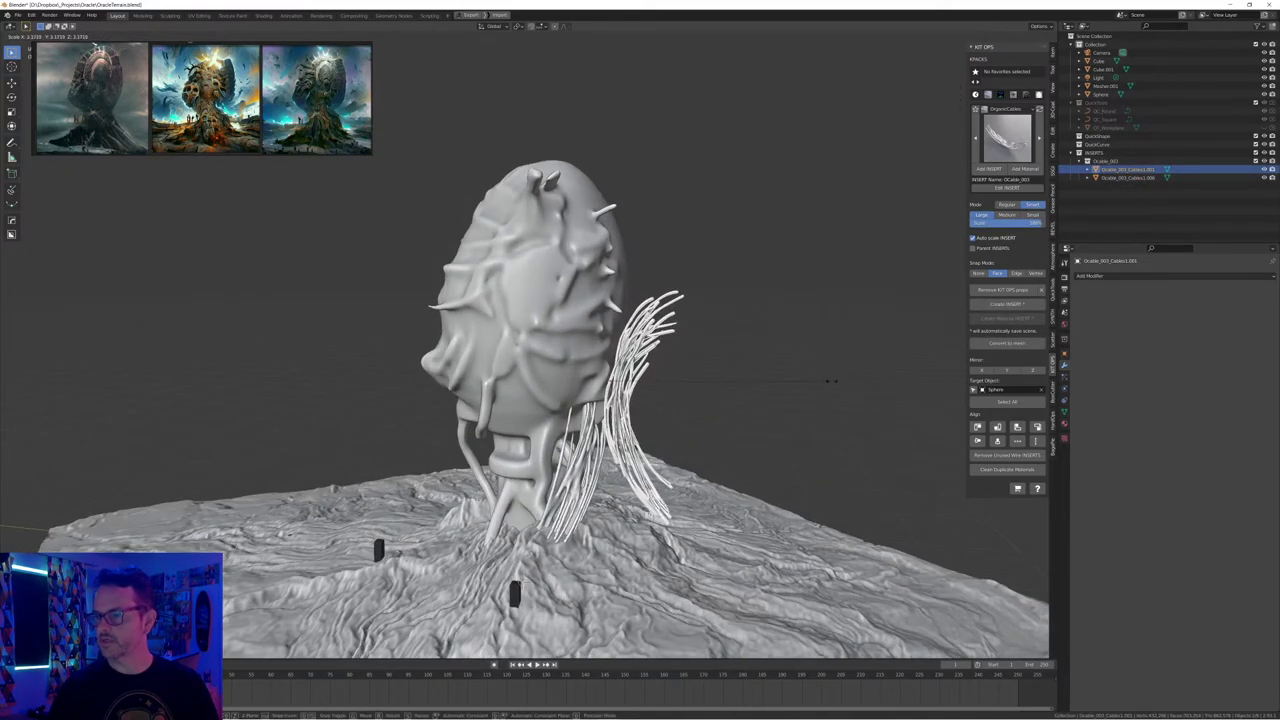
{"action": "left_click", "coordinate": [792, 370]}
{"action": "key", "text": "r"}
{"action": "key", "text": "r"}
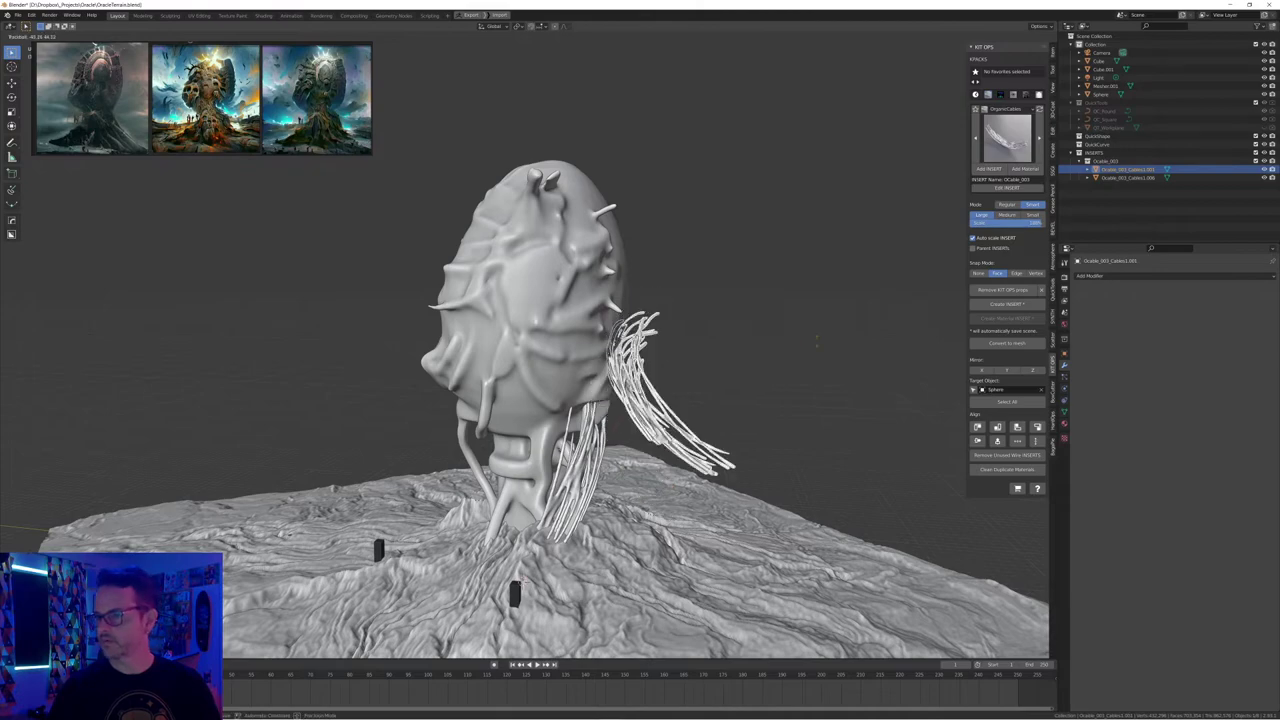
{"action": "left_click", "coordinate": [820, 369]}
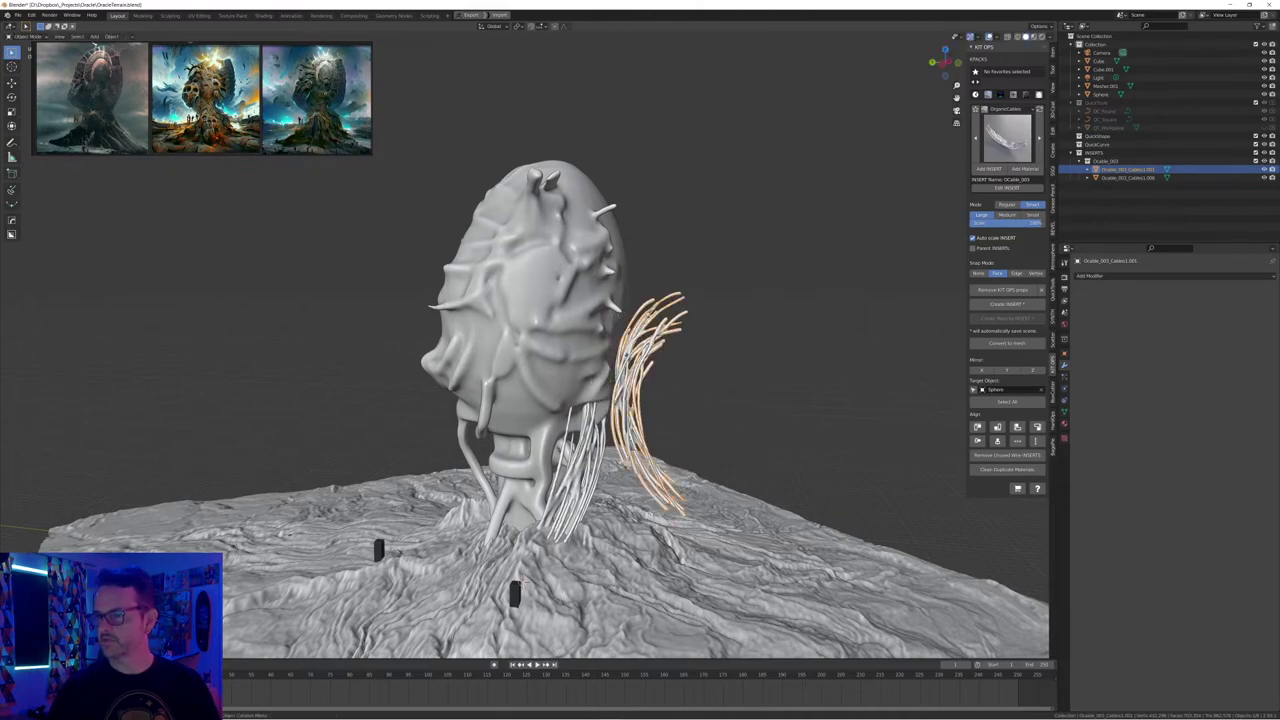
Move and rotate the second cable bundle so it sweeps from the head's underside out onto the terrain, then deselect it
{"action": "middle_click_drag", "start_coordinate": [649, 515], "coordinate": [602, 583]}
{"action": "key", "text": "g"}
{"action": "left_click", "coordinate": [650, 400]}
{"action": "middle_click_drag", "start_coordinate": [650, 400], "coordinate": [718, 348]}
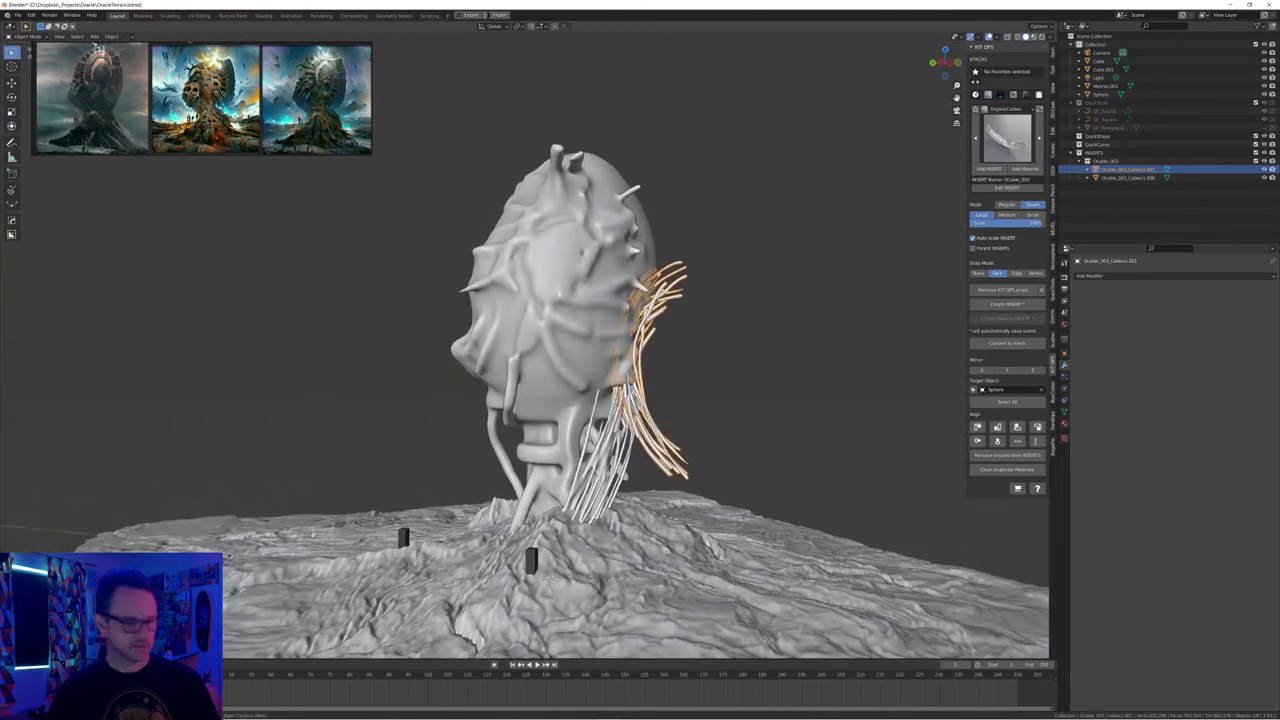
{"action": "key", "text": "g"}
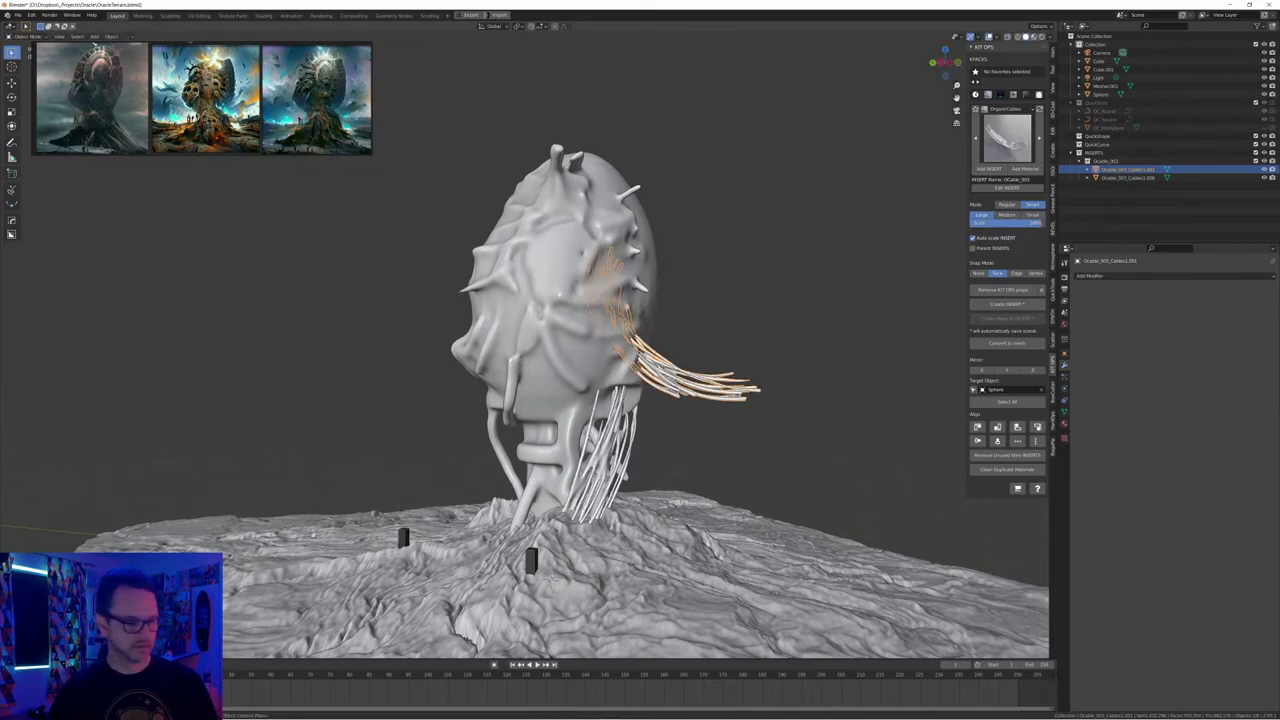
{"action": "left_click", "coordinate": [715, 465]}
{"action": "left_click", "coordinate": [815, 425]}
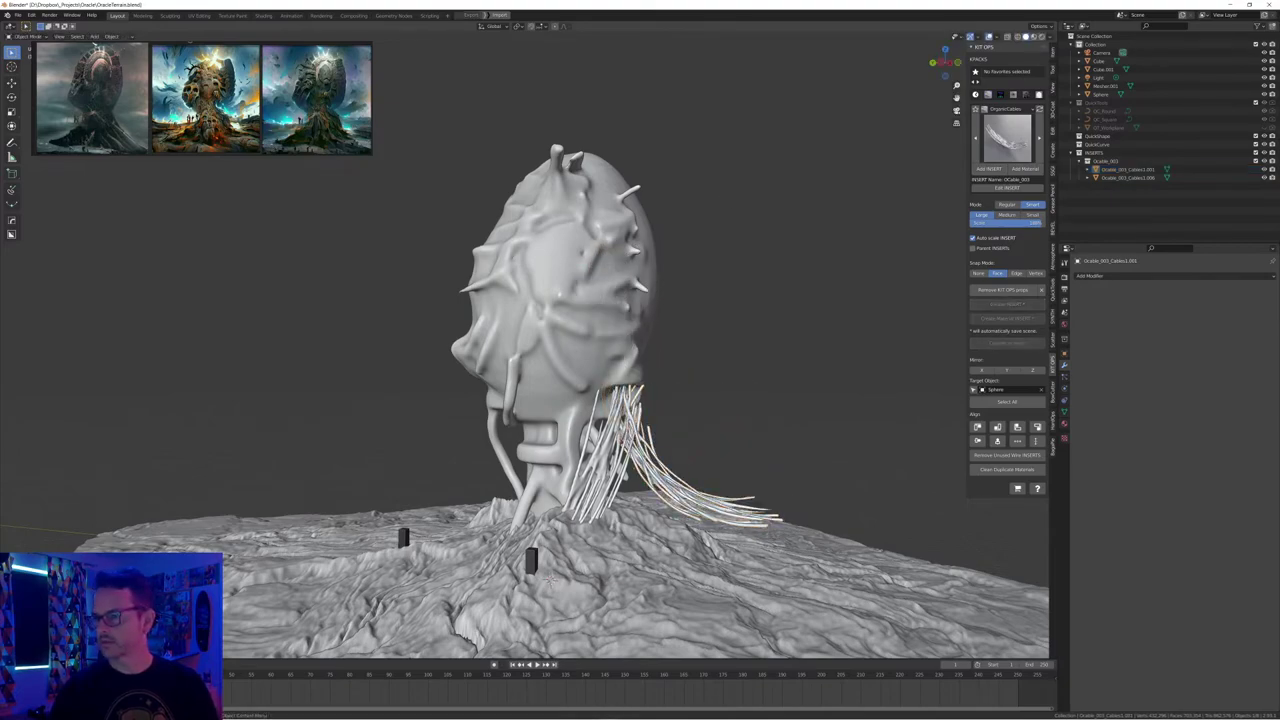
{"action": "mouse_move", "coordinate": [815, 425]}
{"action": "middle_mouse_down"}
{"action": "mouse_move", "coordinate": [872, 412]}
{"action": "mouse_move", "coordinate": [815, 432]}
{"action": "mouse_move", "coordinate": [830, 419]}
{"action": "middle_mouse_up"}
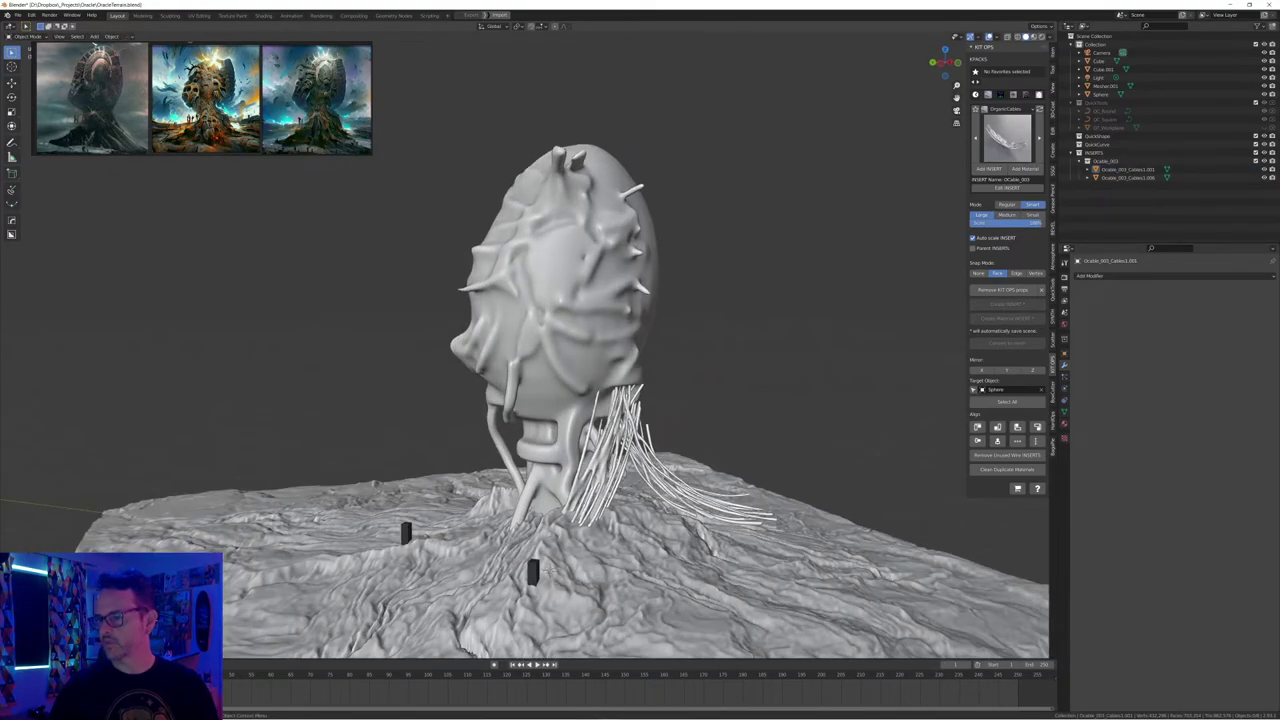
Pull the second cable bundle's outer ends down along the terrain using proportional editing with a much wider influence radius
{"action": "key", "text": "Tab"}
{"action": "left_click_drag", "start_coordinate": [790, 473], "coordinate": [706, 535]}
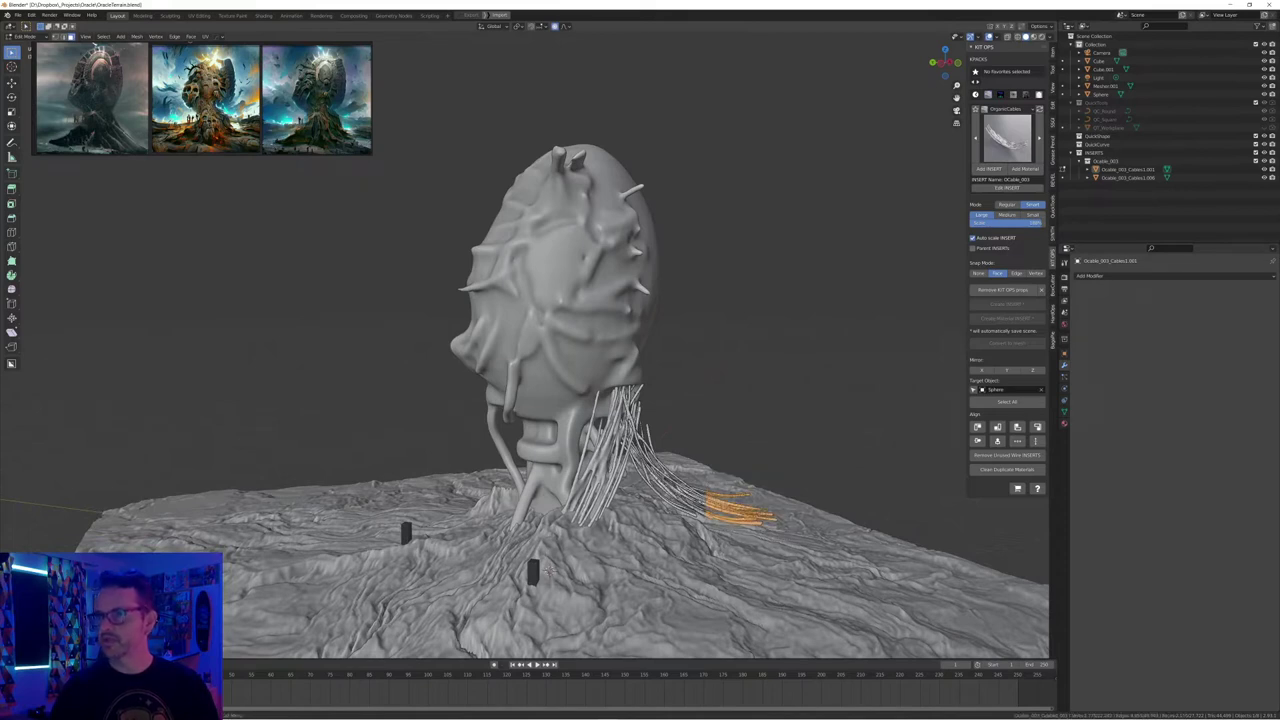
{"action": "key", "text": "g"}
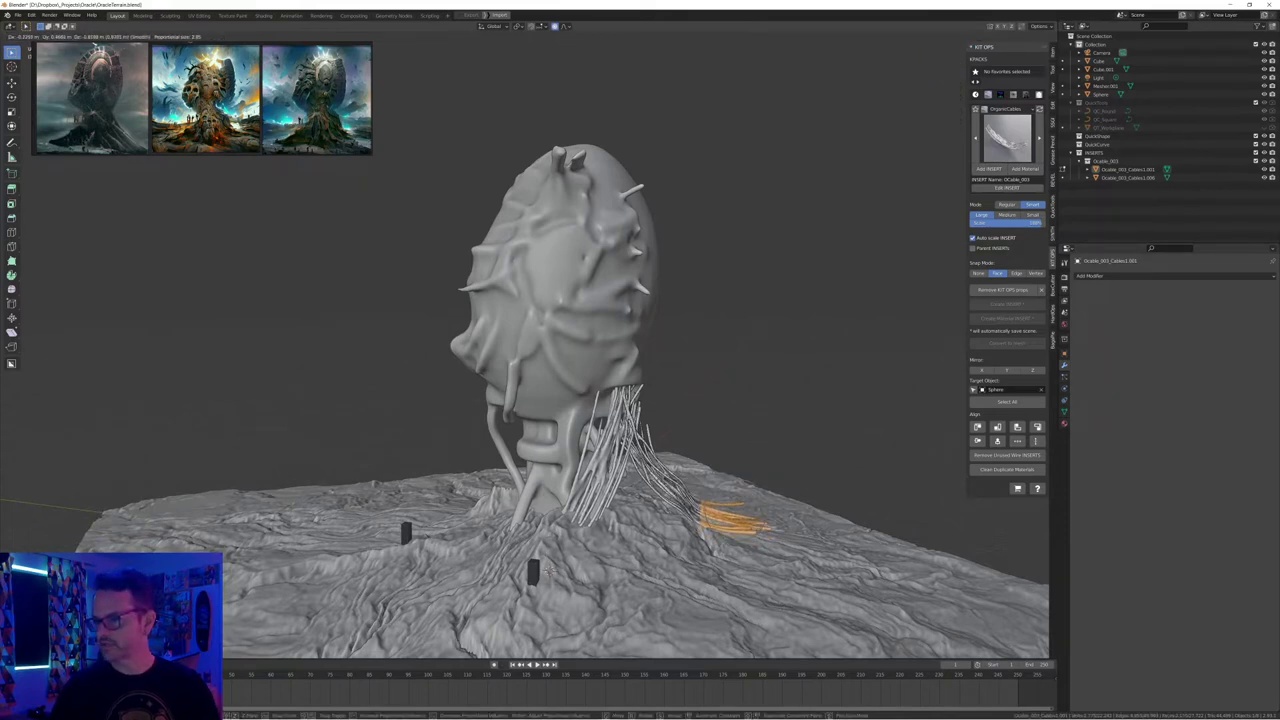
{"action": "scroll", "coordinate": [737, 520], "scroll_direction": "down", "scroll_amount": 15}
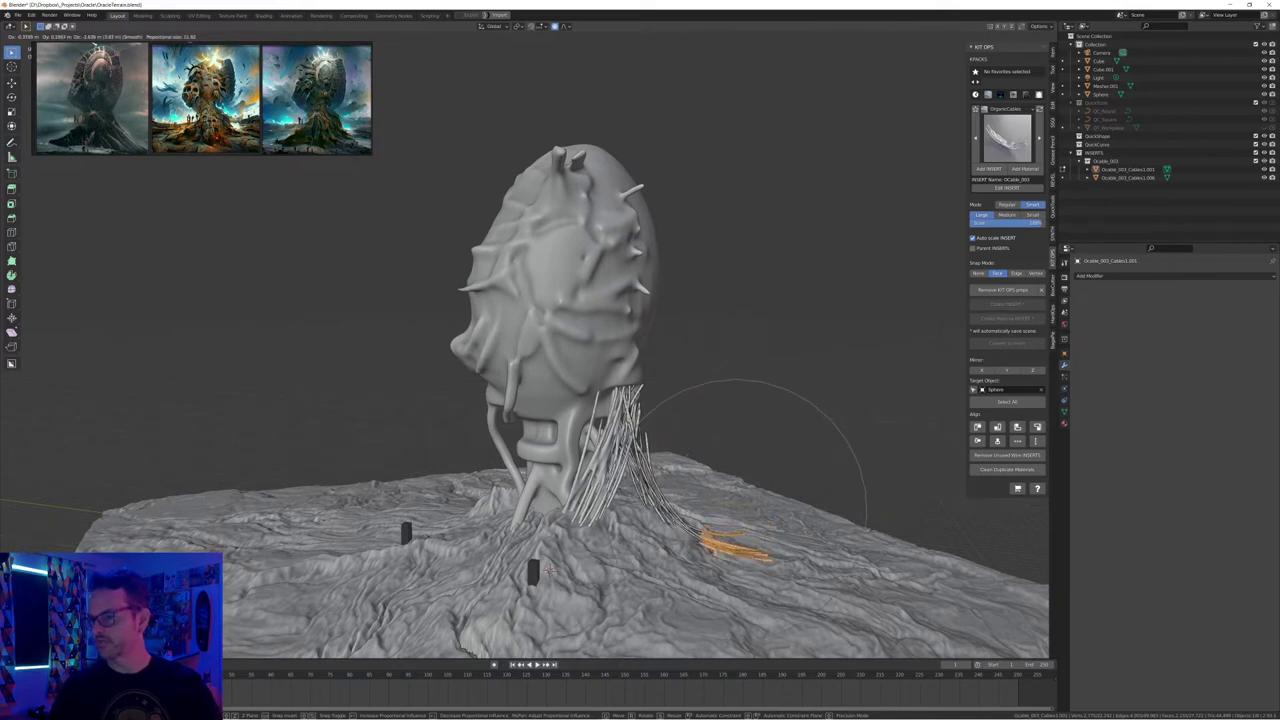
{"action": "left_click", "coordinate": [737, 540]}
Move the second bundle's upper ends closer under the head with proportional editing
{"action": "left_click_drag", "start_coordinate": [675, 435], "coordinate": [577, 365]}
{"action": "key", "text": "g"}
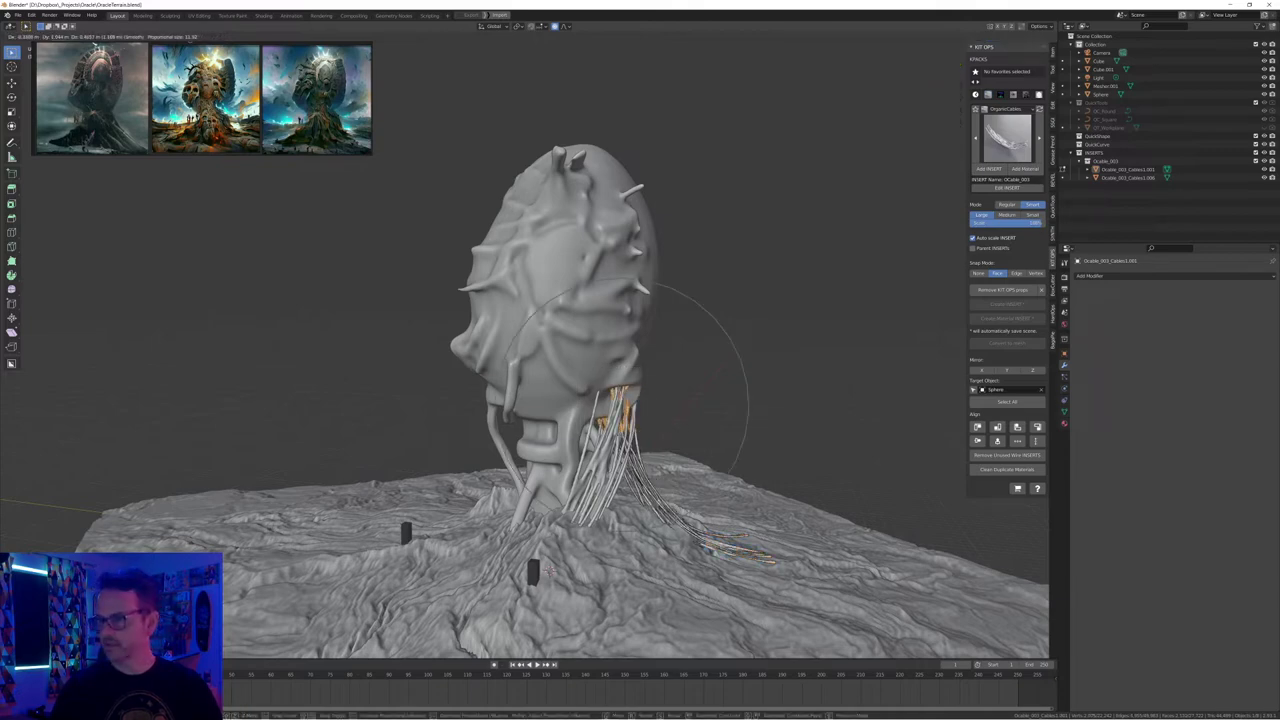
{"action": "left_click", "coordinate": [562, 368]}
Nudge the second bundle's outer tips lower into the terrain, leave mesh editing and deselect the bundle
{"action": "mouse_move", "coordinate": [562, 368]}
{"action": "middle_mouse_down"}
{"action": "mouse_move", "coordinate": [580, 342]}
{"action": "mouse_move", "coordinate": [554, 352]}
{"action": "middle_mouse_up"}
{"action": "left_click_drag", "start_coordinate": [819, 590], "coordinate": [720, 528]}
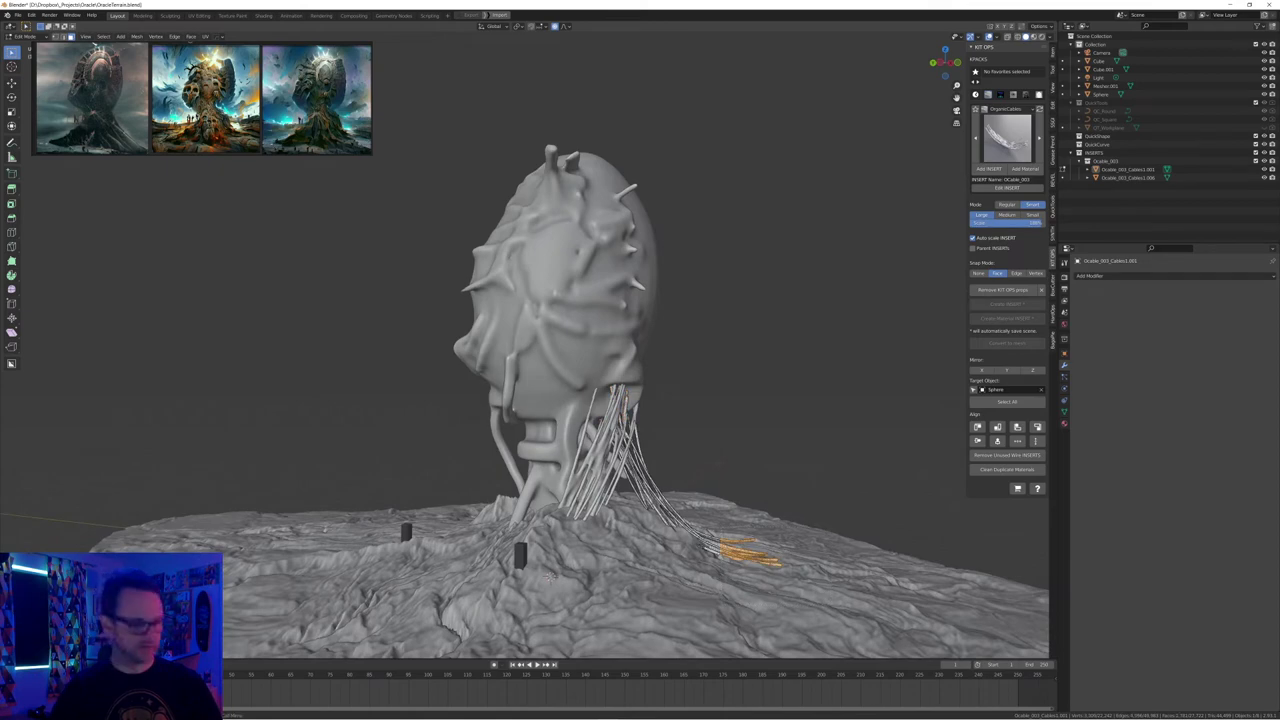
{"action": "key", "text": "g"}
{"action": "left_click", "coordinate": [707, 536]}
{"action": "key", "text": "Tab"}
{"action": "key", "text": "alt+a"}
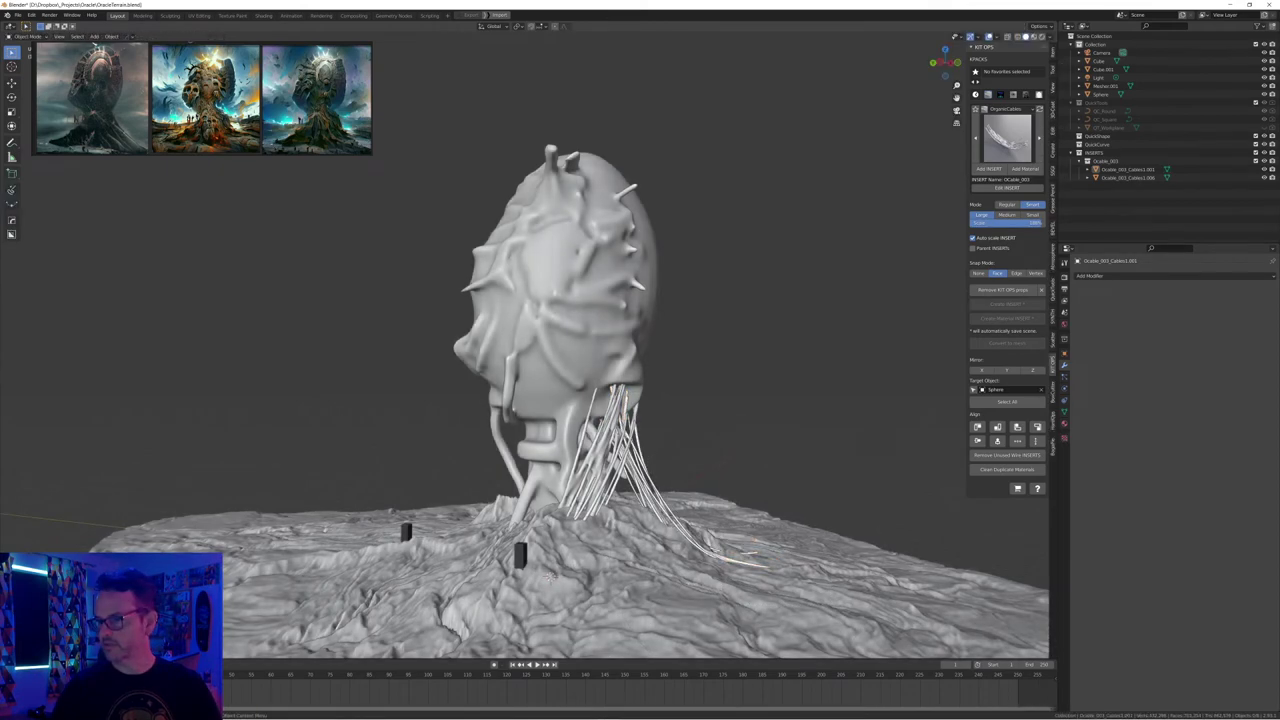
Duplicate the second cable bundle, offset the copy toward the first bundle, rotate it slightly and deselect it
{"action": "left_click", "coordinate": [608, 440]}
{"action": "mouse_move", "coordinate": [608, 440]}
{"action": "middle_mouse_down"}
{"action": "mouse_move", "coordinate": [680, 436]}
{"action": "mouse_move", "coordinate": [588, 450]}
{"action": "mouse_move", "coordinate": [490, 432]}
{"action": "mouse_move", "coordinate": [600, 425]}
{"action": "middle_mouse_up"}
{"action": "left_click", "coordinate": [648, 482]}
{"action": "middle_click_drag", "start_coordinate": [648, 482], "coordinate": [634, 530]}
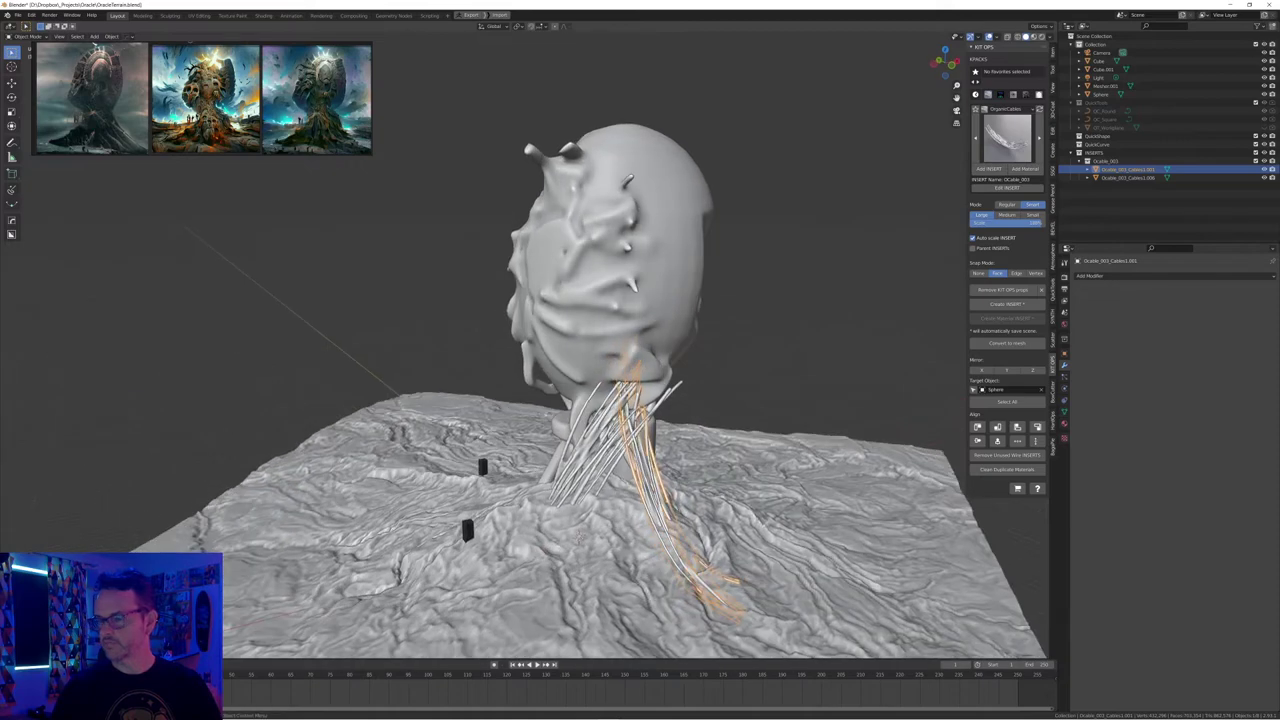
{"action": "key", "text": "shift+d"}
{"action": "left_click", "coordinate": [701, 518]}
{"action": "key", "text": "r"}
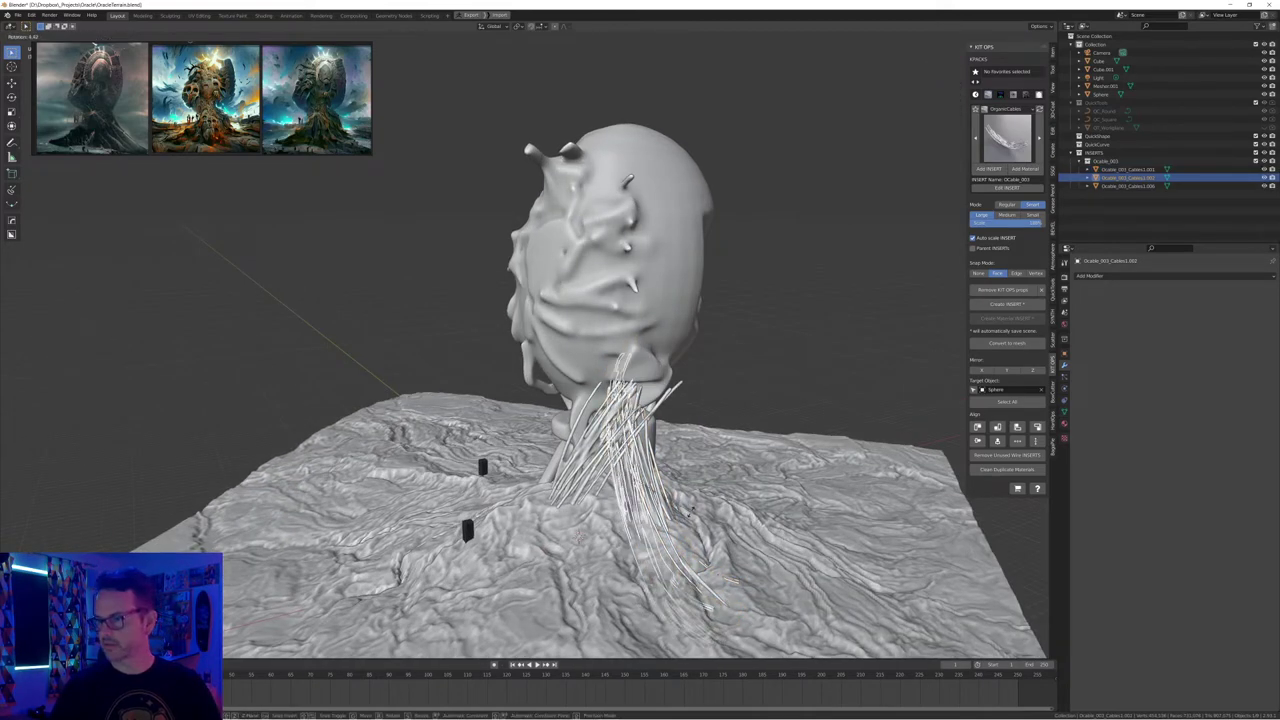
{"action": "left_click", "coordinate": [699, 521]}
{"action": "left_click_drag", "start_coordinate": [746, 362], "coordinate": [791, 383]}
{"action": "middle_click_drag", "start_coordinate": [791, 383], "coordinate": [820, 365]}
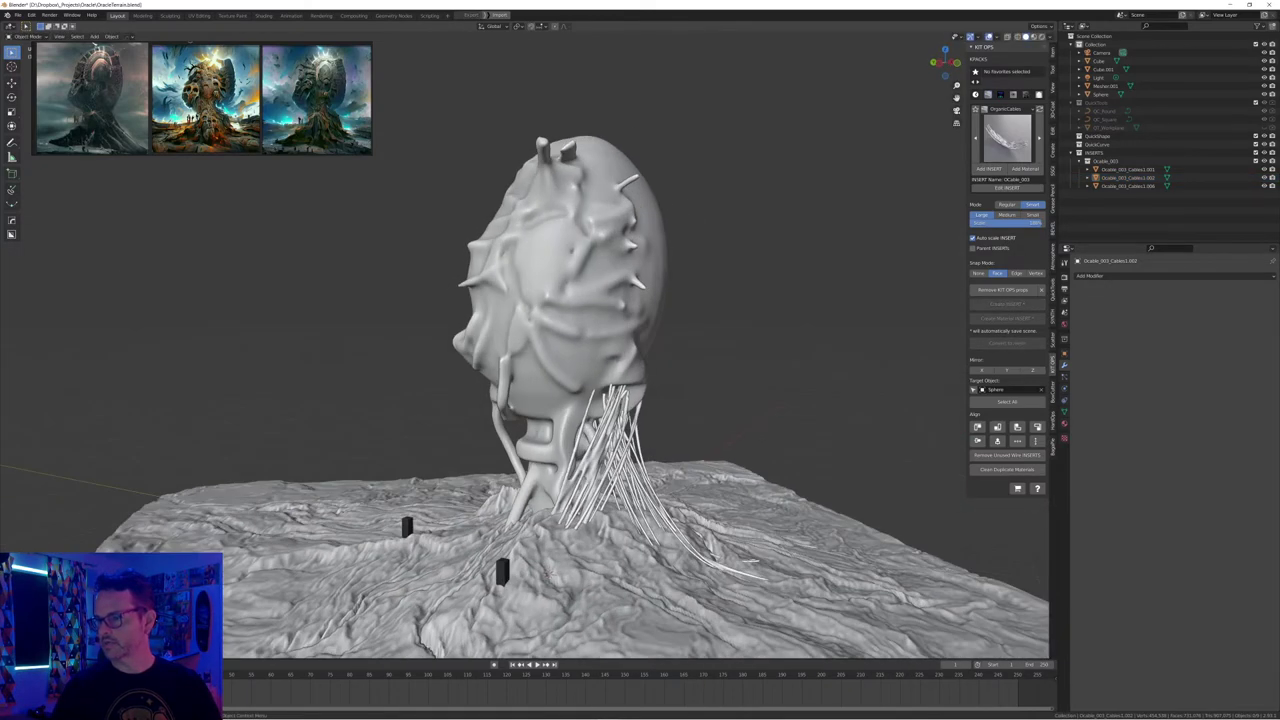
{"action": "middle_click_drag", "start_coordinate": [820, 365], "coordinate": [828, 366]}
{"action": "left_click", "coordinate": [640, 490]}
{"action": "middle_click_drag", "start_coordinate": [640, 490], "coordinate": [598, 514]}
{"action": "left_click", "coordinate": [662, 482], "text": "shift"}
{"action": "left_click", "coordinate": [592, 462], "text": "shift"}
{"action": "middle_click_drag", "start_coordinate": [592, 462], "coordinate": [653, 442]}
{"action": "left_click", "coordinate": [752, 400]}
{"action": "middle_click_drag", "start_coordinate": [752, 400], "coordinate": [780, 418]}
Duplicate the first cable bundle, move the copy beside the neck under the head and rotate it around the Z axis
{"action": "left_click", "coordinate": [627, 452]}
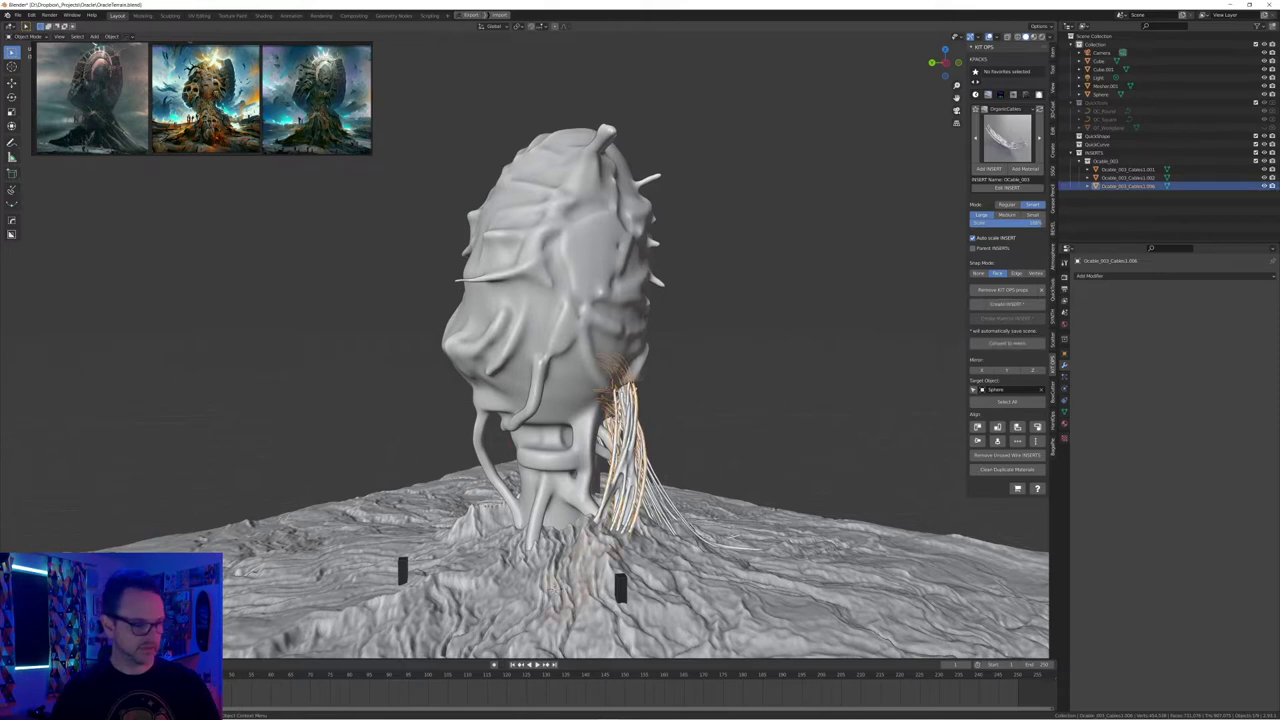
{"action": "key", "text": "shift+d"}
{"action": "left_click", "coordinate": [575, 455]}
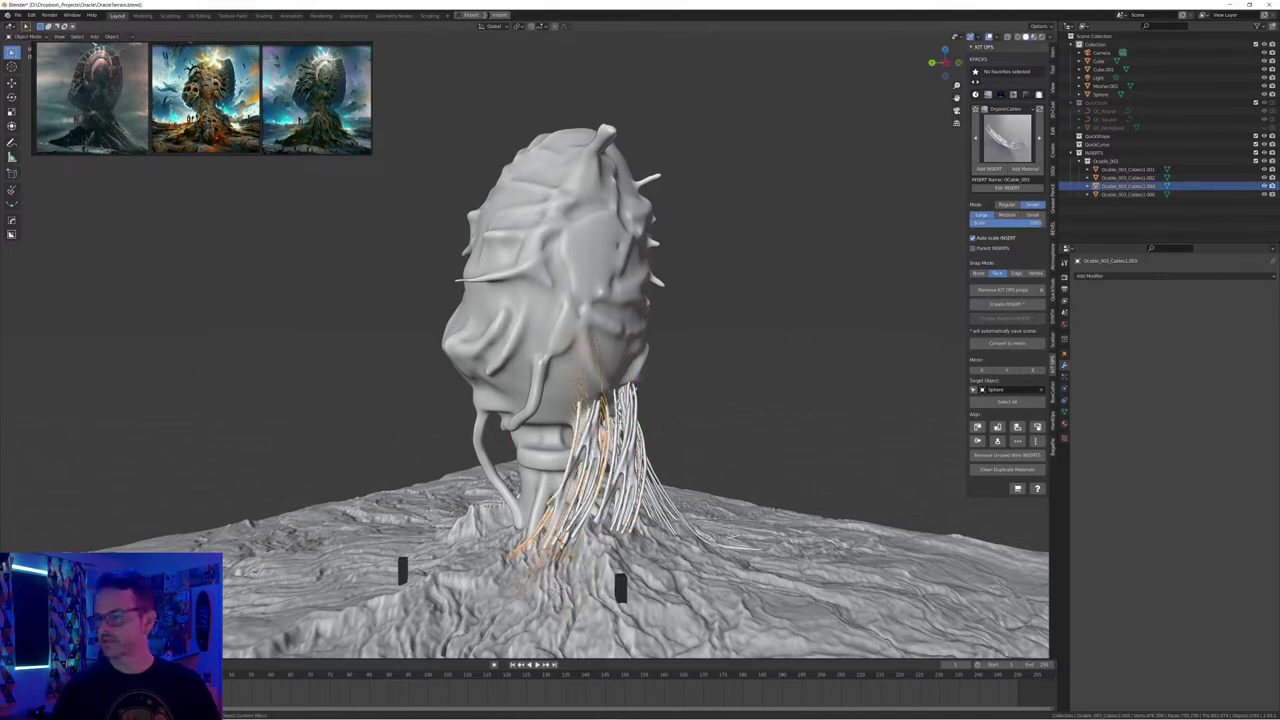
{"action": "key", "text": "r"}
{"action": "key", "text": "z"}
{"action": "left_click", "coordinate": [708, 417]}
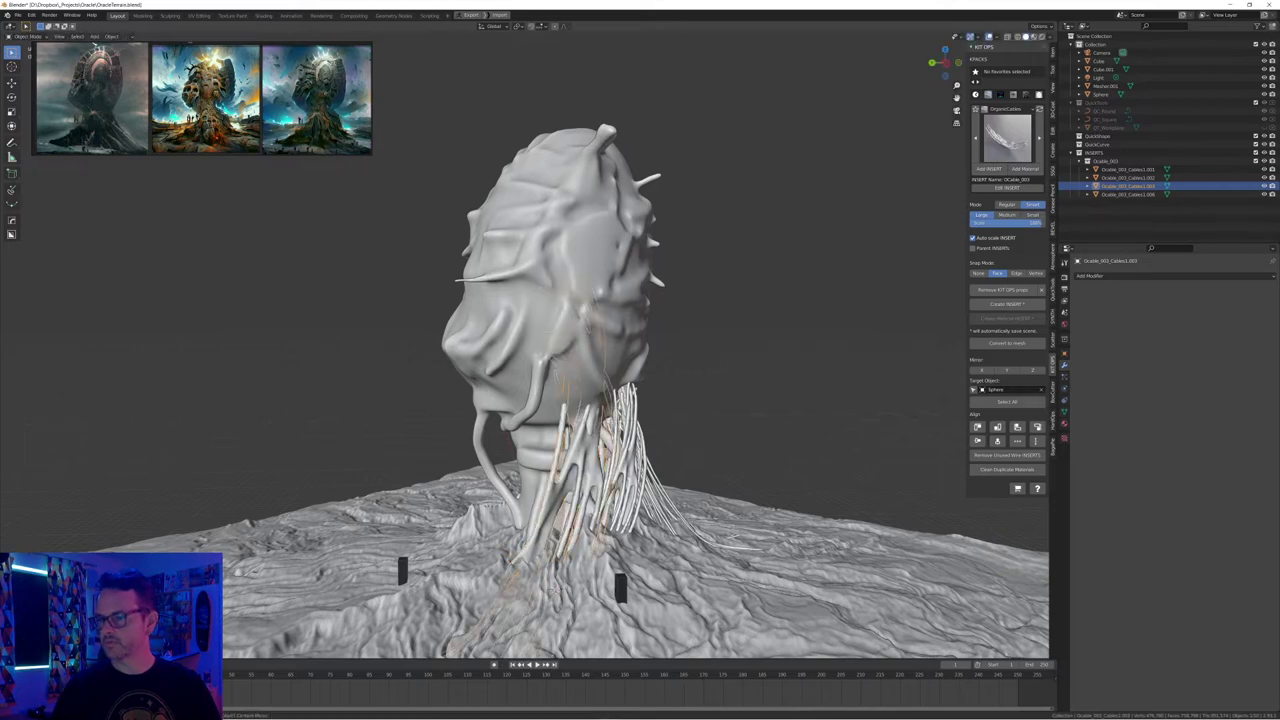
Join the duplicated neck bundle into the head sphere
{"action": "middle_click_drag", "start_coordinate": [708, 417], "coordinate": [648, 408]}
{"action": "middle_click_drag", "start_coordinate": [712, 565], "coordinate": [714, 574]}
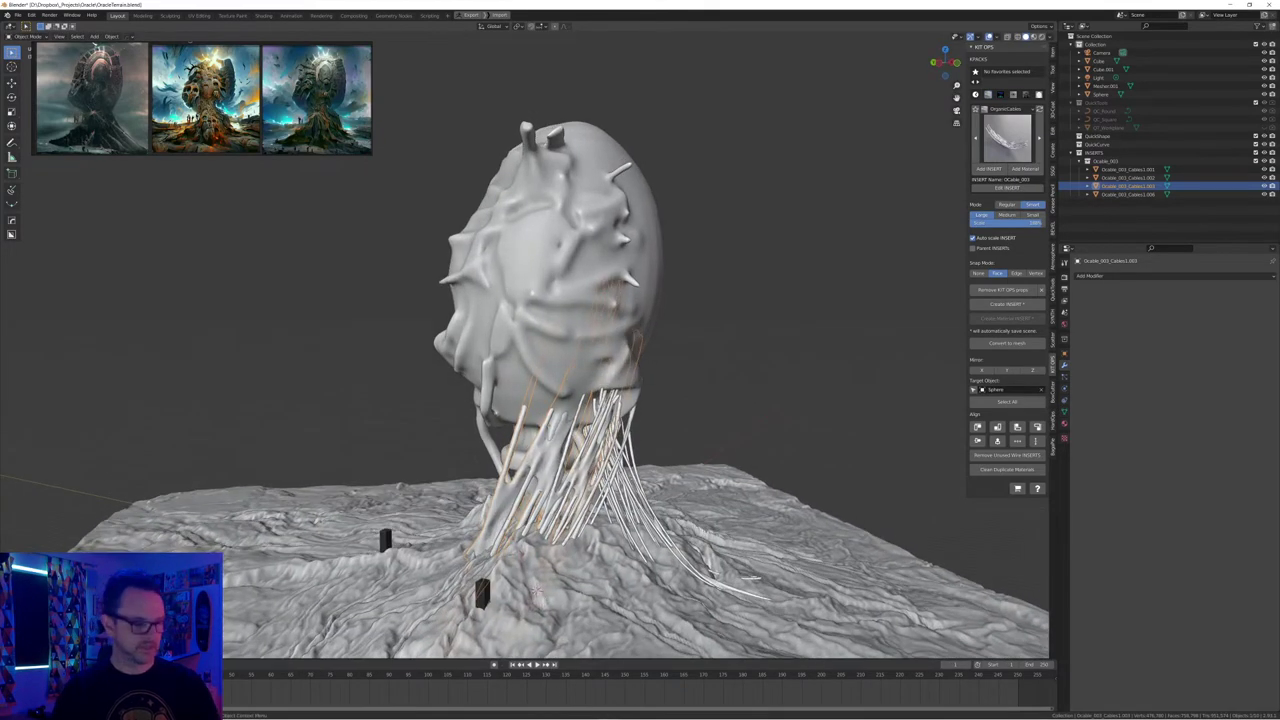
{"action": "left_click", "coordinate": [562, 335], "text": "shift"}
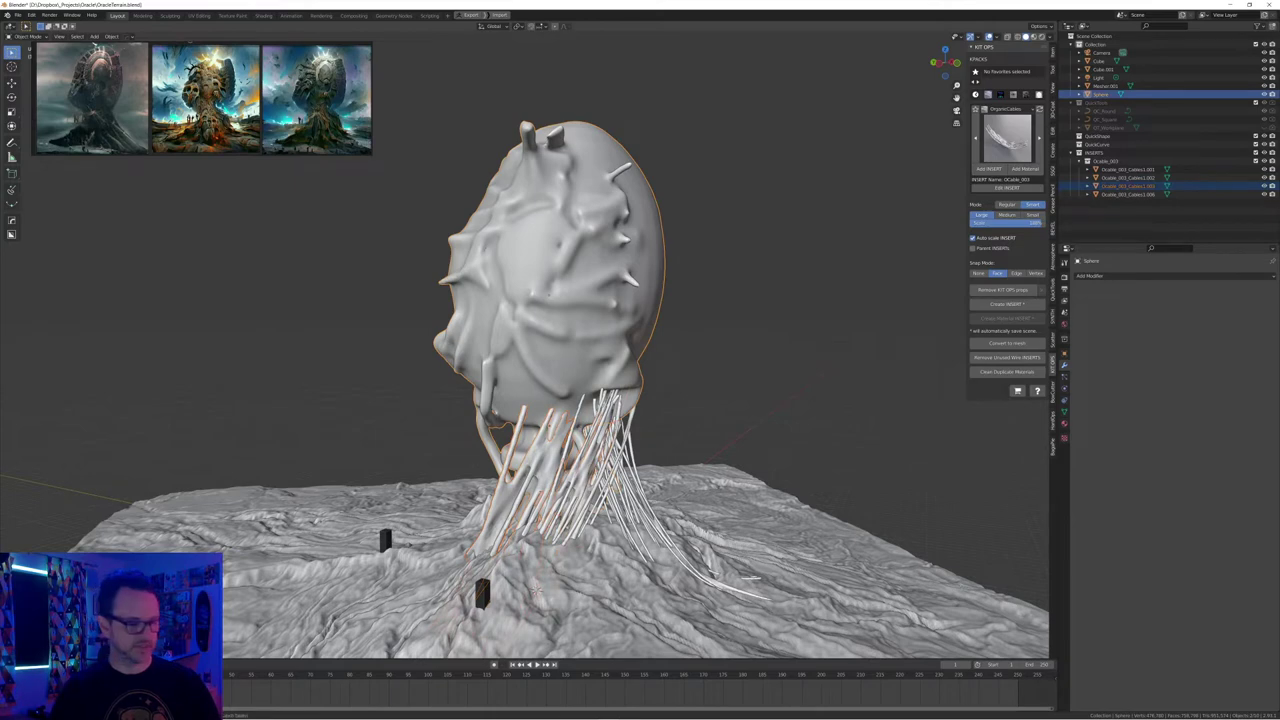
{"action": "key", "text": "ctrl+j"}
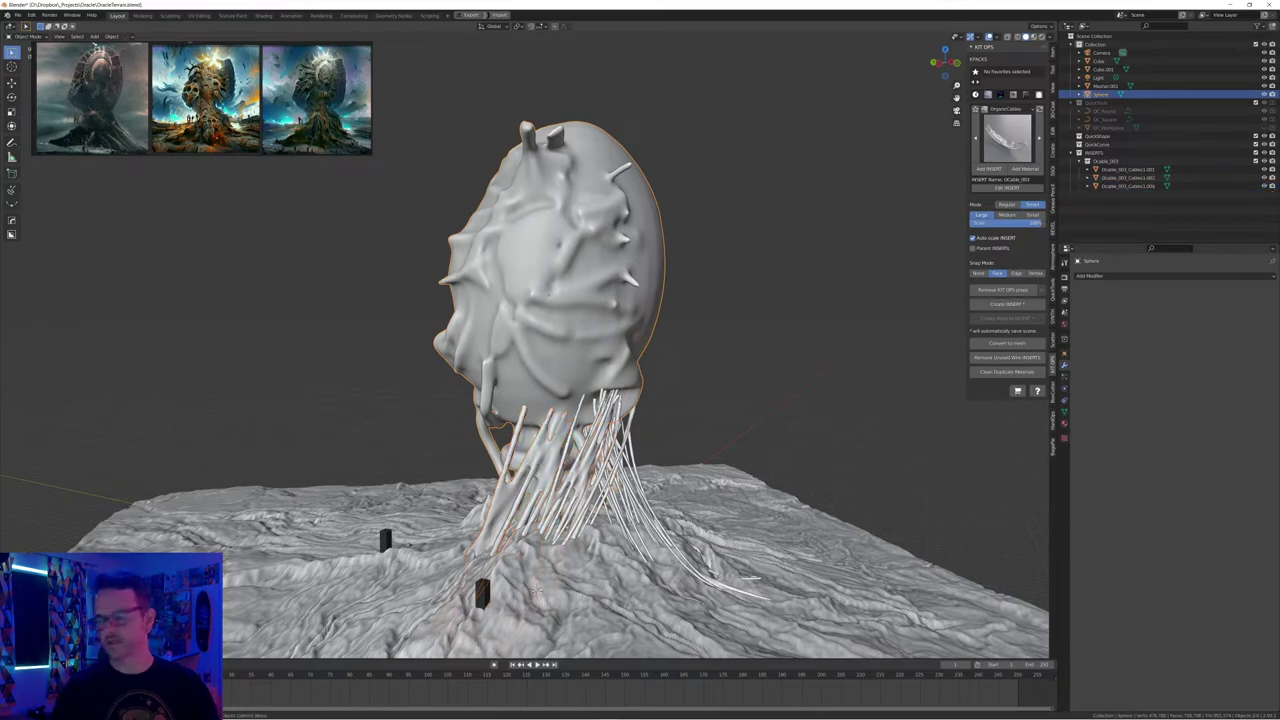
Voxel-remesh the joined head at a voxel size of 0.0145 m and smooth it with Quick Smooth at 10 repeats
{"action": "key", "text": "shift+r"}
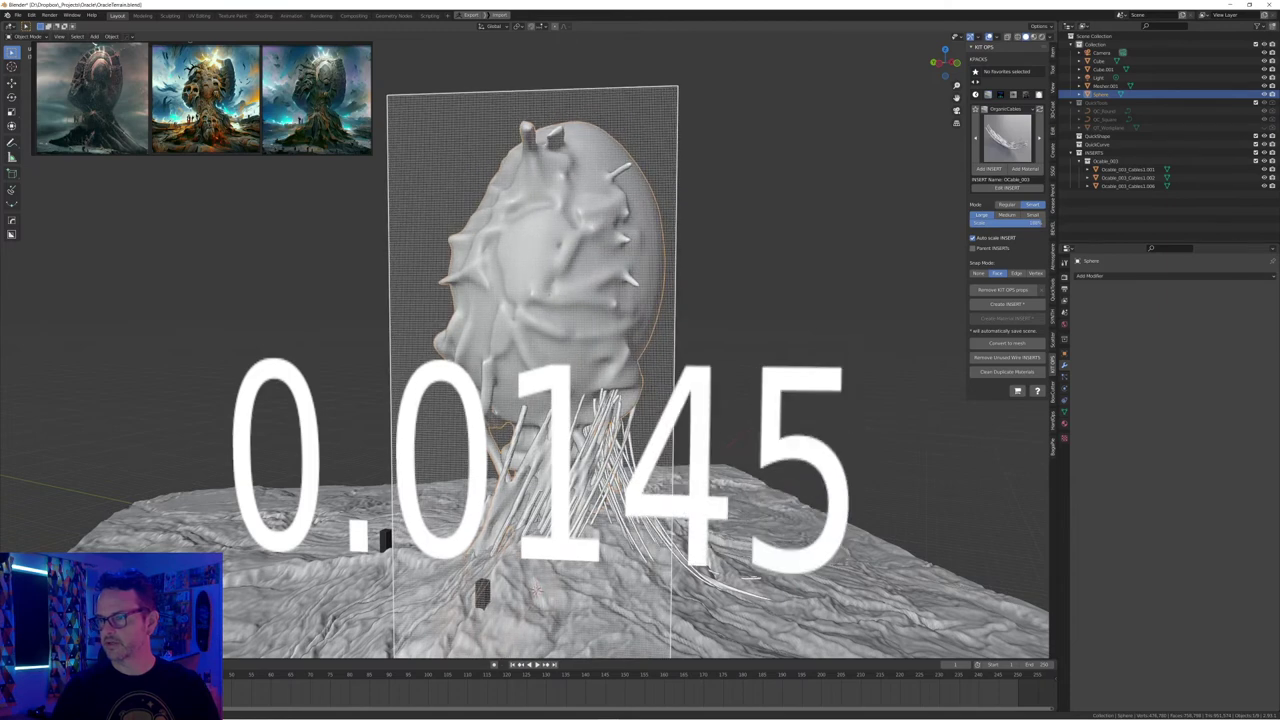
{"action": "key", "text": "Return"}
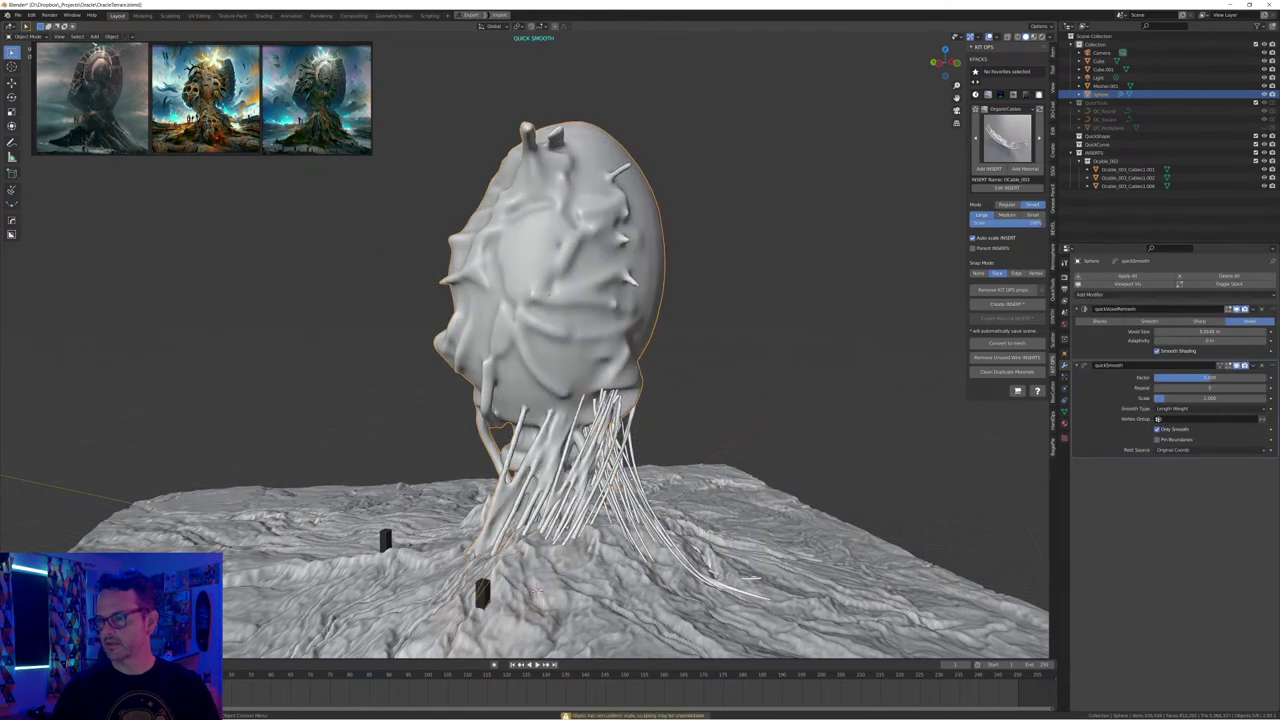
{"action": "middle_click_drag", "start_coordinate": [350, 292], "coordinate": [445, 278]}
{"action": "left_click", "coordinate": [440, 276]}
{"action": "left_click", "coordinate": [490, 272]}
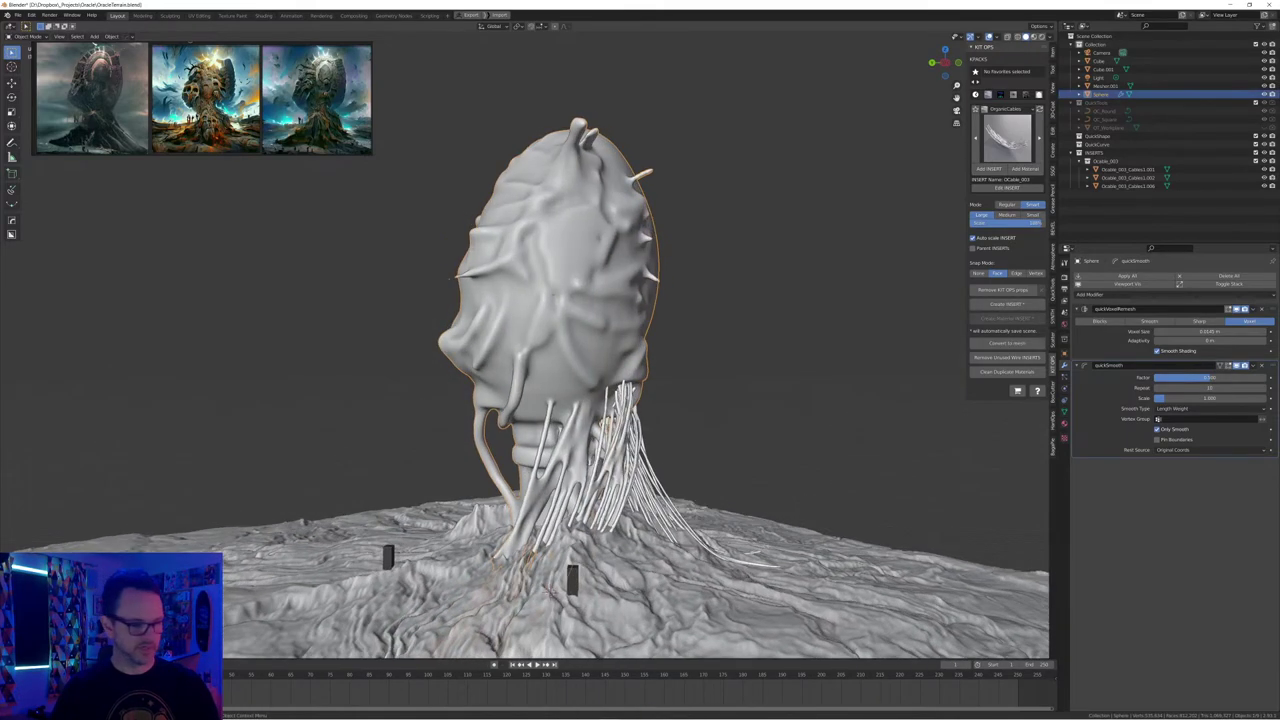
Isolate the head by hiding every other object and bring its back side with the protruding cable tips into view
{"action": "key", "text": "h"}
{"action": "key", "text": "ctrl+z"}
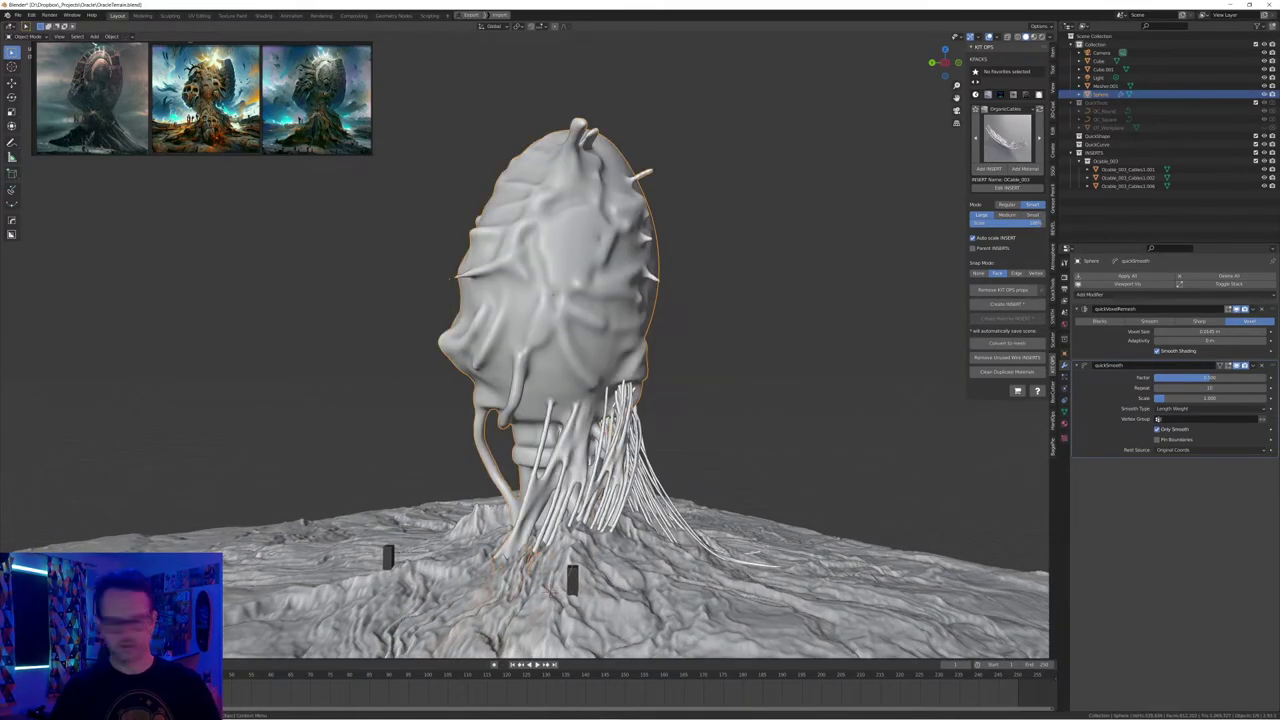
{"action": "key", "text": "shift+h"}
{"action": "middle_click_drag", "start_coordinate": [452, 278], "coordinate": [355, 287]}
{"action": "left_click", "coordinate": [395, 287]}
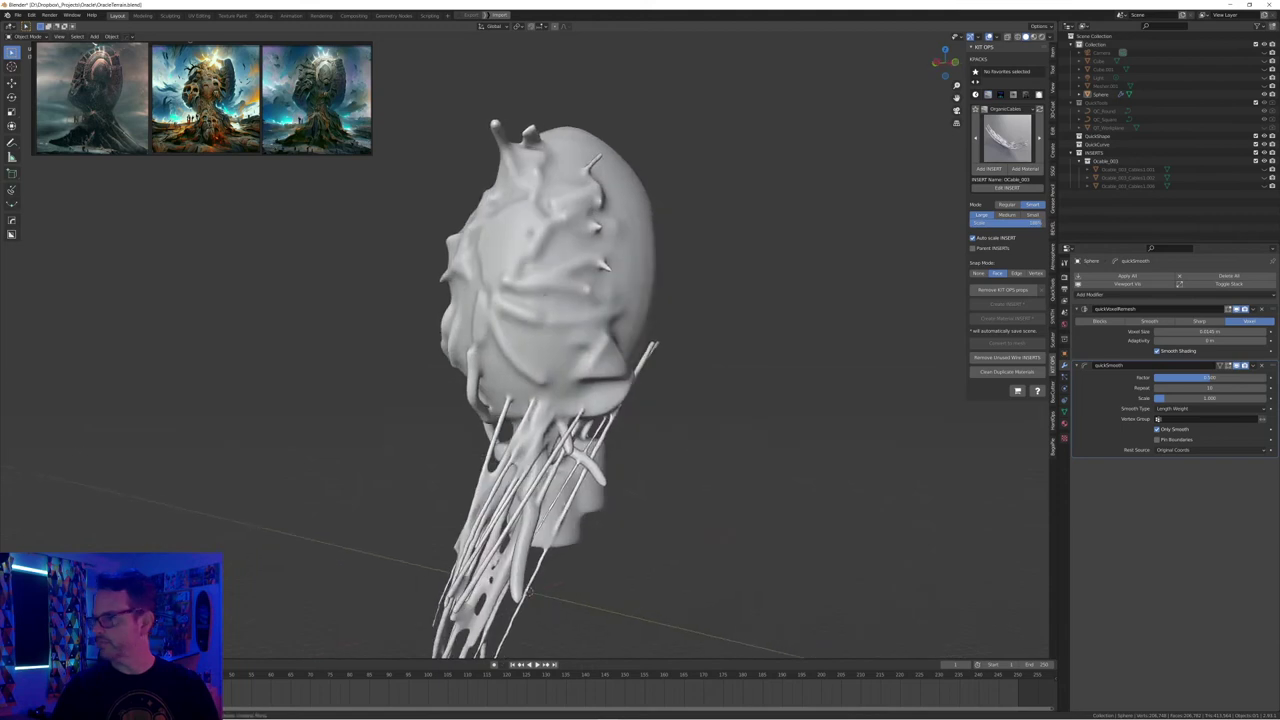
{"action": "mouse_move", "coordinate": [592, 290]}
{"action": "middle_mouse_down"}
{"action": "mouse_move", "coordinate": [488, 301]}
{"action": "mouse_move", "coordinate": [524, 302]}
{"action": "middle_mouse_up"}
{"action": "left_click", "coordinate": [535, 295]}
Edit the head's mesh, select the cable tips protruding past its lower back and delete their faces
{"action": "key", "text": "Tab"}
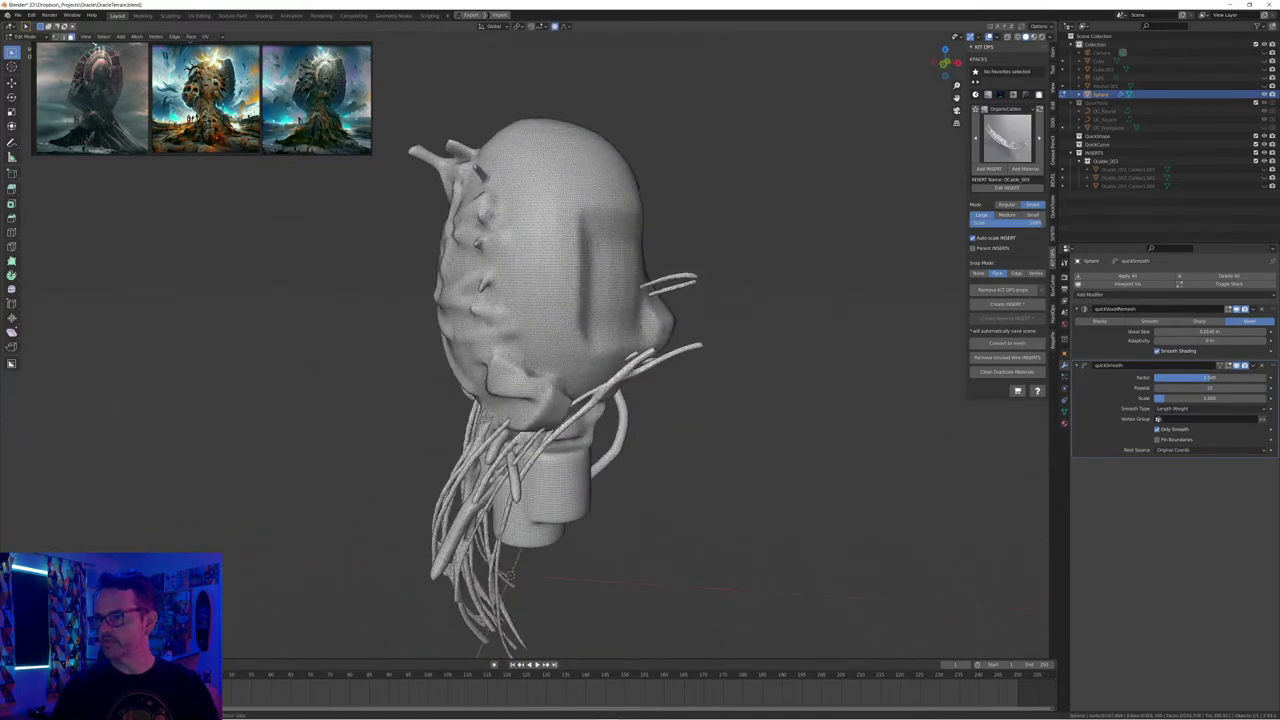
{"action": "left_click_drag", "start_coordinate": [682, 333], "coordinate": [723, 365]}
{"action": "key", "text": "ctrl+l"}
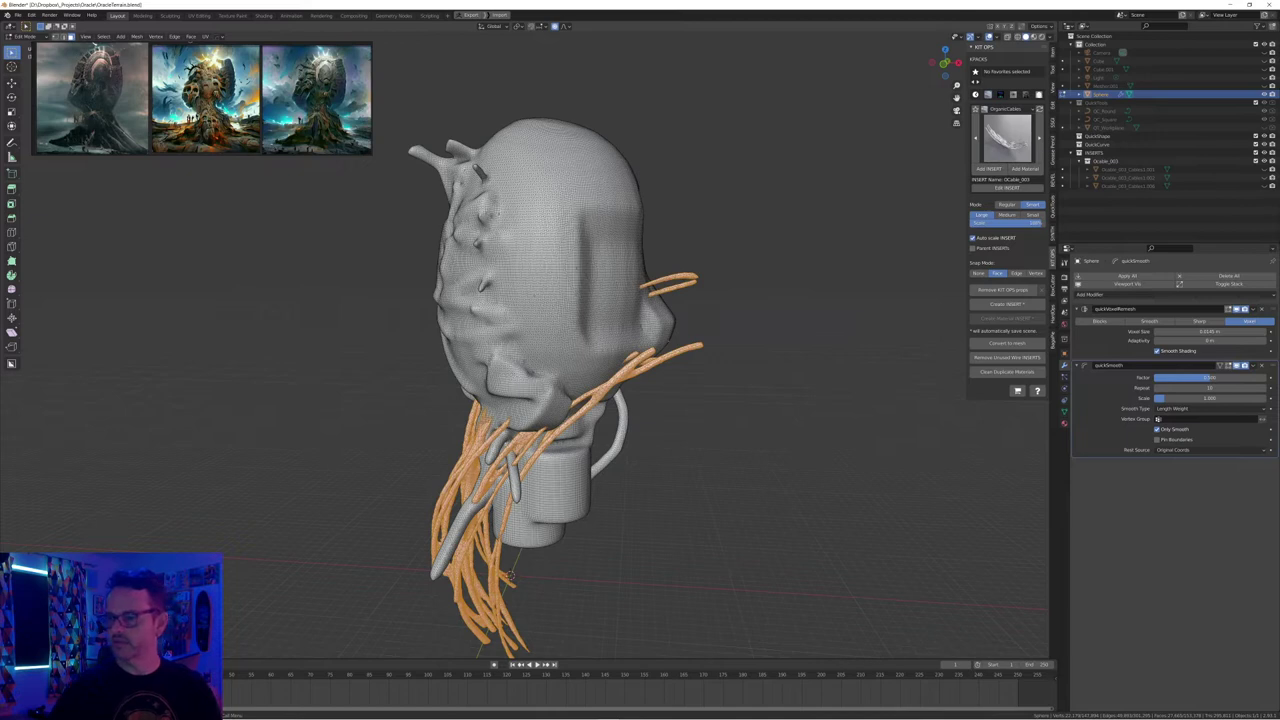
{"action": "middle_click_drag", "start_coordinate": [690, 350], "coordinate": [747, 360]}
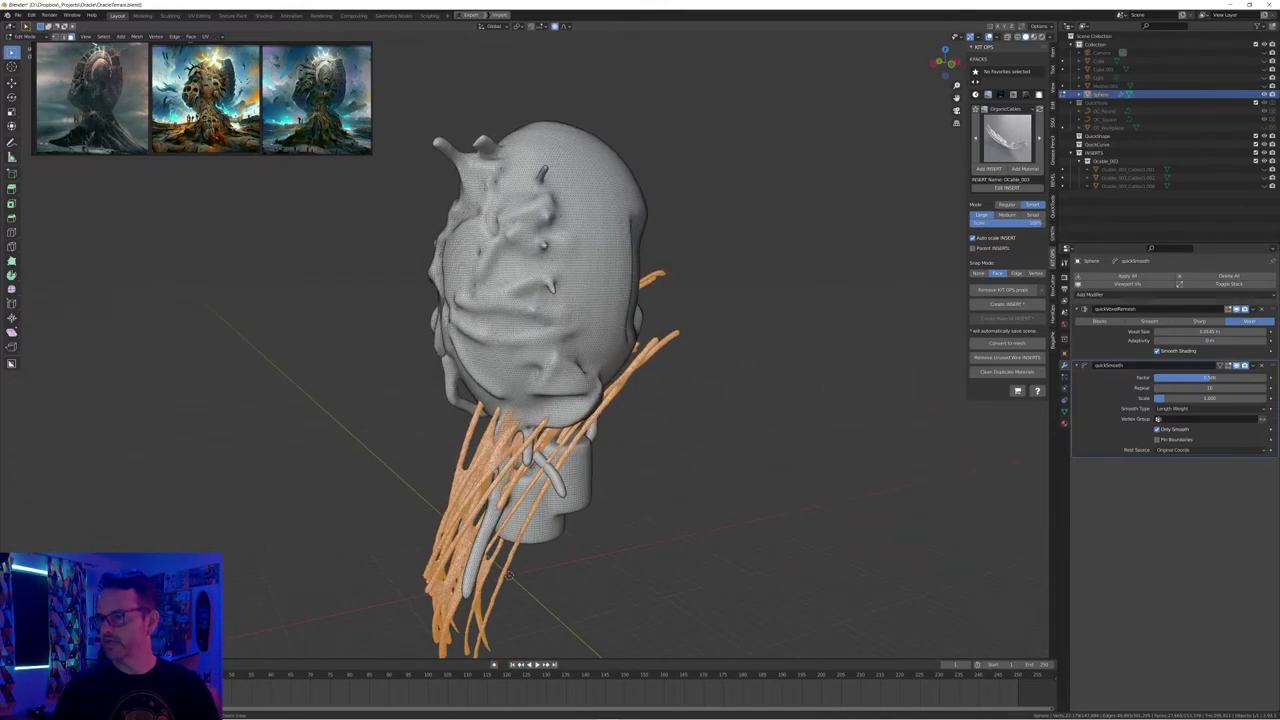
{"action": "left_click_drag", "start_coordinate": [648, 326], "coordinate": [701, 367]}
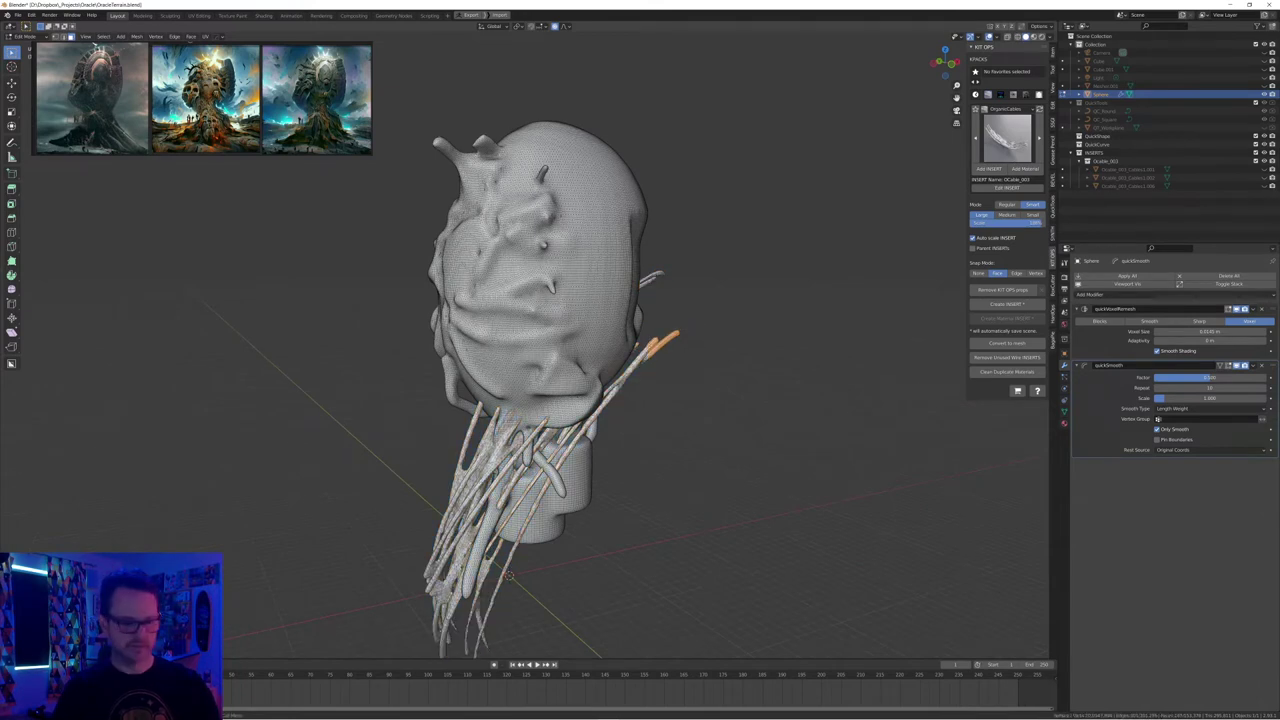
{"action": "key", "text": "x"}
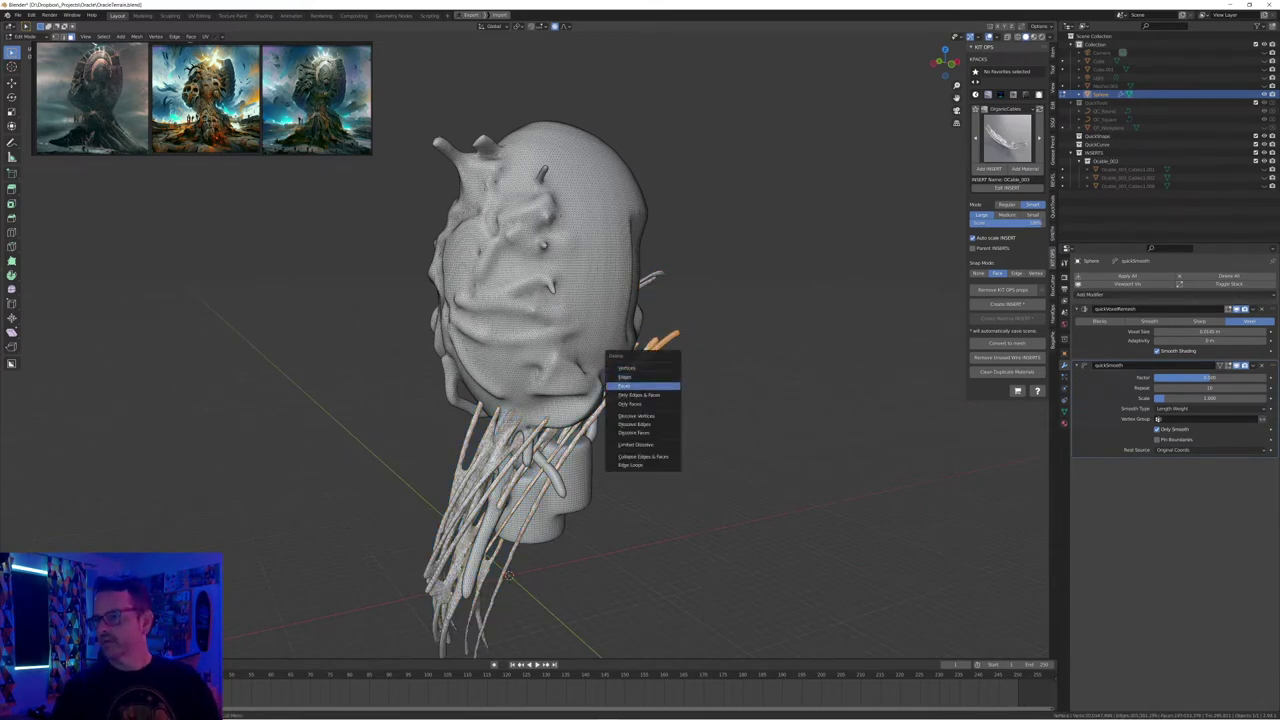
{"action": "left_click", "coordinate": [645, 386]}
{"action": "middle_click_drag", "start_coordinate": [645, 386], "coordinate": [628, 386]}
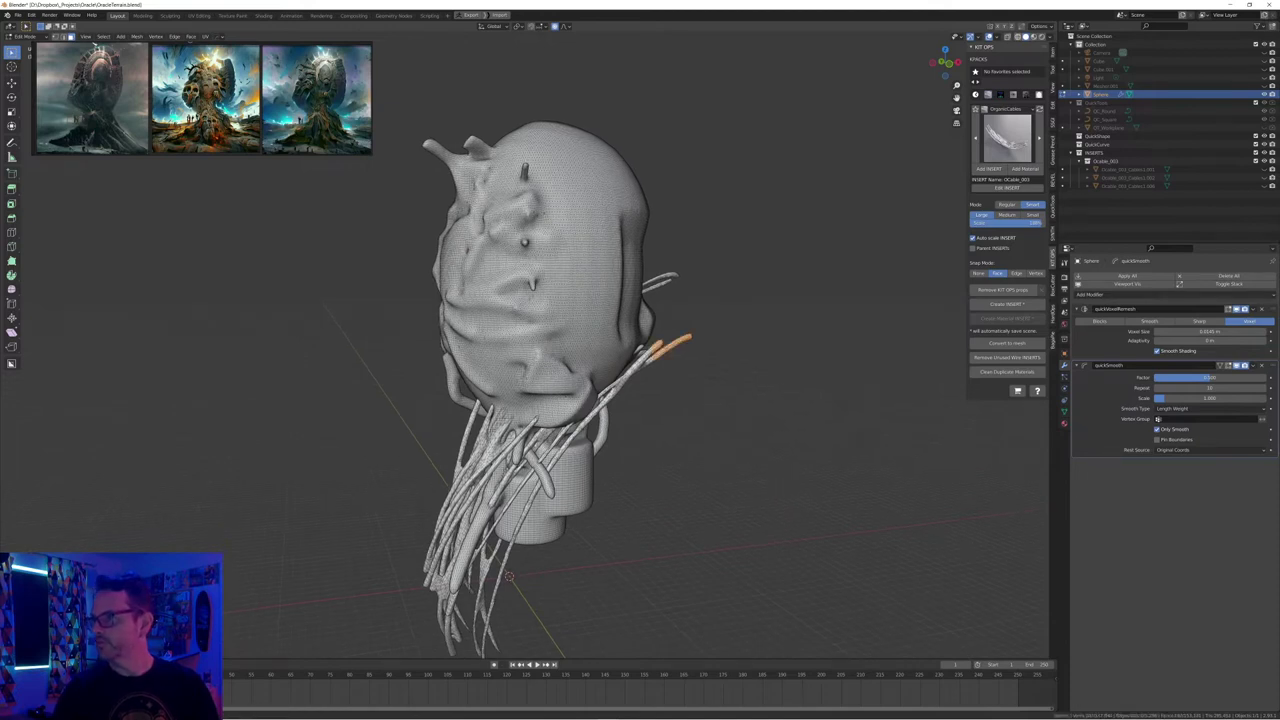
Select the protruding lower cable tips through the mesh in wireframe display and delete them completely
{"action": "key", "text": "shift+z"}
{"action": "mouse_move", "coordinate": [700, 385]}
{"action": "middle_mouse_down"}
{"action": "mouse_move", "coordinate": [716, 362]}
{"action": "mouse_move", "coordinate": [704, 370]}
{"action": "middle_mouse_up"}
{"action": "left_click_drag", "start_coordinate": [724, 370], "coordinate": [663, 326]}
{"action": "key", "text": "x"}
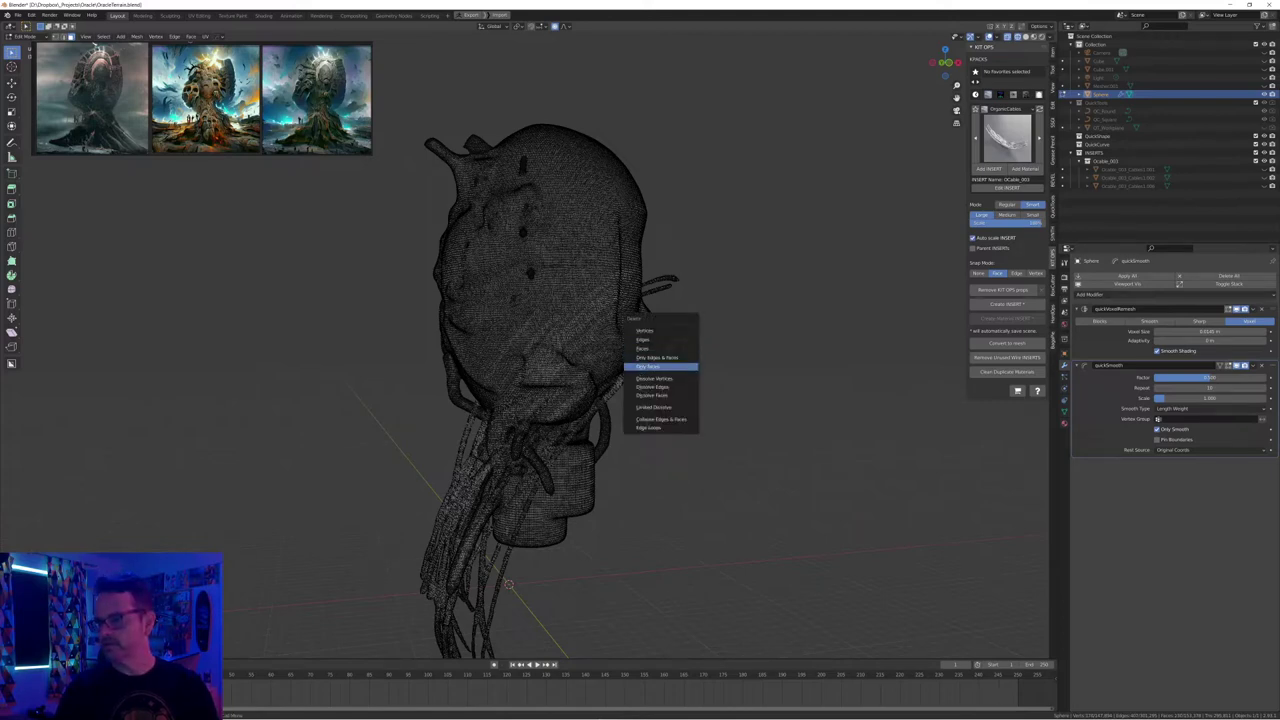
{"action": "left_click", "coordinate": [660, 366]}
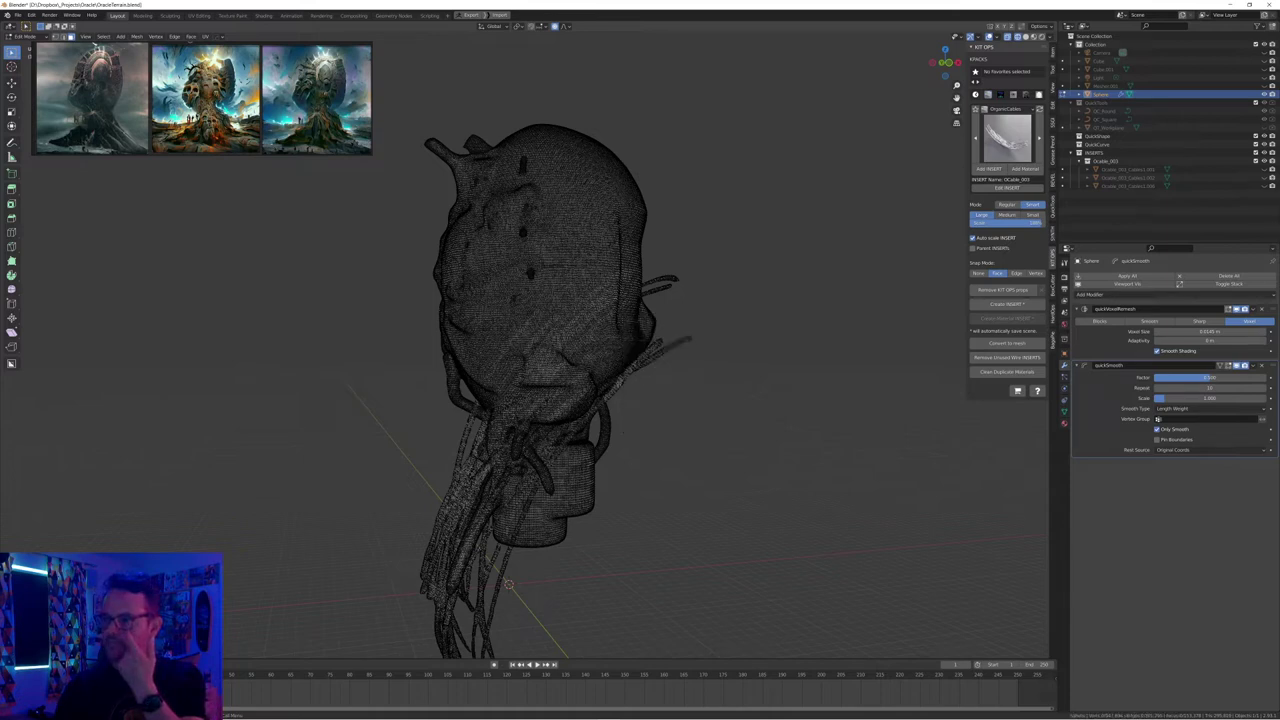
{"action": "key", "text": "x"}
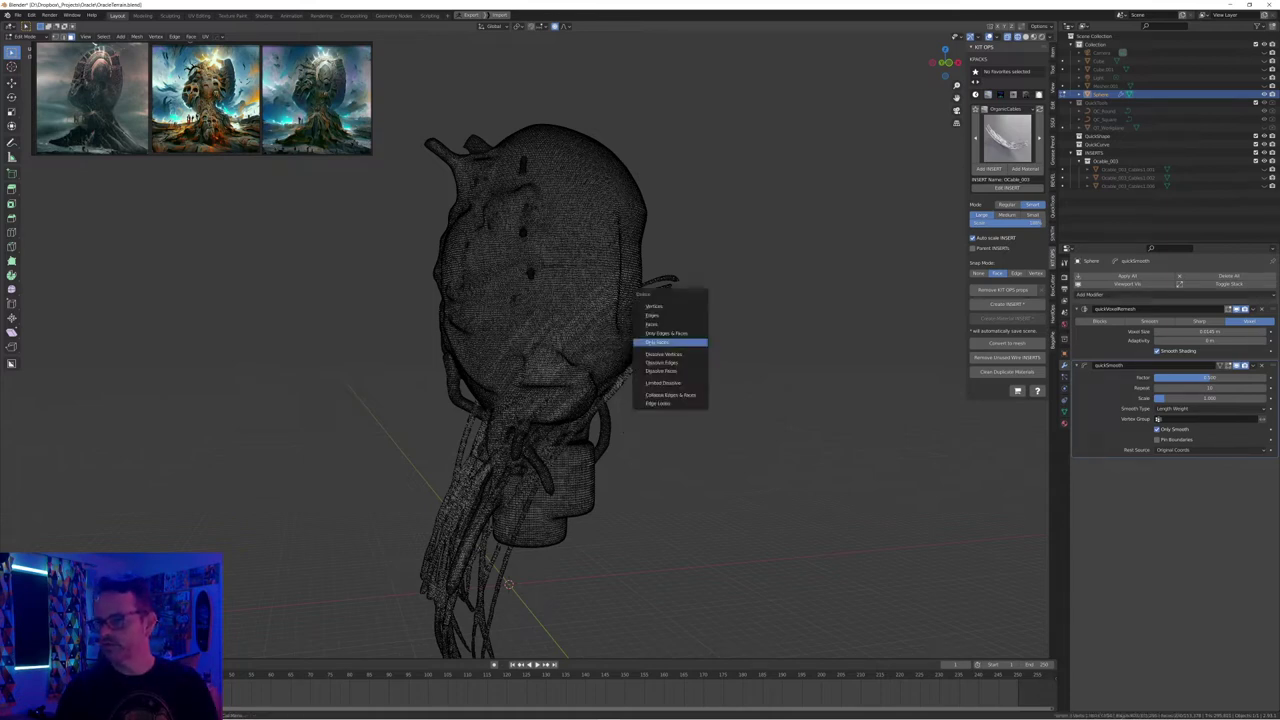
{"action": "left_click", "coordinate": [660, 324]}
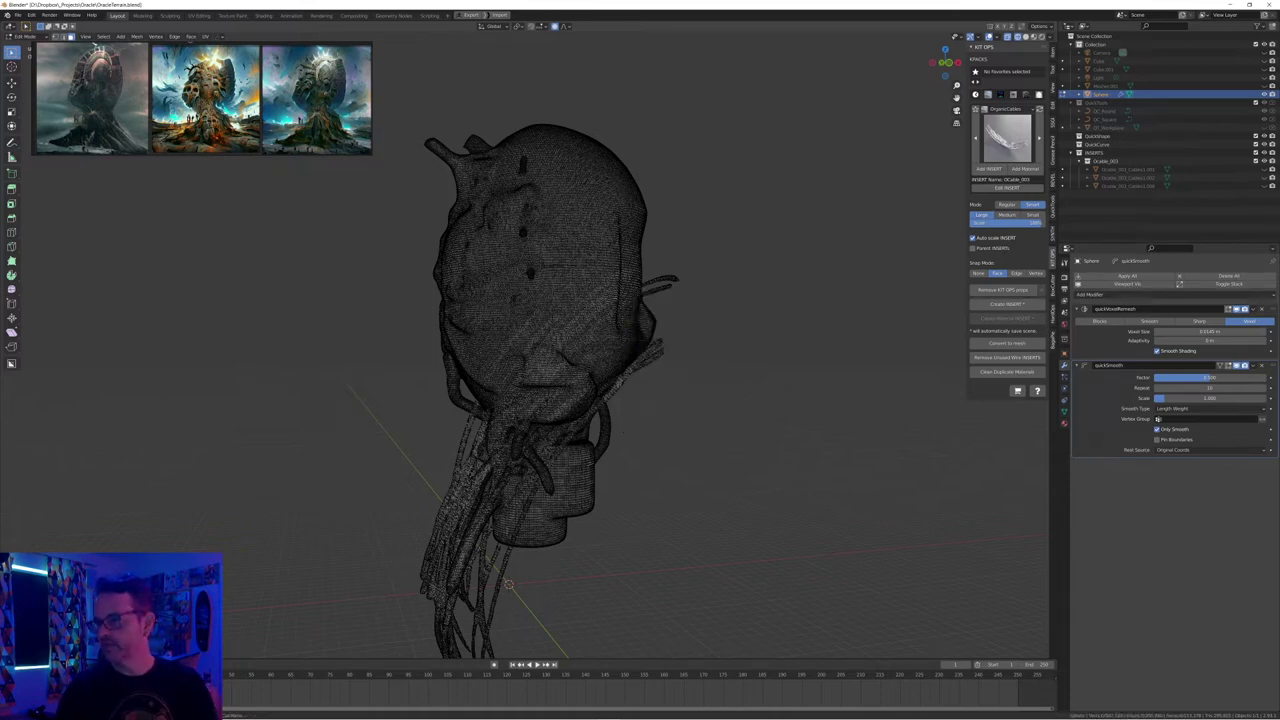
Return to solid display, leave mesh editing, reveal all hidden objects and deselect everything
{"action": "middle_click_drag", "start_coordinate": [660, 324], "coordinate": [642, 316]}
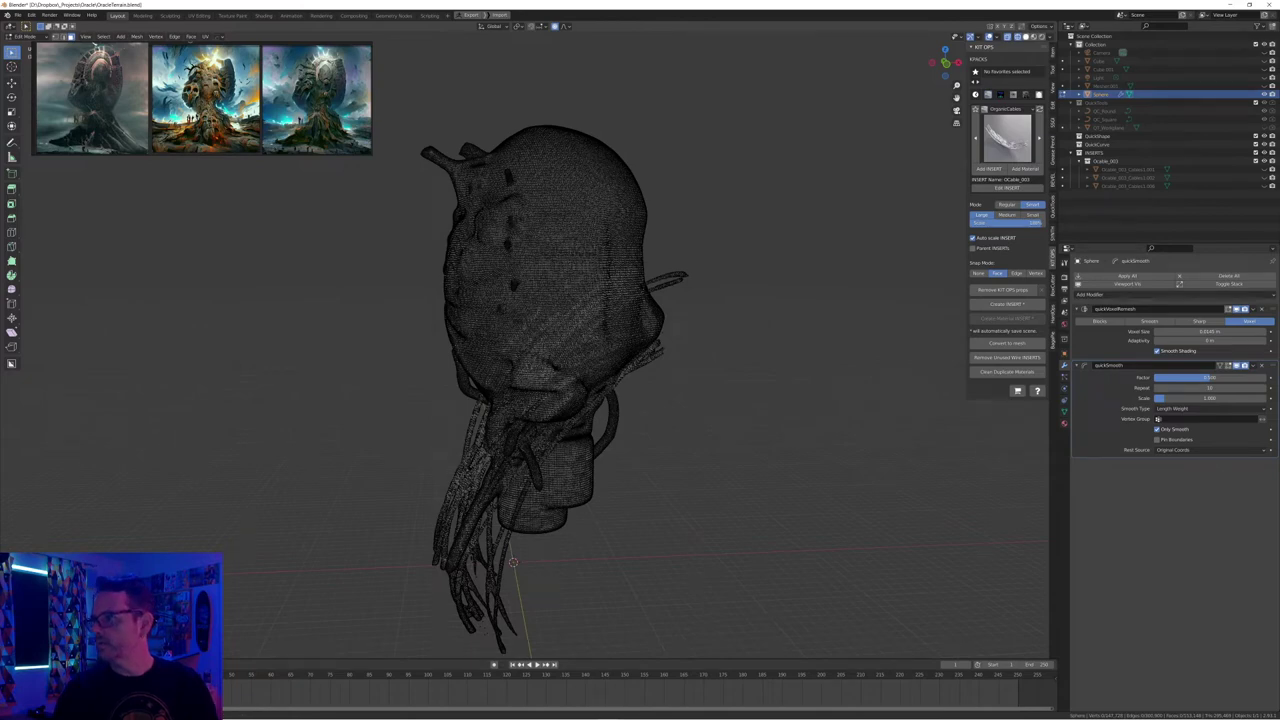
{"action": "key", "text": "shift+z"}
{"action": "key", "text": "Tab"}
{"action": "middle_click_drag", "start_coordinate": [642, 316], "coordinate": [606, 318]}
{"action": "key", "text": "alt+a"}
{"action": "key", "text": "h"}
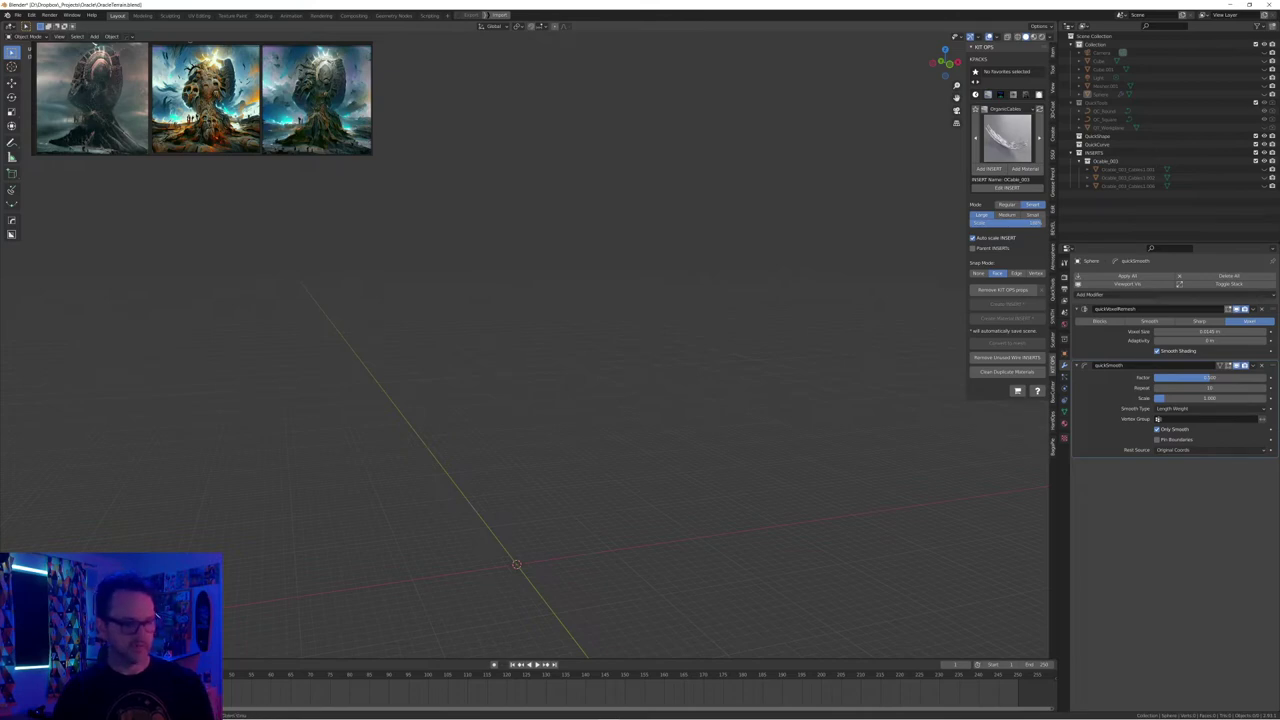
{"action": "key", "text": "alt+h"}
{"action": "key", "text": "alt+a"}
{"action": "middle_click_drag", "start_coordinate": [606, 318], "coordinate": [640, 278]}
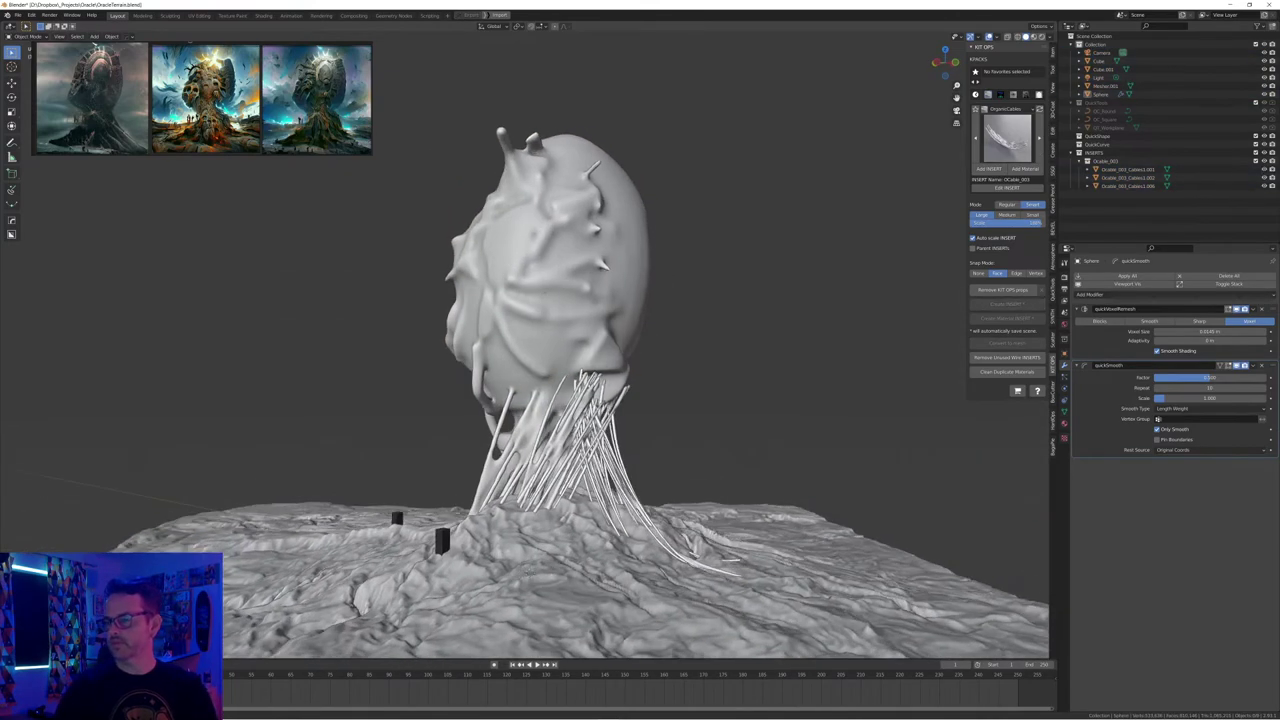
Select the straight cable bundle at the neck's lower back and move it up and away from the neck
{"action": "middle_click_drag", "start_coordinate": [541, 563], "coordinate": [524, 571]}
{"action": "left_click", "coordinate": [521, 569]}
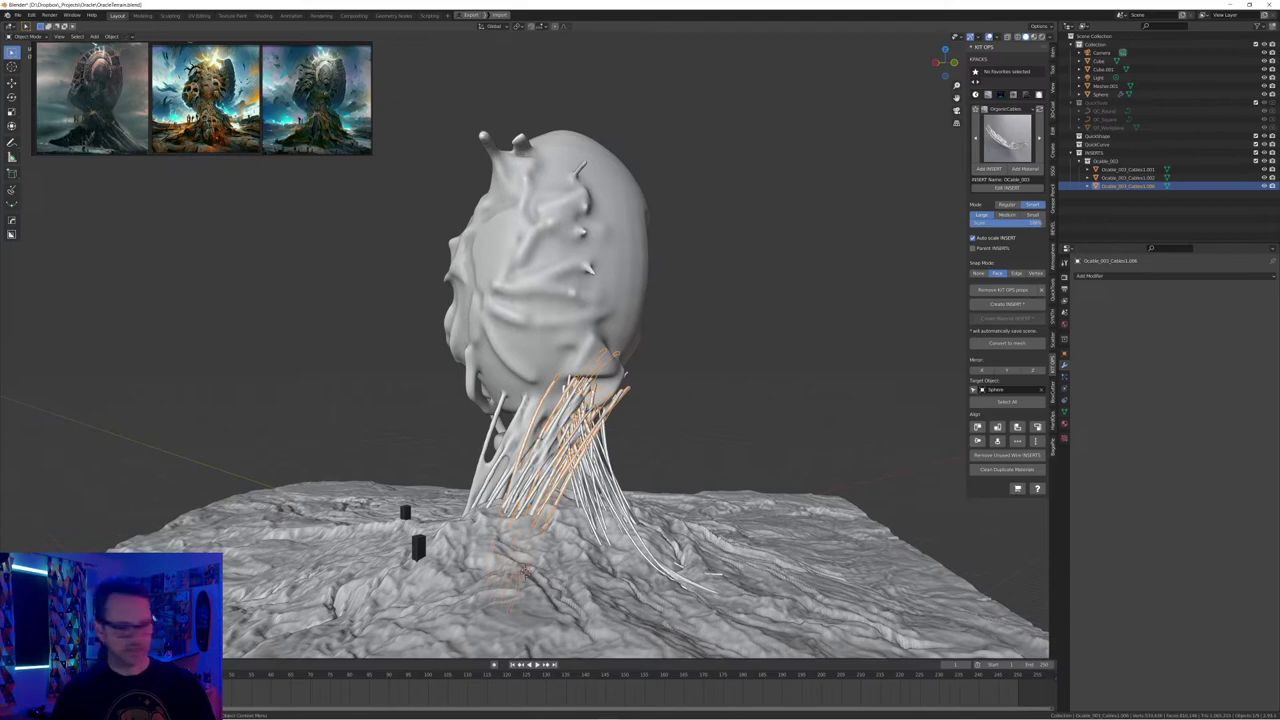
{"action": "middle_click_drag", "start_coordinate": [524, 571], "coordinate": [505, 528]}
{"action": "key", "text": "alt+a"}
{"action": "left_click", "coordinate": [505, 528]}
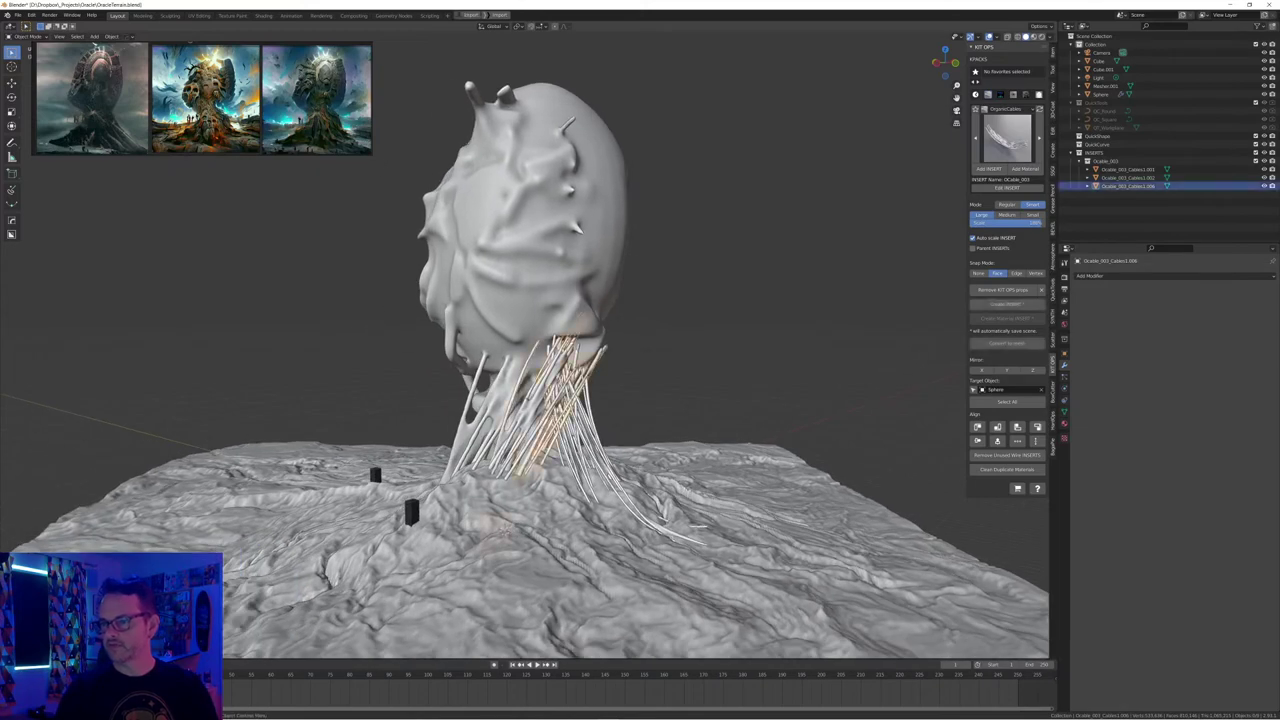
{"action": "key", "text": "g"}
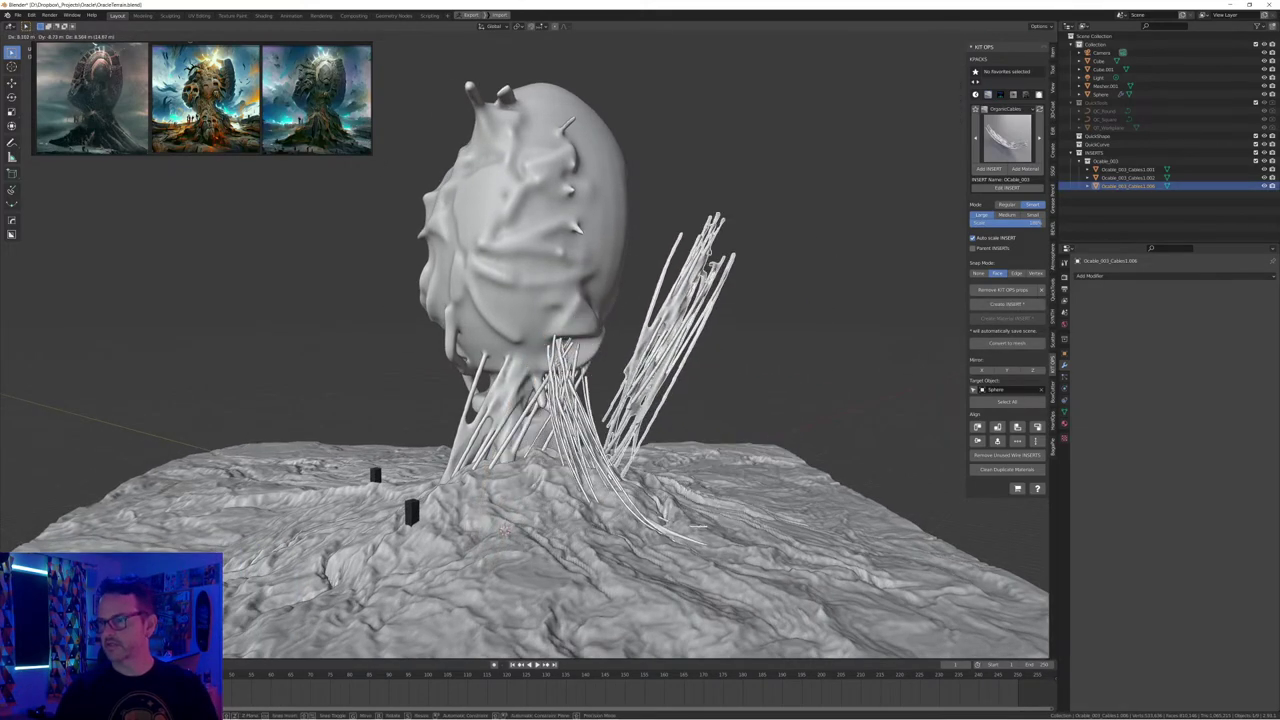
{"action": "left_click", "coordinate": [480, 215]}
Rotate the cable bundle about the Z axis and move it against the back of the head
{"action": "mouse_move", "coordinate": [480, 215]}
{"action": "middle_mouse_down"}
{"action": "mouse_move", "coordinate": [498, 231]}
{"action": "mouse_move", "coordinate": [546, 224]}
{"action": "mouse_move", "coordinate": [462, 228]}
{"action": "middle_mouse_up"}
{"action": "key", "text": "r"}
{"action": "key", "text": "z"}
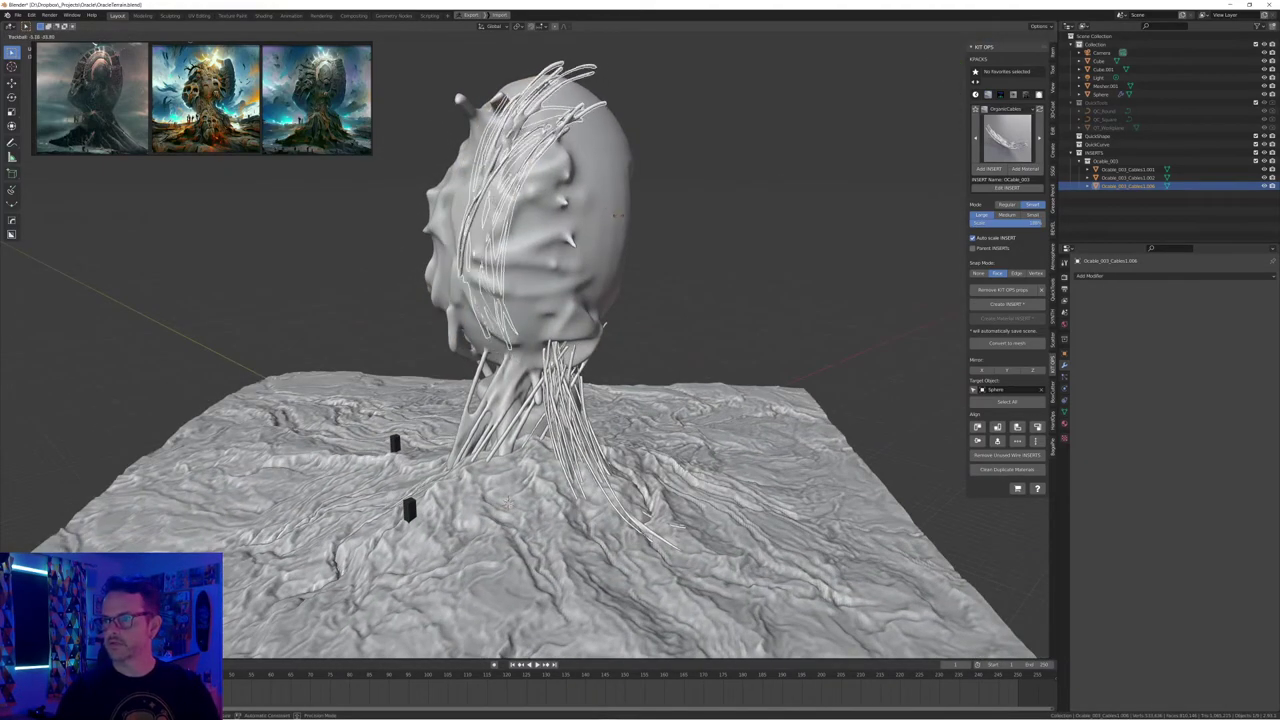
{"action": "left_click", "coordinate": [512, 222]}
{"action": "key", "text": "g"}
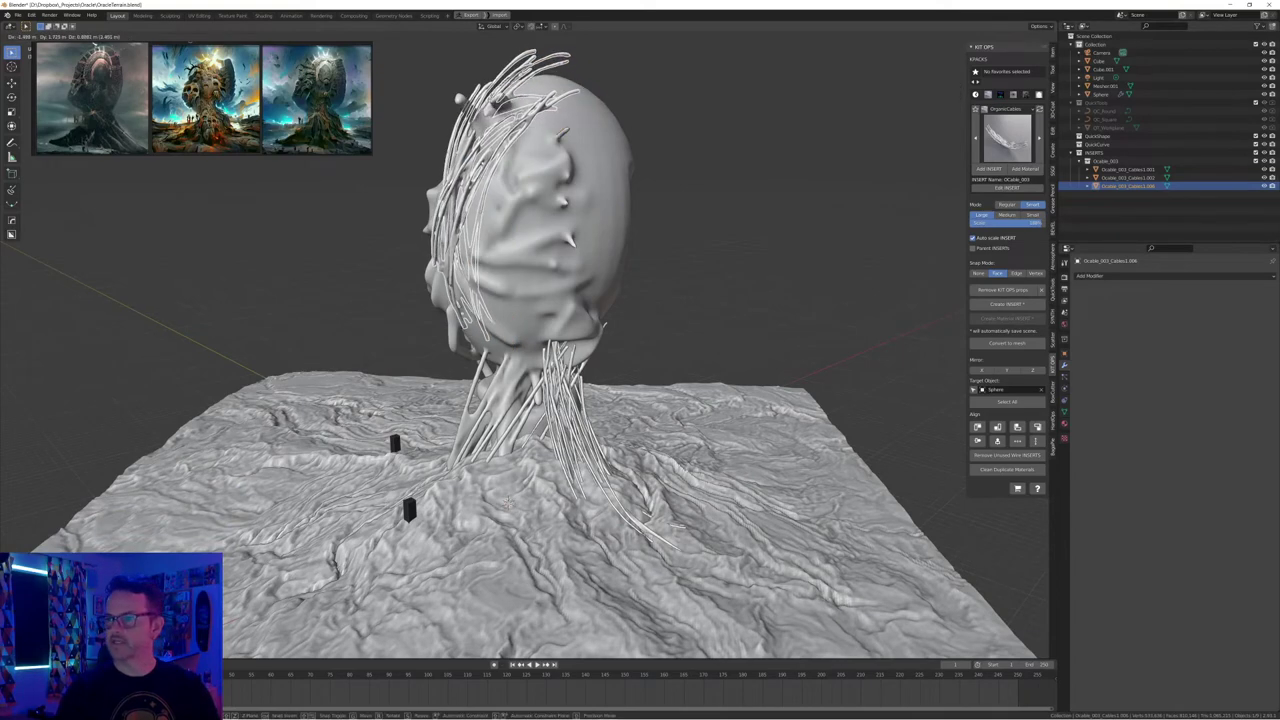
{"action": "left_click", "coordinate": [489, 236]}
Join the cable bundle into the head sphere and deselect everything
{"action": "mouse_move", "coordinate": [489, 236]}
{"action": "middle_mouse_down"}
{"action": "mouse_move", "coordinate": [540, 254]}
{"action": "mouse_move", "coordinate": [501, 238]}
{"action": "middle_mouse_up"}
{"action": "left_click", "coordinate": [527, 250], "text": "shift"}
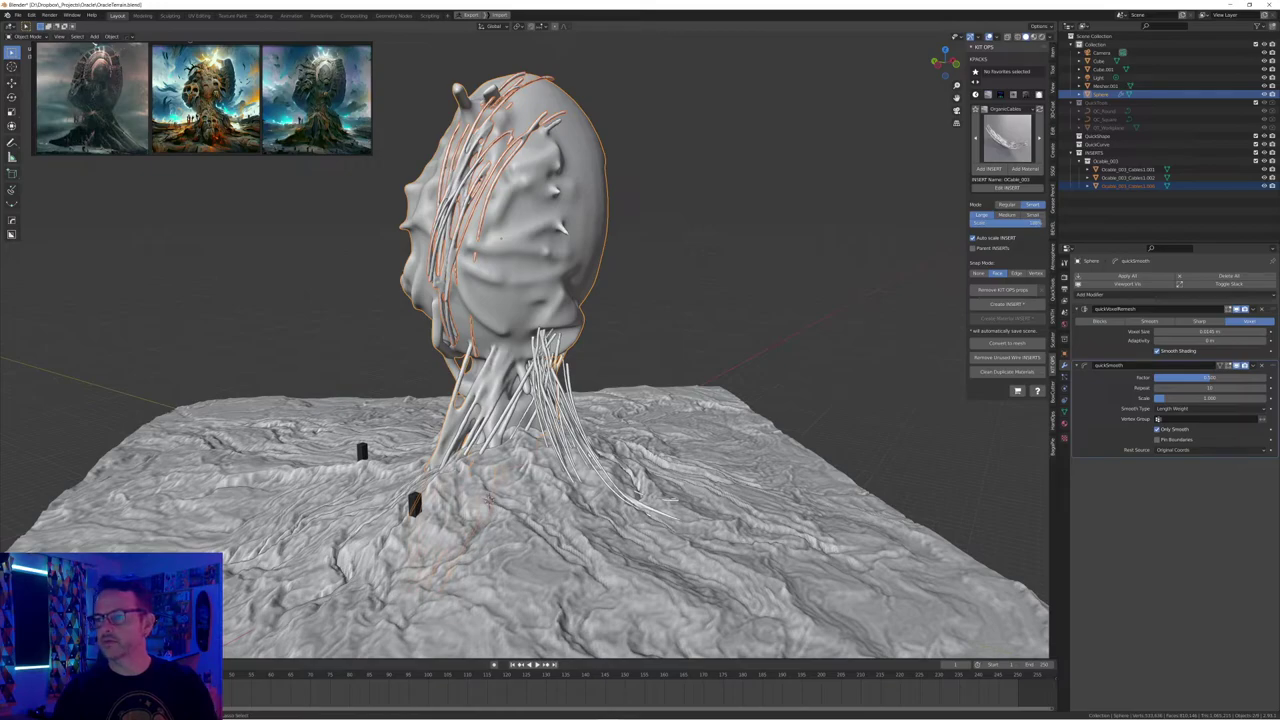
{"action": "key", "text": "ctrl+j"}
{"action": "key", "text": "alt+a"}
Examine from several sides how the joined cables blend into the back of the head
{"action": "middle_click_drag", "start_coordinate": [501, 238], "coordinate": [568, 244]}
{"action": "mouse_move", "coordinate": [548, 466]}
{"action": "middle_mouse_down"}
{"action": "mouse_move", "coordinate": [490, 481]}
{"action": "mouse_move", "coordinate": [563, 460]}
{"action": "middle_mouse_up"}
{"action": "left_click", "coordinate": [490, 300]}
{"action": "middle_click_drag", "start_coordinate": [560, 330], "coordinate": [436, 320]}
{"action": "left_click", "coordinate": [640, 300]}
{"action": "middle_click_drag", "start_coordinate": [640, 300], "coordinate": [530, 298]}
{"action": "middle_click_drag", "start_coordinate": [362, 472], "coordinate": [436, 495]}
{"action": "middle_click_drag", "start_coordinate": [502, 518], "coordinate": [546, 509]}
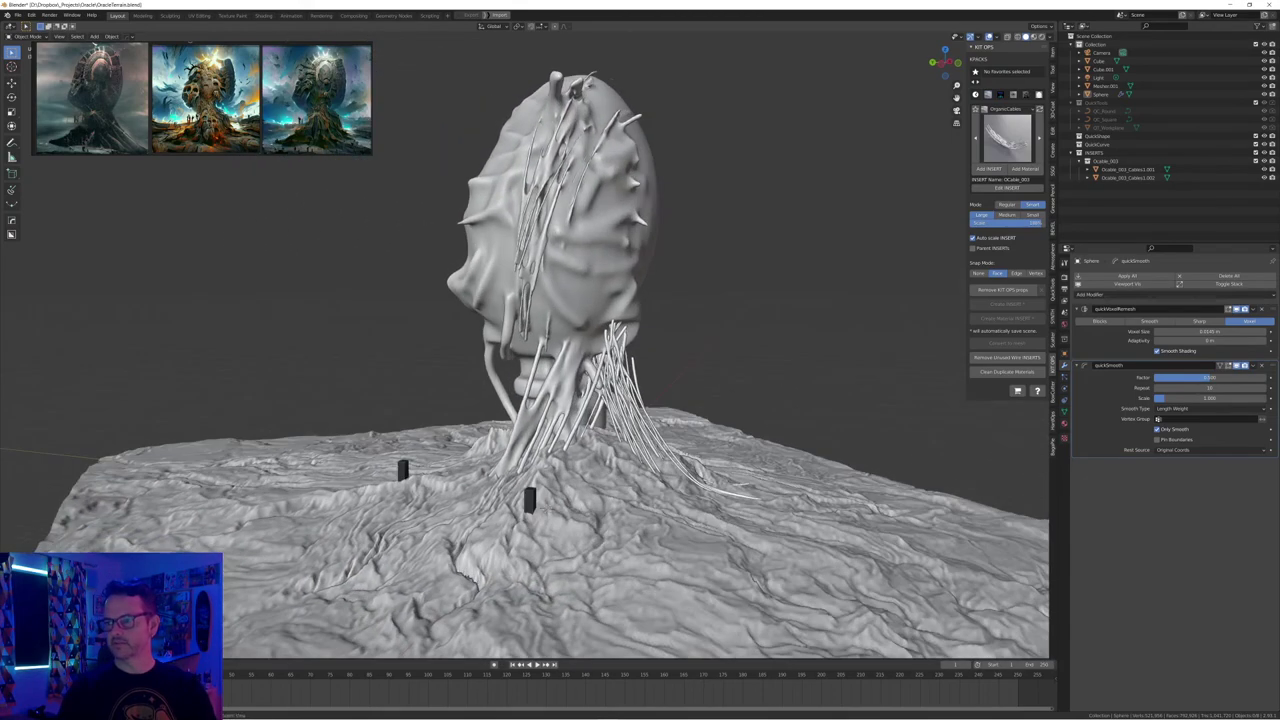
Edit the head's mesh and select all linked geometry of the cable bundle joined onto its back
{"action": "left_click", "coordinate": [546, 509]}
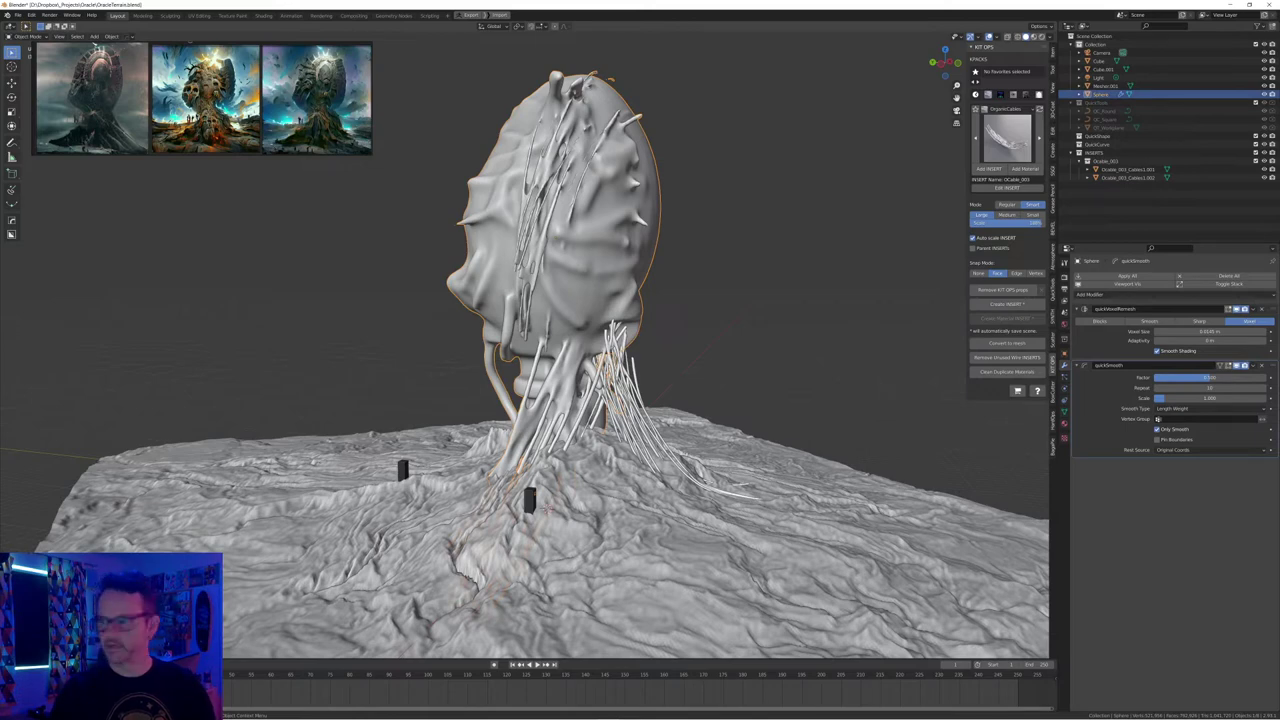
{"action": "key", "text": "Tab"}
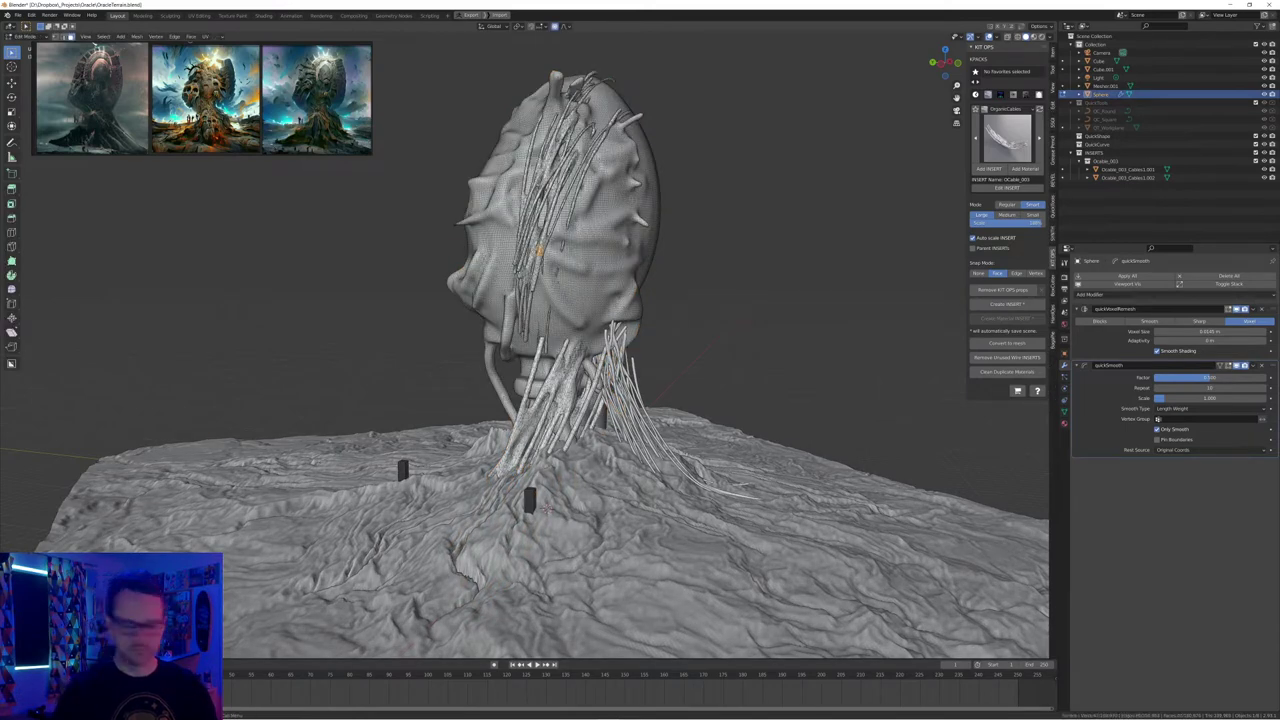
{"action": "key", "text": "a"}
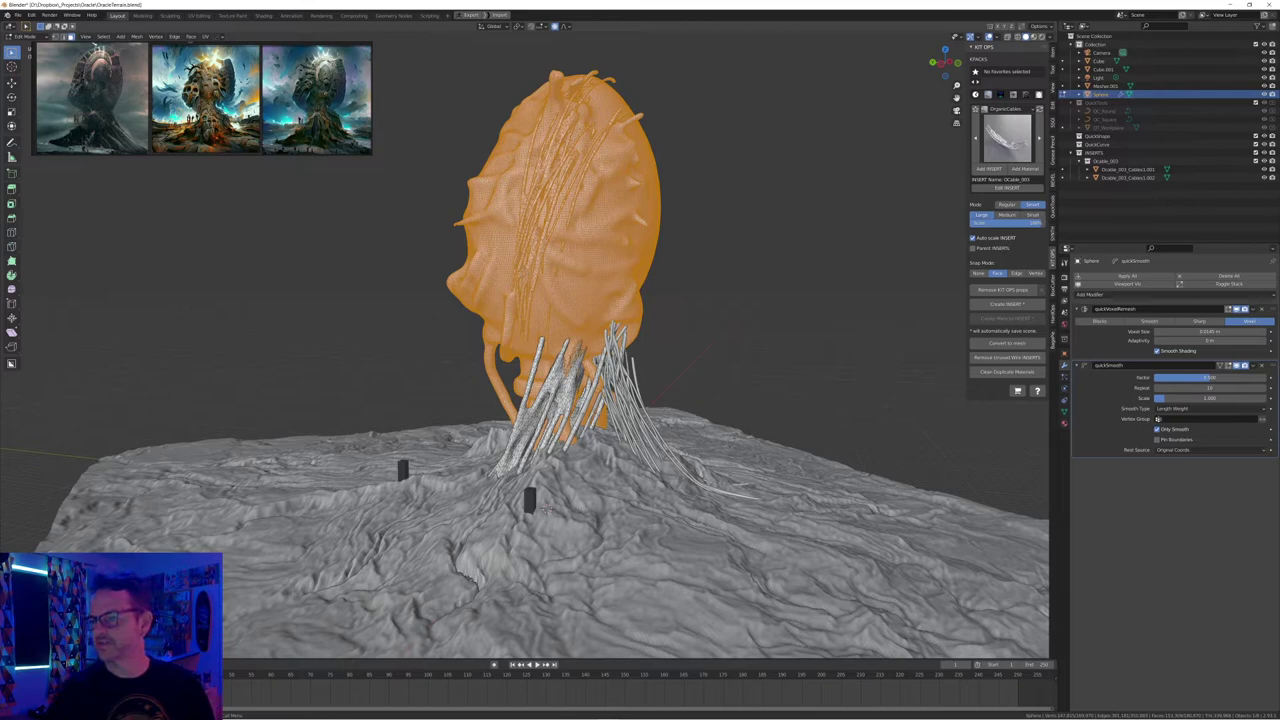
{"action": "key", "text": "alt+a"}
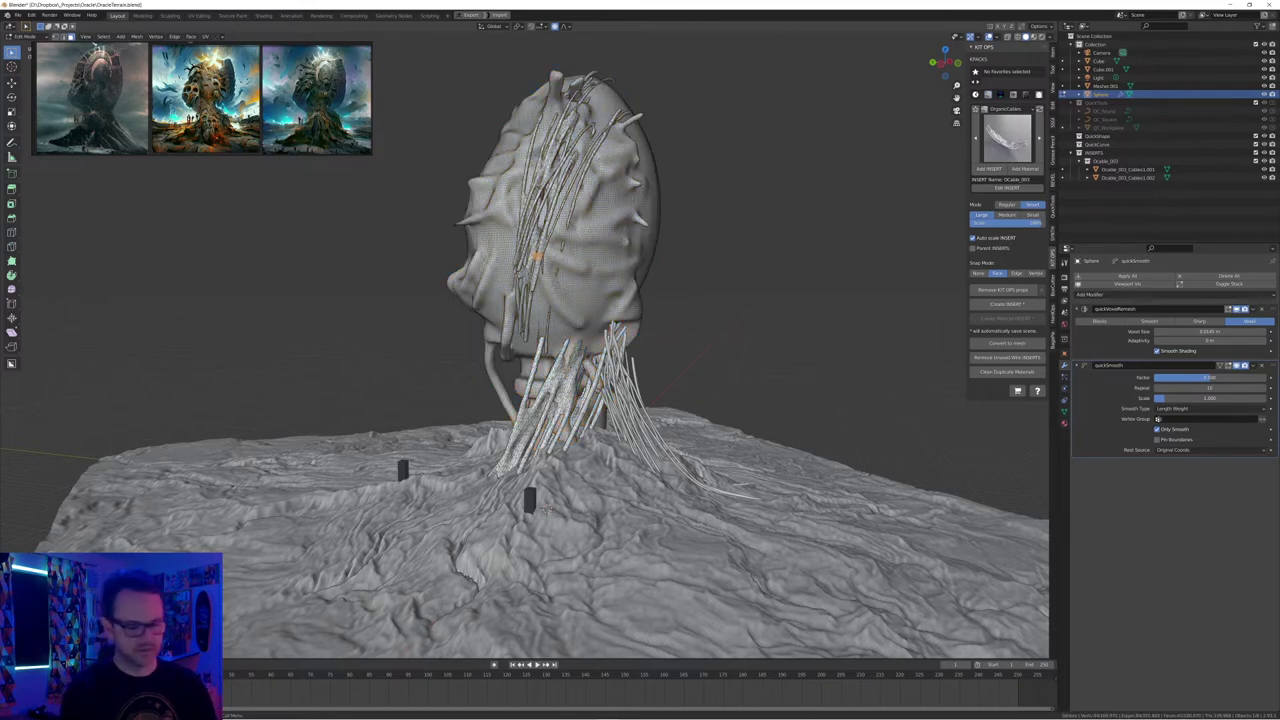
{"action": "key", "text": "a"}
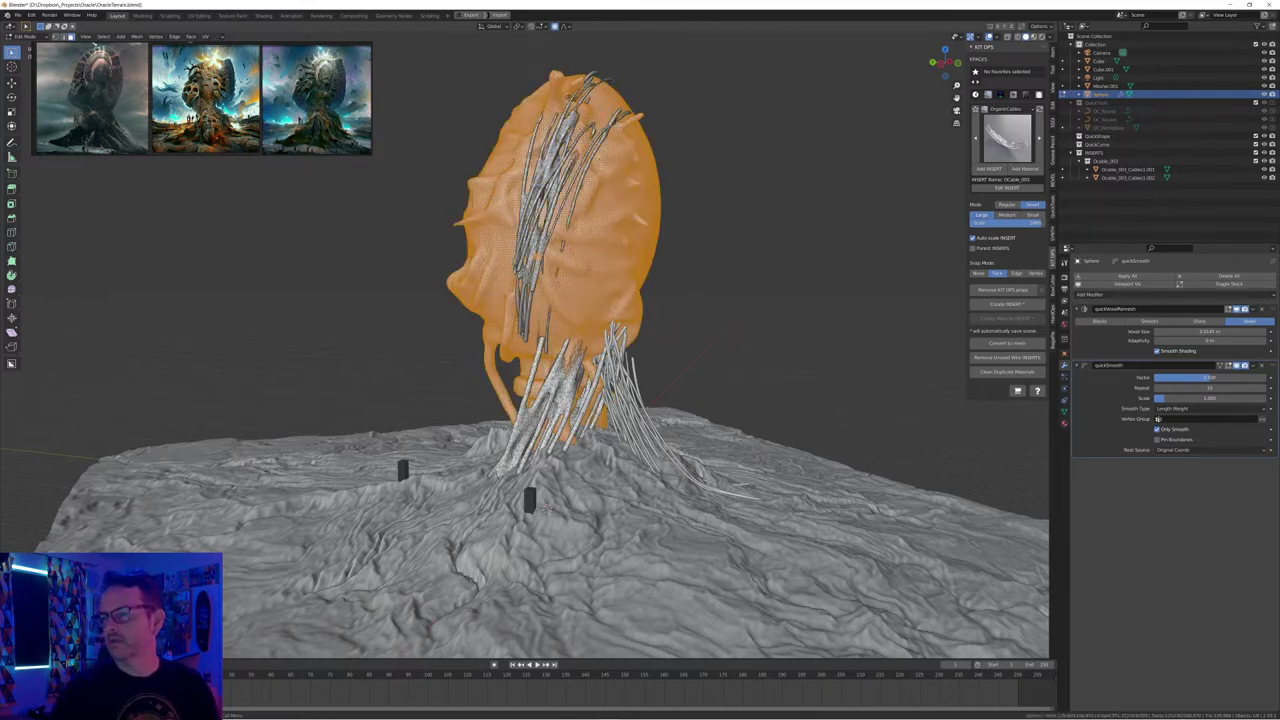
{"action": "middle_click_drag", "start_coordinate": [546, 512], "coordinate": [574, 488]}
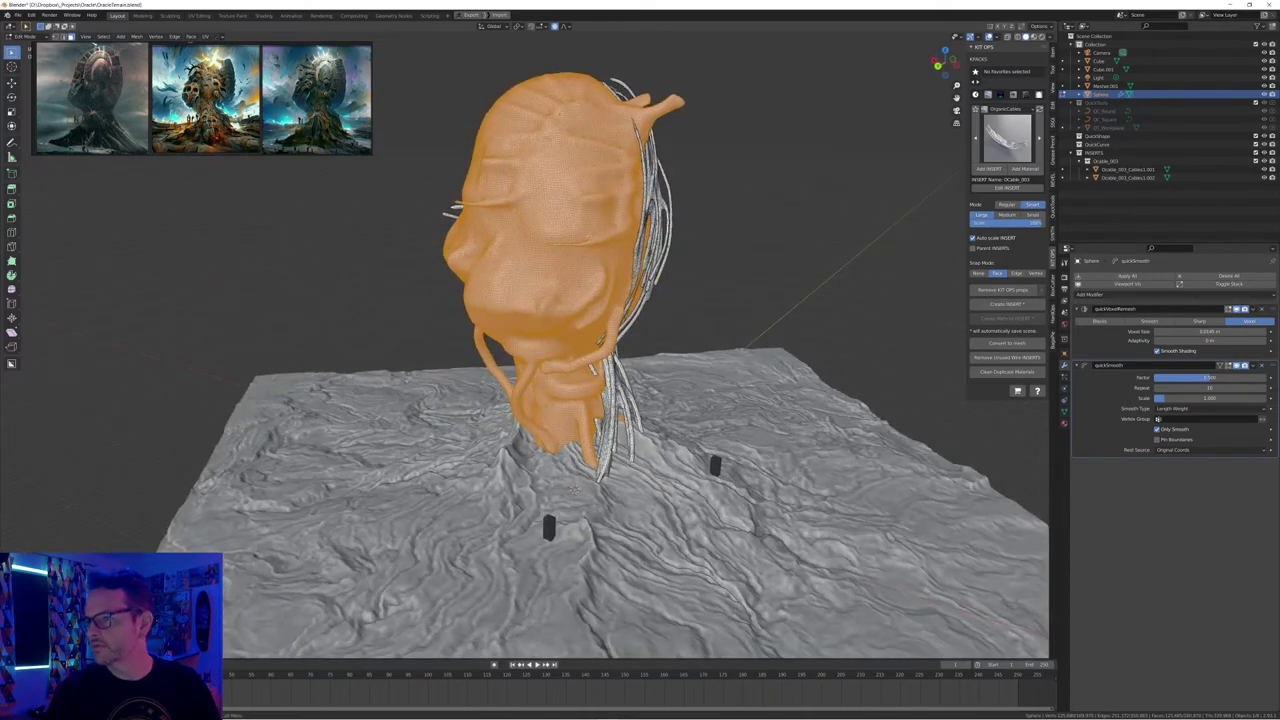
{"action": "key", "text": "alt+a"}
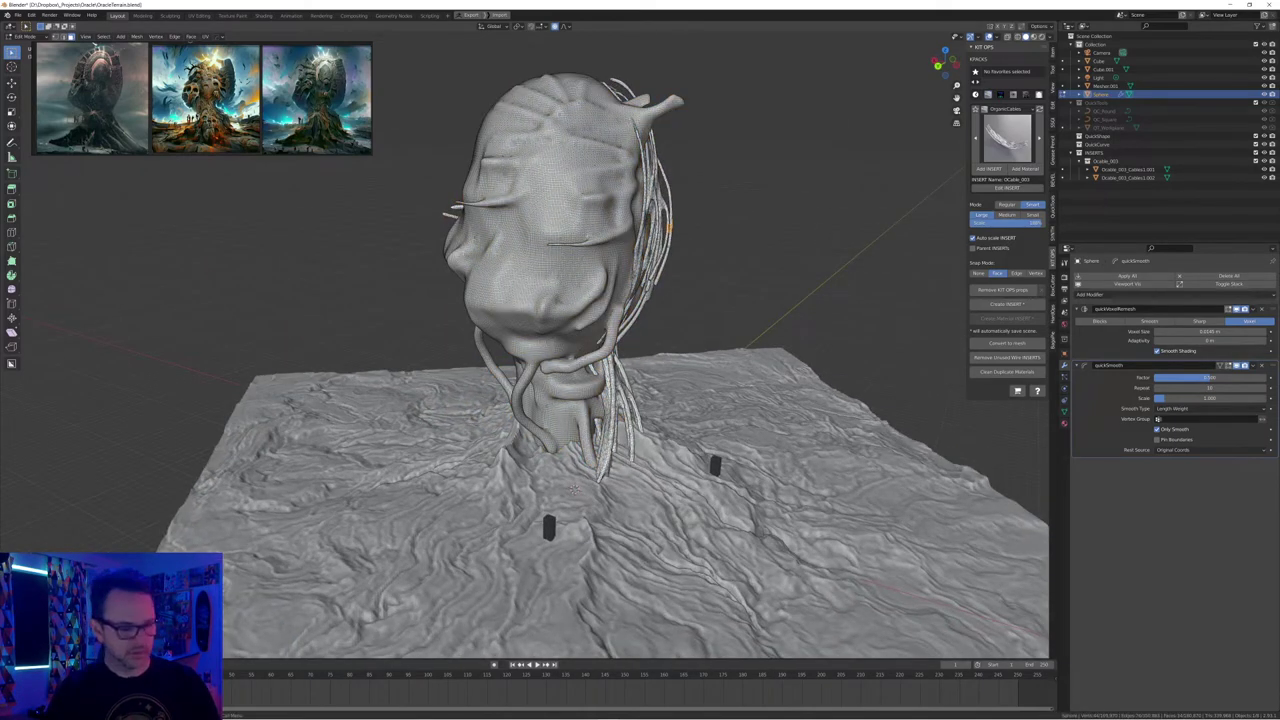
{"action": "middle_click_drag", "start_coordinate": [574, 488], "coordinate": [581, 484]}
{"action": "key", "text": "ctrl+l"}
{"action": "middle_click_drag", "start_coordinate": [669, 228], "coordinate": [606, 213]}
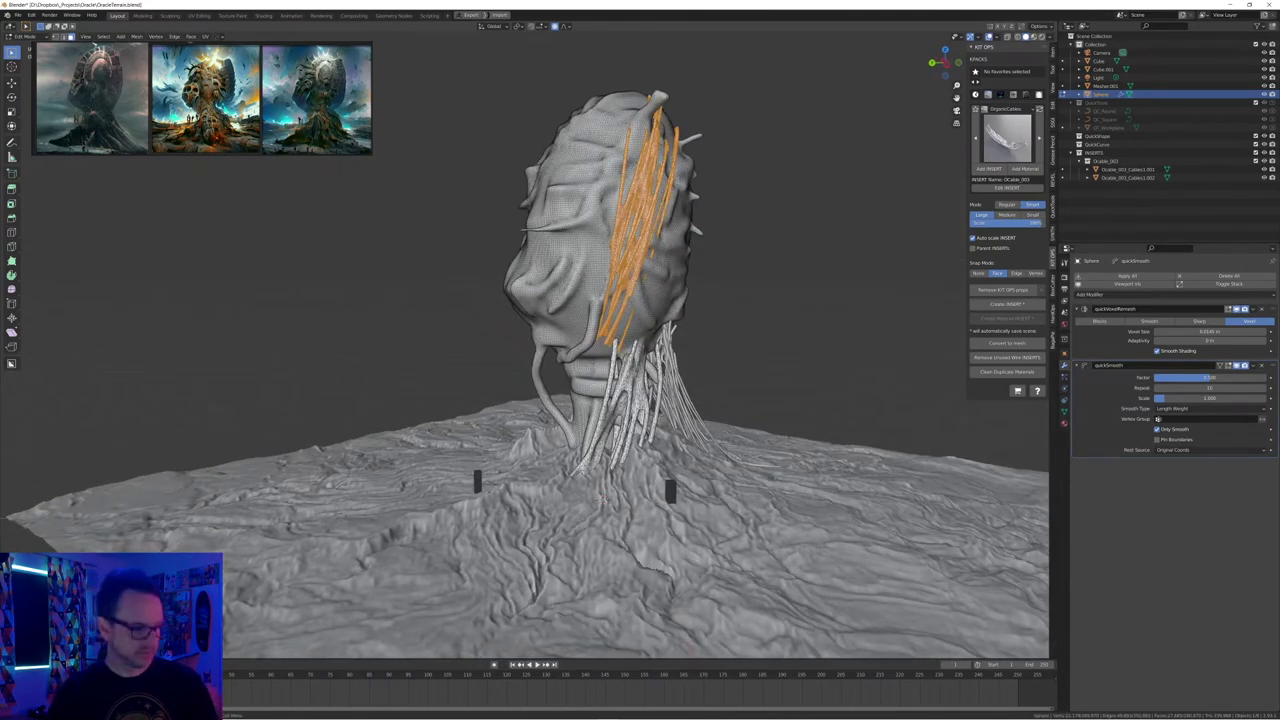
{"action": "key", "text": "s"}
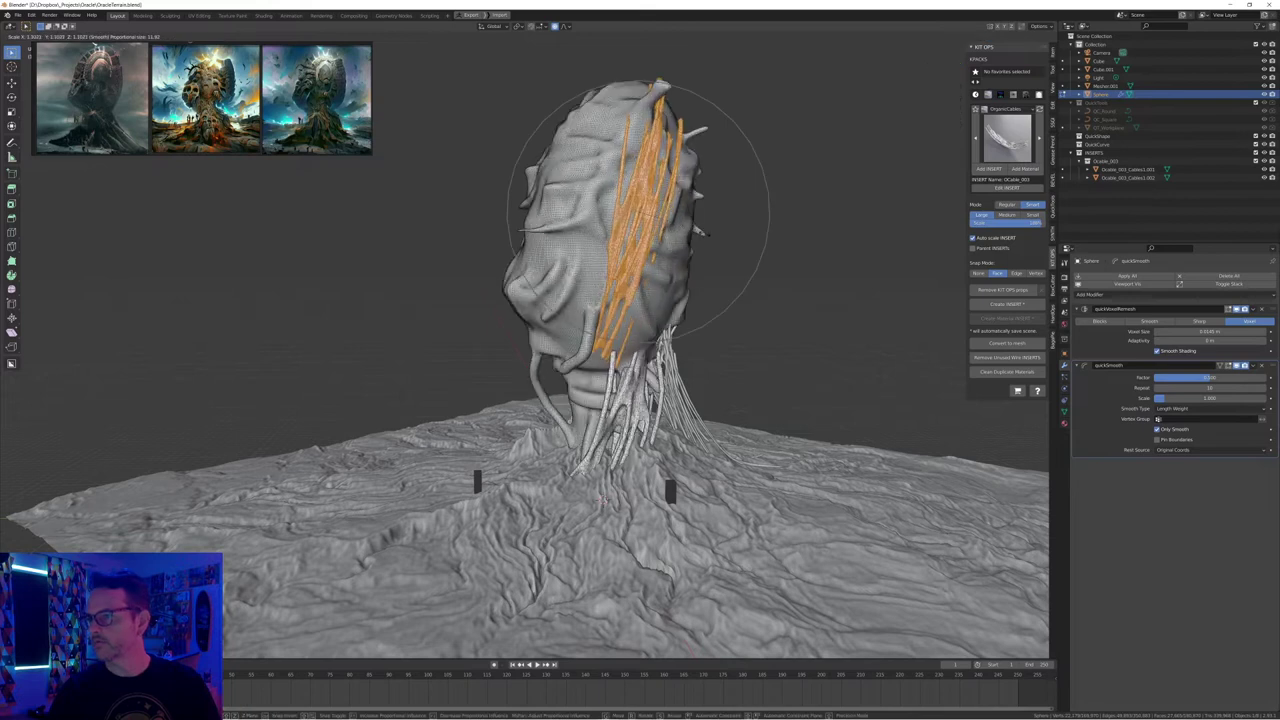
{"action": "left_click", "coordinate": [703, 232]}
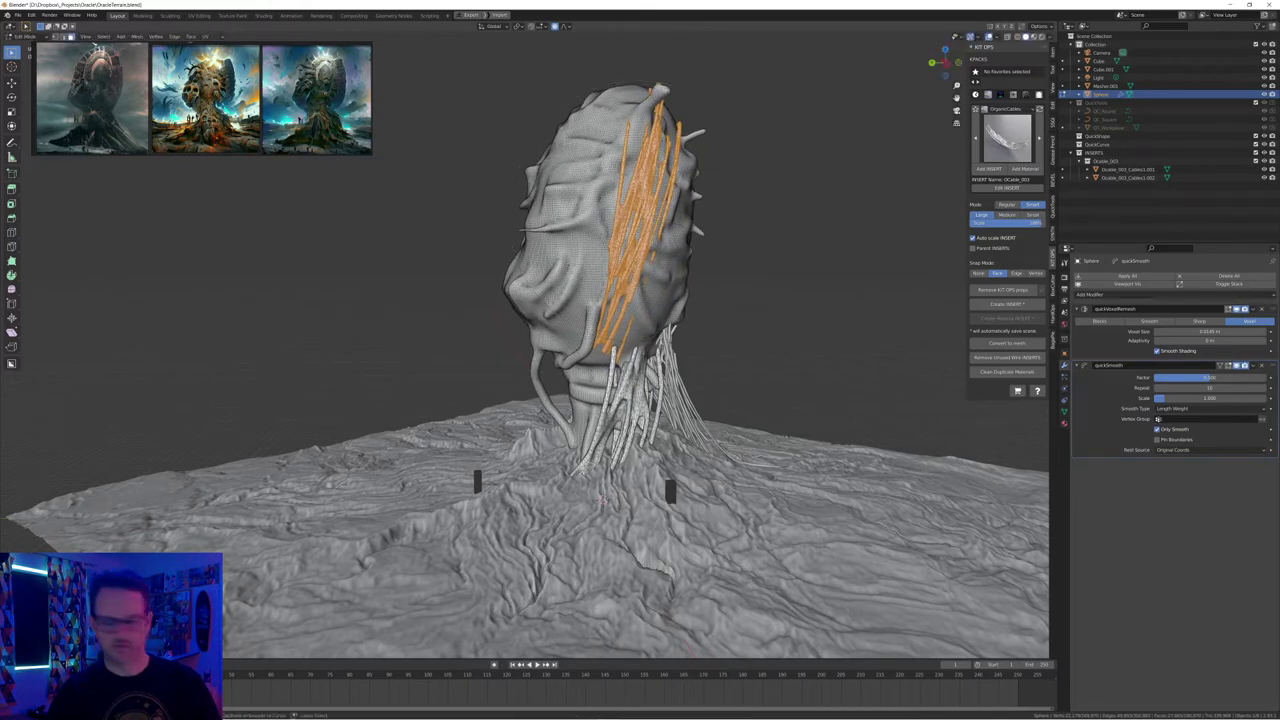
{"action": "key", "text": "ctrl+z"}
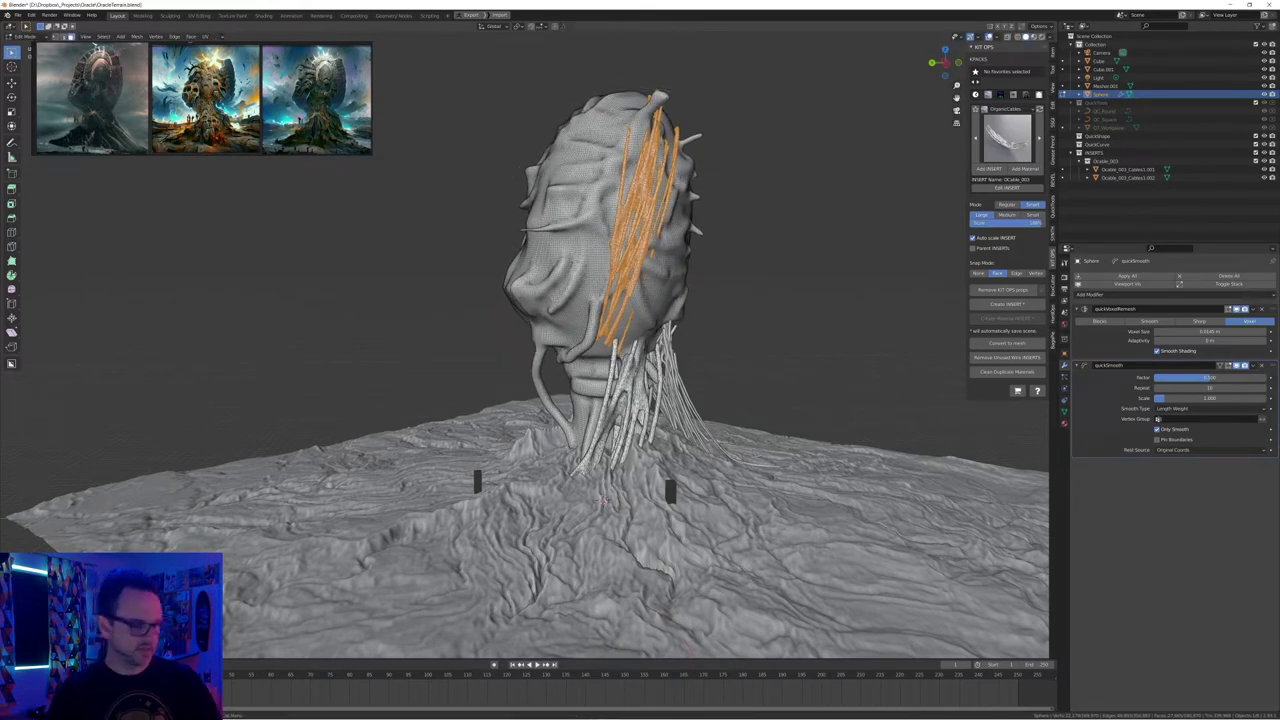
Scale the selected cable bundle up without proportional editing and shorten it along the Z axis
{"action": "key", "text": "s"}
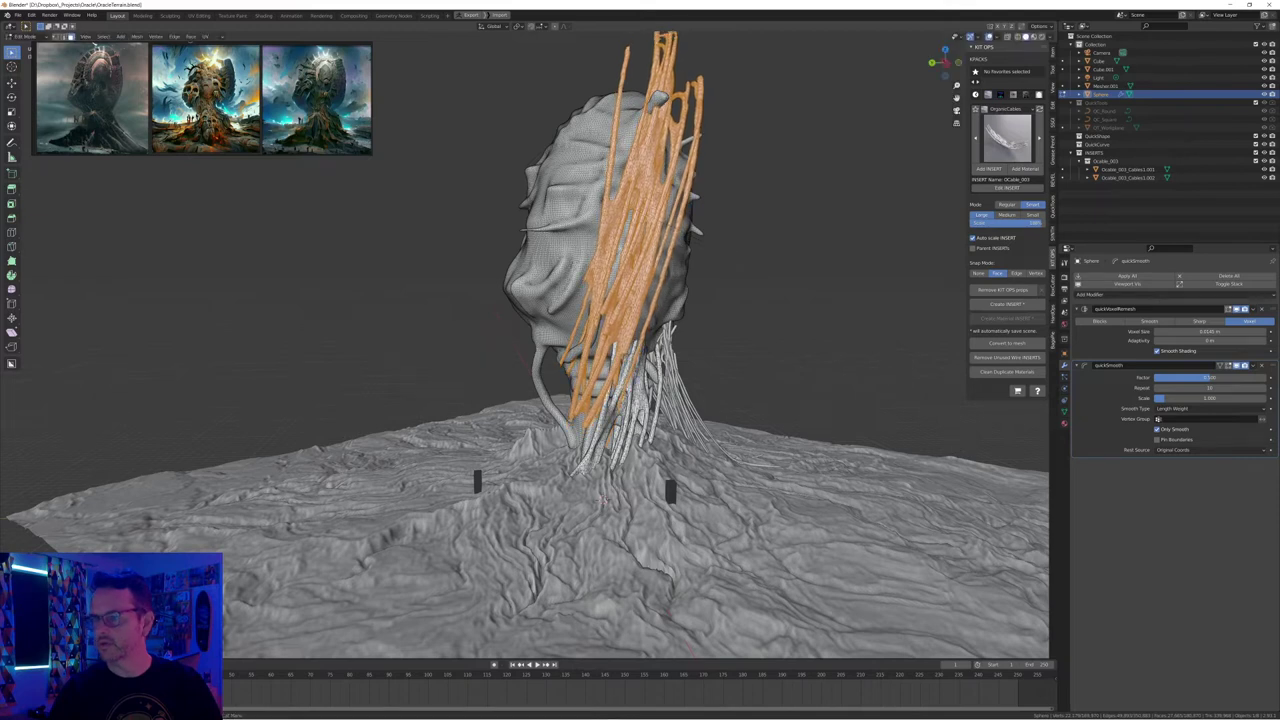
{"action": "key", "text": "z"}
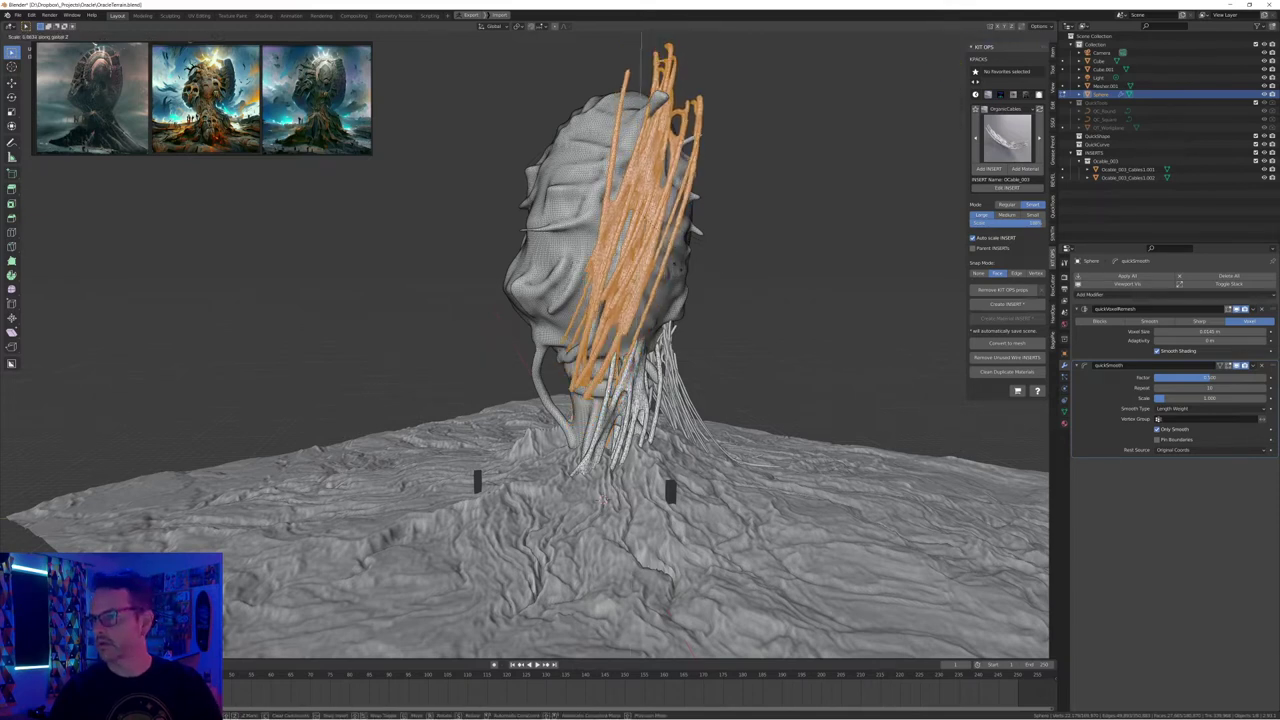
{"action": "left_click", "coordinate": [648, 267]}
Move the enlarged cables against the back of the head and rotate them to follow its curvature
{"action": "middle_click_drag", "start_coordinate": [648, 267], "coordinate": [730, 284]}
{"action": "key", "text": "g"}
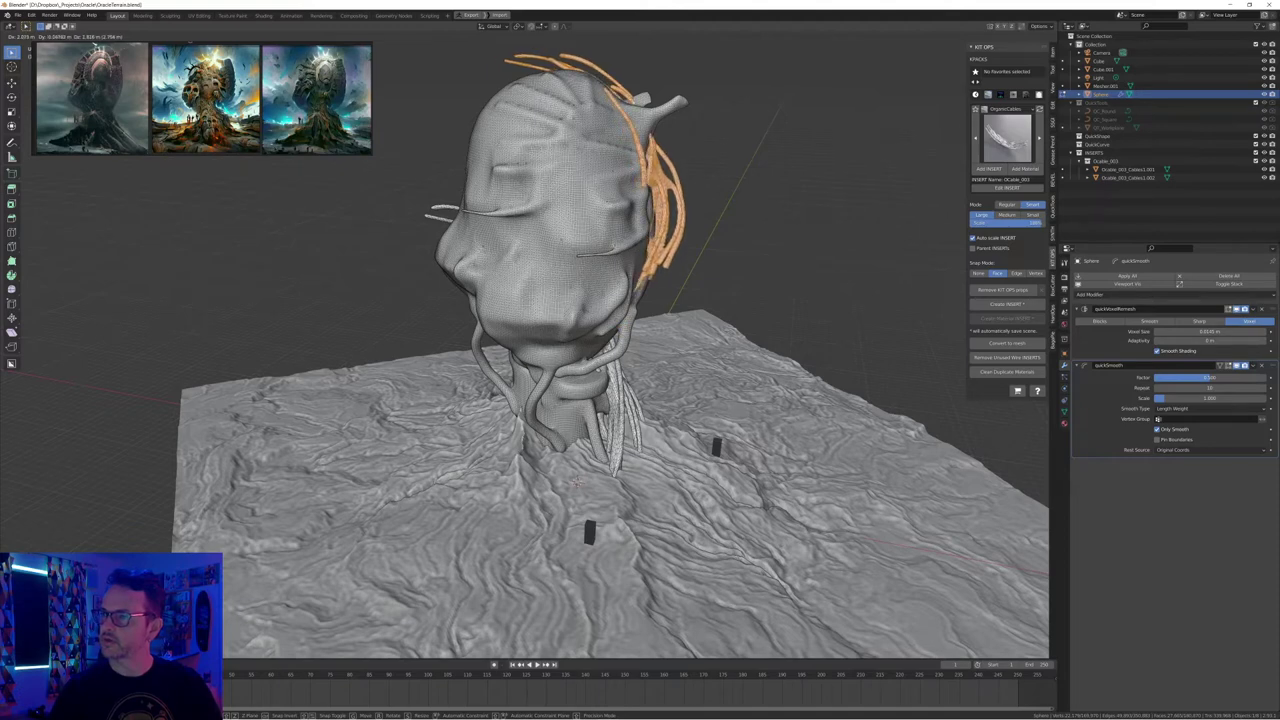
{"action": "left_click", "coordinate": [782, 213]}
{"action": "middle_click_drag", "start_coordinate": [782, 213], "coordinate": [794, 190]}
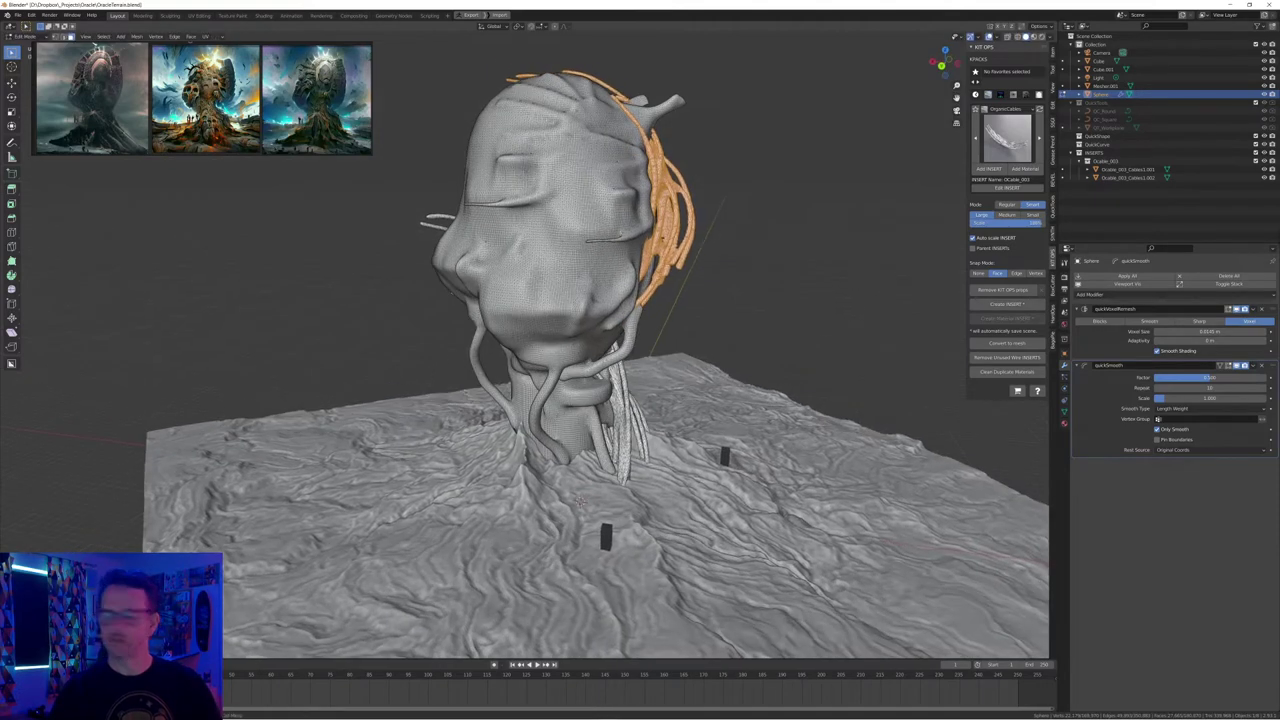
{"action": "key", "text": "r"}
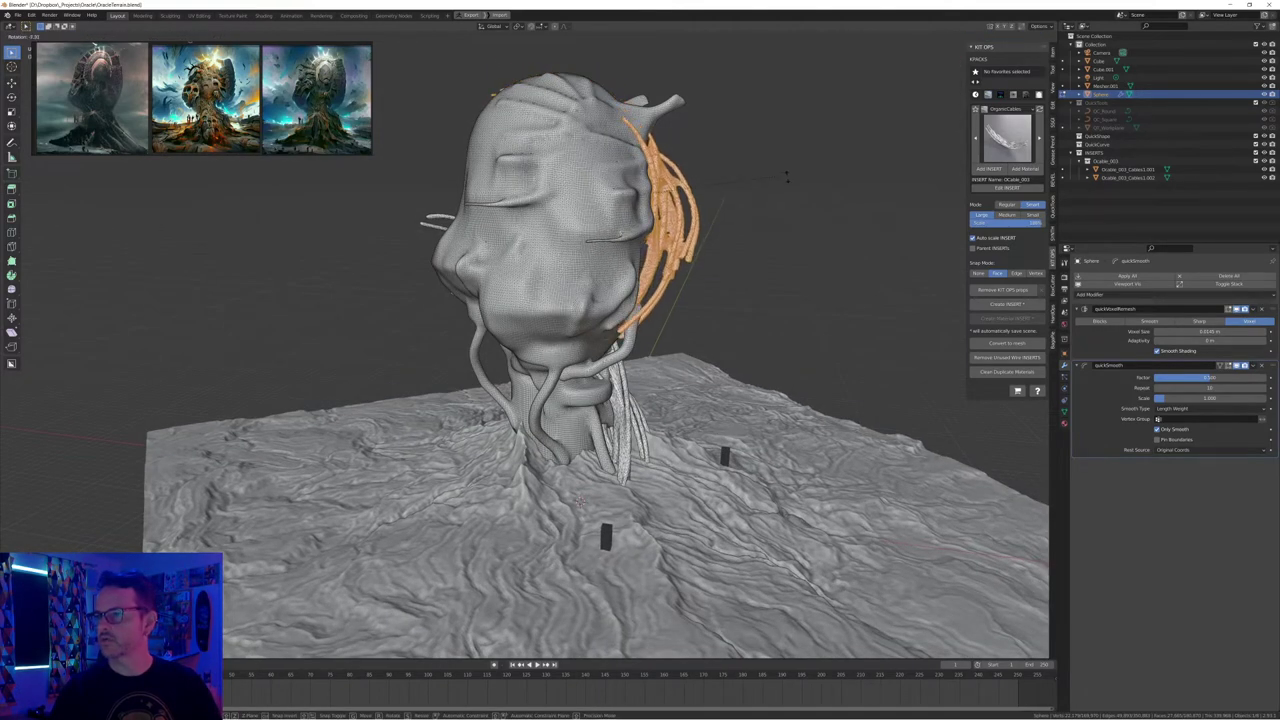
{"action": "left_click", "coordinate": [786, 178]}
Leave mesh editing, deselect everything and check the enlarged cables across the back of the head
{"action": "key", "text": "Tab"}
{"action": "middle_click_drag", "start_coordinate": [786, 178], "coordinate": [660, 178]}
{"action": "key", "text": "alt+a"}
{"action": "mouse_move", "coordinate": [541, 509]}
{"action": "middle_mouse_down"}
{"action": "mouse_move", "coordinate": [622, 492]}
{"action": "mouse_move", "coordinate": [480, 503]}
{"action": "mouse_move", "coordinate": [570, 494]}
{"action": "mouse_move", "coordinate": [546, 492]}
{"action": "mouse_move", "coordinate": [543, 516]}
{"action": "middle_mouse_up"}
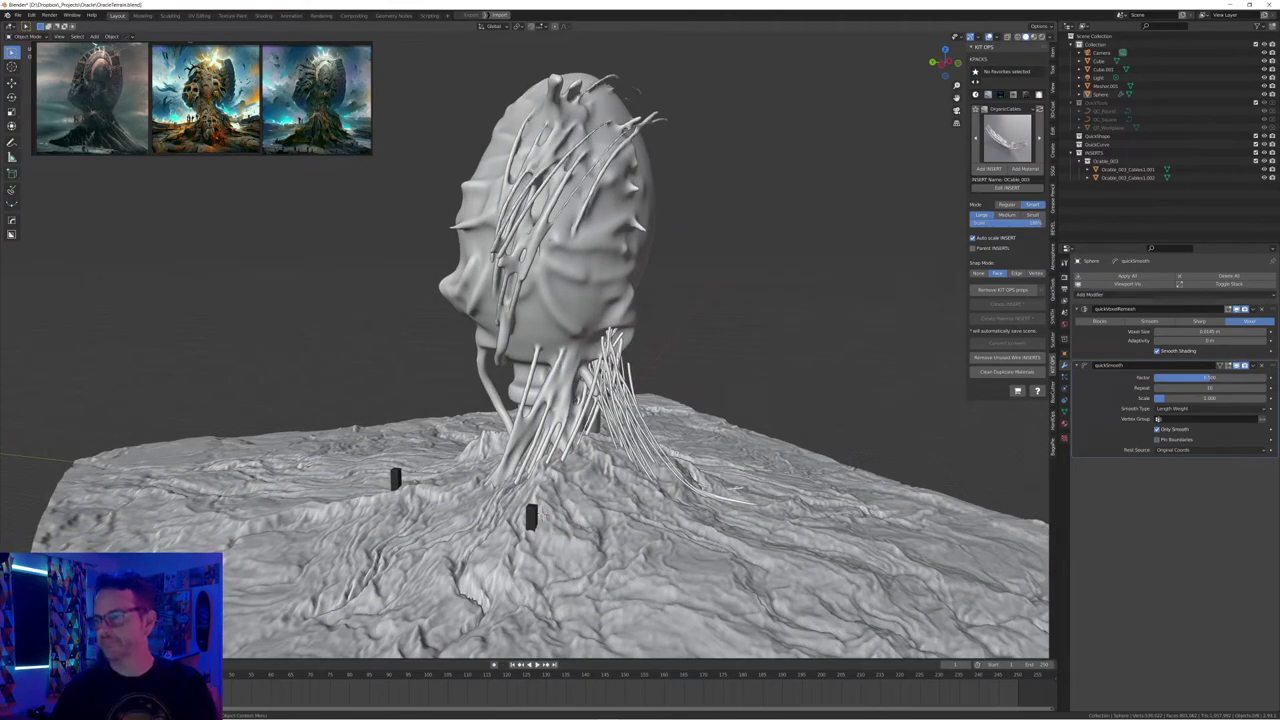
{"action": "middle_click_drag", "start_coordinate": [543, 516], "coordinate": [534, 512]}
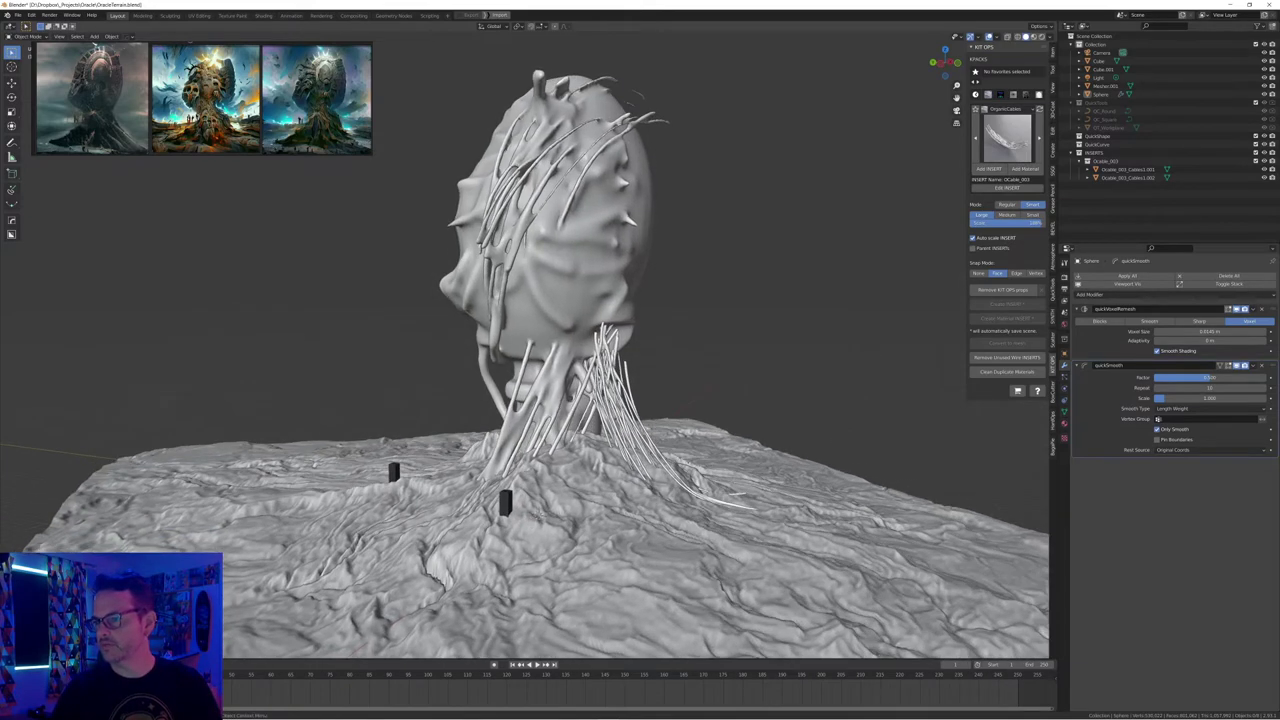
{"action": "left_click", "coordinate": [568, 262]}
{"action": "middle_click_drag", "start_coordinate": [568, 262], "coordinate": [578, 266]}
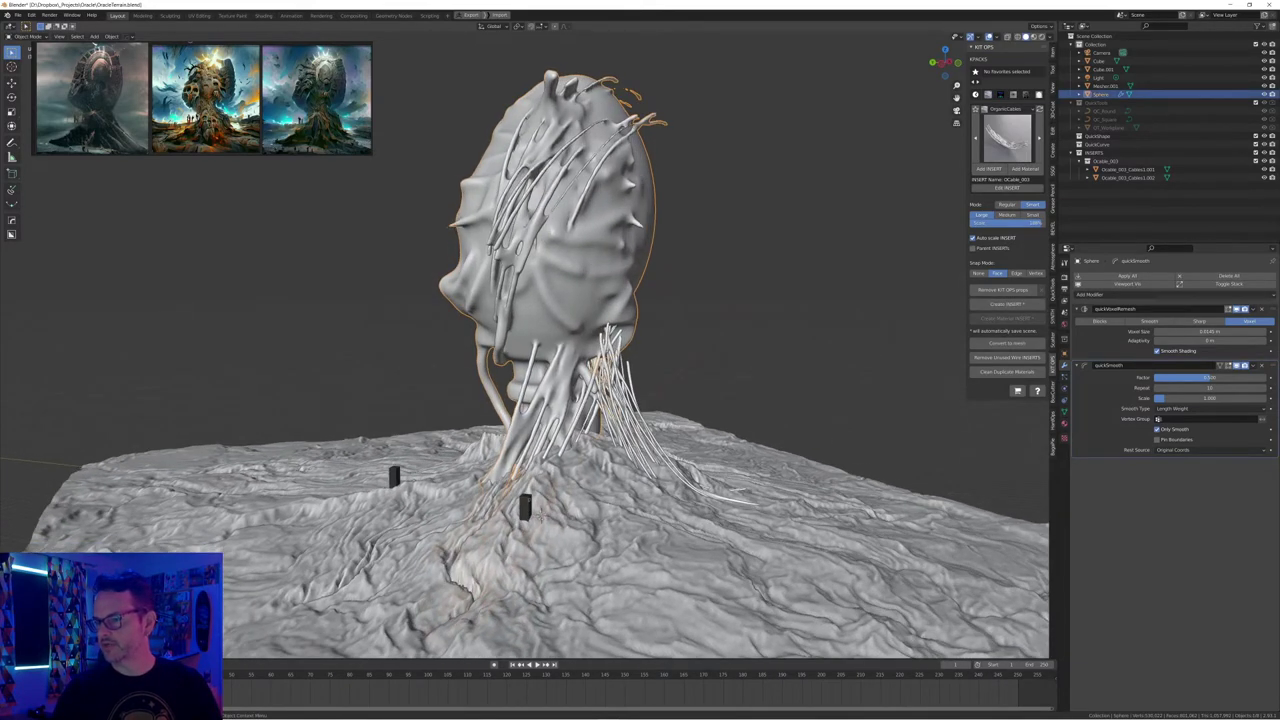
{"action": "middle_click_drag", "start_coordinate": [541, 516], "coordinate": [555, 513]}
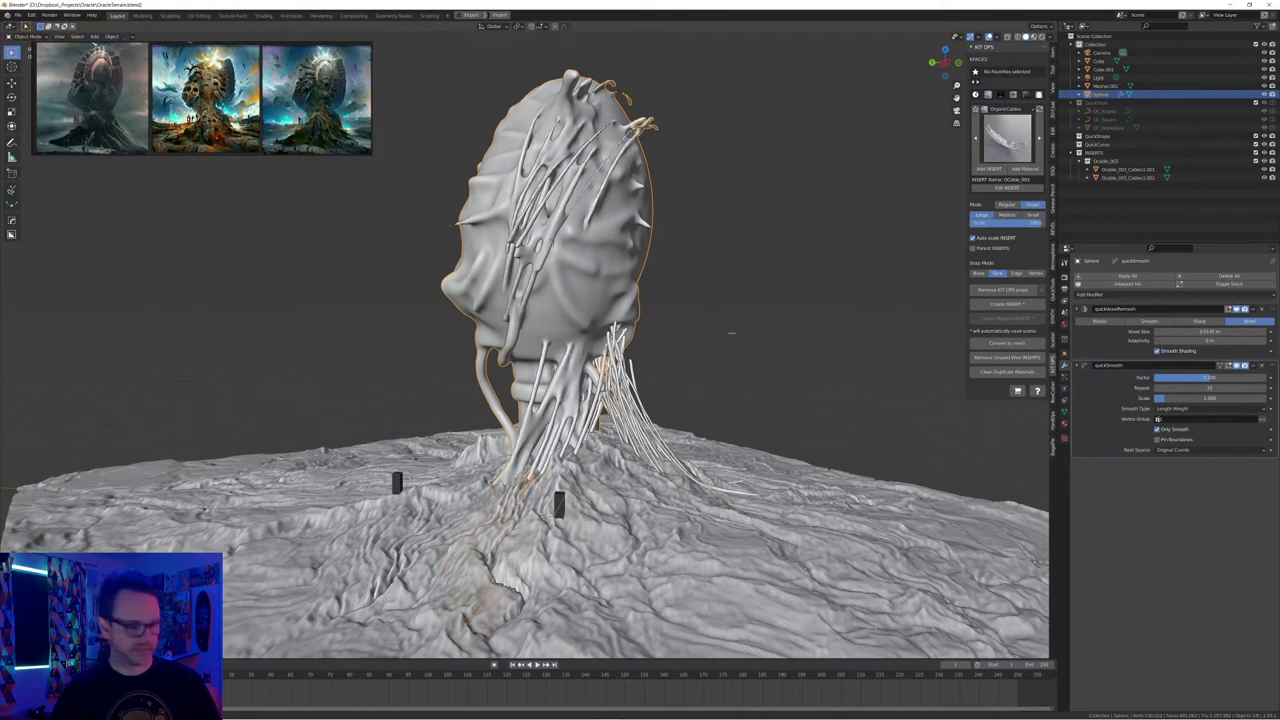
{"action": "left_click", "coordinate": [731, 331]}
Draw a thick round Quick Curve tube from behind the neck down to the terrain along the curved cables
{"action": "key", "text": "alt+c"}
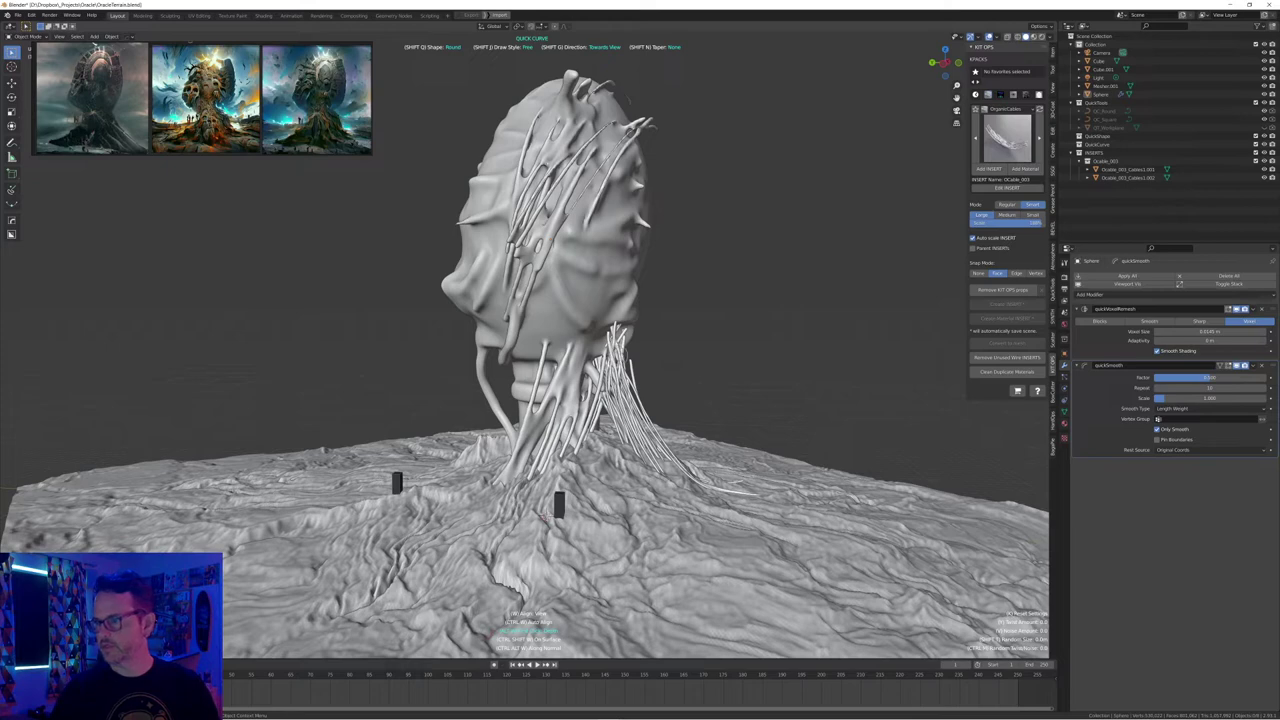
{"action": "middle_click_drag", "start_coordinate": [700, 337], "coordinate": [602, 365]}
{"action": "mouse_move", "coordinate": [604, 359]}
{"action": "left_mouse_down"}
{"action": "mouse_move", "coordinate": [646, 460]}
{"action": "mouse_move", "coordinate": [714, 508]}
{"action": "left_mouse_up"}
{"action": "mouse_move", "coordinate": [703, 331]}
{"action": "middle_mouse_down"}
{"action": "mouse_move", "coordinate": [750, 312]}
{"action": "mouse_move", "coordinate": [727, 343]}
{"action": "middle_mouse_up"}
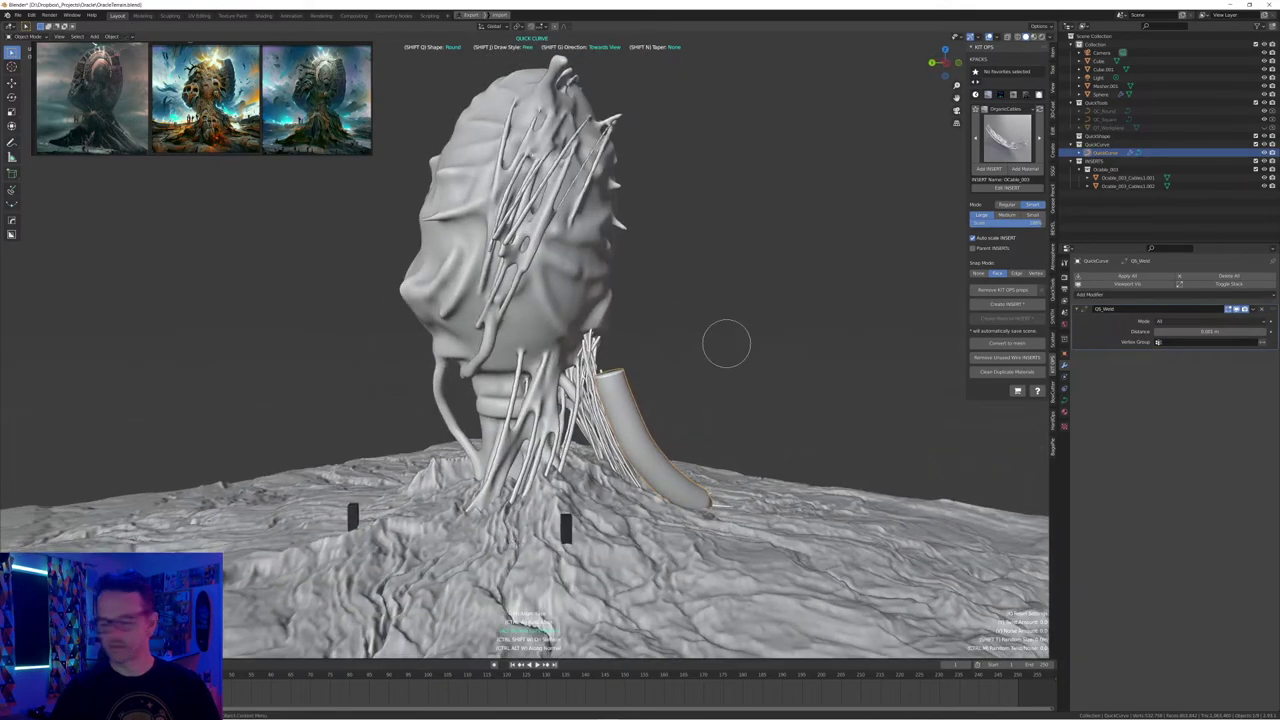
Rotate the tube and move it onto the curved cable bundle behind the neck
{"action": "key", "text": "r"}
{"action": "key", "text": "r"}
{"action": "left_click", "coordinate": [670, 413]}
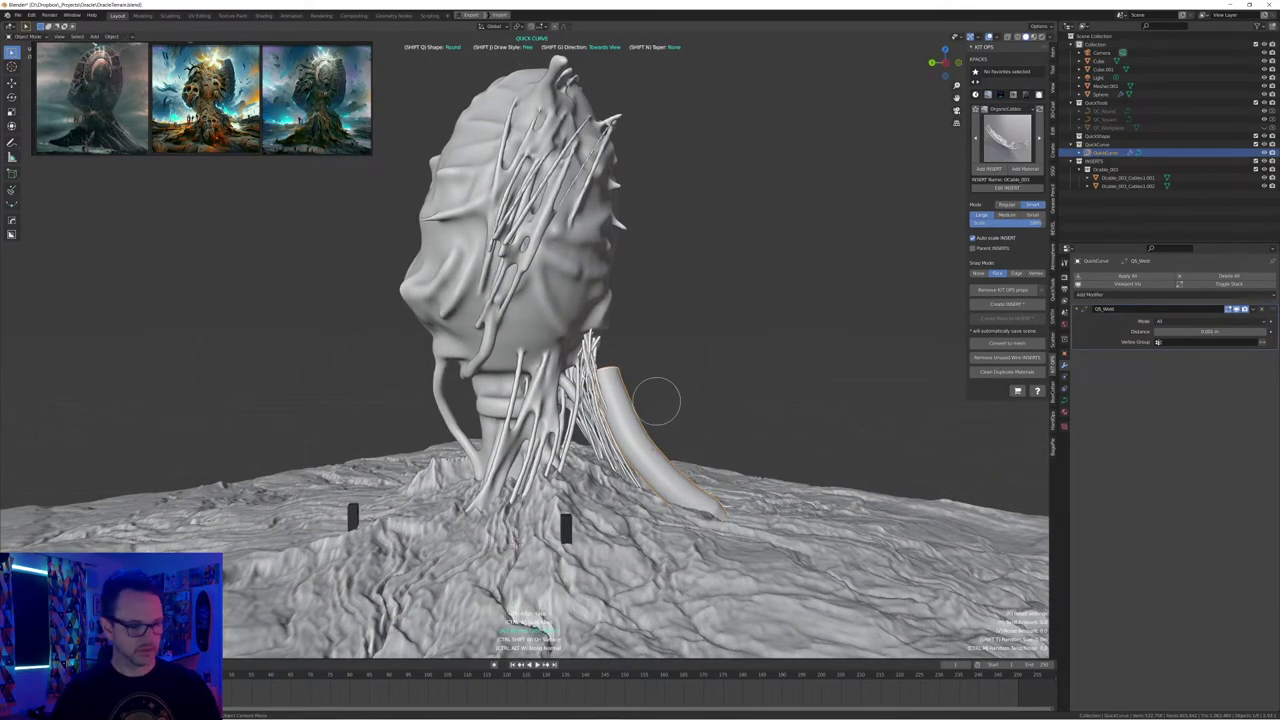
{"action": "key", "text": "g"}
{"action": "left_click", "coordinate": [654, 401]}
{"action": "middle_click_drag", "start_coordinate": [668, 364], "coordinate": [678, 376]}
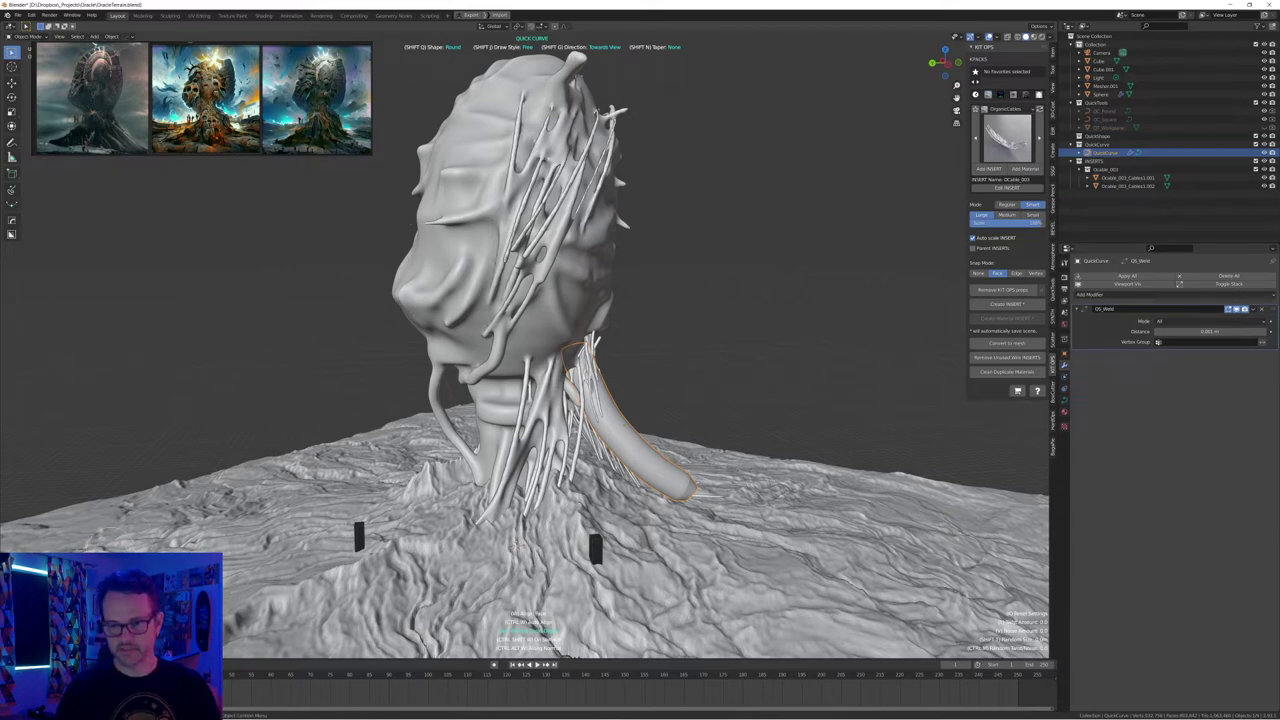
Try to draw additional Quick Curve strokes along the thick tube toward its lower end
{"action": "middle_click_drag", "start_coordinate": [787, 375], "coordinate": [659, 387]}
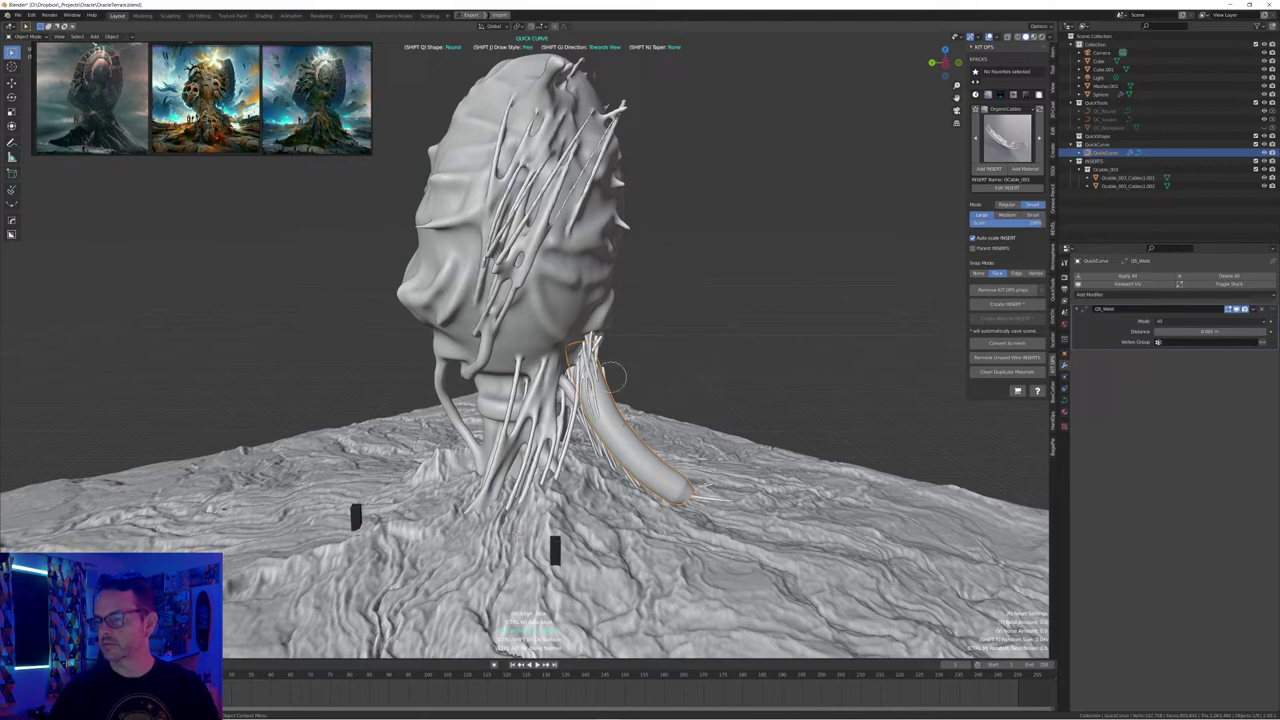
{"action": "mouse_move", "coordinate": [746, 334]}
{"action": "middle_mouse_down"}
{"action": "mouse_move", "coordinate": [692, 374]}
{"action": "mouse_move", "coordinate": [702, 358]}
{"action": "middle_mouse_up"}
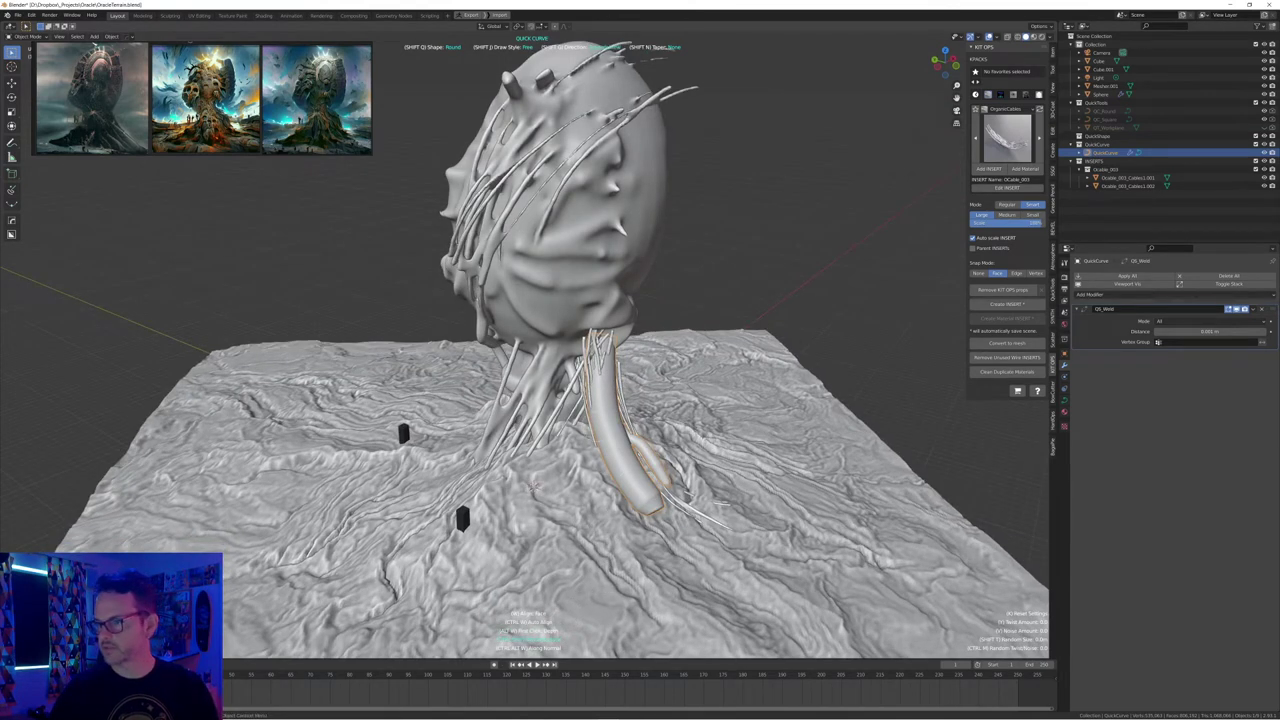
{"action": "left_click_drag", "start_coordinate": [600, 397], "coordinate": [664, 487]}
{"action": "mouse_move", "coordinate": [721, 286]}
{"action": "middle_mouse_down"}
{"action": "mouse_move", "coordinate": [785, 255]}
{"action": "mouse_move", "coordinate": [720, 283]}
{"action": "mouse_move", "coordinate": [700, 324]}
{"action": "middle_mouse_up"}
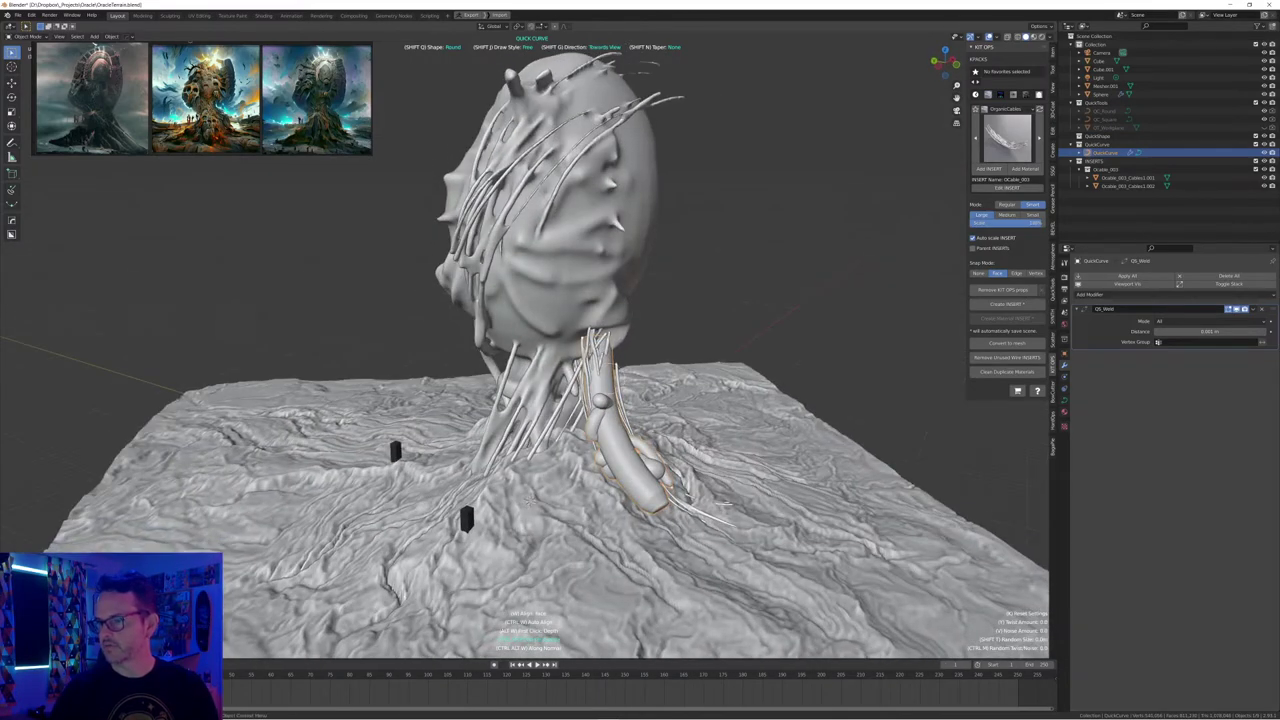
{"action": "left_click_drag", "start_coordinate": [657, 501], "coordinate": [662, 506]}
{"action": "mouse_move", "coordinate": [726, 306]}
{"action": "middle_mouse_down"}
{"action": "mouse_move", "coordinate": [636, 330]}
{"action": "mouse_move", "coordinate": [727, 307]}
{"action": "mouse_move", "coordinate": [736, 292]}
{"action": "mouse_move", "coordinate": [749, 331]}
{"action": "mouse_move", "coordinate": [720, 334]}
{"action": "mouse_move", "coordinate": [757, 294]}
{"action": "middle_mouse_up"}
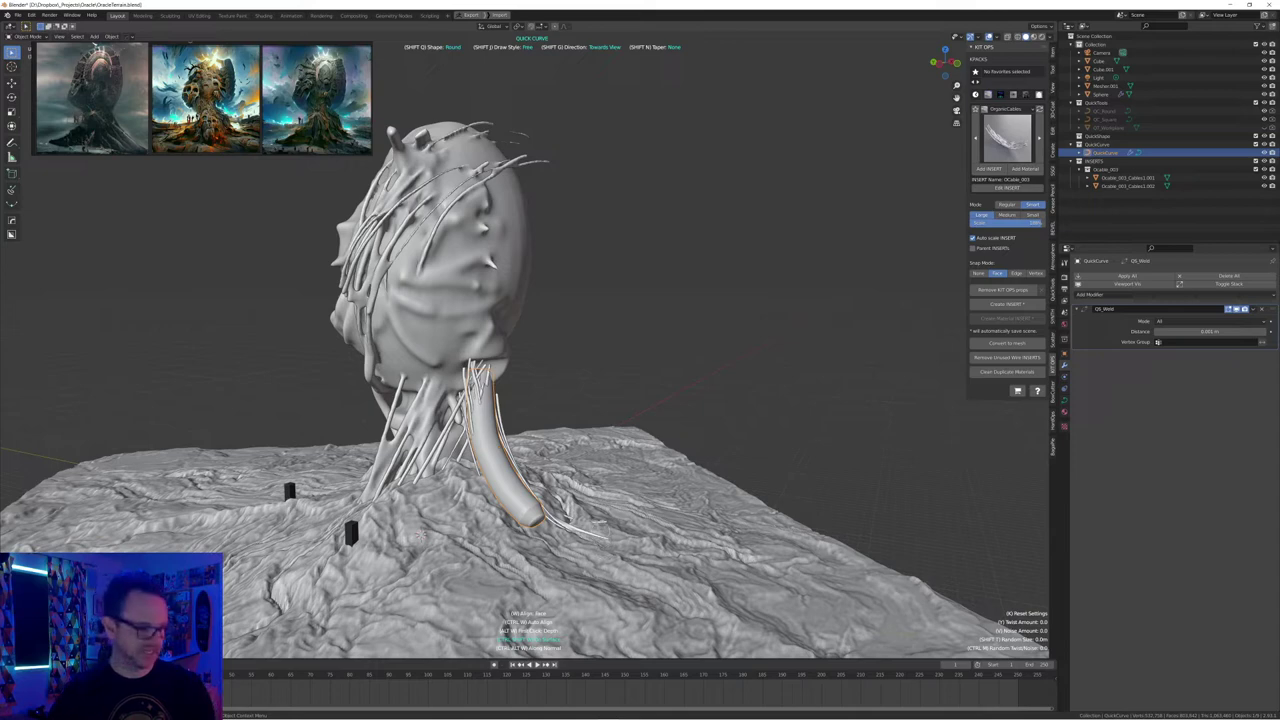
Draw another Quick Curve stroke along the thick tube from the back of the neck down onto the terrain
{"action": "key", "text": "alt+w"}
{"action": "middle_click_drag", "start_coordinate": [586, 349], "coordinate": [552, 383]}
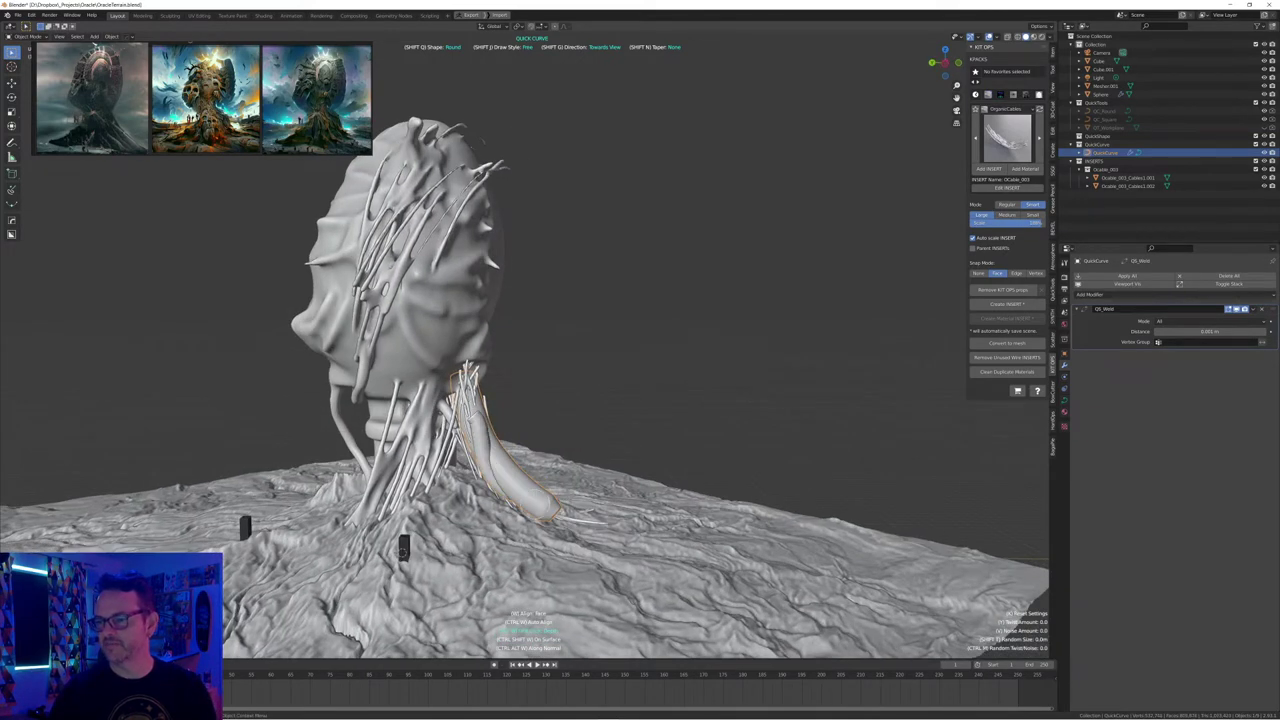
{"action": "middle_click_drag", "start_coordinate": [694, 343], "coordinate": [657, 334]}
{"action": "mouse_move", "coordinate": [509, 358]}
{"action": "middle_mouse_down"}
{"action": "mouse_move", "coordinate": [586, 323]}
{"action": "mouse_move", "coordinate": [491, 368]}
{"action": "middle_mouse_up"}
{"action": "mouse_move", "coordinate": [481, 357]}
{"action": "left_mouse_down"}
{"action": "mouse_move", "coordinate": [493, 449]}
{"action": "mouse_move", "coordinate": [590, 543]}
{"action": "left_mouse_up"}
{"action": "mouse_move", "coordinate": [697, 363]}
{"action": "middle_mouse_down"}
{"action": "mouse_move", "coordinate": [742, 340]}
{"action": "mouse_move", "coordinate": [714, 357]}
{"action": "middle_mouse_up"}
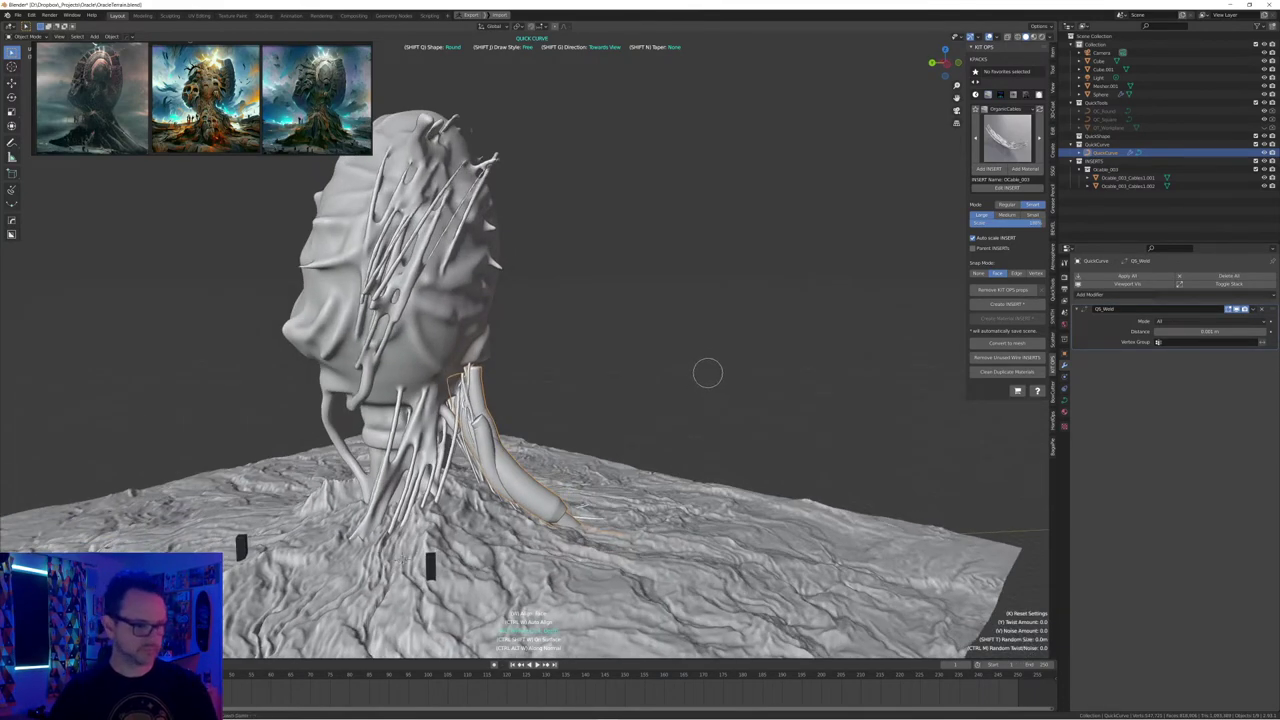
{"action": "key", "text": "Escape"}
Freely rotate the drawn tube so that it follows the cables between the neck and the terrain
{"action": "left_click", "coordinate": [522, 480]}
{"action": "mouse_move", "coordinate": [545, 470]}
{"action": "middle_mouse_down"}
{"action": "mouse_move", "coordinate": [490, 512]}
{"action": "mouse_move", "coordinate": [530, 472]}
{"action": "middle_mouse_up"}
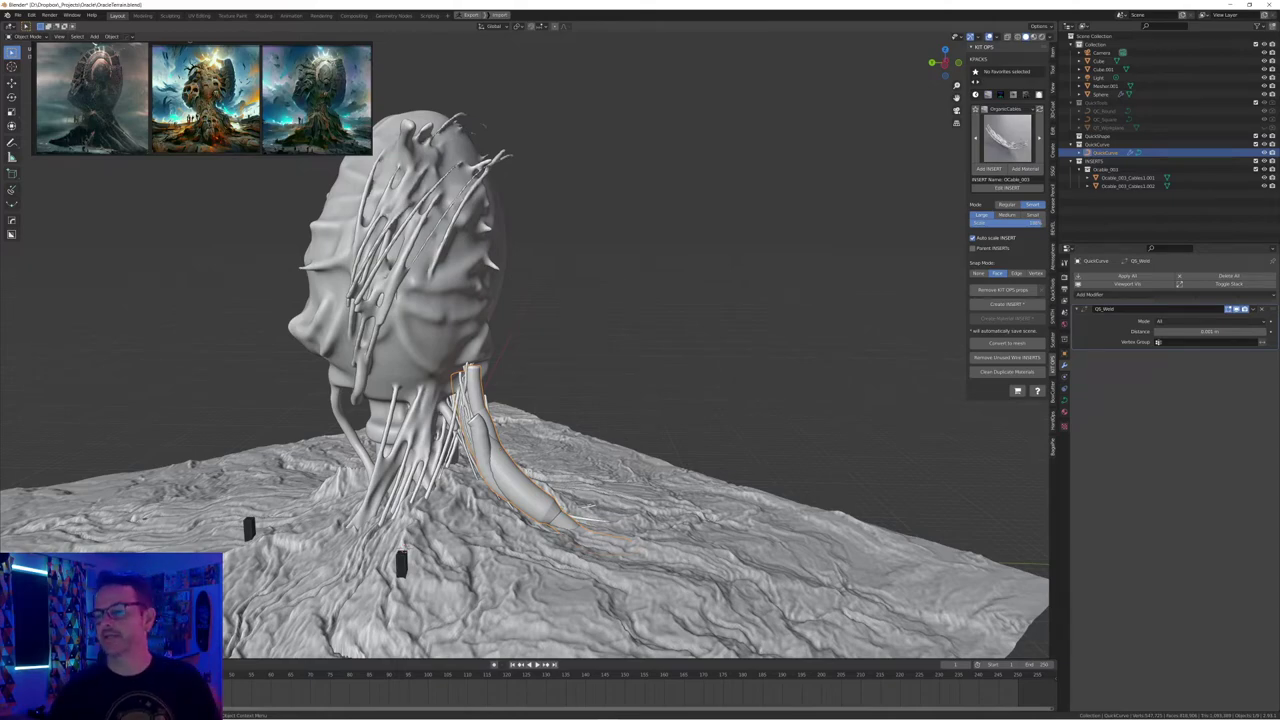
{"action": "mouse_move", "coordinate": [531, 472]}
{"action": "middle_mouse_down"}
{"action": "mouse_move", "coordinate": [558, 452]}
{"action": "mouse_move", "coordinate": [490, 492]}
{"action": "mouse_move", "coordinate": [555, 455]}
{"action": "mouse_move", "coordinate": [529, 459]}
{"action": "middle_mouse_up"}
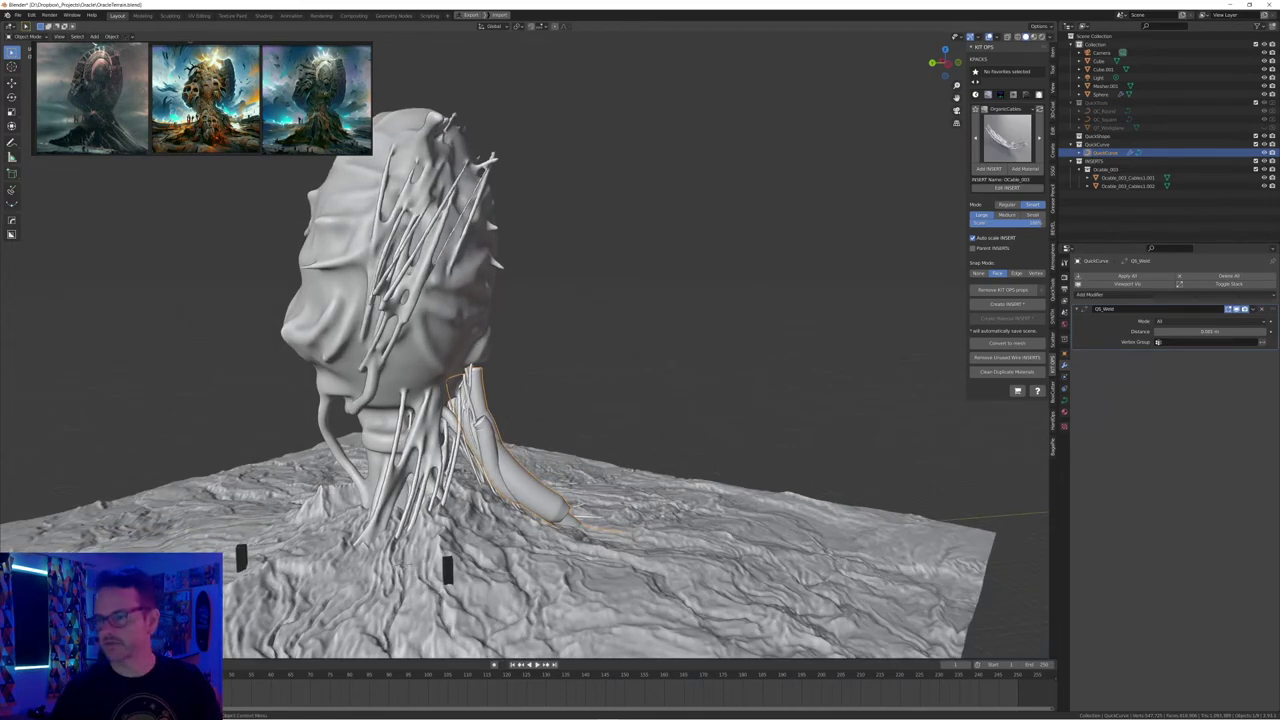
{"action": "key", "text": "r"}
{"action": "key", "text": "r"}
{"action": "left_click", "coordinate": [612, 540]}
{"action": "middle_click_drag", "start_coordinate": [560, 500], "coordinate": [534, 491]}
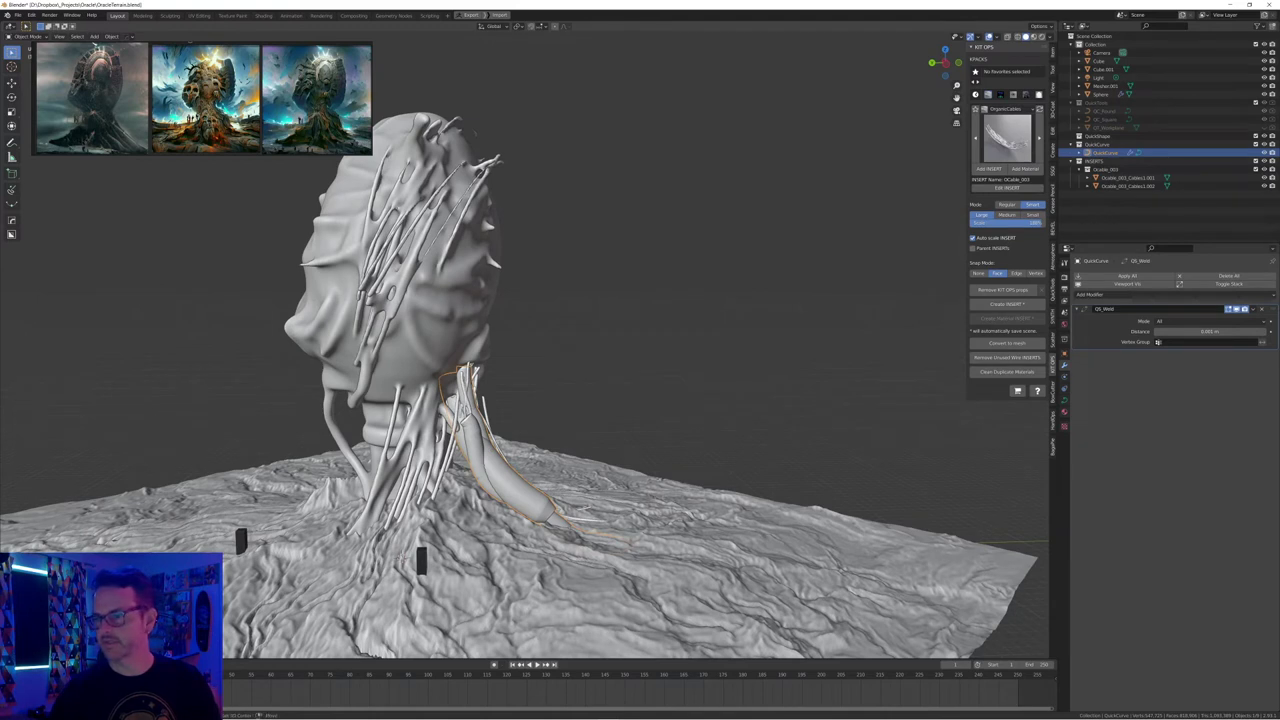
Try to join the tube curve into the head mesh
{"action": "left_click", "coordinate": [438, 312], "text": "shift"}
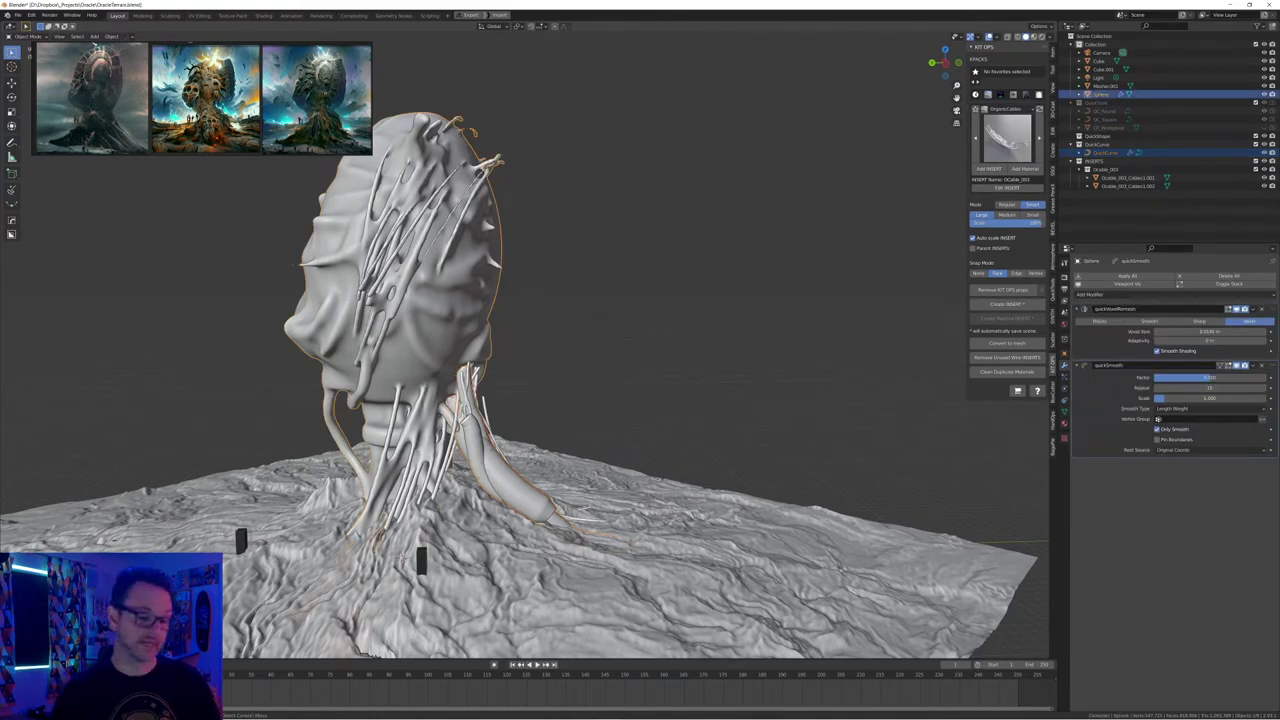
{"action": "key", "text": "ctrl+j"}
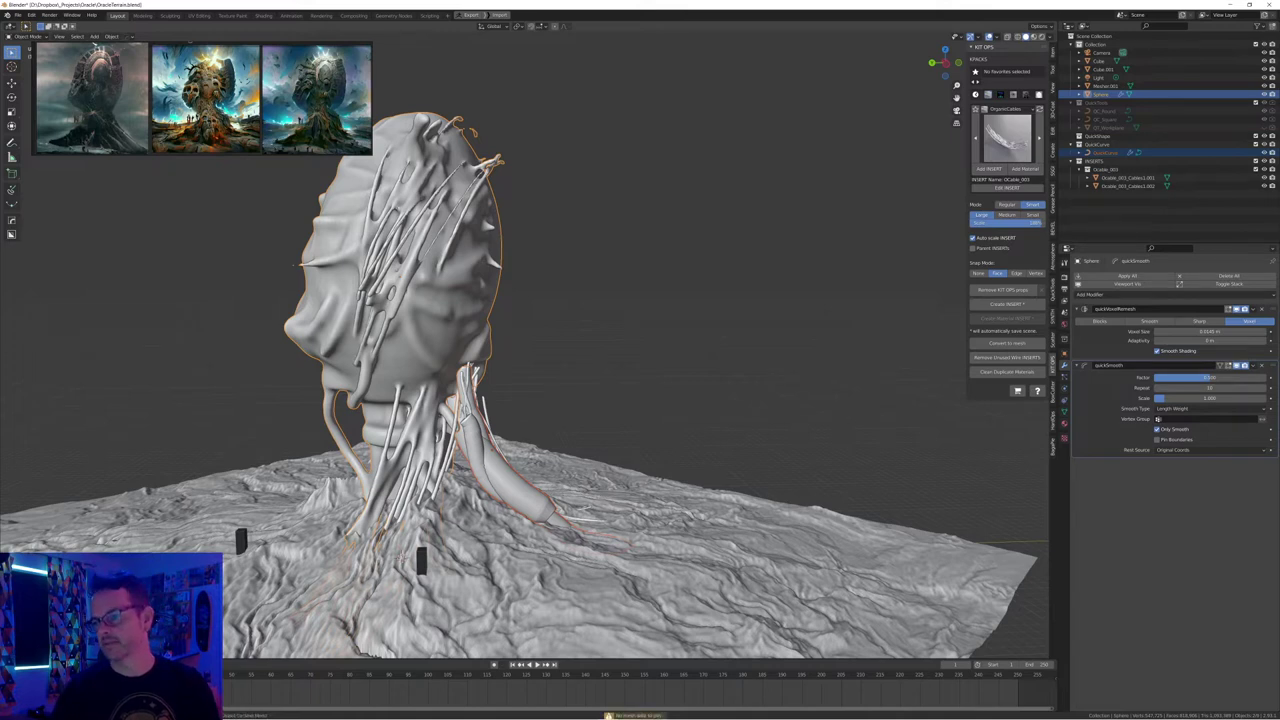
{"action": "middle_click_drag", "start_coordinate": [505, 490], "coordinate": [521, 483]}
{"action": "key", "text": "alt+a"}
Convert the thick tube from a curve to a mesh and join it into the head object
{"action": "left_click", "coordinate": [514, 483]}
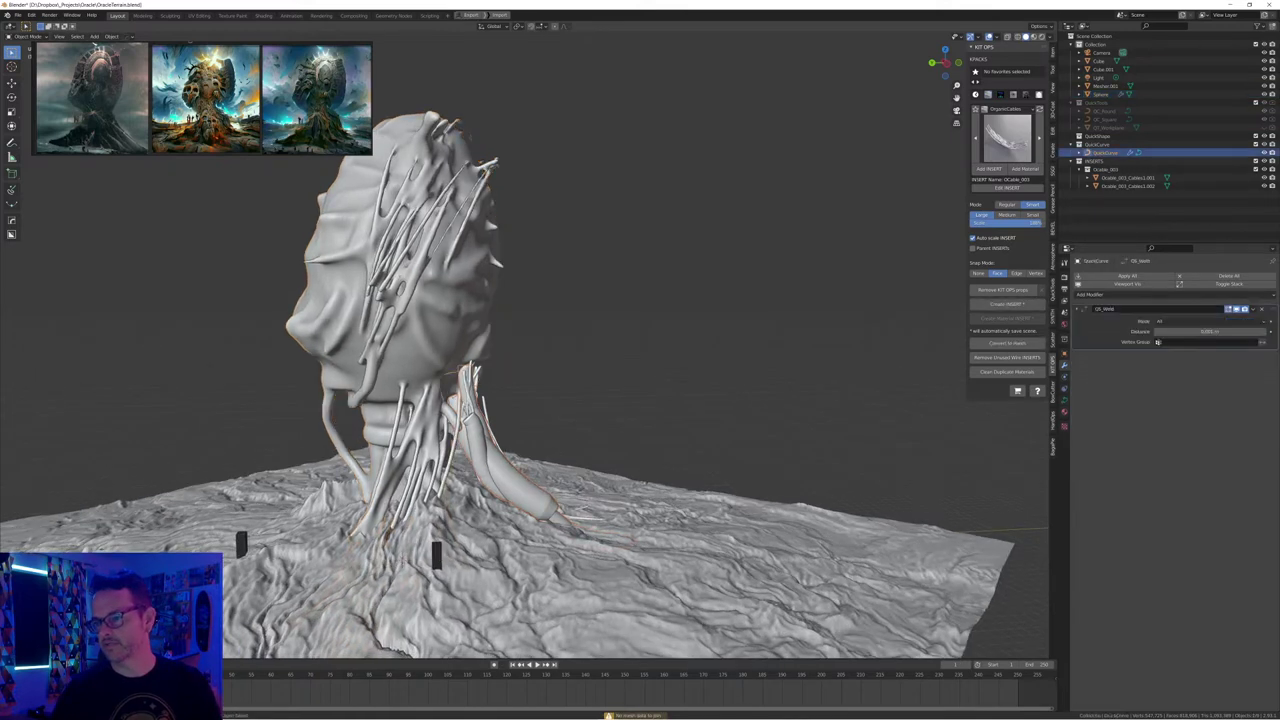
{"action": "key", "text": "ctrl+a"}
{"action": "left_click", "coordinate": [513, 482]}
{"action": "left_click", "coordinate": [442, 338], "text": "shift"}
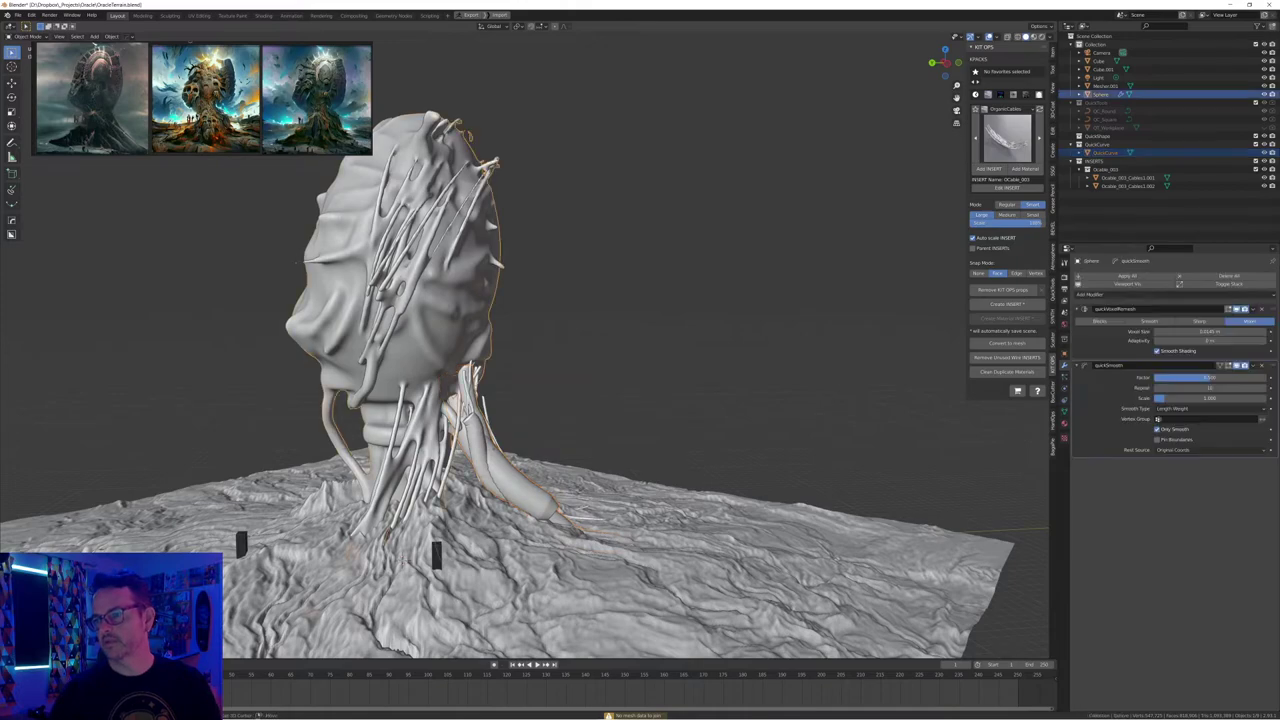
{"action": "key", "text": "ctrl+j"}
{"action": "mouse_move", "coordinate": [442, 340]}
{"action": "middle_mouse_down"}
{"action": "mouse_move", "coordinate": [402, 347]}
{"action": "mouse_move", "coordinate": [462, 318]}
{"action": "mouse_move", "coordinate": [456, 338]}
{"action": "mouse_move", "coordinate": [415, 350]}
{"action": "middle_mouse_up"}
Edit the head mesh and use proportional editing to move the tube's lower end into the terrain and scale it
{"action": "key", "text": "alt+a"}
{"action": "left_click", "coordinate": [415, 350]}
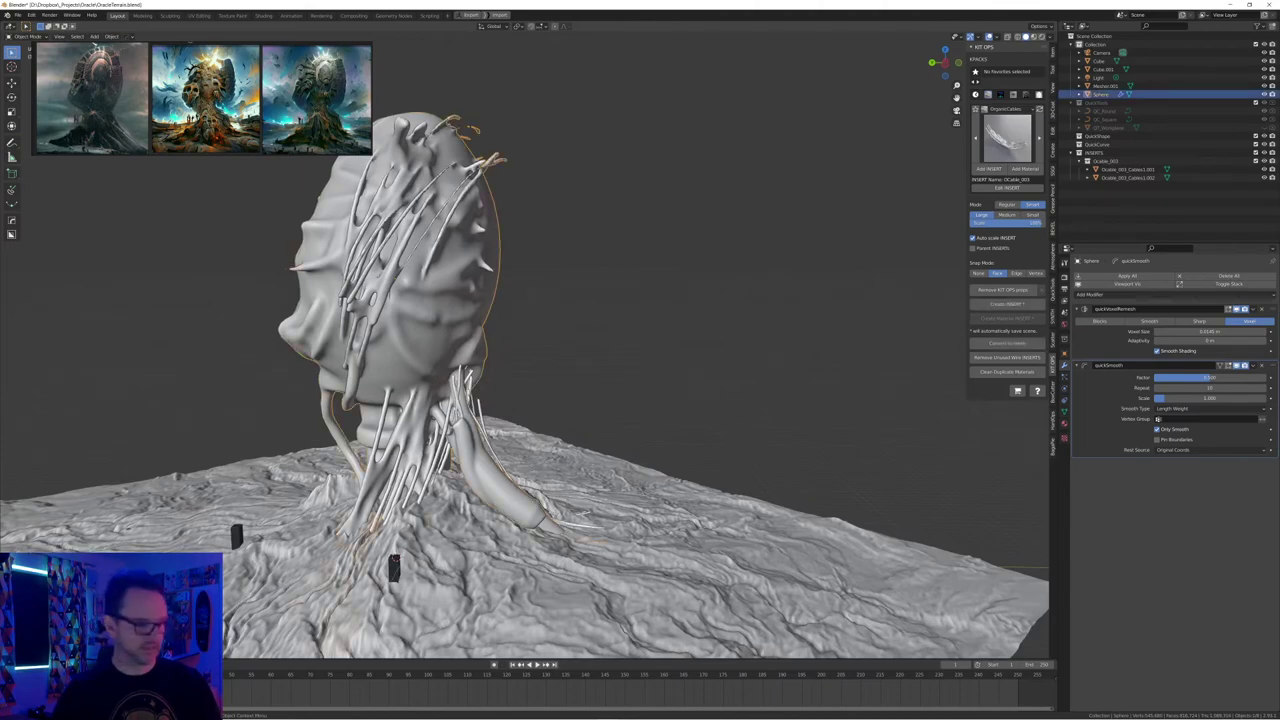
{"action": "key", "text": "grave"}
{"action": "left_click", "coordinate": [630, 456]}
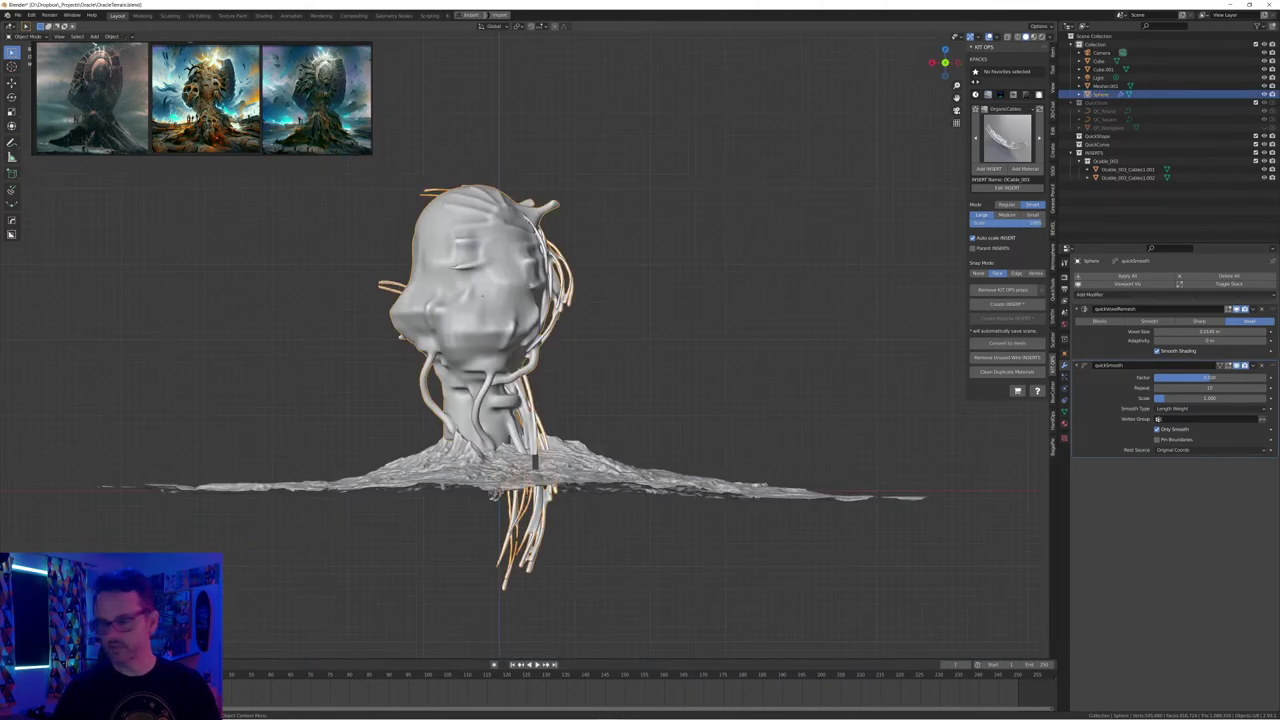
{"action": "middle_click_drag", "start_coordinate": [630, 456], "coordinate": [508, 474]}
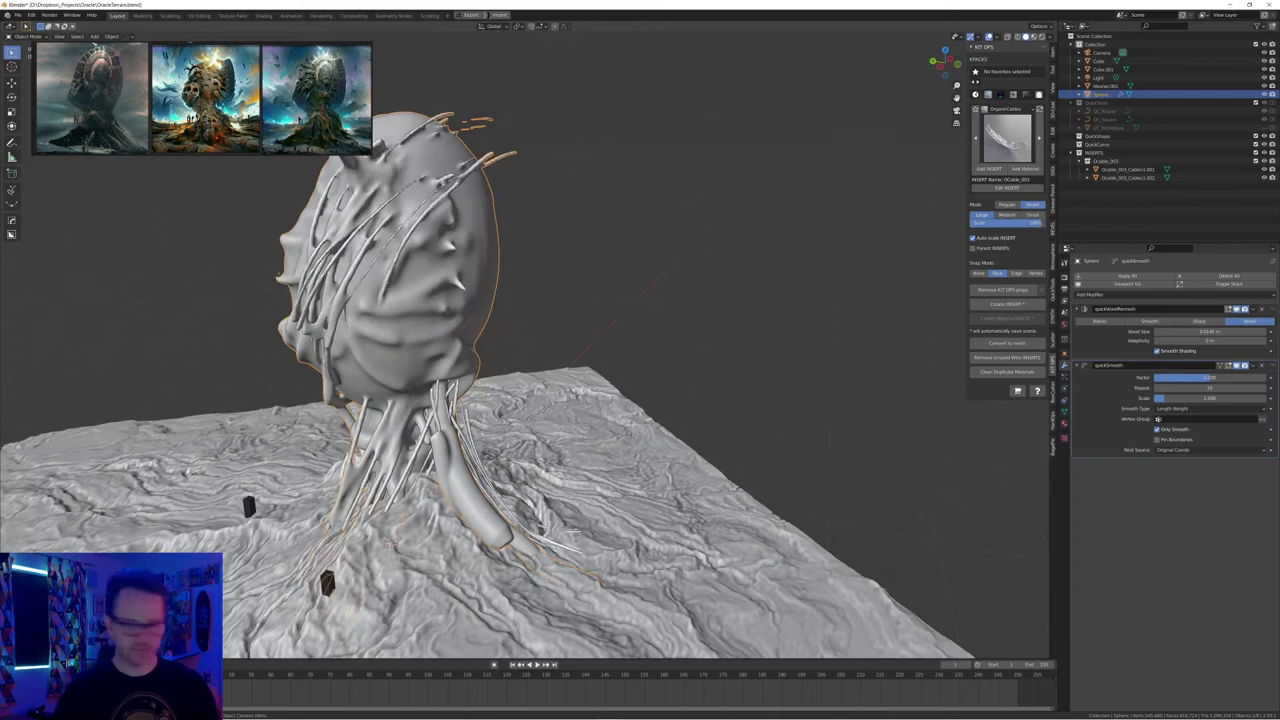
{"action": "key", "text": "Tab"}
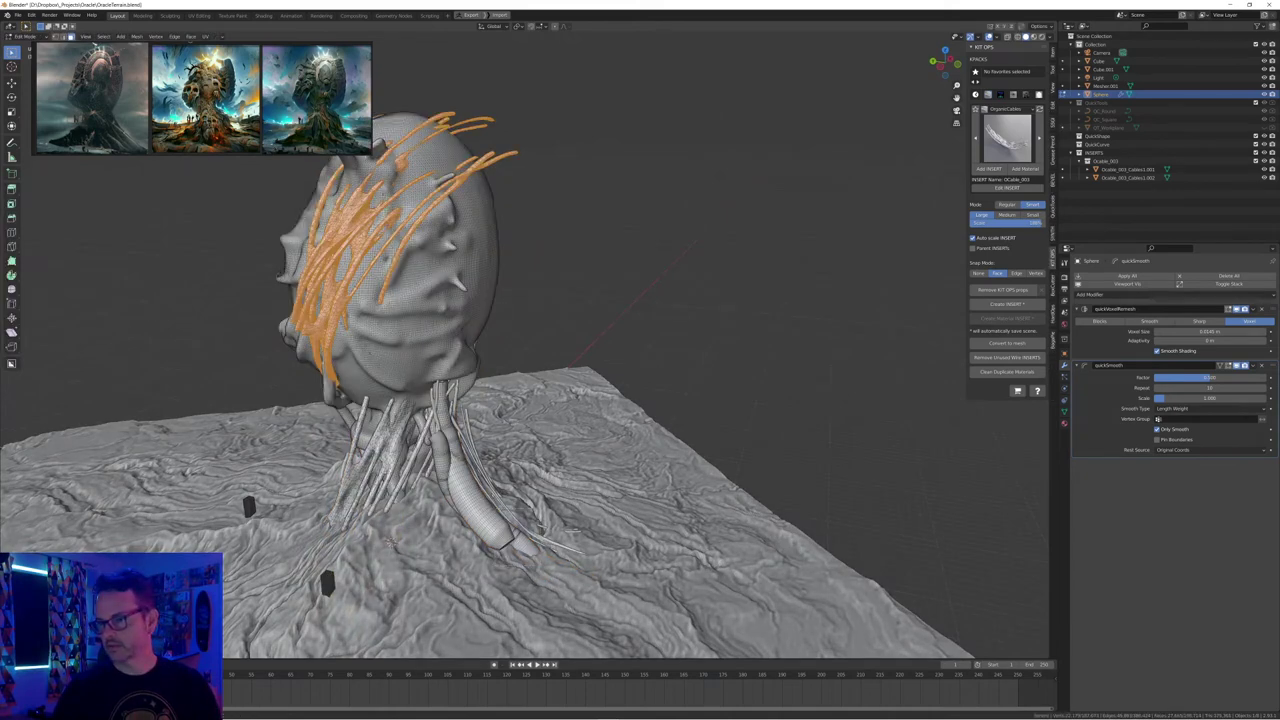
{"action": "left_click_drag", "start_coordinate": [493, 507], "coordinate": [541, 563]}
{"action": "middle_click_drag", "start_coordinate": [541, 563], "coordinate": [560, 547]}
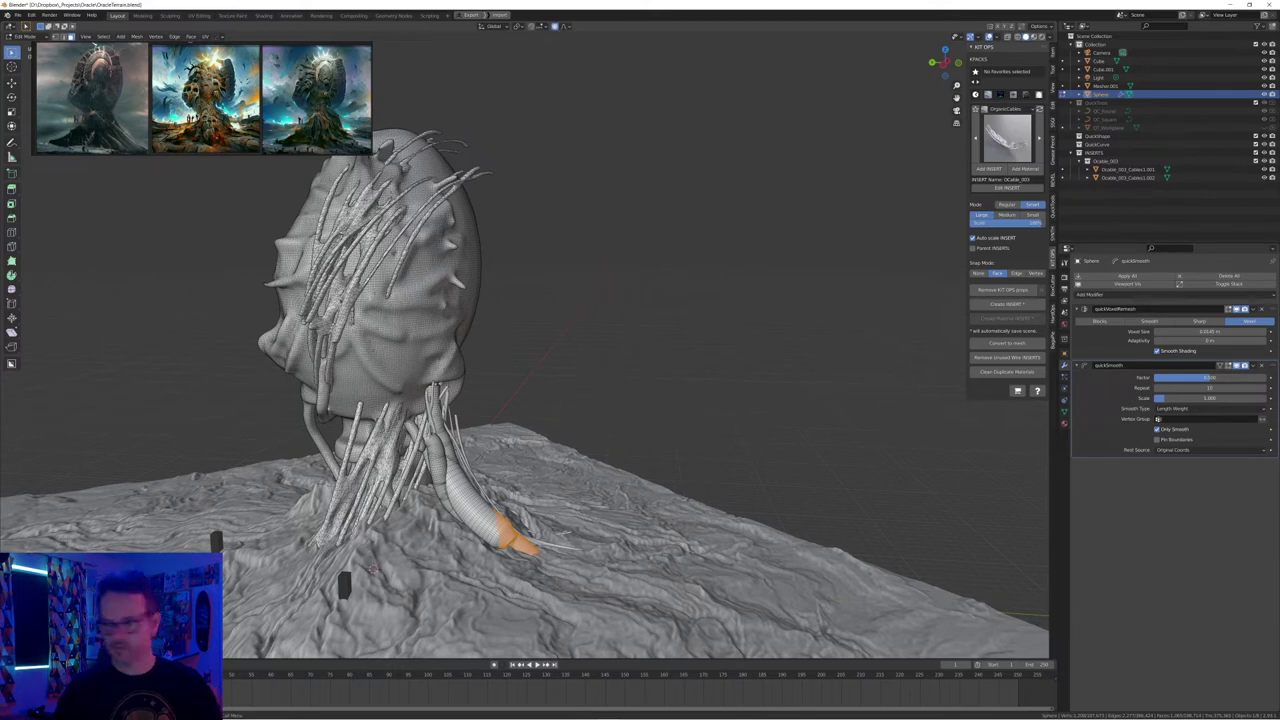
{"action": "key", "text": "g"}
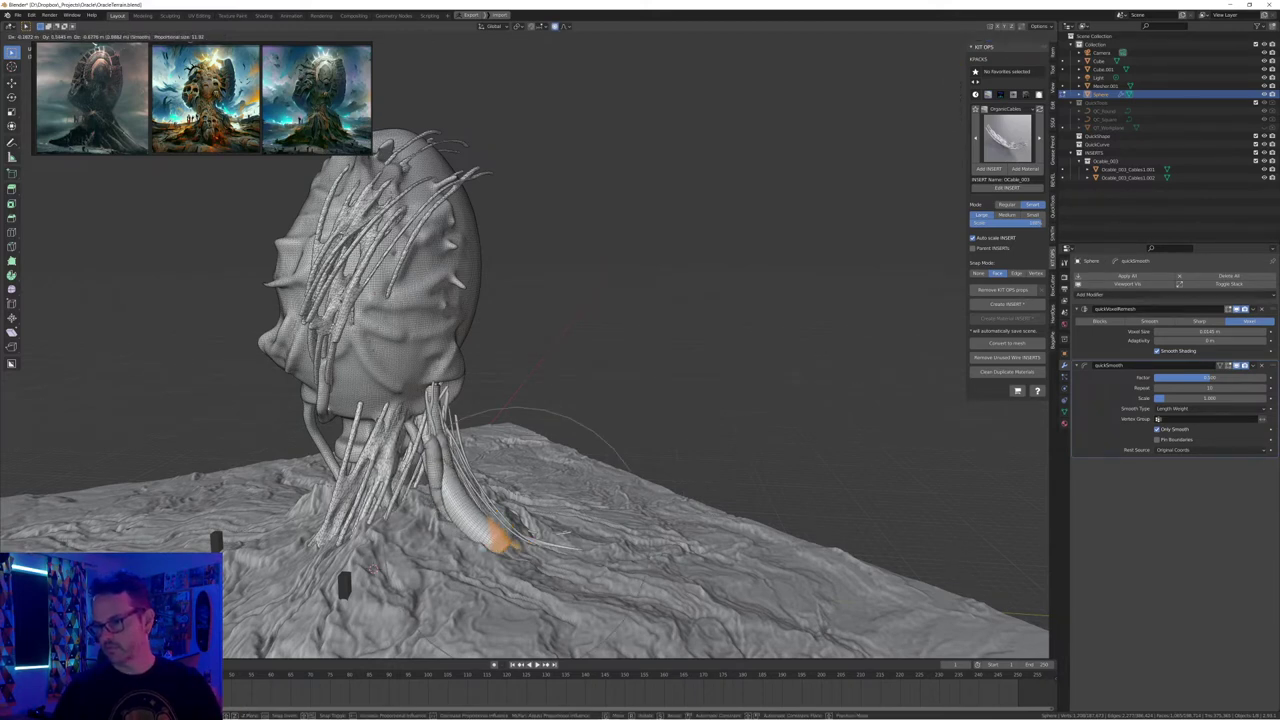
{"action": "left_click", "coordinate": [540, 562]}
{"action": "key", "text": "s"}
{"action": "left_click", "coordinate": [540, 562]}
{"action": "middle_click_drag", "start_coordinate": [388, 588], "coordinate": [380, 575]}
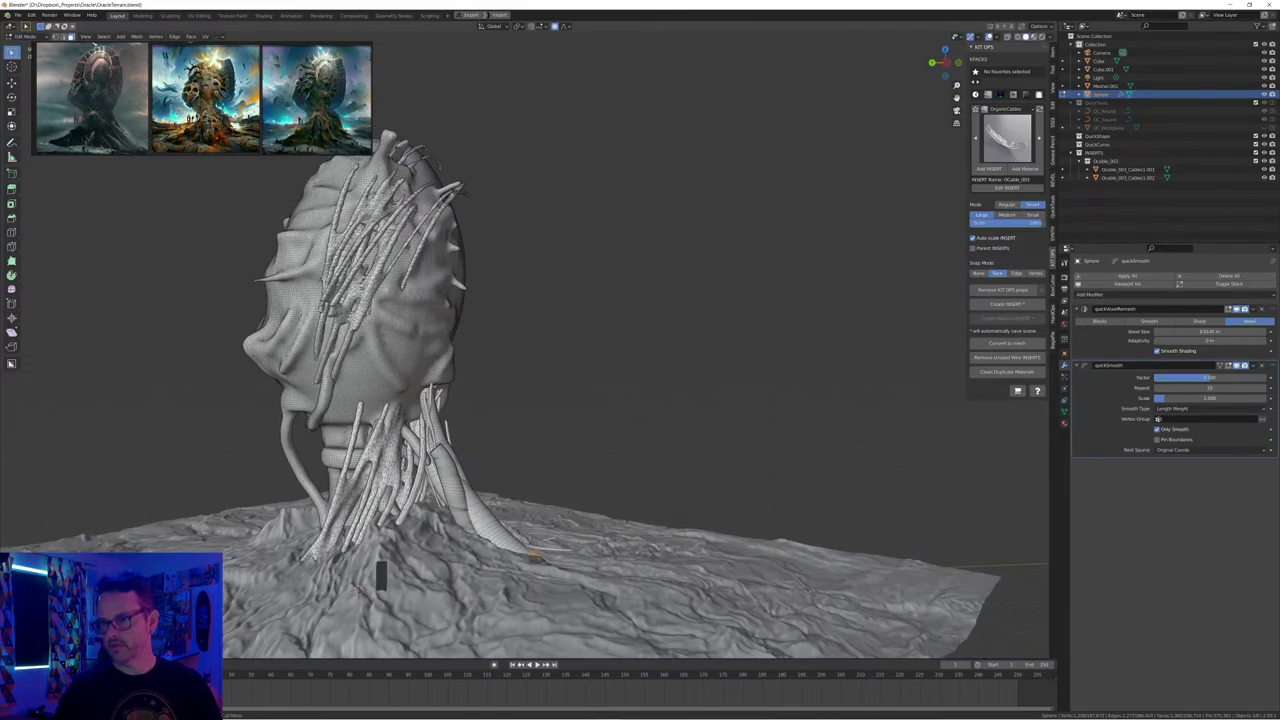
Adjust the position of the tube's upper end where it meets the head, using a smaller proportional editing radius
{"action": "left_click_drag", "start_coordinate": [408, 369], "coordinate": [451, 395]}
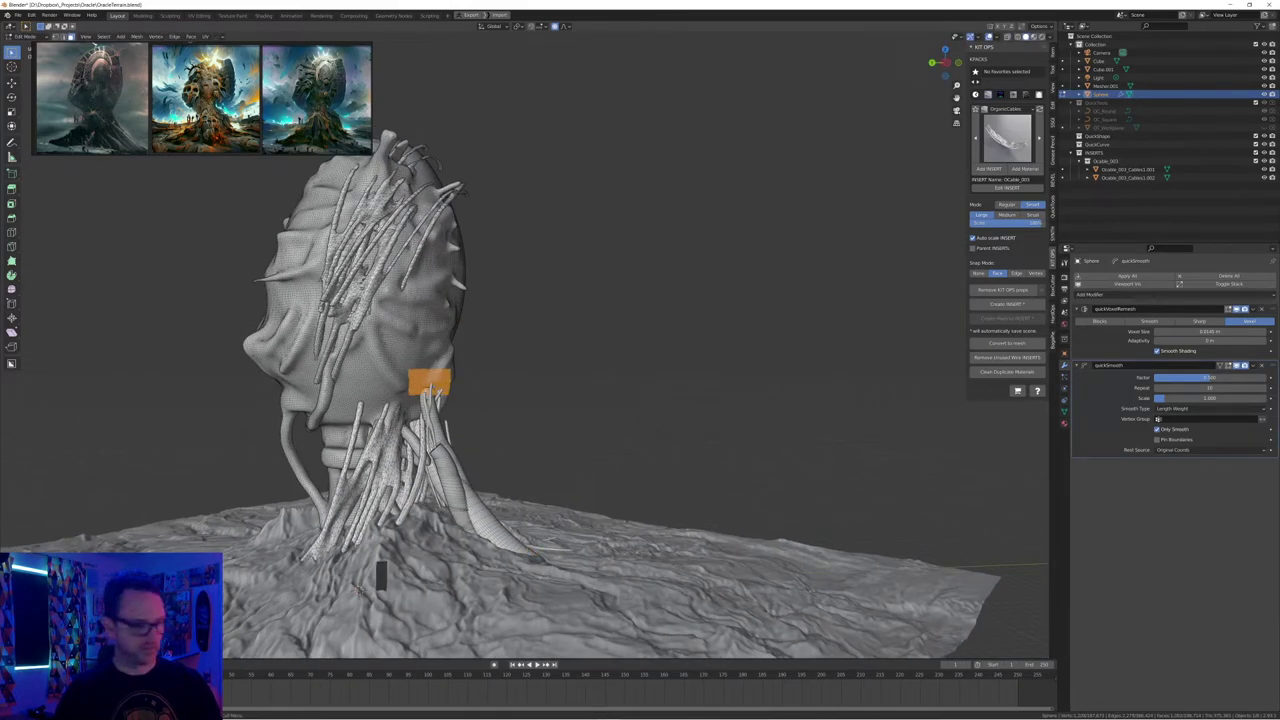
{"action": "key", "text": "h"}
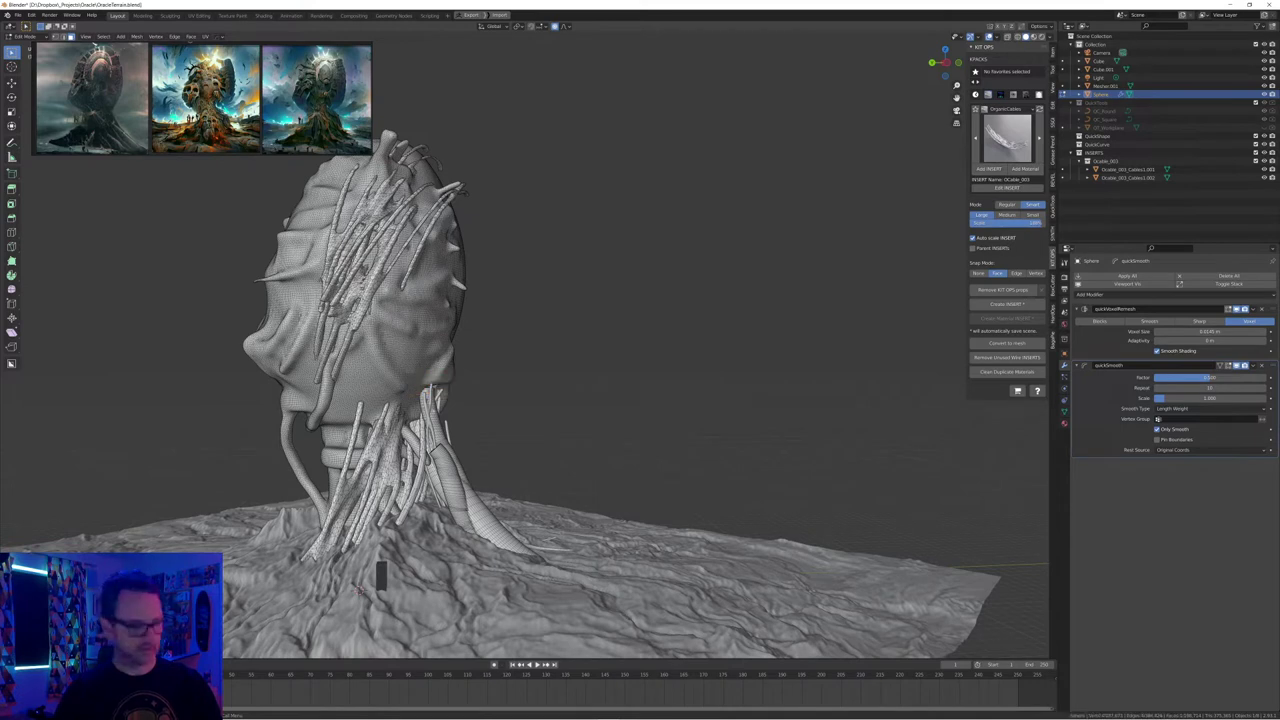
{"action": "key", "text": "g"}
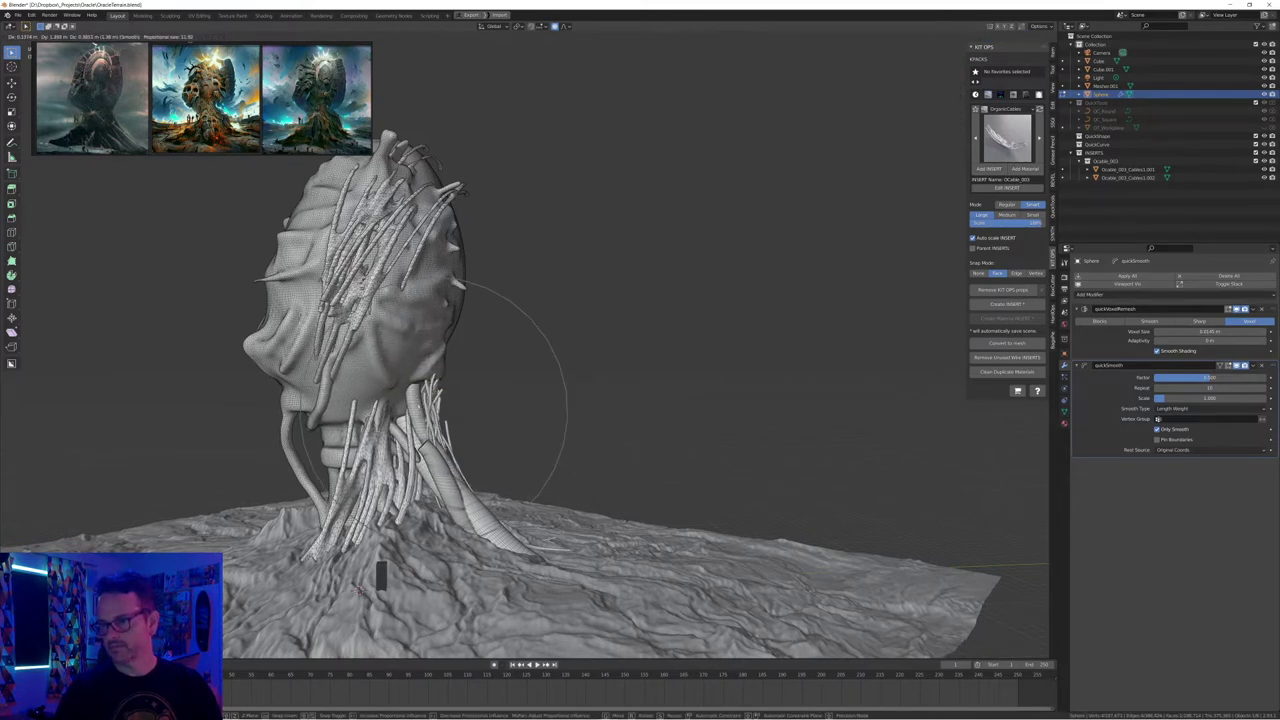
{"action": "scroll", "coordinate": [436, 412], "scroll_direction": "up", "scroll_amount": 1}
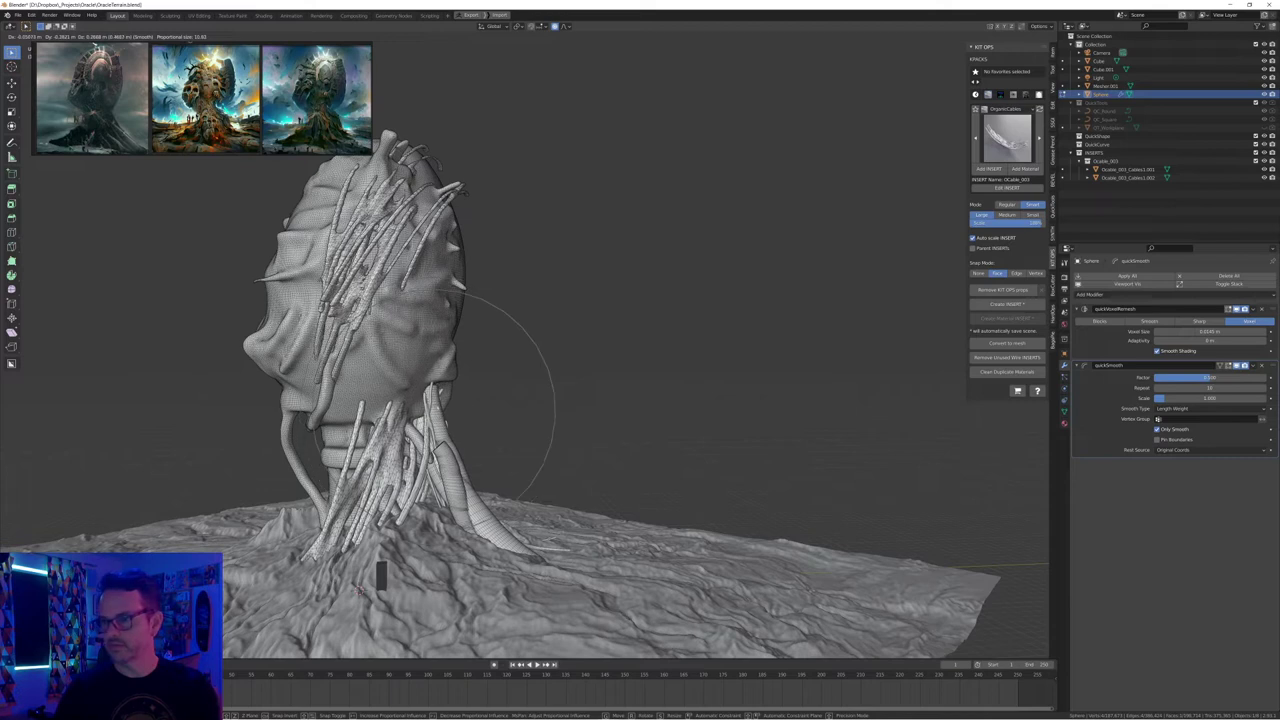
{"action": "scroll", "coordinate": [436, 412], "scroll_direction": "up", "scroll_amount": 13}
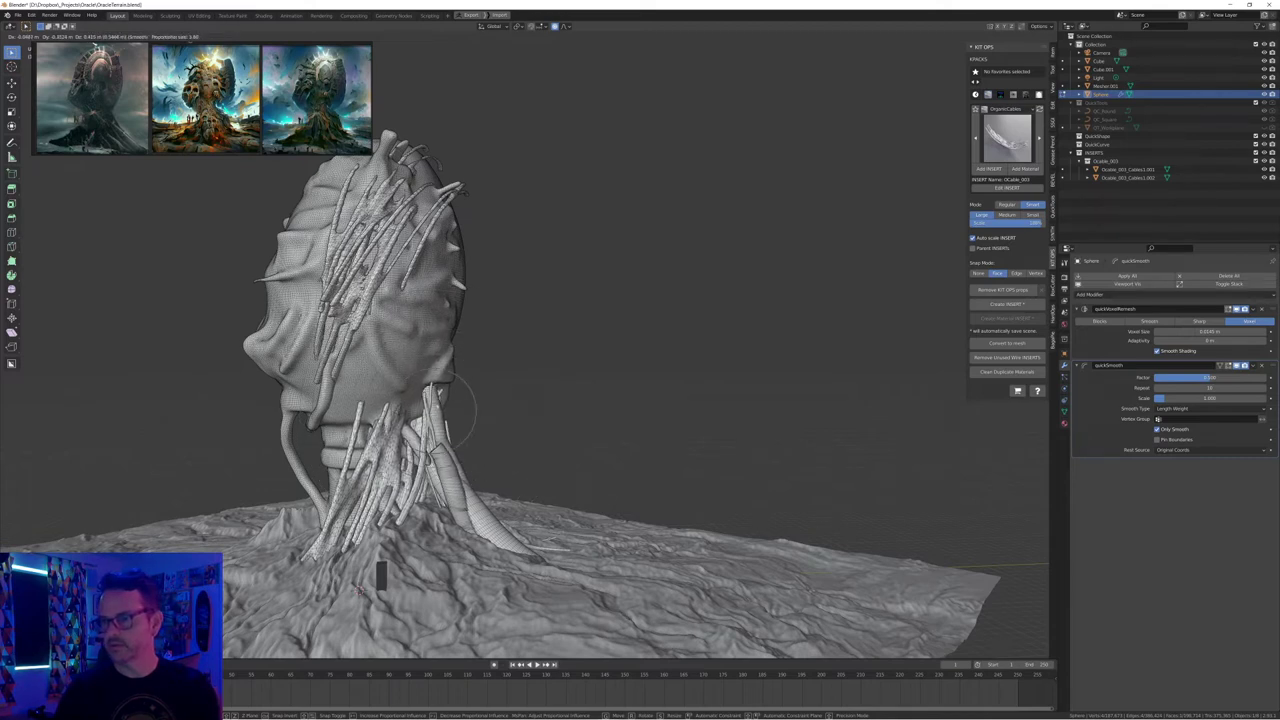
{"action": "left_click", "coordinate": [436, 412]}
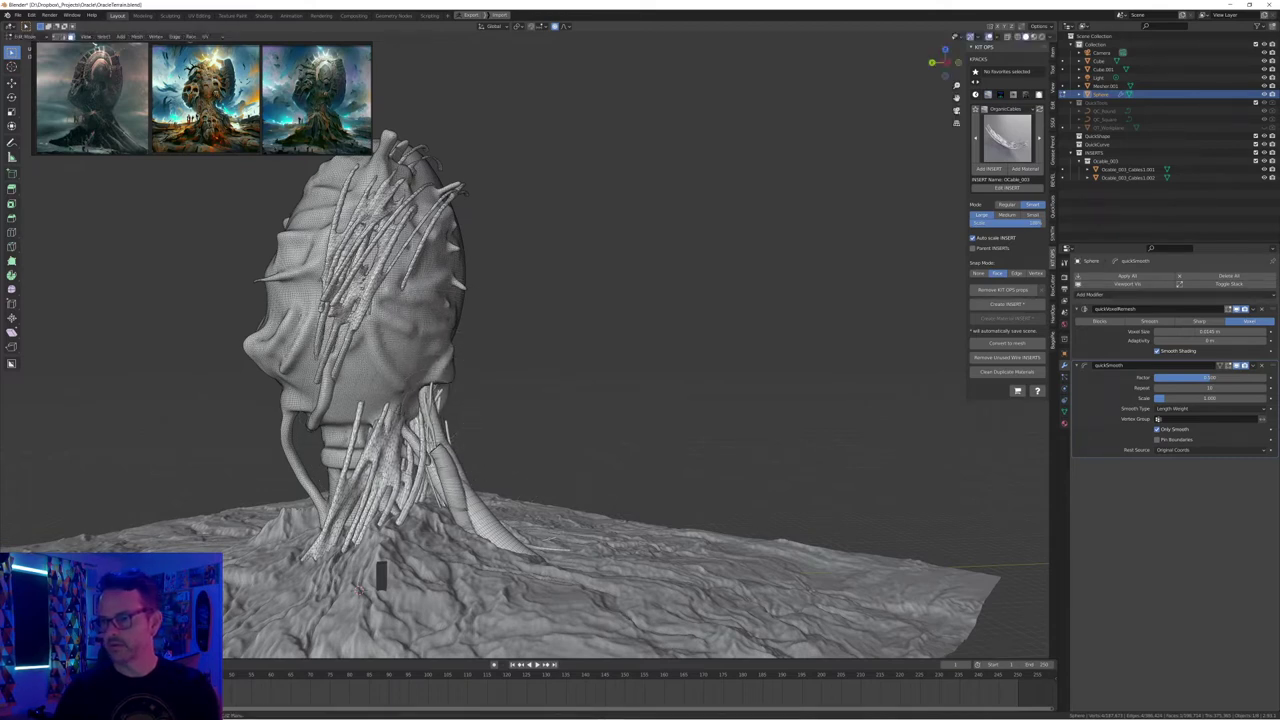
Leave mesh editing, deselect everything and save the Blender file
{"action": "key", "text": "Tab"}
{"action": "key", "text": "alt+a"}
{"action": "middle_click_drag", "start_coordinate": [500, 410], "coordinate": [528, 421]}
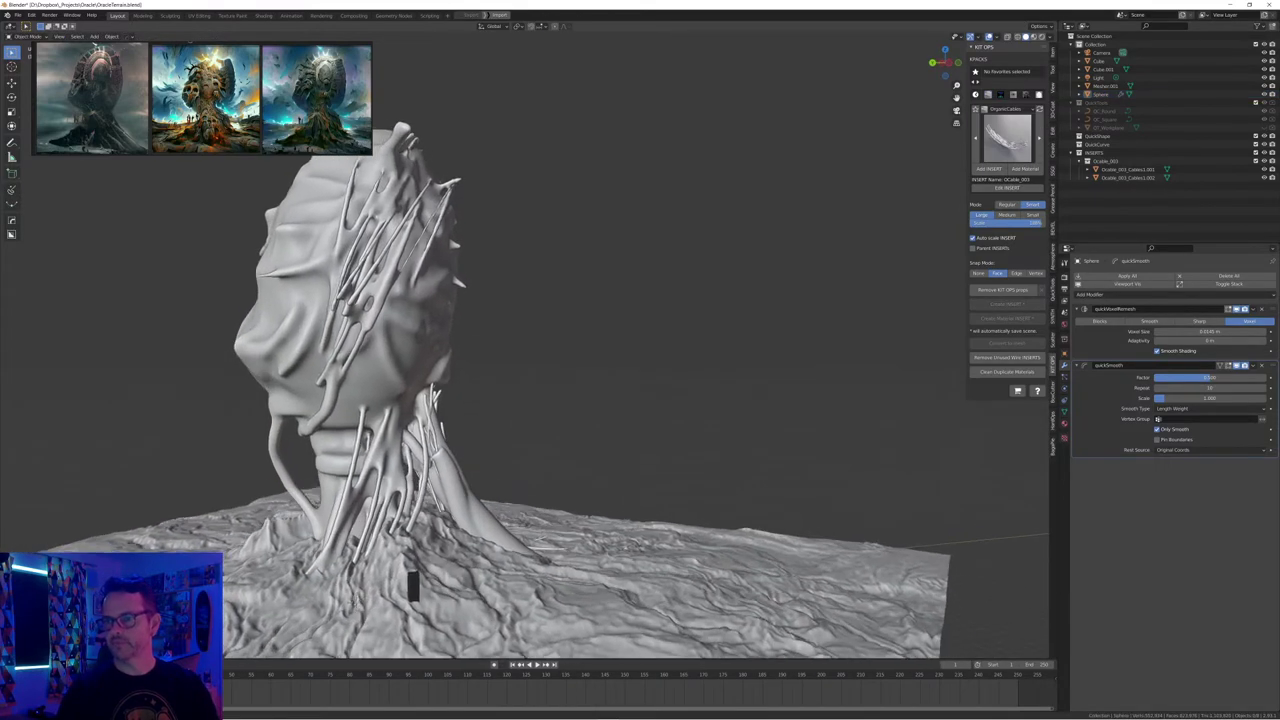
{"action": "key", "text": "ctrl+s"}
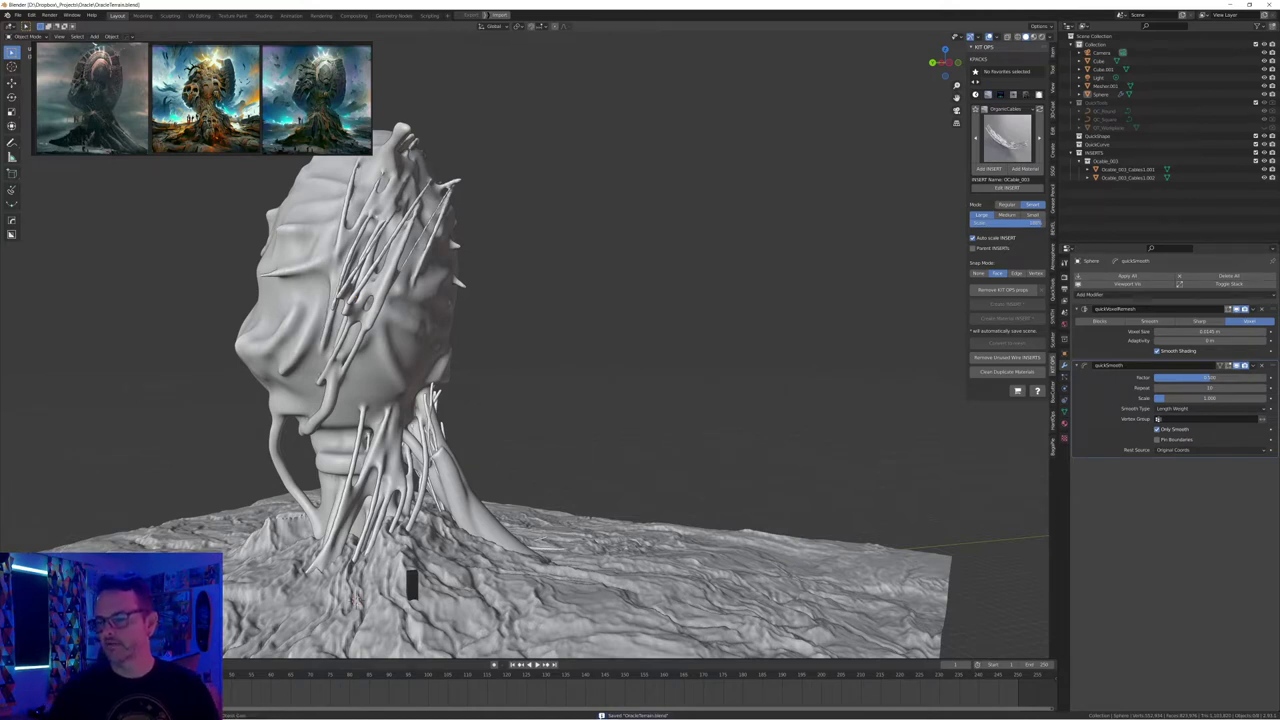
Delete the linked cable bundle geometry covering the back of the head and return to object mode
{"action": "scroll", "coordinate": [520, 410], "scroll_direction": "down", "scroll_amount": 3}
{"action": "left_click", "coordinate": [432, 335]}
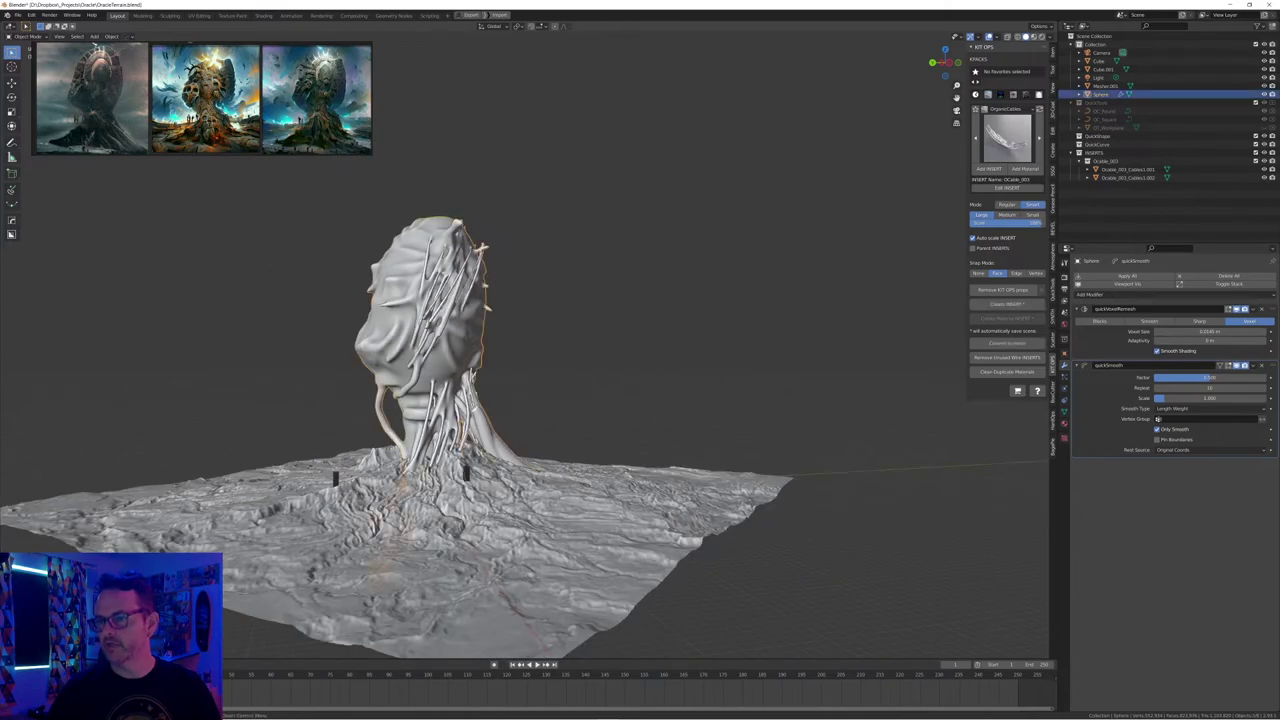
{"action": "middle_click_drag", "start_coordinate": [432, 335], "coordinate": [484, 317]}
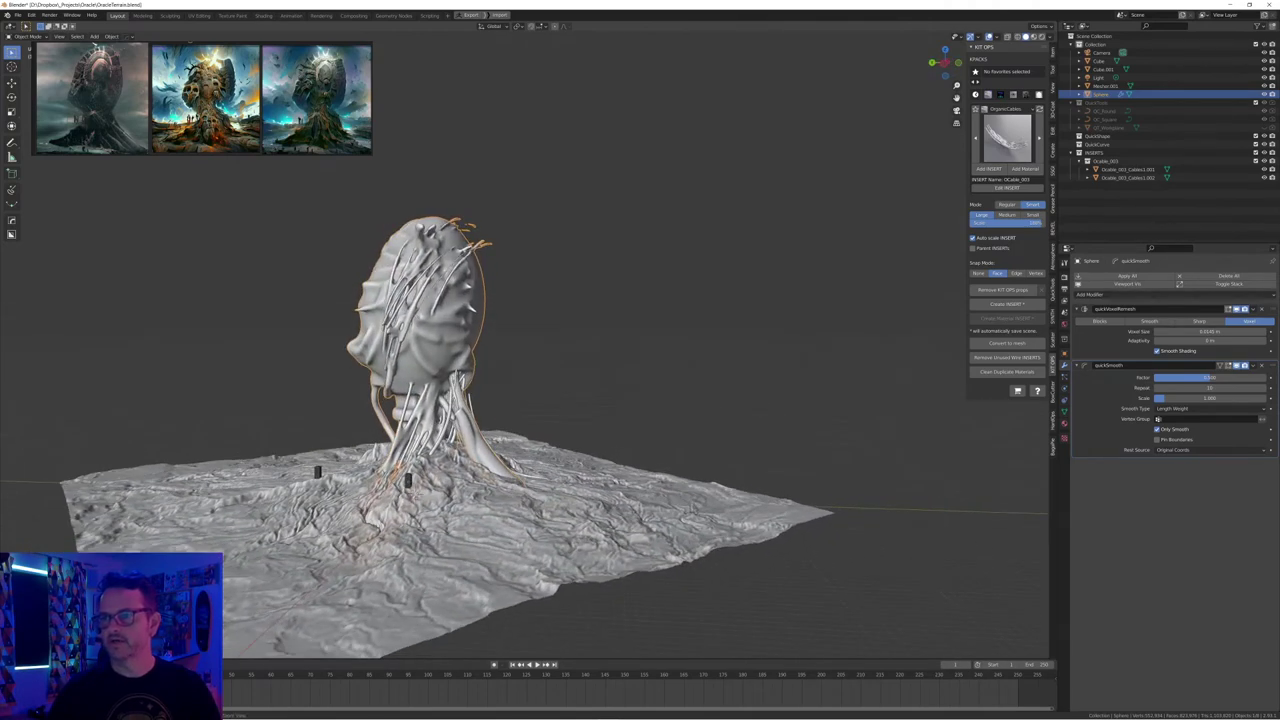
{"action": "key", "text": "alt+a"}
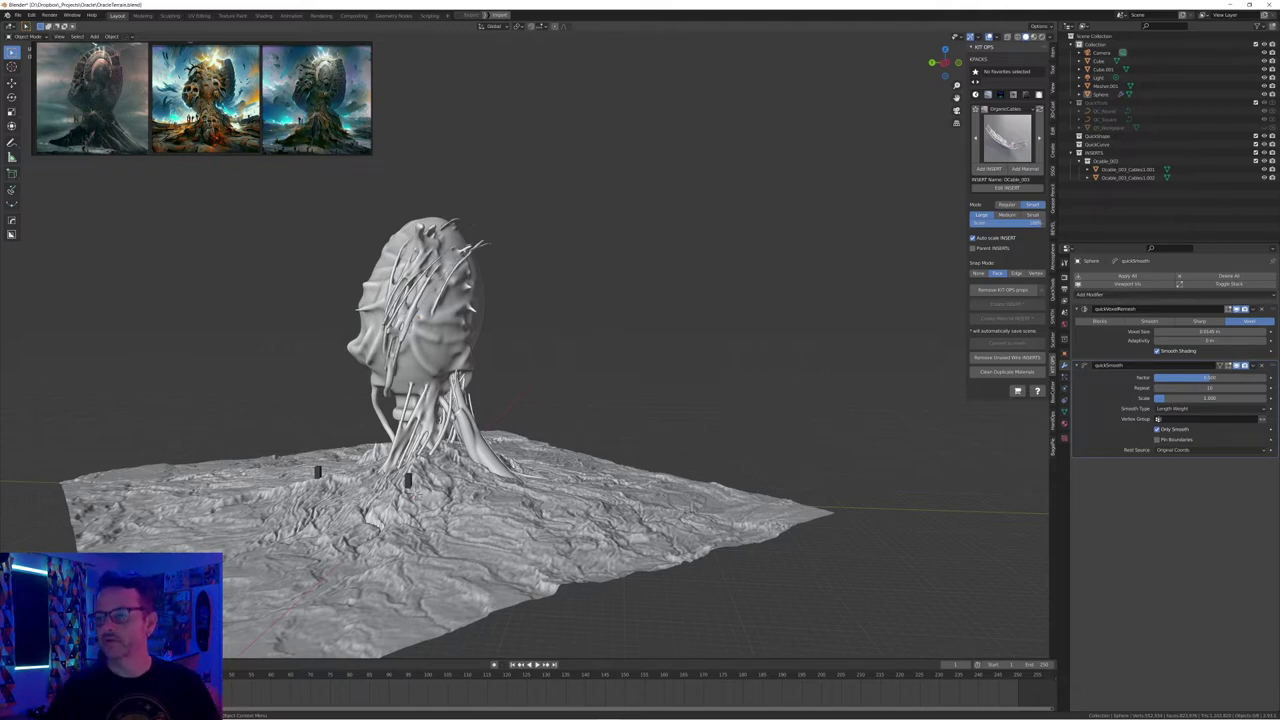
{"action": "mouse_move", "coordinate": [692, 507]}
{"action": "left_mouse_down", "text": "alt"}
{"action": "mouse_move", "coordinate": [728, 514]}
{"action": "mouse_move", "coordinate": [704, 512]}
{"action": "left_mouse_up", "text": "alt"}
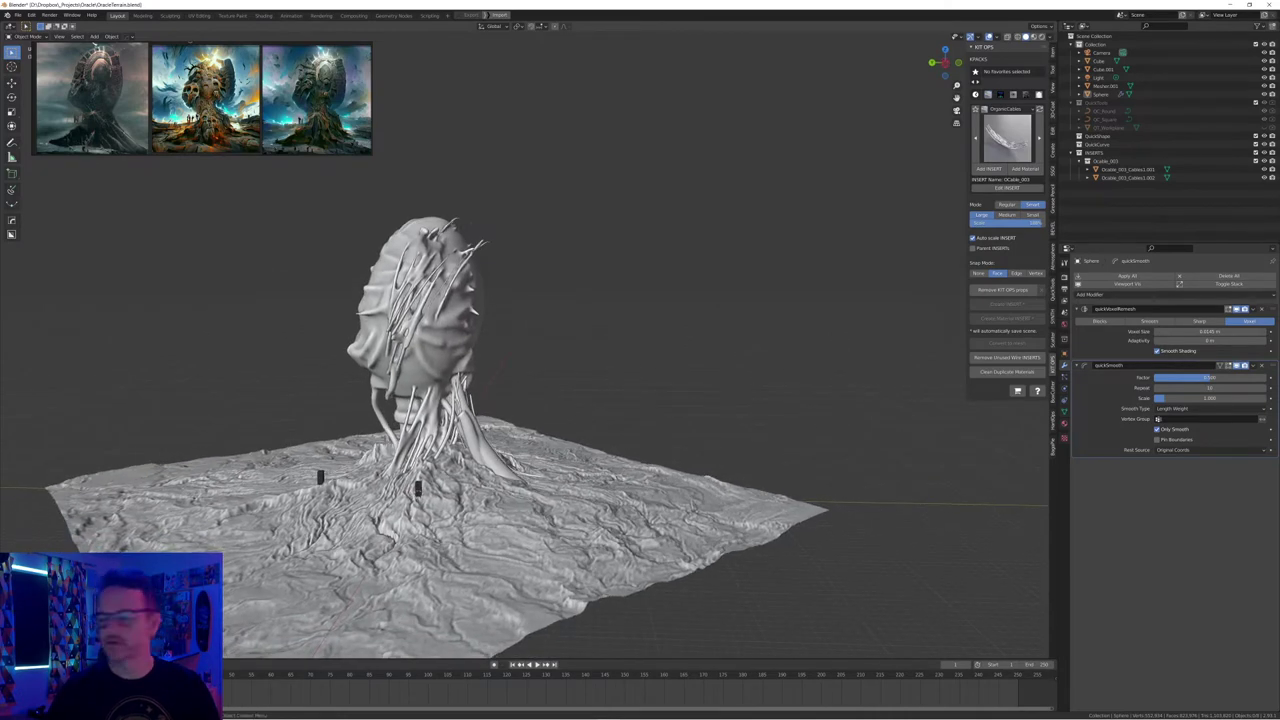
{"action": "key", "text": "Tab"}
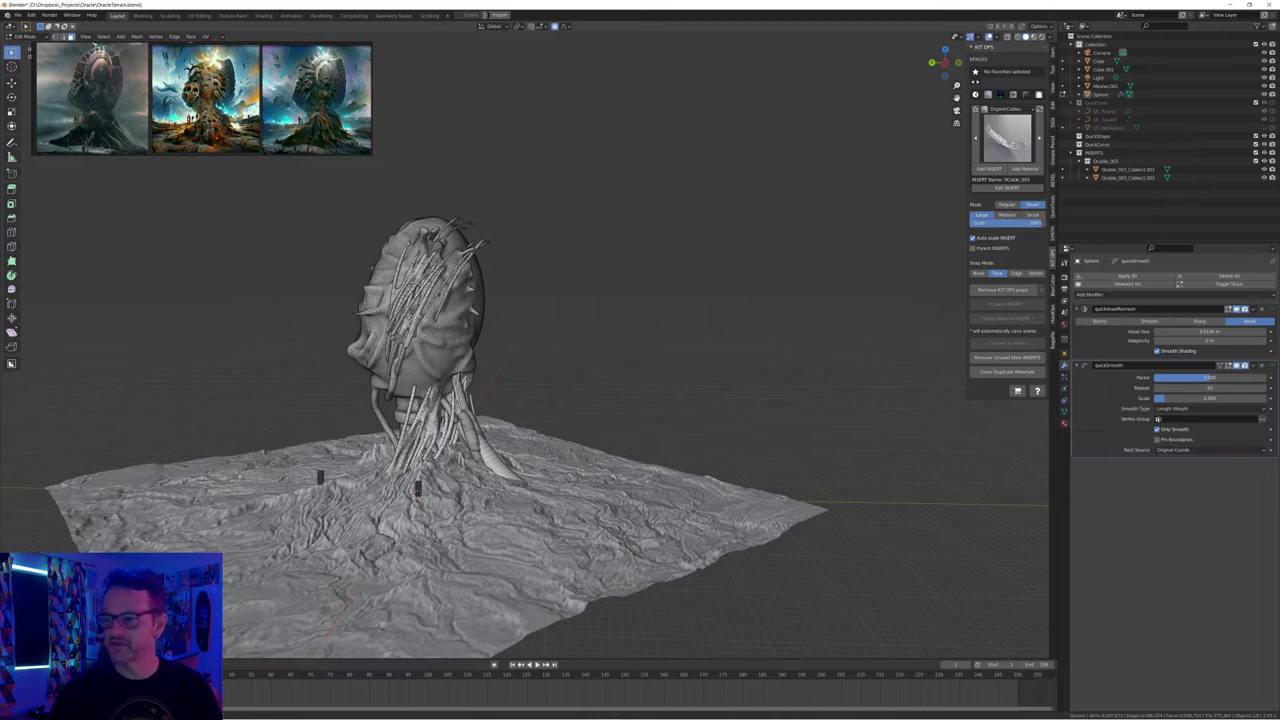
{"action": "key", "text": "l"}
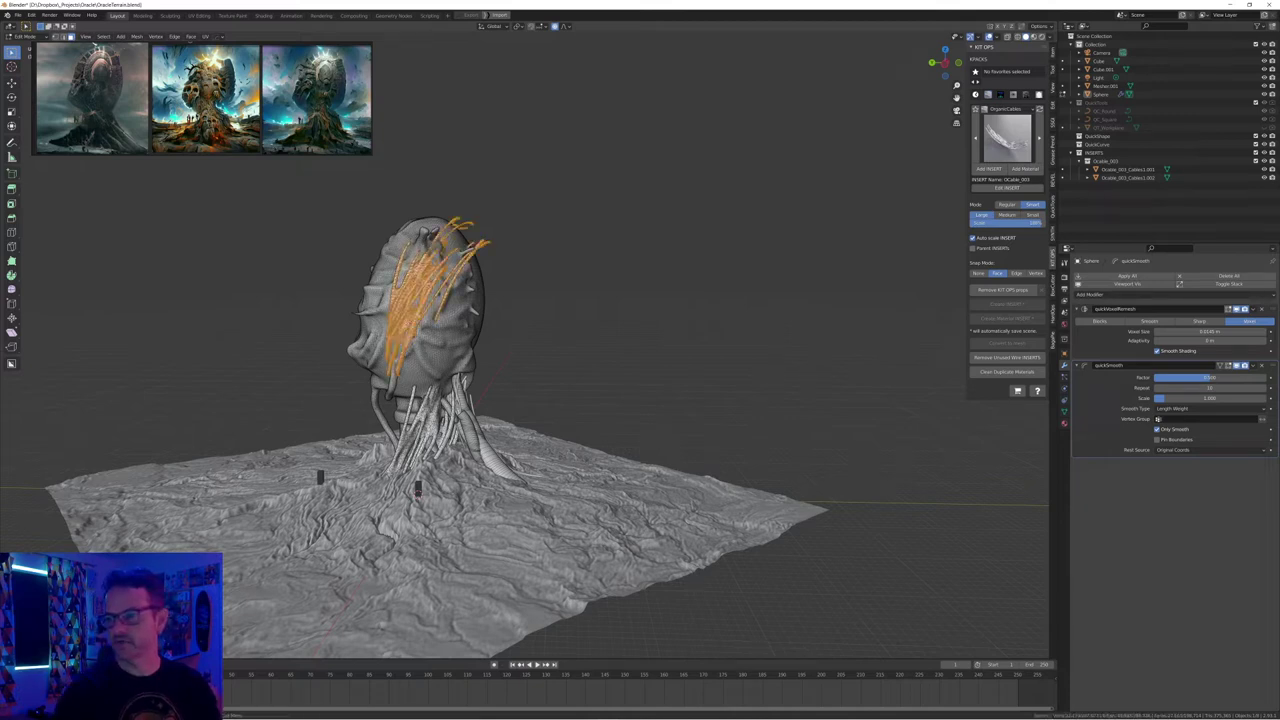
{"action": "key", "text": "x"}
{"action": "left_click", "coordinate": [372, 326]}
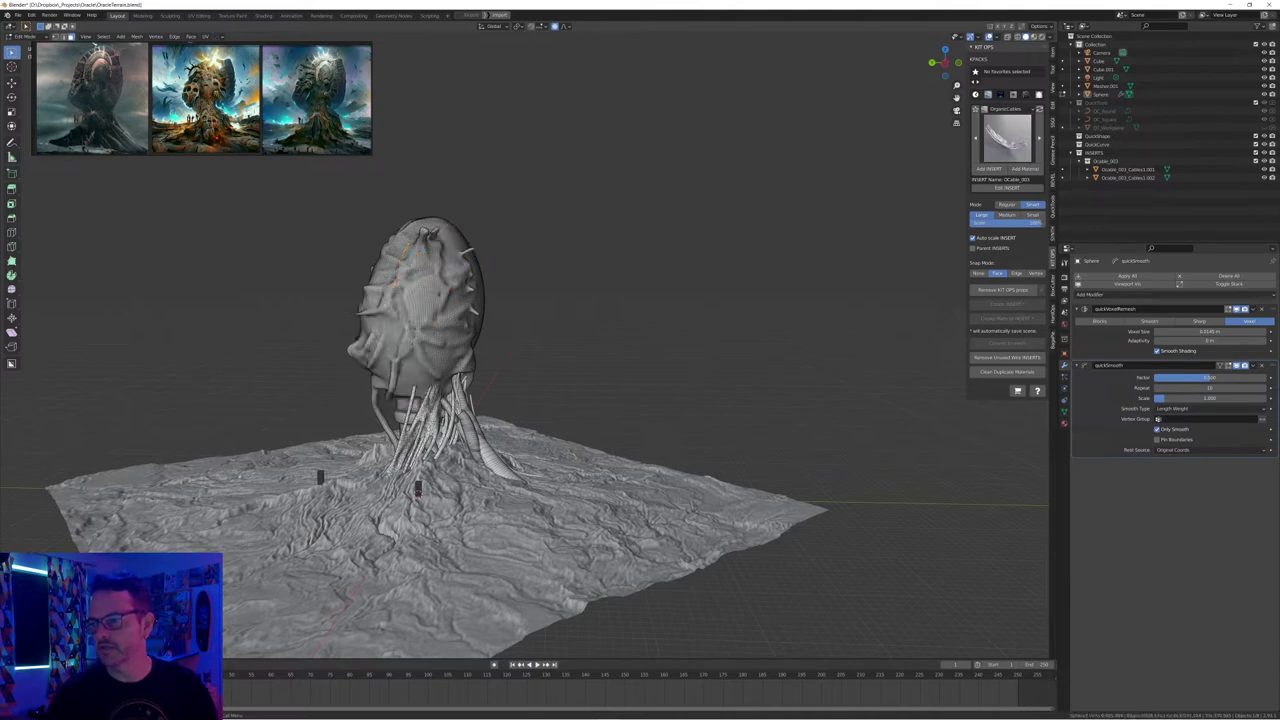
{"action": "mouse_move", "coordinate": [400, 330]}
{"action": "middle_mouse_down"}
{"action": "mouse_move", "coordinate": [414, 330]}
{"action": "mouse_move", "coordinate": [398, 329]}
{"action": "middle_mouse_up"}
{"action": "key", "text": "Tab"}
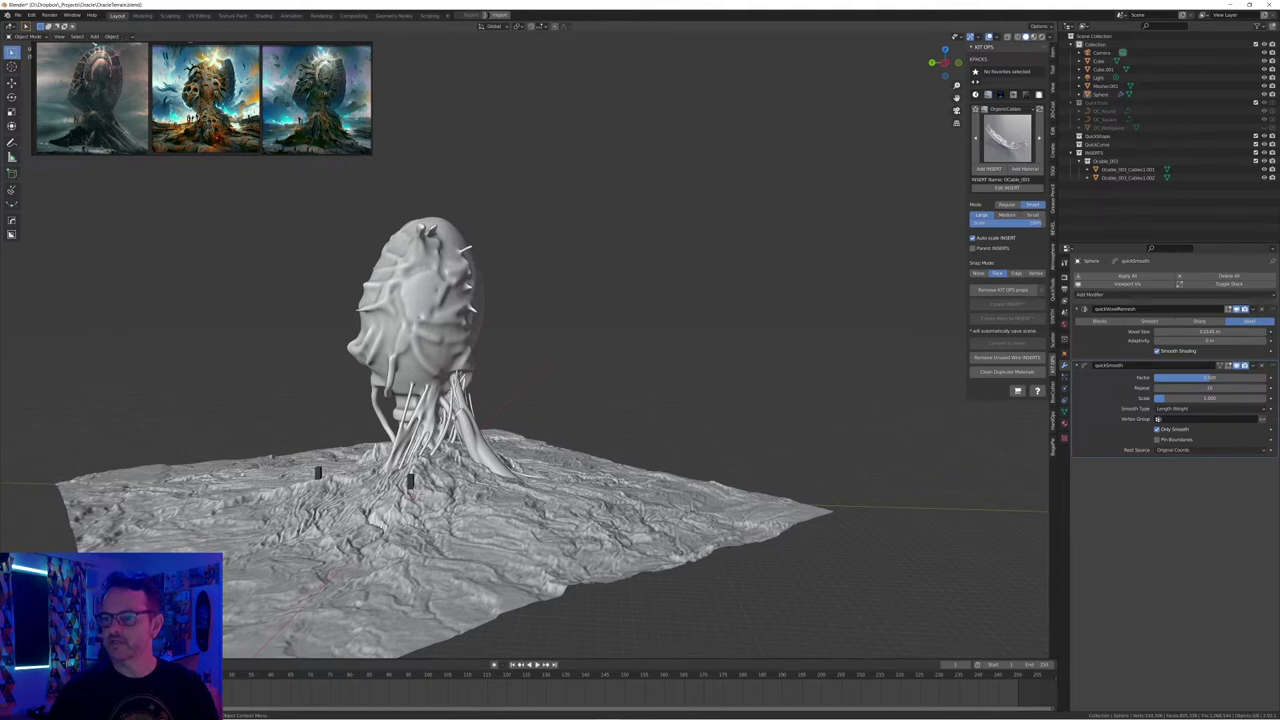
Apply all modifiers on the sculpted head object, then deselect it
{"action": "middle_click_drag", "start_coordinate": [400, 330], "coordinate": [406, 331]}
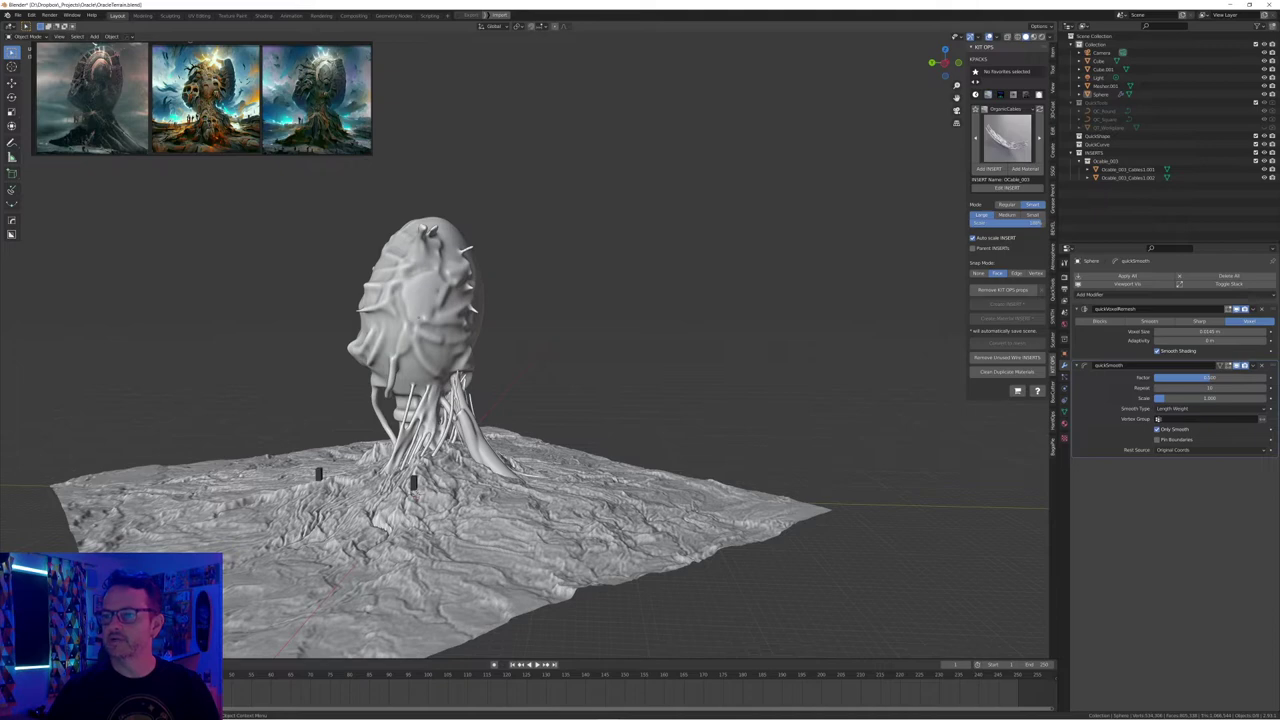
{"action": "middle_click_drag", "start_coordinate": [406, 331], "coordinate": [371, 346]}
{"action": "left_click", "coordinate": [416, 318]}
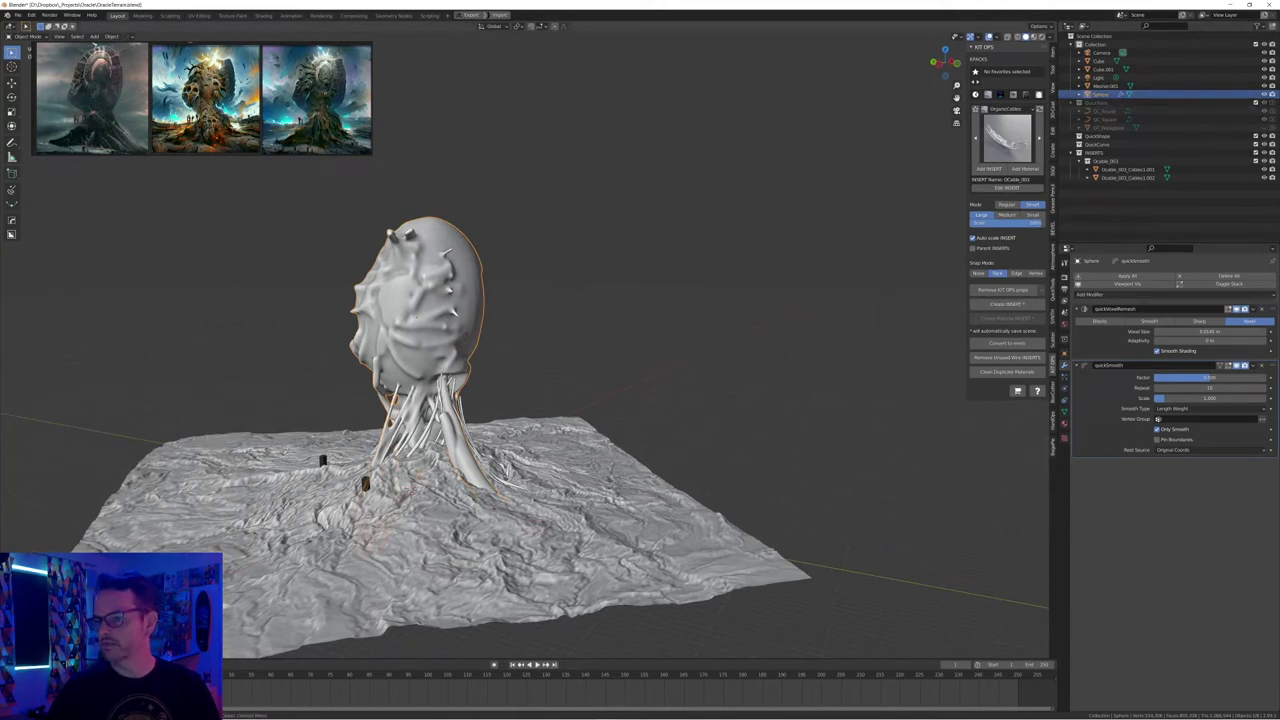
{"action": "left_click", "coordinate": [447, 392]}
{"action": "left_click", "coordinate": [436, 318]}
{"action": "left_click", "coordinate": [462, 410]}
{"action": "left_click", "coordinate": [438, 325], "text": "shift"}
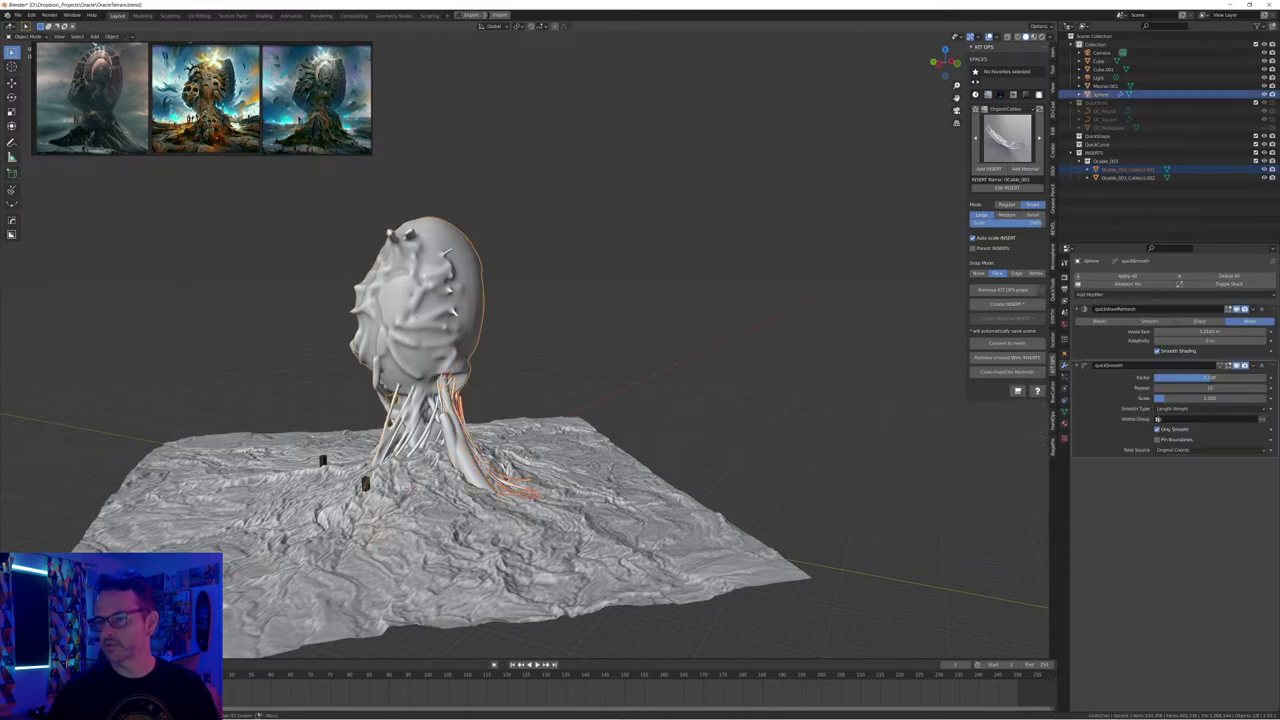
{"action": "left_click", "coordinate": [560, 320]}
{"action": "left_click", "coordinate": [438, 320]}
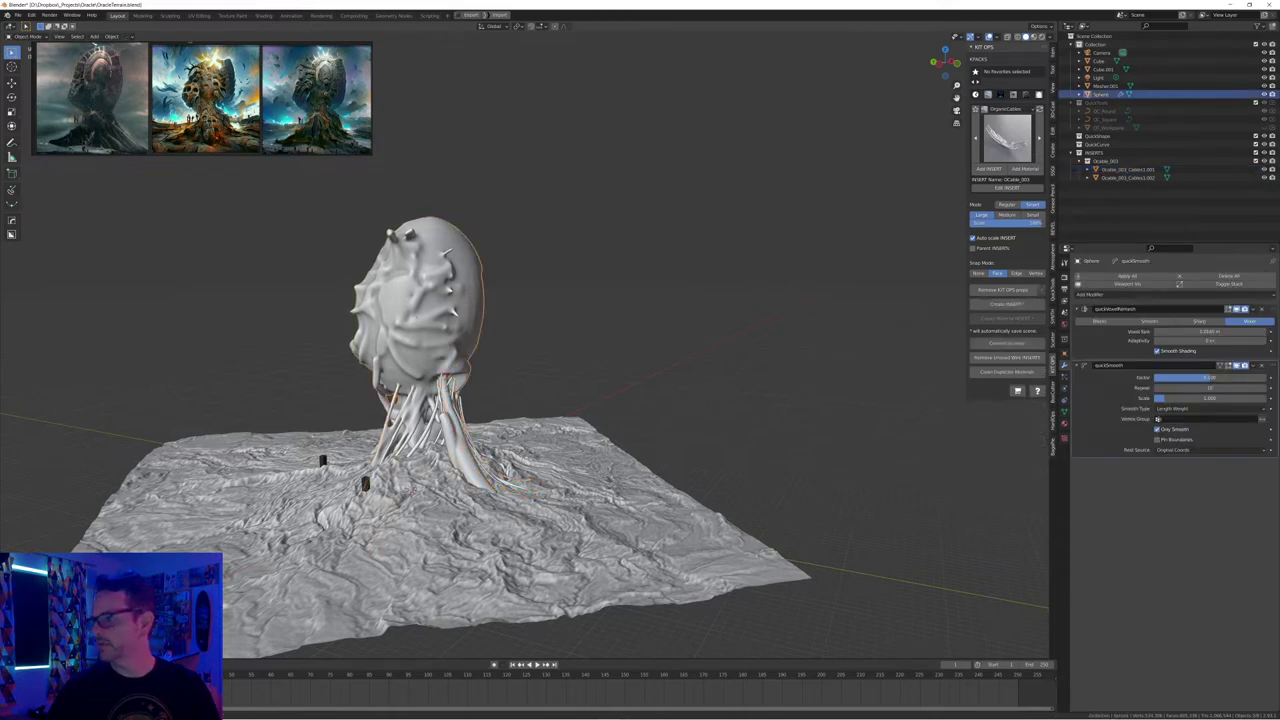
{"action": "left_click", "coordinate": [1127, 276]}
{"action": "left_click", "coordinate": [600, 310]}
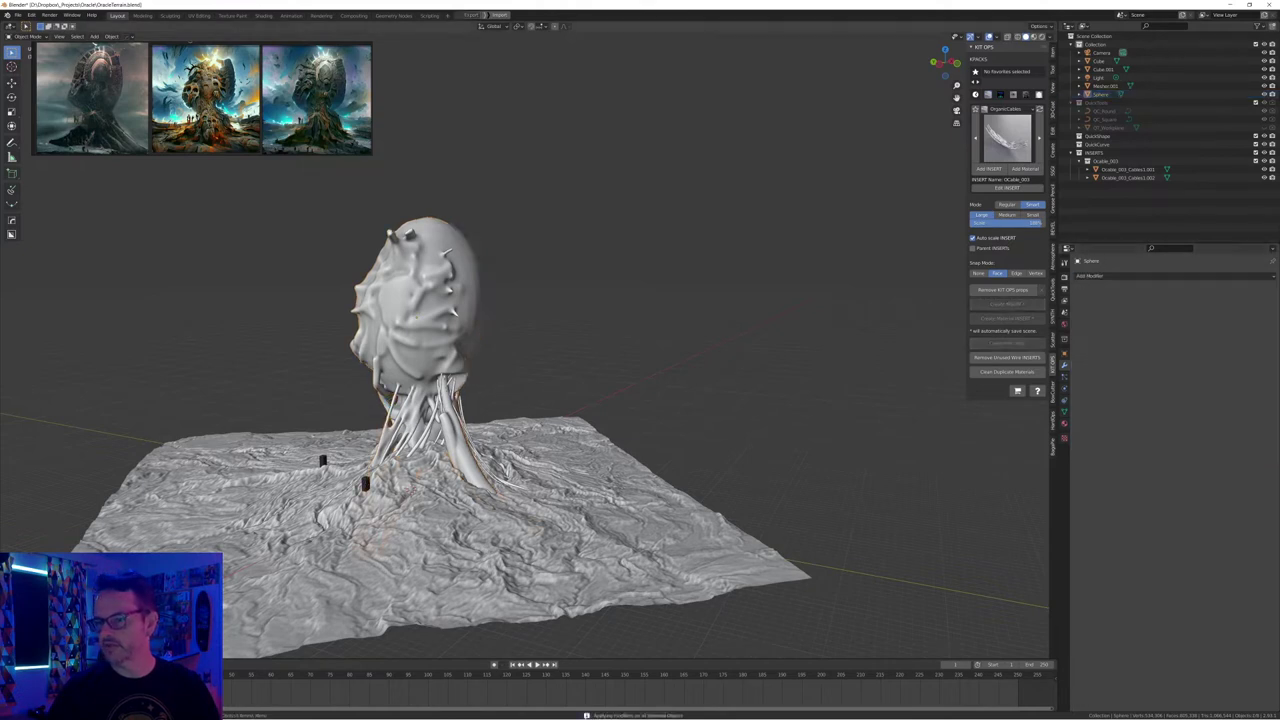
Try to join one of the cable bundles beside the thick tube into the head mesh, and undo the join
{"action": "left_click", "coordinate": [438, 318]}
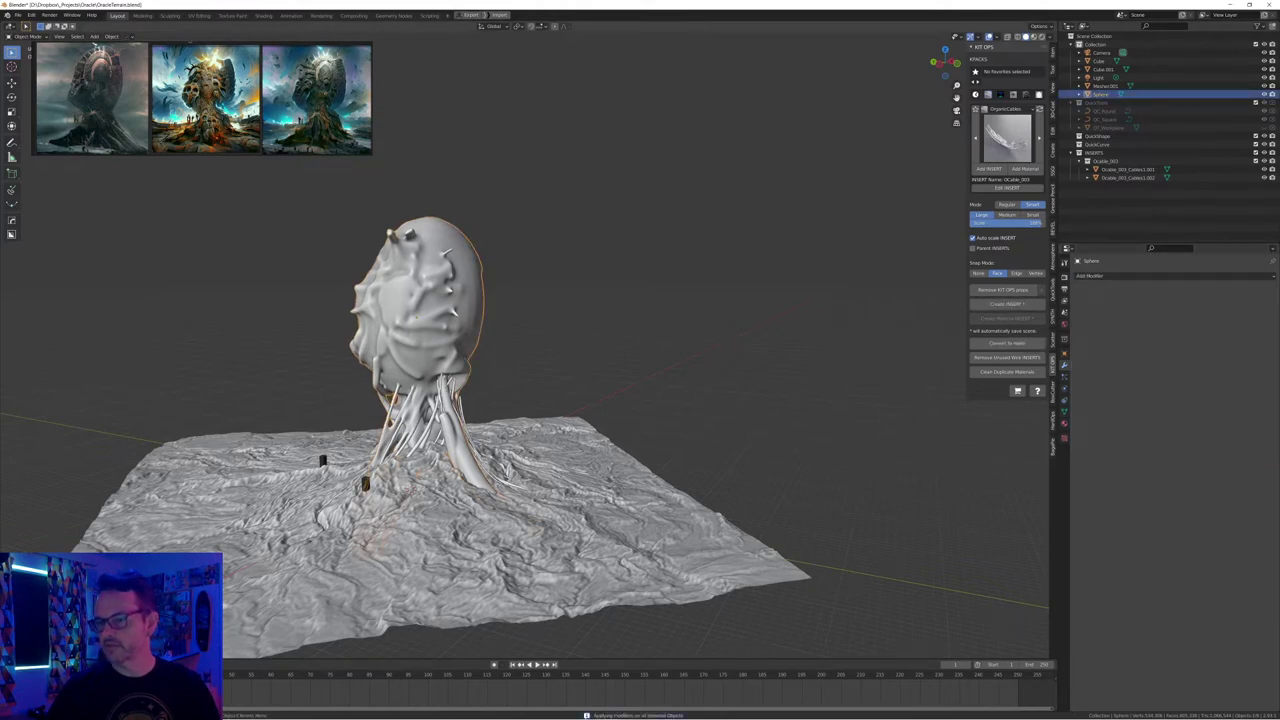
{"action": "left_click", "coordinate": [490, 468]}
{"action": "left_click", "coordinate": [440, 325], "text": "shift"}
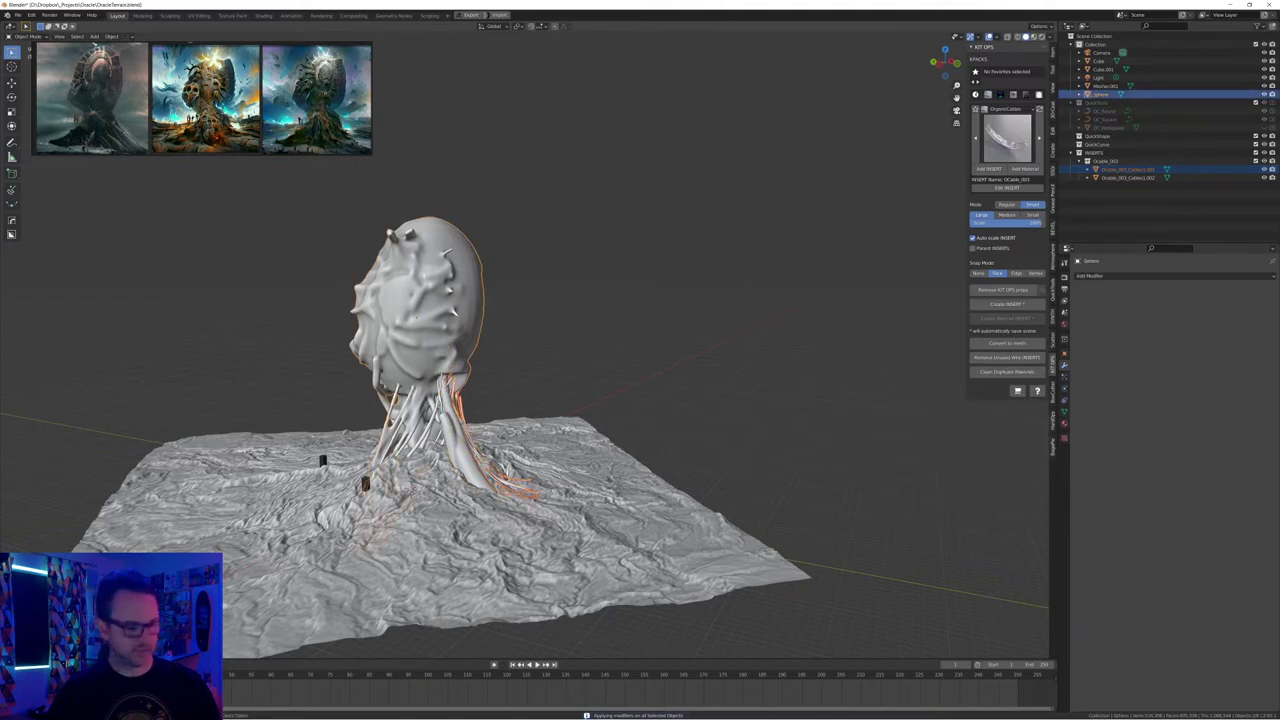
{"action": "key", "text": "ctrl+j"}
{"action": "key", "text": "alt+a"}
{"action": "left_click", "coordinate": [438, 320]}
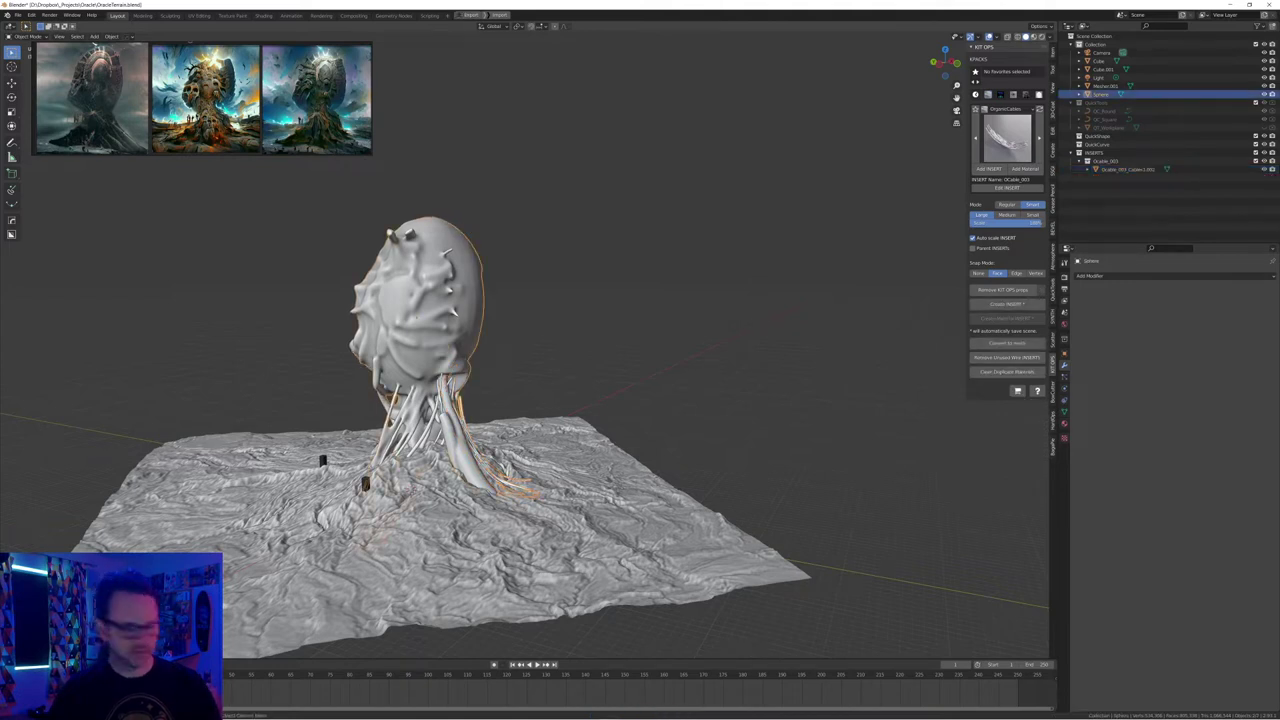
{"action": "key", "text": "g"}
{"action": "key", "text": "Escape"}
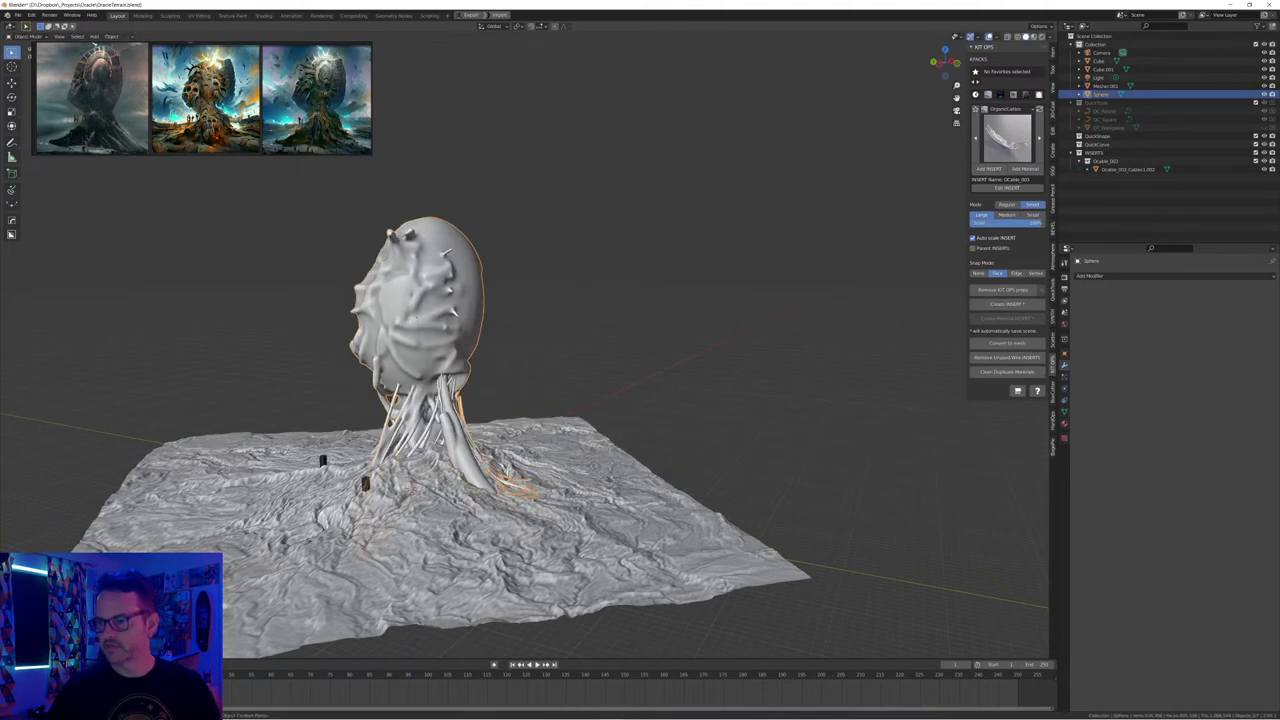
{"action": "key", "text": "alt+a"}
{"action": "left_click", "coordinate": [438, 320]}
{"action": "key", "text": "ctrl+z"}
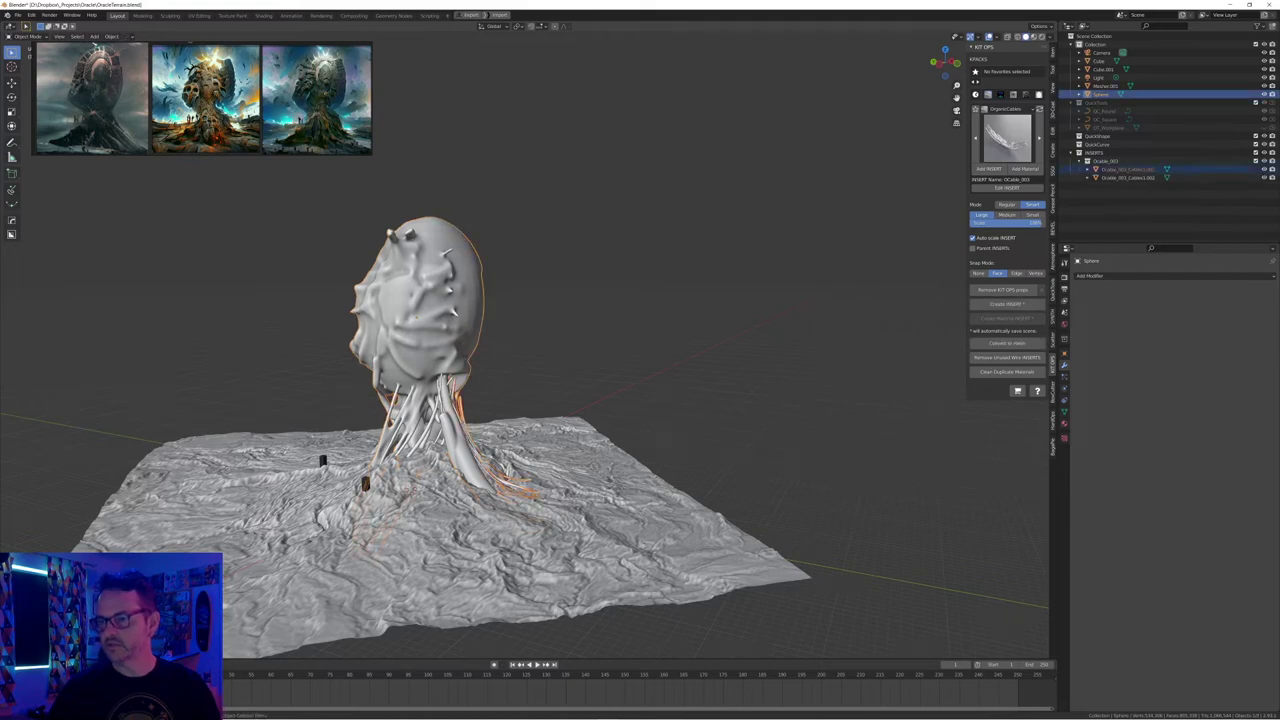
Rename the head object as Face
{"action": "middle_click_drag", "start_coordinate": [520, 400], "coordinate": [412, 386]}
{"action": "scroll", "coordinate": [448, 392], "scroll_direction": "up", "scroll_amount": 2}
{"action": "key", "text": "alt+a"}
{"action": "left_click", "coordinate": [416, 450]}
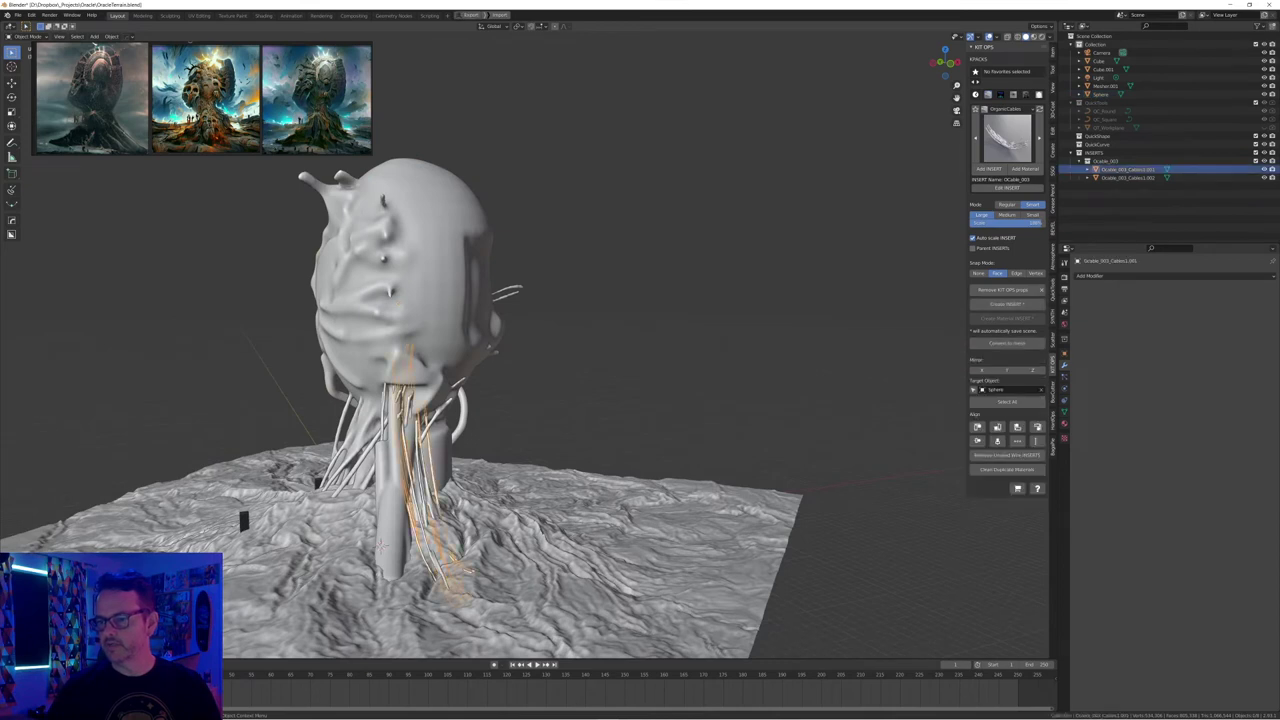
{"action": "left_click", "coordinate": [440, 330]}
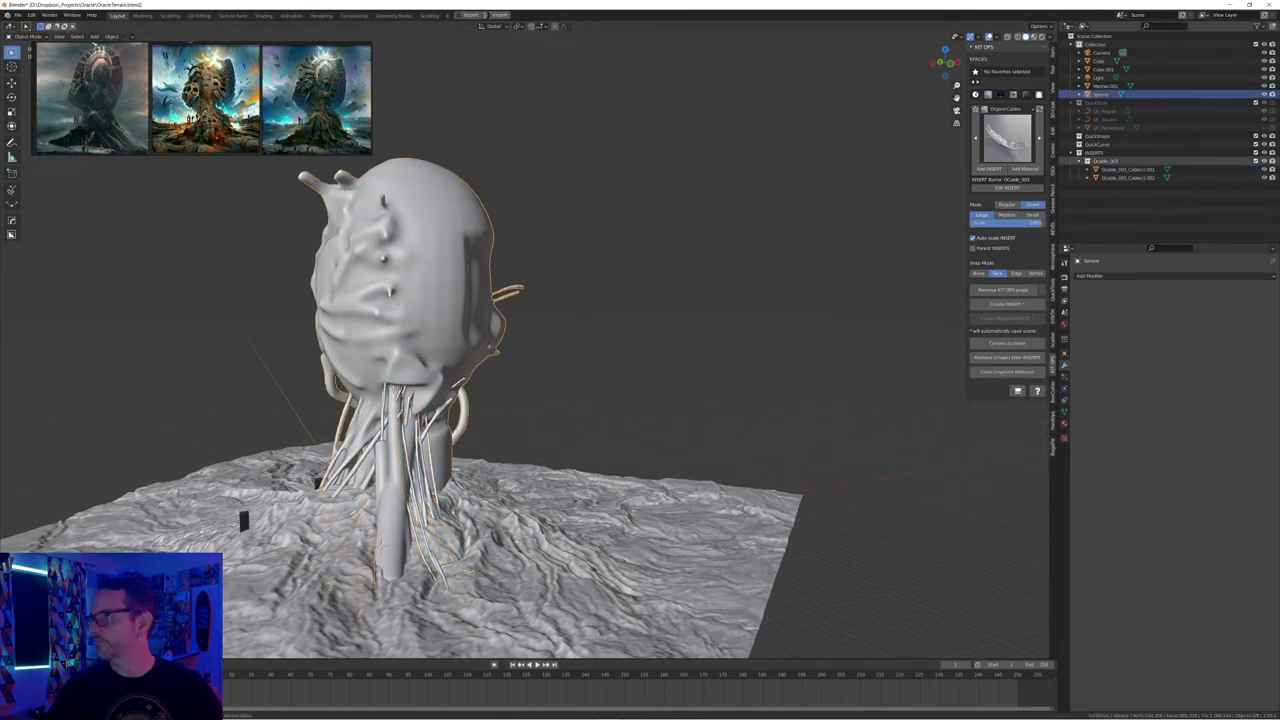
{"action": "double_click", "coordinate": [1101, 94]}
{"action": "type", "text": "Face"}
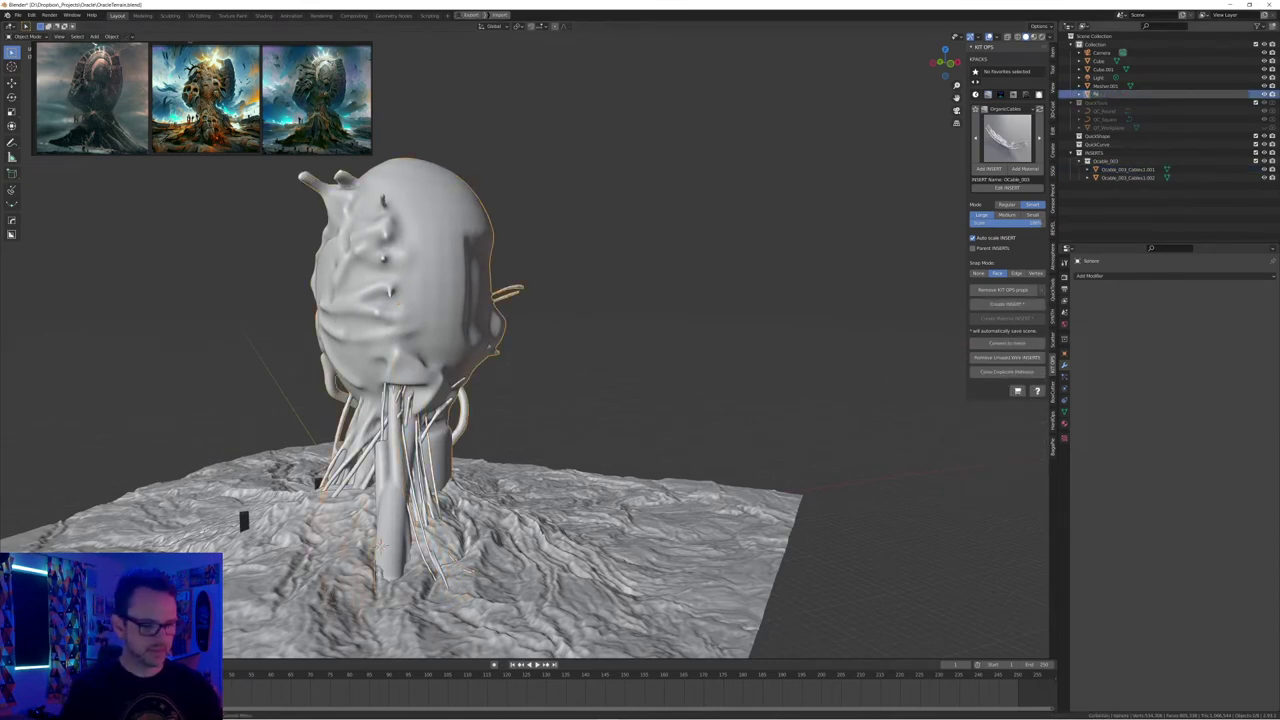
{"action": "key", "text": "Return"}
Hide the head and join the two remaining cable bundles into one object
{"action": "middle_click_drag", "start_coordinate": [560, 390], "coordinate": [632, 402]}
{"action": "key", "text": "h"}
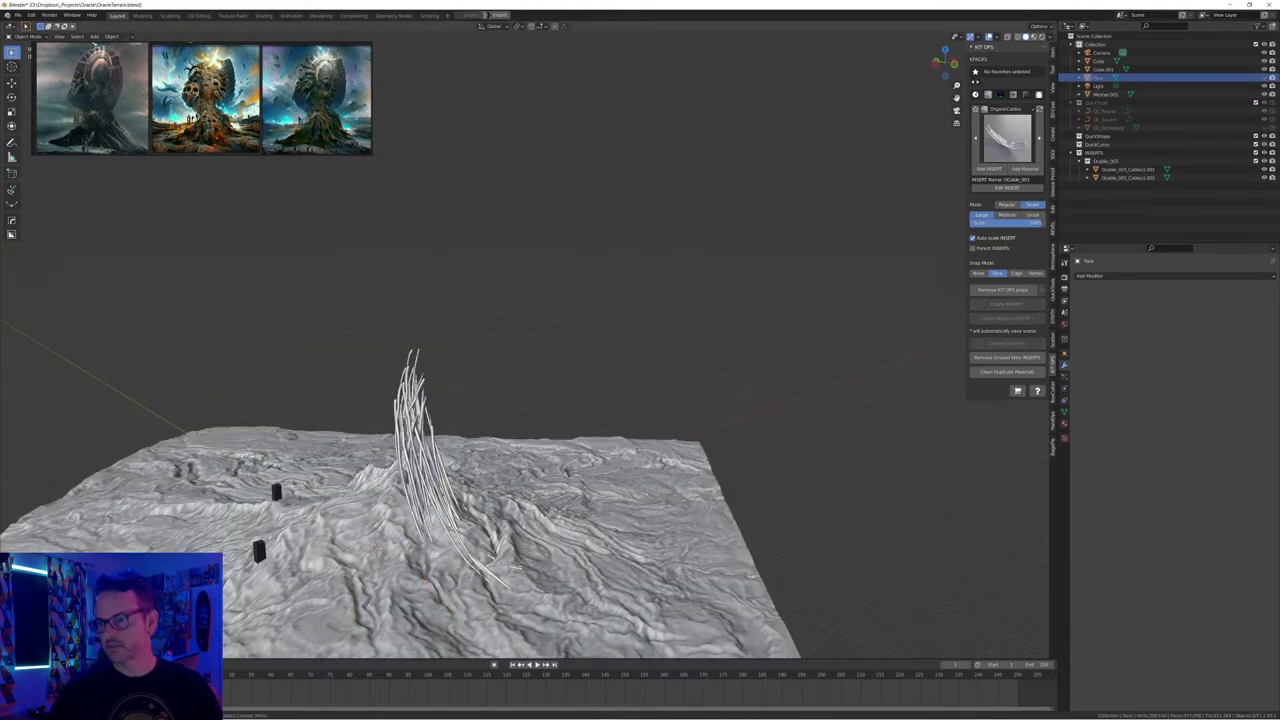
{"action": "left_click", "coordinate": [426, 462]}
{"action": "middle_click_drag", "start_coordinate": [426, 462], "coordinate": [486, 428]}
{"action": "left_click_drag", "start_coordinate": [380, 342], "coordinate": [429, 428]}
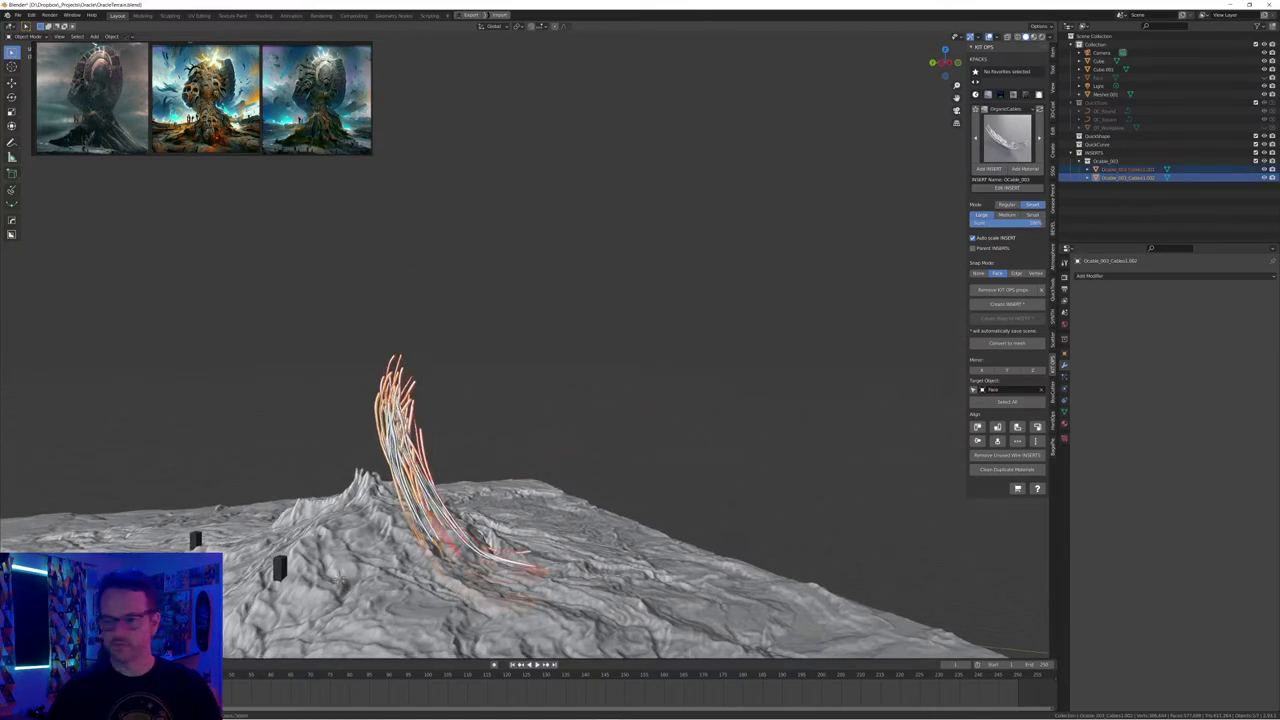
{"action": "key", "text": "ctrl+j"}
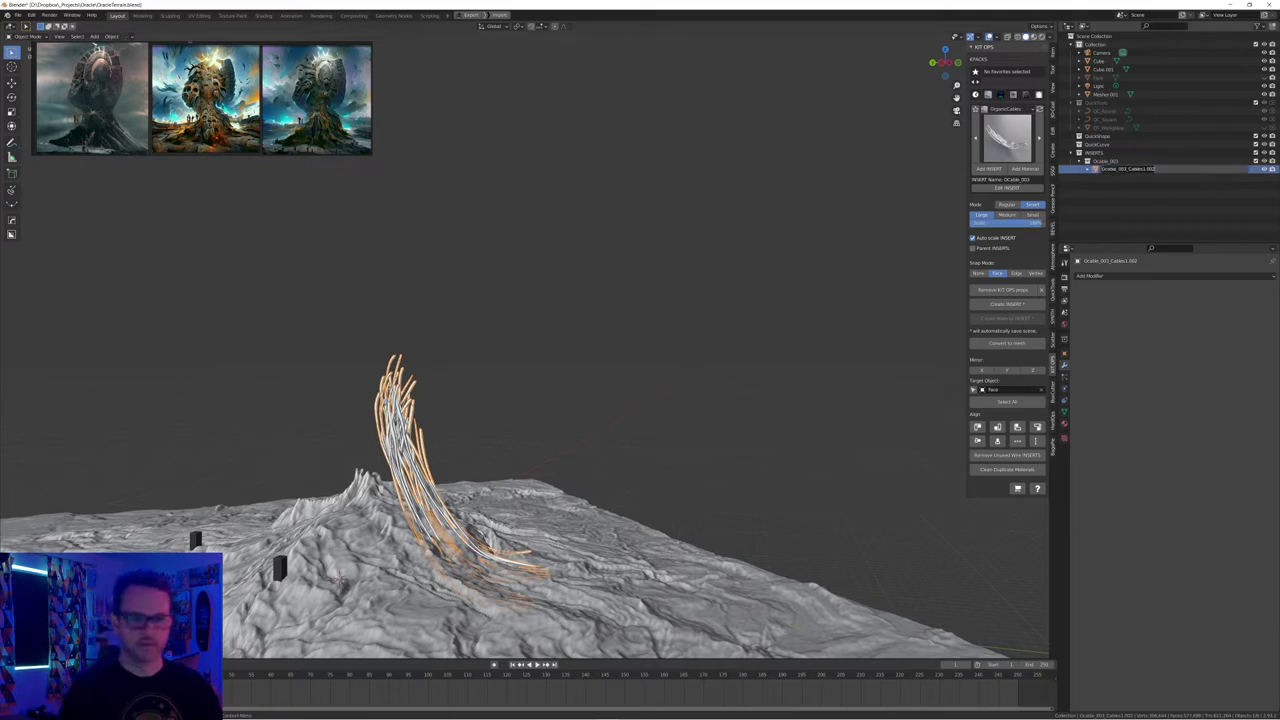
Rename the joined cables as NeckWires and move them into the main Collection with the other scene objects
{"action": "type", "text": "NeckWires"}
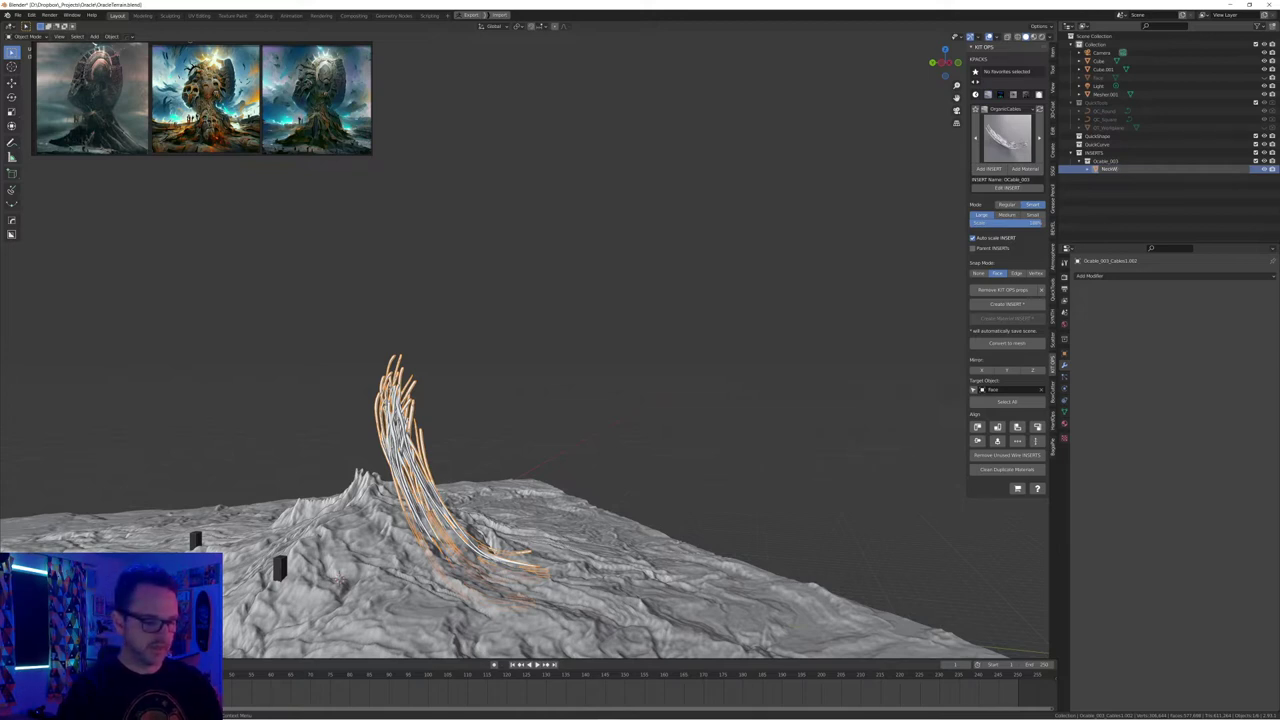
{"action": "key", "text": "Return"}
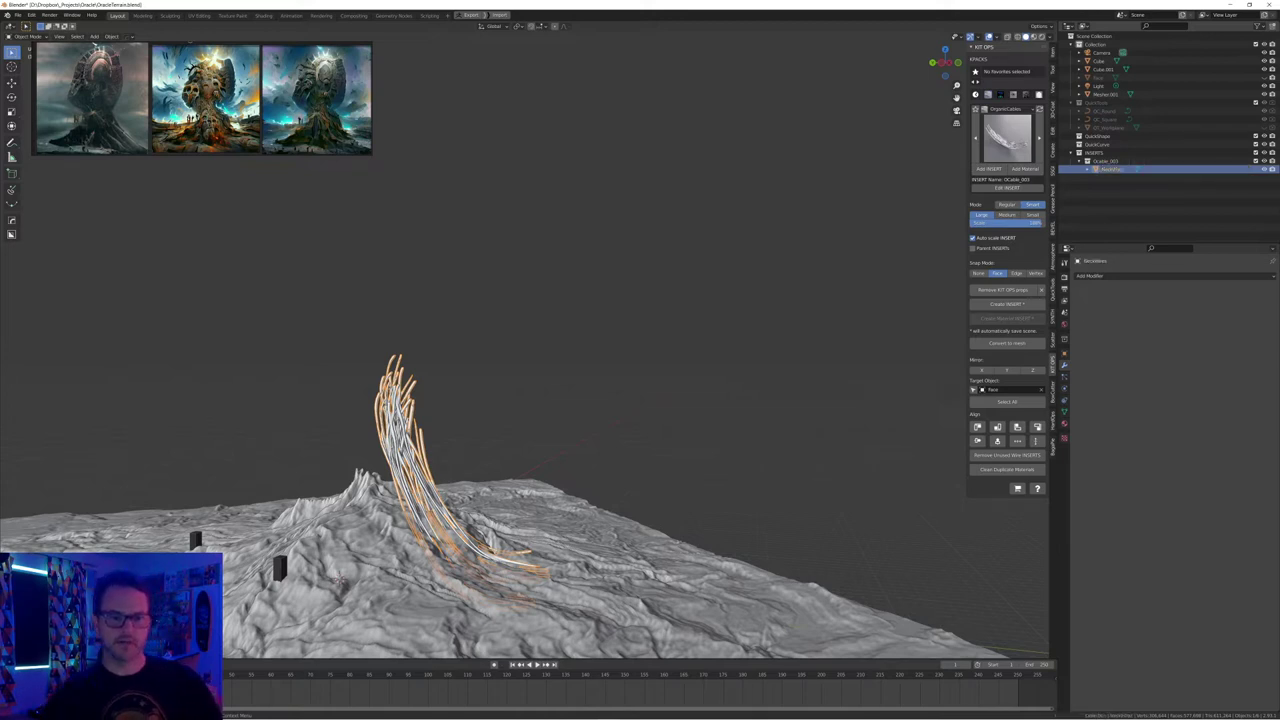
{"action": "middle_click_drag", "start_coordinate": [660, 390], "coordinate": [678, 416]}
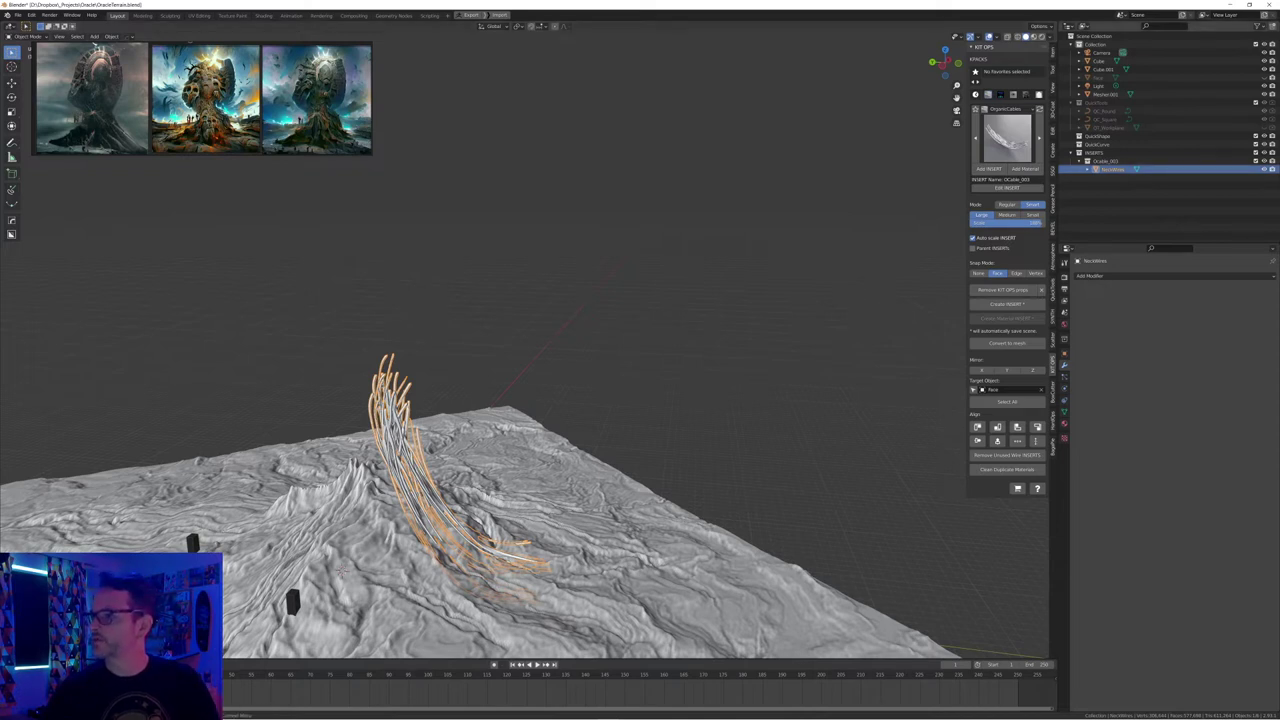
{"action": "left_click_drag", "start_coordinate": [1110, 169], "coordinate": [1094, 85]}
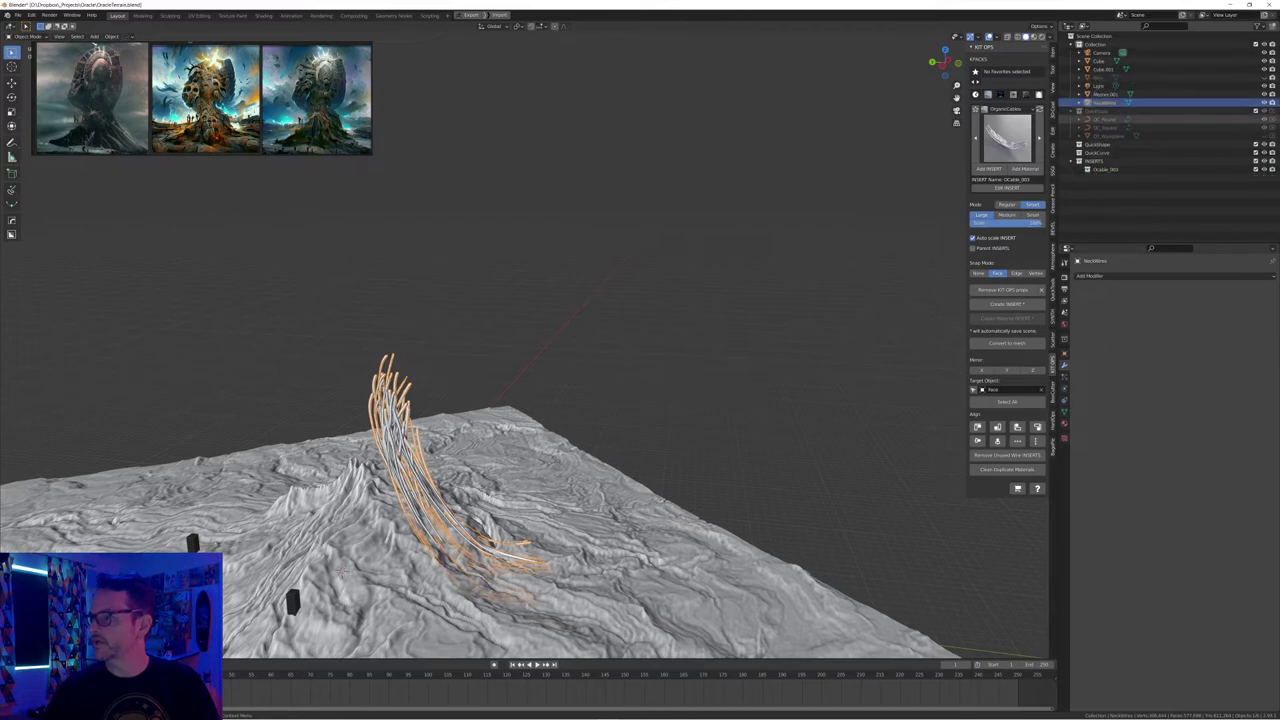
{"action": "middle_click_drag", "start_coordinate": [690, 350], "coordinate": [708, 334]}
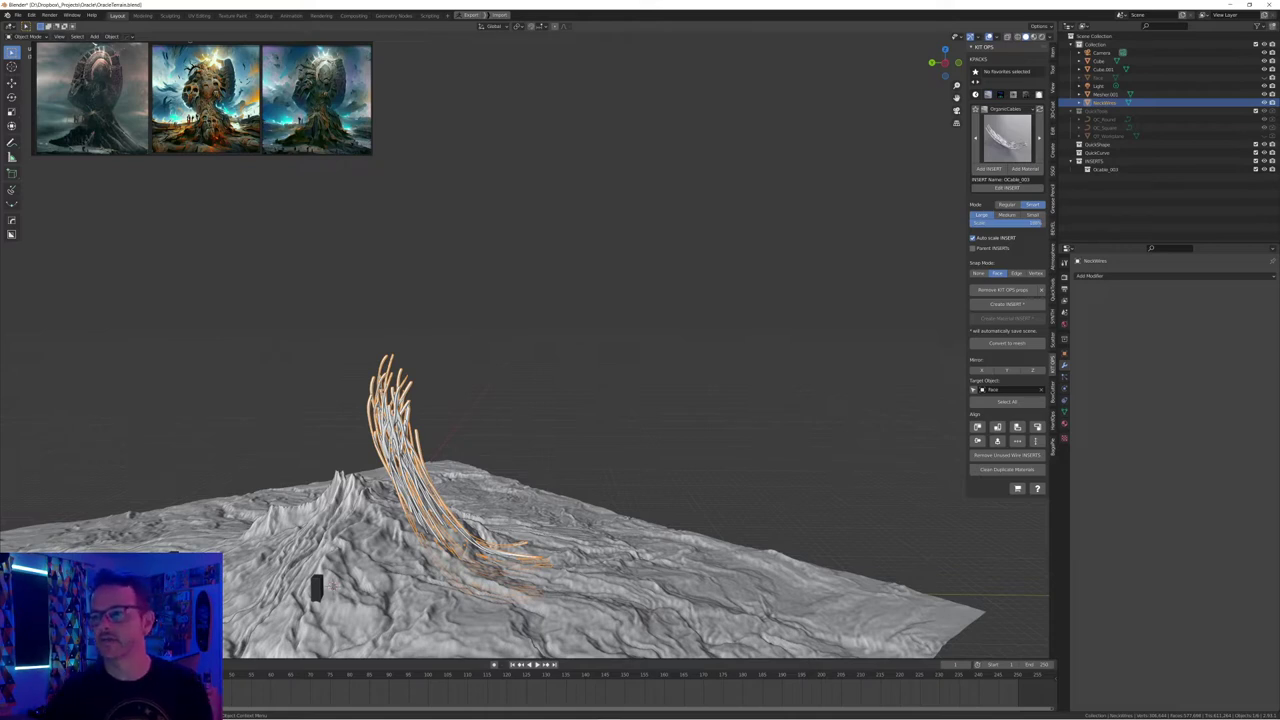
Enlarge the reference board to review all the concept images, shrink it again and return to the neck wires
{"action": "left_click_drag", "start_coordinate": [371, 154], "coordinate": [686, 417]}
{"action": "scroll", "coordinate": [310, 135], "scroll_direction": "up", "scroll_amount": 6}
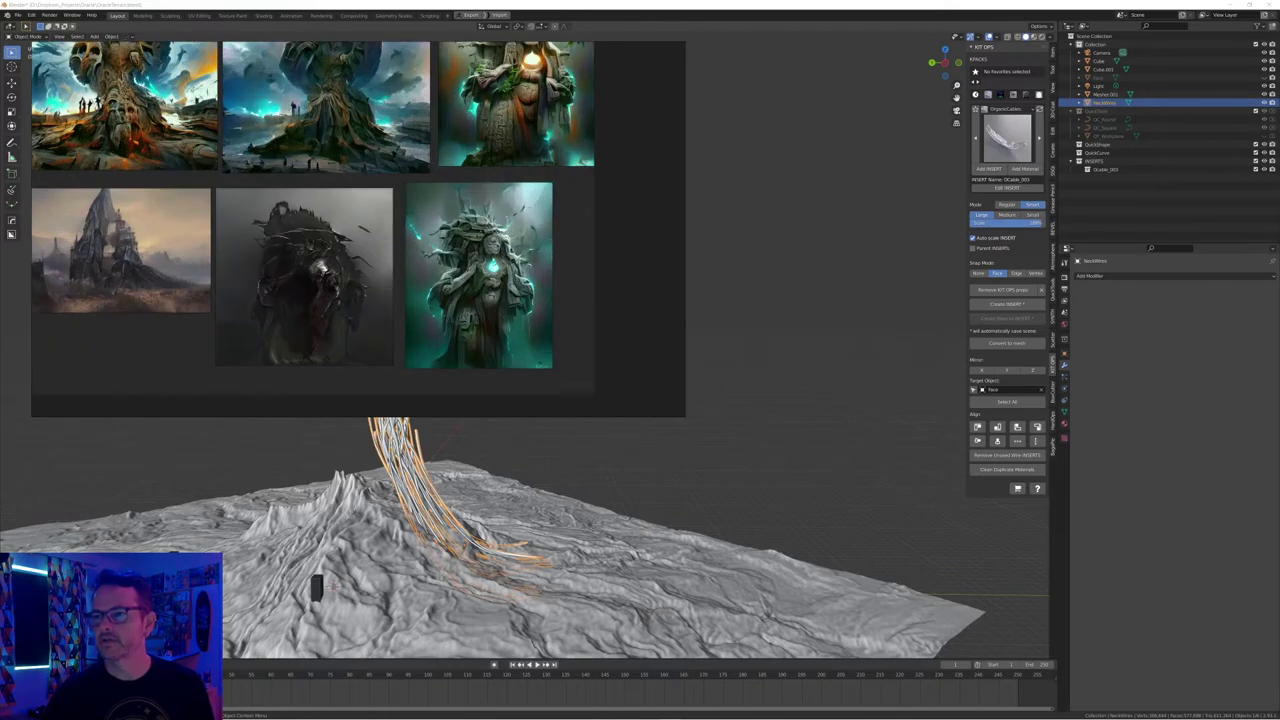
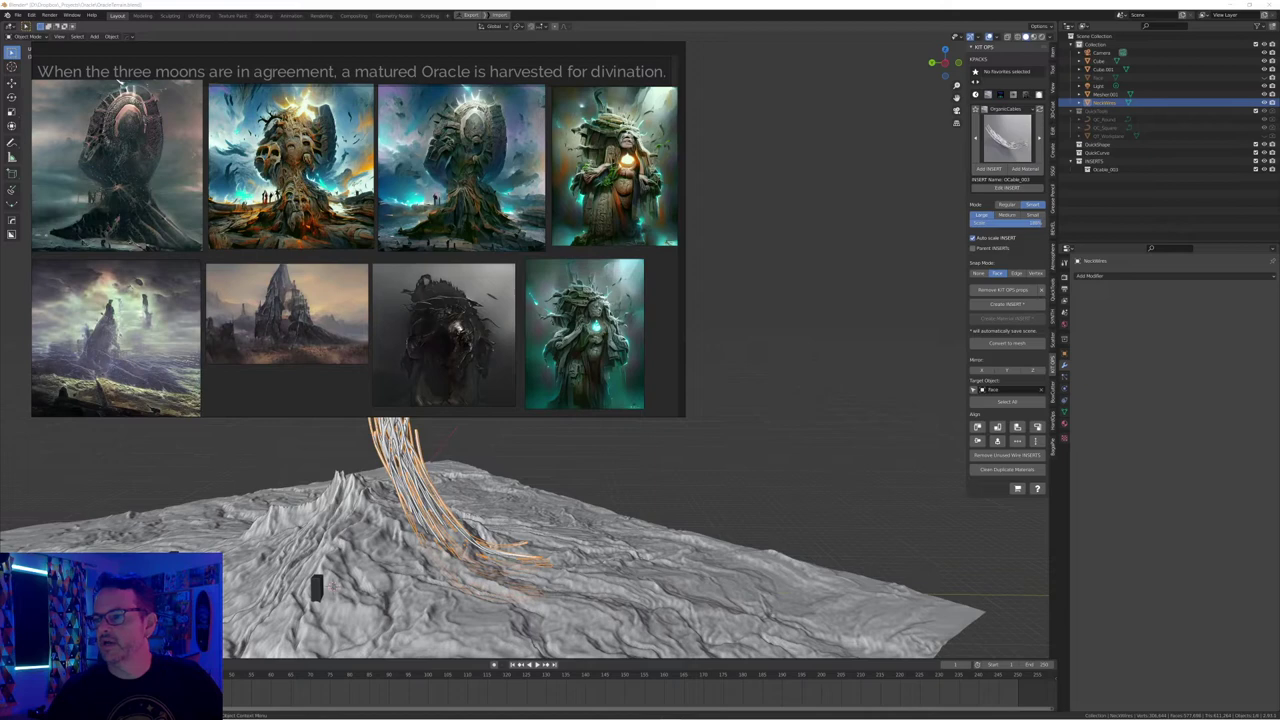
{"action": "left_click", "coordinate": [800, 340]}
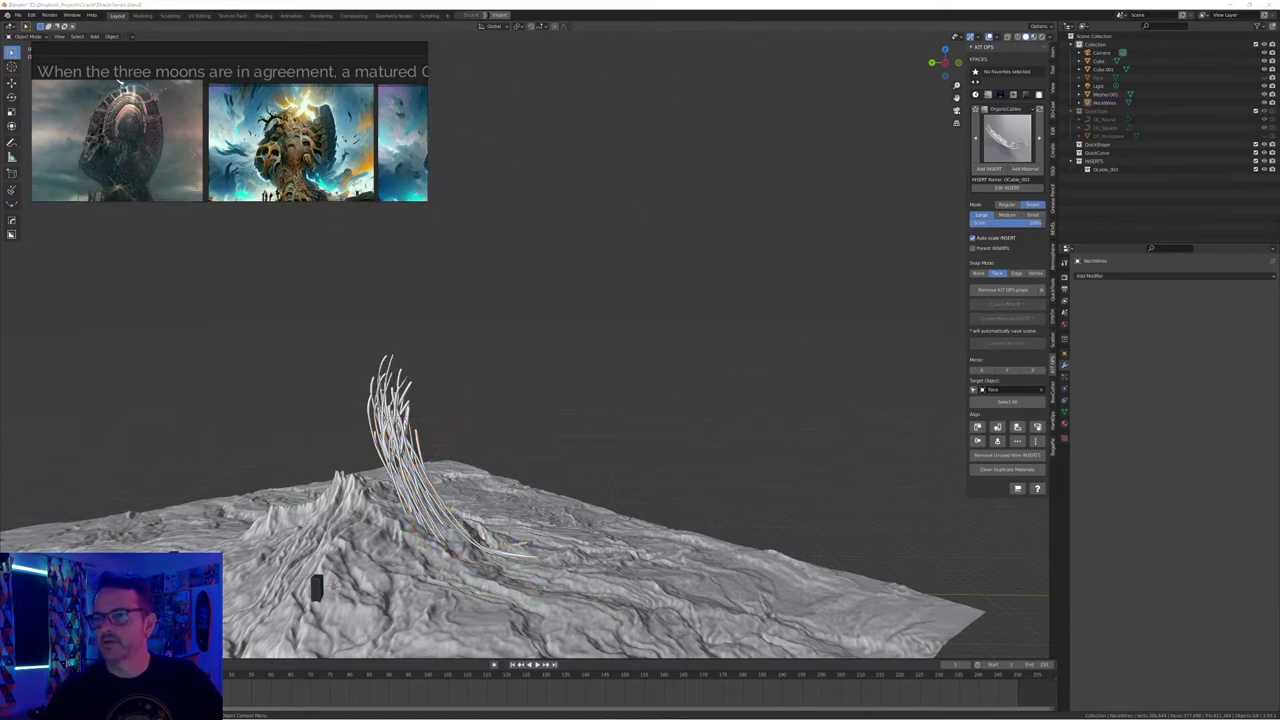
{"action": "middle_click_drag", "start_coordinate": [260, 130], "coordinate": [223, 118]}
{"action": "left_click", "coordinate": [400, 440]}
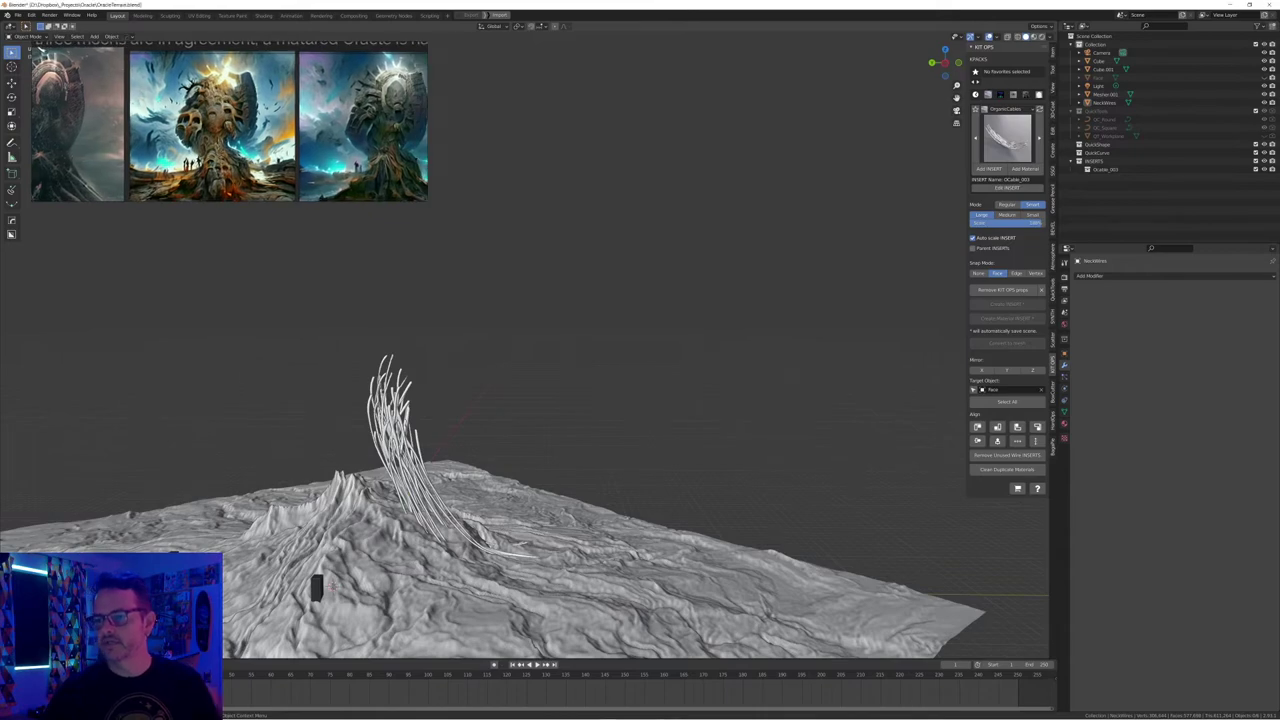
{"action": "left_click", "coordinate": [400, 440]}
{"action": "middle_click_drag", "start_coordinate": [520, 420], "coordinate": [471, 431]}
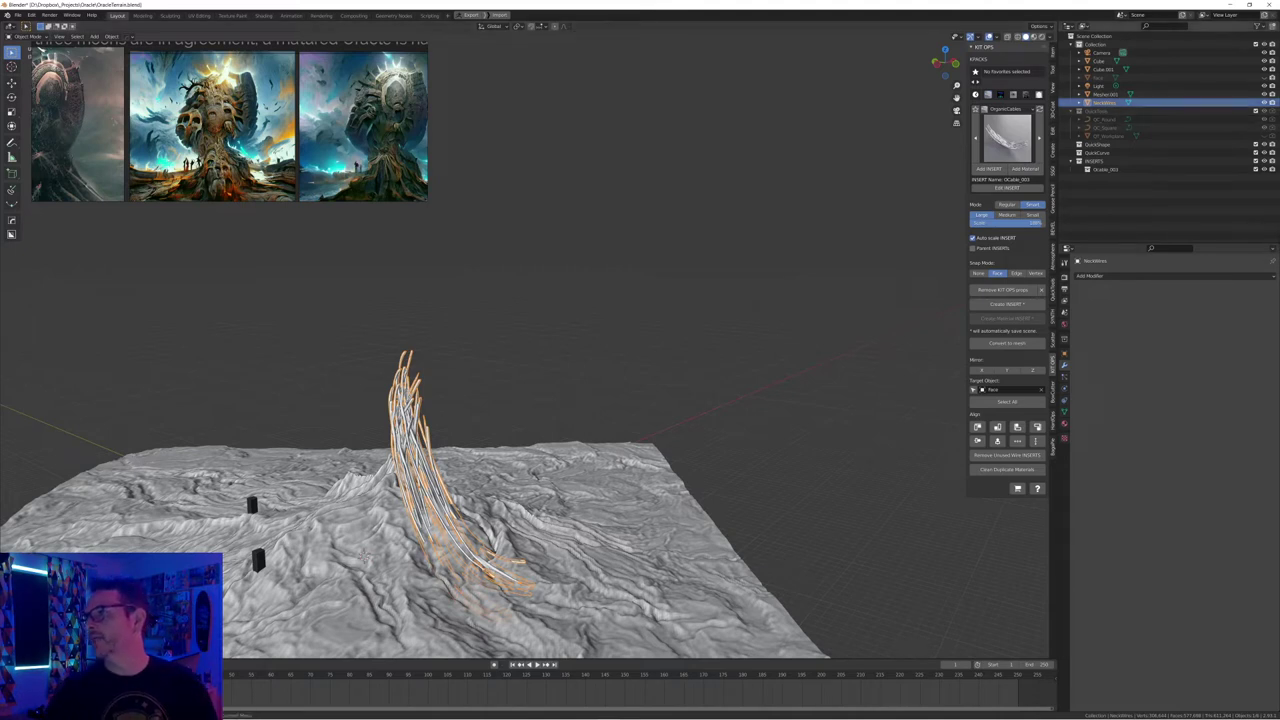
Rename the ground mesh Mesher.001 as Terrain
{"action": "left_click", "coordinate": [1106, 94]}
{"action": "double_click", "coordinate": [1105, 94]}
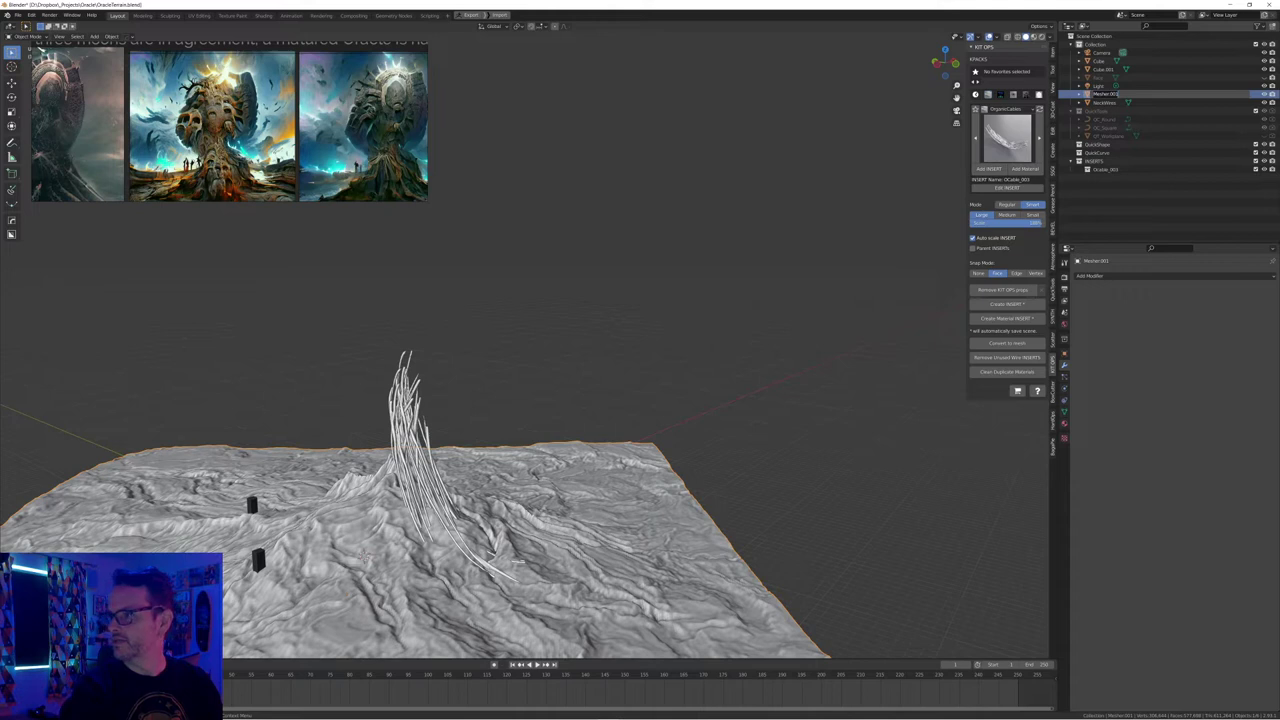
{"action": "type", "text": "Terrain"}
{"action": "key", "text": "Return"}
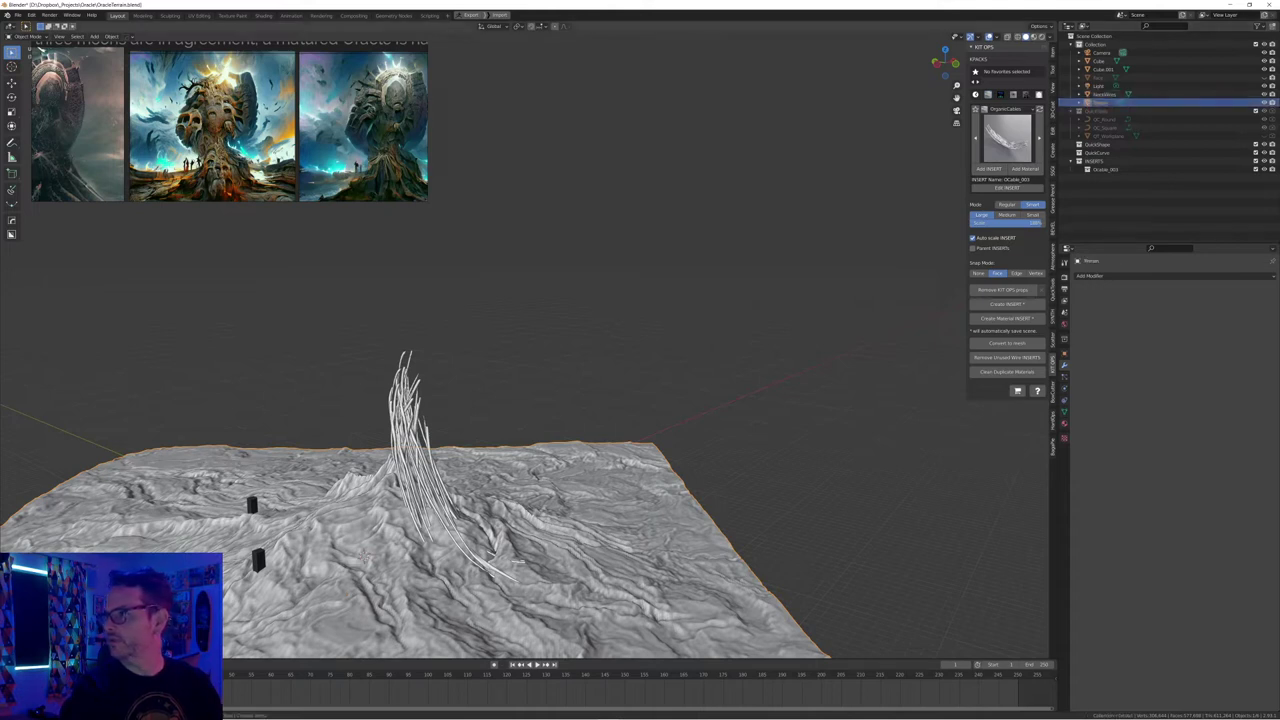
Unhide the Face object, select it and save the Blender file
{"action": "left_click", "coordinate": [1099, 78]}
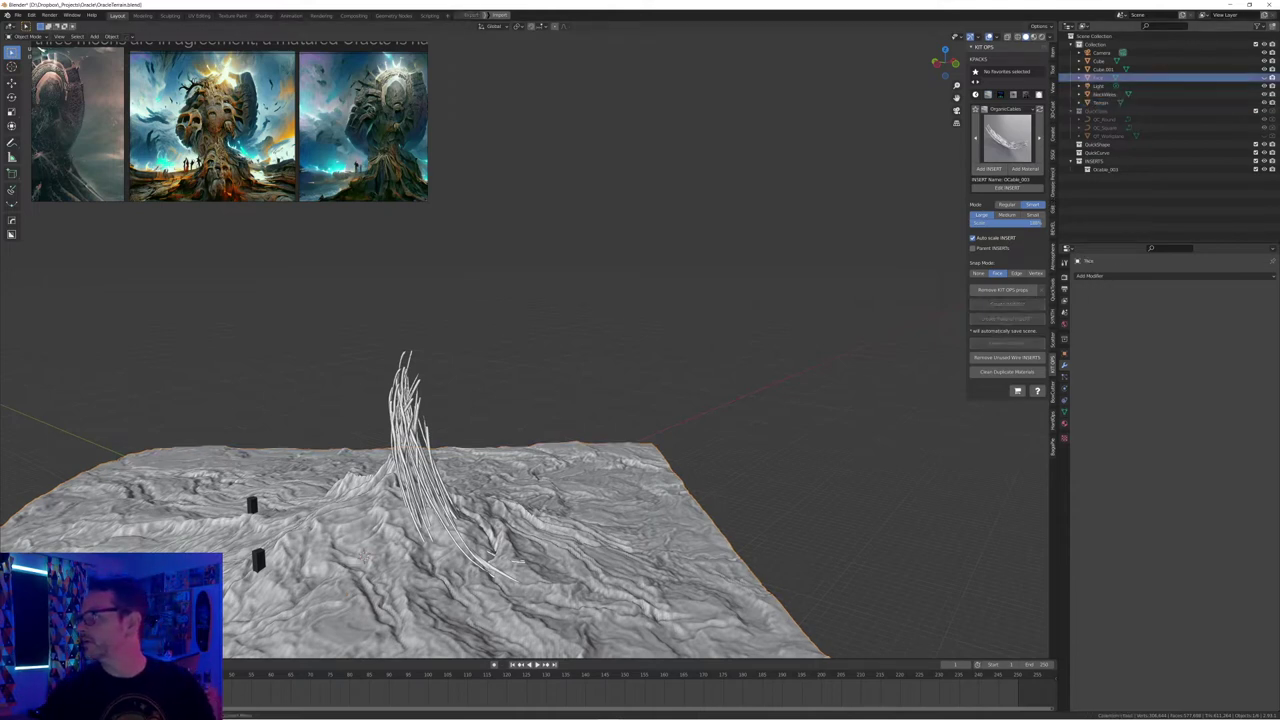
{"action": "left_click", "coordinate": [1264, 78]}
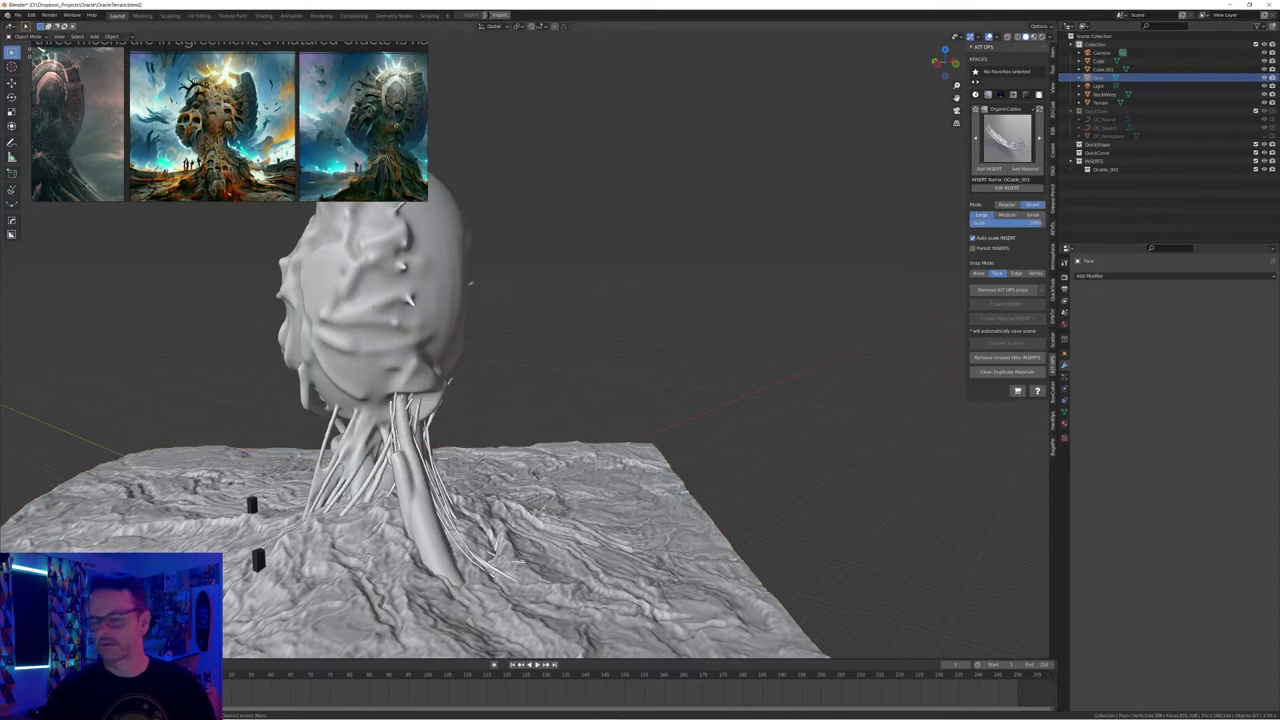
{"action": "middle_click_drag", "start_coordinate": [525, 370], "coordinate": [600, 416], "text": "ctrl"}
{"action": "left_click", "coordinate": [412, 310]}
{"action": "middle_click_drag", "start_coordinate": [412, 310], "coordinate": [370, 336]}
{"action": "key", "text": "ctrl+s"}
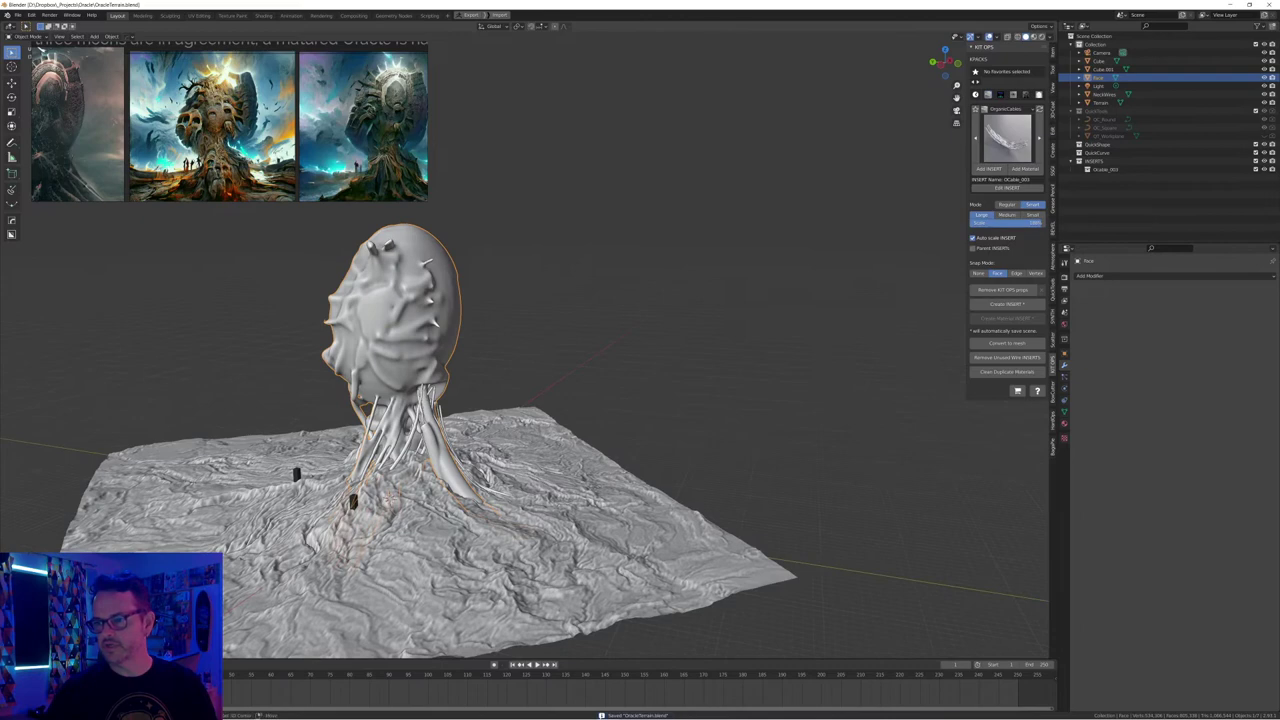
Examine the head and neck wires from several angles against the concept images, leaving only the head selected
{"action": "left_click", "coordinate": [432, 410], "text": "shift"}
{"action": "middle_click_drag", "start_coordinate": [432, 410], "coordinate": [464, 387]}
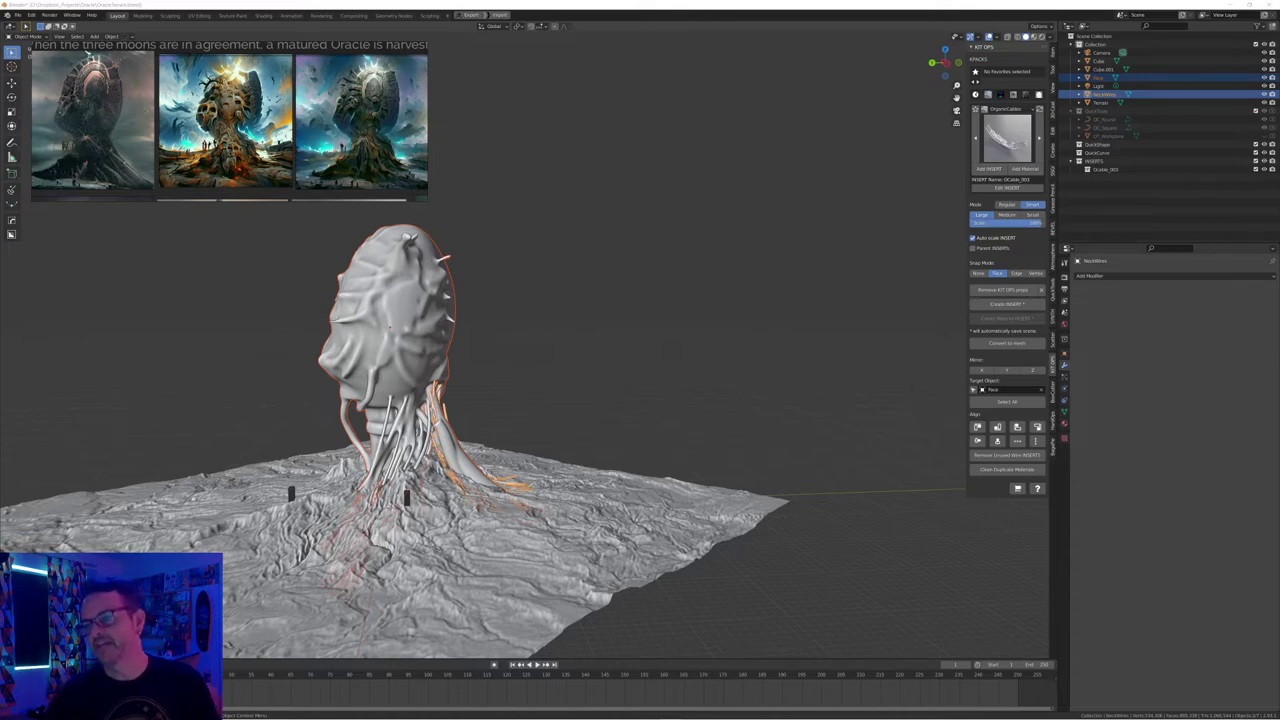
{"action": "left_click", "coordinate": [549, 286]}
{"action": "middle_click_drag", "start_coordinate": [549, 286], "coordinate": [501, 295]}
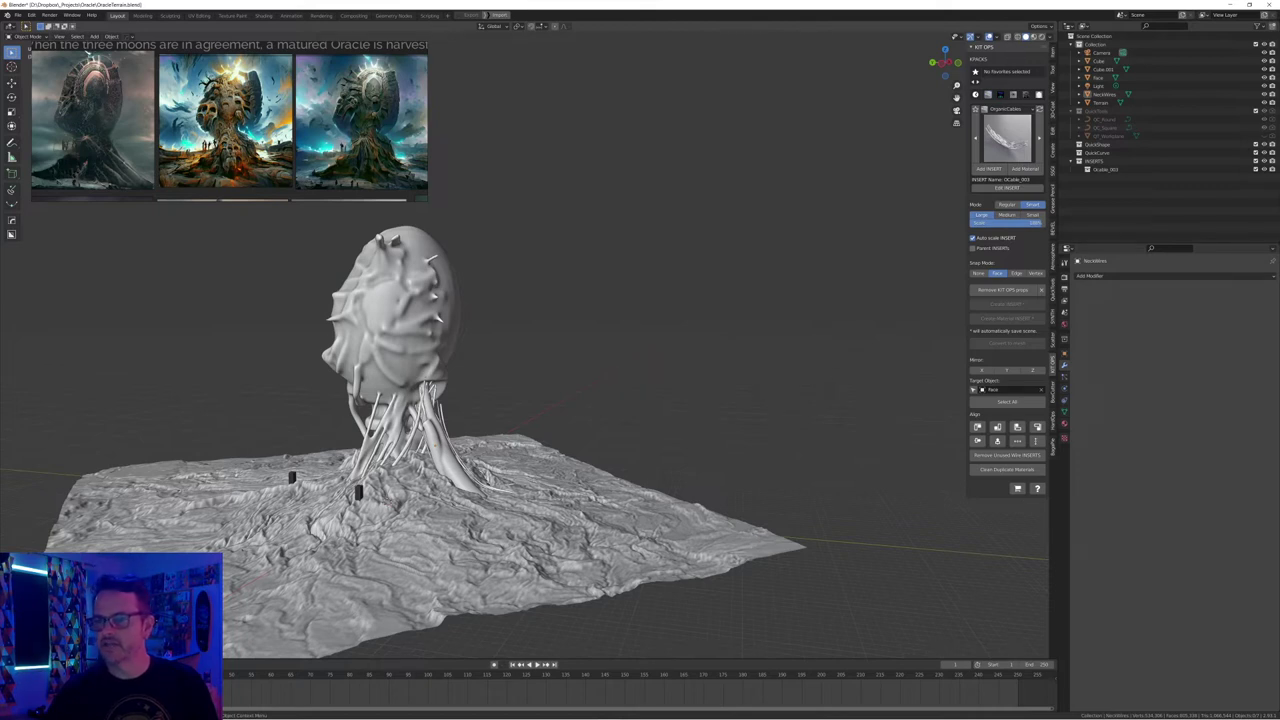
{"action": "mouse_move", "coordinate": [501, 295]}
{"action": "middle_mouse_down"}
{"action": "mouse_move", "coordinate": [528, 286]}
{"action": "mouse_move", "coordinate": [494, 292]}
{"action": "middle_mouse_up"}
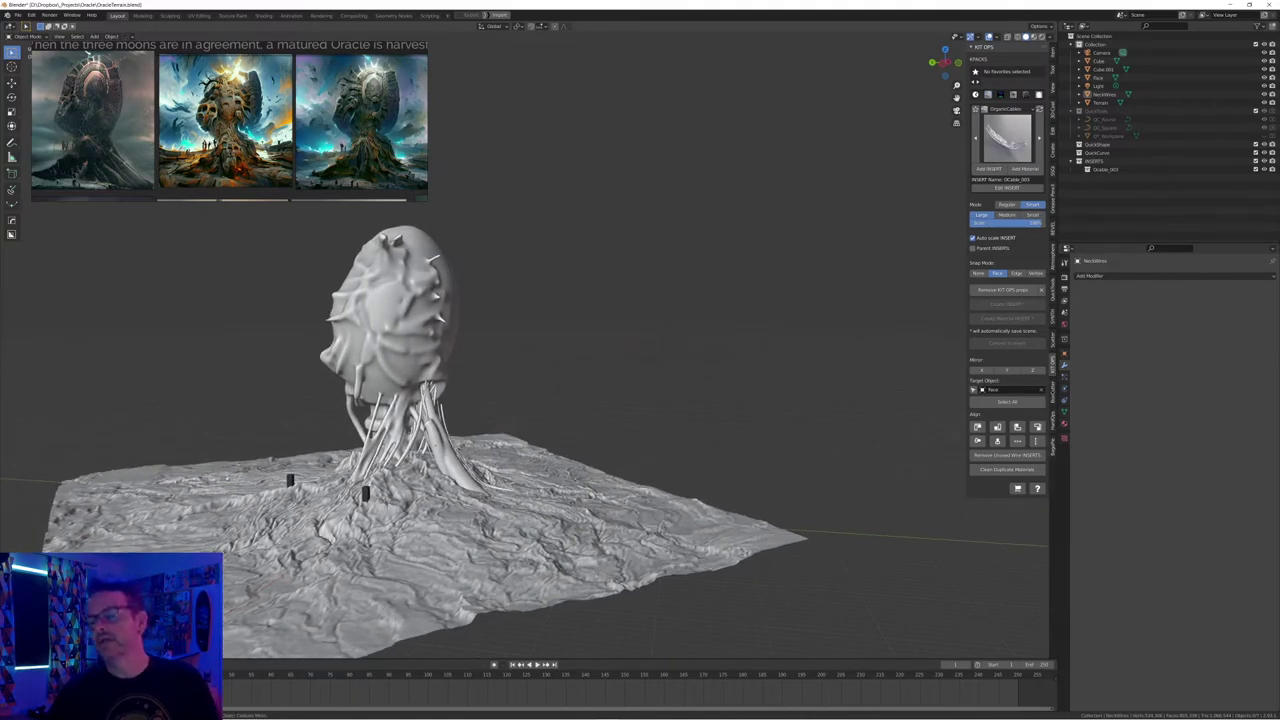
{"action": "left_click", "coordinate": [438, 278]}
{"action": "middle_click_drag", "start_coordinate": [470, 290], "coordinate": [496, 283]}
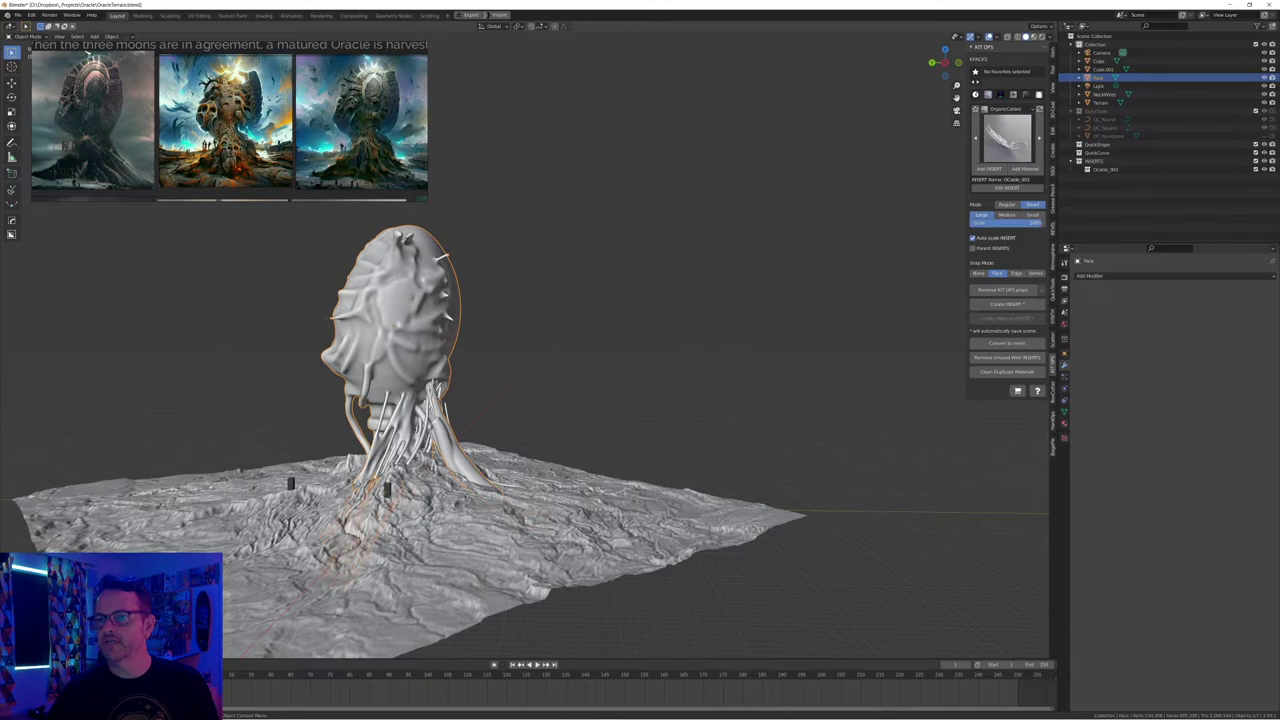
{"action": "middle_click_drag", "start_coordinate": [496, 290], "coordinate": [482, 282]}
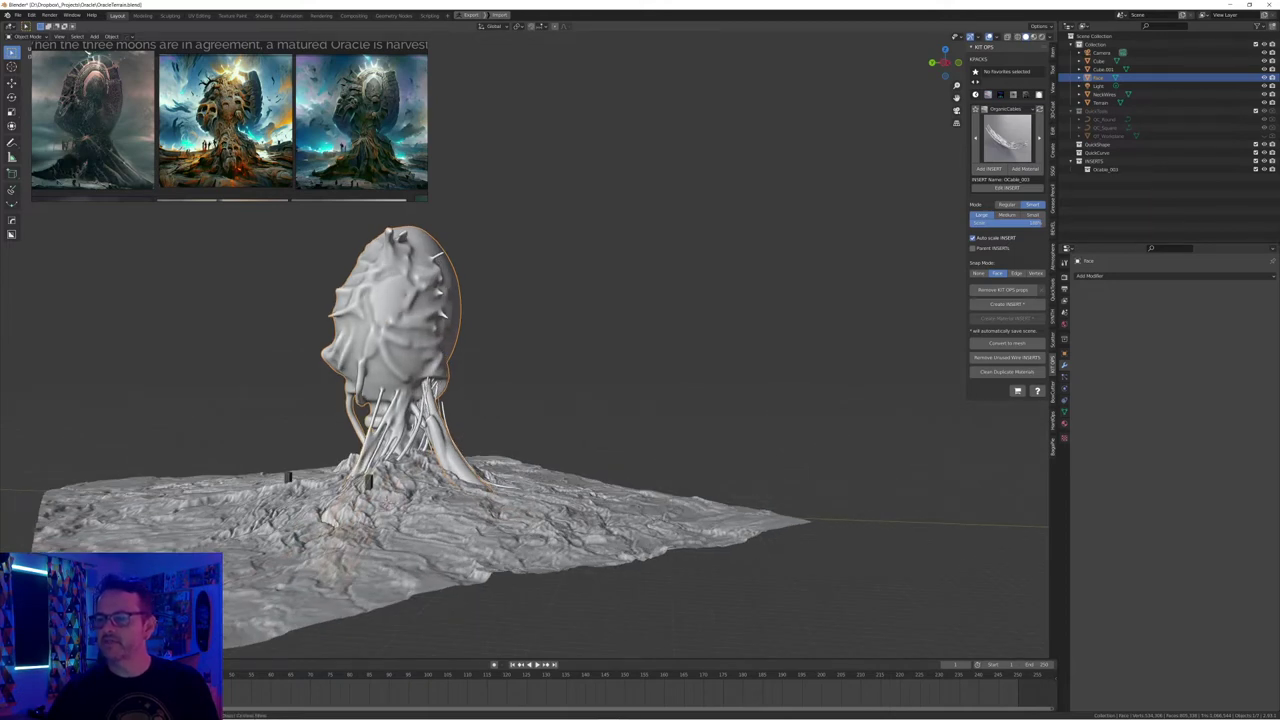
{"action": "mouse_move", "coordinate": [482, 284]}
{"action": "middle_mouse_down"}
{"action": "mouse_move", "coordinate": [466, 265]}
{"action": "mouse_move", "coordinate": [486, 291]}
{"action": "mouse_move", "coordinate": [525, 284]}
{"action": "mouse_move", "coordinate": [464, 306]}
{"action": "mouse_move", "coordinate": [446, 295]}
{"action": "mouse_move", "coordinate": [497, 283]}
{"action": "middle_mouse_up"}
{"action": "middle_click_drag", "start_coordinate": [700, 284], "coordinate": [704, 283]}
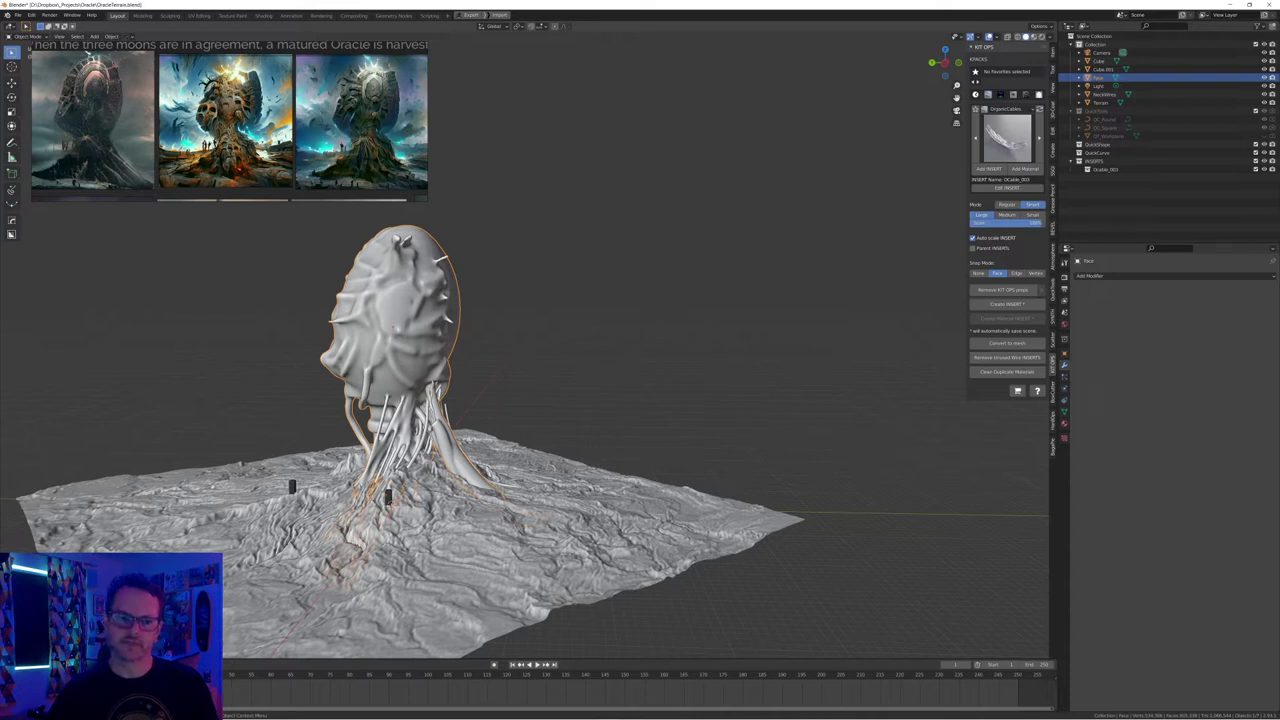
{"action": "middle_click_drag", "start_coordinate": [704, 283], "coordinate": [701, 278]}
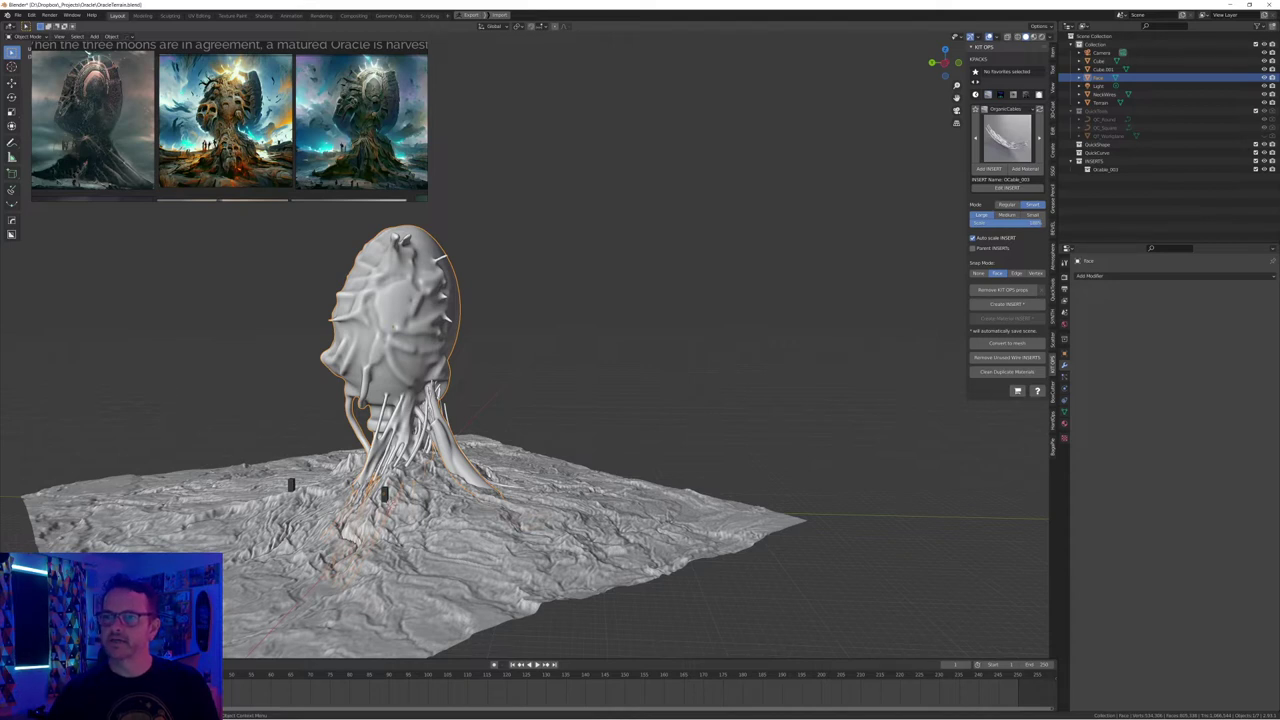
Select the Face, NeckWires and Terrain objects together
{"action": "mouse_move", "coordinate": [600, 400]}
{"action": "middle_mouse_down"}
{"action": "mouse_move", "coordinate": [588, 412]}
{"action": "mouse_move", "coordinate": [632, 416]}
{"action": "mouse_move", "coordinate": [580, 406]}
{"action": "middle_mouse_up"}
{"action": "left_click", "coordinate": [580, 340]}
{"action": "left_click", "coordinate": [400, 315]}
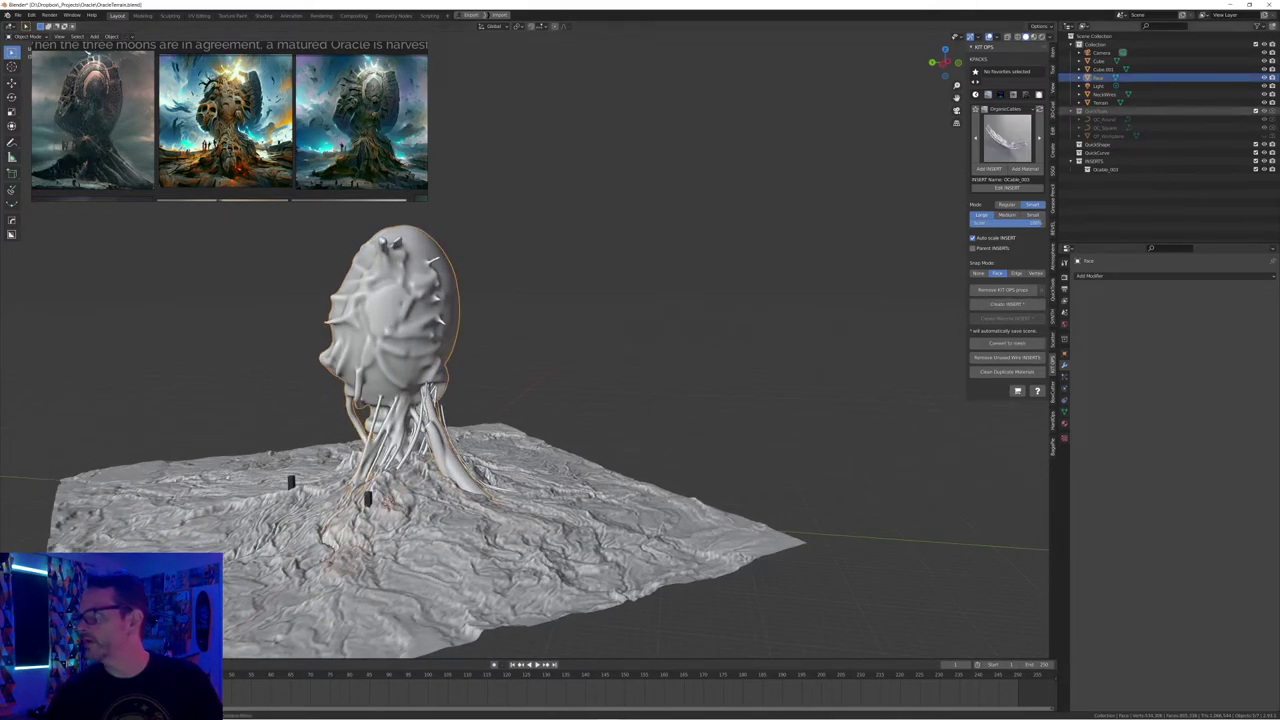
{"action": "left_click", "coordinate": [1104, 96], "text": "ctrl"}
{"action": "left_click", "coordinate": [1102, 103], "text": "ctrl"}
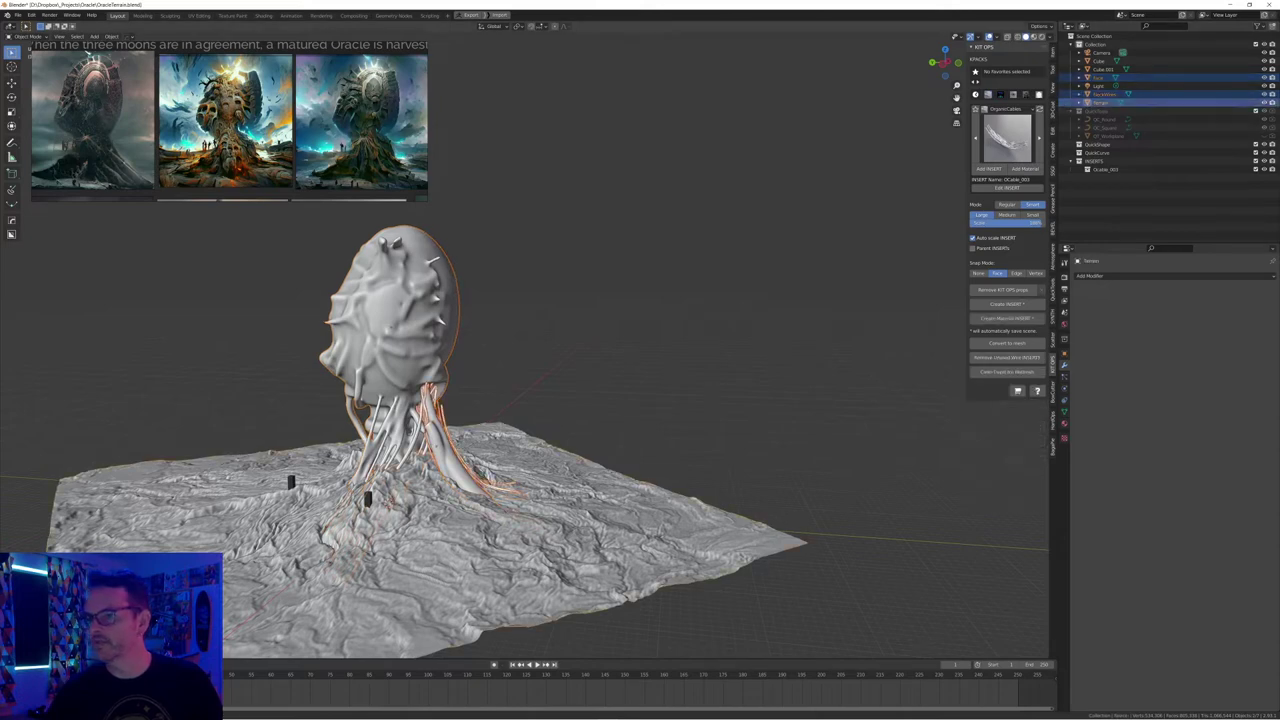
{"action": "middle_click_drag", "start_coordinate": [600, 400], "coordinate": [615, 394]}
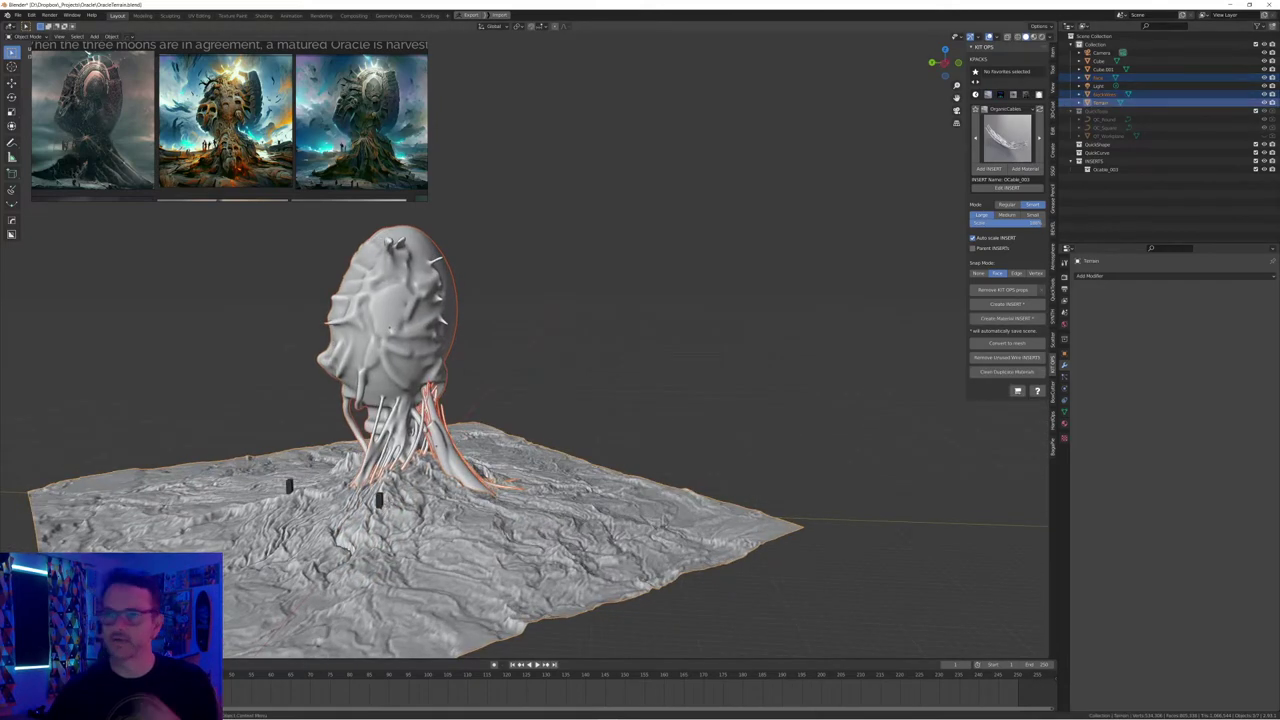
Move the reference board out of the way and start an FBX export of the selected objects
{"action": "left_click", "coordinate": [18, 15]}
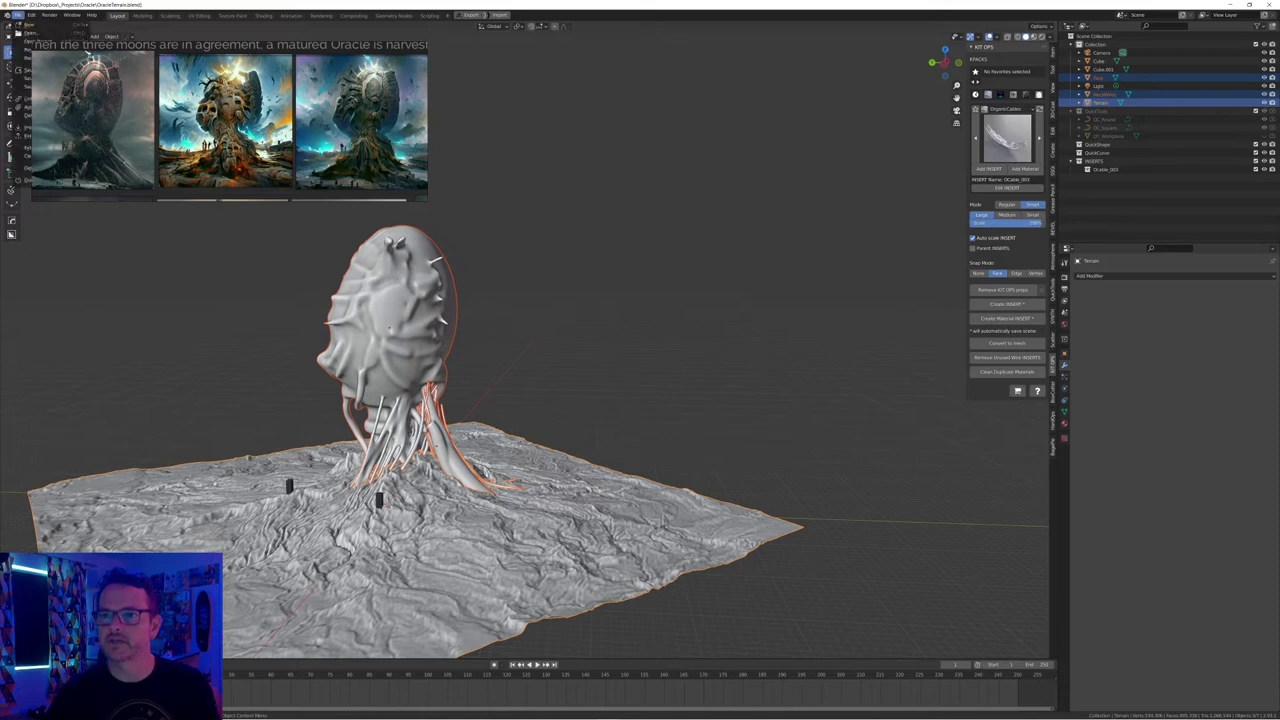
{"action": "right_click_drag", "start_coordinate": [110, 115], "coordinate": [126, 122]}
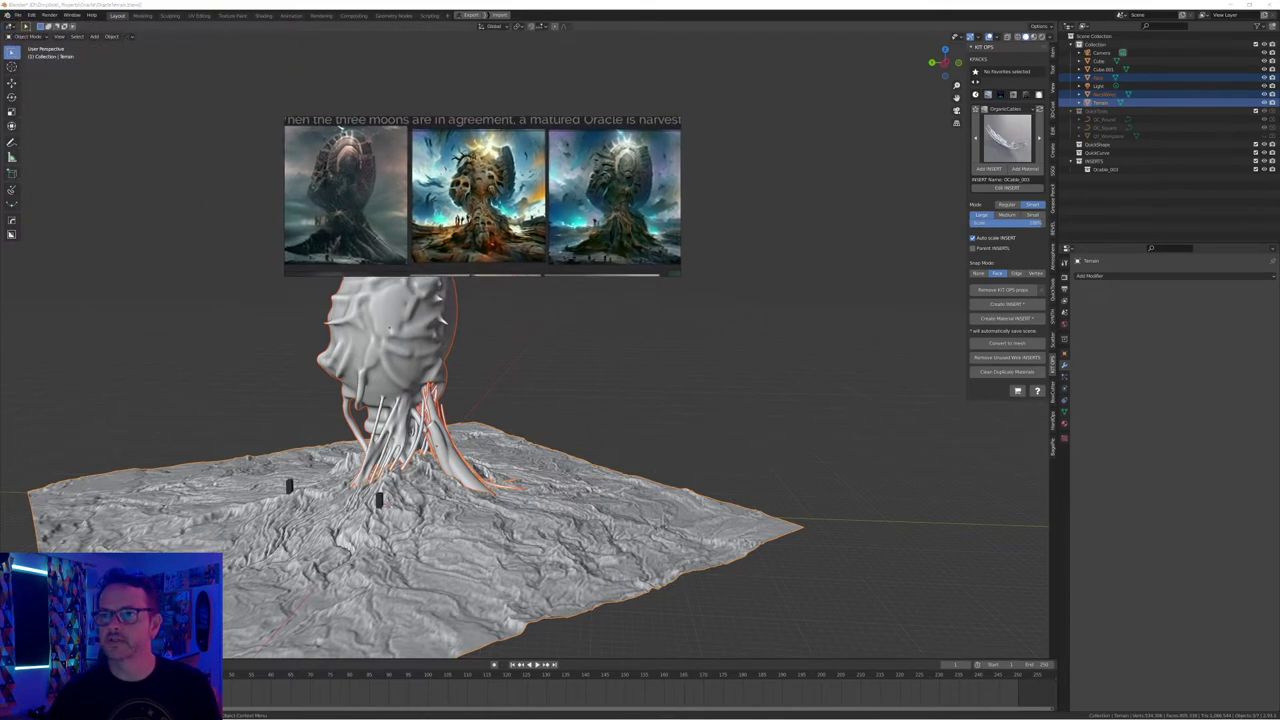
{"action": "left_click", "coordinate": [18, 15]}
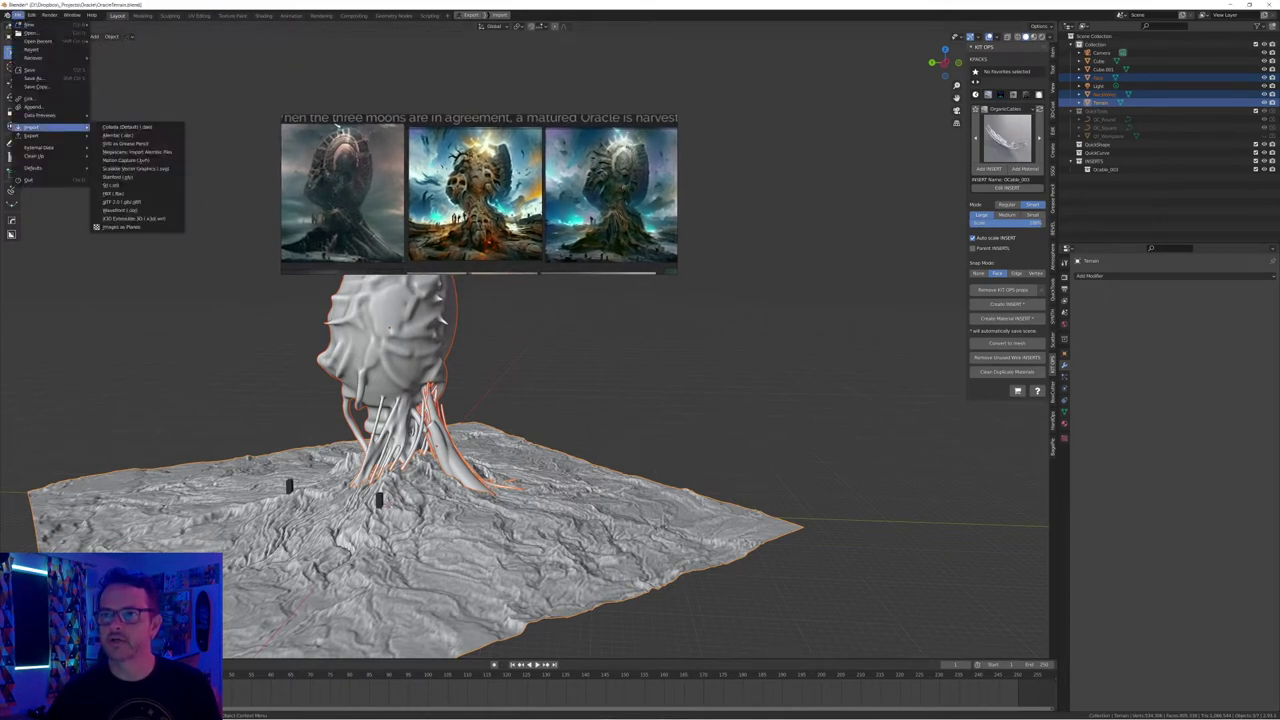
{"action": "mouse_move", "coordinate": [34, 136]}
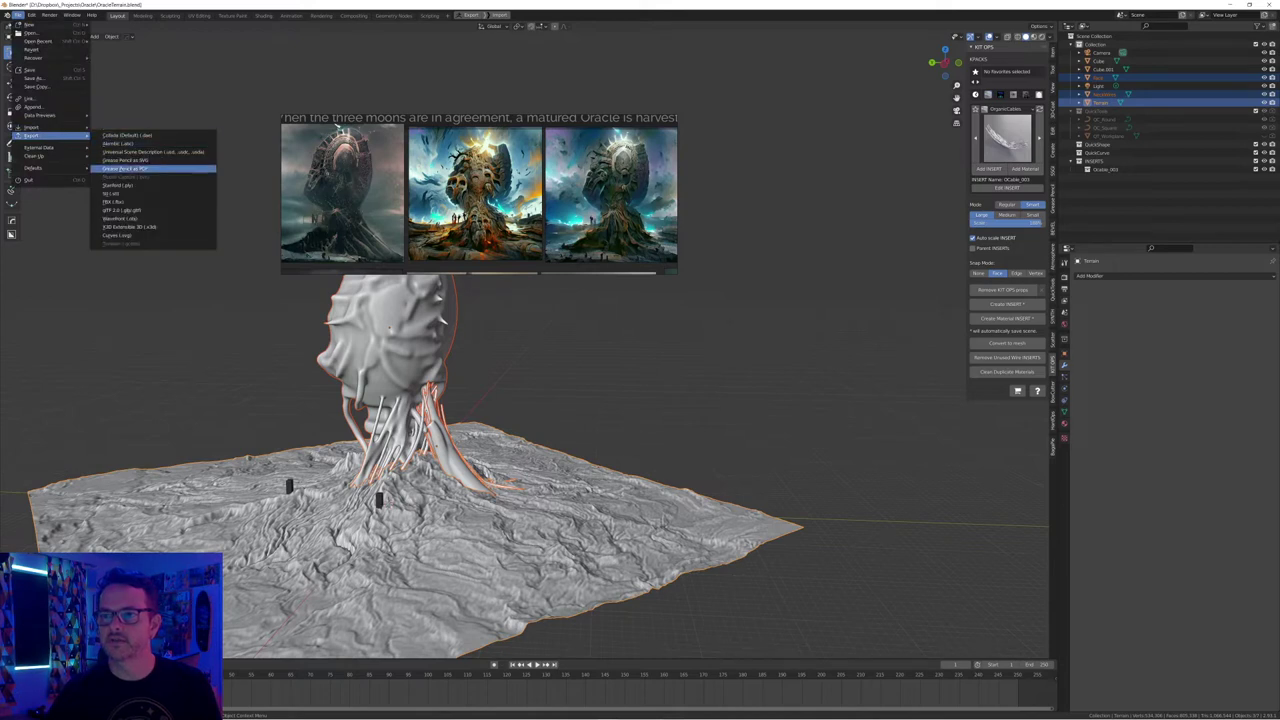
{"action": "left_click", "coordinate": [113, 201]}
{"action": "left_click_drag", "start_coordinate": [745, 183], "coordinate": [563, 293]}
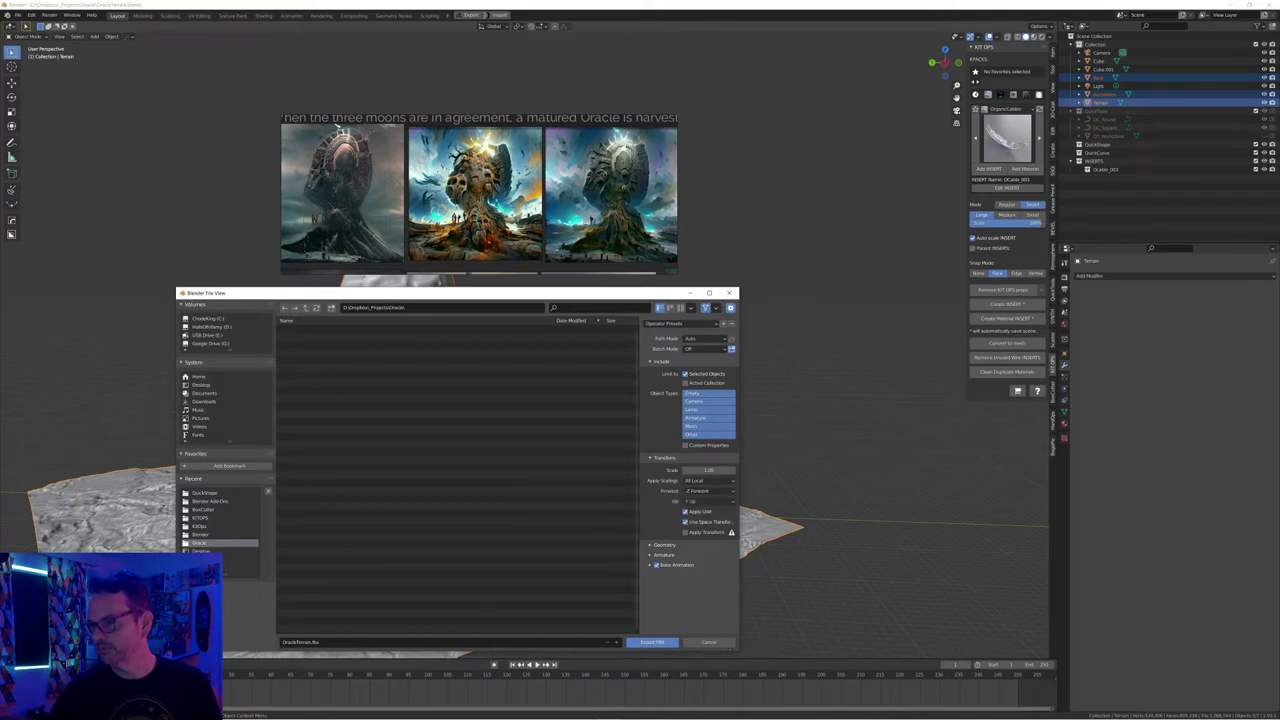
Set the FBX geometry smoothing to Face and export the selection as OracleBlockin into the Oracle project folder
{"action": "left_click", "coordinate": [665, 545]}
{"action": "left_click", "coordinate": [708, 557]}
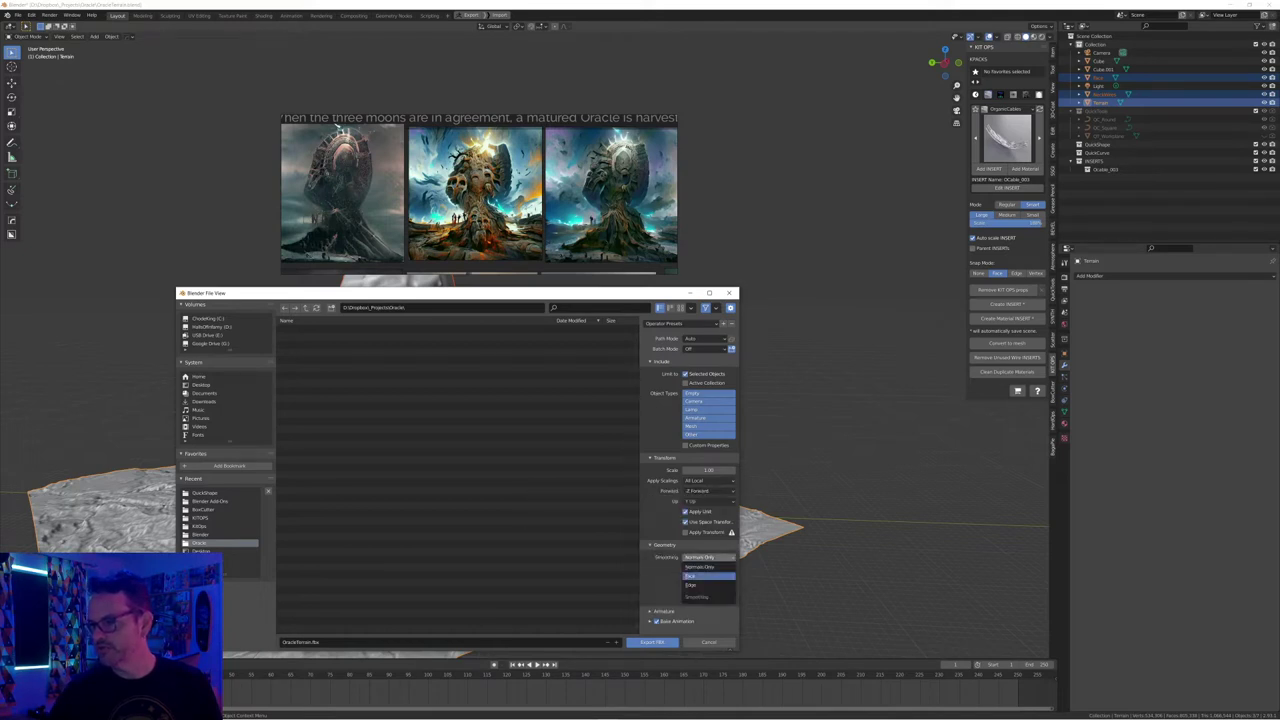
{"action": "left_click", "coordinate": [706, 577]}
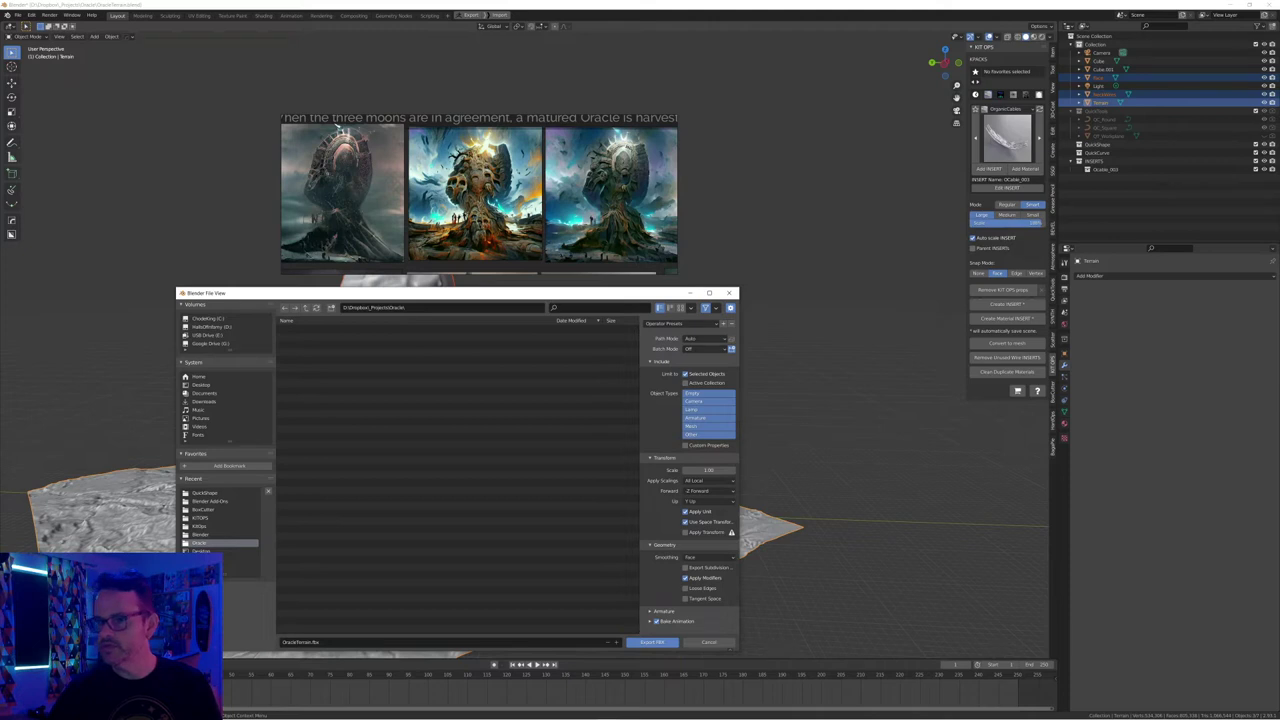
{"action": "left_click", "coordinate": [345, 642]}
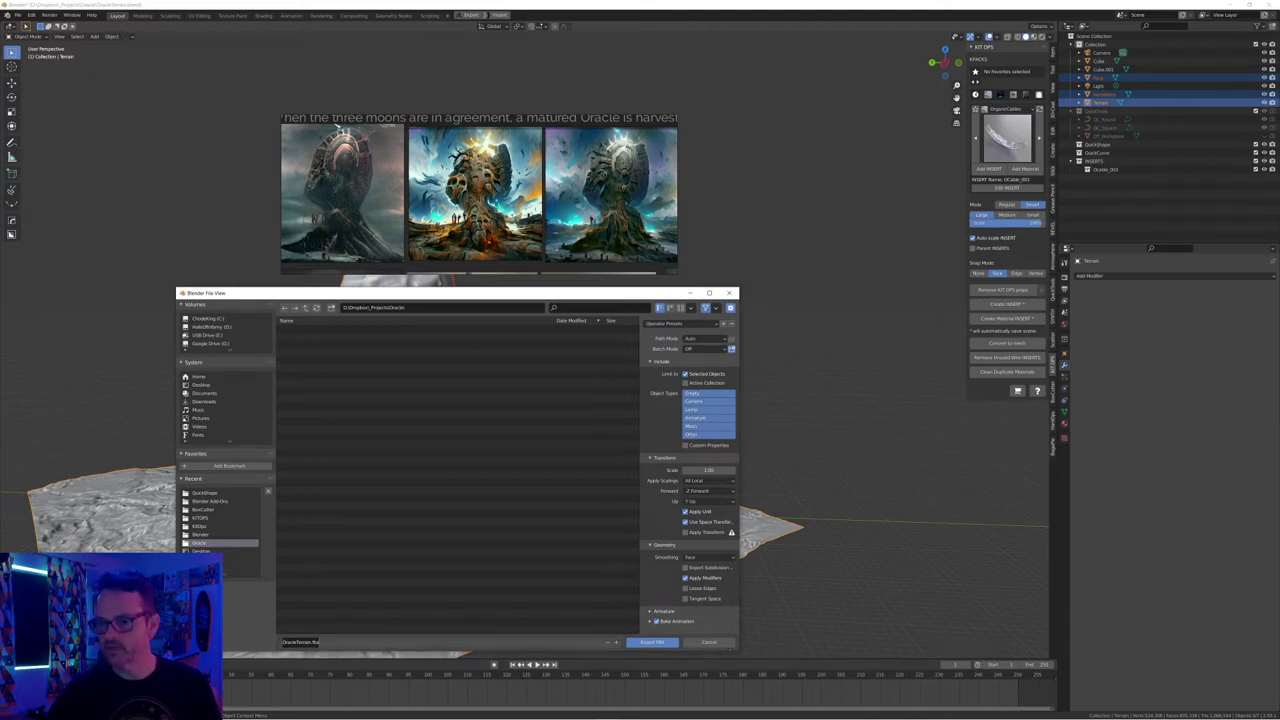
{"action": "type", "text": "OracleRocks"}
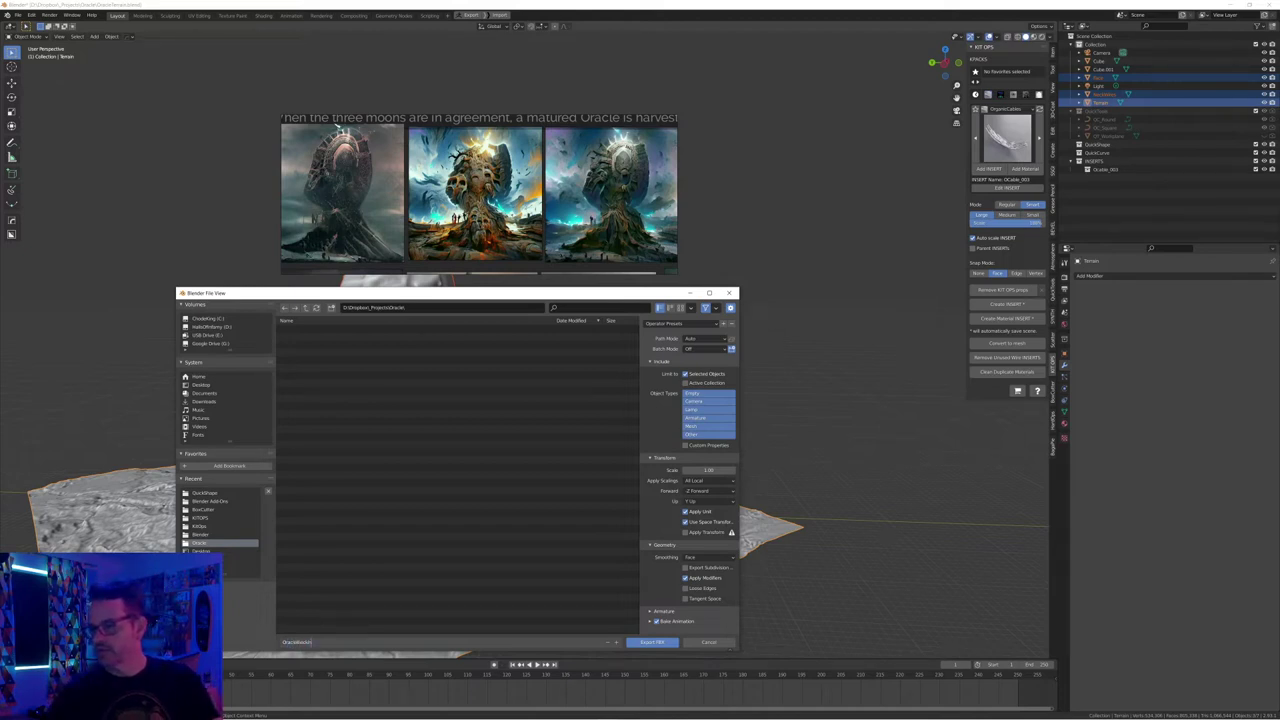
{"action": "key", "text": "Return"}
{"action": "left_click", "coordinate": [652, 642]}
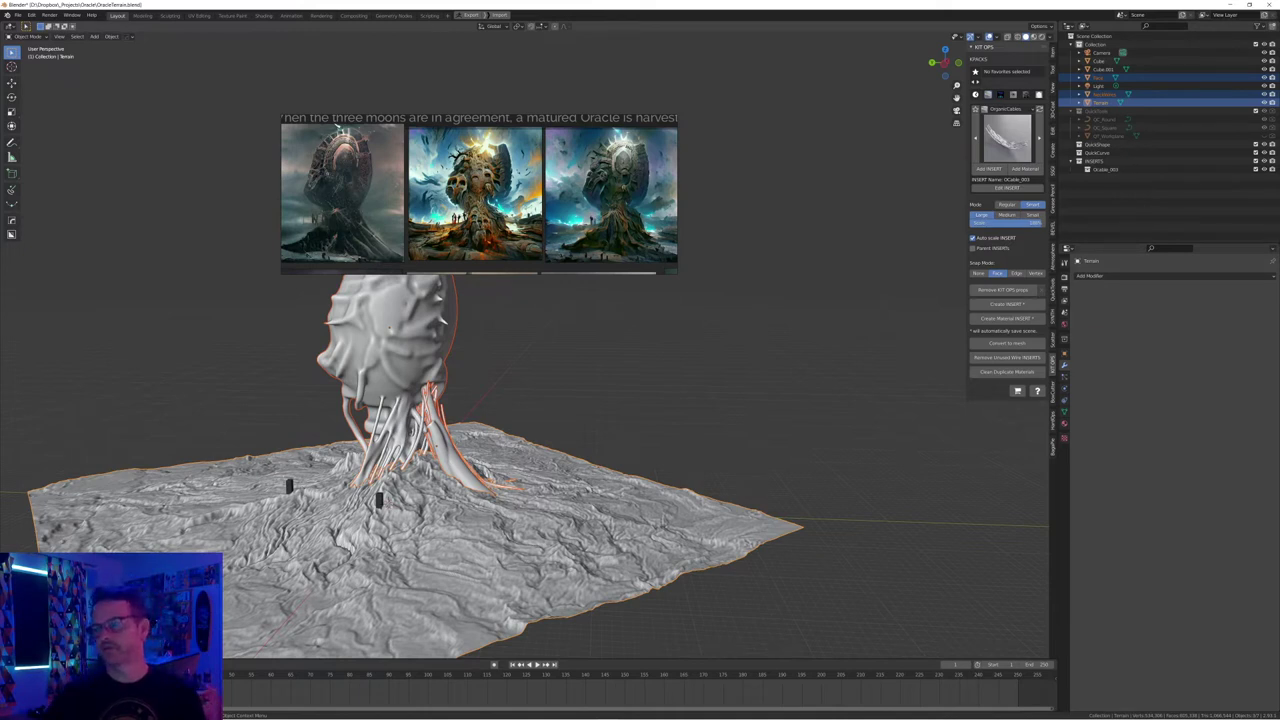
Move the reference board clear of the sculpted head and quit Photoshop without saving OracleMoodBoard1.png
{"action": "right_click_drag", "start_coordinate": [480, 195], "coordinate": [269, 114]}
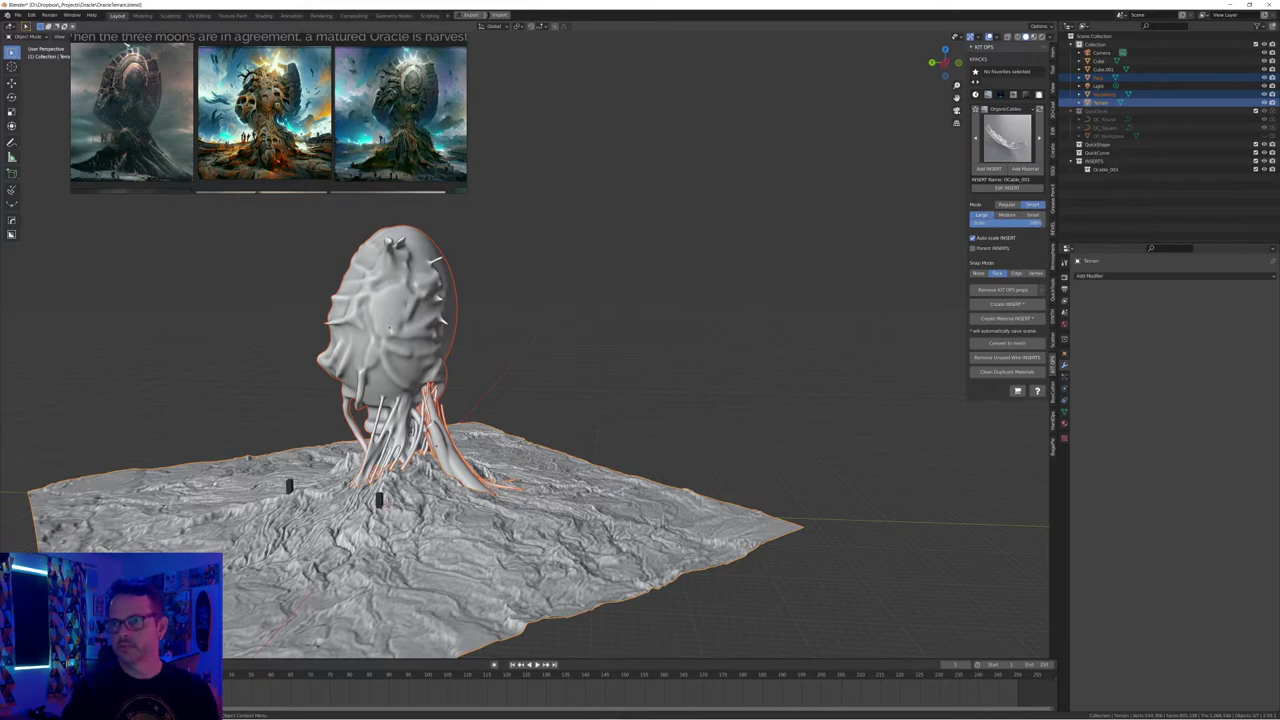
{"action": "middle_click_drag", "start_coordinate": [525, 400], "coordinate": [492, 398]}
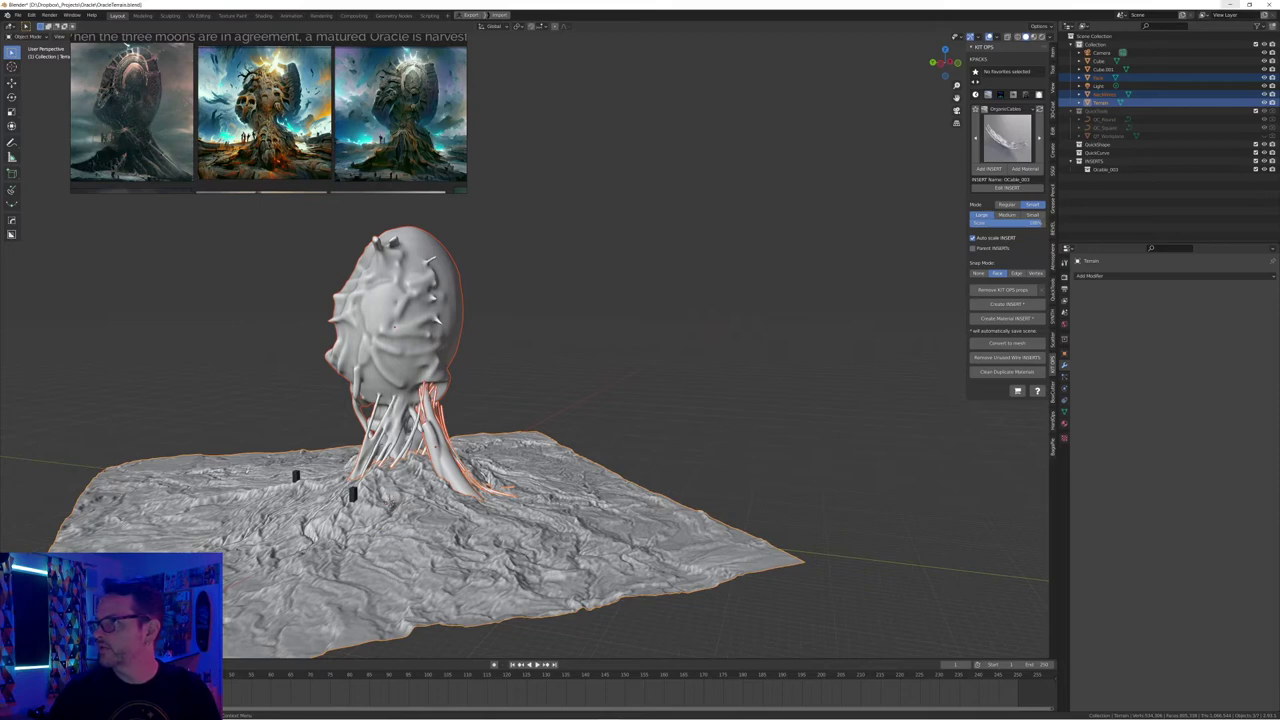
{"action": "left_click", "coordinate": [1231, 5]}
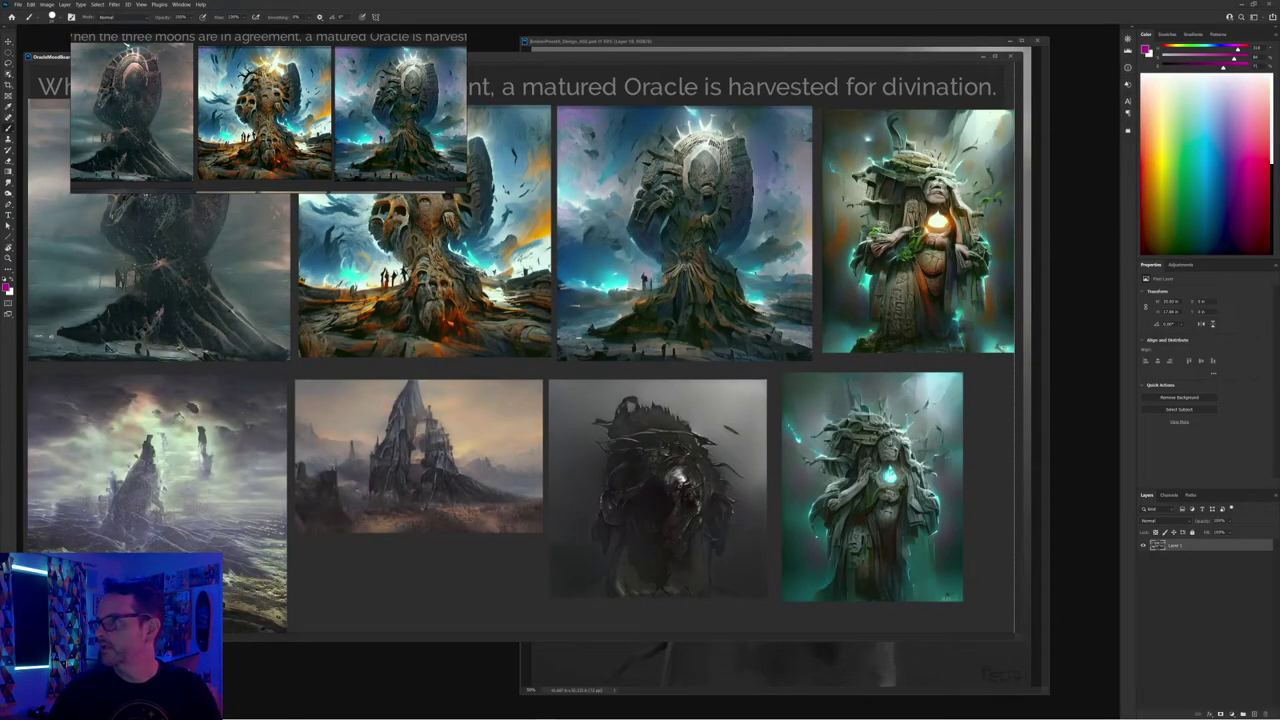
{"action": "key", "text": "ctrl+q"}
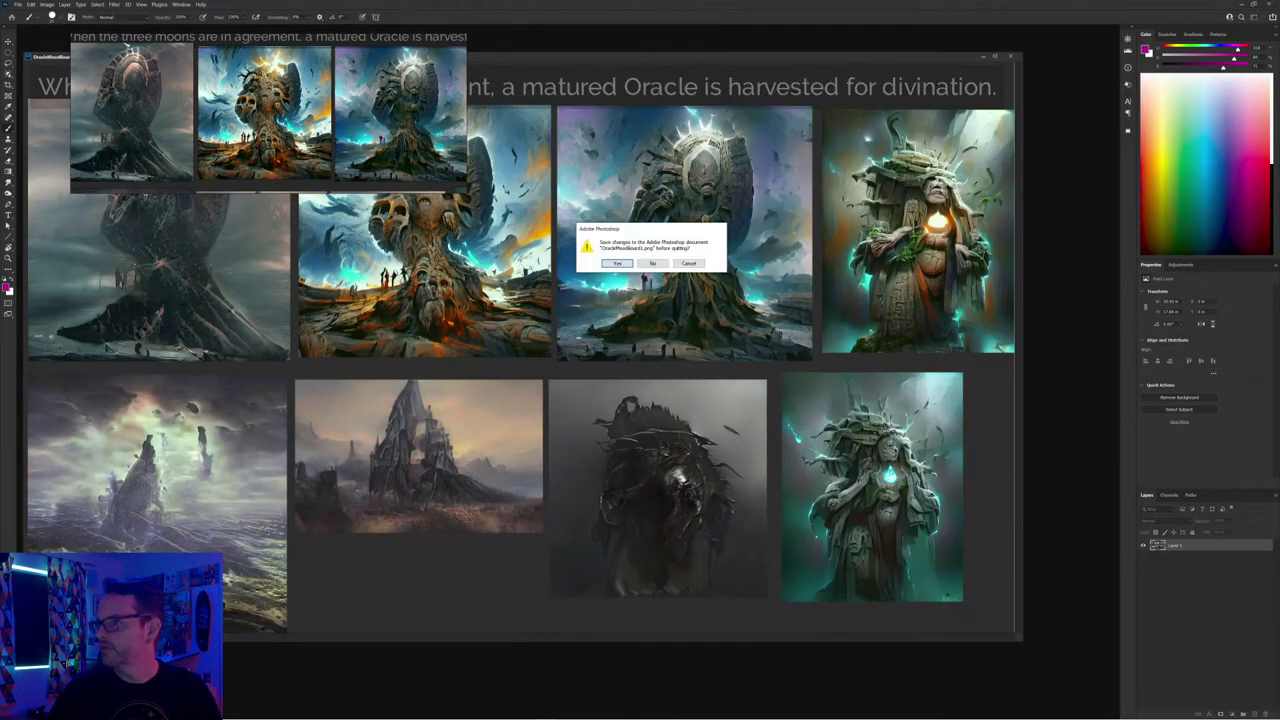
{"action": "left_click", "coordinate": [653, 263]}
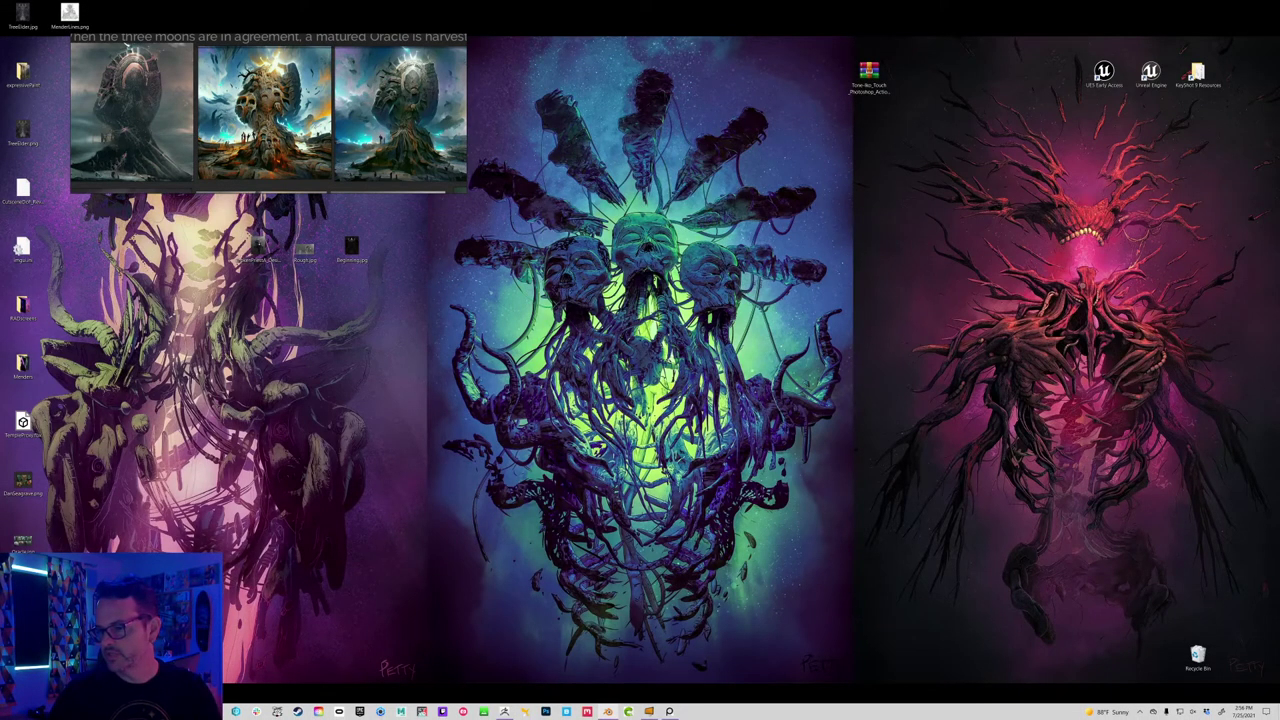
Switch to ZBrush and start an import with the FBX ExportImport plugin
{"action": "key", "text": "alt+Tab"}
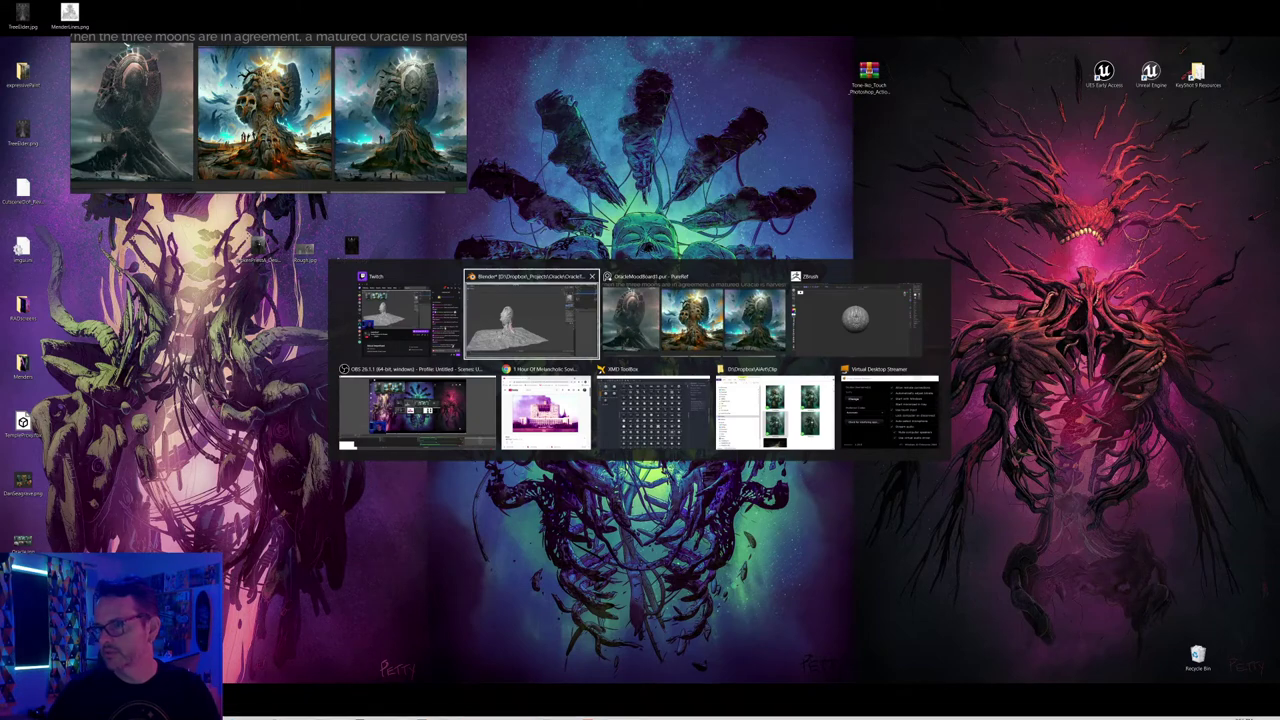
{"action": "left_click", "coordinate": [856, 318]}
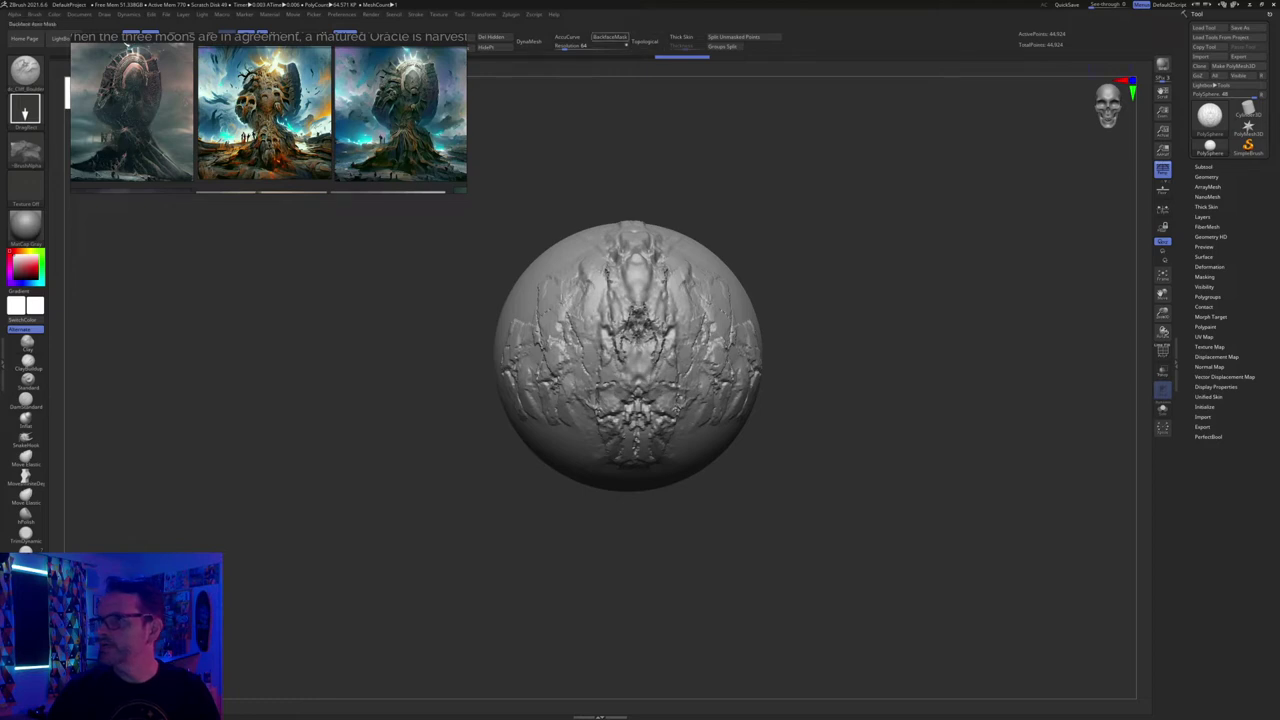
{"action": "left_click", "coordinate": [511, 14]}
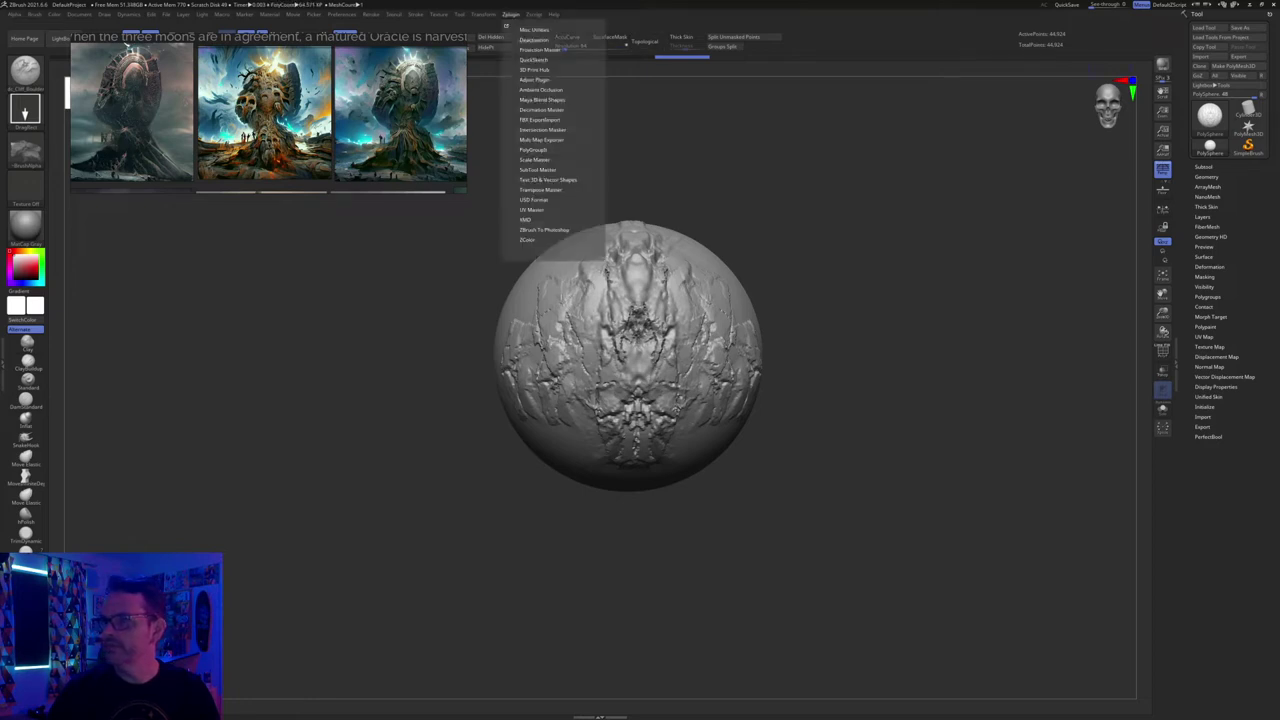
{"action": "left_click", "coordinate": [540, 119]}
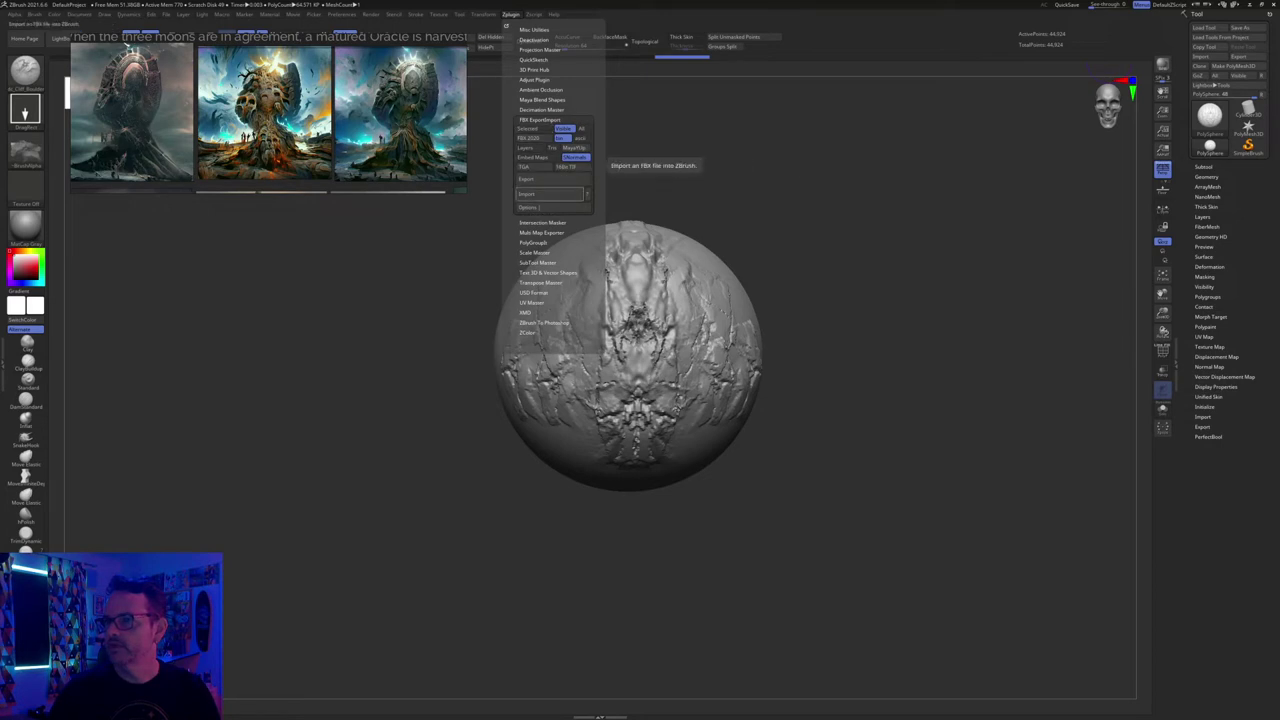
{"action": "left_click", "coordinate": [549, 193]}
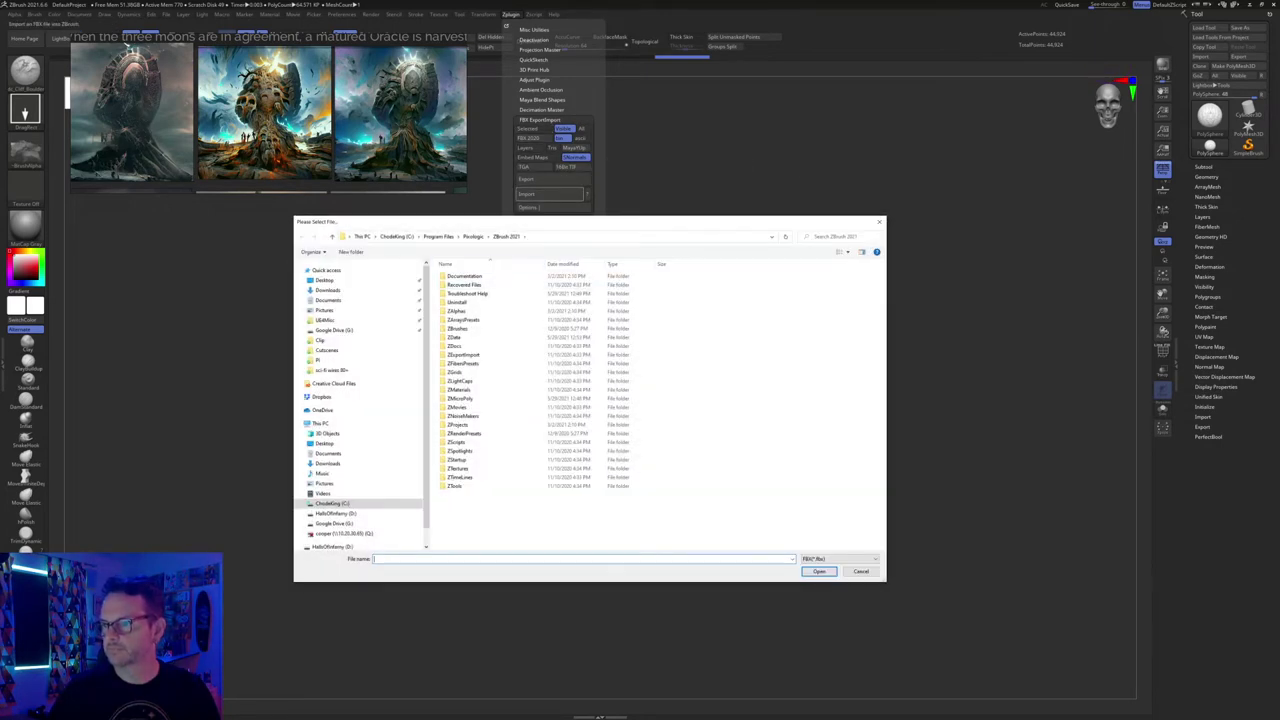
Import OracleBlockin.fbx from the Dropbox\_Projects\Oracle folder on drive D
{"action": "left_click", "coordinate": [336, 513]}
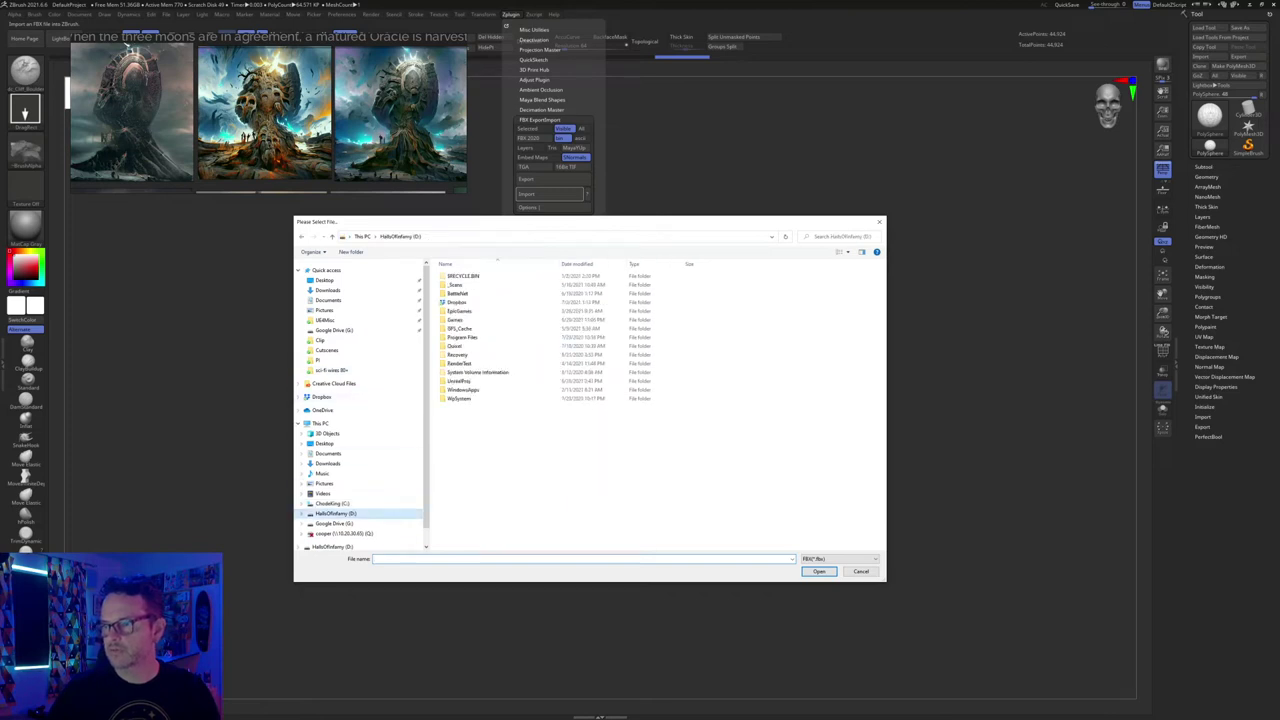
{"action": "double_click", "coordinate": [470, 302]}
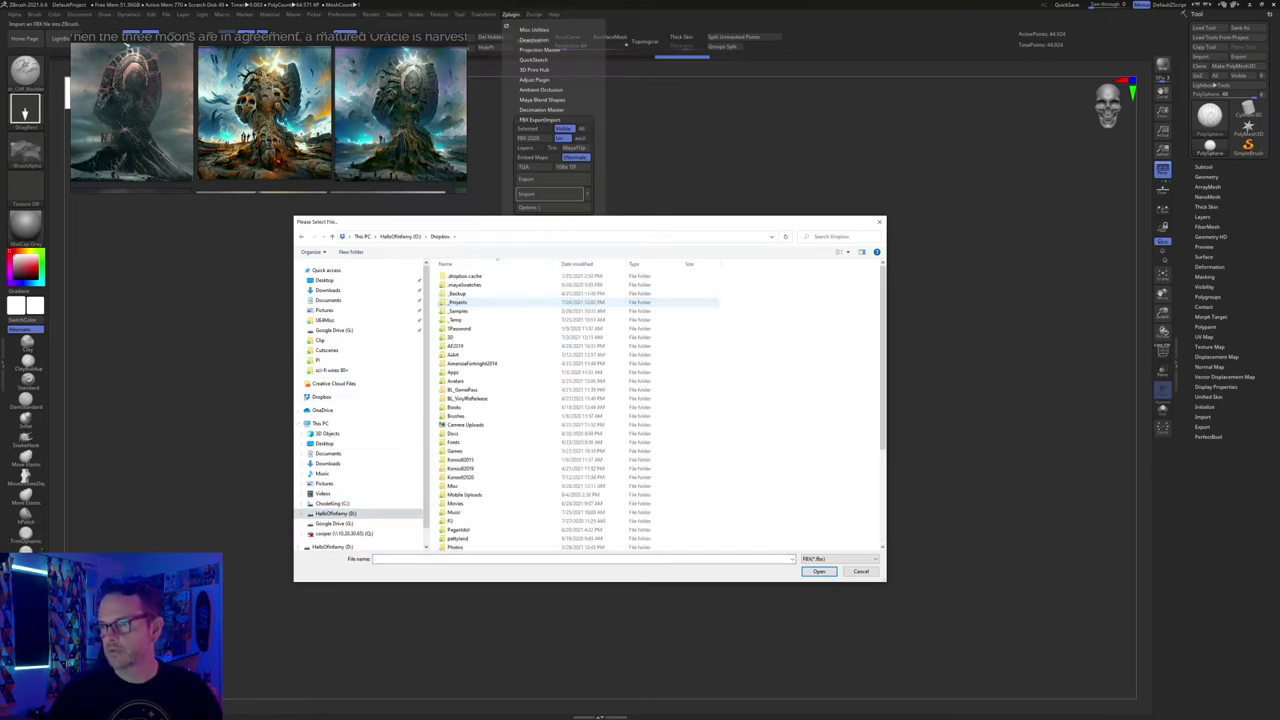
{"action": "double_click", "coordinate": [463, 302]}
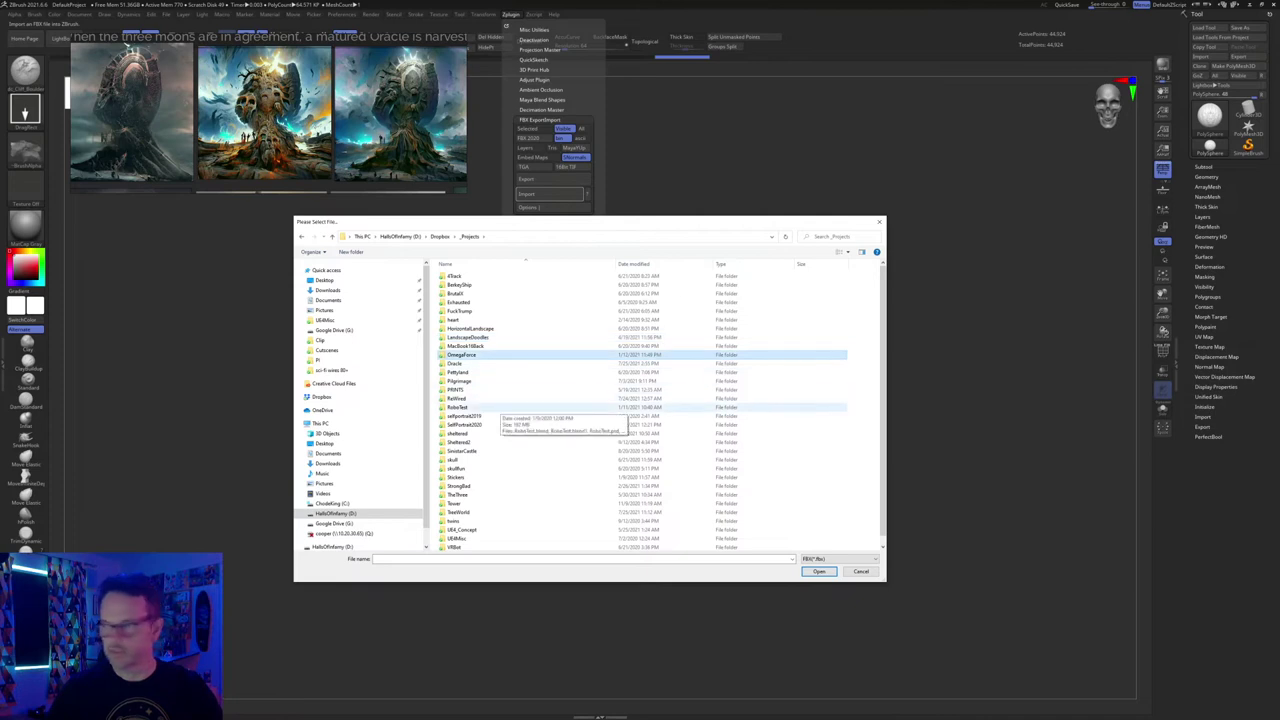
{"action": "double_click", "coordinate": [458, 363]}
{"action": "left_click", "coordinate": [458, 305]}
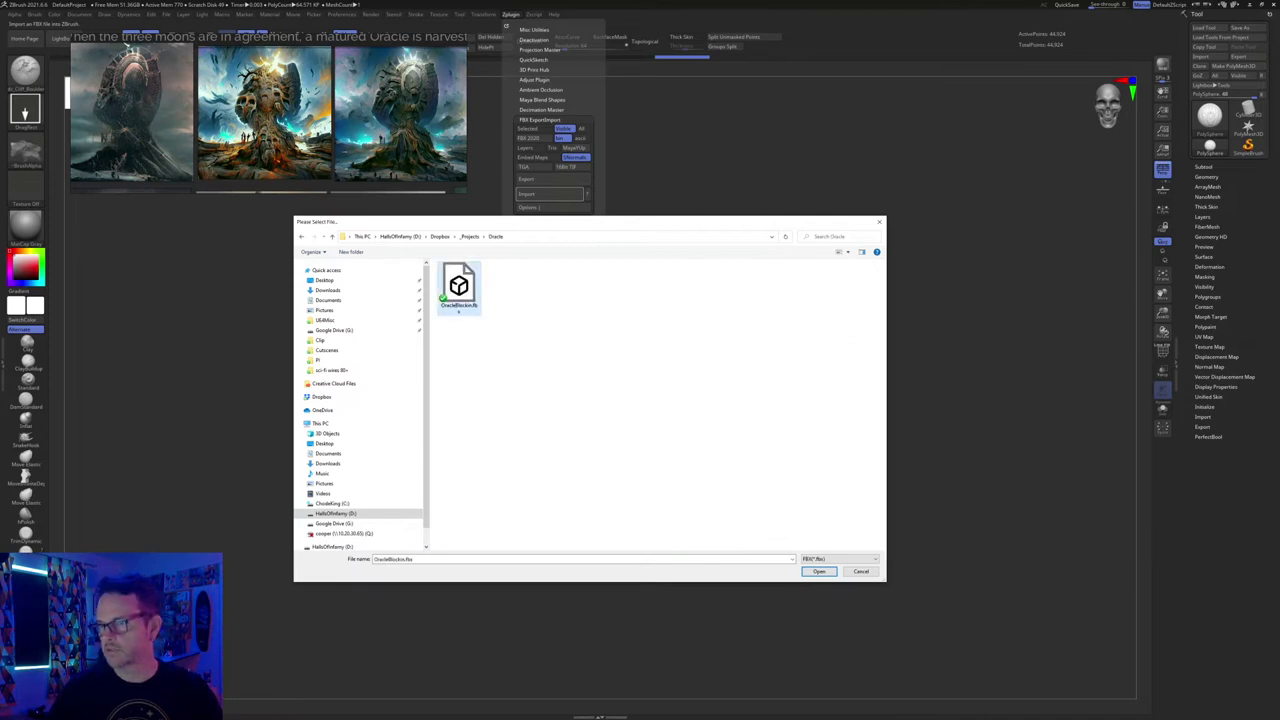
{"action": "left_click", "coordinate": [819, 571]}
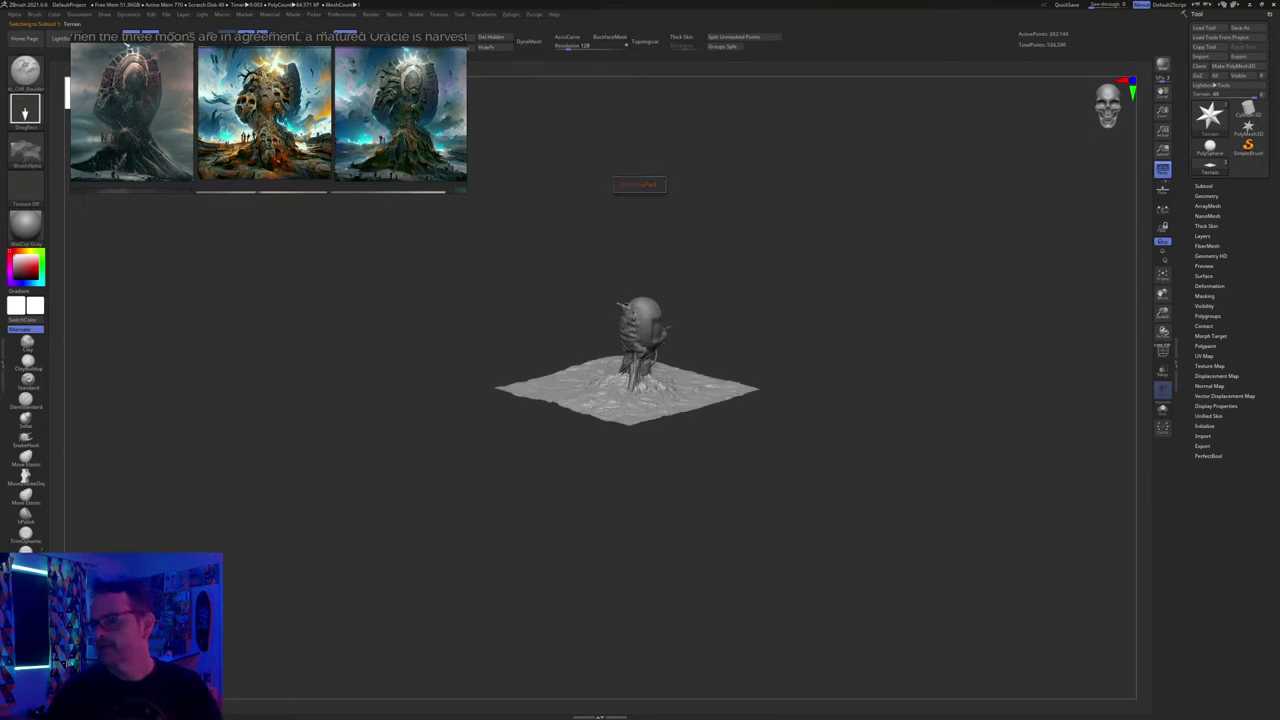
Examine the imported head and terrain model up close and check its Terrain, Face and NeckWires subtools
{"action": "mouse_move", "coordinate": [819, 540]}
{"action": "left_mouse_down", "text": "alt"}
{"action": "mouse_move", "coordinate": [799, 577]}
{"action": "mouse_move", "coordinate": [799, 640]}
{"action": "mouse_move", "coordinate": [815, 608]}
{"action": "mouse_move", "coordinate": [935, 590]}
{"action": "mouse_move", "coordinate": [900, 560]}
{"action": "mouse_move", "coordinate": [775, 560]}
{"action": "mouse_move", "coordinate": [808, 530]}
{"action": "mouse_move", "coordinate": [745, 565]}
{"action": "mouse_move", "coordinate": [700, 555]}
{"action": "mouse_move", "coordinate": [815, 535]}
{"action": "mouse_move", "coordinate": [775, 562]}
{"action": "mouse_move", "coordinate": [797, 528]}
{"action": "mouse_move", "coordinate": [740, 566]}
{"action": "mouse_move", "coordinate": [798, 529]}
{"action": "mouse_move", "coordinate": [871, 530]}
{"action": "mouse_move", "coordinate": [868, 610]}
{"action": "mouse_move", "coordinate": [838, 631]}
{"action": "left_mouse_up", "text": "alt"}
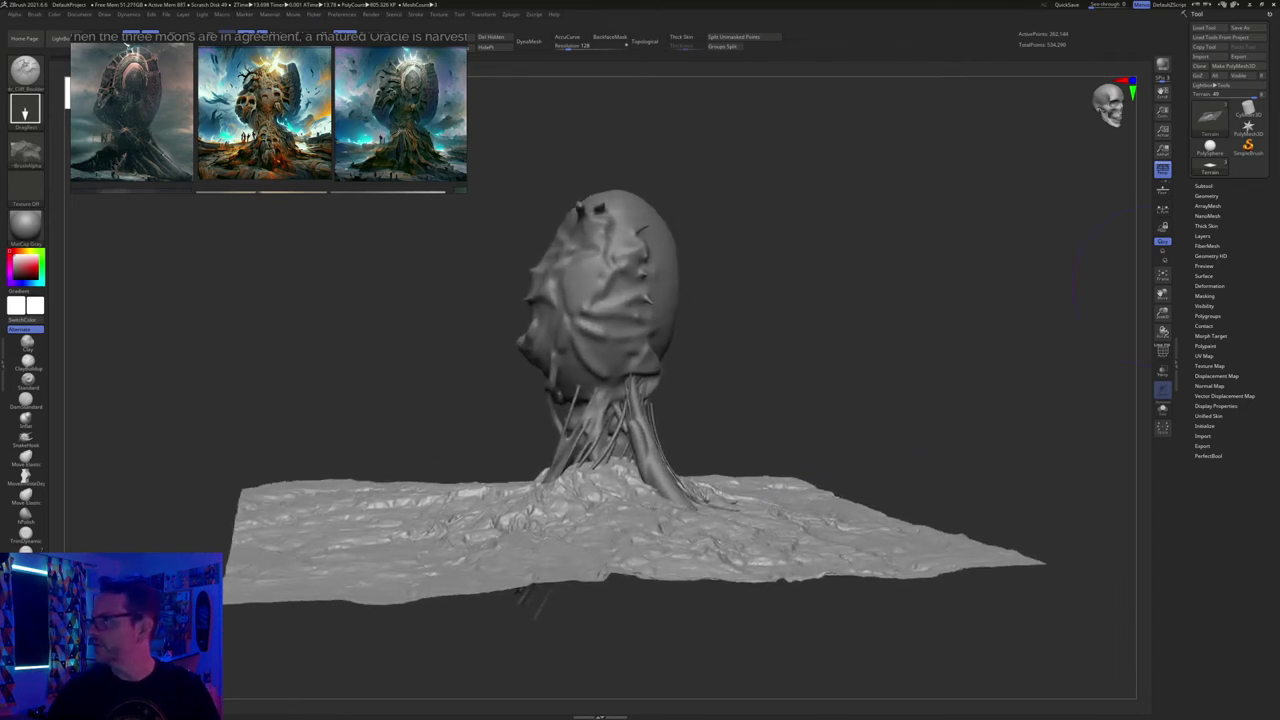
{"action": "left_click", "coordinate": [1204, 186]}
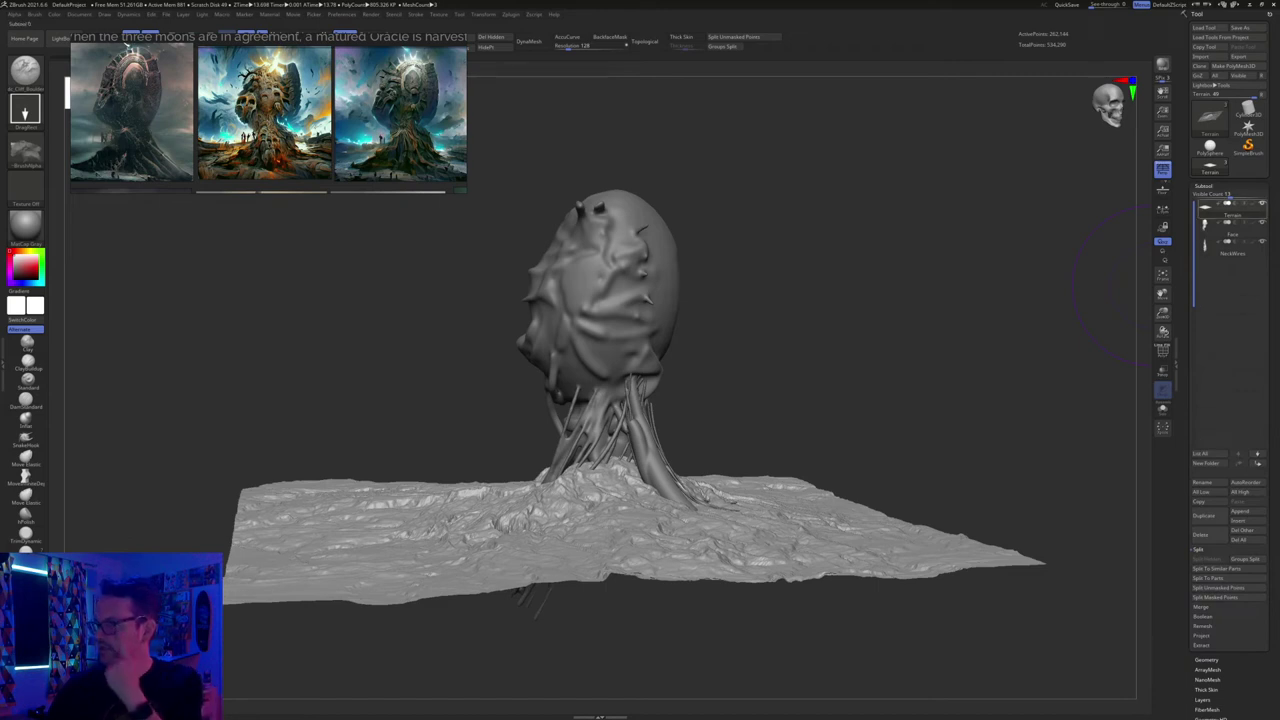
{"action": "mouse_move", "coordinate": [1230, 229]}
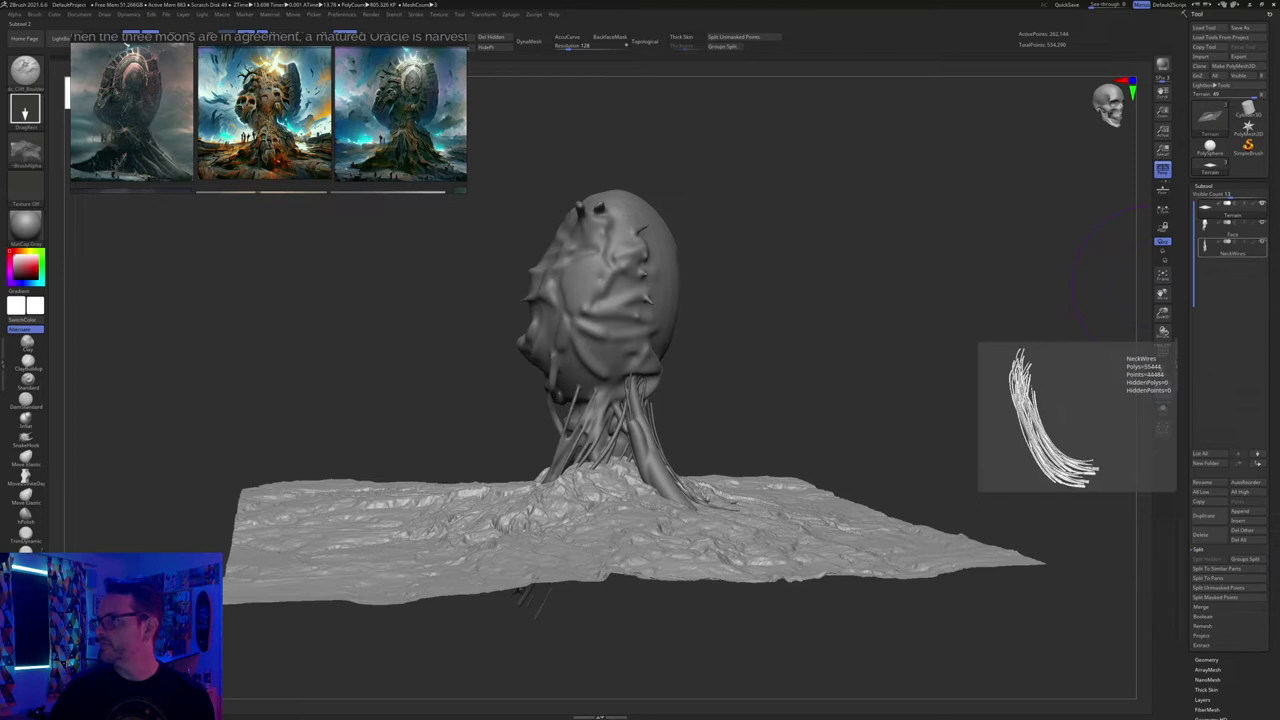
{"action": "left_click_drag", "start_coordinate": [823, 262], "coordinate": [822, 264]}
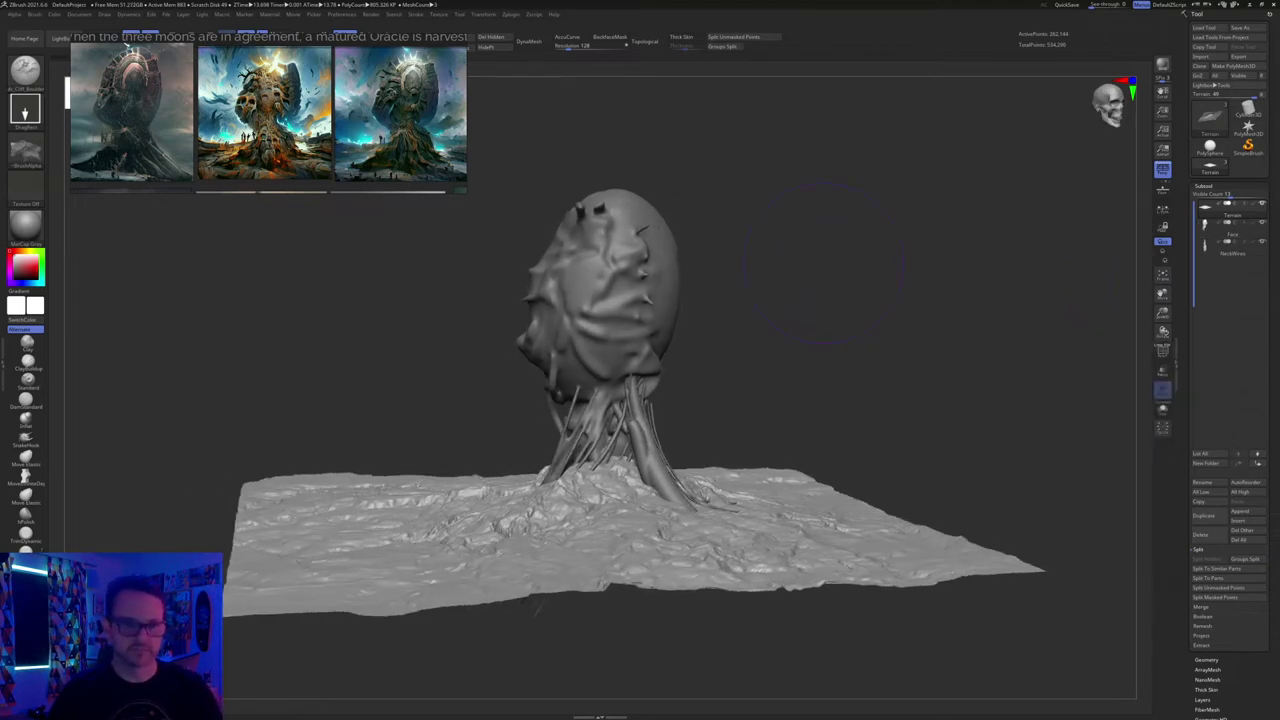
Start saving the ZBrush project in the Oracle project folder
{"action": "key", "text": "ctrl"}
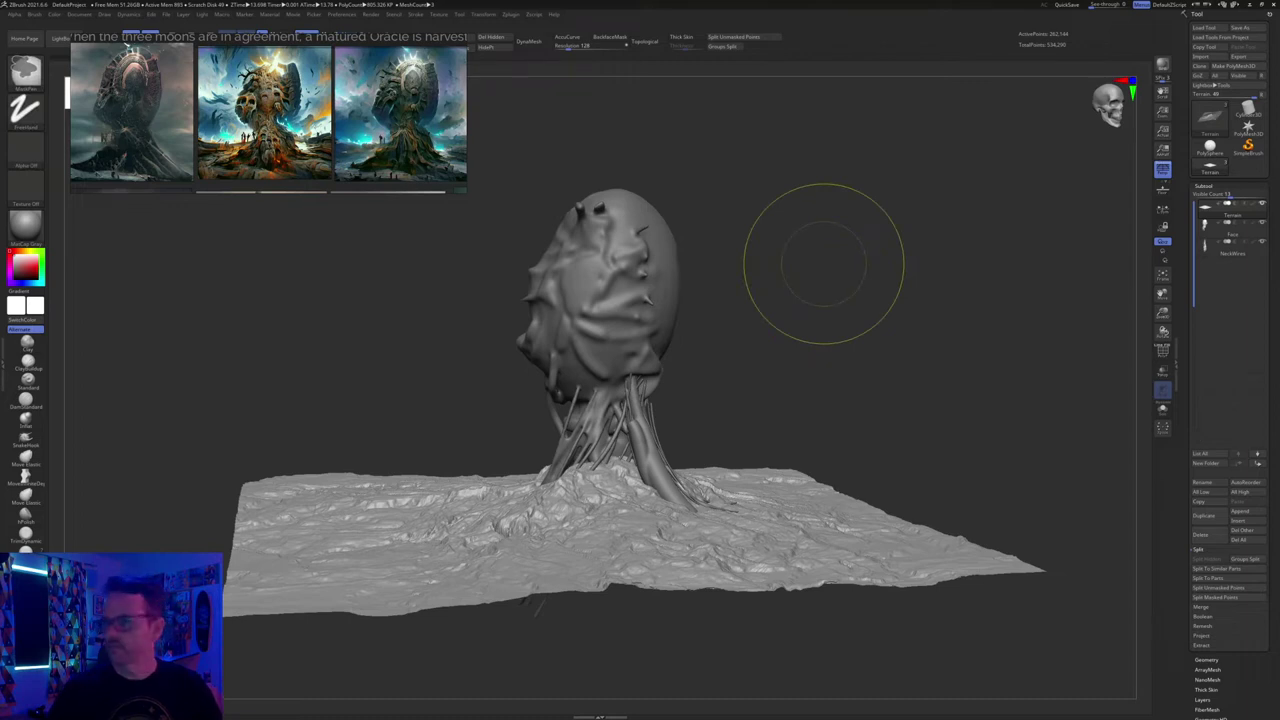
{"action": "key", "text": "ctrl+s"}
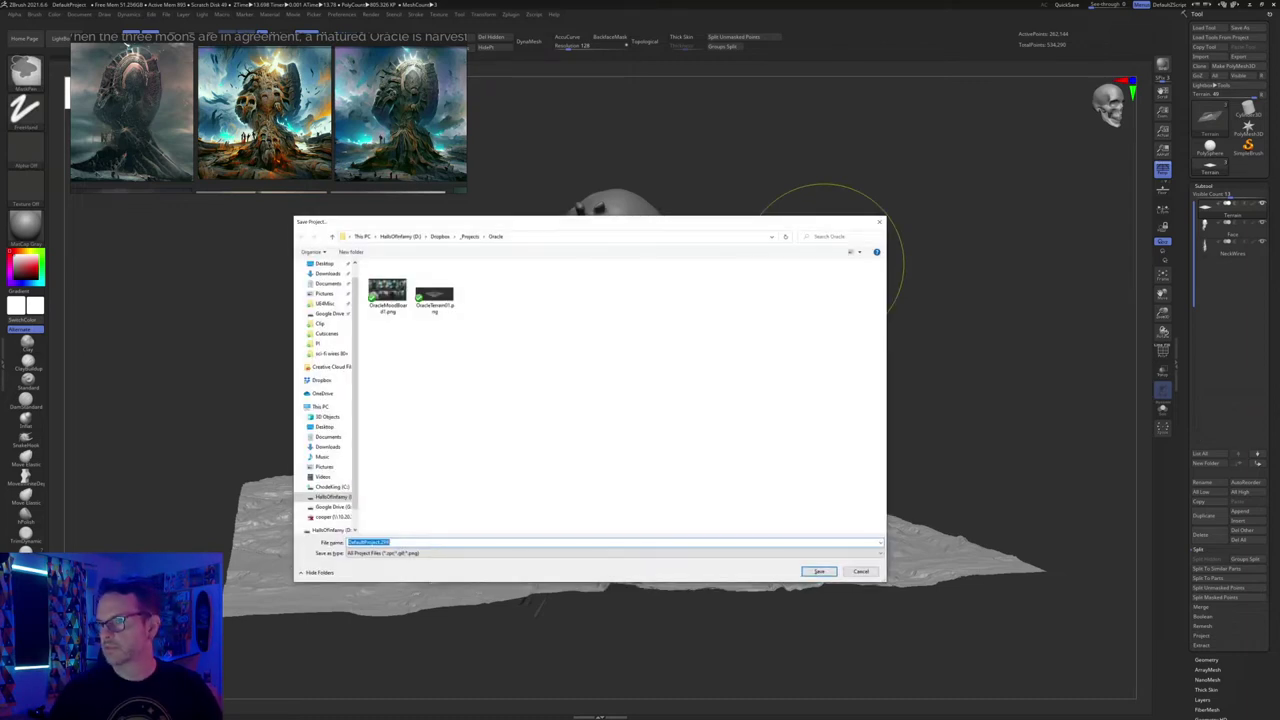